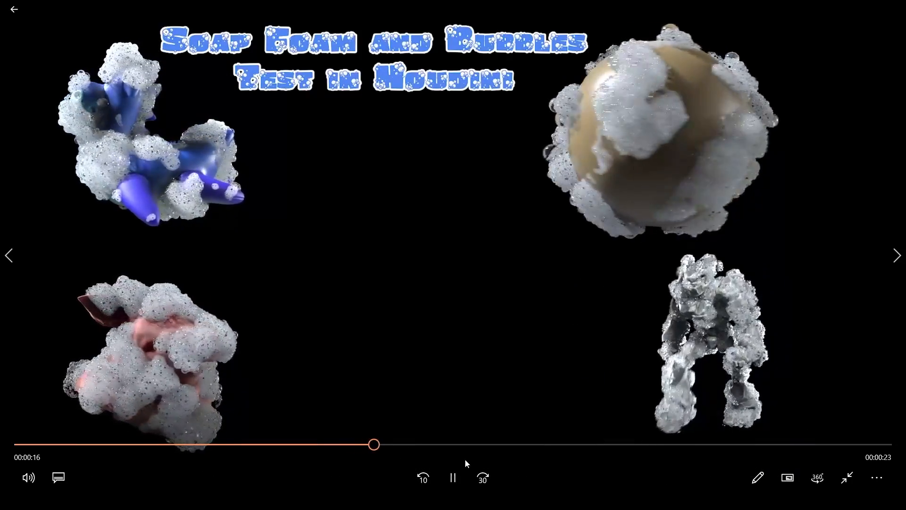
Step: Pause the foam render video and look over the product listings on the Ak Studio Gumroad page in the browser
{"action": "left_click", "coordinate": [453, 478]}
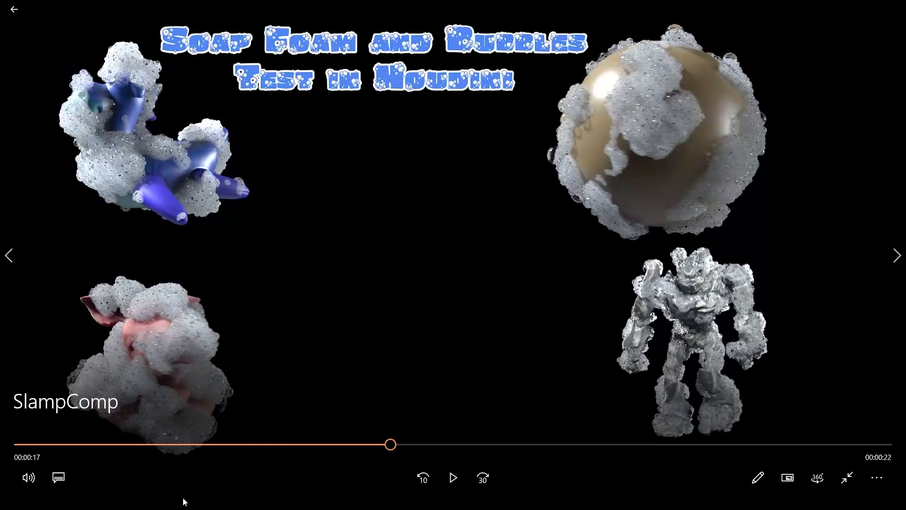
{"action": "left_click", "coordinate": [141, 501]}
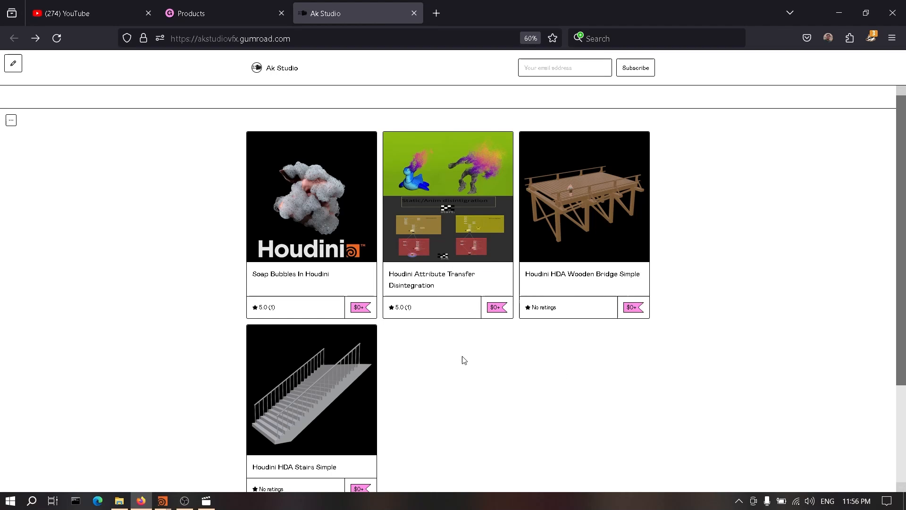
{"action": "scroll", "coordinate": [467, 354], "scroll_direction": "down", "scroll_amount": 1}
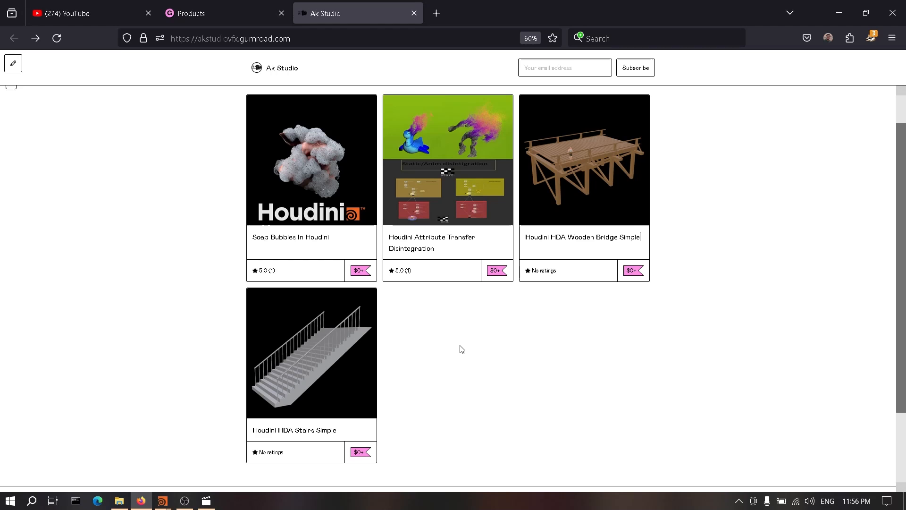
{"action": "scroll", "coordinate": [462, 349], "scroll_direction": "up", "scroll_amount": 1}
Step: Switch to the Soap_Bubbles scene in Houdini and scrub the foam-covered character's timeline to frame 1005
{"action": "key", "text": "alt+Tab"}
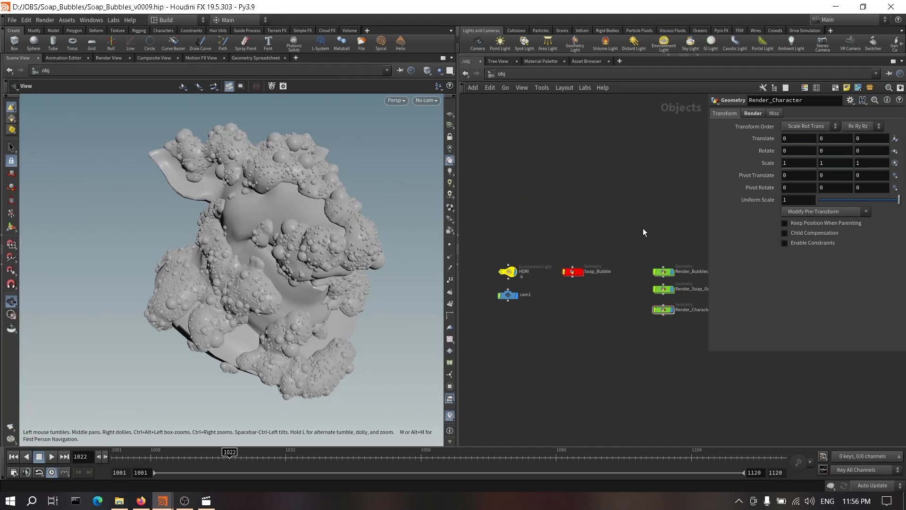
{"action": "left_click_drag", "start_coordinate": [236, 457], "coordinate": [174, 458]}
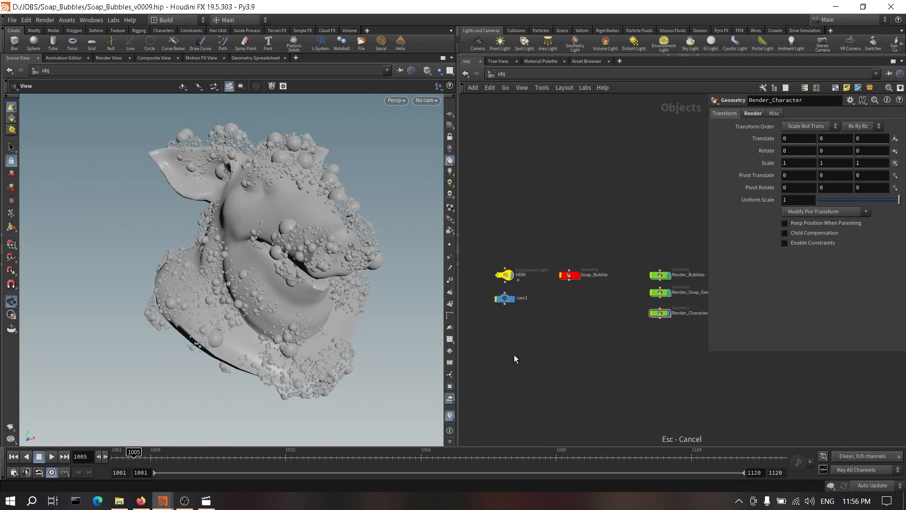
{"action": "mouse_move", "coordinate": [161, 500]}
{"action": "left_click", "coordinate": [205, 461]}
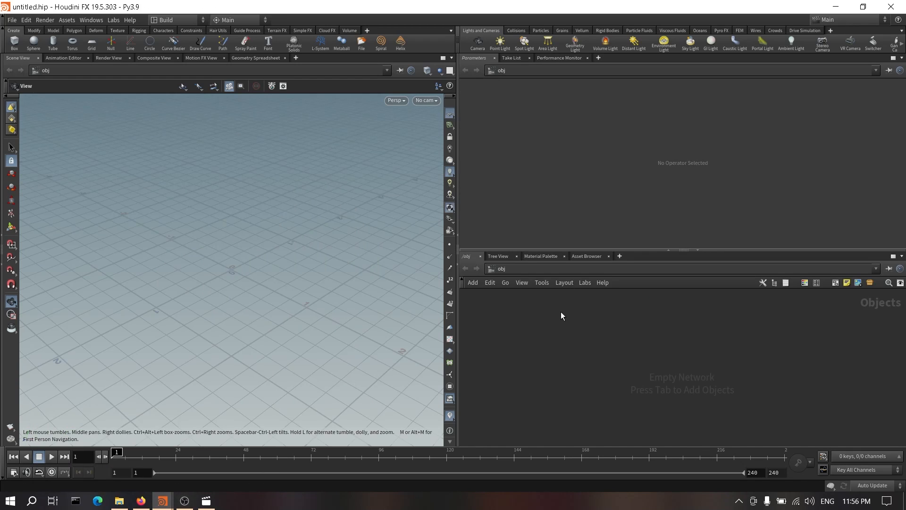
{"action": "key", "text": "alt+Tab"}
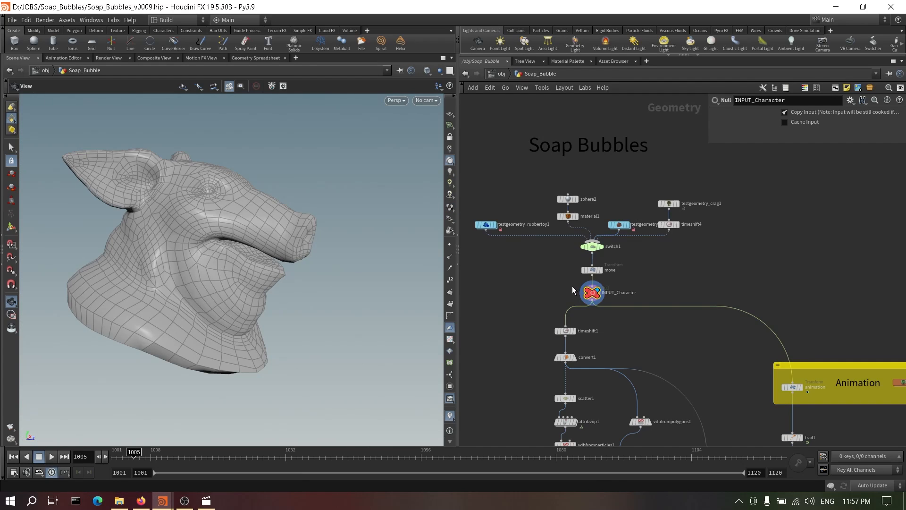
Step: Examine the whole Soap_Bubble node network, from the character inputs through the simulation nodes to the render layers section
{"action": "scroll", "coordinate": [647, 282], "scroll_direction": "up", "scroll_amount": 2}
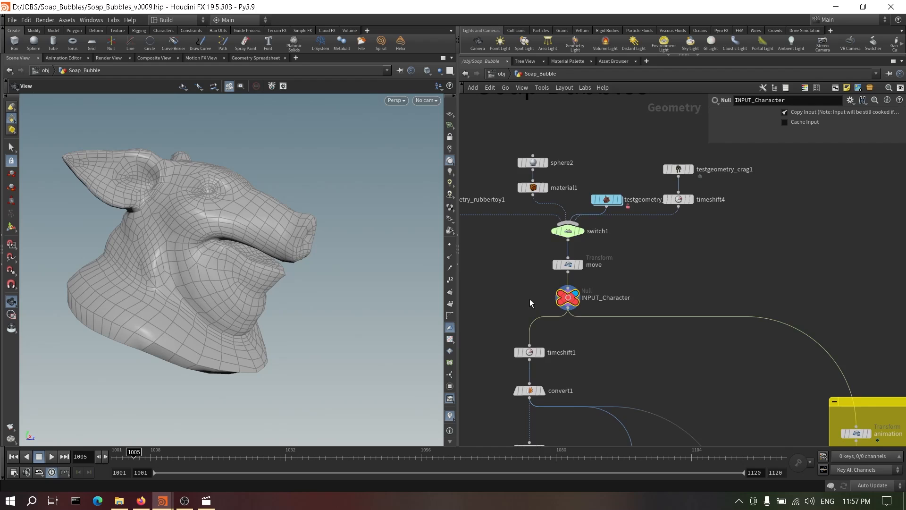
{"action": "scroll", "coordinate": [635, 319], "scroll_direction": "down", "scroll_amount": 6}
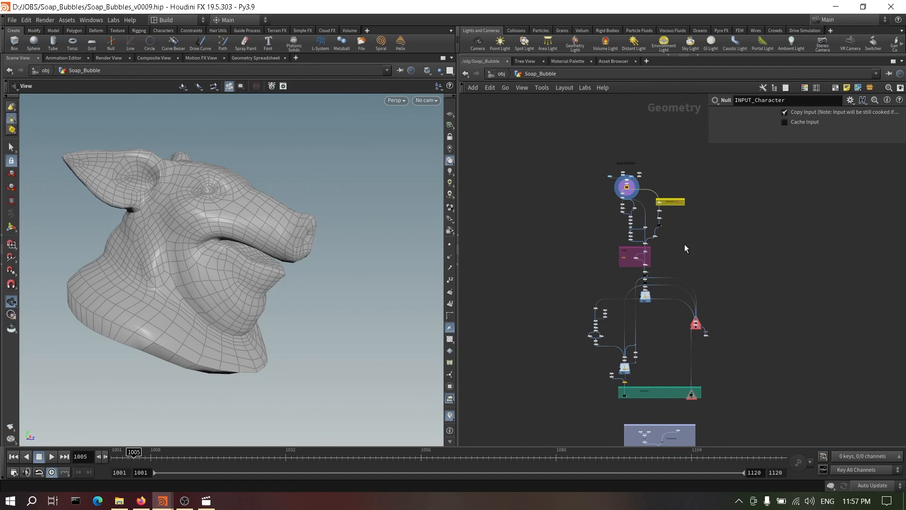
{"action": "middle_click_drag", "start_coordinate": [684, 245], "coordinate": [673, 226]}
{"action": "left_click_drag", "start_coordinate": [568, 368], "coordinate": [729, 170]}
{"action": "scroll", "coordinate": [582, 375], "scroll_direction": "up", "scroll_amount": 6}
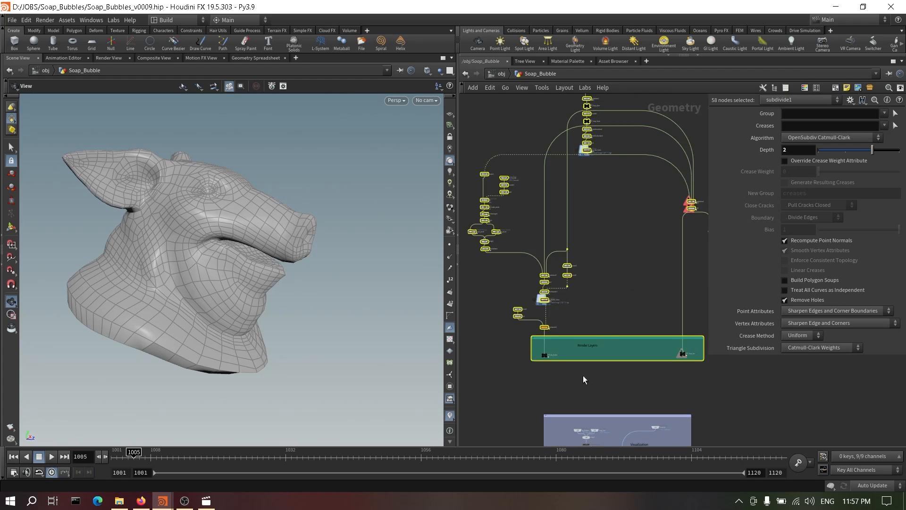
{"action": "scroll", "coordinate": [568, 359], "scroll_direction": "down", "scroll_amount": 2}
{"action": "left_click_drag", "start_coordinate": [755, 374], "coordinate": [879, 320]}
{"action": "scroll", "coordinate": [703, 264], "scroll_direction": "down", "scroll_amount": 4}
{"action": "middle_click_drag", "start_coordinate": [563, 139], "coordinate": [548, 208]}
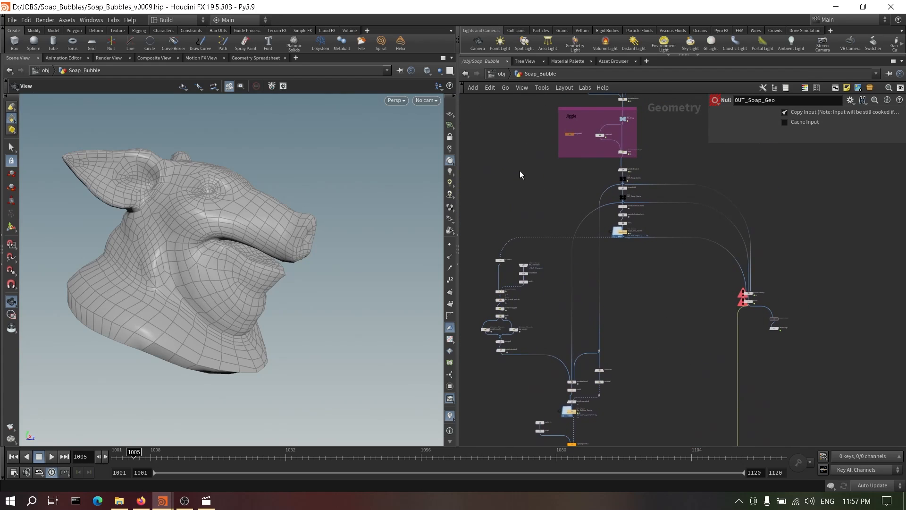
{"action": "left_click_drag", "start_coordinate": [520, 173], "coordinate": [727, 281]}
{"action": "scroll", "coordinate": [648, 338], "scroll_direction": "down", "scroll_amount": 3}
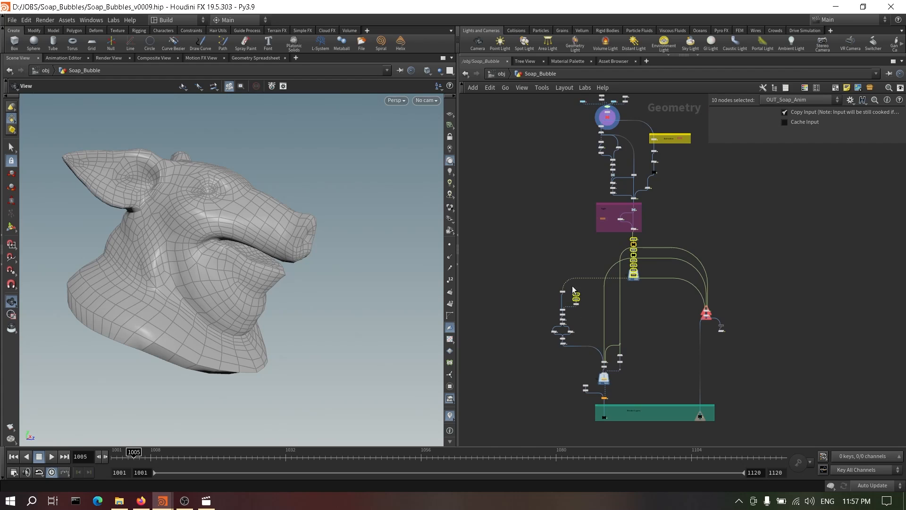
{"action": "middle_click_drag", "start_coordinate": [572, 285], "coordinate": [591, 442]}
{"action": "scroll", "coordinate": [658, 304], "scroll_direction": "up", "scroll_amount": 8}
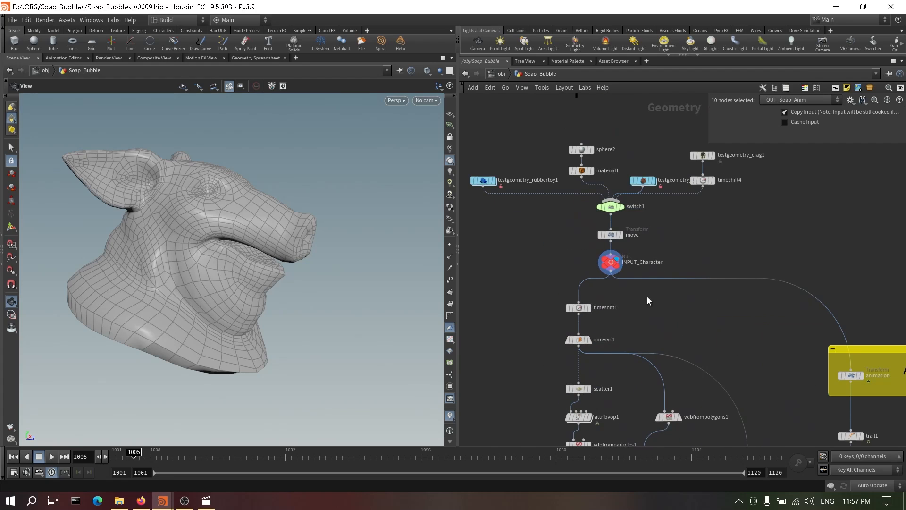
Step: Display the move Transform node's output and go to frame 1001, viewing the pig head from its other side
{"action": "scroll", "coordinate": [614, 215], "scroll_direction": "up", "scroll_amount": 3}
{"action": "left_click", "coordinate": [626, 246]}
{"action": "left_click", "coordinate": [612, 245]}
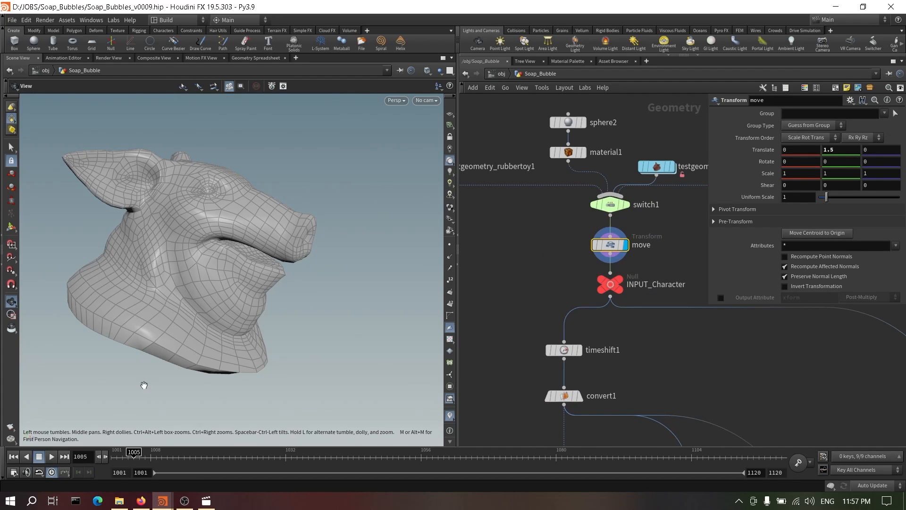
{"action": "left_click_drag", "start_coordinate": [166, 460], "coordinate": [203, 249]}
Step: Examine the INPUT_Character null and the two branches it feeds: the soap shape chain and the Animation chain
{"action": "scroll", "coordinate": [758, 340], "scroll_direction": "down", "scroll_amount": 5}
{"action": "middle_click_drag", "start_coordinate": [549, 279], "coordinate": [558, 279]}
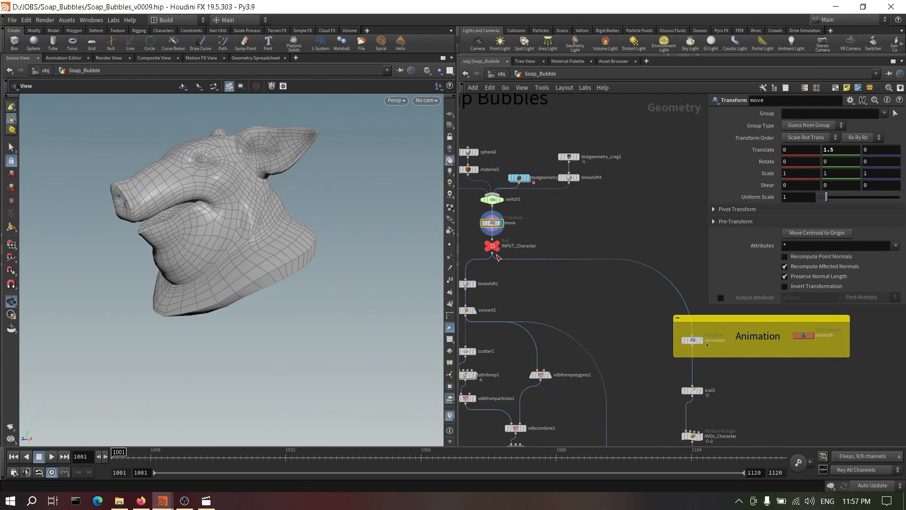
{"action": "left_click", "coordinate": [491, 245]}
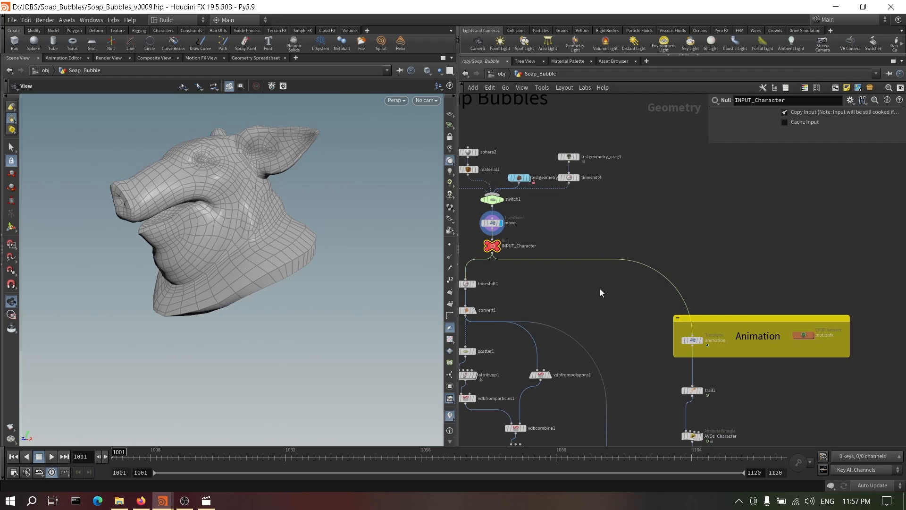
{"action": "middle_click_drag", "start_coordinate": [637, 327], "coordinate": [565, 258]}
{"action": "left_click_drag", "start_coordinate": [580, 233], "coordinate": [798, 409]}
{"action": "key", "text": "h"}
{"action": "left_click_drag", "start_coordinate": [509, 207], "coordinate": [659, 422]}
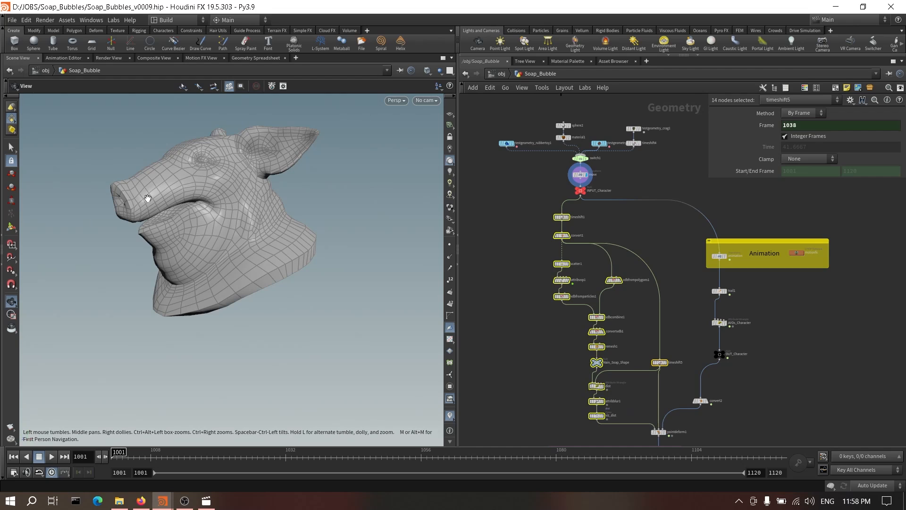
{"action": "left_click_drag", "start_coordinate": [194, 218], "coordinate": [263, 285]}
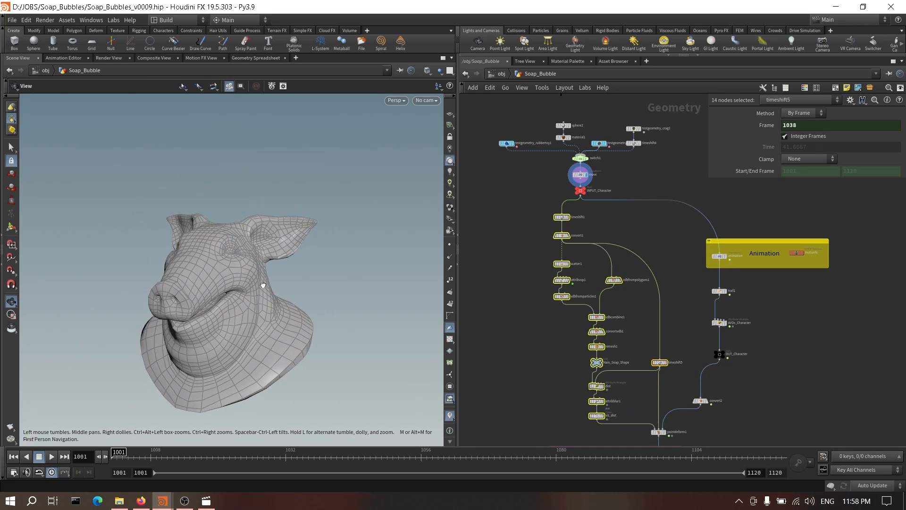
{"action": "middle_click_drag", "start_coordinate": [770, 302], "coordinate": [752, 303]}
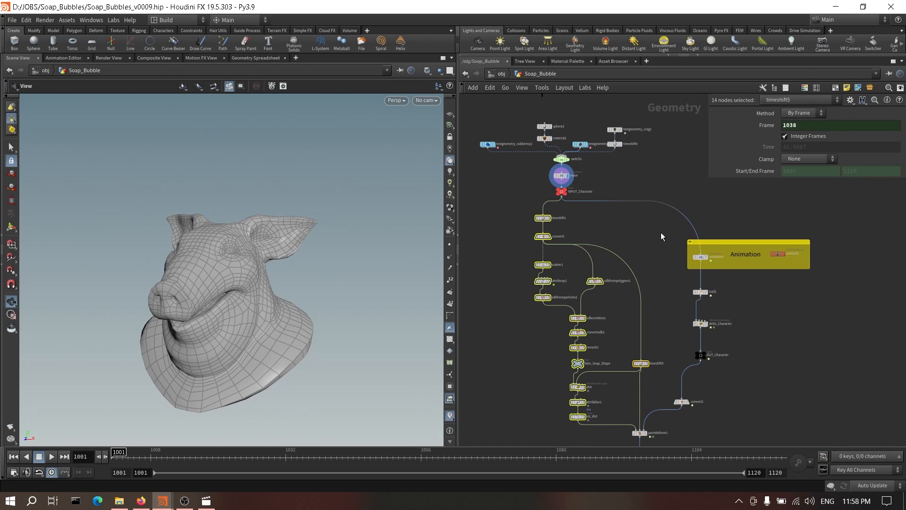
Step: Select the animation Transform node and look up the Noise effect among the Motion FX options of its Y rotation
{"action": "left_click_drag", "start_coordinate": [661, 236], "coordinate": [787, 295]}
{"action": "key", "text": "f"}
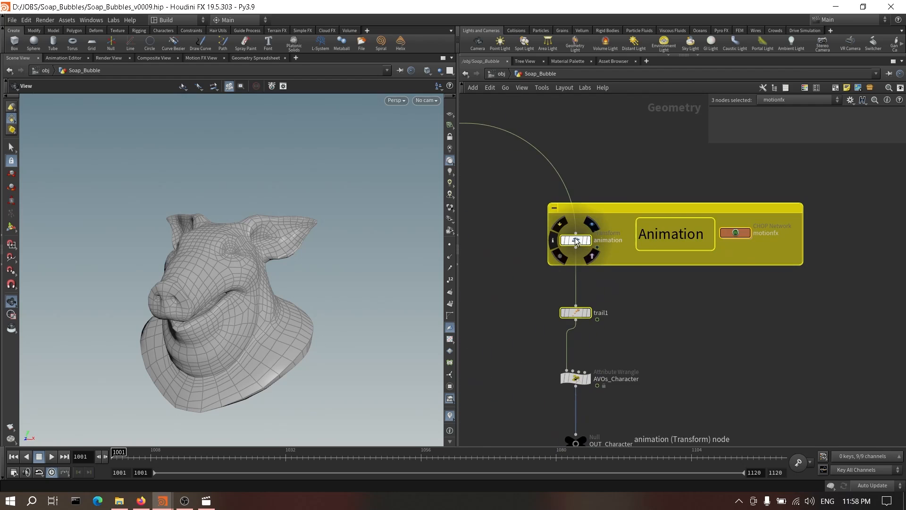
{"action": "left_click", "coordinate": [576, 241]}
{"action": "right_click", "coordinate": [834, 163]}
{"action": "mouse_move", "coordinate": [840, 205]}
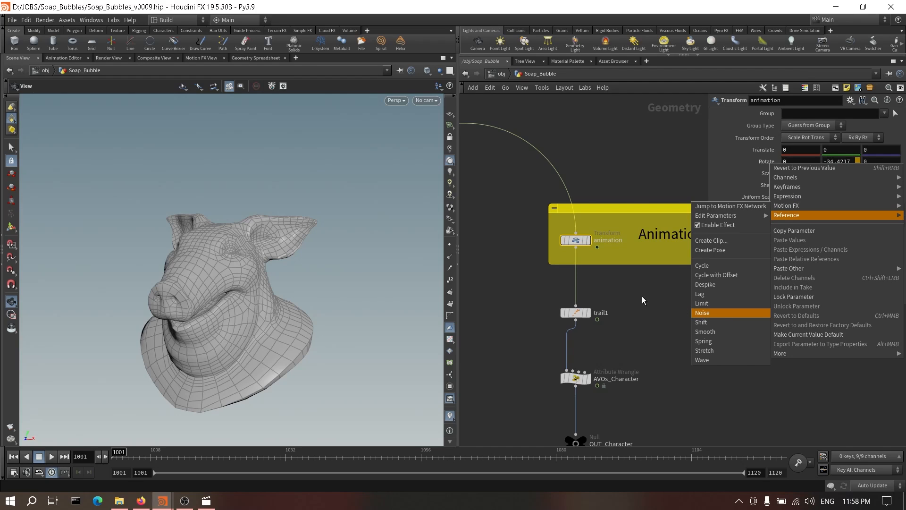
{"action": "left_click", "coordinate": [708, 313]}
Step: Inspect the noise1 settings inside the motionfx network and return to the Soap_Bubble network
{"action": "middle_click_drag", "start_coordinate": [667, 285], "coordinate": [627, 297]}
{"action": "scroll", "coordinate": [638, 279], "scroll_direction": "up", "scroll_amount": 3}
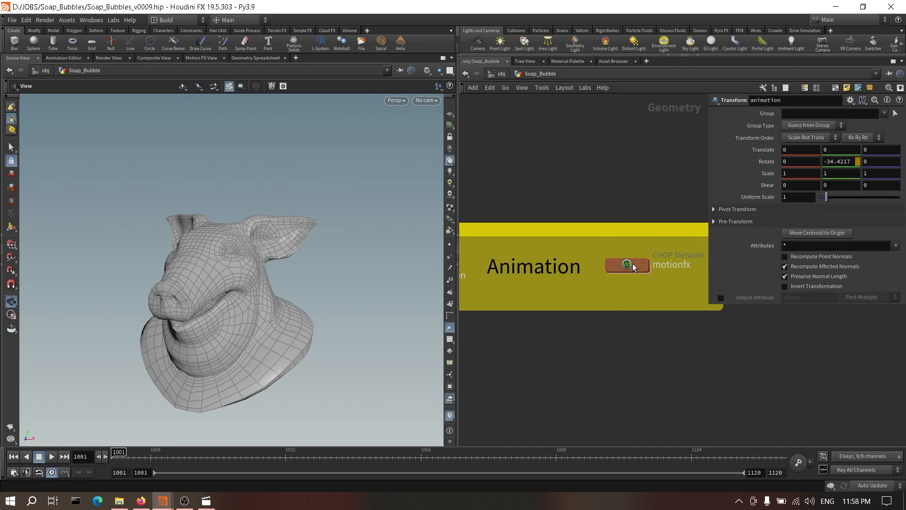
{"action": "double_click", "coordinate": [633, 264]}
{"action": "left_click_drag", "start_coordinate": [632, 293], "coordinate": [624, 224]}
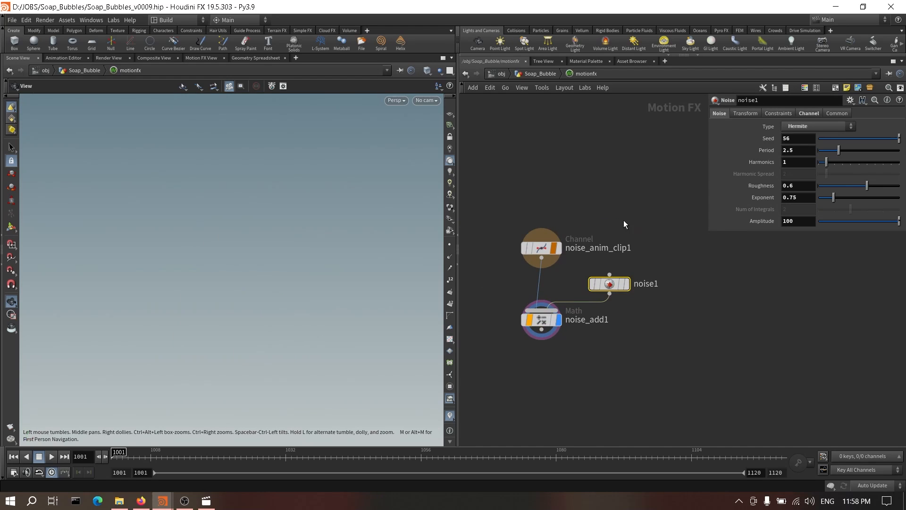
{"action": "left_click", "coordinate": [529, 74]}
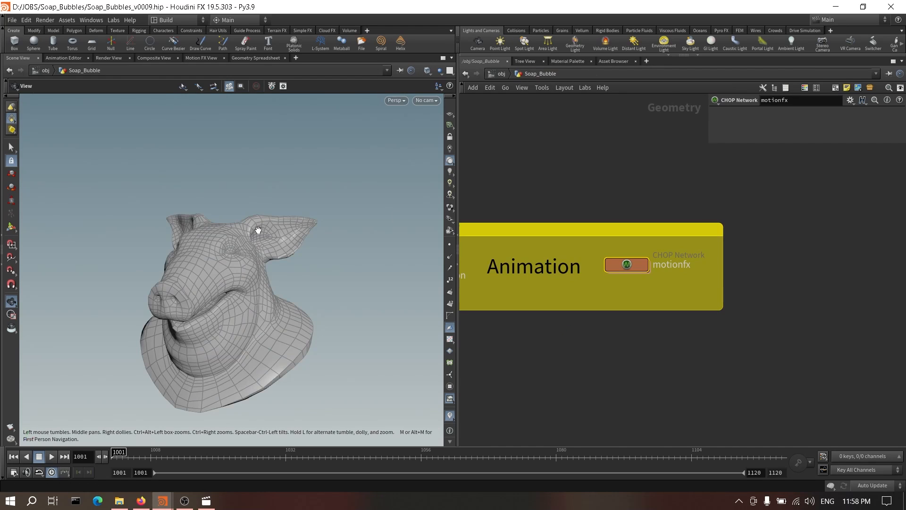
Step: Review the Animation branch's nodes in order: animation, trail1, the AVOs_Character wrangle expression and the OUT_Character null
{"action": "left_click", "coordinate": [627, 275]}
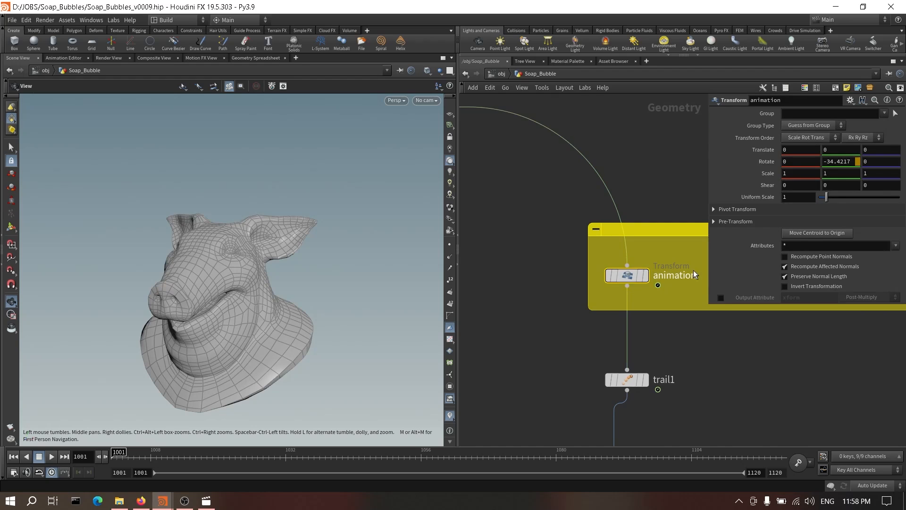
{"action": "middle_click_drag", "start_coordinate": [689, 353], "coordinate": [651, 281]}
{"action": "left_click", "coordinate": [597, 305]}
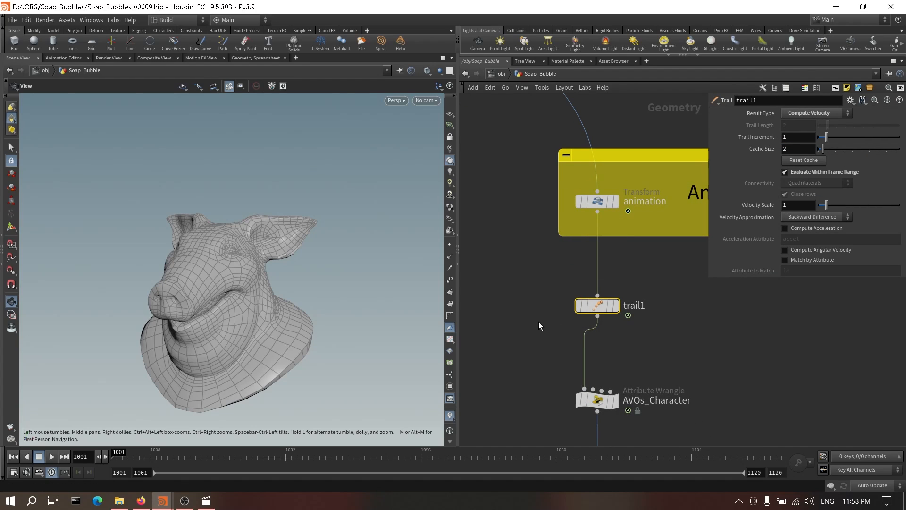
{"action": "middle_click_drag", "start_coordinate": [683, 350], "coordinate": [661, 237]}
{"action": "left_click", "coordinate": [577, 287]}
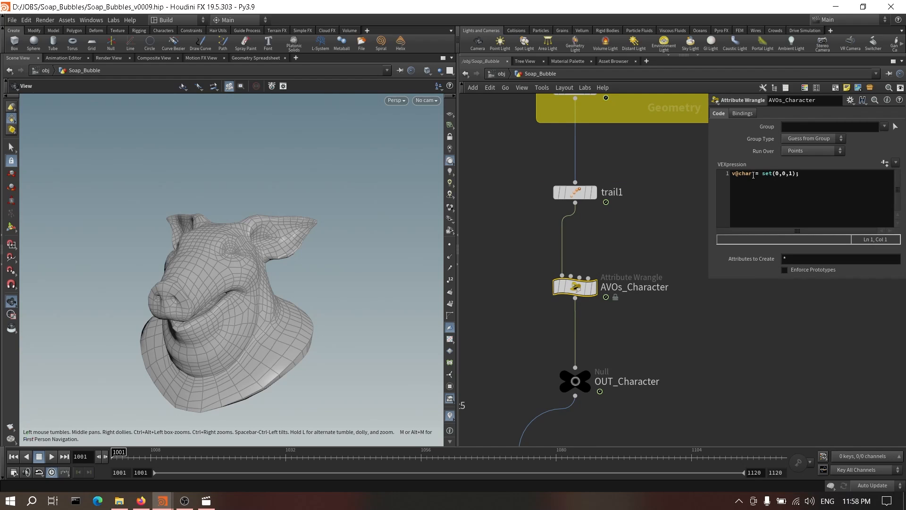
{"action": "left_click_drag", "start_coordinate": [753, 176], "coordinate": [740, 177]}
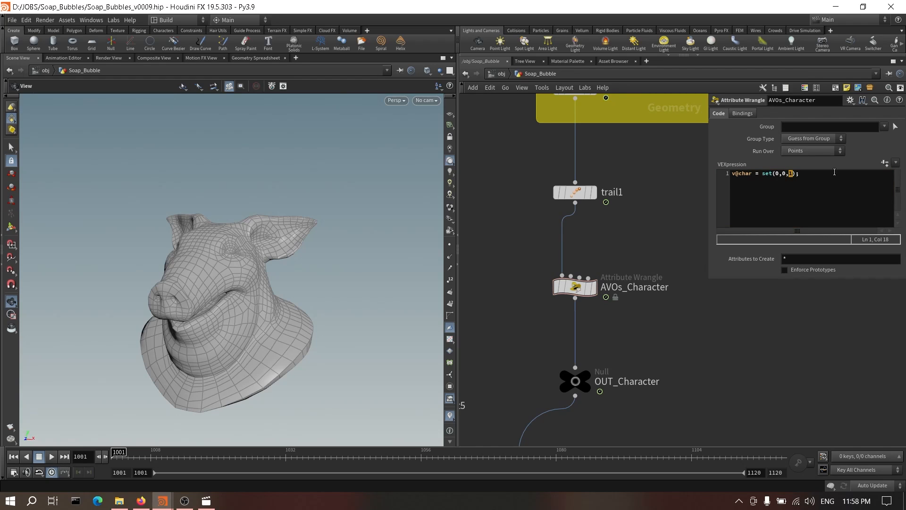
{"action": "left_click", "coordinate": [576, 381]}
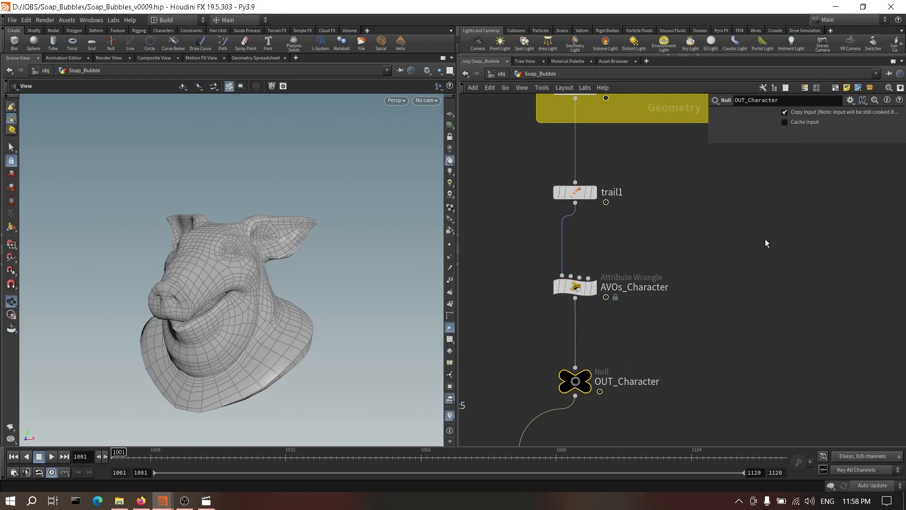
{"action": "scroll", "coordinate": [714, 286], "scroll_direction": "down", "scroll_amount": 5}
{"action": "scroll", "coordinate": [663, 244], "scroll_direction": "up", "scroll_amount": 2}
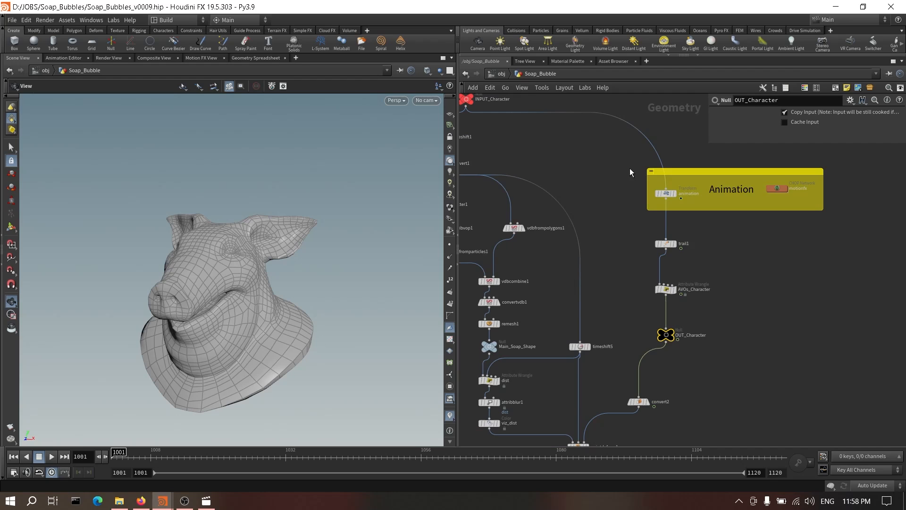
{"action": "left_click_drag", "start_coordinate": [630, 168], "coordinate": [843, 358]}
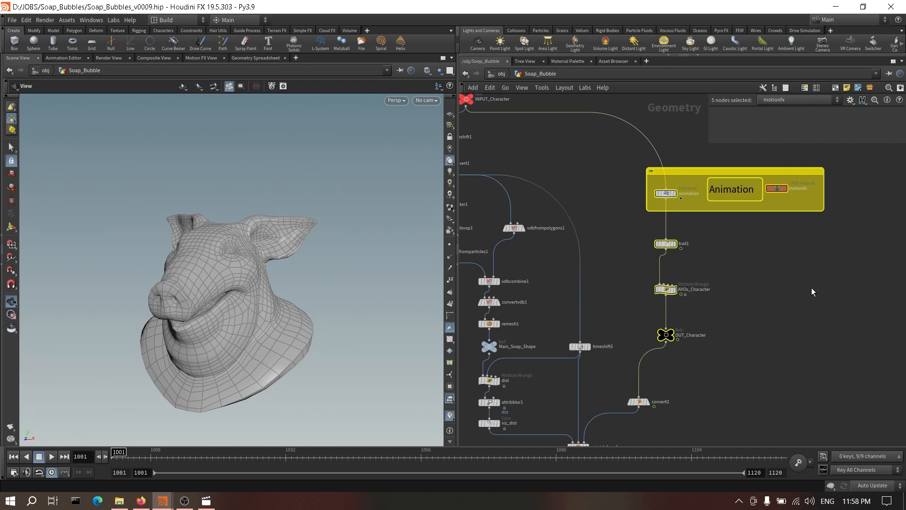
Step: Select the timeshift1 node below INPUT_Character and display its output in the viewport
{"action": "scroll", "coordinate": [763, 282], "scroll_direction": "down", "scroll_amount": 3}
{"action": "middle_click_drag", "start_coordinate": [763, 281], "coordinate": [839, 294]}
{"action": "scroll", "coordinate": [683, 222], "scroll_direction": "up", "scroll_amount": 4}
{"action": "middle_click_drag", "start_coordinate": [623, 220], "coordinate": [622, 246]}
{"action": "scroll", "coordinate": [622, 246], "scroll_direction": "up", "scroll_amount": 2}
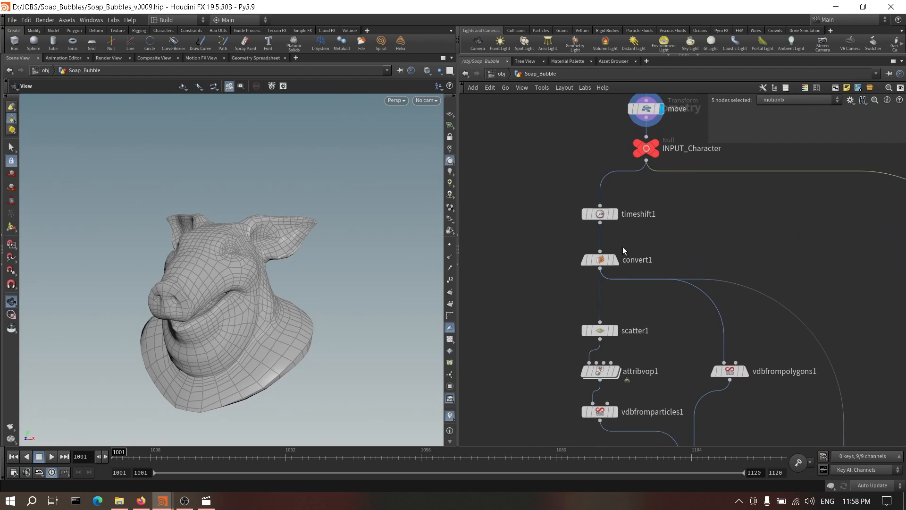
{"action": "left_click", "coordinate": [600, 214]}
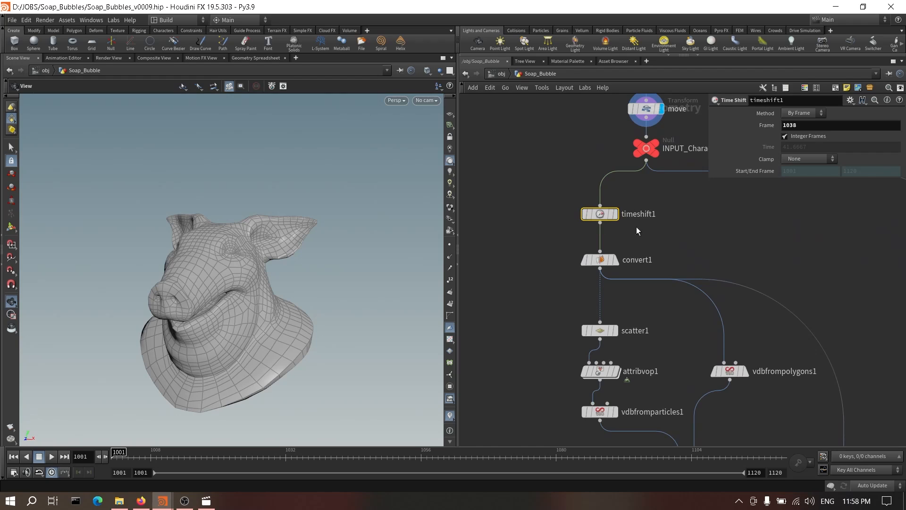
{"action": "mouse_move", "coordinate": [618, 216]}
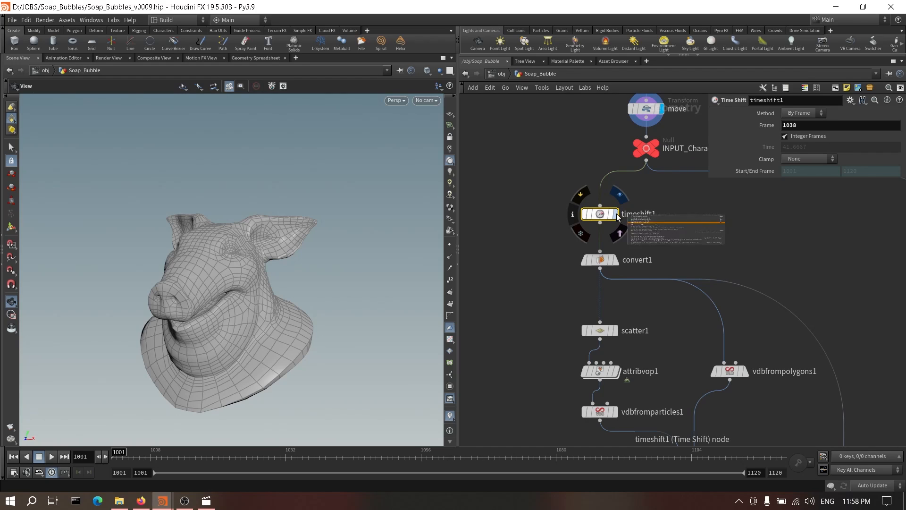
{"action": "left_click", "coordinate": [616, 214]}
{"action": "middle_click_drag", "start_coordinate": [695, 245], "coordinate": [678, 235]}
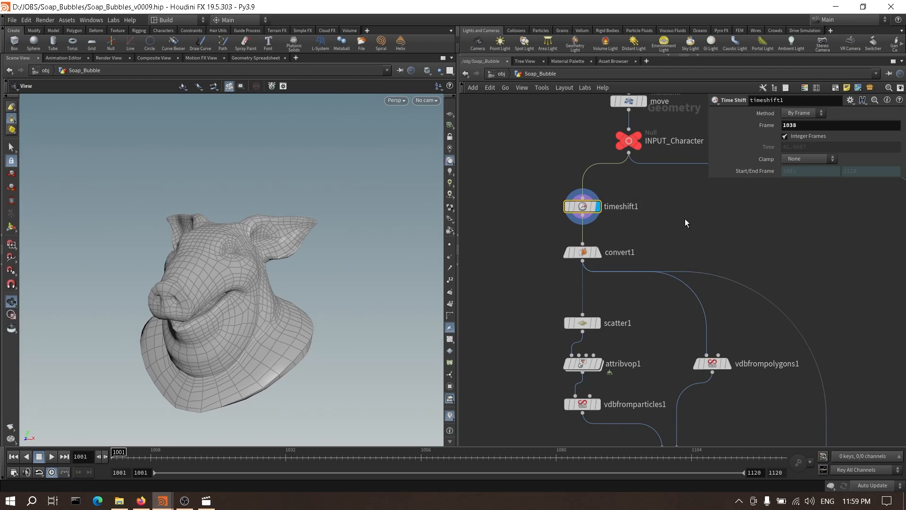
Step: Colour the timeshift1 node red and show dependency links for selected nodes in the network view
{"action": "key", "text": "c"}
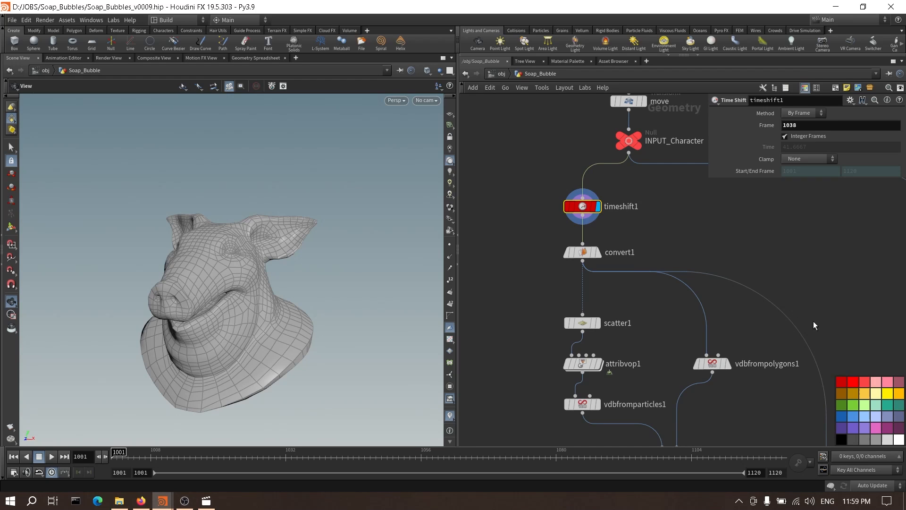
{"action": "key", "text": "c"}
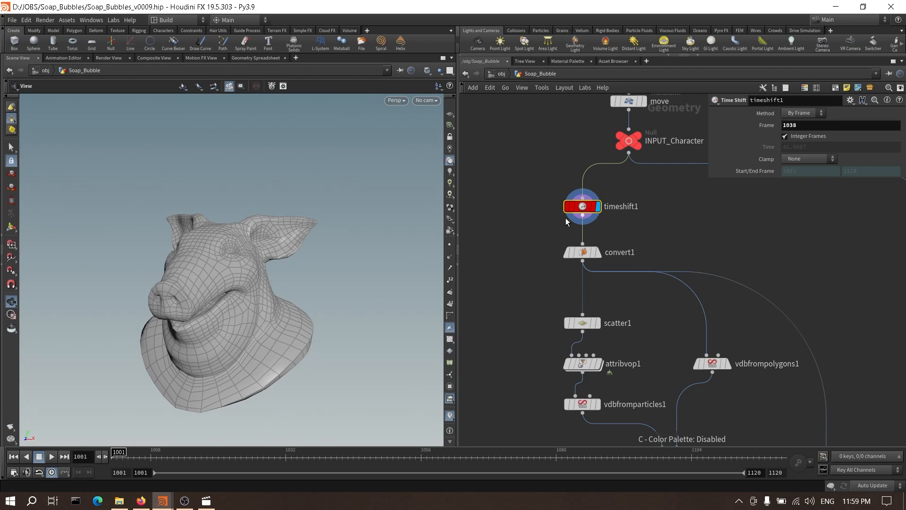
{"action": "left_click", "coordinate": [527, 88]}
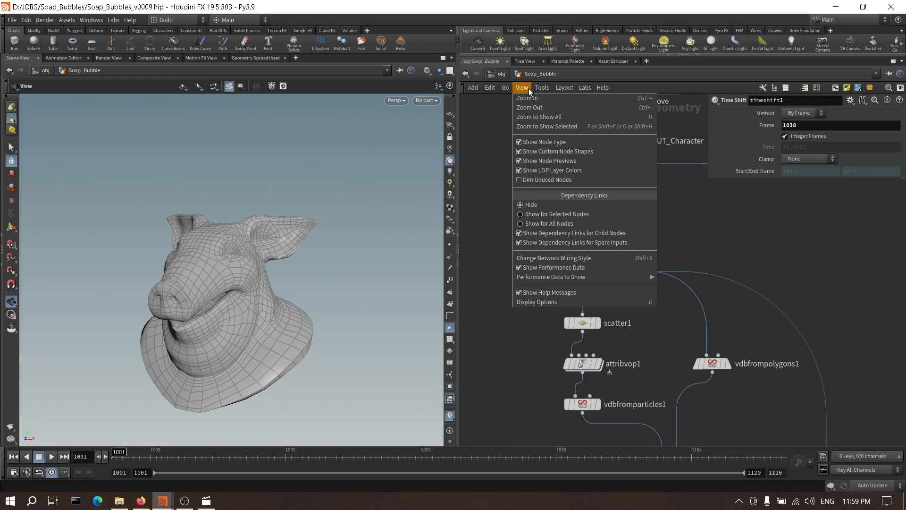
{"action": "left_click", "coordinate": [561, 214]}
Step: Compare the timeshift1 and timeshift5 settings and trace timeshift1's dependency links through the Soap_Bubble network
{"action": "scroll", "coordinate": [653, 217], "scroll_direction": "down", "scroll_amount": 10}
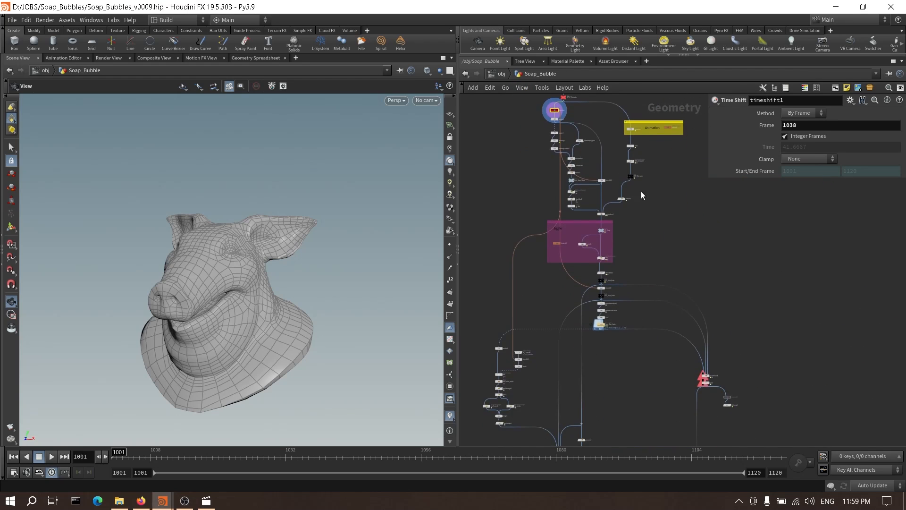
{"action": "scroll", "coordinate": [640, 191], "scroll_direction": "up", "scroll_amount": 4}
{"action": "mouse_move", "coordinate": [561, 134]}
{"action": "middle_mouse_down"}
{"action": "mouse_move", "coordinate": [629, 274]}
{"action": "mouse_move", "coordinate": [649, 250]}
{"action": "mouse_move", "coordinate": [697, 108]}
{"action": "mouse_move", "coordinate": [670, 181]}
{"action": "mouse_move", "coordinate": [573, 144]}
{"action": "mouse_move", "coordinate": [561, 194]}
{"action": "middle_mouse_up"}
{"action": "left_click", "coordinate": [614, 262]}
{"action": "scroll", "coordinate": [738, 282], "scroll_direction": "down", "scroll_amount": 3}
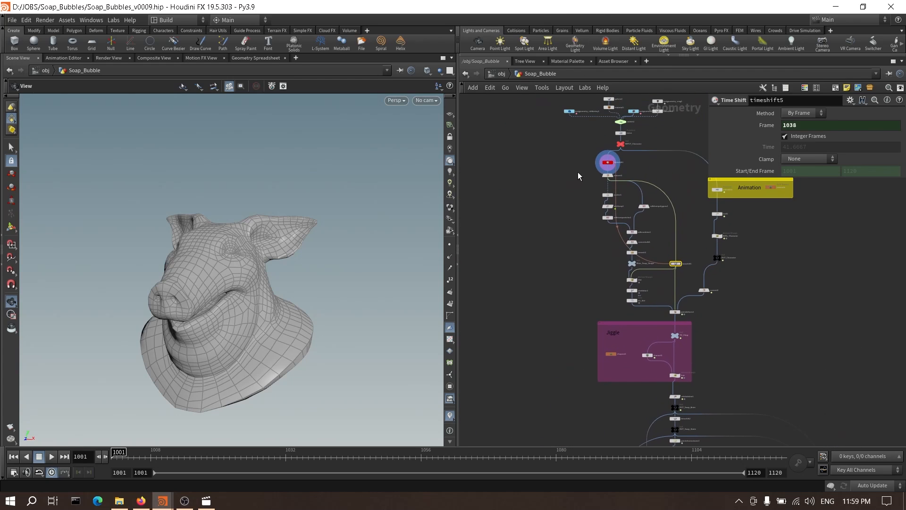
{"action": "left_click", "coordinate": [608, 162]}
{"action": "middle_click_drag", "start_coordinate": [656, 380], "coordinate": [634, 296]}
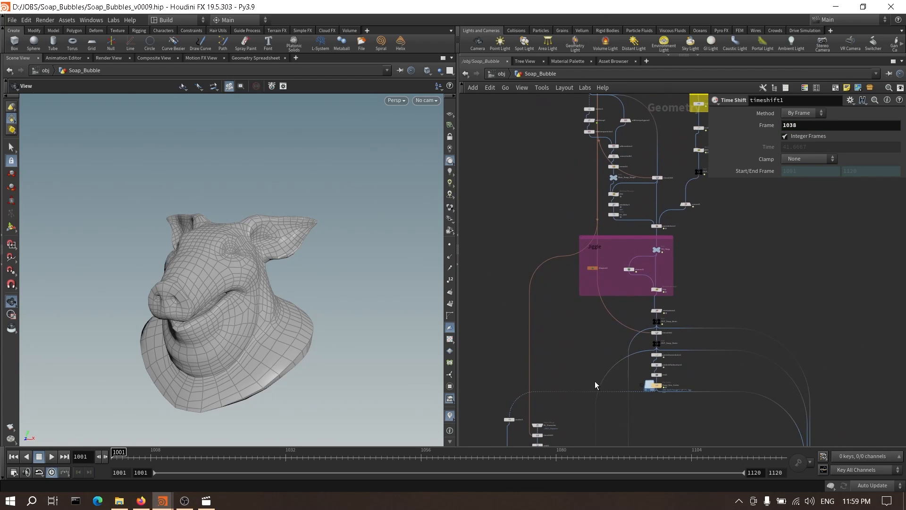
{"action": "middle_click_drag", "start_coordinate": [594, 381], "coordinate": [602, 401]}
{"action": "middle_click_drag", "start_coordinate": [564, 221], "coordinate": [551, 366]}
{"action": "scroll", "coordinate": [582, 250], "scroll_direction": "up", "scroll_amount": 4}
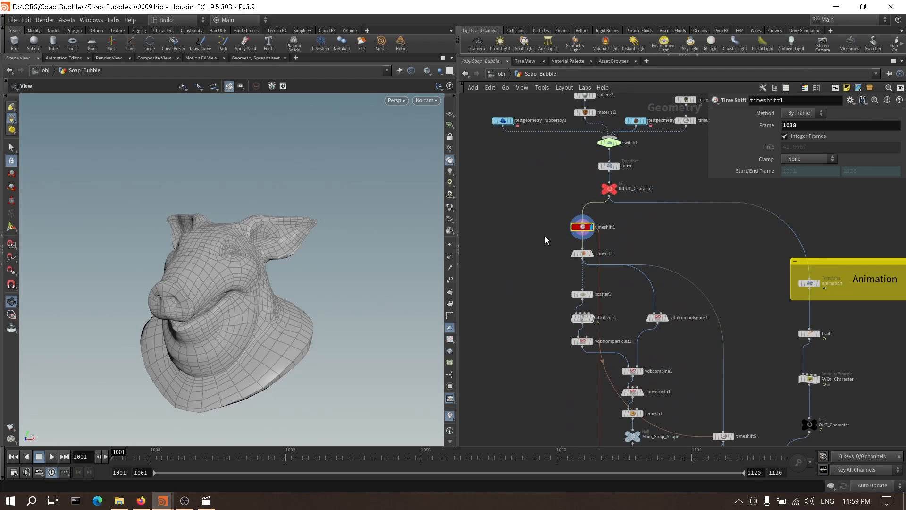
{"action": "scroll", "coordinate": [656, 236], "scroll_direction": "up", "scroll_amount": 5}
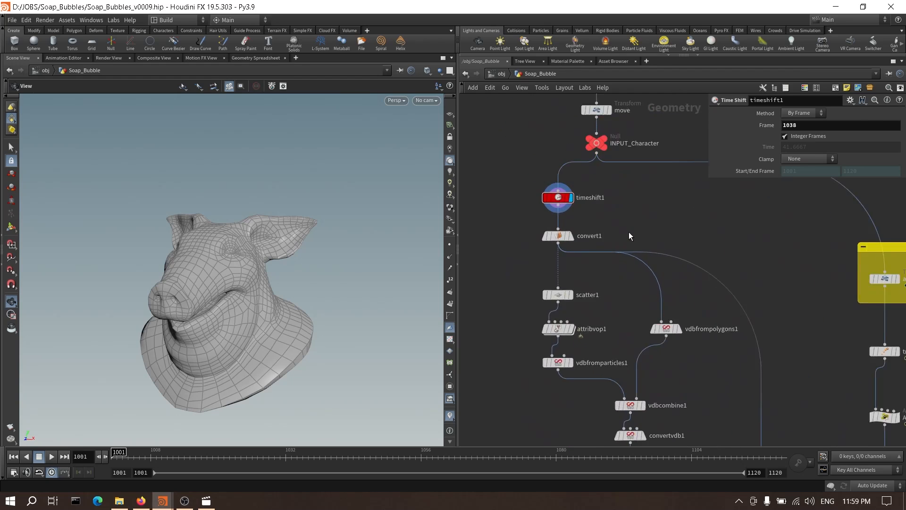
Step: Display the outputs of convert1 and scatter1 in turn and examine the scattered points around the pig head
{"action": "left_click", "coordinate": [547, 238]}
{"action": "left_click", "coordinate": [528, 238]}
{"action": "scroll", "coordinate": [616, 242], "scroll_direction": "down", "scroll_amount": 5}
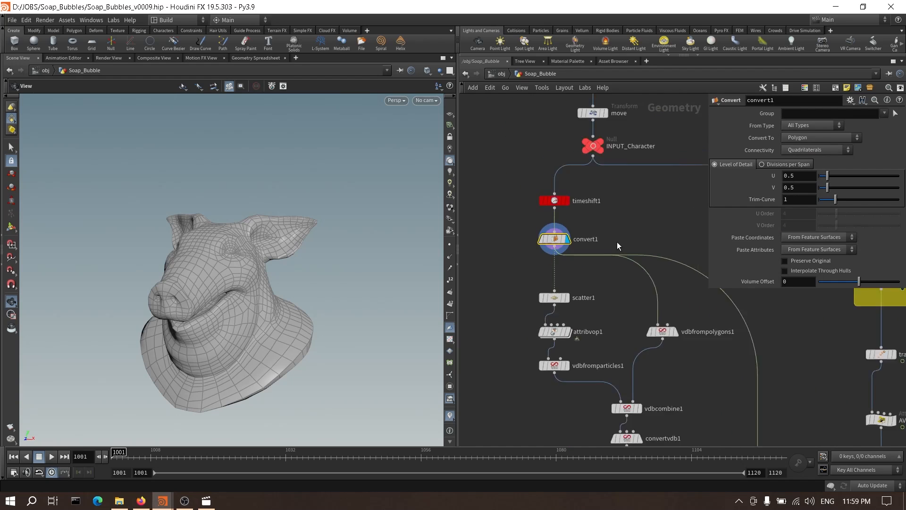
{"action": "middle_click_drag", "start_coordinate": [601, 304], "coordinate": [601, 281]}
{"action": "scroll", "coordinate": [599, 280], "scroll_direction": "up", "scroll_amount": 3}
{"action": "left_click", "coordinate": [574, 249]}
{"action": "left_click", "coordinate": [564, 249]}
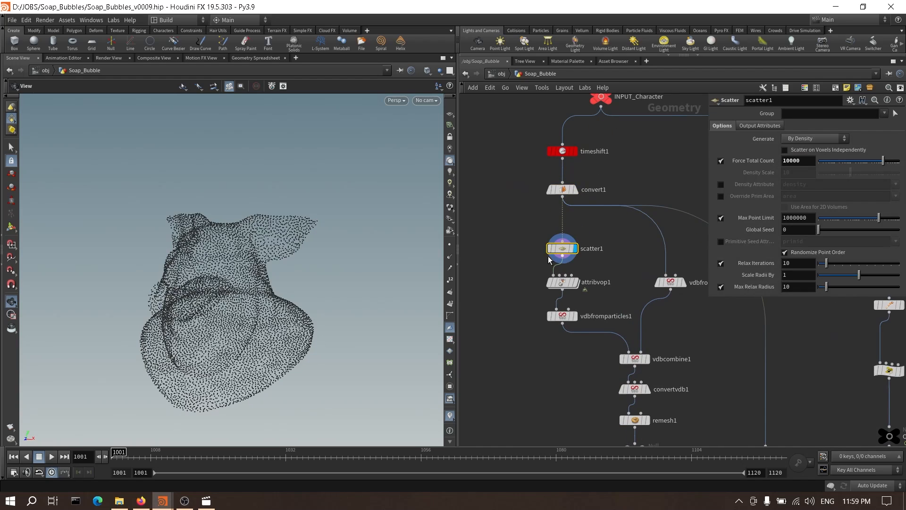
{"action": "left_click_drag", "start_coordinate": [392, 283], "coordinate": [326, 279]}
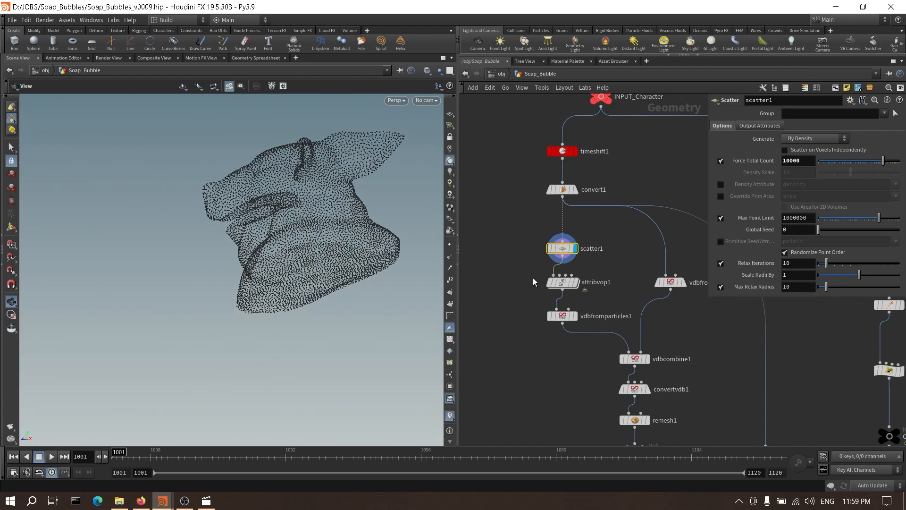
Step: Select attribvop1, display its output and inspect the noise colouring on the scattered points from another side
{"action": "left_click", "coordinate": [575, 282]}
{"action": "left_click", "coordinate": [562, 282]}
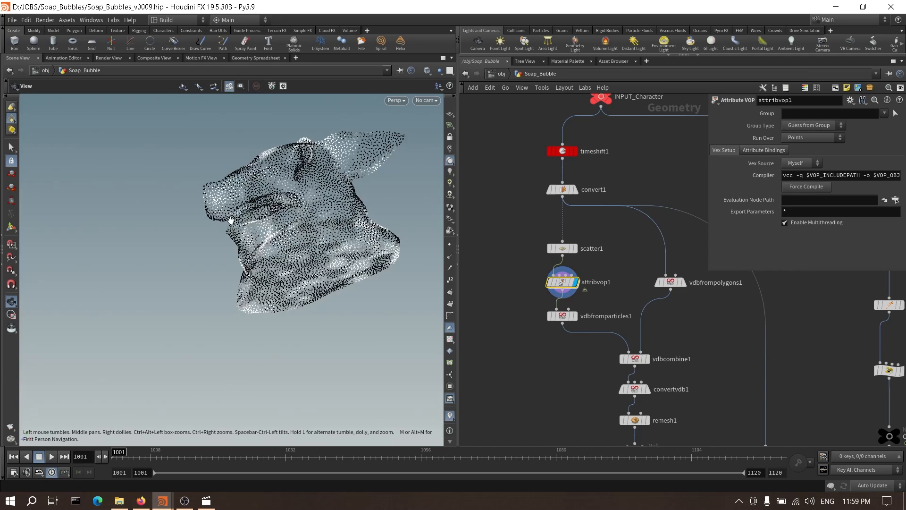
{"action": "left_click_drag", "start_coordinate": [240, 235], "coordinate": [360, 256]}
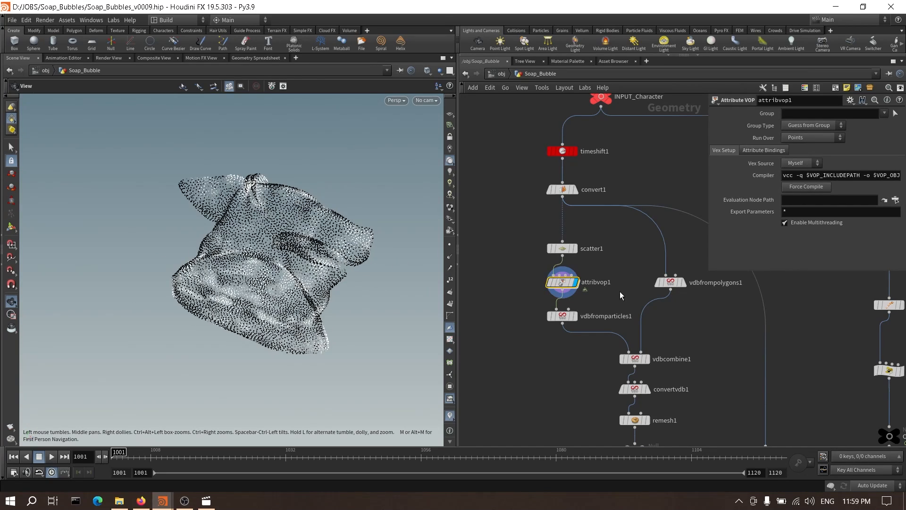
Step: Open attribvop1's VEX network and examine the settings of its turbnoise1 node
{"action": "double_click", "coordinate": [563, 282]}
{"action": "scroll", "coordinate": [620, 257], "scroll_direction": "up", "scroll_amount": 3}
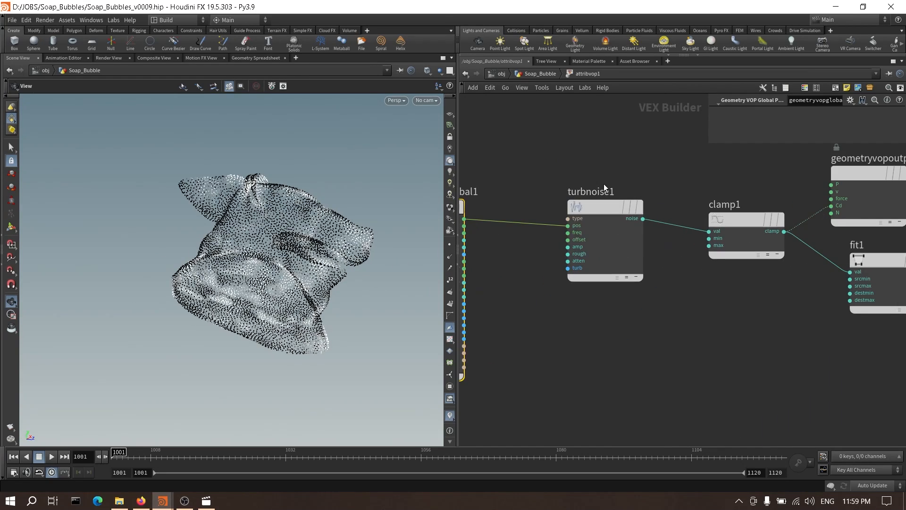
{"action": "left_click", "coordinate": [615, 255]}
{"action": "key", "text": "f"}
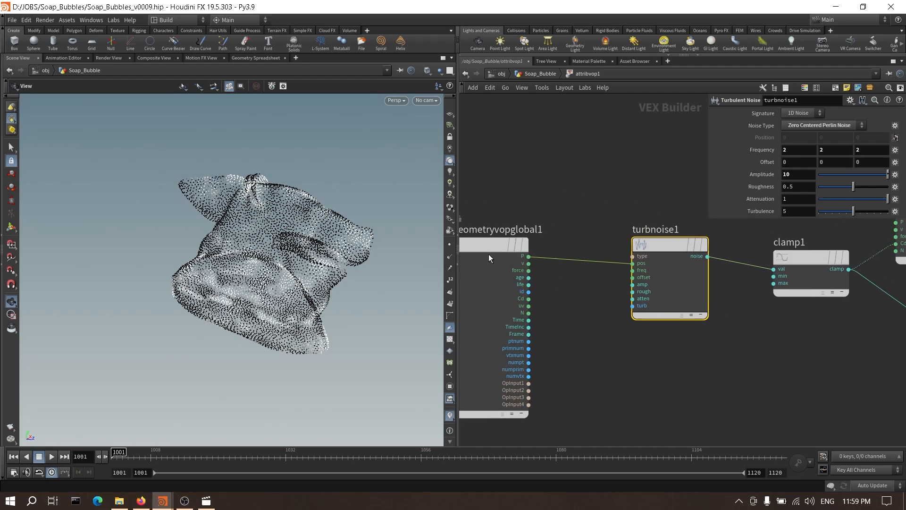
{"action": "middle_click_drag", "start_coordinate": [723, 314], "coordinate": [473, 338]}
Step: Delete the geometryvopoutput1 node inside attribvop1 and automatically lay out the remaining nodes
{"action": "left_click", "coordinate": [679, 256]}
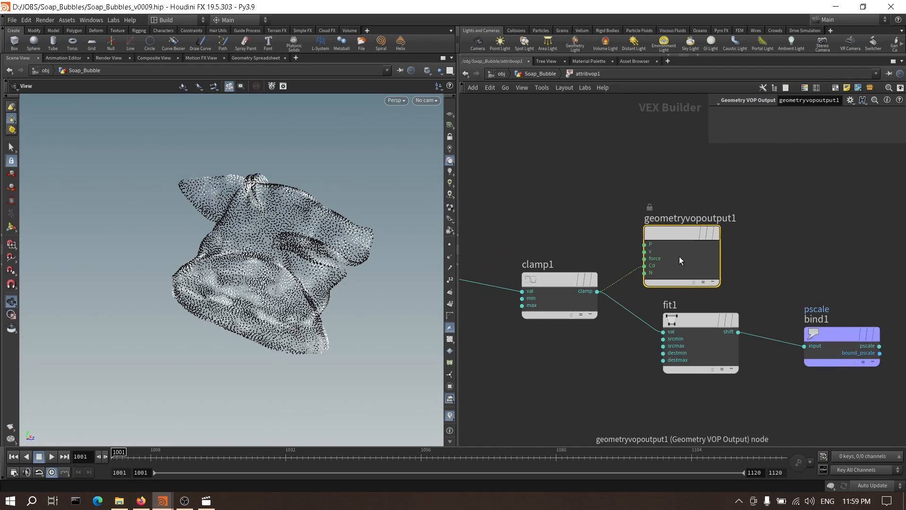
{"action": "key", "text": "Delete"}
{"action": "key", "text": "l"}
{"action": "middle_click_drag", "start_coordinate": [683, 259], "coordinate": [660, 211]}
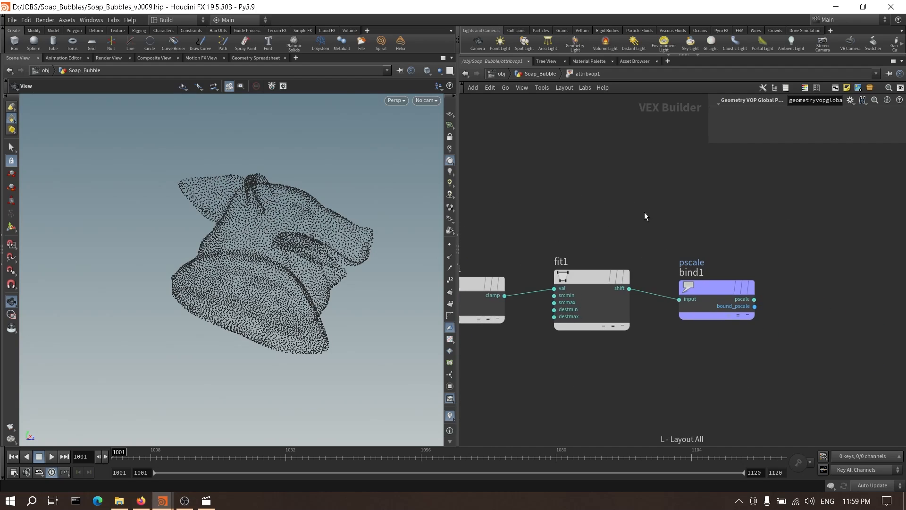
Step: Inspect the bind1 node that exports pscale, return to the Soap_Bubble network and review attribvop1's points
{"action": "left_click_drag", "start_coordinate": [700, 229], "coordinate": [755, 363]}
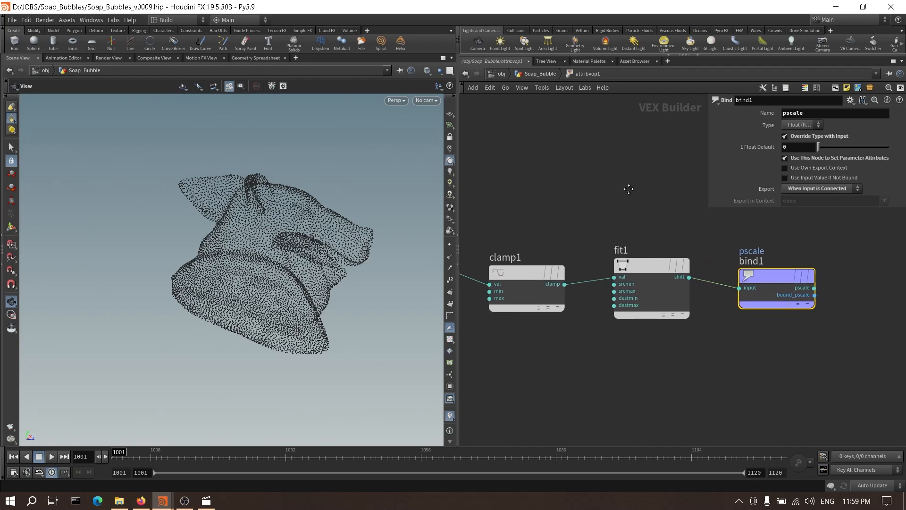
{"action": "left_click", "coordinate": [551, 74]}
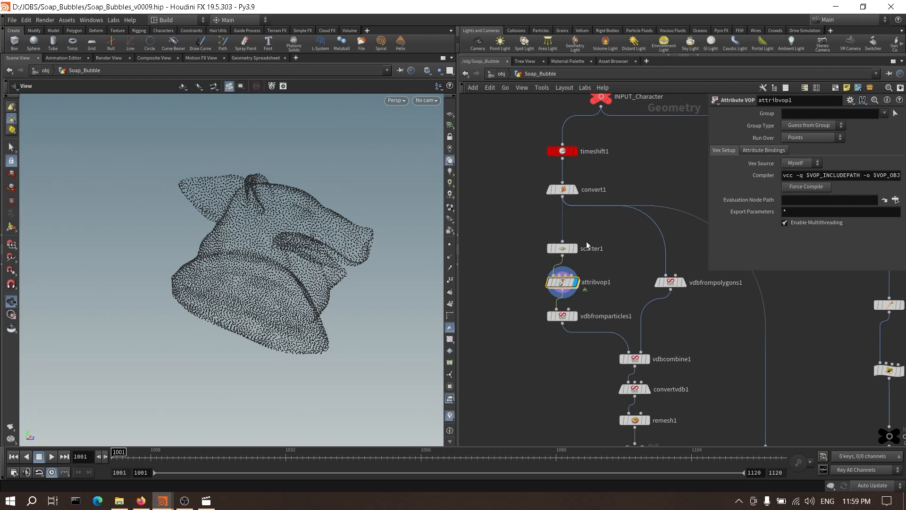
{"action": "left_click", "coordinate": [576, 282]}
{"action": "left_click_drag", "start_coordinate": [282, 228], "coordinate": [230, 242]}
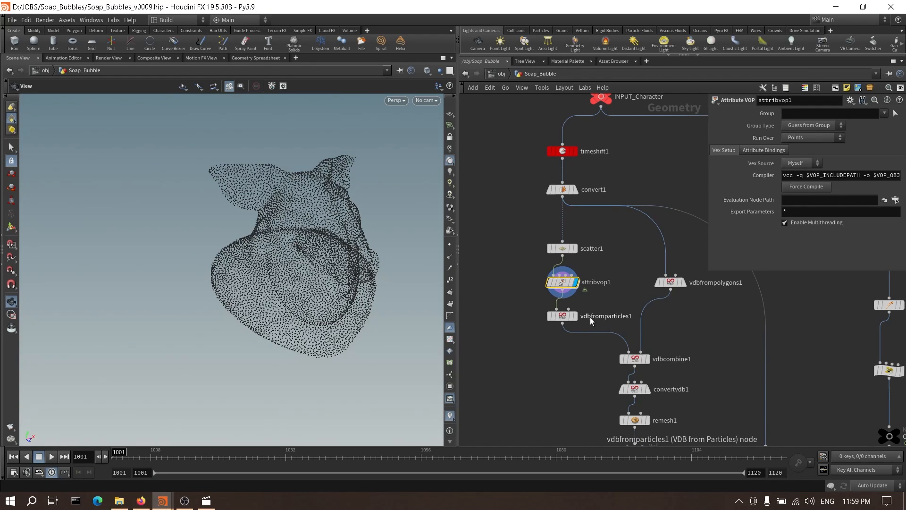
Step: Display the vdbfromparticles1 and vdbfrompolygons1 volumes in turn, reviewing each node's settings and shape
{"action": "left_click", "coordinate": [574, 316]}
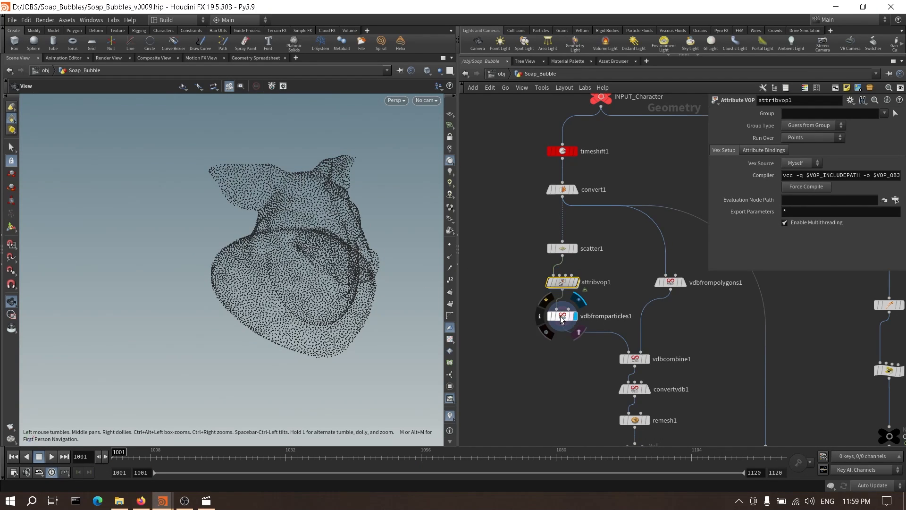
{"action": "left_click", "coordinate": [560, 314]}
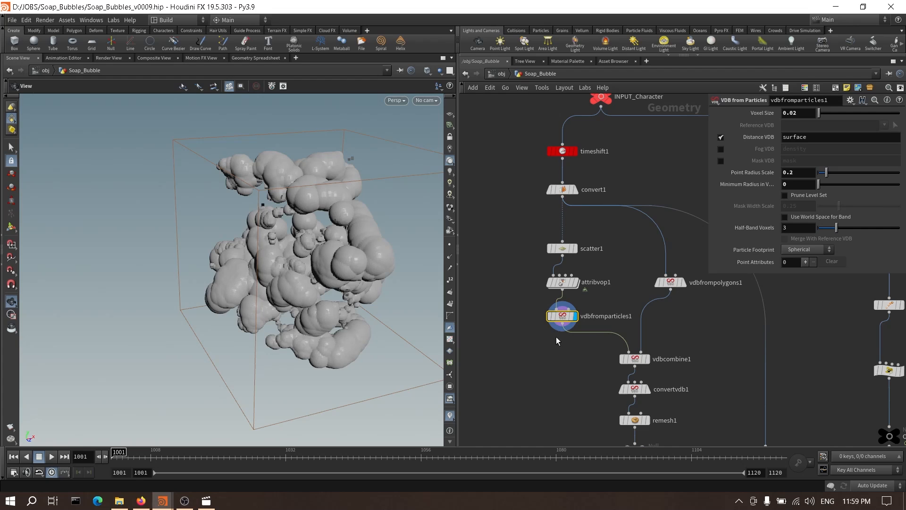
{"action": "left_click_drag", "start_coordinate": [231, 239], "coordinate": [301, 249]}
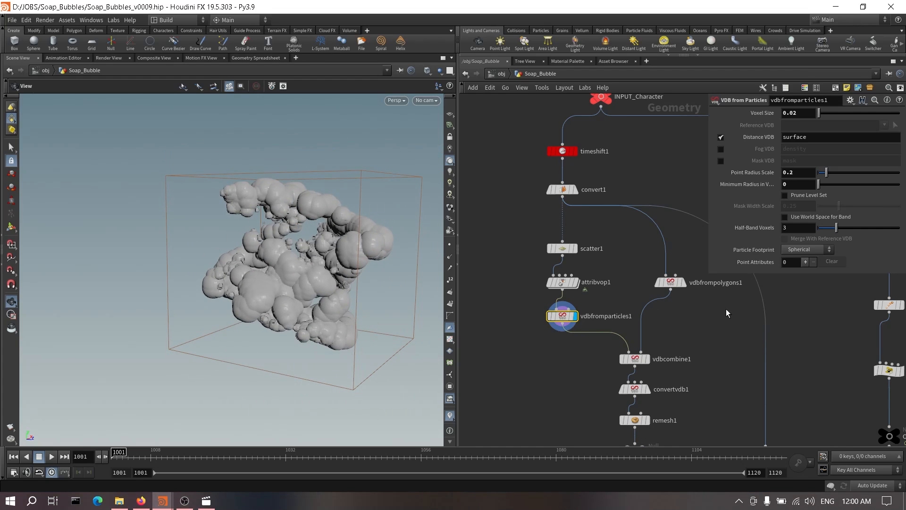
{"action": "left_click", "coordinate": [684, 283]}
{"action": "left_click", "coordinate": [671, 285]}
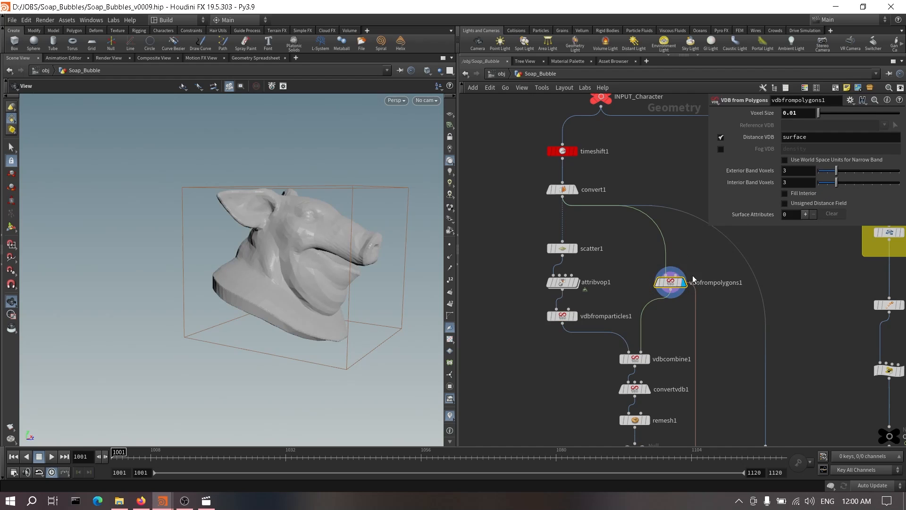
{"action": "left_click_drag", "start_coordinate": [322, 255], "coordinate": [324, 259]}
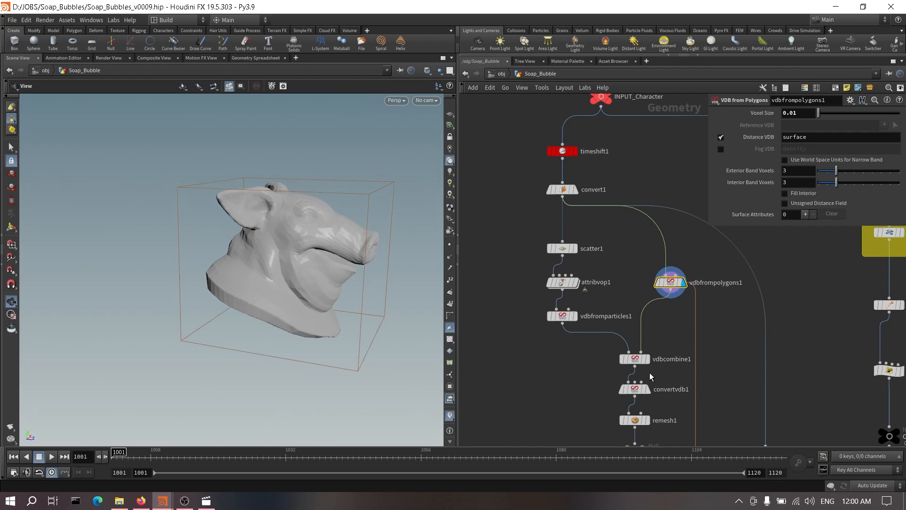
Step: Step through the outputs of vdbcombine1, convertvdb1 and remesh1 and examine the remeshed foam surface up close
{"action": "scroll", "coordinate": [650, 372], "scroll_direction": "up", "scroll_amount": 3}
{"action": "left_click", "coordinate": [645, 354]}
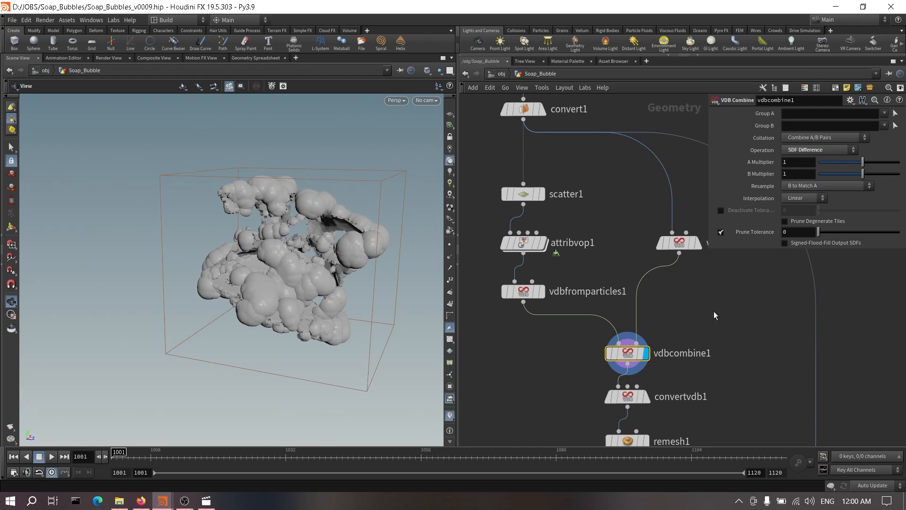
{"action": "middle_click_drag", "start_coordinate": [698, 330], "coordinate": [691, 288]}
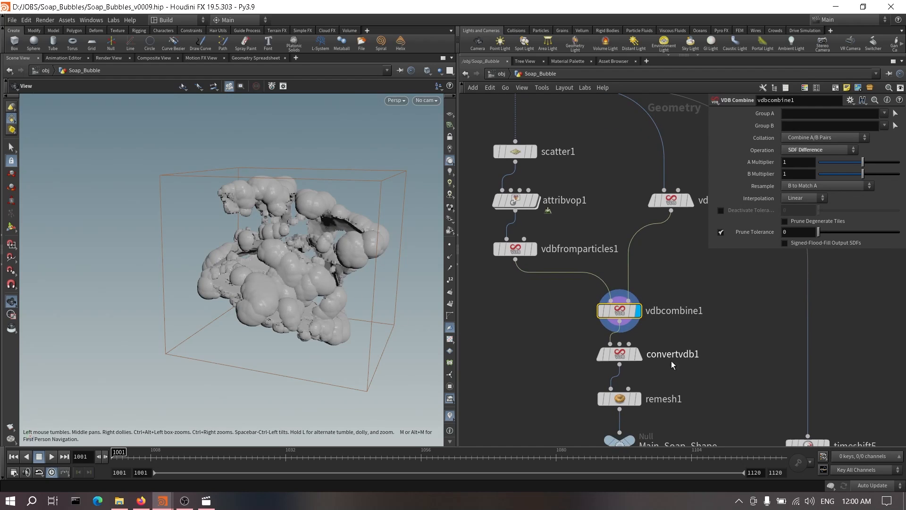
{"action": "left_click", "coordinate": [638, 355]}
{"action": "middle_click_drag", "start_coordinate": [689, 369], "coordinate": [684, 319]}
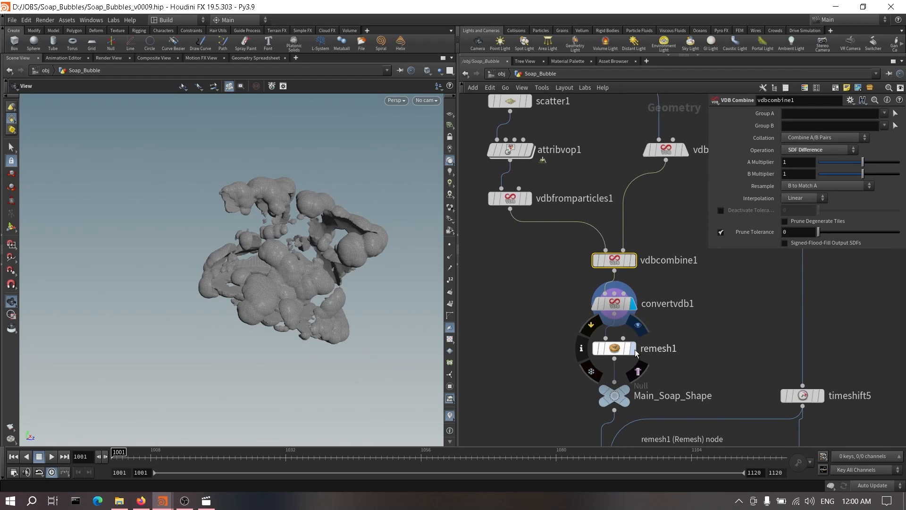
{"action": "left_click", "coordinate": [636, 352]}
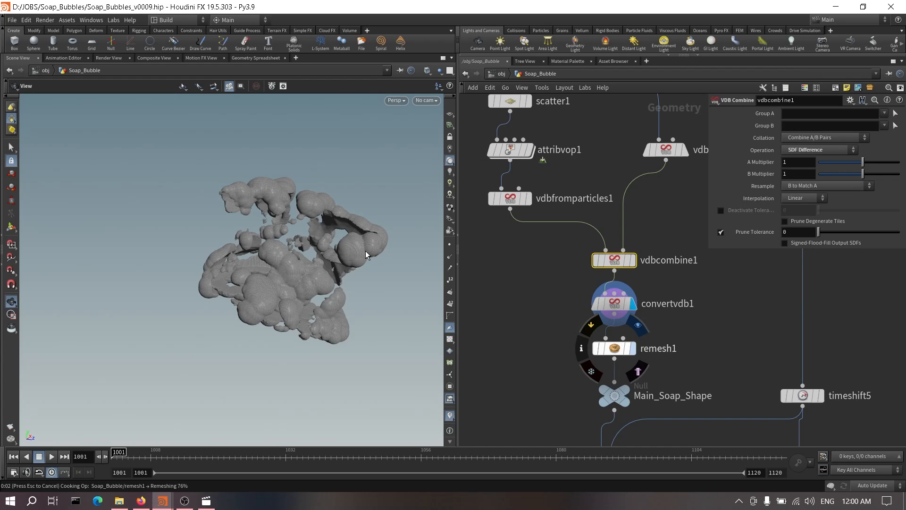
{"action": "right_click_drag", "start_coordinate": [378, 251], "coordinate": [432, 282]}
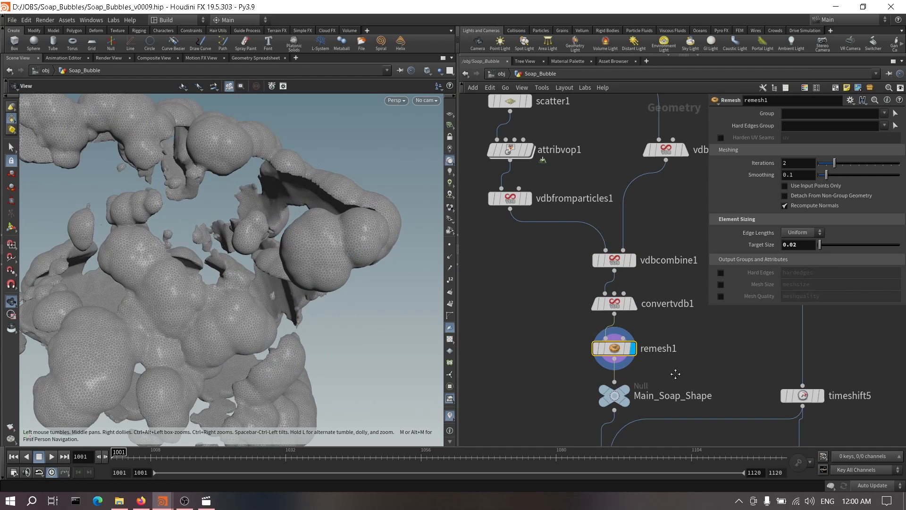
Step: Select the timeshift5 node below the remesh branch and display its character output
{"action": "middle_click_drag", "start_coordinate": [675, 374], "coordinate": [656, 303]}
{"action": "scroll", "coordinate": [656, 302], "scroll_direction": "down", "scroll_amount": 5}
{"action": "left_click", "coordinate": [641, 290]}
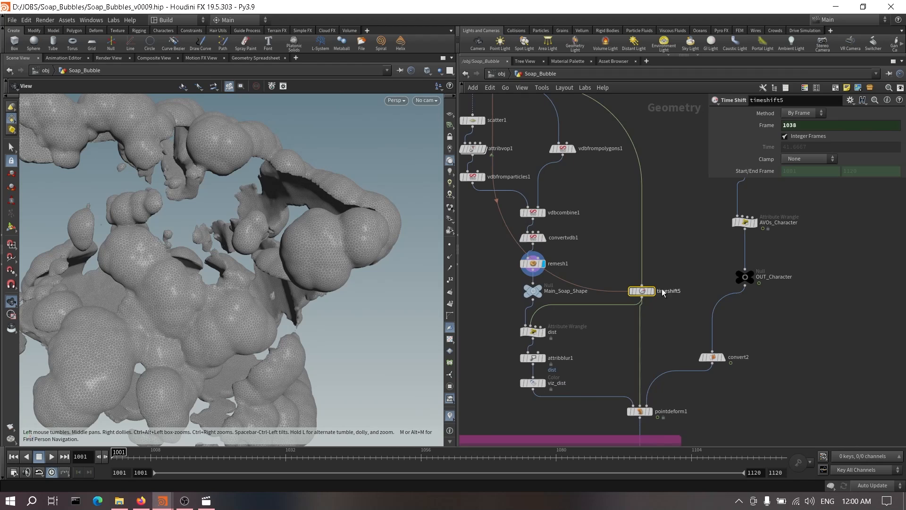
{"action": "left_click", "coordinate": [652, 290]}
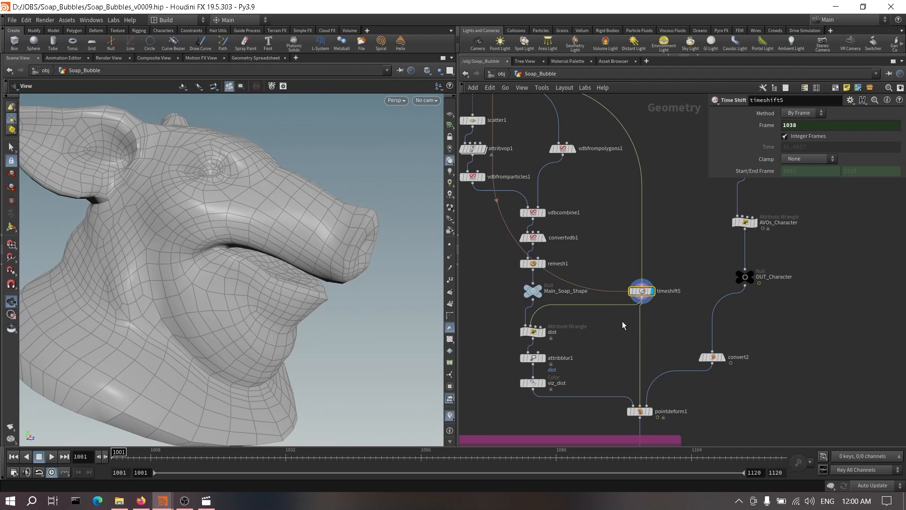
Step: Select and display the dist wrangle below Main_Soap_Shape, and highlight xyzdist(1, @P); in its VEX expression
{"action": "scroll", "coordinate": [624, 321], "scroll_direction": "up", "scroll_amount": 4}
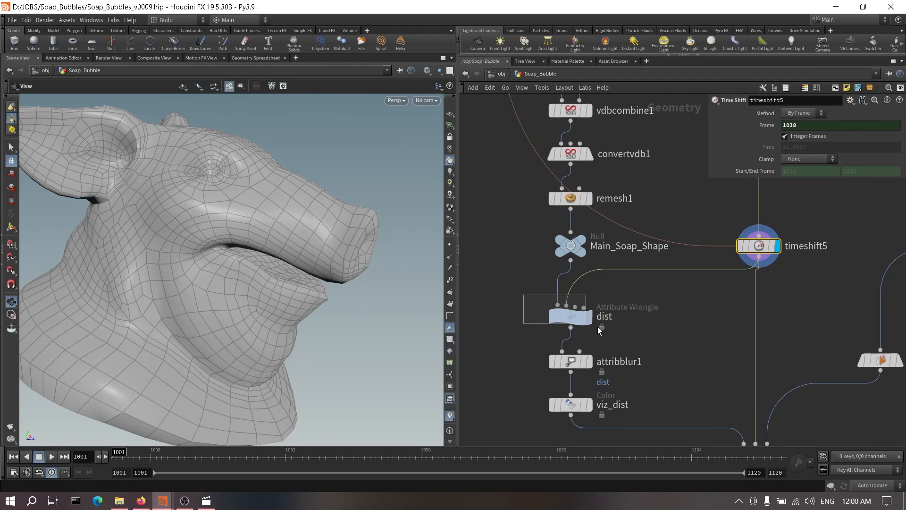
{"action": "left_click", "coordinate": [584, 319]}
{"action": "left_click", "coordinate": [589, 317]}
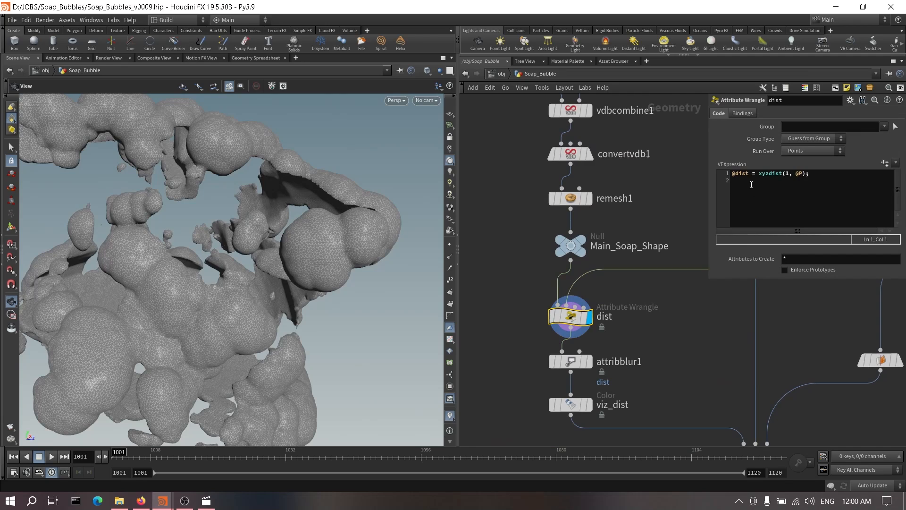
{"action": "left_click", "coordinate": [761, 175]}
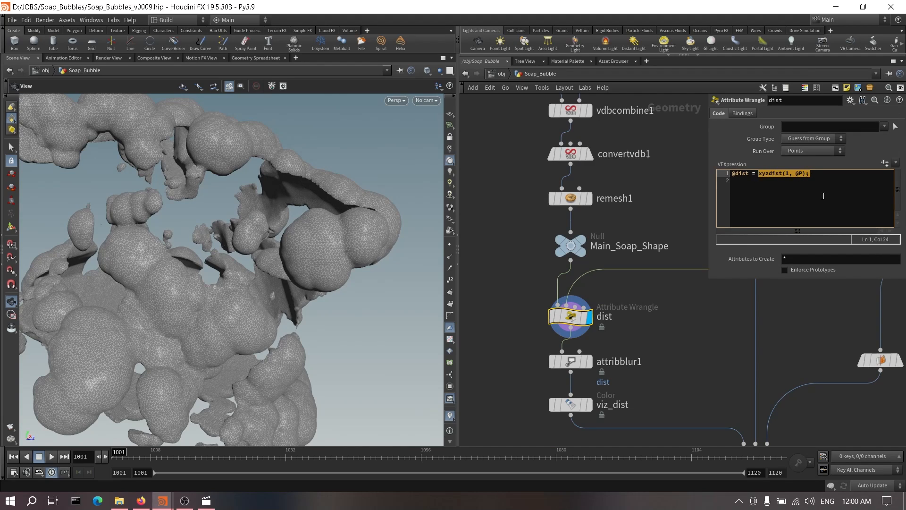
Step: Display attribblur1 and then the viz_dist color node below the dist wrangle to view the coloured foam surface
{"action": "left_click", "coordinate": [623, 330]}
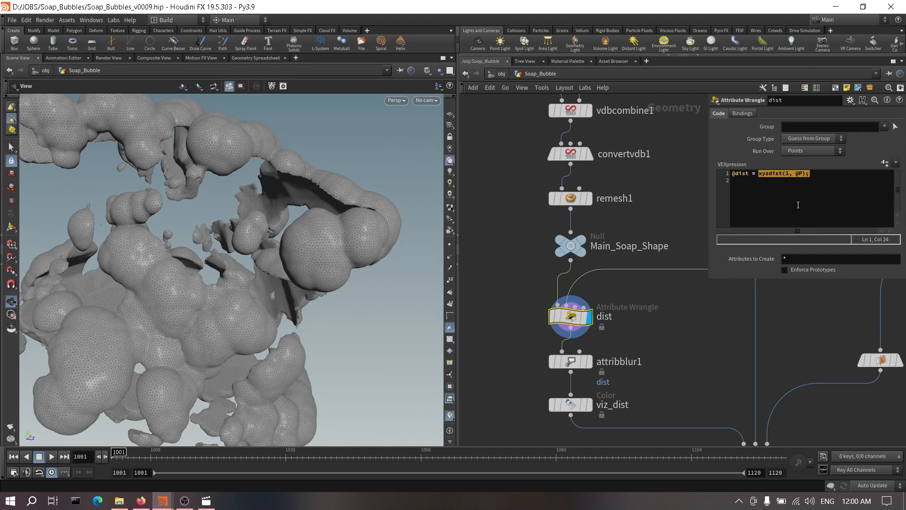
{"action": "left_click", "coordinate": [574, 364]}
{"action": "key", "text": "r"}
{"action": "middle_click_drag", "start_coordinate": [576, 367], "coordinate": [586, 308]}
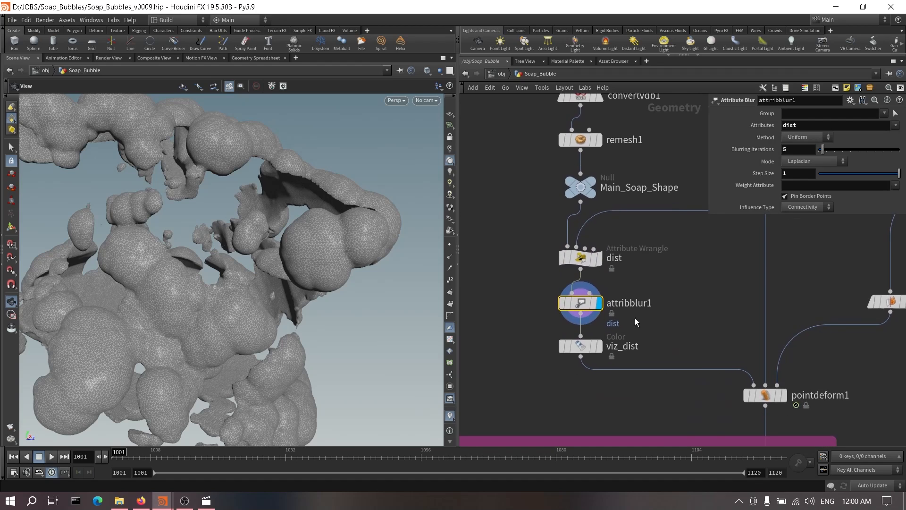
{"action": "left_click", "coordinate": [596, 346]}
{"action": "left_click", "coordinate": [601, 346]}
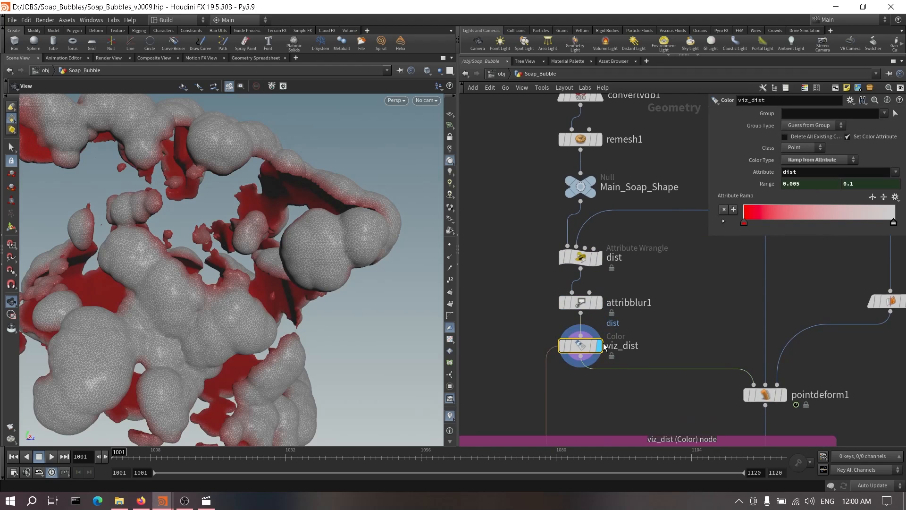
Step: Show the channel expressions behind viz_dist's Range parameter, and switch it back to numeric values
{"action": "scroll", "coordinate": [673, 330], "scroll_direction": "down", "scroll_amount": 3}
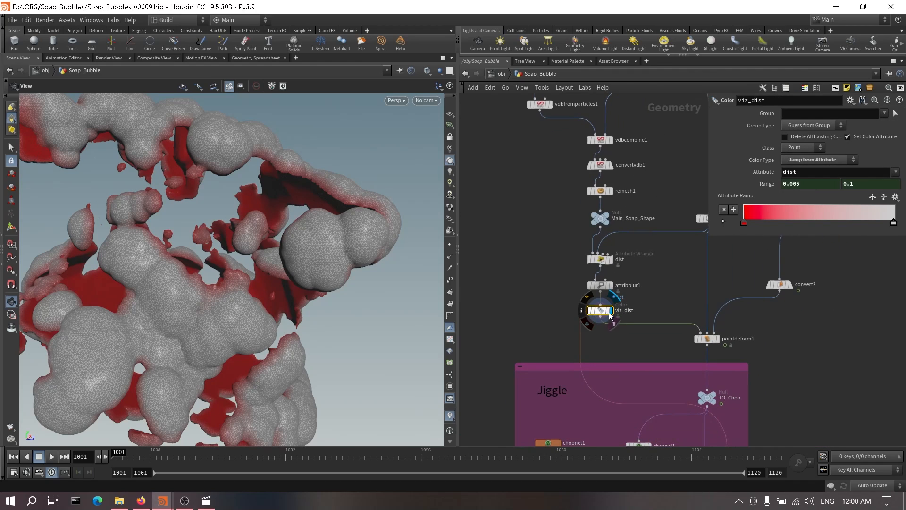
{"action": "middle_click_drag", "start_coordinate": [647, 365], "coordinate": [600, 291]}
{"action": "middle_click_drag", "start_coordinate": [725, 398], "coordinate": [704, 344]}
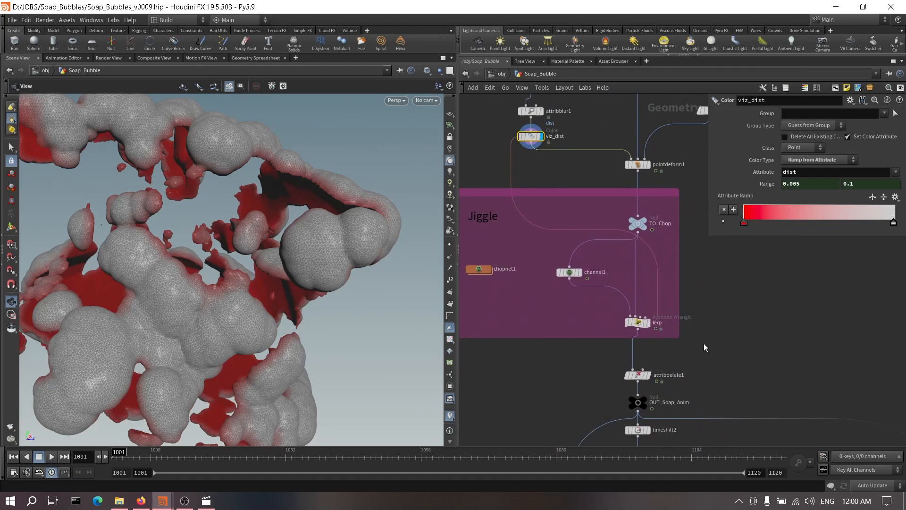
{"action": "scroll", "coordinate": [704, 343], "scroll_direction": "up", "scroll_amount": 3}
{"action": "scroll", "coordinate": [653, 261], "scroll_direction": "down", "scroll_amount": 2}
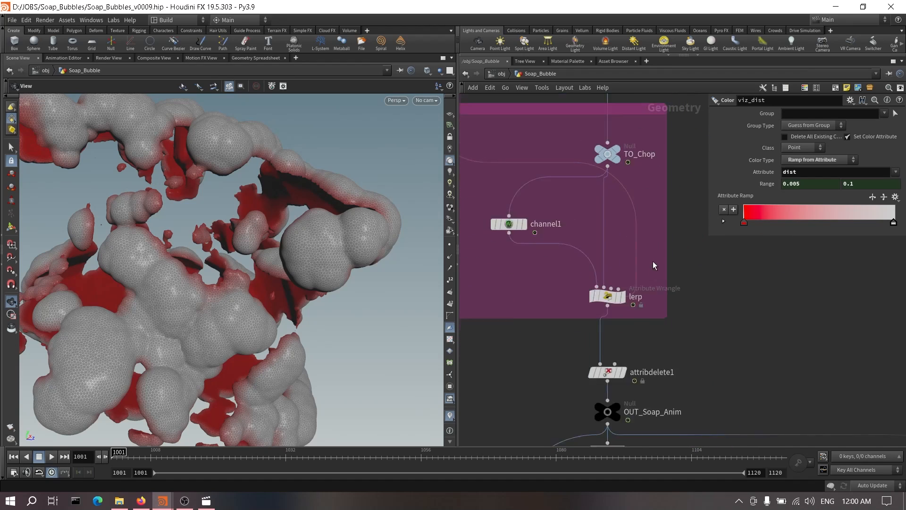
{"action": "middle_click_drag", "start_coordinate": [685, 170], "coordinate": [731, 282]}
{"action": "left_click", "coordinate": [758, 181]}
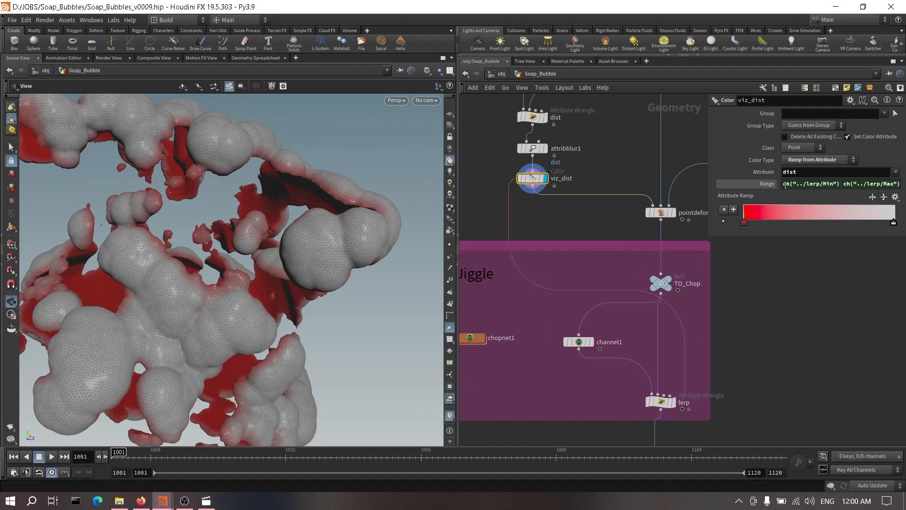
{"action": "left_click", "coordinate": [762, 184]}
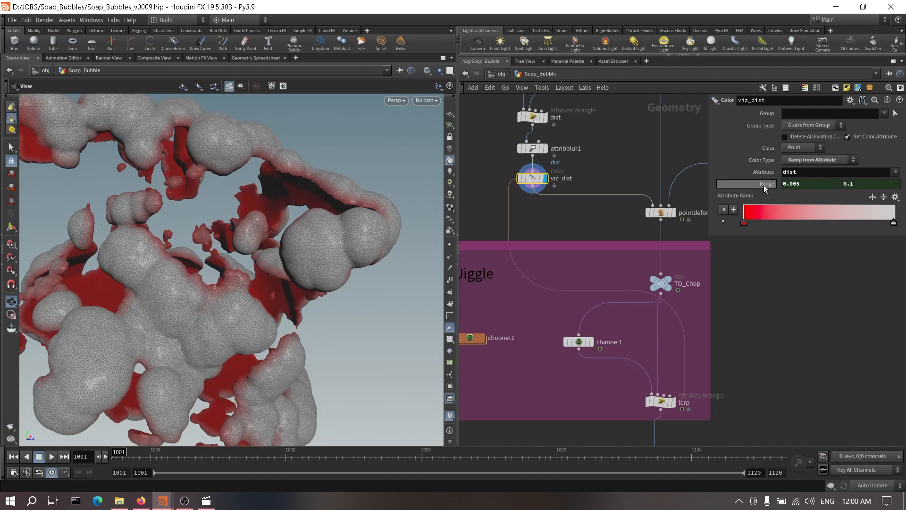
Step: Examine the red-to-grey dist colouring on the foam surface from another angle and from farther away
{"action": "left_click_drag", "start_coordinate": [216, 223], "coordinate": [528, 370]}
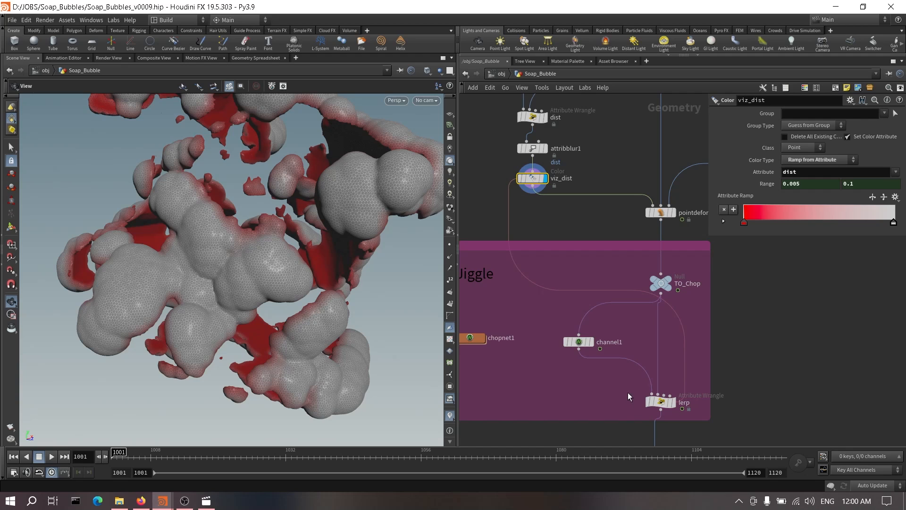
{"action": "middle_click_drag", "start_coordinate": [766, 329], "coordinate": [765, 333]}
{"action": "middle_click_drag", "start_coordinate": [568, 221], "coordinate": [640, 343]}
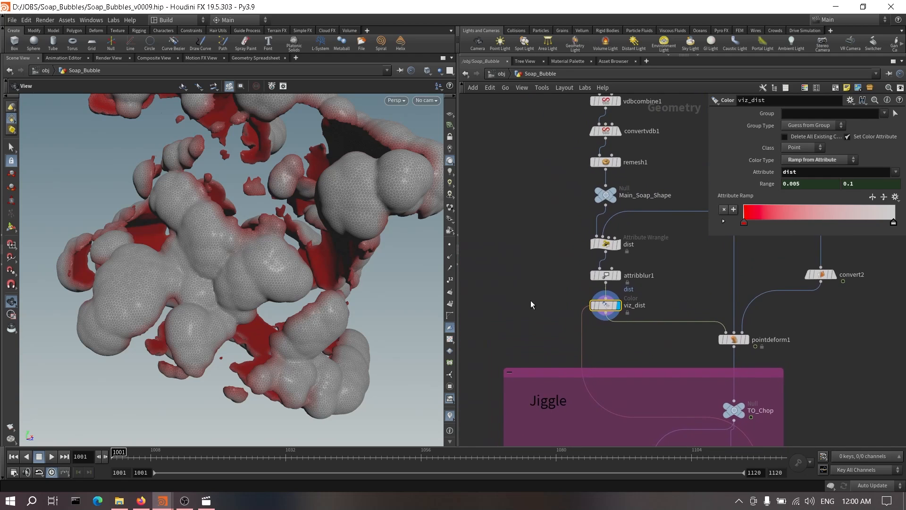
{"action": "middle_click_drag", "start_coordinate": [265, 225], "coordinate": [286, 287]}
{"action": "scroll", "coordinate": [286, 287], "scroll_direction": "down", "scroll_amount": 5}
{"action": "left_click_drag", "start_coordinate": [288, 287], "coordinate": [334, 286]}
Step: Select and display pointdeform1, and scrub the timeline to frame 1043 to view the deformed foam
{"action": "middle_click_drag", "start_coordinate": [799, 330], "coordinate": [717, 340]}
{"action": "scroll", "coordinate": [690, 335], "scroll_direction": "up", "scroll_amount": 2}
{"action": "left_click", "coordinate": [655, 357]}
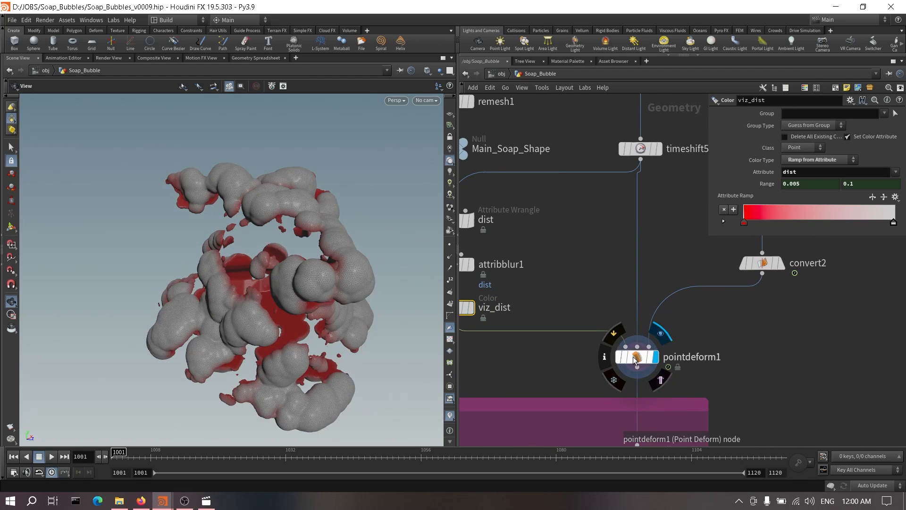
{"action": "left_click", "coordinate": [639, 357]}
{"action": "left_click_drag", "start_coordinate": [174, 457], "coordinate": [348, 458]}
Step: Display the OUT_Character null and select the animation transform node above trail1 to review its settings
{"action": "middle_click_drag", "start_coordinate": [840, 283], "coordinate": [528, 362]}
{"action": "middle_click_drag", "start_coordinate": [565, 295], "coordinate": [605, 381]}
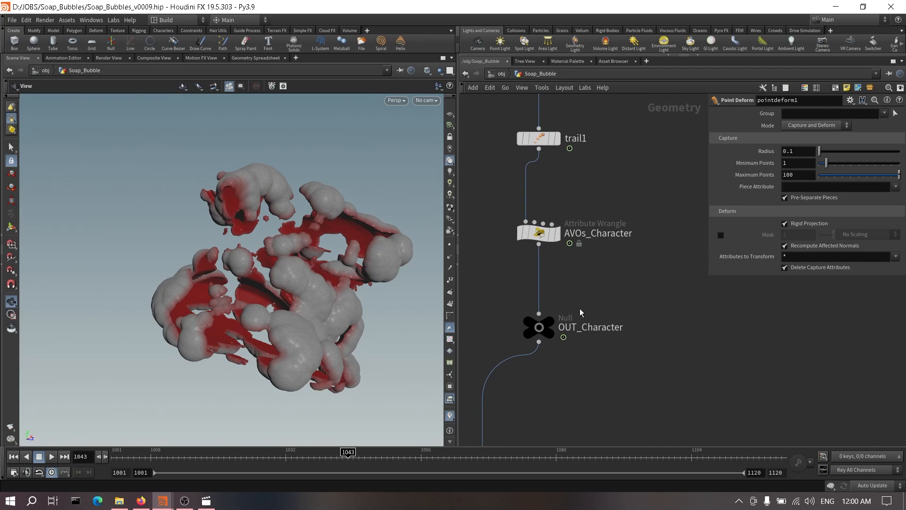
{"action": "left_click", "coordinate": [553, 321]}
{"action": "middle_click_drag", "start_coordinate": [644, 144], "coordinate": [636, 284]}
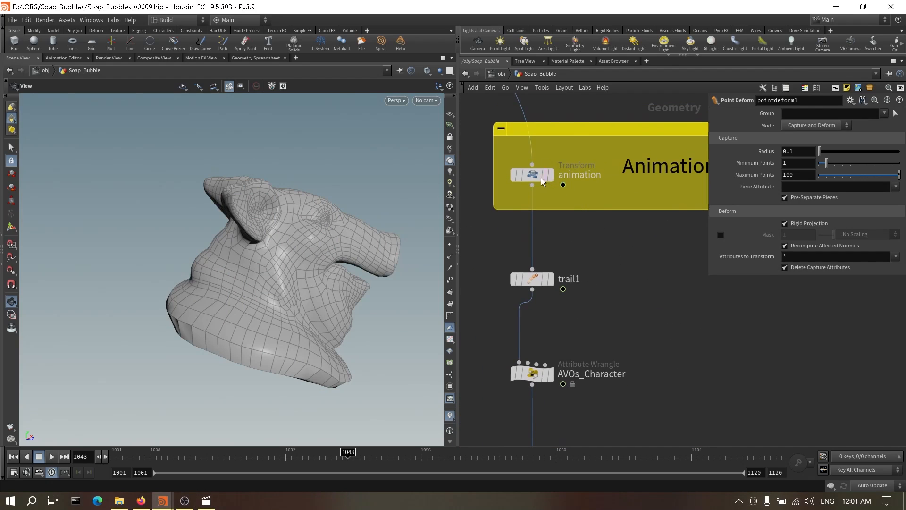
{"action": "left_click", "coordinate": [541, 178]}
Step: Select viz_dist, display pointdeform1 again, and scrub the timeline to frame 1035
{"action": "scroll", "coordinate": [645, 317], "scroll_direction": "down", "scroll_amount": 1}
{"action": "scroll", "coordinate": [646, 317], "scroll_direction": "down", "scroll_amount": 2}
{"action": "middle_click_drag", "start_coordinate": [609, 439], "coordinate": [663, 233]}
{"action": "middle_click_drag", "start_coordinate": [578, 323], "coordinate": [655, 327]}
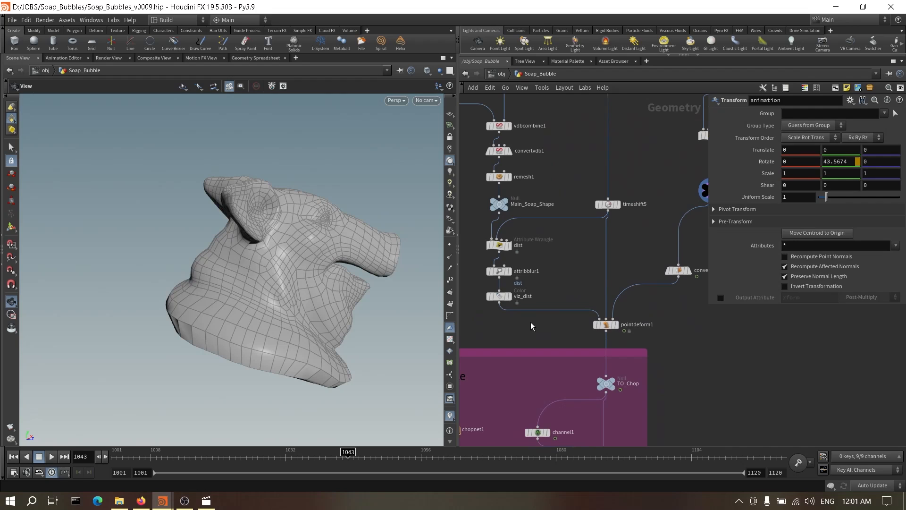
{"action": "left_click_drag", "start_coordinate": [521, 296], "coordinate": [521, 297]}
{"action": "left_click", "coordinate": [617, 324]}
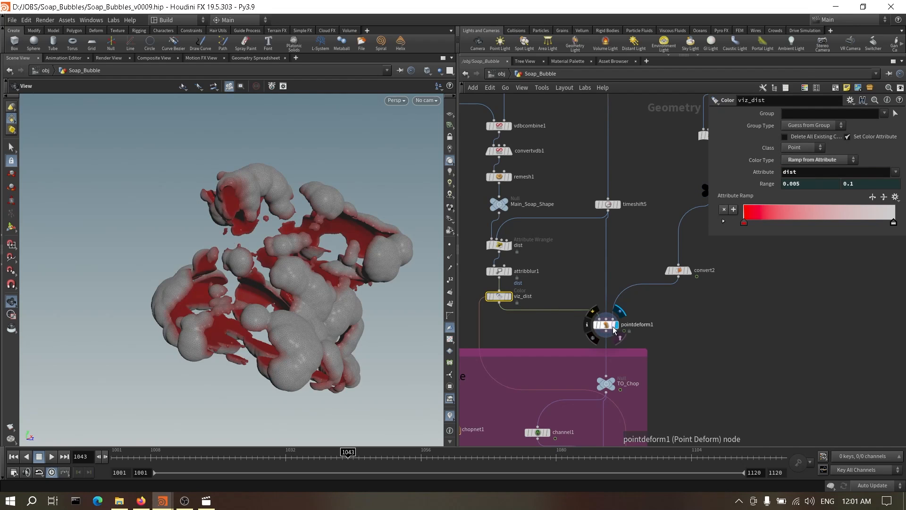
{"action": "mouse_move", "coordinate": [293, 459]}
{"action": "left_mouse_down"}
{"action": "mouse_move", "coordinate": [190, 461]}
{"action": "mouse_move", "coordinate": [595, 461]}
{"action": "mouse_move", "coordinate": [302, 461]}
{"action": "left_mouse_up"}
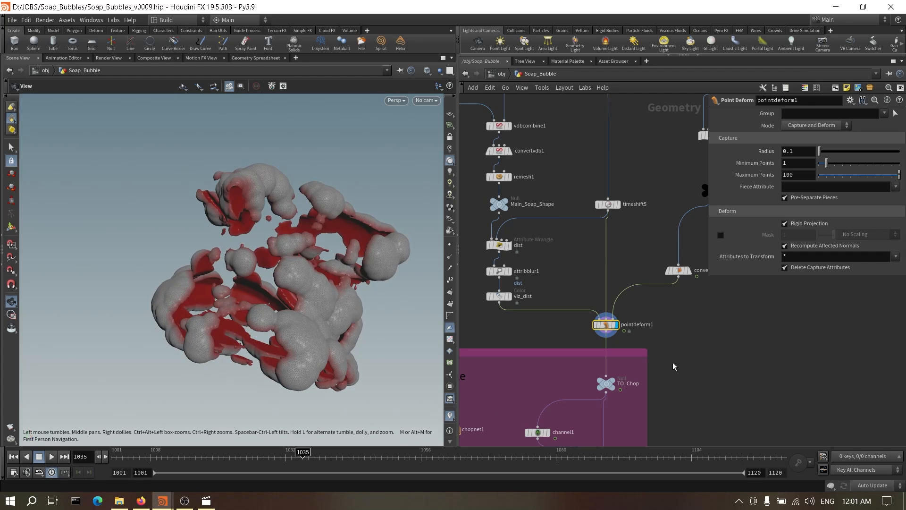
Step: Select the TO_Chop null in the Jiggle box to trace its link to chopnet1
{"action": "scroll", "coordinate": [684, 328], "scroll_direction": "down", "scroll_amount": 3}
{"action": "scroll", "coordinate": [662, 362], "scroll_direction": "up", "scroll_amount": 3}
{"action": "middle_click_drag", "start_coordinate": [662, 361], "coordinate": [755, 353]}
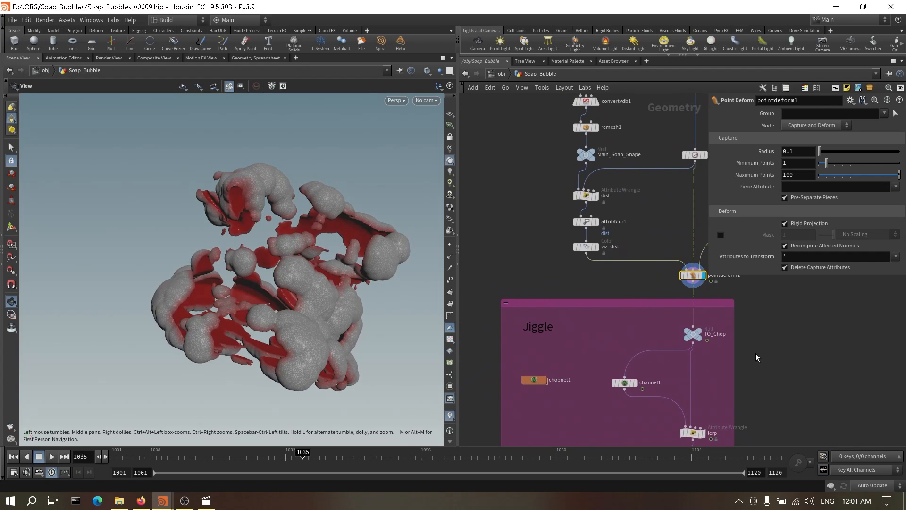
{"action": "scroll", "coordinate": [605, 350], "scroll_direction": "up", "scroll_amount": 2}
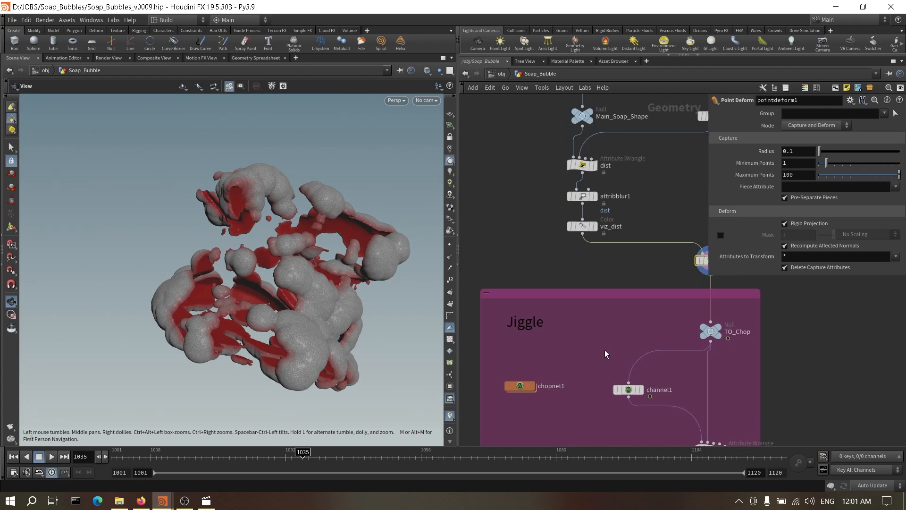
{"action": "left_click", "coordinate": [549, 384]}
{"action": "left_click_drag", "start_coordinate": [741, 354], "coordinate": [739, 353]}
{"action": "scroll", "coordinate": [731, 342], "scroll_direction": "up", "scroll_amount": 4}
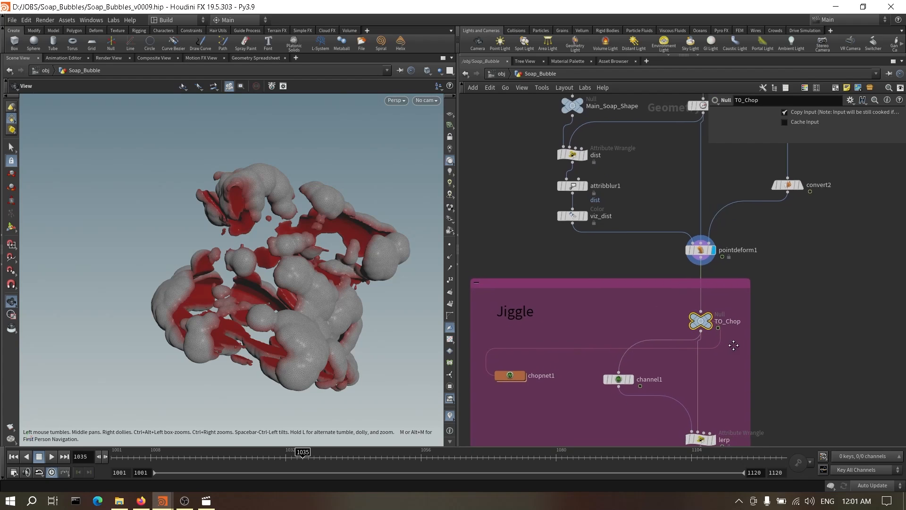
{"action": "mouse_move", "coordinate": [702, 312]}
{"action": "scroll", "coordinate": [715, 355], "scroll_direction": "down", "scroll_amount": 3}
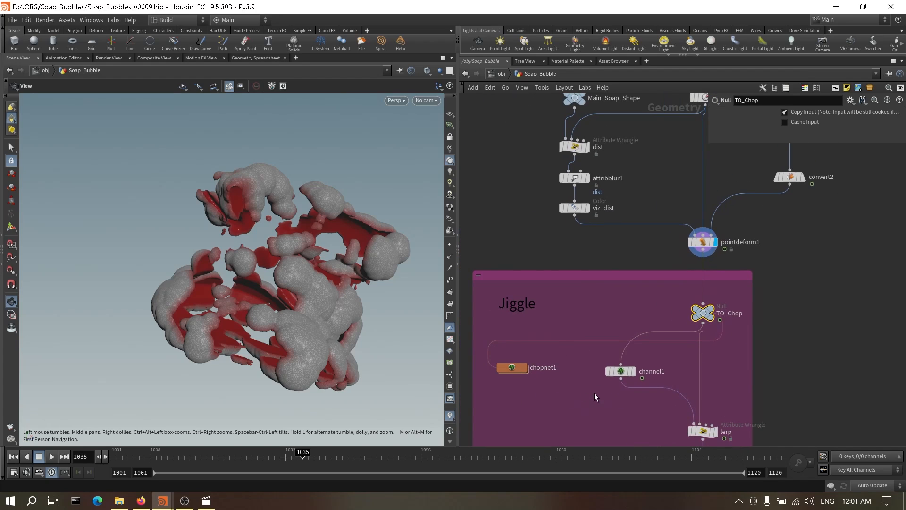
Step: Select channel1, chopnet1 and the lerp wrangle in the Jiggle box to review their connections and settings
{"action": "left_click_drag", "start_coordinate": [602, 389], "coordinate": [670, 360]}
{"action": "middle_click_drag", "start_coordinate": [673, 361], "coordinate": [691, 338]}
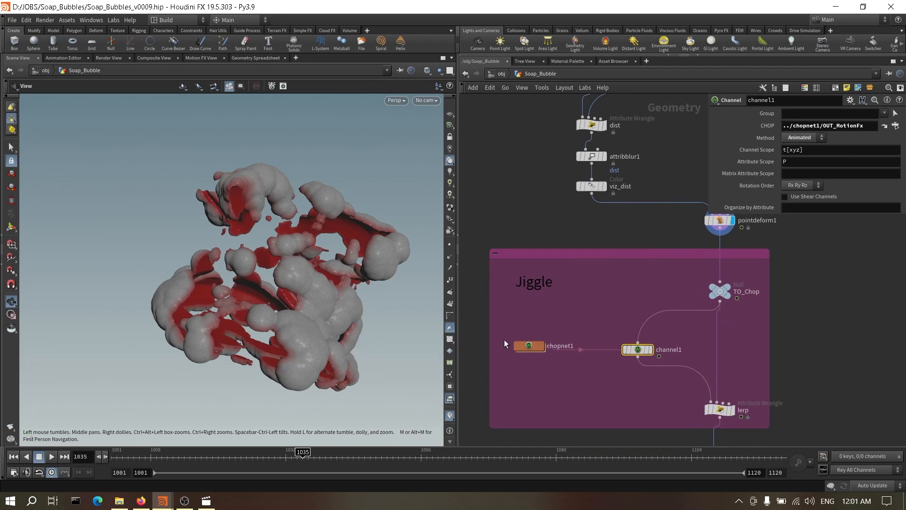
{"action": "left_click_drag", "start_coordinate": [561, 322], "coordinate": [525, 364]}
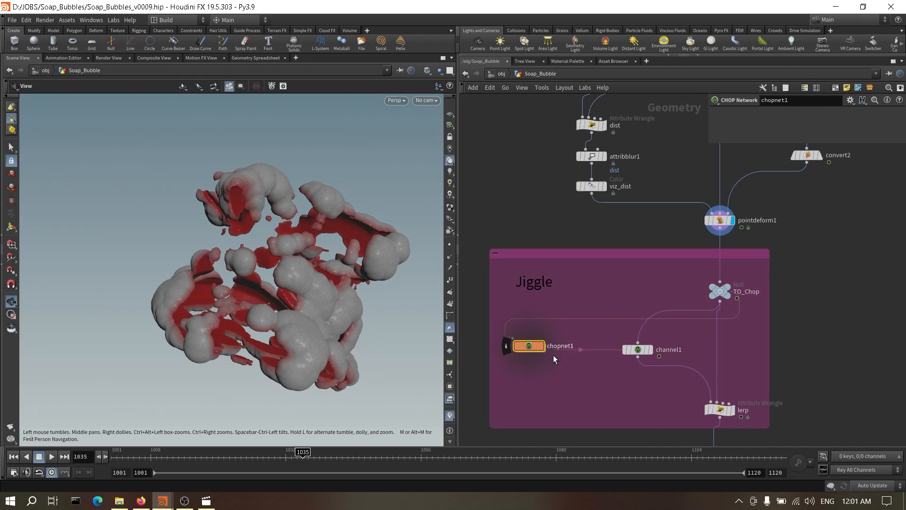
{"action": "left_click", "coordinate": [636, 350]}
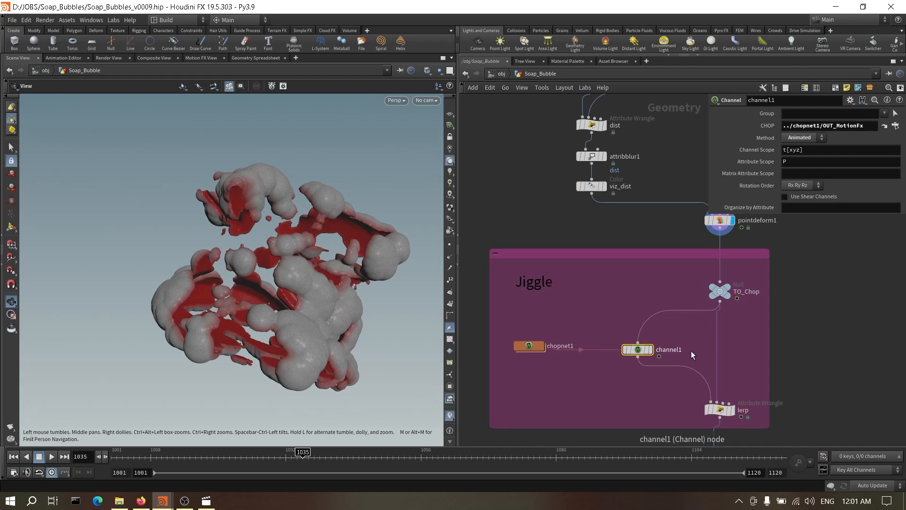
{"action": "middle_click_drag", "start_coordinate": [726, 354], "coordinate": [671, 306]}
{"action": "left_click", "coordinate": [665, 362]}
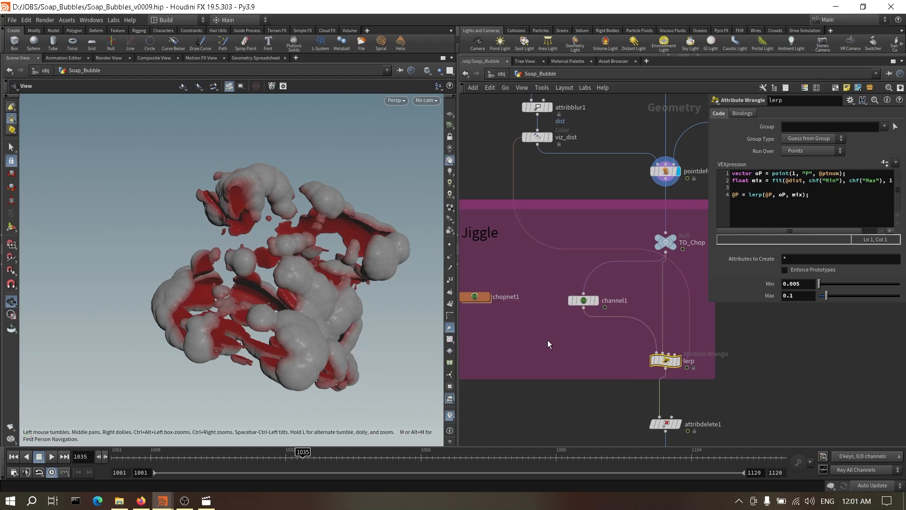
Step: Enter chopnet1 and review the settings of geometry1, lag1 and spring1 in turn
{"action": "middle_click_drag", "start_coordinate": [548, 344], "coordinate": [651, 384]}
{"action": "double_click", "coordinate": [579, 338]}
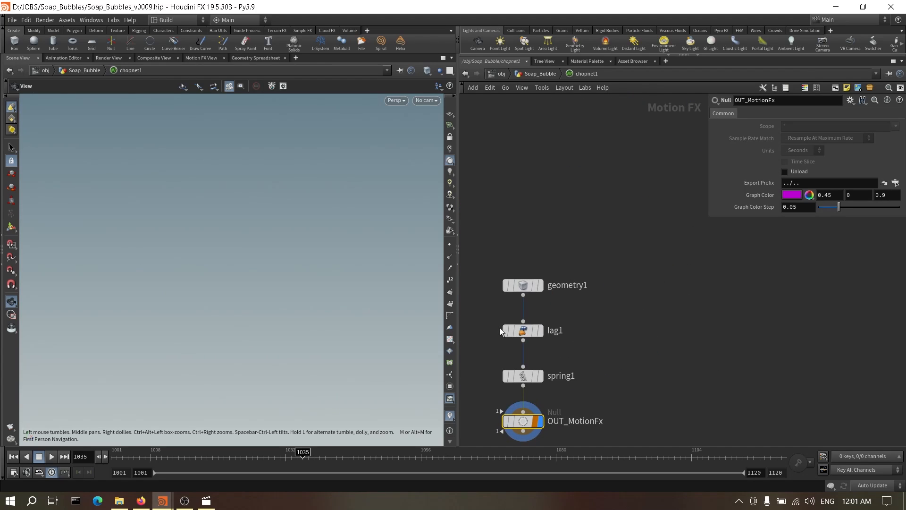
{"action": "left_click", "coordinate": [528, 286]}
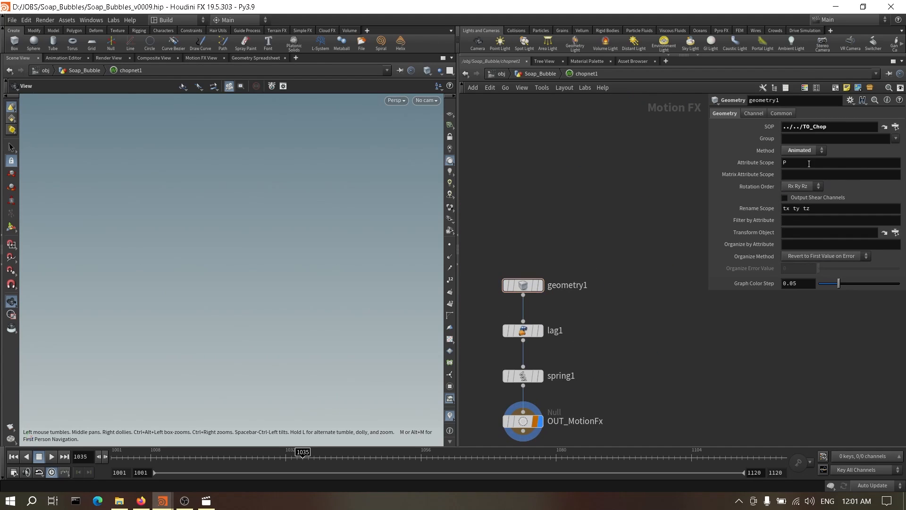
{"action": "left_click_drag", "start_coordinate": [533, 340], "coordinate": [535, 341]}
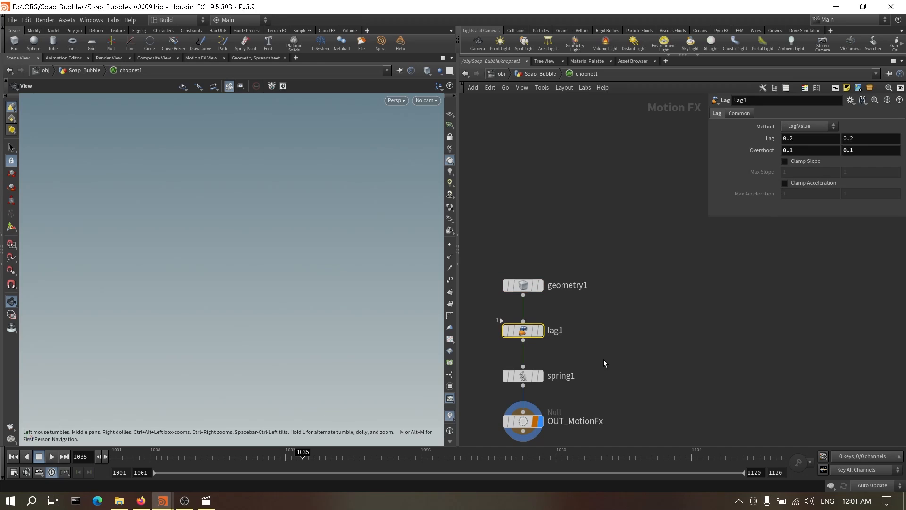
{"action": "left_click_drag", "start_coordinate": [604, 360], "coordinate": [516, 388]}
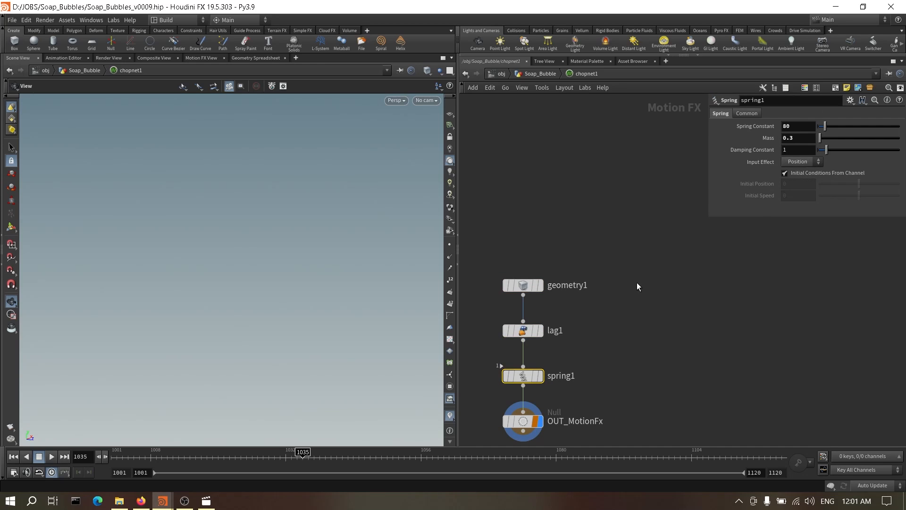
{"action": "middle_click_drag", "start_coordinate": [610, 357], "coordinate": [641, 295]}
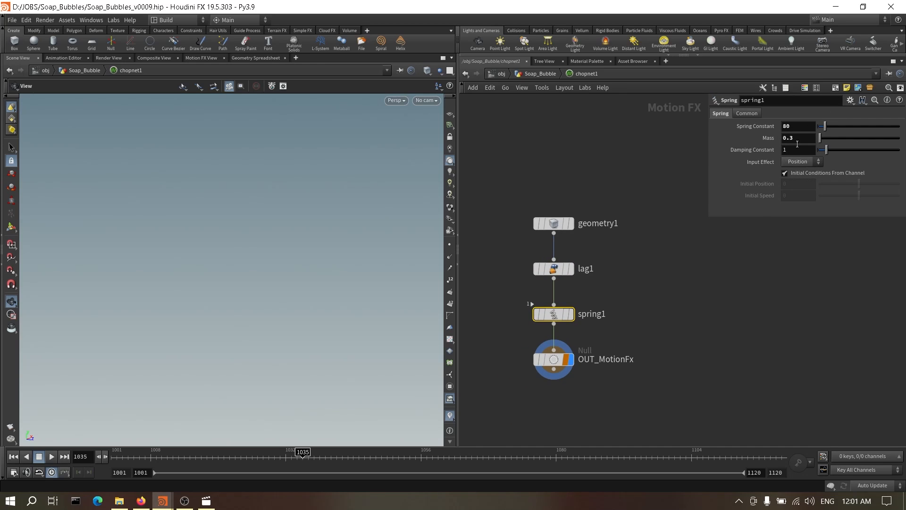
Step: Select the OUT_MotionFx null, return to the Soap_Bubble network, and select channel1 to review its CHOP reference
{"action": "left_click", "coordinate": [543, 361]}
{"action": "key", "text": "u"}
{"action": "left_click", "coordinate": [686, 342]}
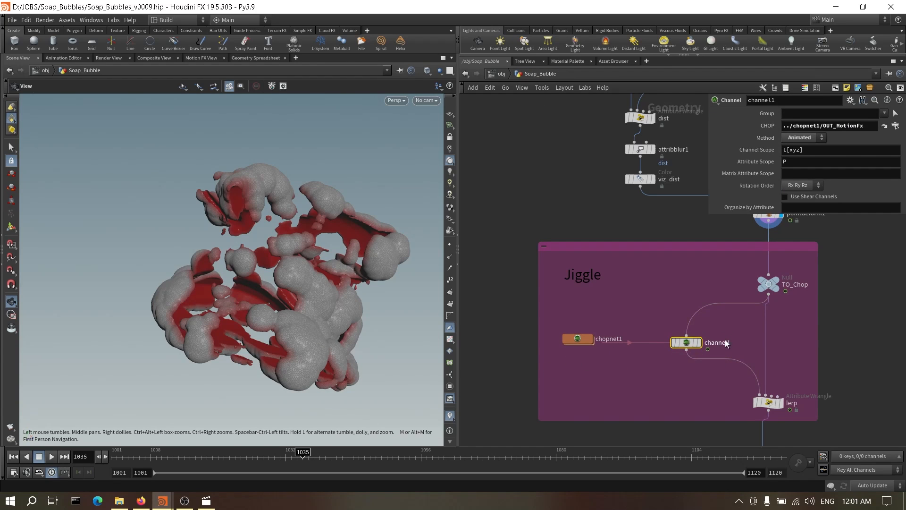
{"action": "middle_click_drag", "start_coordinate": [871, 232], "coordinate": [795, 231]}
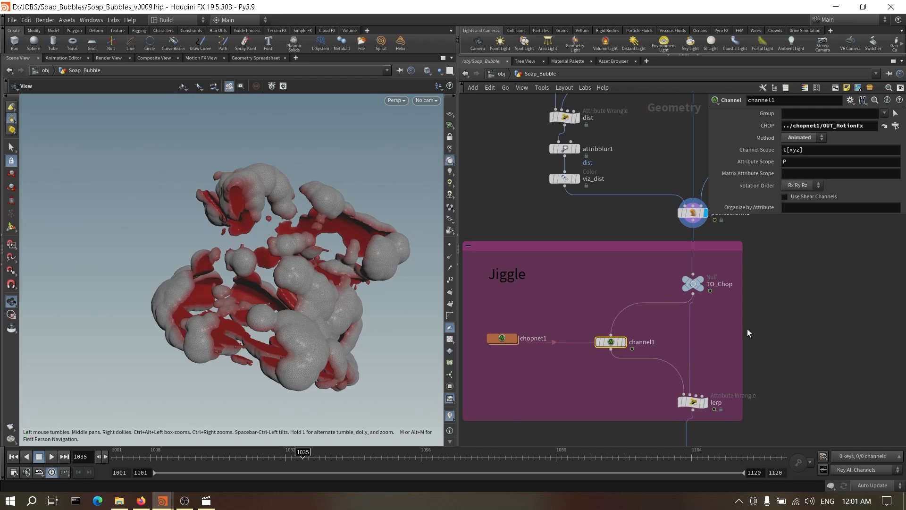
{"action": "middle_click_drag", "start_coordinate": [706, 350], "coordinate": [679, 299]}
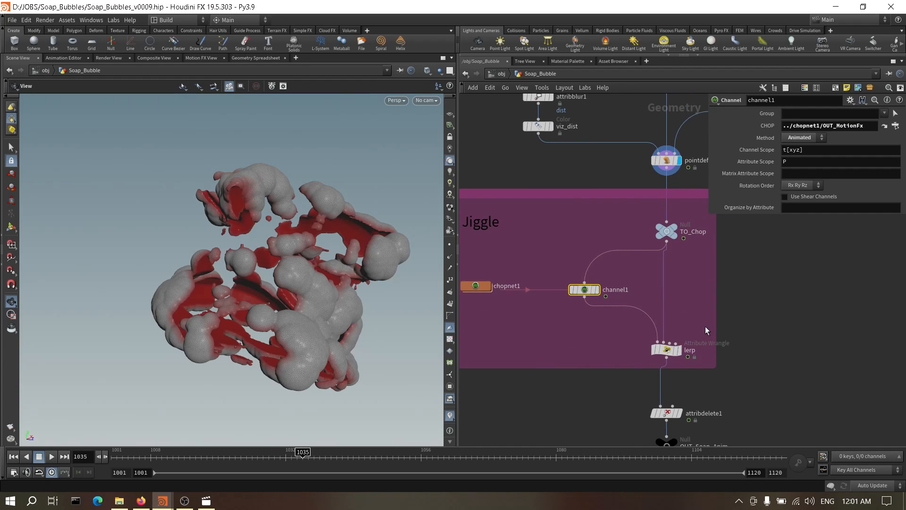
{"action": "left_click", "coordinate": [680, 351]}
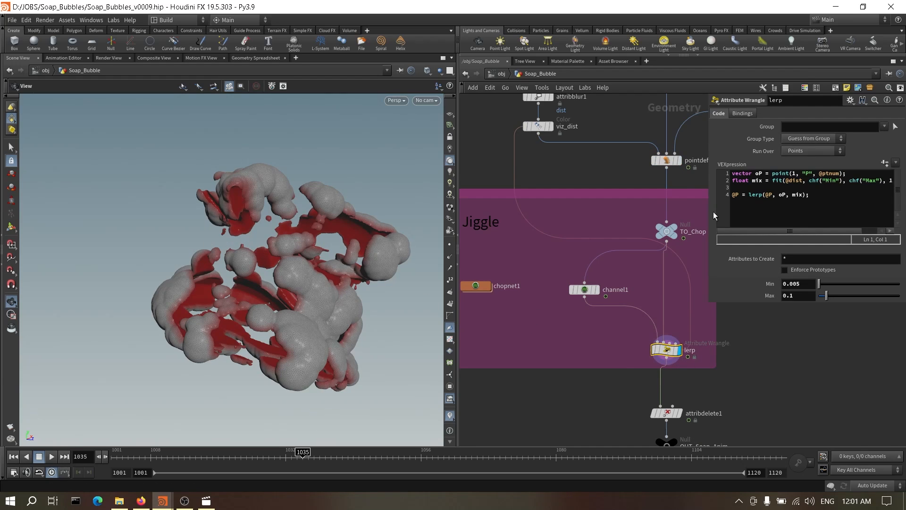
{"action": "left_click_drag", "start_coordinate": [708, 207], "coordinate": [609, 205]}
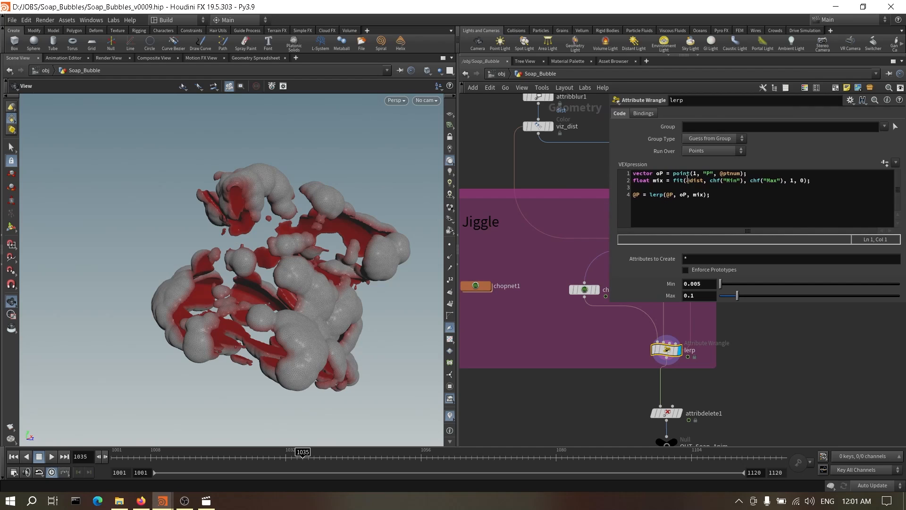
{"action": "left_click_drag", "start_coordinate": [673, 173], "coordinate": [754, 173]}
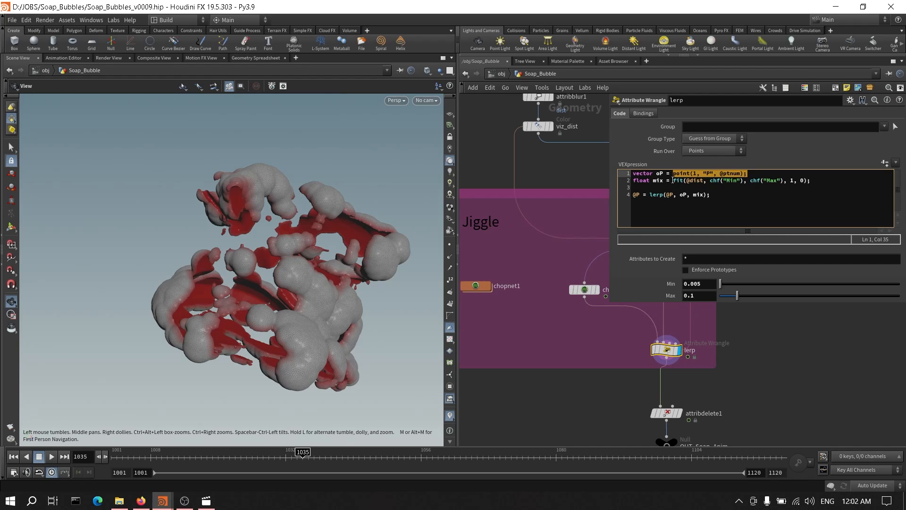
{"action": "left_click_drag", "start_coordinate": [673, 182], "coordinate": [816, 180]}
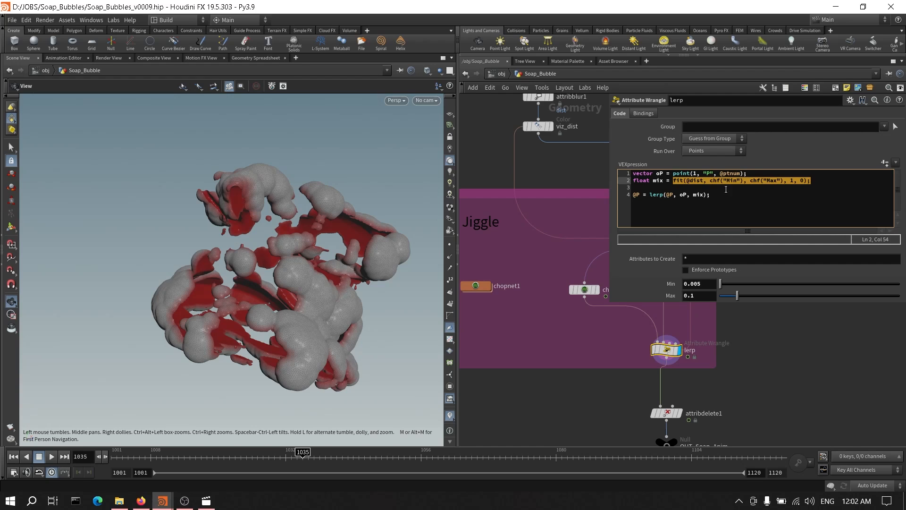
{"action": "left_click", "coordinate": [690, 181]}
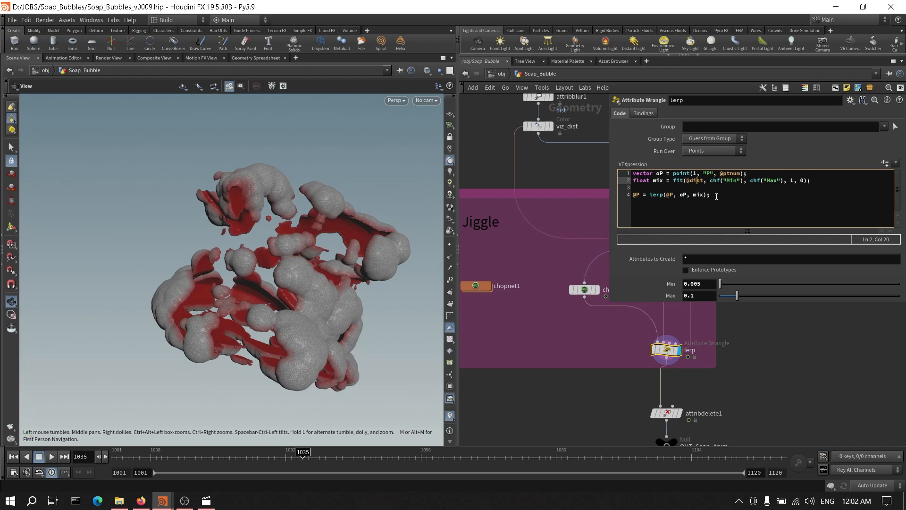
{"action": "left_click_drag", "start_coordinate": [717, 196], "coordinate": [633, 194]}
{"action": "middle_click_drag", "start_coordinate": [739, 350], "coordinate": [679, 358]}
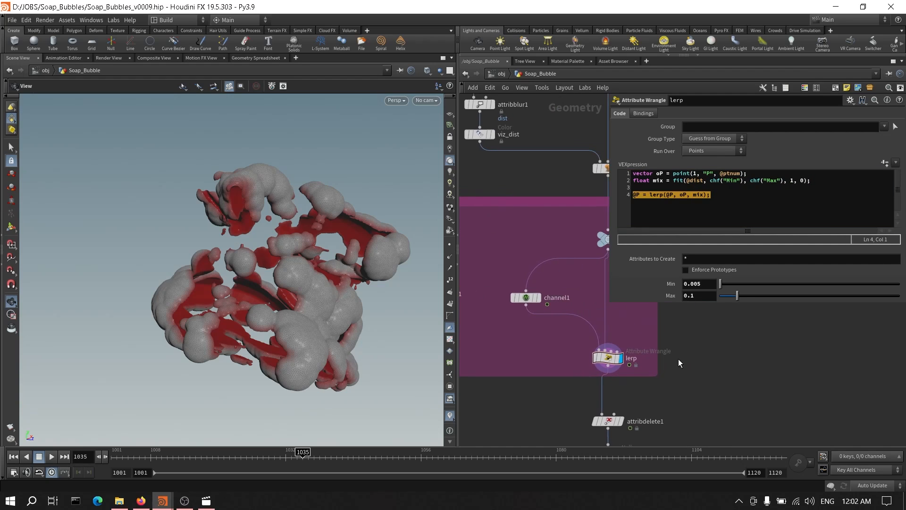
Step: Scrub and play the timeline while alternating the display between channel1 and lerp to compare their jiggle motion
{"action": "left_click", "coordinate": [208, 457]}
{"action": "left_click_drag", "start_coordinate": [208, 457], "coordinate": [623, 478]}
{"action": "left_click", "coordinate": [526, 298]}
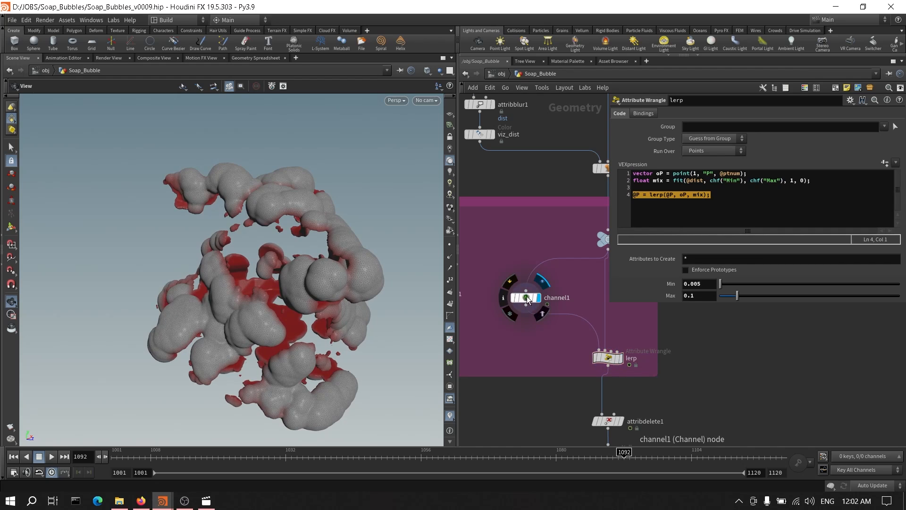
{"action": "left_click_drag", "start_coordinate": [164, 456], "coordinate": [207, 457]}
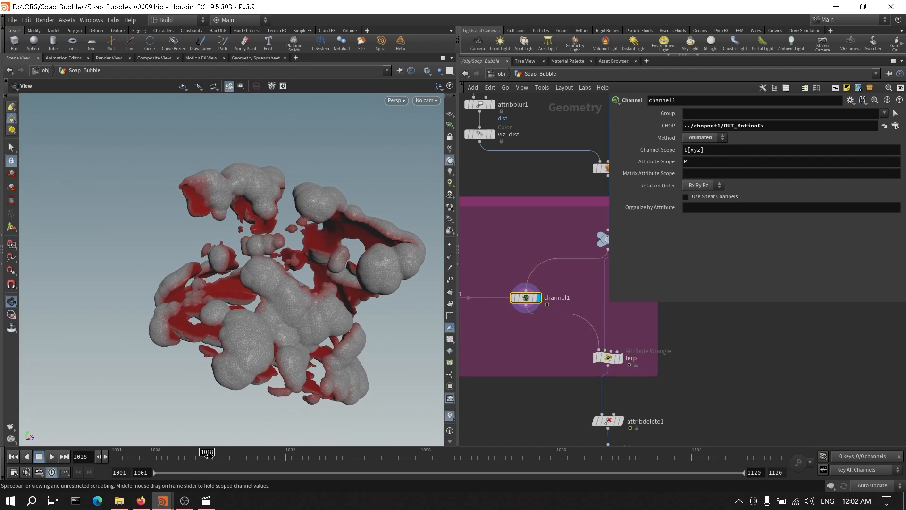
{"action": "left_click", "coordinate": [53, 456]}
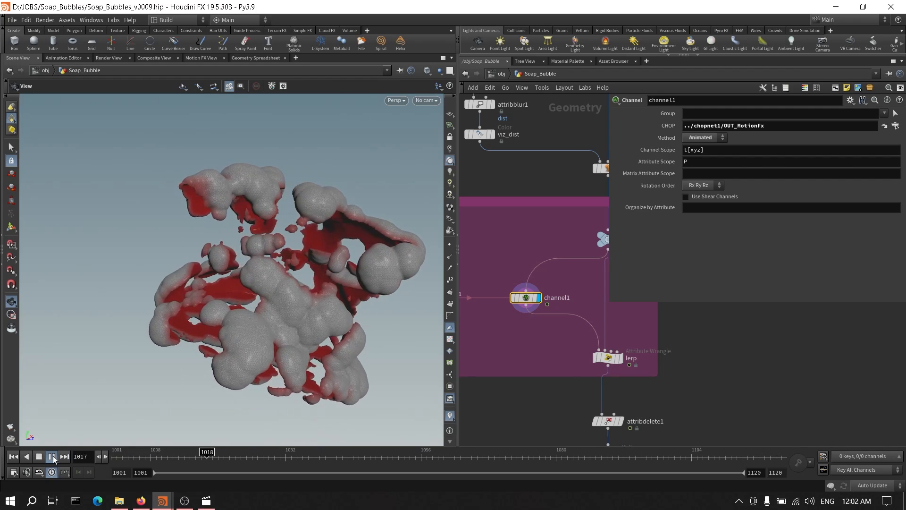
{"action": "left_click", "coordinate": [621, 358]}
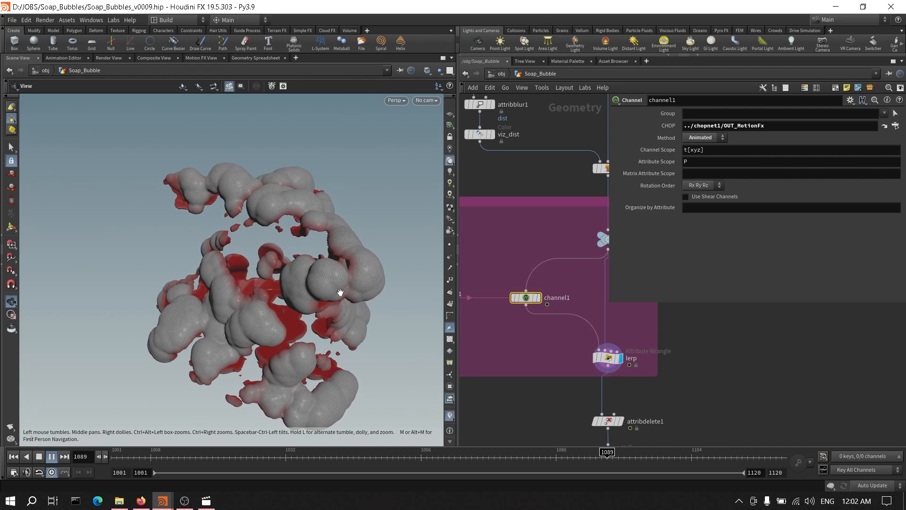
{"action": "left_click", "coordinate": [52, 456]}
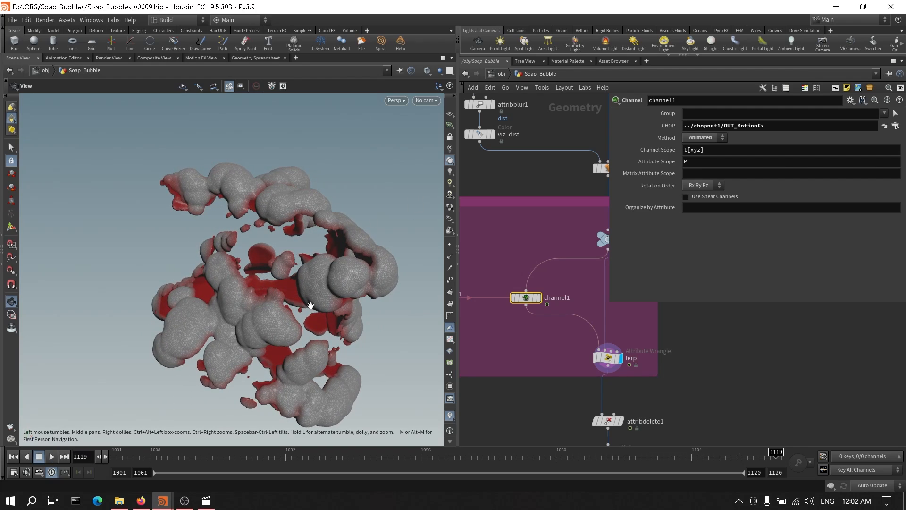
Step: Select the viz_dist color node above the Jiggle box to review its dist attribute ramp and range
{"action": "middle_click_drag", "start_coordinate": [527, 179], "coordinate": [561, 231]}
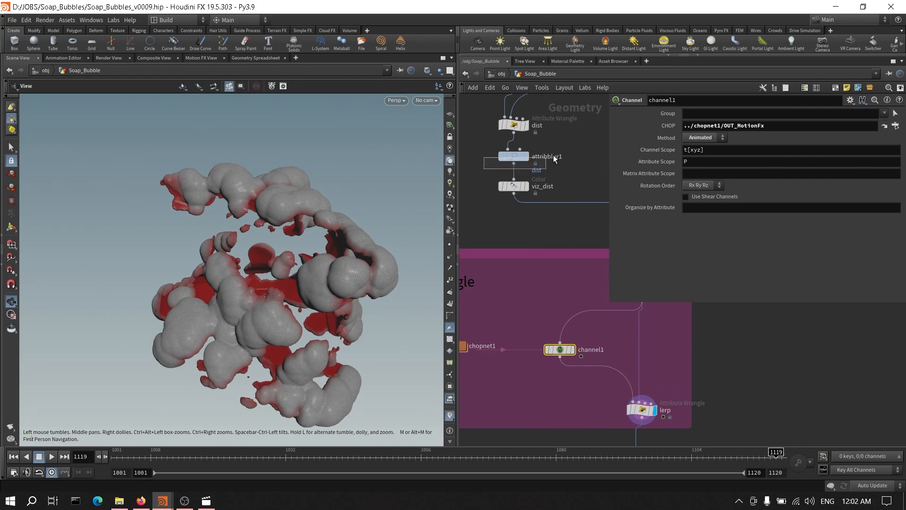
{"action": "left_click_drag", "start_coordinate": [555, 159], "coordinate": [562, 184]}
{"action": "left_click", "coordinate": [514, 186]}
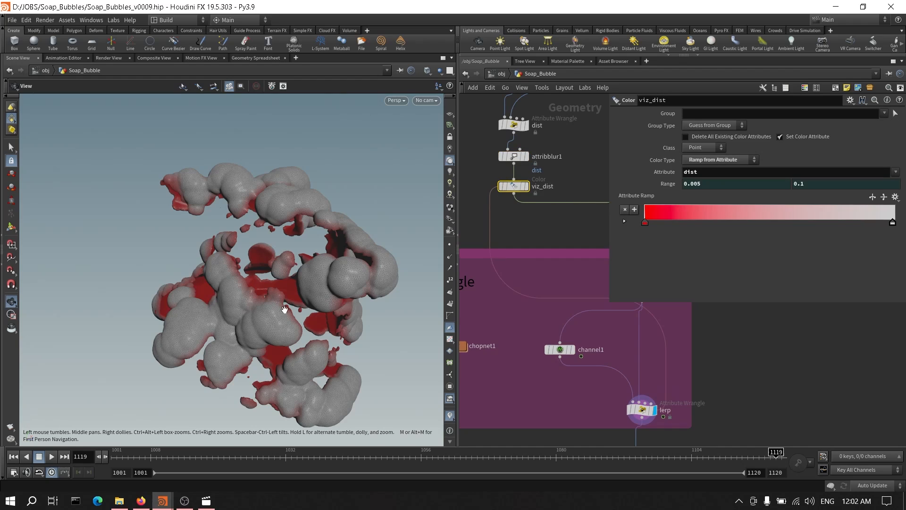
Step: Select and display attribdelete1 to review its Cd attribute removal, and select the OUT_Soap_Anim null
{"action": "scroll", "coordinate": [694, 413], "scroll_direction": "down", "scroll_amount": 3}
{"action": "middle_click_drag", "start_coordinate": [717, 432], "coordinate": [645, 336]}
{"action": "scroll", "coordinate": [667, 330], "scroll_direction": "up", "scroll_amount": 2}
{"action": "left_click", "coordinate": [576, 323]}
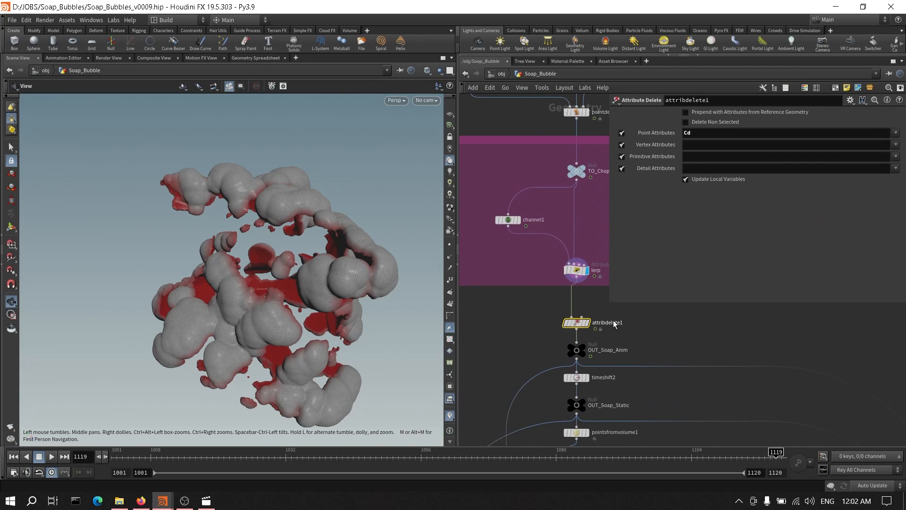
{"action": "left_click", "coordinate": [591, 324]}
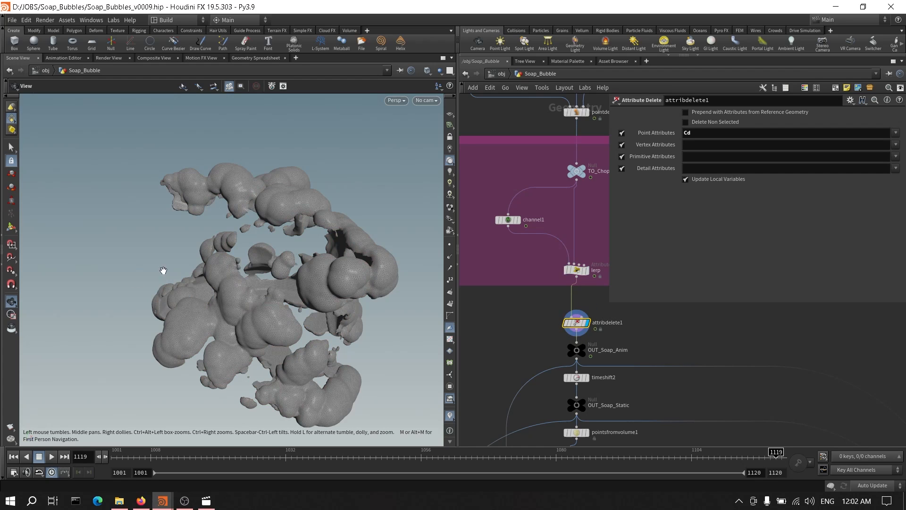
{"action": "left_click", "coordinate": [576, 350]}
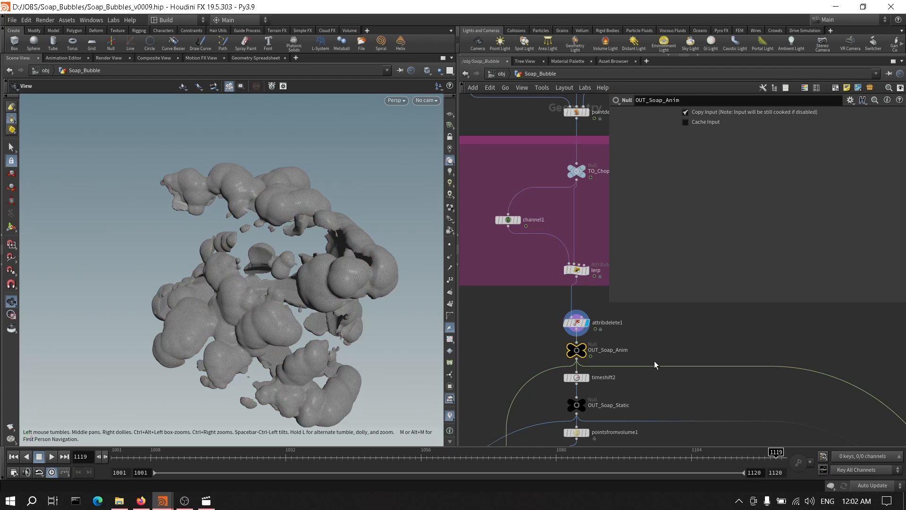
Step: Display the OUT_Soap_Geo and OUT_Big_Bubble nulls in the Render Layers box to inspect their geometry
{"action": "scroll", "coordinate": [651, 356], "scroll_direction": "down", "scroll_amount": 3}
{"action": "scroll", "coordinate": [651, 356], "scroll_direction": "down", "scroll_amount": 8}
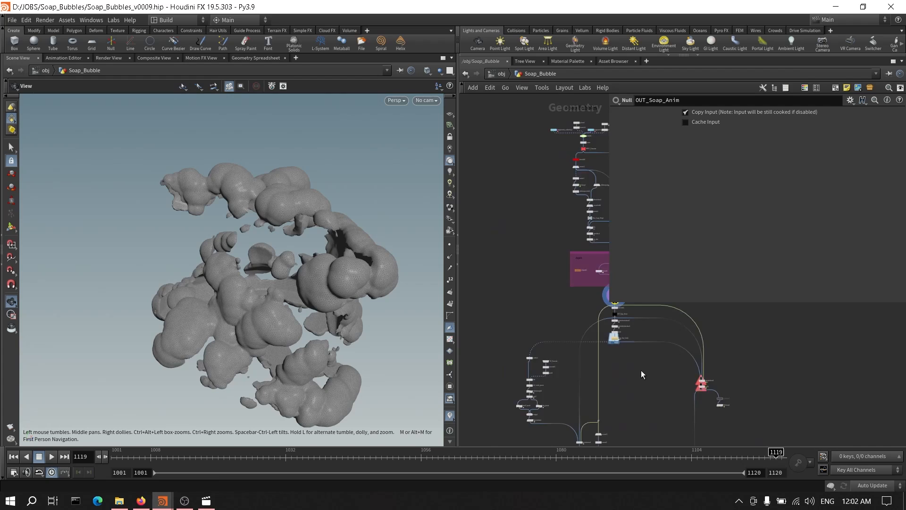
{"action": "scroll", "coordinate": [655, 389], "scroll_direction": "up", "scroll_amount": 4}
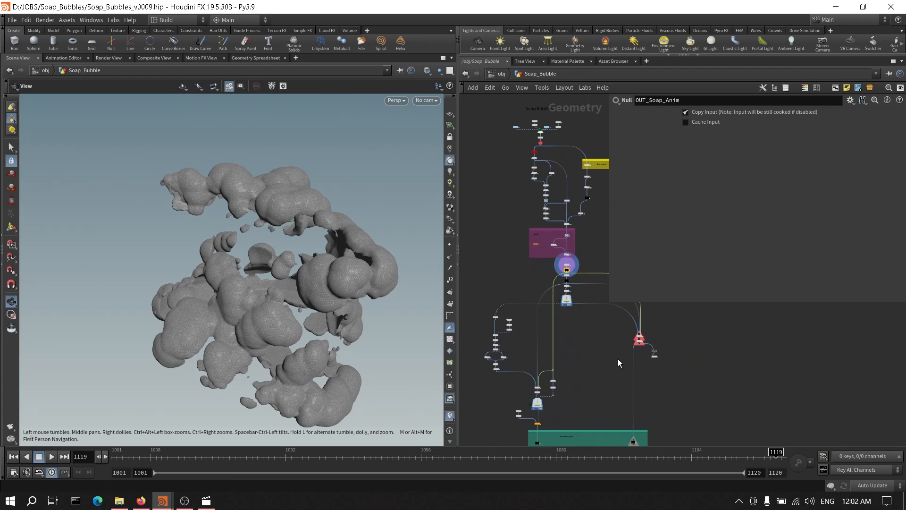
{"action": "scroll", "coordinate": [593, 378], "scroll_direction": "up", "scroll_amount": 6}
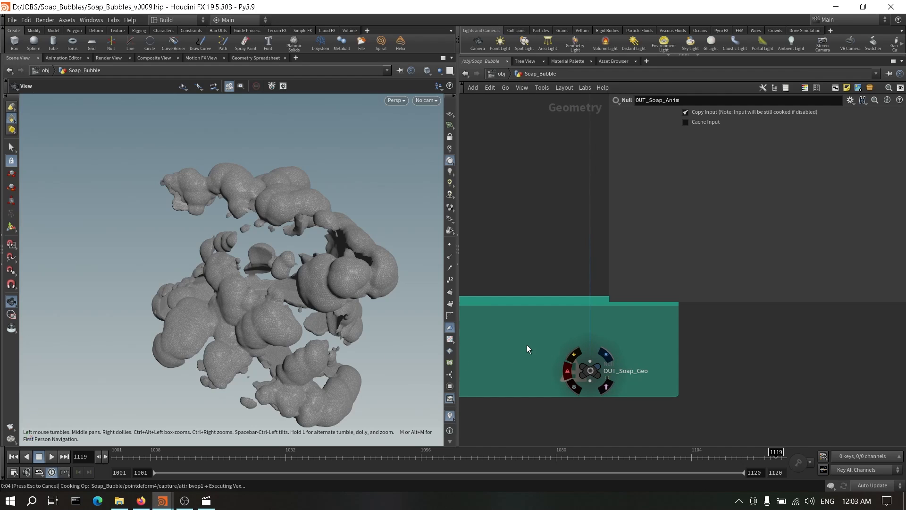
{"action": "middle_click_drag", "start_coordinate": [526, 344], "coordinate": [718, 356]}
{"action": "middle_click_drag", "start_coordinate": [504, 377], "coordinate": [703, 356]}
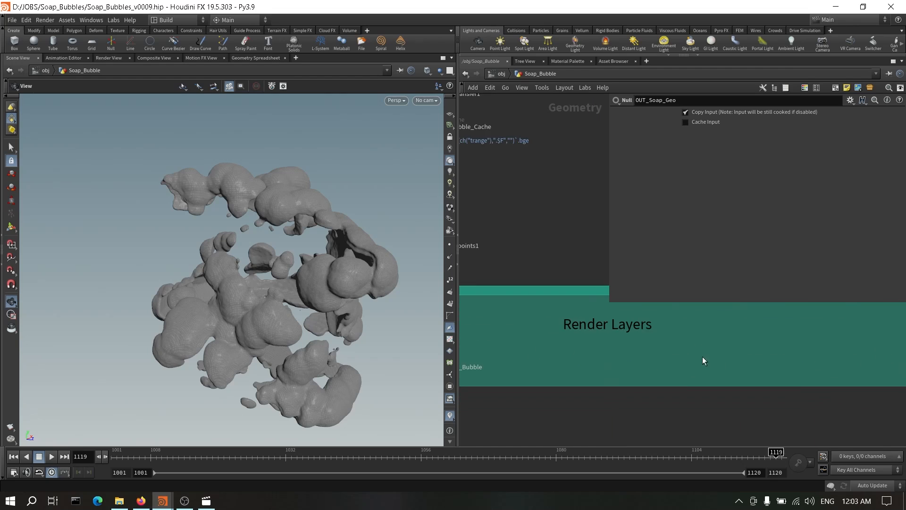
{"action": "middle_click_drag", "start_coordinate": [491, 361], "coordinate": [606, 465]}
{"action": "scroll", "coordinate": [650, 381], "scroll_direction": "up", "scroll_amount": 1}
{"action": "left_click", "coordinate": [622, 381]}
Step: Display timeshift2 and OUT_Soap_Anim in turn, and scrub the timeline to frame 1069 to examine the animated soap
{"action": "scroll", "coordinate": [725, 380], "scroll_direction": "down", "scroll_amount": 4}
{"action": "middle_click_drag", "start_coordinate": [656, 311], "coordinate": [601, 393]}
{"action": "middle_click_drag", "start_coordinate": [625, 312], "coordinate": [572, 381]}
{"action": "middle_click_drag", "start_coordinate": [568, 285], "coordinate": [609, 386]}
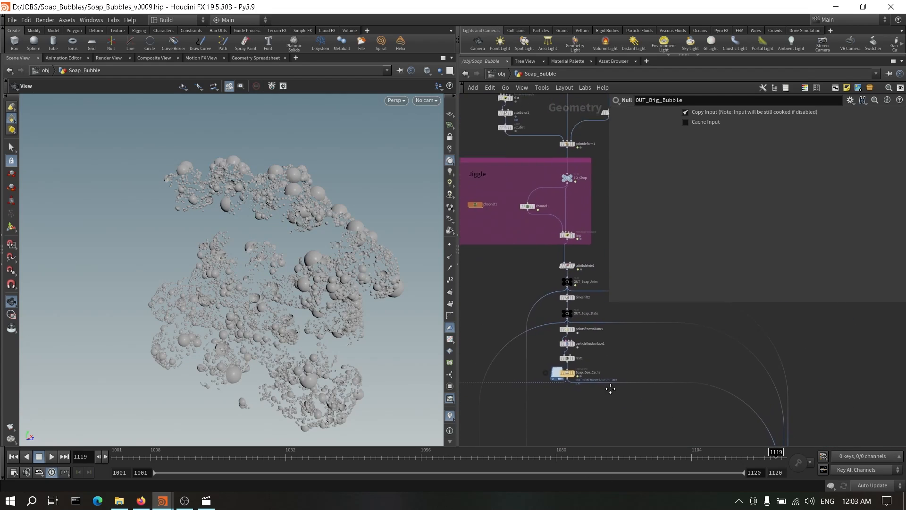
{"action": "scroll", "coordinate": [583, 289], "scroll_direction": "up", "scroll_amount": 4}
{"action": "left_click", "coordinate": [564, 313]}
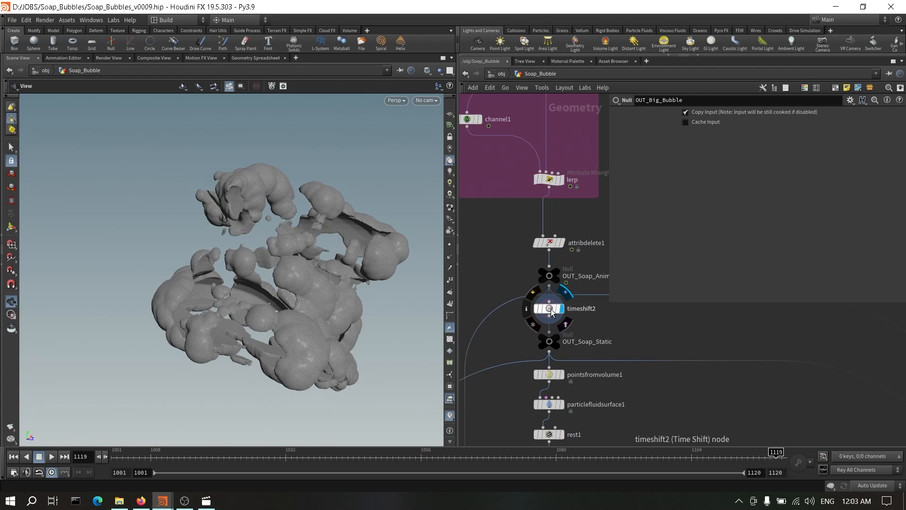
{"action": "left_click", "coordinate": [559, 273]}
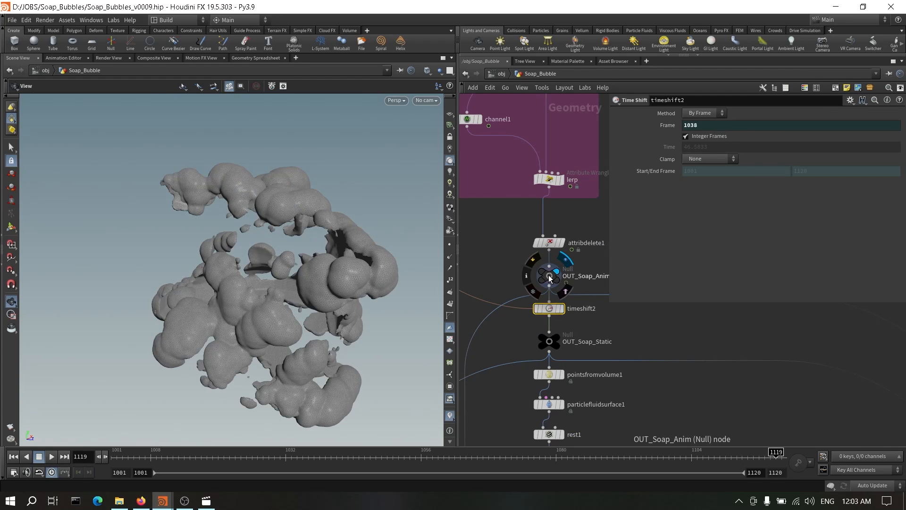
{"action": "left_click", "coordinate": [550, 277]}
{"action": "left_click_drag", "start_coordinate": [145, 458], "coordinate": [494, 482]}
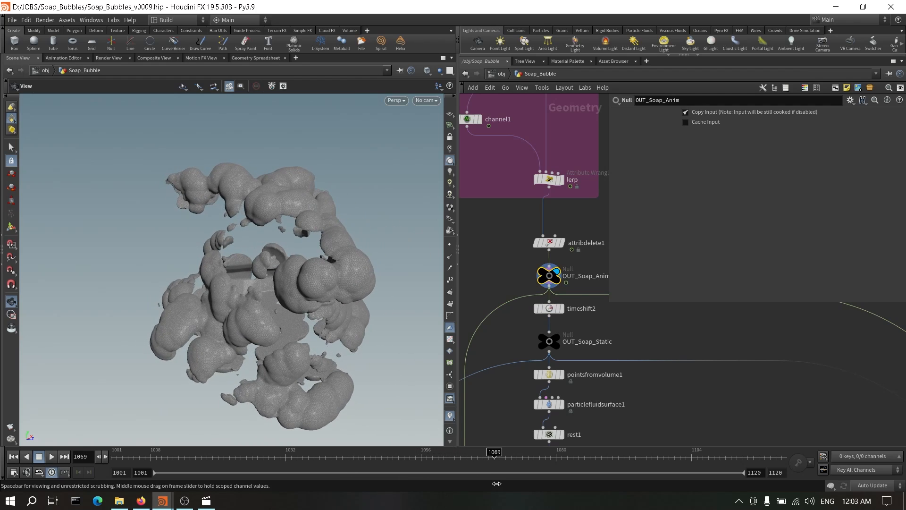
Step: Display timeshift2 and scrub the timeline to frame 1035 to examine the frozen soap geometry
{"action": "left_click", "coordinate": [561, 311]}
{"action": "left_click", "coordinate": [550, 309]}
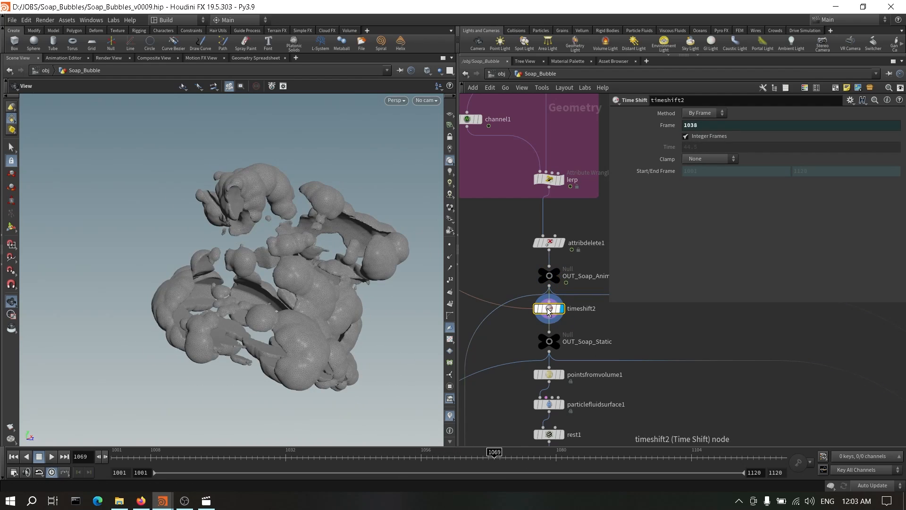
{"action": "left_click", "coordinate": [321, 457]}
{"action": "left_click_drag", "start_coordinate": [324, 456], "coordinate": [302, 457]}
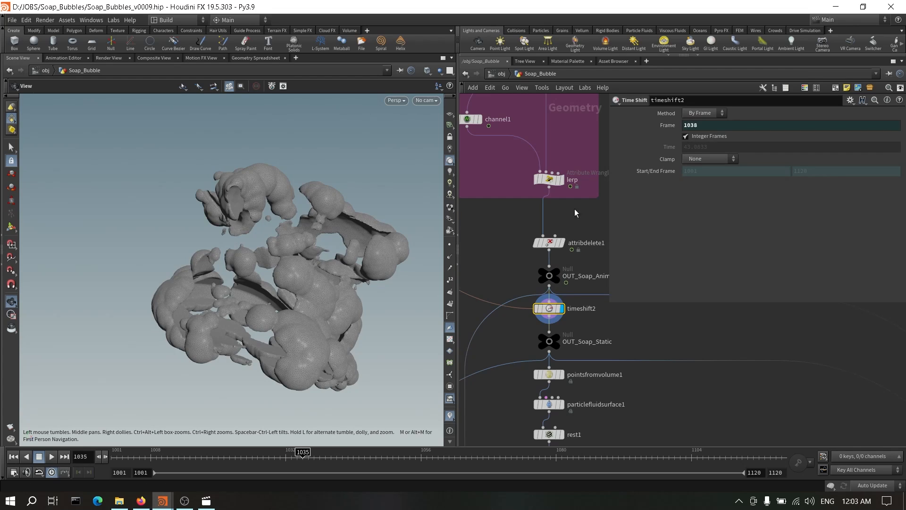
Step: Display pointsfromvolume1 and inspect its generated points, settings and node info
{"action": "scroll", "coordinate": [575, 326], "scroll_direction": "down", "scroll_amount": 6}
{"action": "scroll", "coordinate": [579, 337], "scroll_direction": "up", "scroll_amount": 5}
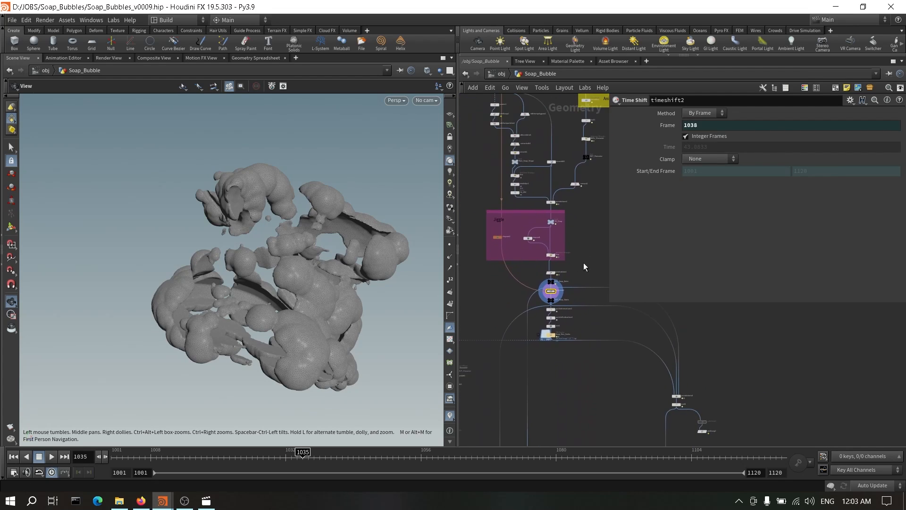
{"action": "left_click_drag", "start_coordinate": [297, 298], "coordinate": [226, 359]}
{"action": "scroll", "coordinate": [590, 334], "scroll_direction": "up", "scroll_amount": 3}
{"action": "scroll", "coordinate": [552, 352], "scroll_direction": "up", "scroll_amount": 5}
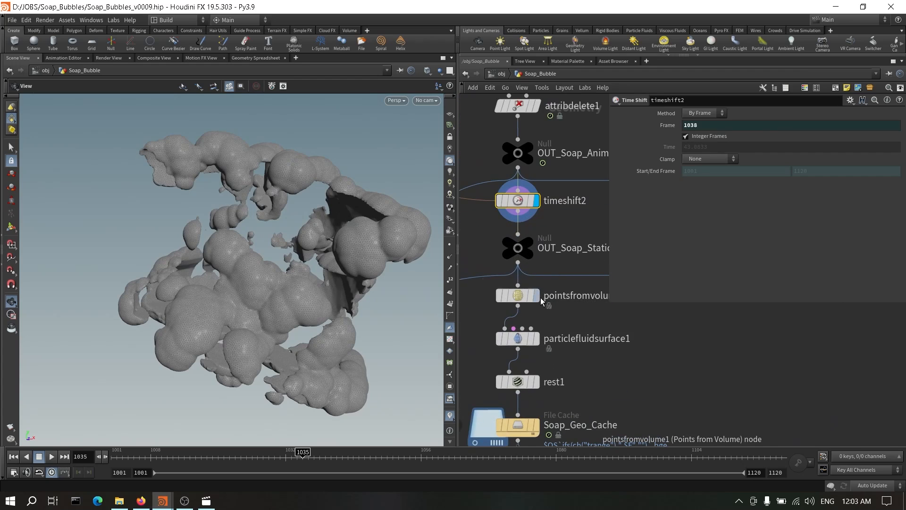
{"action": "left_click", "coordinate": [518, 296]}
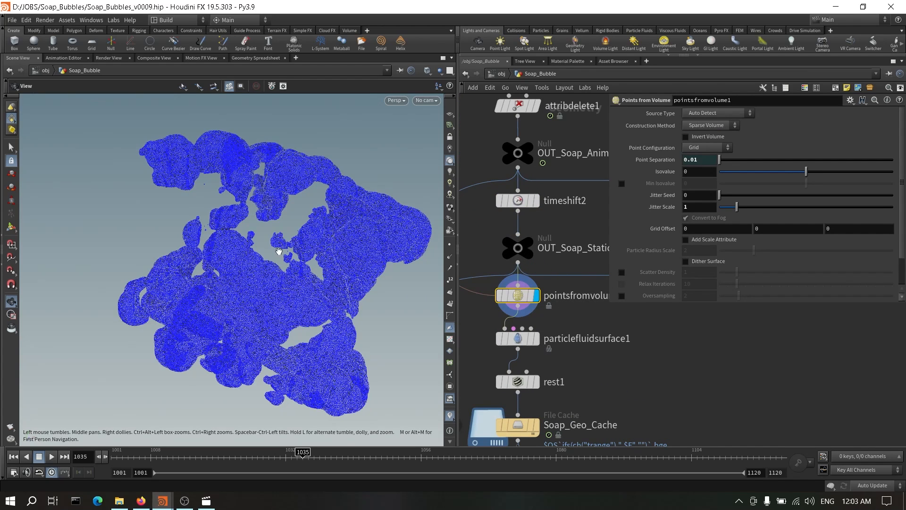
{"action": "scroll", "coordinate": [284, 252], "scroll_direction": "down", "scroll_amount": 6}
{"action": "scroll", "coordinate": [323, 248], "scroll_direction": "down", "scroll_amount": 4}
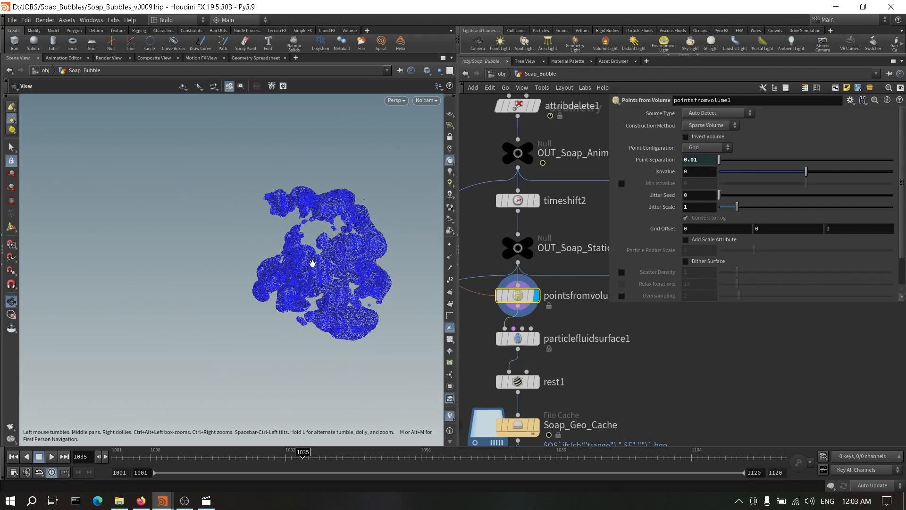
{"action": "middle_click", "coordinate": [525, 296]}
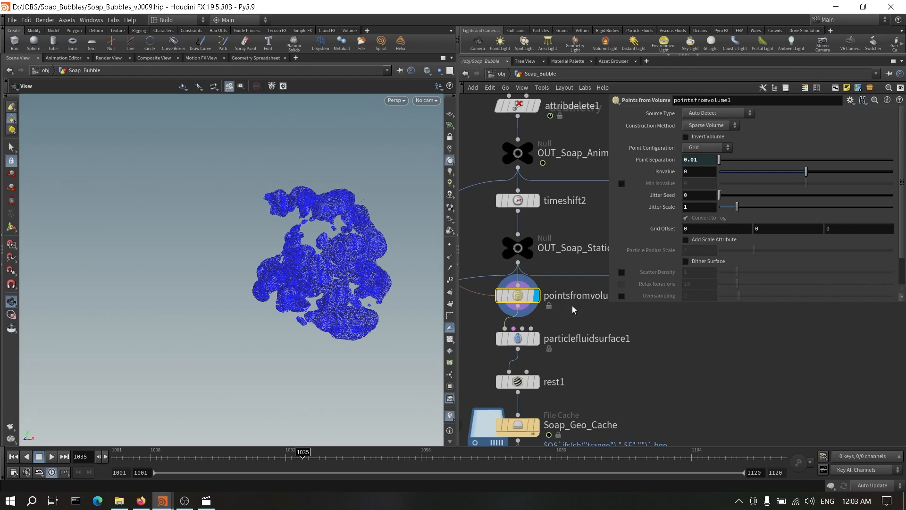
Step: Select and display particlefluidsurface1 to review its surfacing settings and inspect the resulting mesh
{"action": "left_click", "coordinate": [523, 343]}
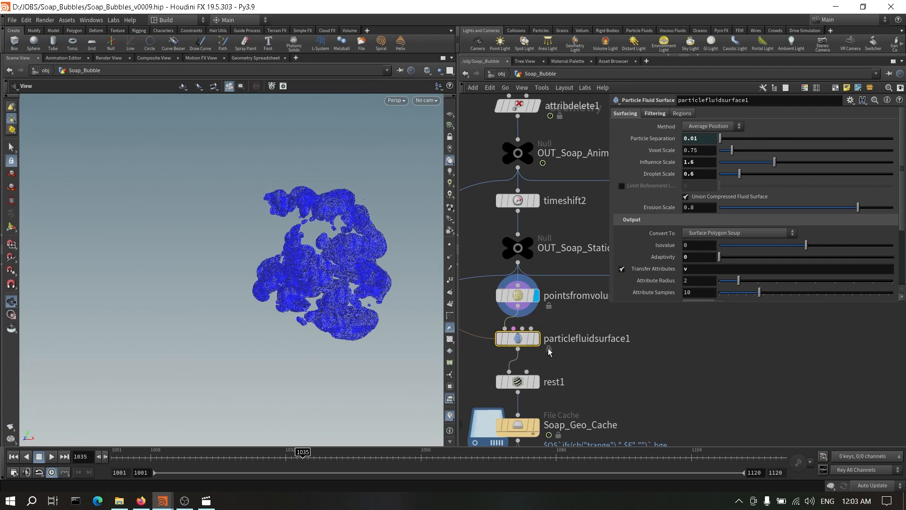
{"action": "mouse_move", "coordinate": [526, 314]}
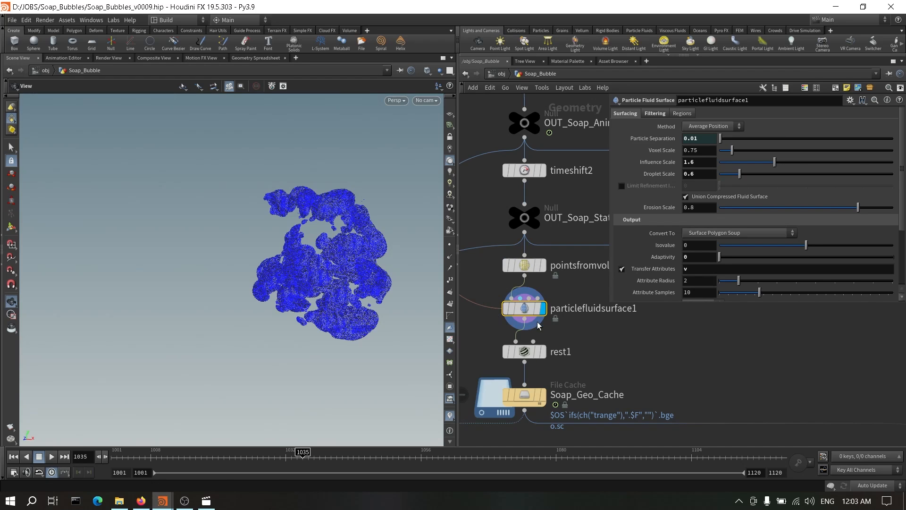
{"action": "scroll", "coordinate": [351, 246], "scroll_direction": "up", "scroll_amount": 3}
{"action": "scroll", "coordinate": [344, 282], "scroll_direction": "up", "scroll_amount": 3}
{"action": "left_click_drag", "start_coordinate": [345, 281], "coordinate": [345, 255]}
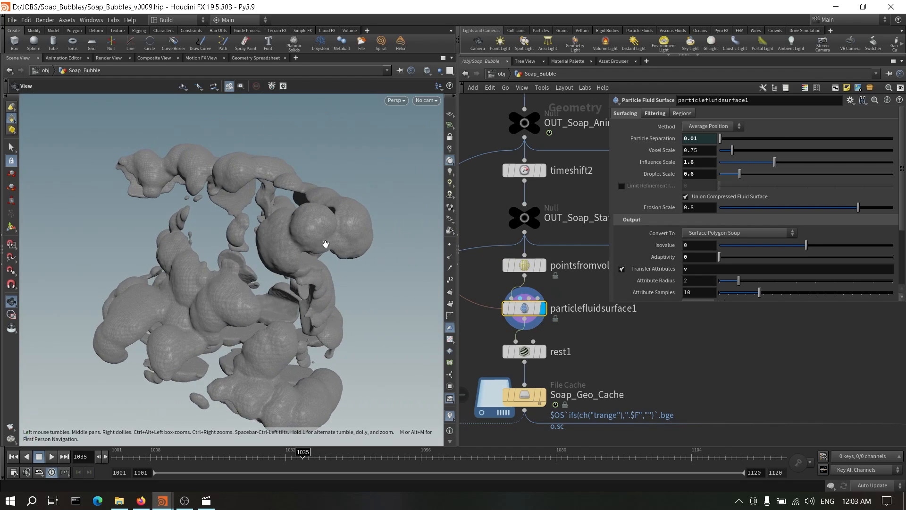
Step: Display timeshift2, switch the viewport to smooth shading without wireframe, and display particlefluidsurface1 again to compare the meshes
{"action": "mouse_move", "coordinate": [544, 177]}
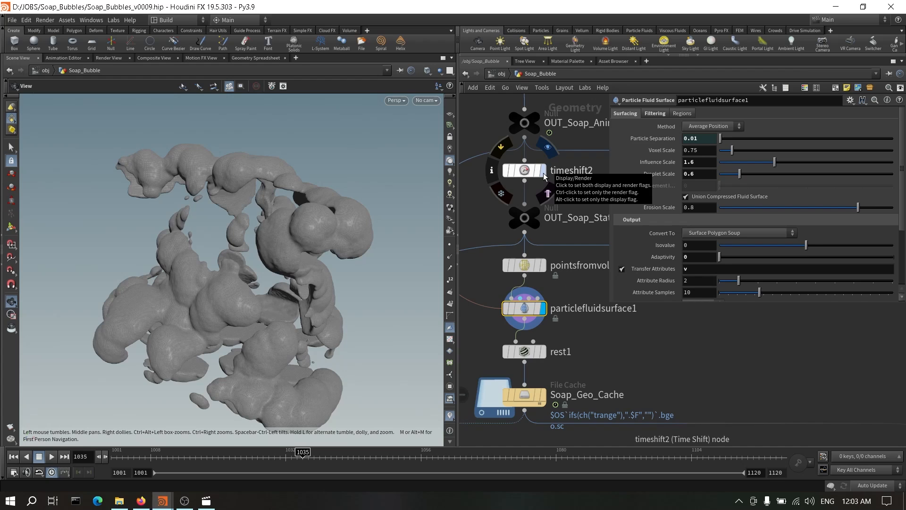
{"action": "left_click", "coordinate": [543, 172]}
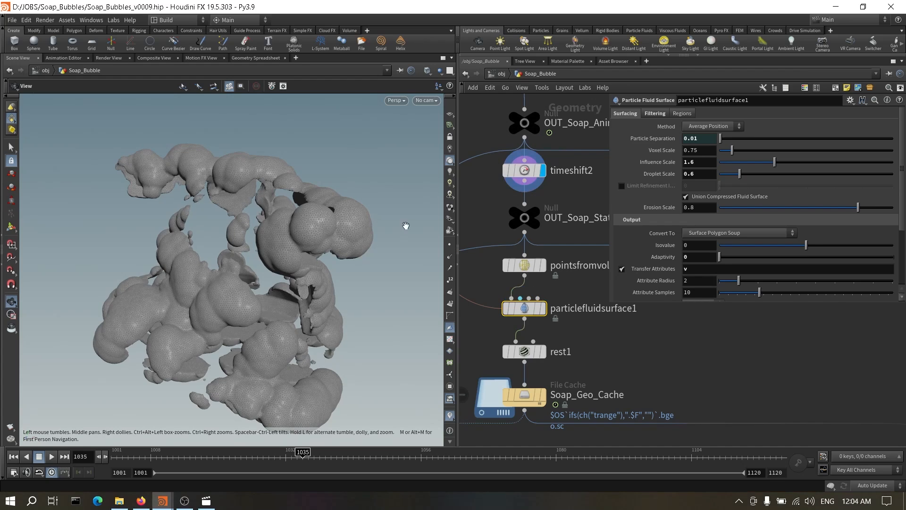
{"action": "left_click", "coordinate": [425, 93]}
{"action": "left_click", "coordinate": [428, 178]}
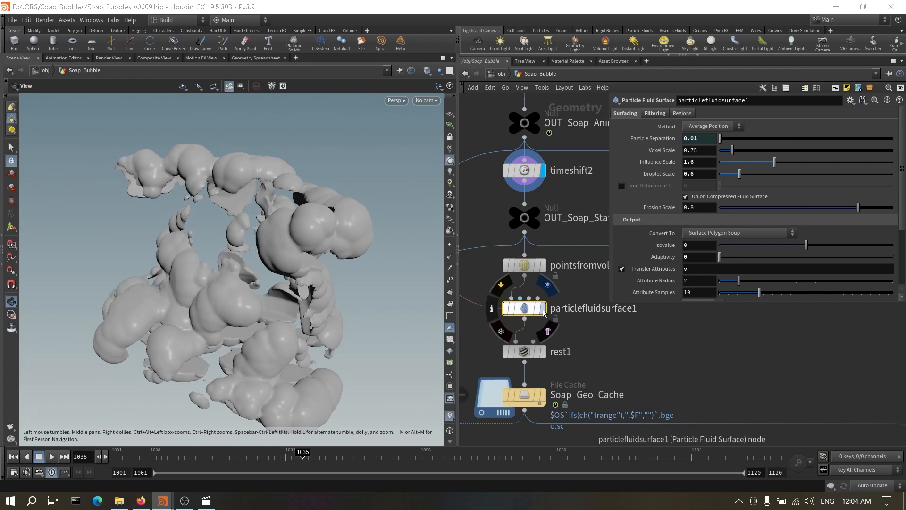
{"action": "left_click", "coordinate": [543, 308]}
Step: Display and select the Soap_Geo_Cache file cache node to review its caching settings
{"action": "left_click_drag", "start_coordinate": [235, 292], "coordinate": [235, 298]}
{"action": "scroll", "coordinate": [284, 306], "scroll_direction": "down", "scroll_amount": 1}
{"action": "middle_click_drag", "start_coordinate": [284, 306], "coordinate": [289, 280]}
{"action": "middle_click_drag", "start_coordinate": [608, 367], "coordinate": [614, 321]}
{"action": "left_click", "coordinate": [550, 351]}
{"action": "left_click", "coordinate": [532, 352]}
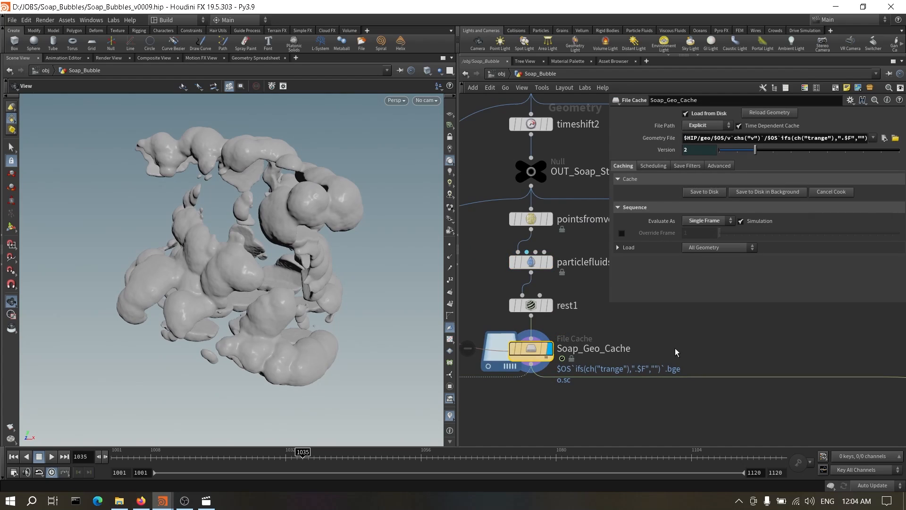
Step: Select the pointdeform4 and trail4 nodes in turn to review the soap geometry's deform and velocity settings
{"action": "key", "text": "h"}
{"action": "middle_click_drag", "start_coordinate": [712, 352], "coordinate": [568, 280]}
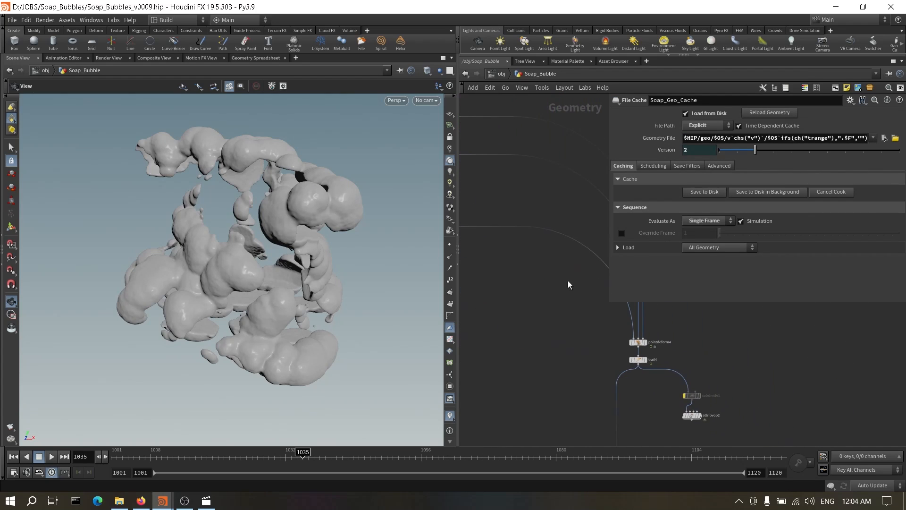
{"action": "left_click", "coordinate": [638, 342]}
{"action": "middle_click_drag", "start_coordinate": [687, 338], "coordinate": [680, 360]}
{"action": "scroll", "coordinate": [680, 360], "scroll_direction": "up", "scroll_amount": 3}
{"action": "left_click", "coordinate": [617, 362]}
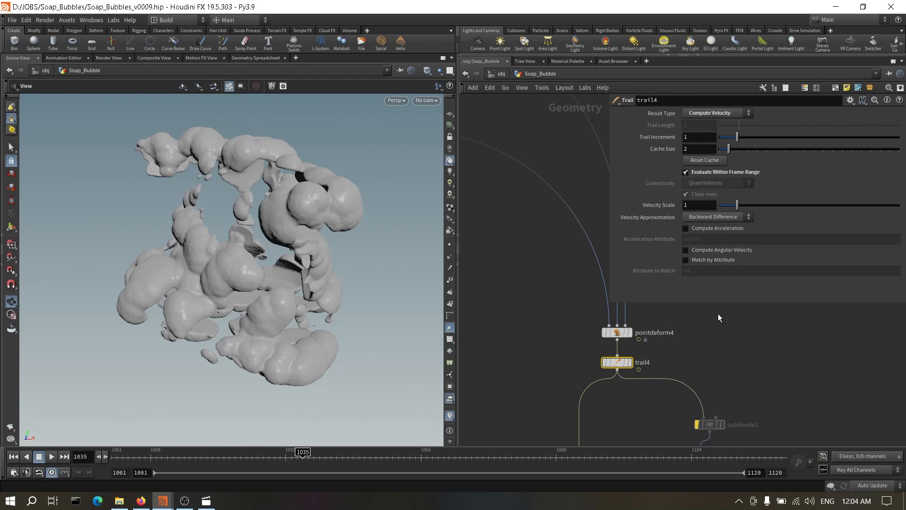
Step: Delete the subdivide1 node and the node connected below it from the trail4 branch
{"action": "scroll", "coordinate": [673, 375], "scroll_direction": "down", "scroll_amount": 4}
{"action": "left_click_drag", "start_coordinate": [701, 334], "coordinate": [700, 333]}
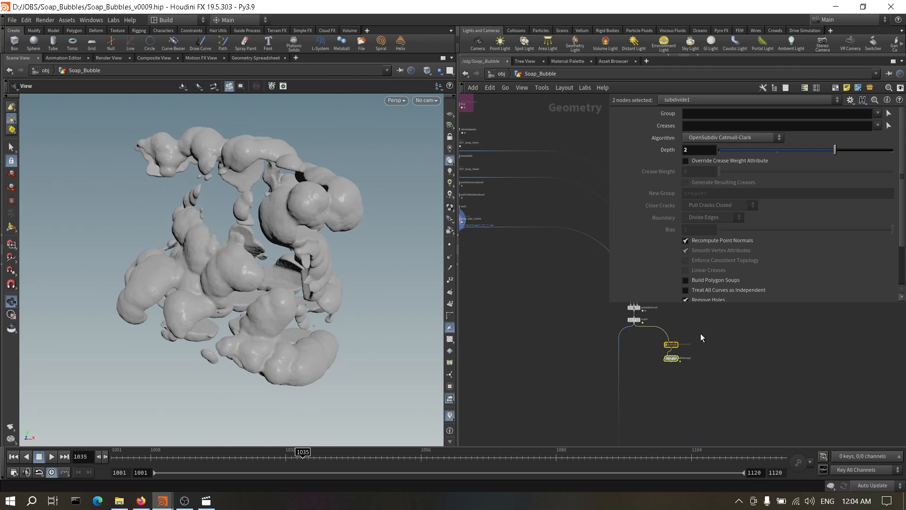
{"action": "key", "text": "Delete"}
Step: Locate the soap geometry output null in the green network box below trail4 and box-select it
{"action": "scroll", "coordinate": [702, 366], "scroll_direction": "down", "scroll_amount": 5}
{"action": "scroll", "coordinate": [683, 419], "scroll_direction": "up", "scroll_amount": 5}
{"action": "middle_click_drag", "start_coordinate": [683, 419], "coordinate": [680, 364]}
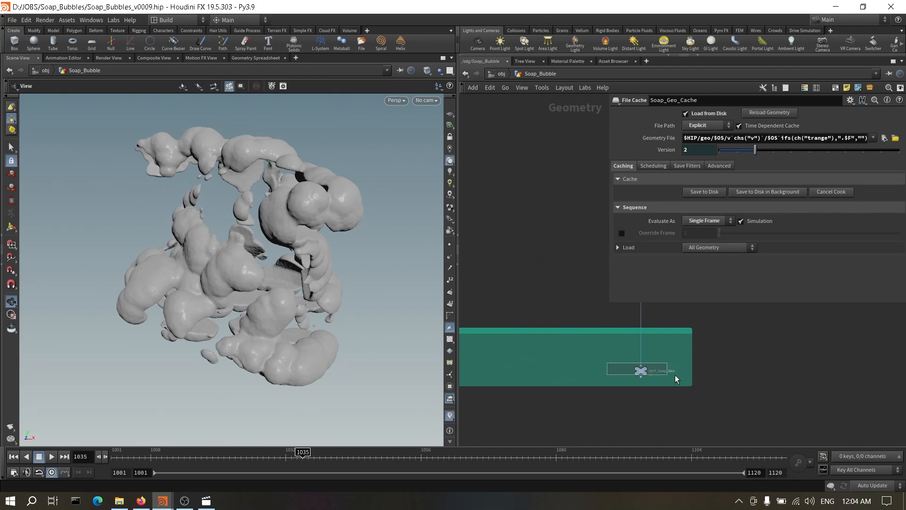
{"action": "left_click_drag", "start_coordinate": [675, 374], "coordinate": [680, 378]}
Step: Select and display the scatter2 node to review its density settings and scattered points
{"action": "scroll", "coordinate": [712, 354], "scroll_direction": "down", "scroll_amount": 5}
{"action": "middle_click_drag", "start_coordinate": [577, 305], "coordinate": [609, 403]}
{"action": "middle_click_drag", "start_coordinate": [591, 264], "coordinate": [627, 387]}
{"action": "scroll", "coordinate": [628, 387], "scroll_direction": "up", "scroll_amount": 5}
{"action": "middle_click_drag", "start_coordinate": [656, 353], "coordinate": [694, 439]}
{"action": "middle_click_drag", "start_coordinate": [542, 394], "coordinate": [691, 346]}
{"action": "left_click_drag", "start_coordinate": [609, 373], "coordinate": [542, 401]}
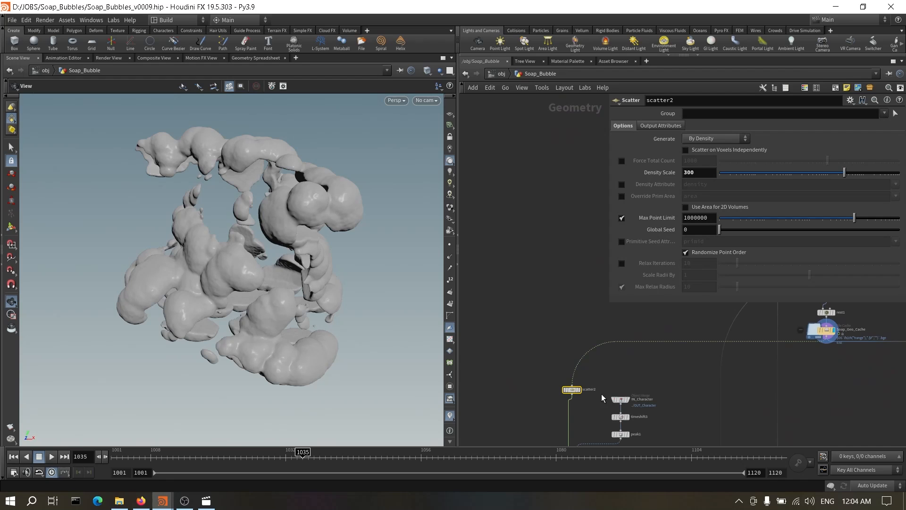
{"action": "scroll", "coordinate": [601, 394], "scroll_direction": "up", "scroll_amount": 3}
{"action": "left_click", "coordinate": [565, 388]}
Step: Display Soap_Geo_Cache and switch back to scatter2 to compare the soap mesh with its scattered points
{"action": "scroll", "coordinate": [573, 388], "scroll_direction": "down", "scroll_amount": 5}
{"action": "scroll", "coordinate": [672, 371], "scroll_direction": "up", "scroll_amount": 5}
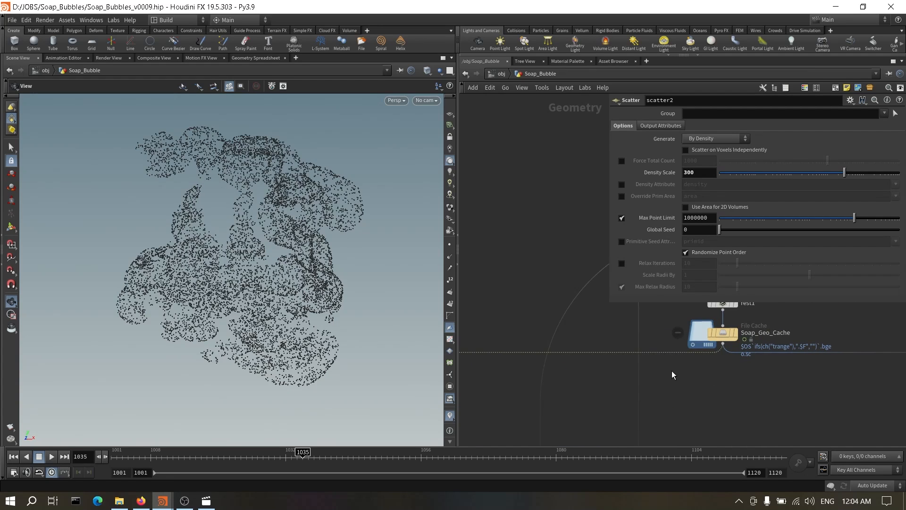
{"action": "left_click", "coordinate": [725, 333]}
{"action": "left_click", "coordinate": [737, 333]}
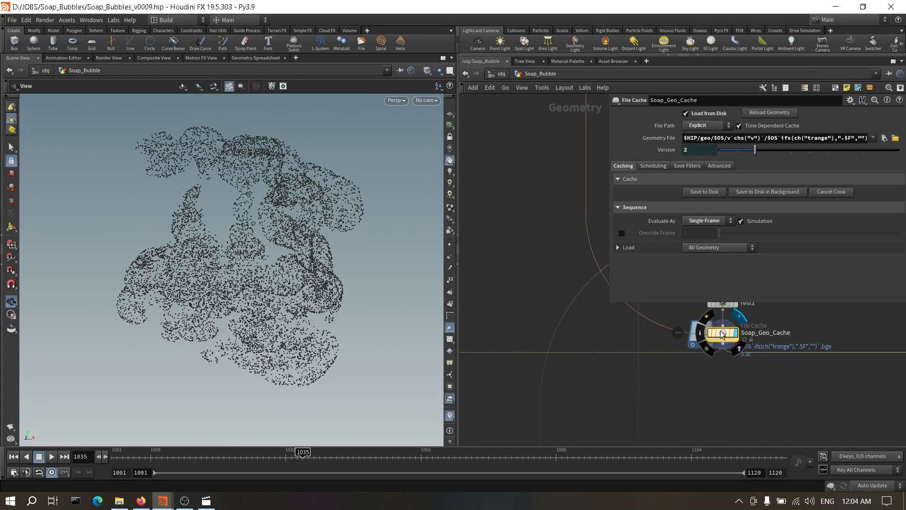
{"action": "scroll", "coordinate": [721, 382], "scroll_direction": "down", "scroll_amount": 2}
{"action": "middle_click_drag", "start_coordinate": [721, 383], "coordinate": [784, 362]}
{"action": "left_click_drag", "start_coordinate": [529, 376], "coordinate": [480, 404]}
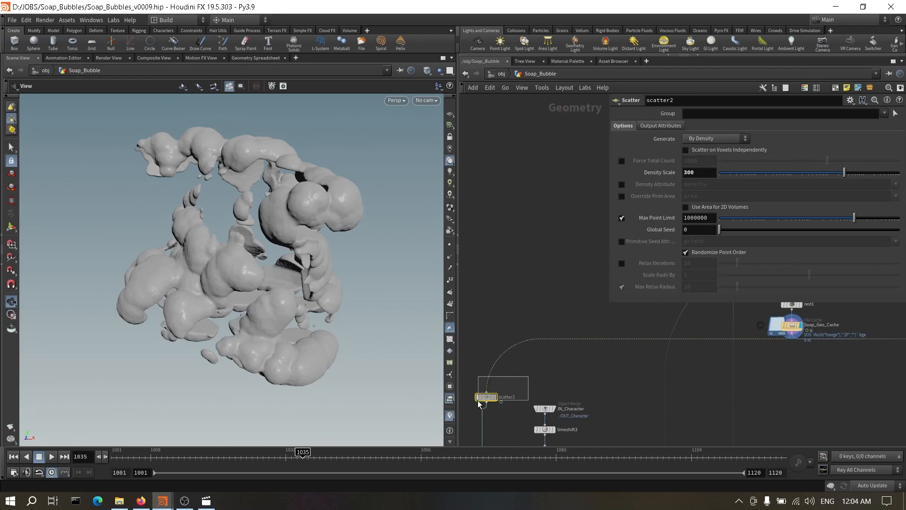
{"action": "middle_click_drag", "start_coordinate": [523, 380], "coordinate": [569, 348]}
{"action": "left_click", "coordinate": [542, 370]}
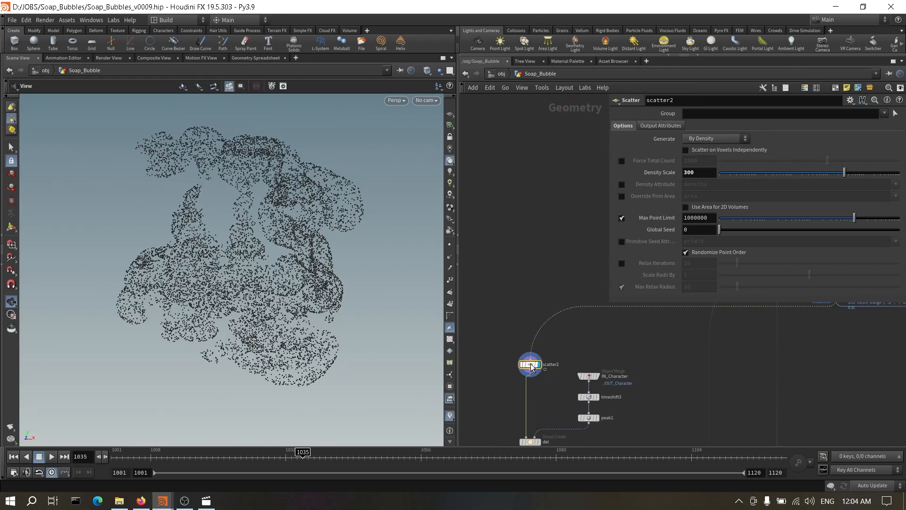
{"action": "middle_click_drag", "start_coordinate": [589, 344], "coordinate": [566, 305]}
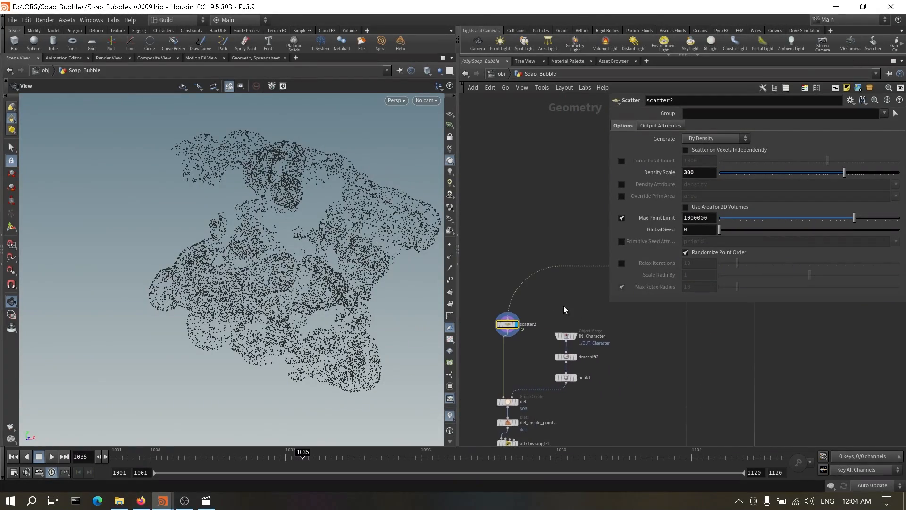
{"action": "left_click_drag", "start_coordinate": [271, 283], "coordinate": [306, 262]}
{"action": "scroll", "coordinate": [607, 358], "scroll_direction": "up", "scroll_amount": 2}
Step: Display the IN_Character and timeshift3 nodes to inspect the imported head mesh and its frozen frame
{"action": "left_click", "coordinate": [569, 332]}
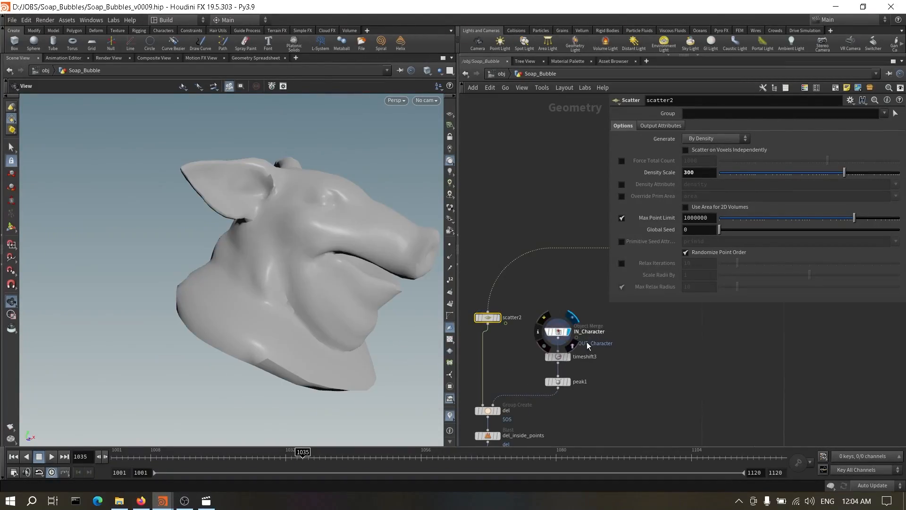
{"action": "middle_click_drag", "start_coordinate": [584, 360], "coordinate": [589, 322]}
{"action": "left_click", "coordinate": [573, 320]}
{"action": "left_click", "coordinate": [563, 320]}
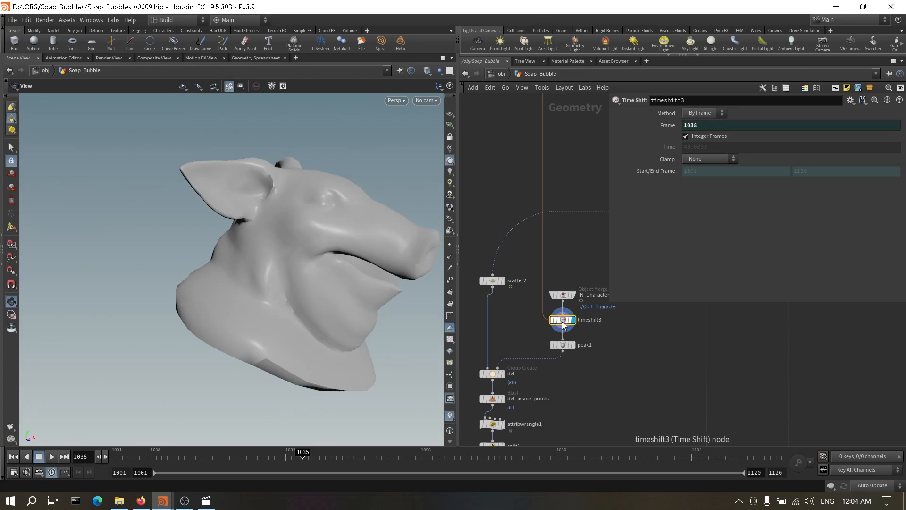
Step: Display and select peak1 to review its distance setting and inspect the inflated head mesh
{"action": "left_click", "coordinate": [574, 345]}
{"action": "left_click", "coordinate": [563, 345]}
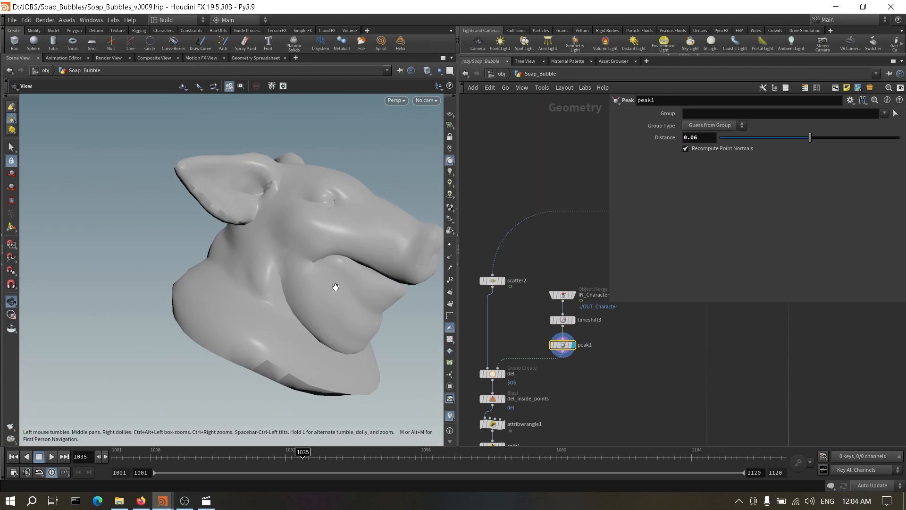
{"action": "left_click_drag", "start_coordinate": [336, 287], "coordinate": [303, 269]}
Step: Display and select the del group node to review its bounding-object grouping of the points inside the head
{"action": "middle_click_drag", "start_coordinate": [634, 384], "coordinate": [673, 362]}
{"action": "scroll", "coordinate": [554, 364], "scroll_direction": "up", "scroll_amount": 3}
{"action": "left_click", "coordinate": [534, 342]}
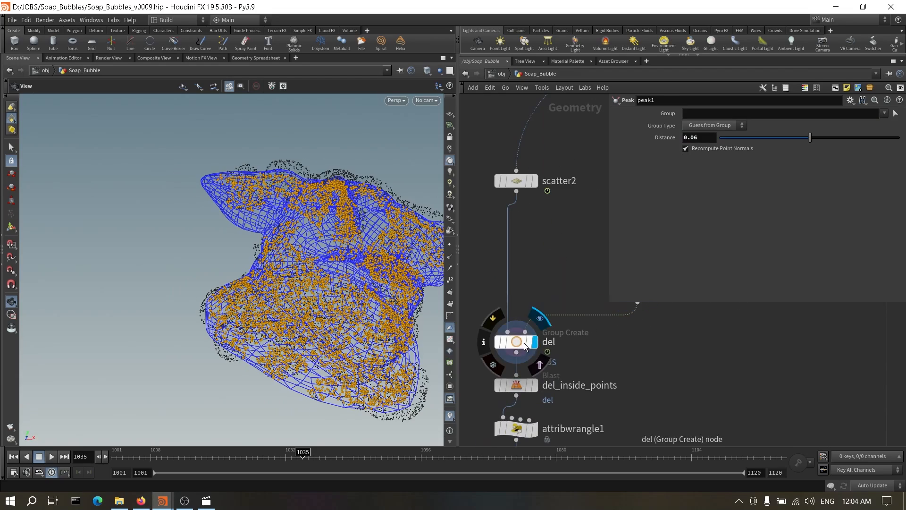
{"action": "left_click", "coordinate": [517, 342]}
{"action": "left_click_drag", "start_coordinate": [281, 298], "coordinate": [301, 264]}
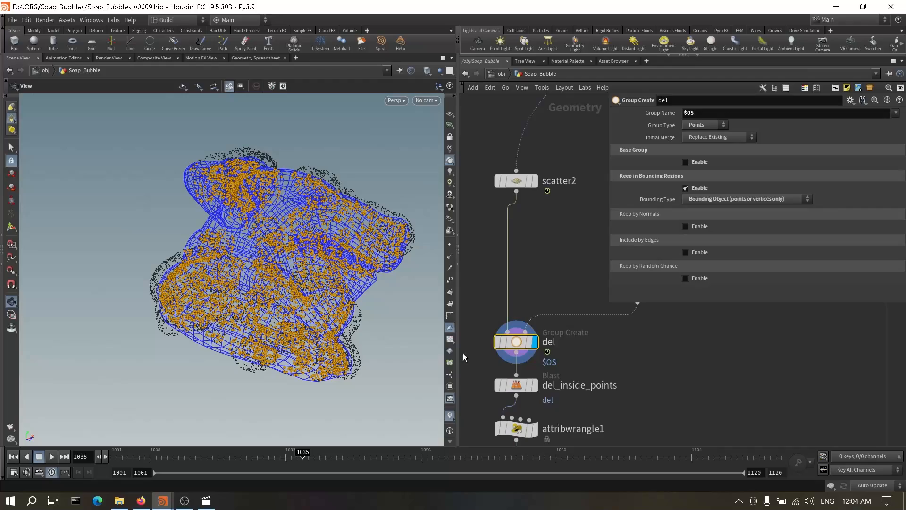
Step: Display del_inside_points and inspect the remaining points around the head
{"action": "left_click", "coordinate": [536, 386]}
{"action": "left_click_drag", "start_coordinate": [323, 327], "coordinate": [217, 243]}
{"action": "middle_click_drag", "start_coordinate": [672, 402], "coordinate": [672, 363]}
{"action": "left_click_drag", "start_coordinate": [221, 223], "coordinate": [240, 236]}
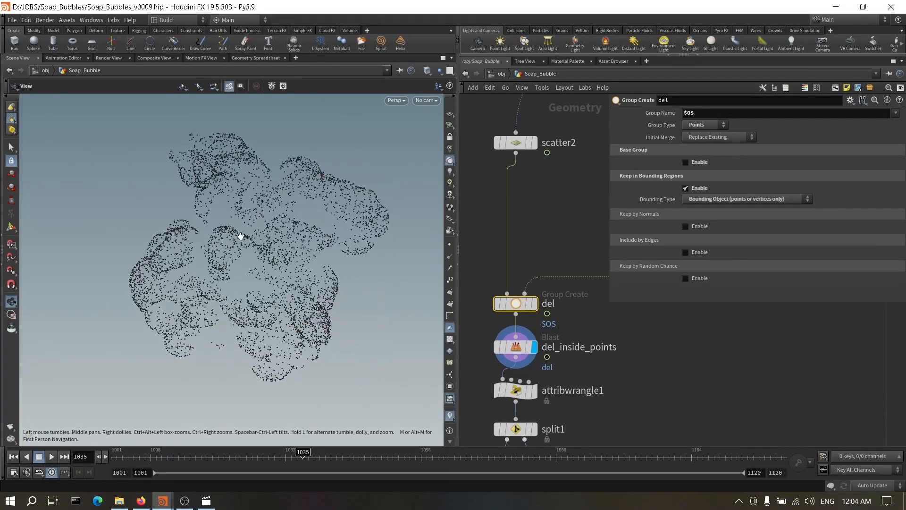
Step: Select and display attribwrangle1 to review its random point color code and inspect the colored points
{"action": "middle_click_drag", "start_coordinate": [640, 388], "coordinate": [644, 358]}
{"action": "left_click", "coordinate": [520, 361]}
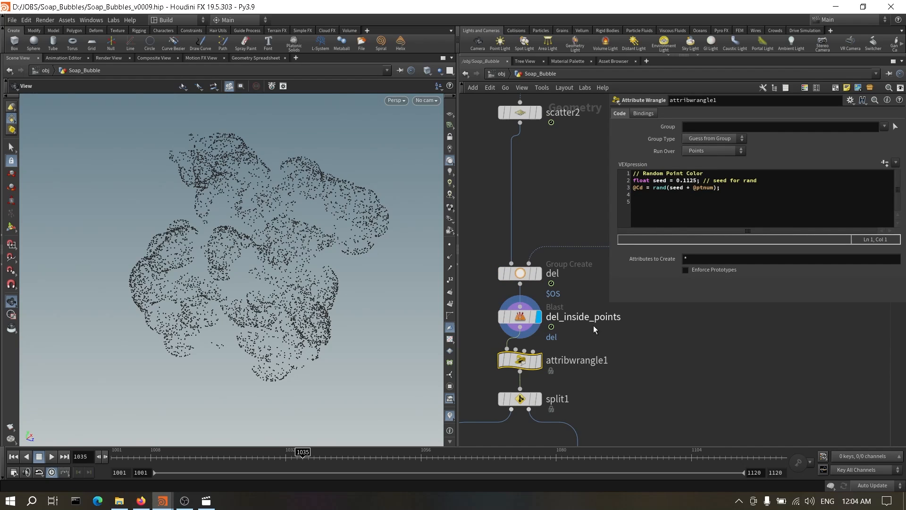
{"action": "left_click", "coordinate": [538, 361]}
{"action": "left_click_drag", "start_coordinate": [287, 247], "coordinate": [267, 240]}
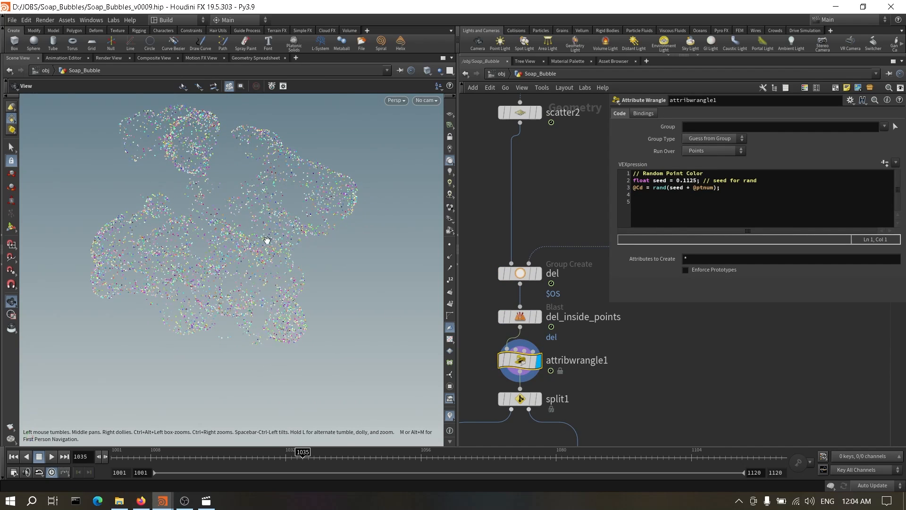
{"action": "left_click_drag", "start_coordinate": [309, 217], "coordinate": [376, 236]}
{"action": "scroll", "coordinate": [625, 390], "scroll_direction": "down", "scroll_amount": 4}
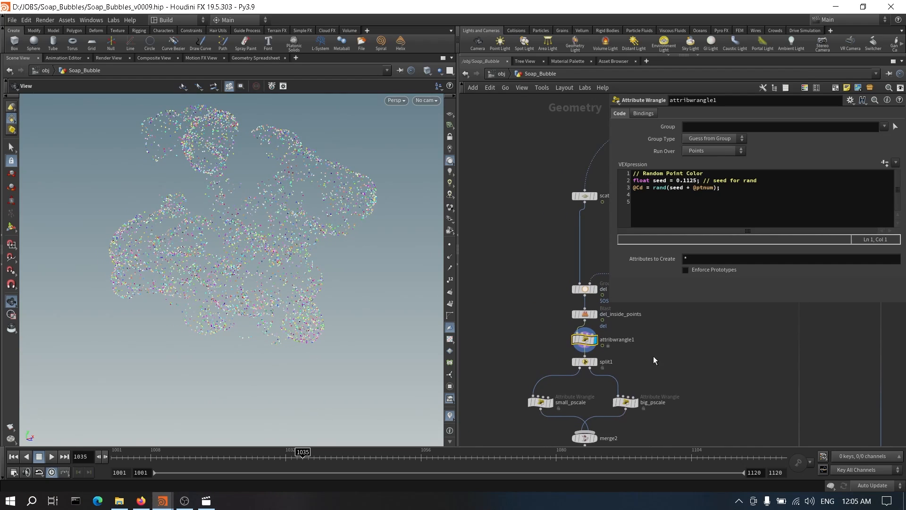
Step: Select the split1 node to review its group expression based on point color
{"action": "middle_click_drag", "start_coordinate": [653, 356], "coordinate": [651, 327]}
{"action": "scroll", "coordinate": [648, 353], "scroll_direction": "up", "scroll_amount": 1}
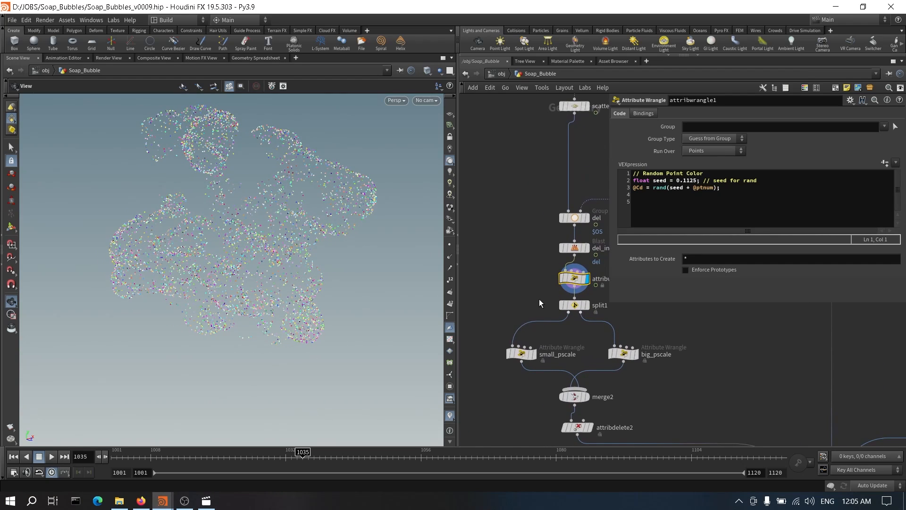
{"action": "left_click_drag", "start_coordinate": [589, 313], "coordinate": [590, 313]}
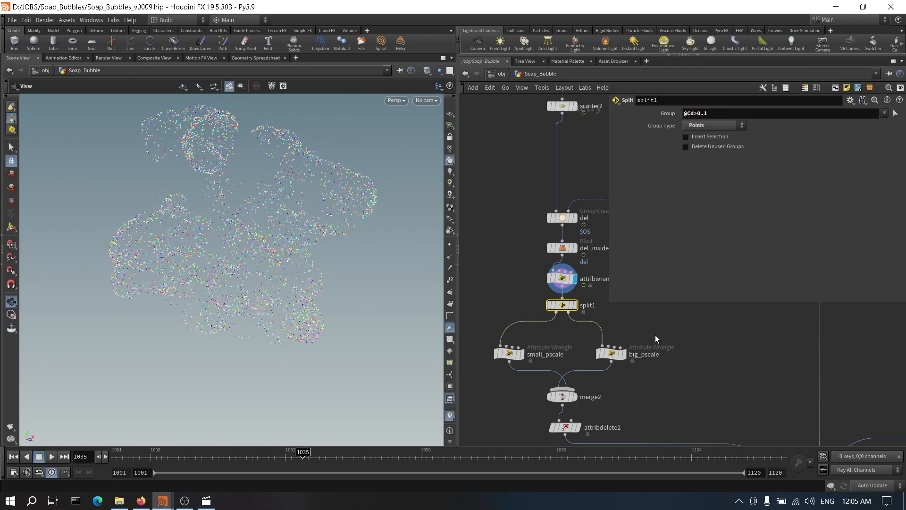
Step: Select small_pscale and big_pscale, enlarging the parameter area to compare their pscale code and ramps
{"action": "left_click_drag", "start_coordinate": [504, 328], "coordinate": [524, 395]}
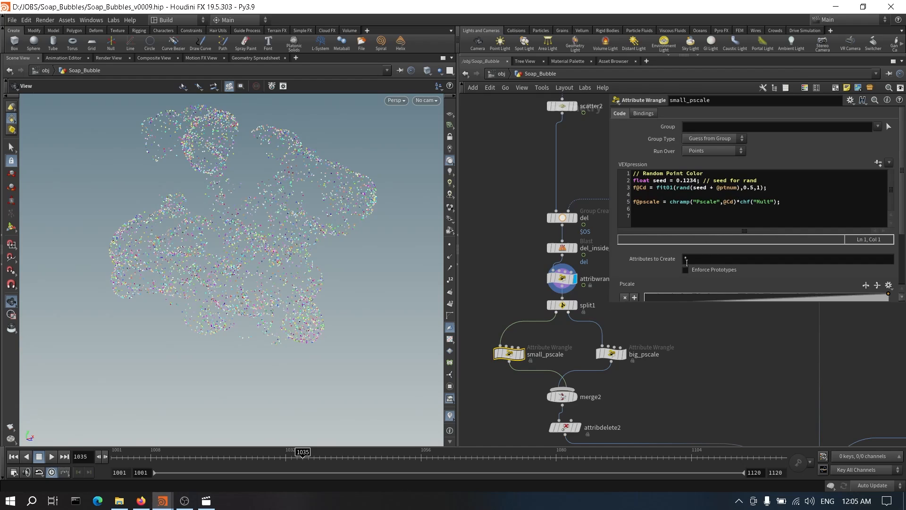
{"action": "left_click_drag", "start_coordinate": [650, 305], "coordinate": [653, 330]}
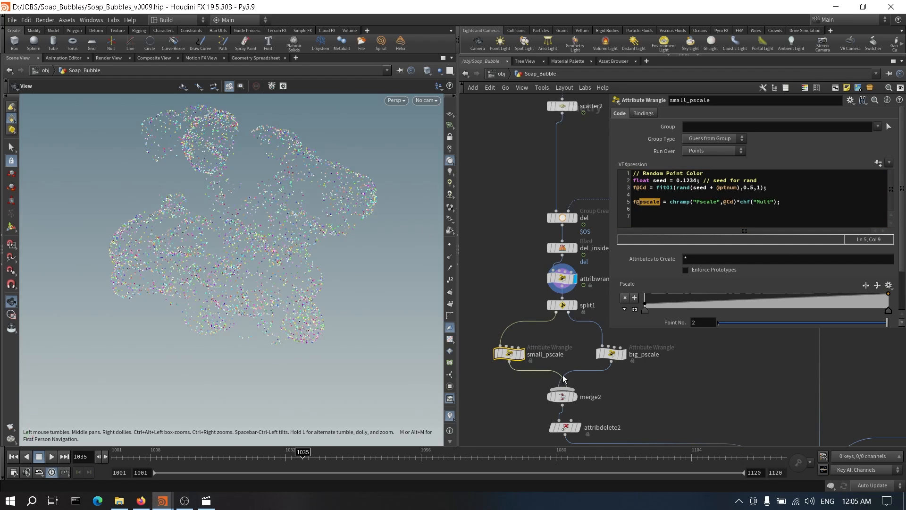
{"action": "left_click", "coordinate": [611, 353]}
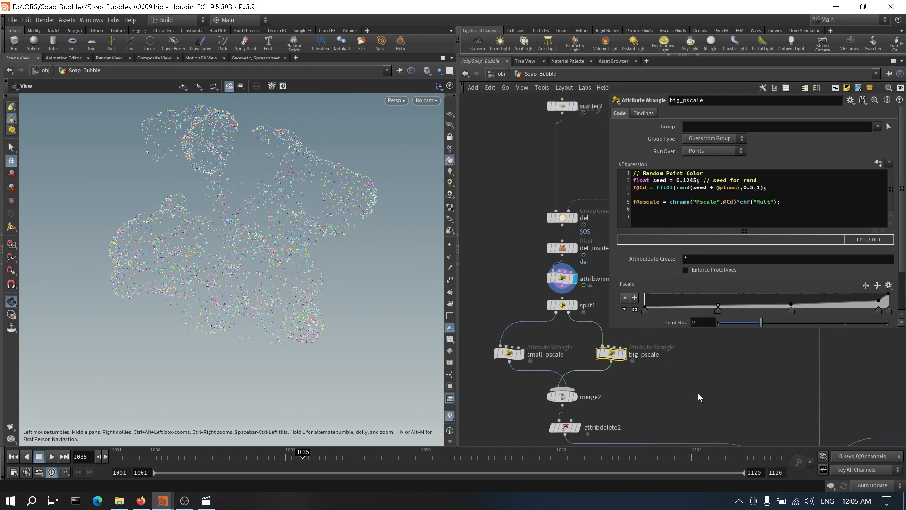
Step: Select merge2 to check its inputs, and select and display attribdelete2 to review which attribute it removes
{"action": "middle_click_drag", "start_coordinate": [688, 390], "coordinate": [616, 341]}
{"action": "key", "text": "Down"}
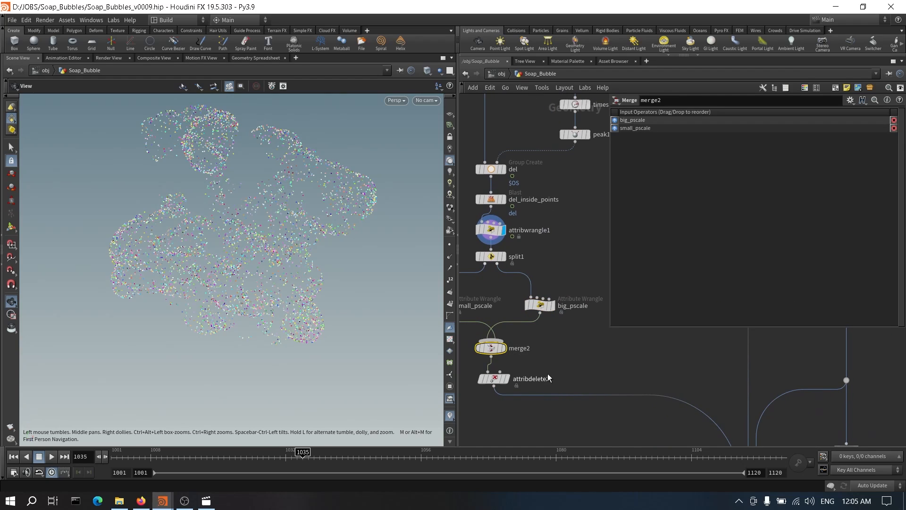
{"action": "left_click", "coordinate": [524, 376]}
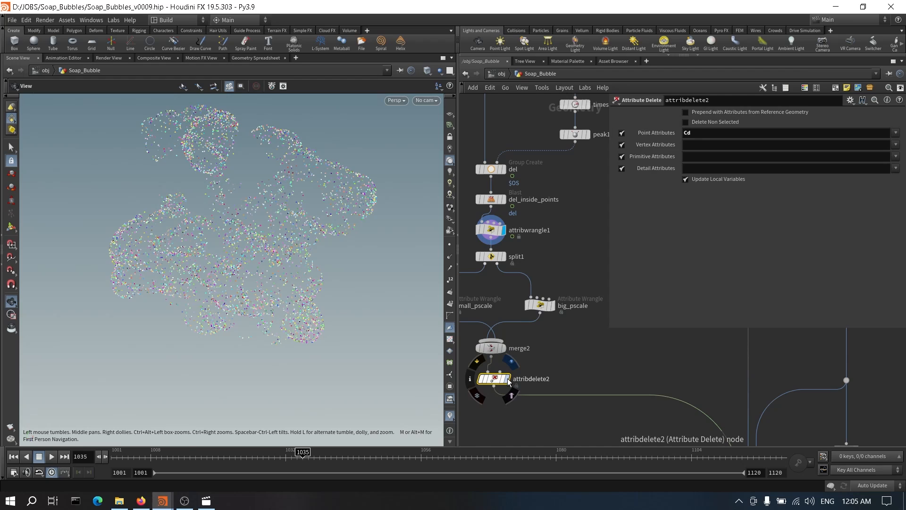
{"action": "left_click", "coordinate": [508, 381]}
Step: Display and select pointdeform3, and scrub the timeline to frame 1021 to check the deforming points
{"action": "scroll", "coordinate": [643, 369], "scroll_direction": "down", "scroll_amount": 4}
{"action": "middle_click_drag", "start_coordinate": [726, 428], "coordinate": [570, 355]}
{"action": "scroll", "coordinate": [570, 355], "scroll_direction": "up", "scroll_amount": 3}
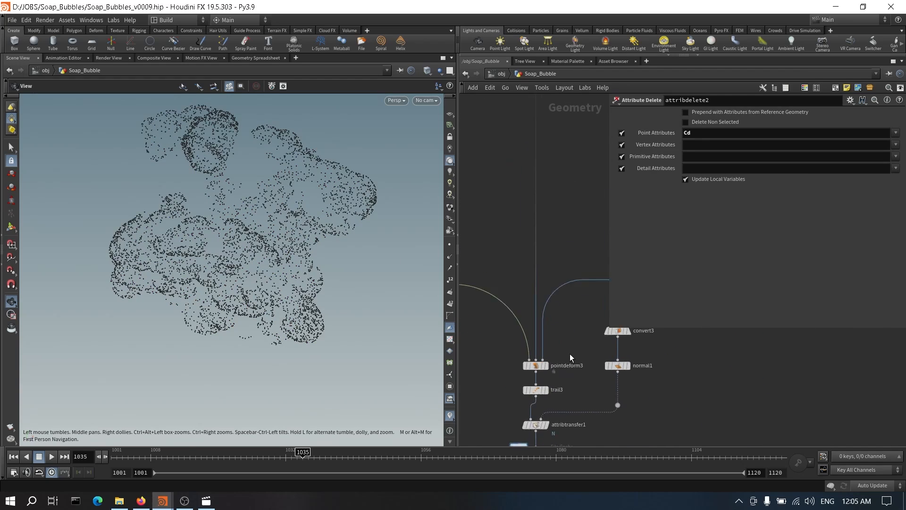
{"action": "scroll", "coordinate": [570, 357], "scroll_direction": "up", "scroll_amount": 2}
{"action": "left_click", "coordinate": [522, 372]}
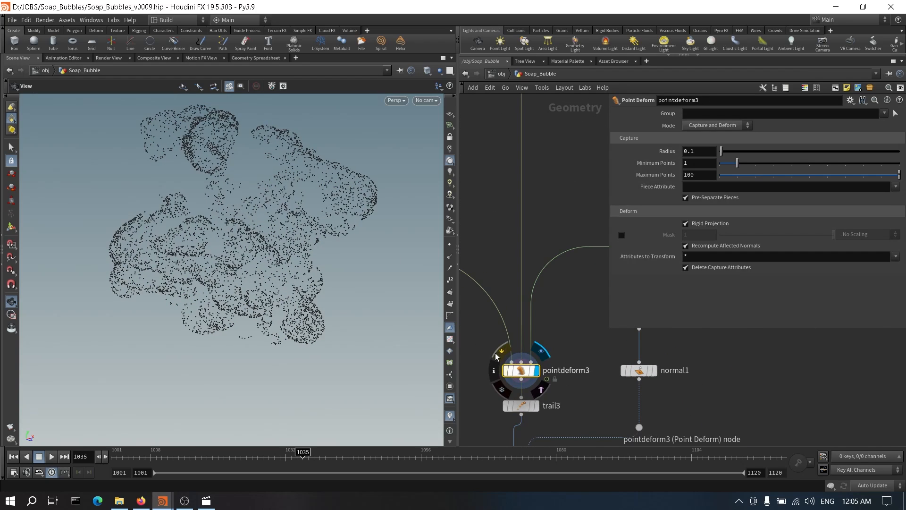
{"action": "left_click_drag", "start_coordinate": [293, 455], "coordinate": [223, 456]}
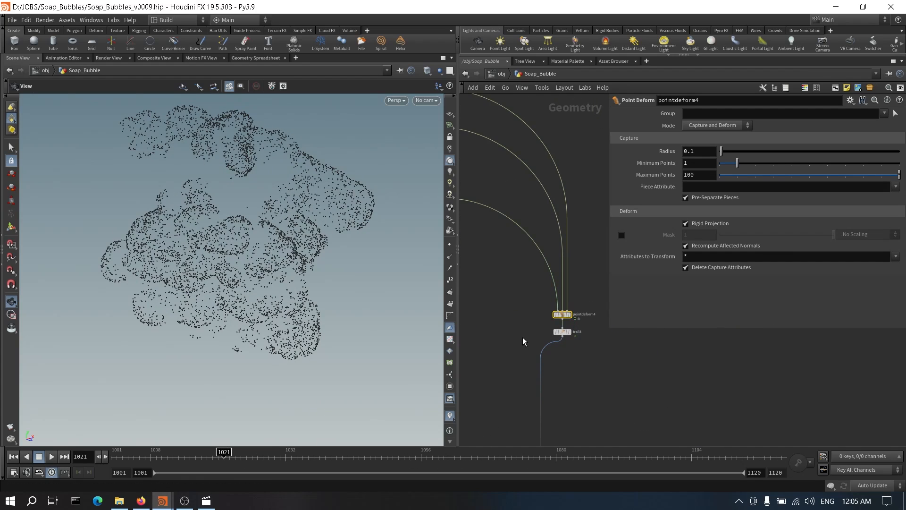
Step: Select normal1 to review its settings, and display and select attribtransfer1 to review the transferred normals
{"action": "scroll", "coordinate": [523, 341], "scroll_direction": "down", "scroll_amount": 5}
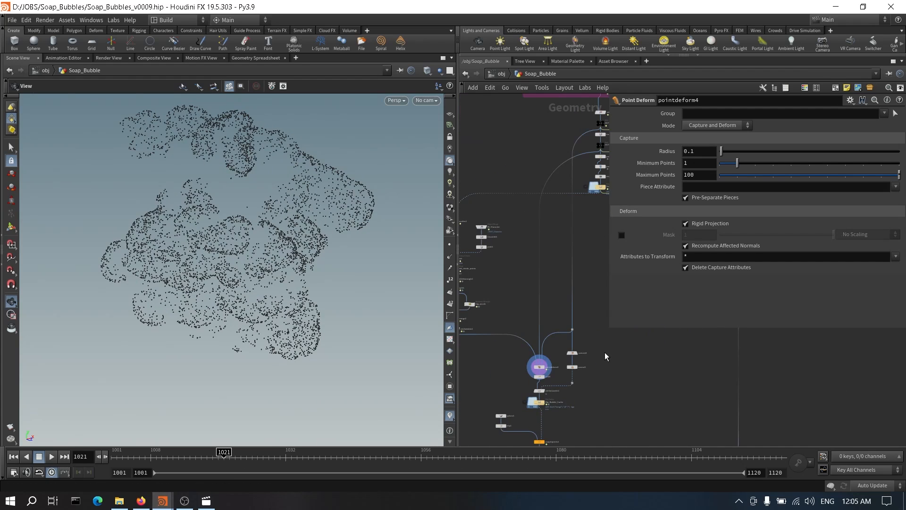
{"action": "scroll", "coordinate": [605, 356], "scroll_direction": "up", "scroll_amount": 5}
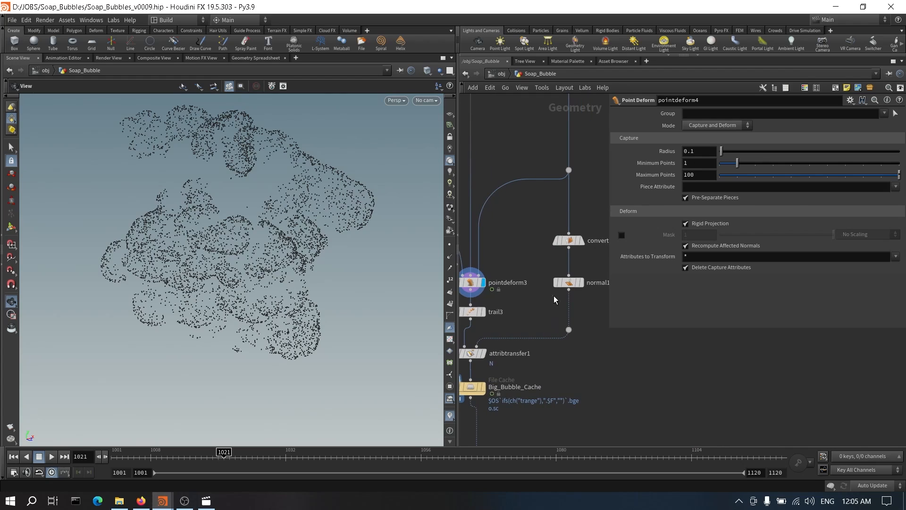
{"action": "left_click", "coordinate": [592, 281]}
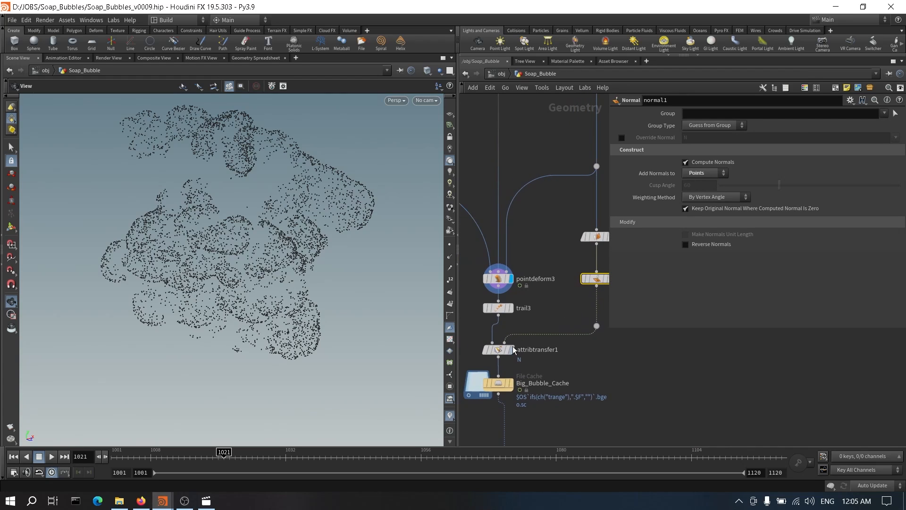
{"action": "left_click", "coordinate": [512, 350]}
Step: Display and select copytopoints1 to review its settings and inspect the bubbles copied onto the points
{"action": "scroll", "coordinate": [569, 366], "scroll_direction": "down", "scroll_amount": 3}
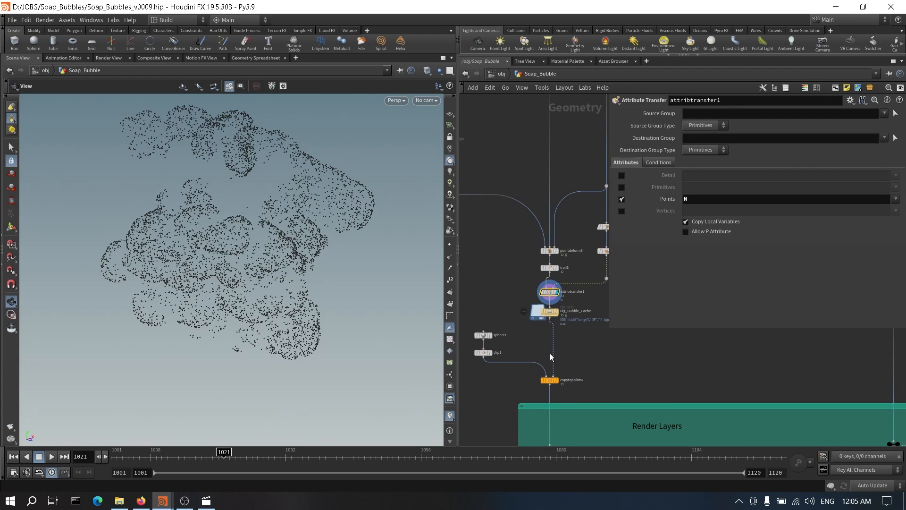
{"action": "scroll", "coordinate": [485, 349], "scroll_direction": "up", "scroll_amount": 3}
{"action": "middle_click_drag", "start_coordinate": [568, 353], "coordinate": [545, 303]}
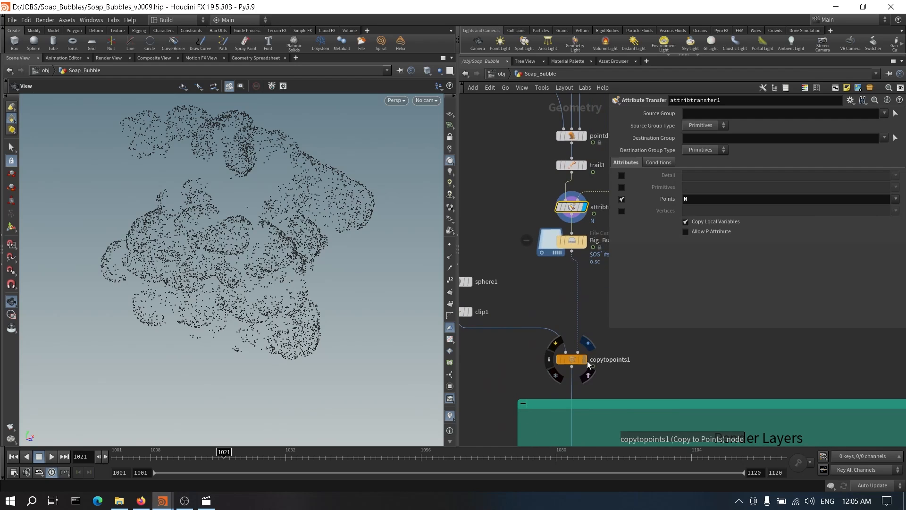
{"action": "left_click", "coordinate": [586, 362]}
{"action": "left_click", "coordinate": [572, 363]}
{"action": "left_click_drag", "start_coordinate": [335, 205], "coordinate": [337, 228]}
Step: Pull Big_Bubble_Cache off the wire and connect attribtransfer1 directly to copytopoints1
{"action": "middle_click_drag", "start_coordinate": [585, 304], "coordinate": [551, 305]}
{"action": "left_click_drag", "start_coordinate": [542, 246], "coordinate": [569, 246]}
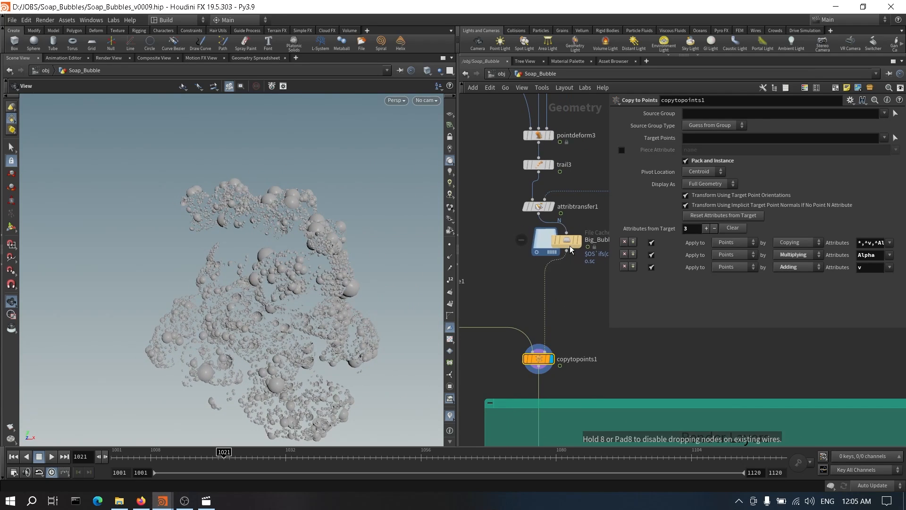
{"action": "left_click_drag", "start_coordinate": [539, 213], "coordinate": [545, 351]}
{"action": "middle_click_drag", "start_coordinate": [568, 322], "coordinate": [554, 332]}
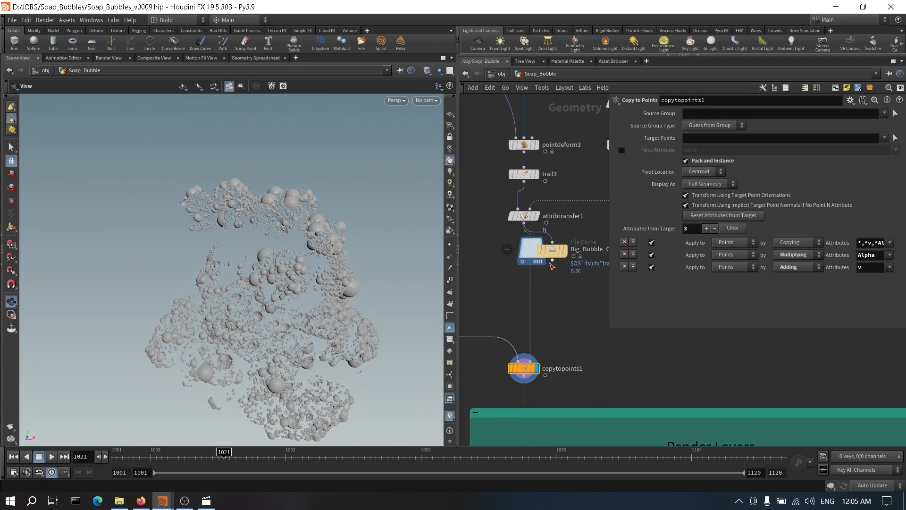
{"action": "left_click_drag", "start_coordinate": [553, 254], "coordinate": [573, 261]}
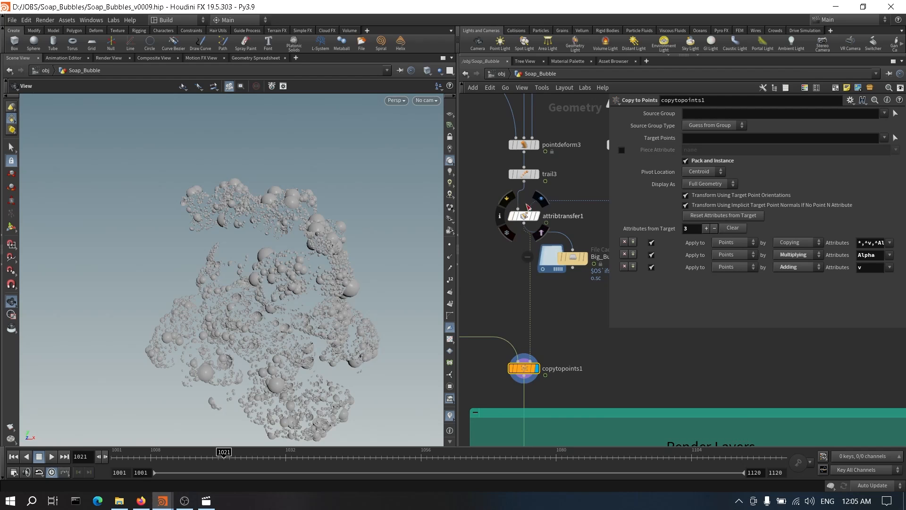
{"action": "middle_click_drag", "start_coordinate": [573, 226], "coordinate": [568, 246]}
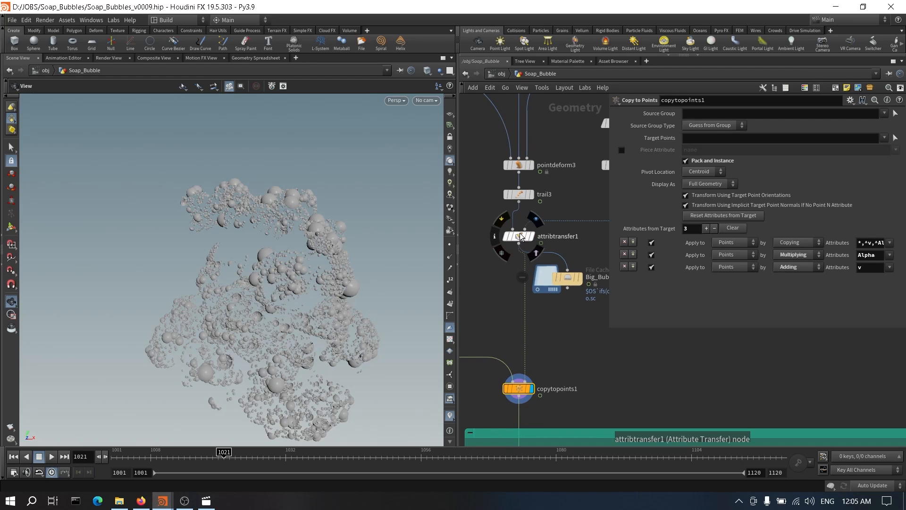
Step: Bypass attribtransfer1 to inspect the bubbles without transferred normals, and re-enable the node
{"action": "left_click", "coordinate": [521, 238]}
{"action": "left_click_drag", "start_coordinate": [406, 269], "coordinate": [317, 295]}
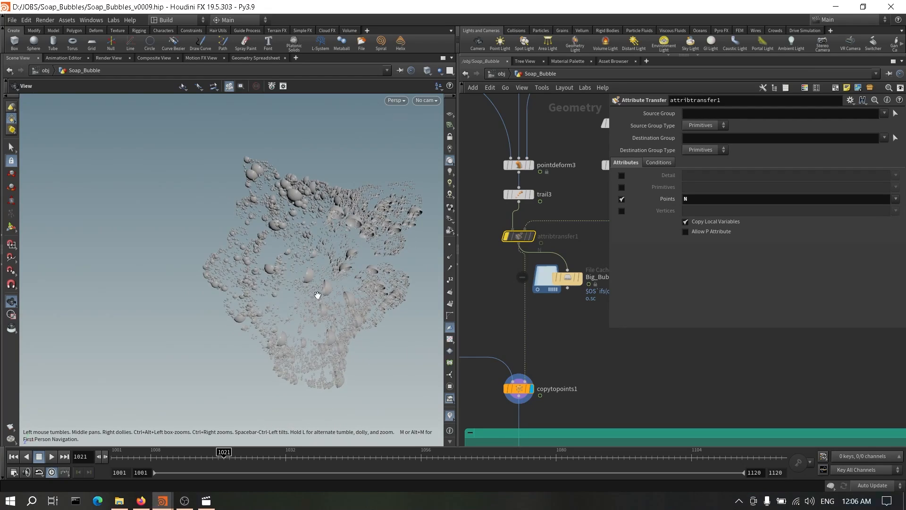
{"action": "middle_click_drag", "start_coordinate": [317, 295], "coordinate": [349, 289]}
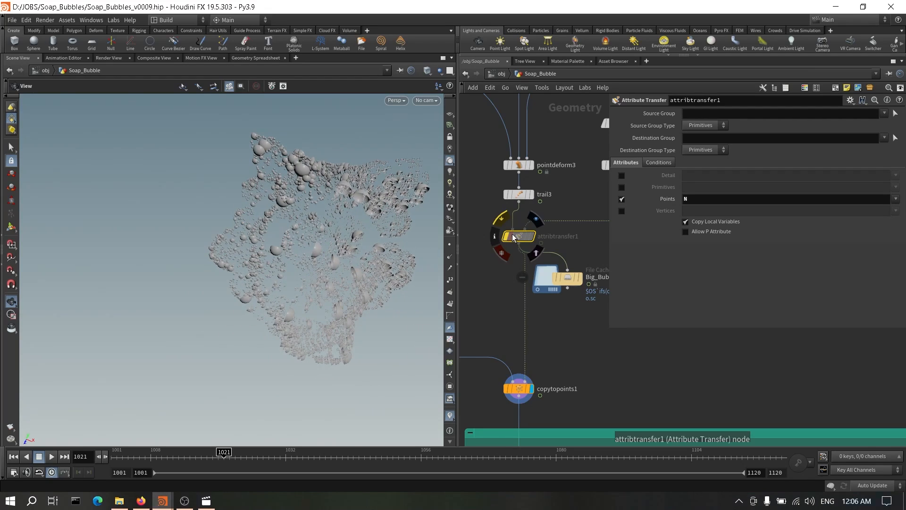
{"action": "left_click", "coordinate": [504, 220]}
Step: Display normal1 to inspect the soap surface supplying the normals, and display copytopoints1 again to compare the bubbles
{"action": "middle_click_drag", "start_coordinate": [600, 223], "coordinate": [550, 241]}
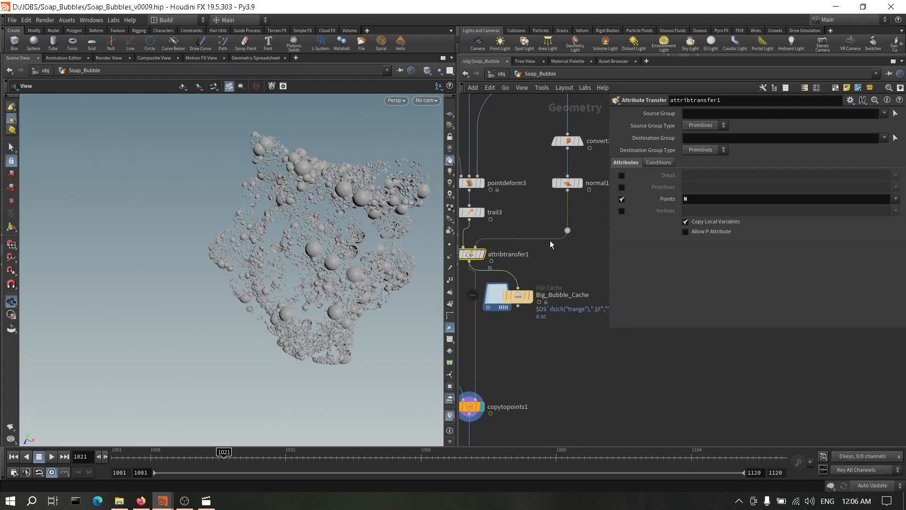
{"action": "left_click", "coordinate": [581, 183]}
{"action": "left_click_drag", "start_coordinate": [346, 283], "coordinate": [326, 243]}
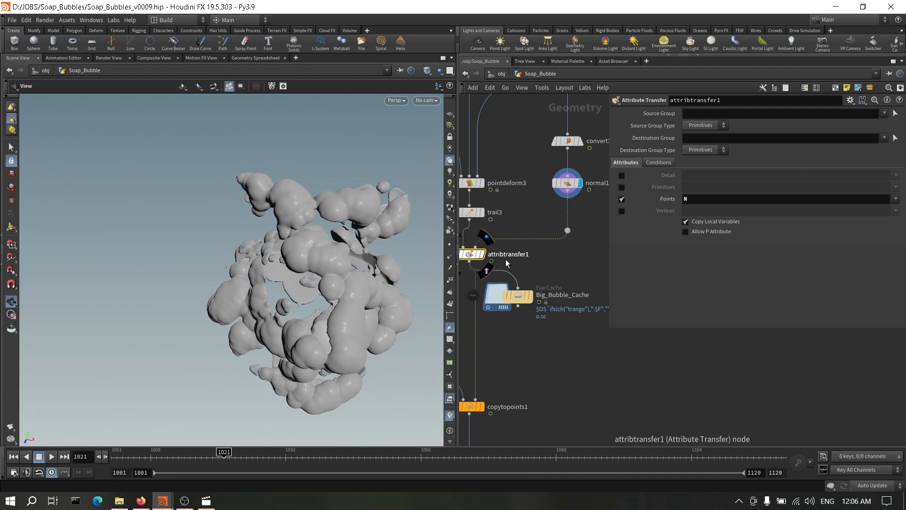
{"action": "middle_click_drag", "start_coordinate": [532, 262], "coordinate": [570, 255]}
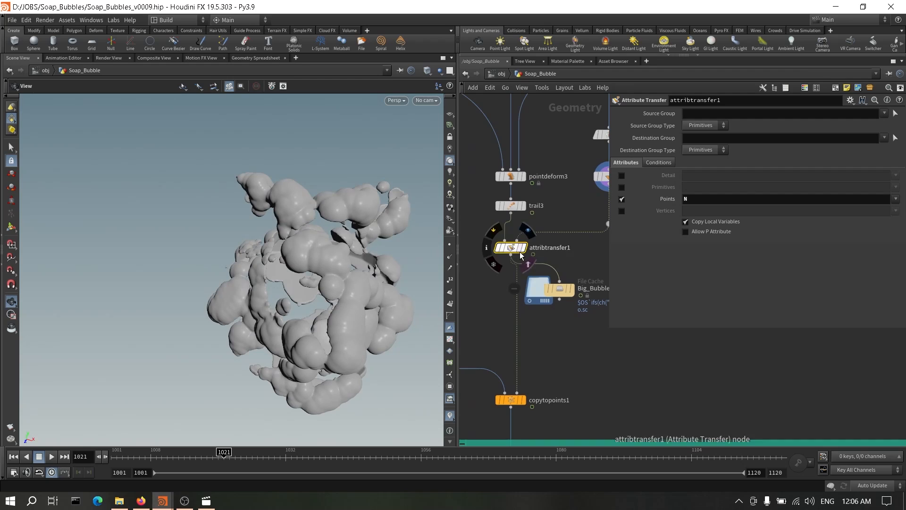
{"action": "middle_click_drag", "start_coordinate": [538, 345], "coordinate": [542, 316]}
{"action": "left_click", "coordinate": [529, 373]}
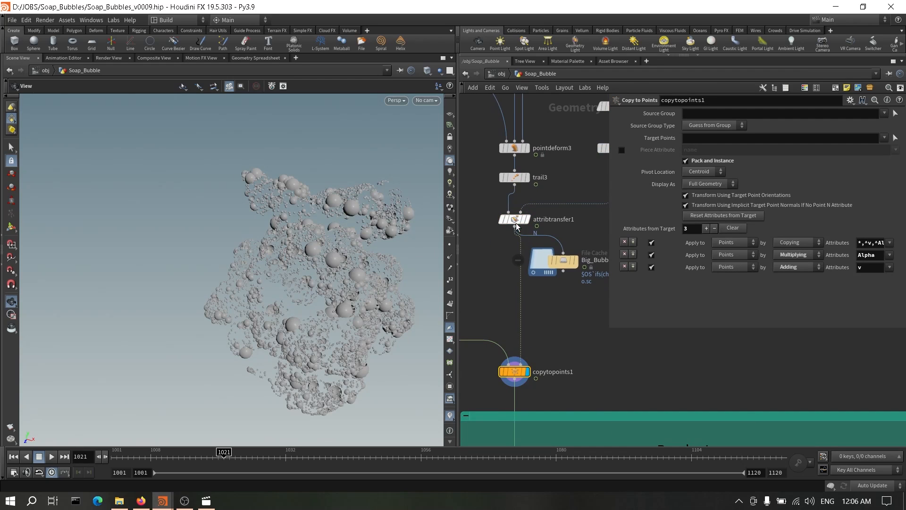
Step: Insert Big_Bubble_Cache back into the wire between attribtransfer1 and copytopoints1
{"action": "left_click", "coordinate": [500, 203]}
{"action": "left_click", "coordinate": [500, 203]}
{"action": "left_click_drag", "start_coordinate": [572, 263], "coordinate": [520, 256]}
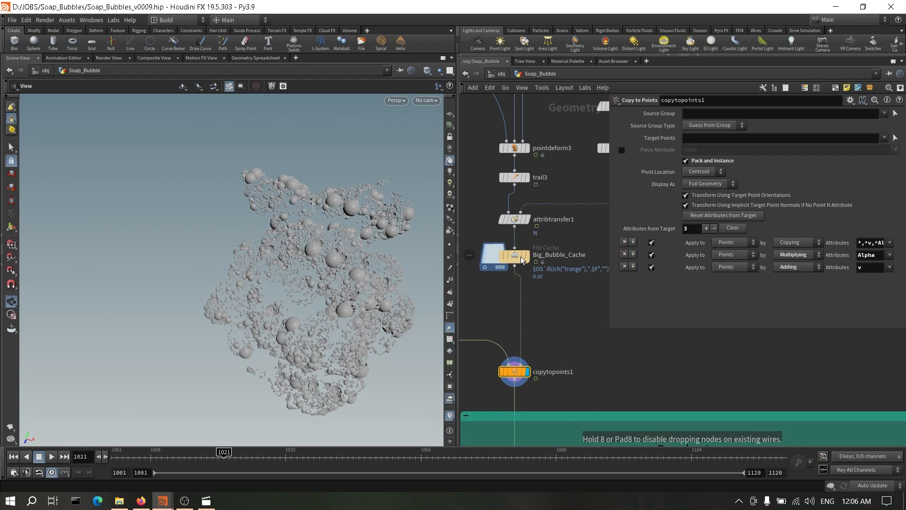
Step: Review pointdeform3's settings, and display Big_Bubble_Cache while scrubbing the timeline to frame 1024 to check the cached points
{"action": "middle_click_drag", "start_coordinate": [500, 164], "coordinate": [511, 186]}
{"action": "left_click", "coordinate": [530, 170]}
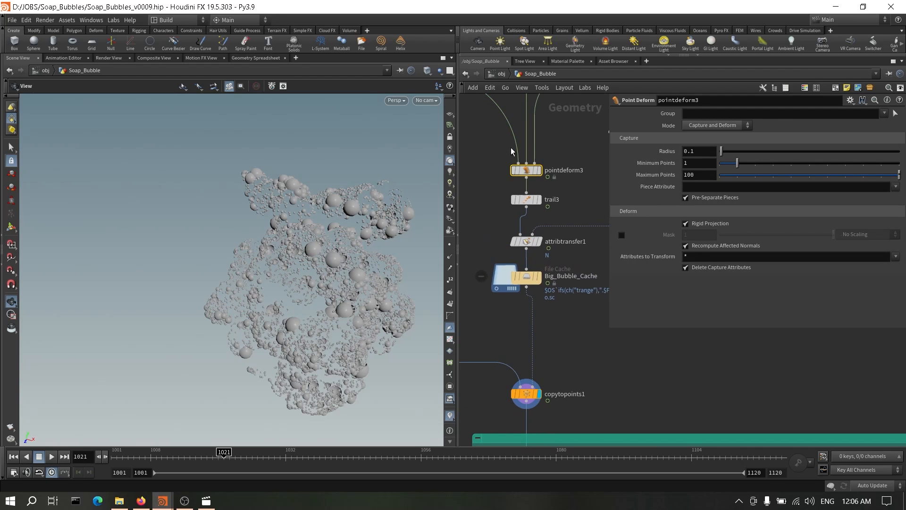
{"action": "left_click", "coordinate": [540, 276]}
{"action": "left_click", "coordinate": [527, 278]}
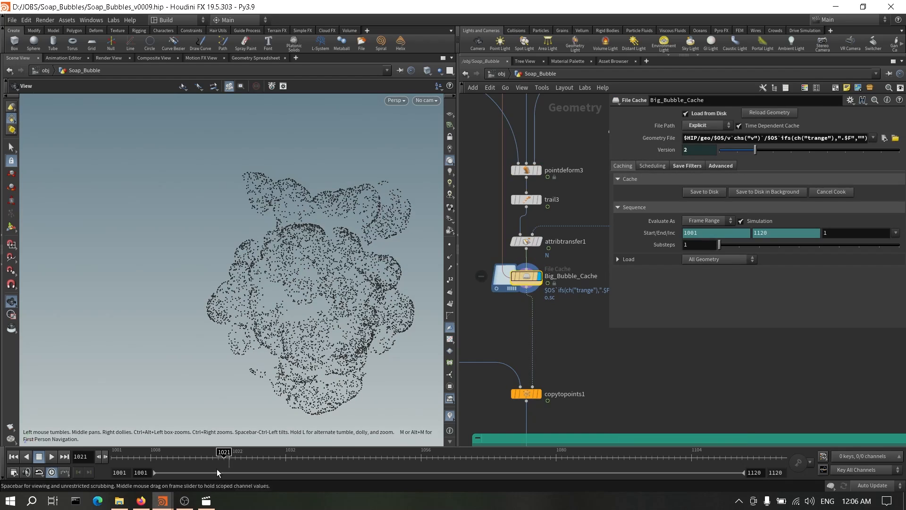
{"action": "left_click_drag", "start_coordinate": [212, 451], "coordinate": [241, 453]}
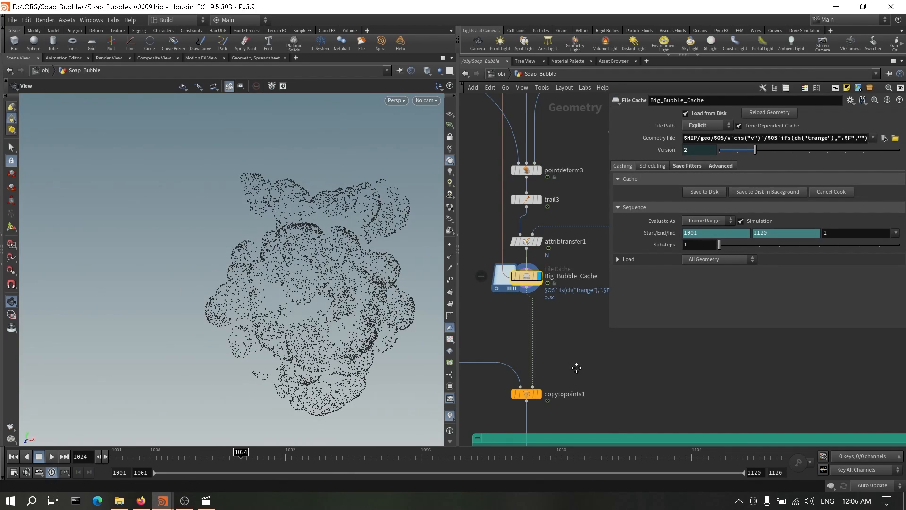
Step: Select and display copytopoints1, and inspect the copied bubbles up close
{"action": "middle_click_drag", "start_coordinate": [546, 395], "coordinate": [618, 368]}
{"action": "left_click", "coordinate": [610, 367]}
{"action": "left_click", "coordinate": [599, 366]}
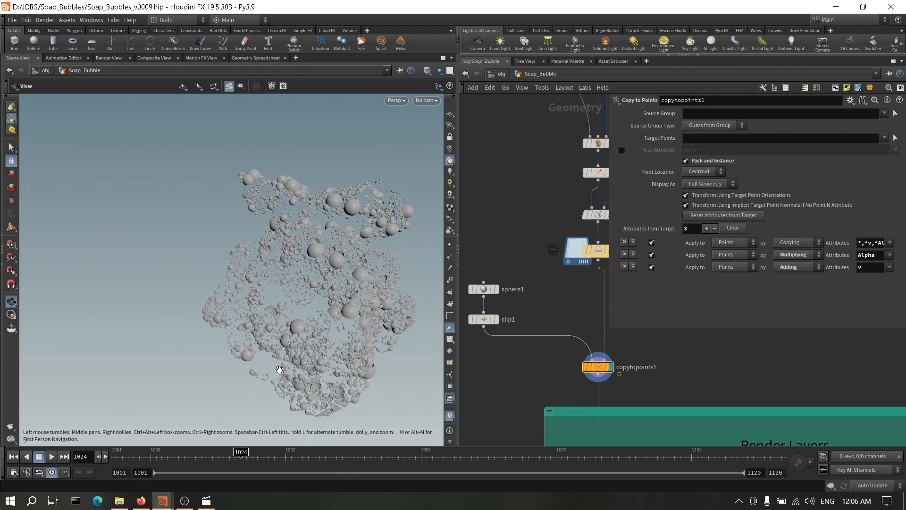
{"action": "left_click_drag", "start_coordinate": [277, 370], "coordinate": [290, 283]}
{"action": "scroll", "coordinate": [290, 284], "scroll_direction": "up", "scroll_amount": 3}
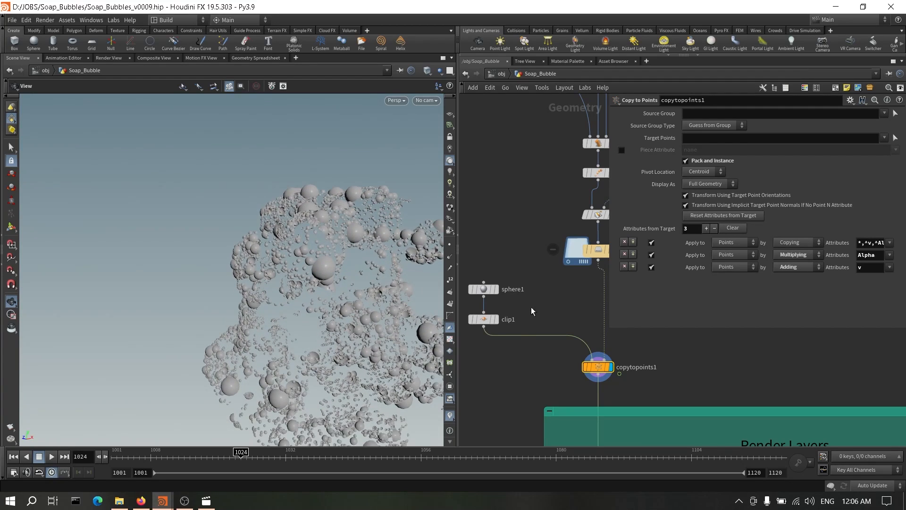
Step: Select and display sphere1, frame it in the viewport and inspect the source sphere for the bubbles
{"action": "left_click", "coordinate": [497, 289]}
{"action": "left_click", "coordinate": [484, 289]}
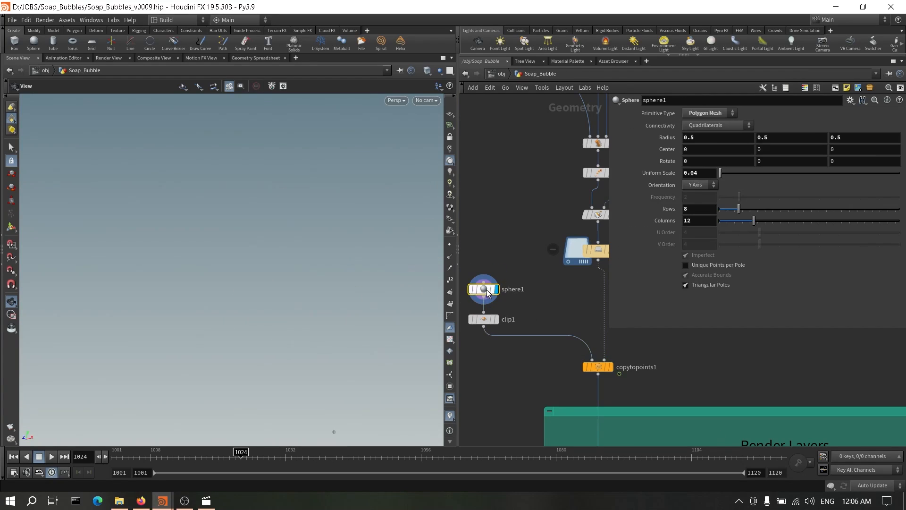
{"action": "key", "text": "space+f"}
{"action": "left_click_drag", "start_coordinate": [330, 279], "coordinate": [190, 298]}
{"action": "scroll", "coordinate": [368, 274], "scroll_direction": "down", "scroll_amount": 2}
{"action": "scroll", "coordinate": [368, 274], "scroll_direction": "down", "scroll_amount": 2}
{"action": "middle_click_drag", "start_coordinate": [368, 273], "coordinate": [340, 279]}
{"action": "scroll", "coordinate": [145, 302], "scroll_direction": "down", "scroll_amount": 2}
{"action": "key", "text": "space+f"}
{"action": "left_click_drag", "start_coordinate": [346, 277], "coordinate": [373, 320]}
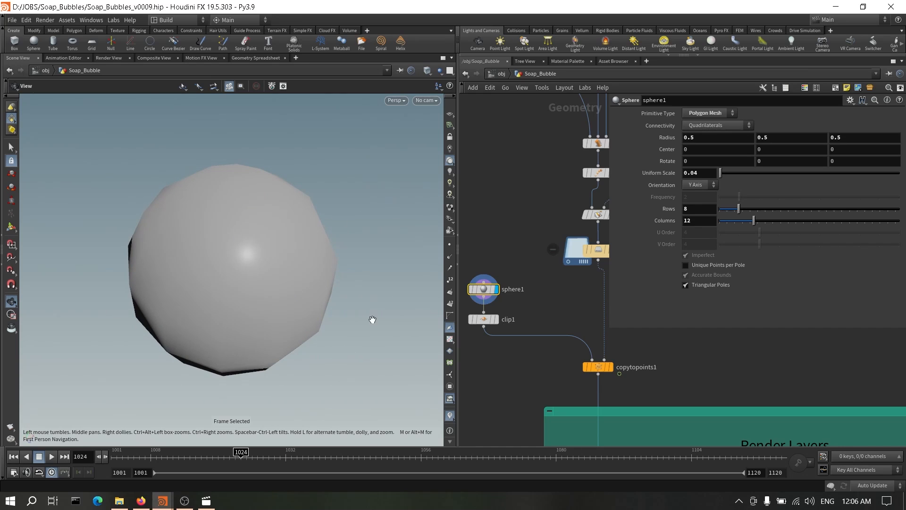
Step: Select and display clip1, and inspect the half sphere in Smooth Wire Shaded mode before returning to Smooth Shaded
{"action": "left_click", "coordinate": [496, 320]}
{"action": "left_click", "coordinate": [483, 319]}
{"action": "left_click_drag", "start_coordinate": [239, 248], "coordinate": [348, 253]}
{"action": "left_click", "coordinate": [437, 87]}
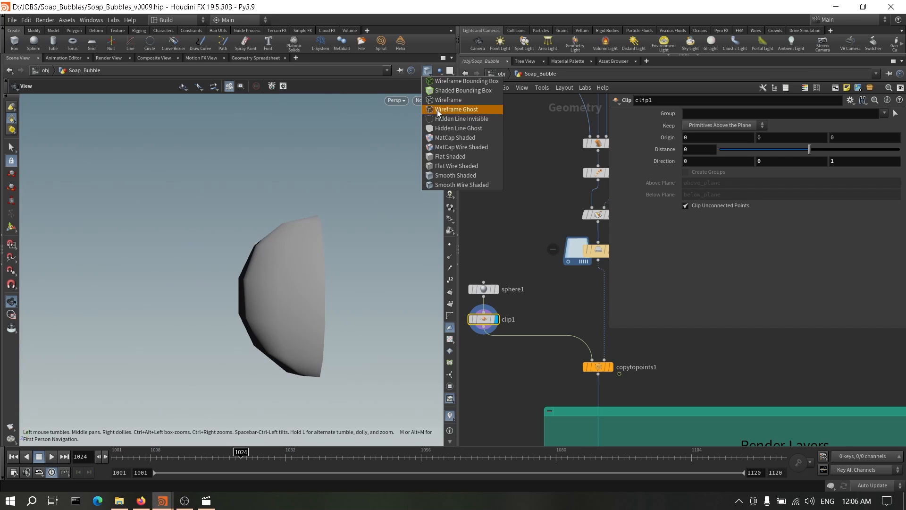
{"action": "left_click", "coordinate": [454, 182]}
{"action": "mouse_move", "coordinate": [381, 225]}
{"action": "left_mouse_down"}
{"action": "mouse_move", "coordinate": [277, 264]}
{"action": "mouse_move", "coordinate": [313, 313]}
{"action": "mouse_move", "coordinate": [384, 307]}
{"action": "mouse_move", "coordinate": [304, 229]}
{"action": "mouse_move", "coordinate": [273, 261]}
{"action": "mouse_move", "coordinate": [318, 273]}
{"action": "mouse_move", "coordinate": [340, 265]}
{"action": "left_mouse_up"}
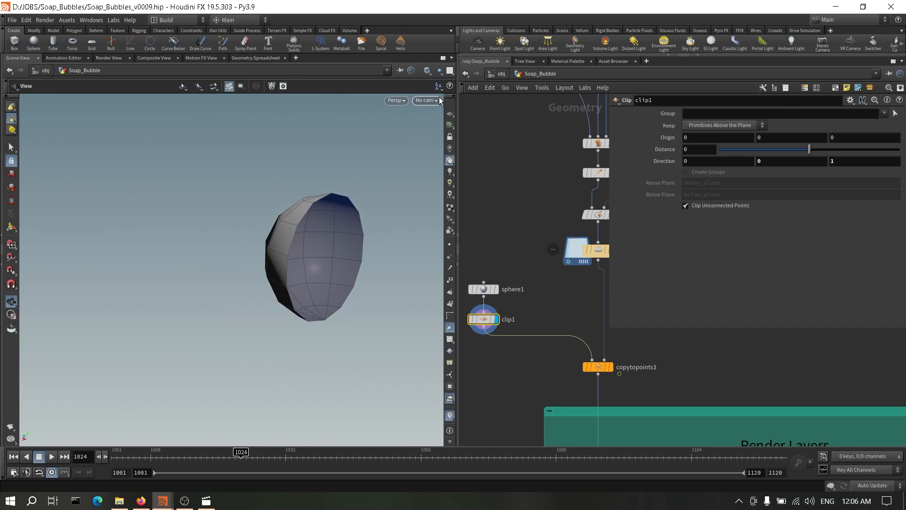
{"action": "left_click", "coordinate": [428, 70]}
{"action": "left_click", "coordinate": [453, 176]}
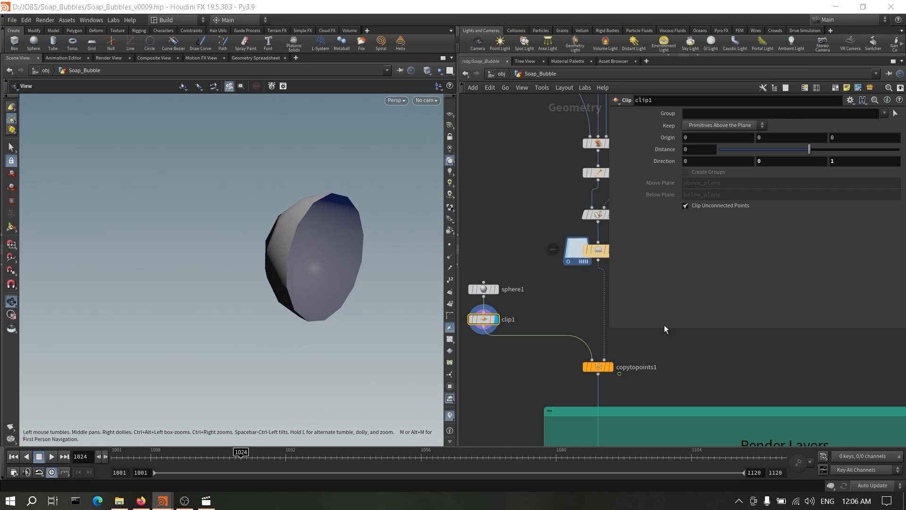
Step: Display copytopoints1 again and frame the whole foam to inspect the clipped spheres copied onto the points
{"action": "left_click", "coordinate": [610, 367]}
{"action": "left_click", "coordinate": [597, 366]}
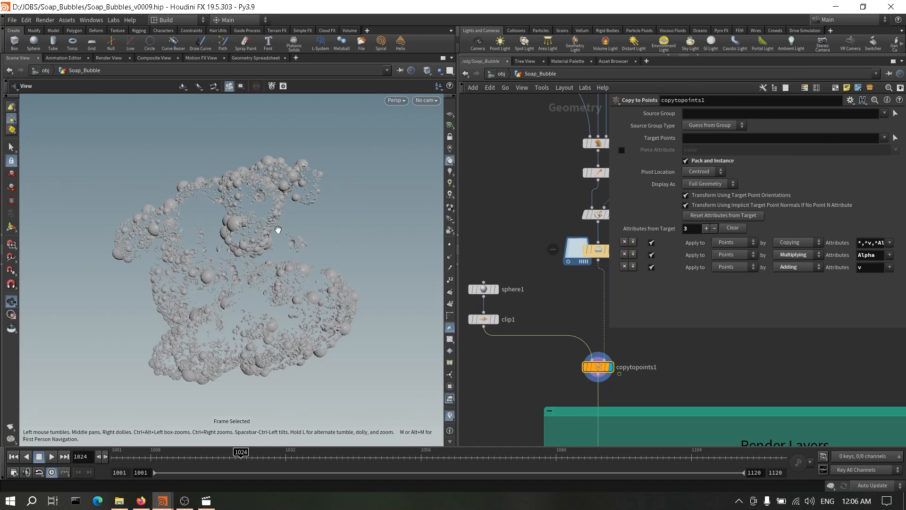
{"action": "key", "text": "f"}
{"action": "left_click_drag", "start_coordinate": [339, 275], "coordinate": [273, 308]}
{"action": "scroll", "coordinate": [273, 308], "scroll_direction": "down", "scroll_amount": 3}
{"action": "scroll", "coordinate": [680, 345], "scroll_direction": "down", "scroll_amount": 3}
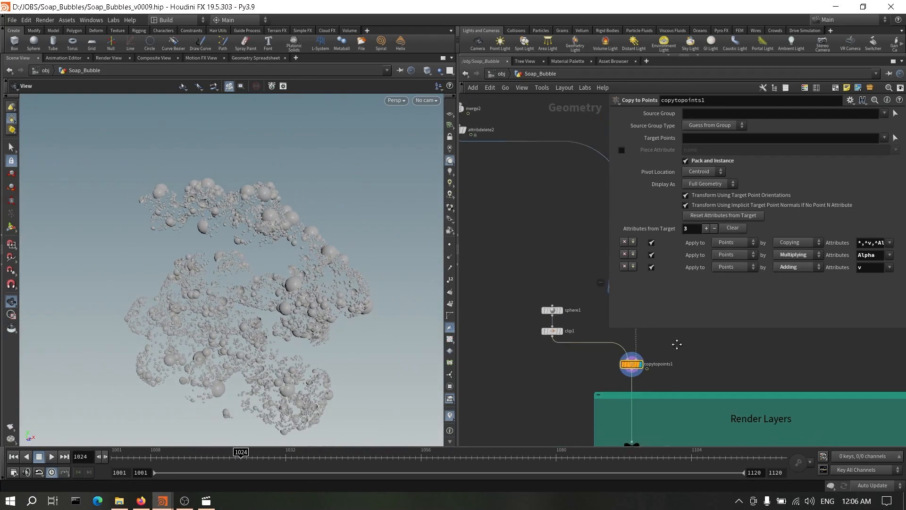
Step: Select the OUT_Big_Bubble null in the Render Layers box to review the bubble output
{"action": "middle_click_drag", "start_coordinate": [678, 344], "coordinate": [602, 294]}
{"action": "scroll", "coordinate": [577, 373], "scroll_direction": "up", "scroll_amount": 4}
{"action": "left_click", "coordinate": [554, 411]}
{"action": "scroll", "coordinate": [633, 392], "scroll_direction": "down", "scroll_amount": 5}
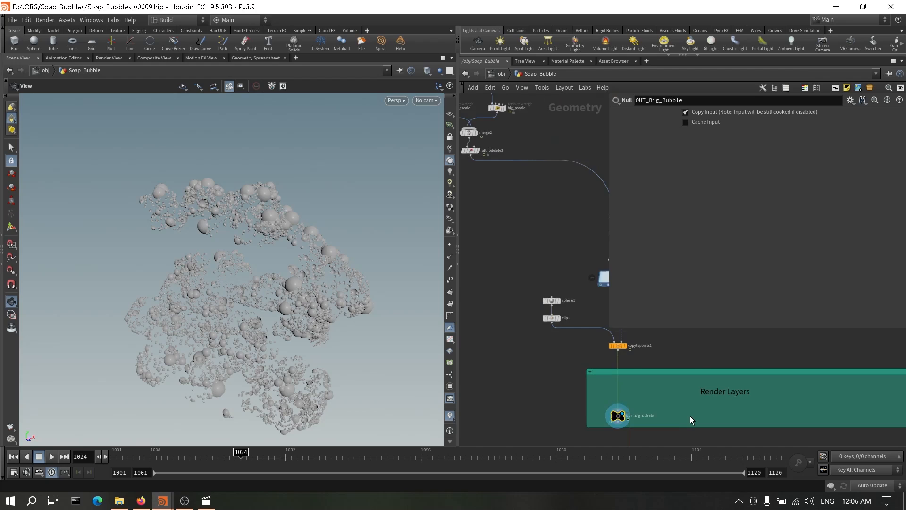
Step: Display the vis node in the Visualization box and inspect the combined soap geometry and bubbles
{"action": "scroll", "coordinate": [632, 393], "scroll_direction": "down", "scroll_amount": 4}
{"action": "middle_click_drag", "start_coordinate": [645, 404], "coordinate": [565, 268]}
{"action": "scroll", "coordinate": [574, 348], "scroll_direction": "up", "scroll_amount": 6}
{"action": "mouse_move", "coordinate": [584, 337]}
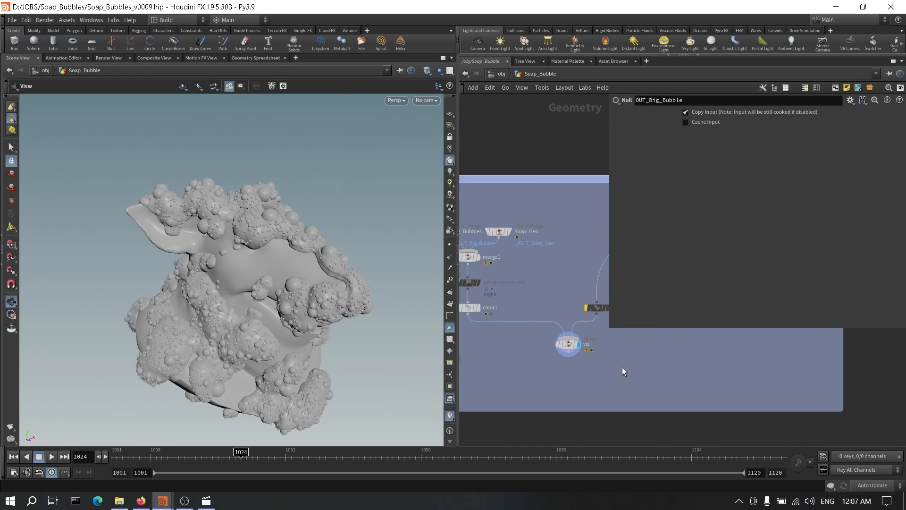
{"action": "left_click_drag", "start_coordinate": [351, 328], "coordinate": [255, 305]}
{"action": "left_click_drag", "start_coordinate": [238, 258], "coordinate": [280, 280]}
{"action": "scroll", "coordinate": [579, 251], "scroll_direction": "down", "scroll_amount": 8}
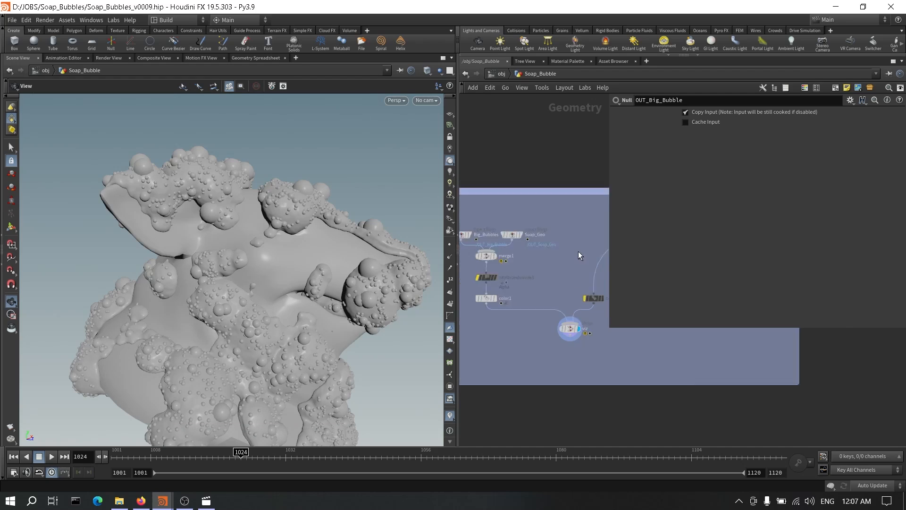
Step: Select trail4 above the soap geometry output to review its velocity settings
{"action": "middle_click_drag", "start_coordinate": [576, 250], "coordinate": [537, 366]}
{"action": "scroll", "coordinate": [559, 256], "scroll_direction": "up", "scroll_amount": 4}
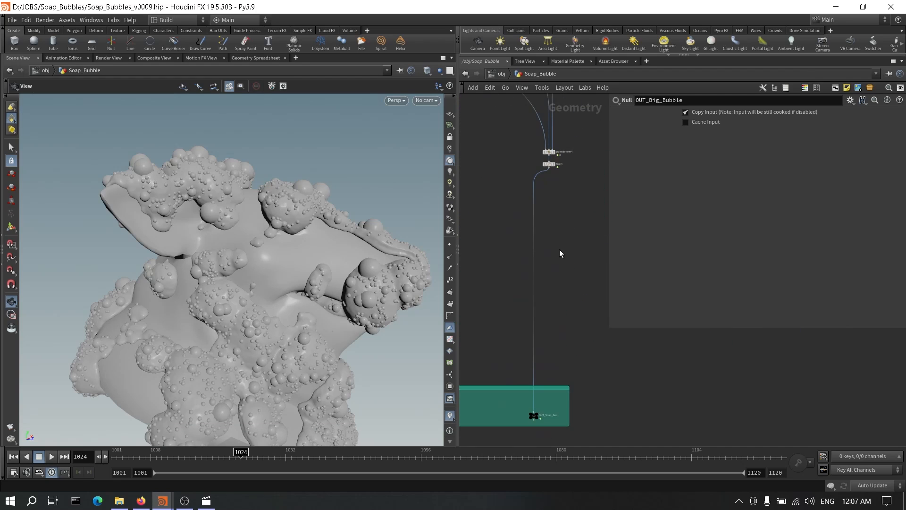
{"action": "scroll", "coordinate": [555, 248], "scroll_direction": "up", "scroll_amount": 3}
{"action": "left_click", "coordinate": [541, 188]}
{"action": "scroll", "coordinate": [558, 251], "scroll_direction": "down", "scroll_amount": 4}
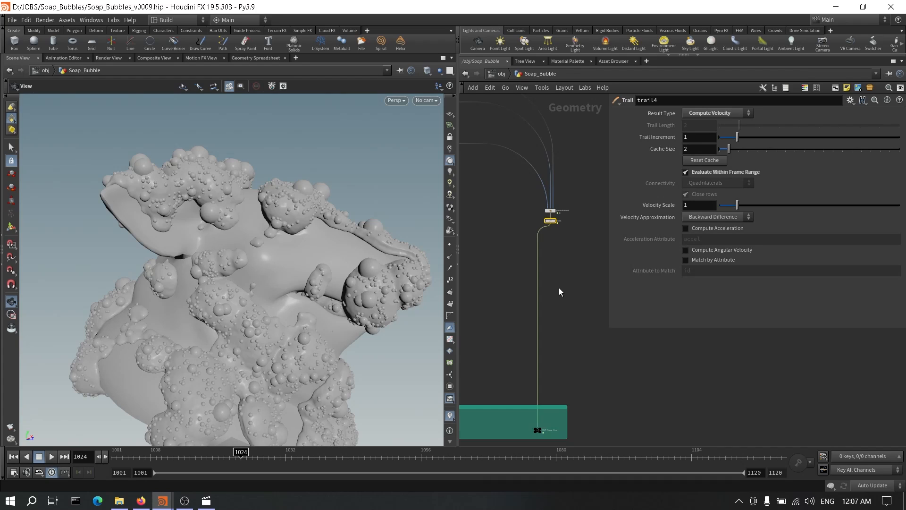
Step: Check the Visualization box once more and go up to the obj level to show the render objects
{"action": "middle_click_drag", "start_coordinate": [546, 306], "coordinate": [539, 240]}
{"action": "scroll", "coordinate": [549, 250], "scroll_direction": "down", "scroll_amount": 4}
{"action": "middle_click_drag", "start_coordinate": [499, 338], "coordinate": [521, 299]}
{"action": "middle_click_drag", "start_coordinate": [521, 300], "coordinate": [538, 198]}
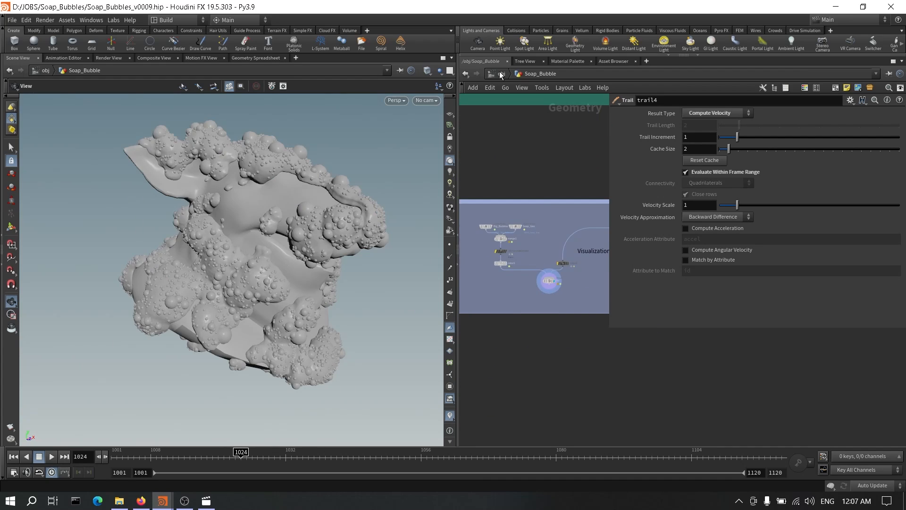
{"action": "left_click", "coordinate": [501, 74]}
{"action": "scroll", "coordinate": [544, 202], "scroll_direction": "down", "scroll_amount": 3}
{"action": "middle_click_drag", "start_coordinate": [567, 241], "coordinate": [520, 359]}
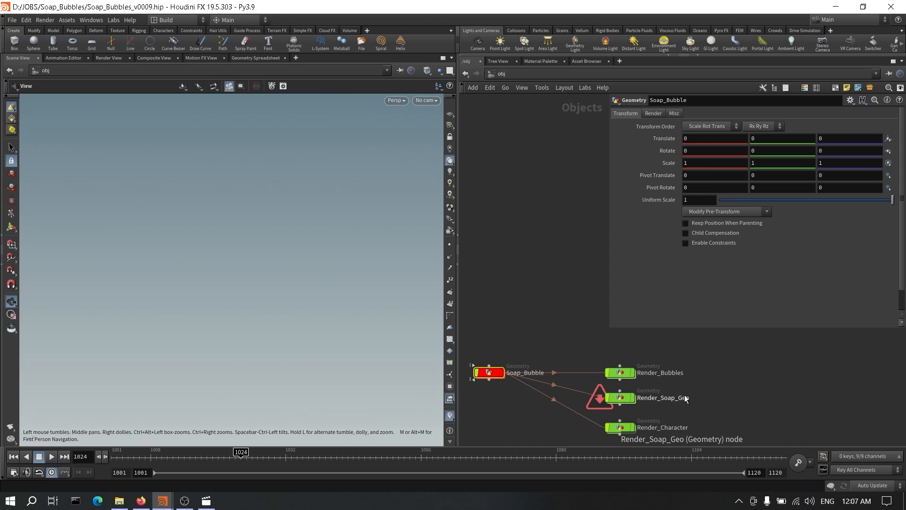
Step: Shorten the parameter area over the network, and select Render_Bubbles and Render_Soap_Geo to review their assigned materials
{"action": "left_click_drag", "start_coordinate": [711, 329], "coordinate": [712, 249]}
{"action": "middle_click_drag", "start_coordinate": [713, 353], "coordinate": [706, 286]}
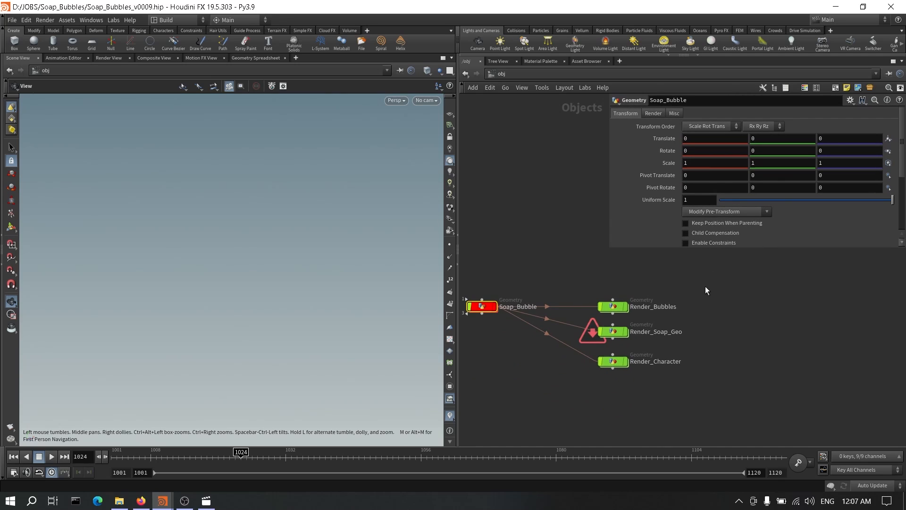
{"action": "left_click", "coordinate": [610, 307]}
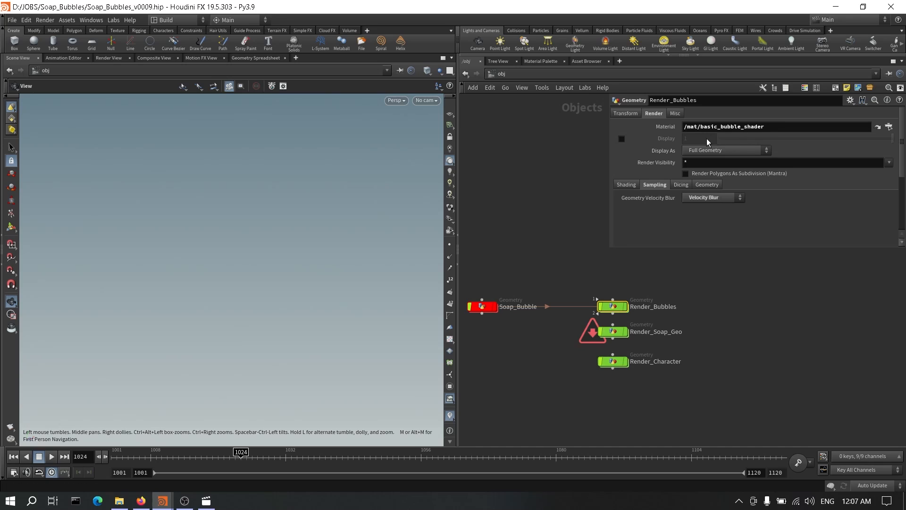
{"action": "left_click", "coordinate": [634, 332]}
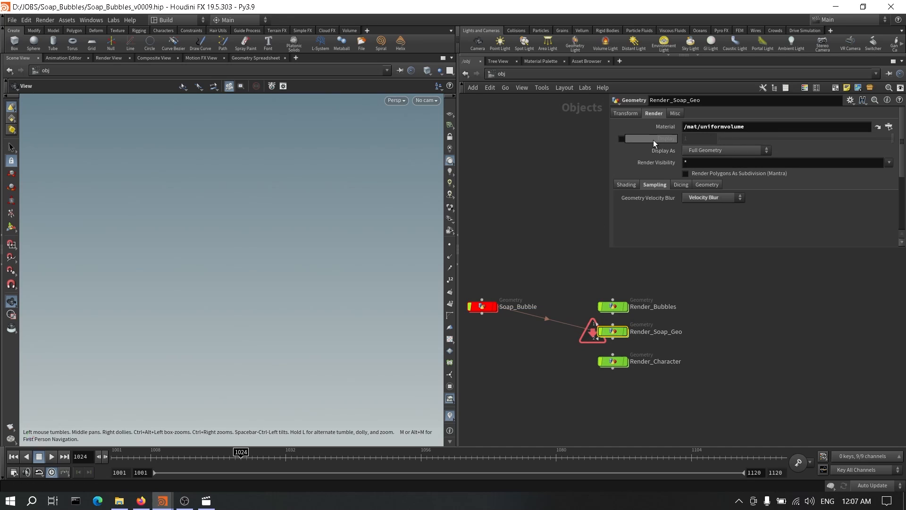
Step: Go to the uniformvolume material assigned to Render_Soap_Geo, and find its Uniform Volume source in the material palette by filtering for "uni"
{"action": "left_click", "coordinate": [878, 127]}
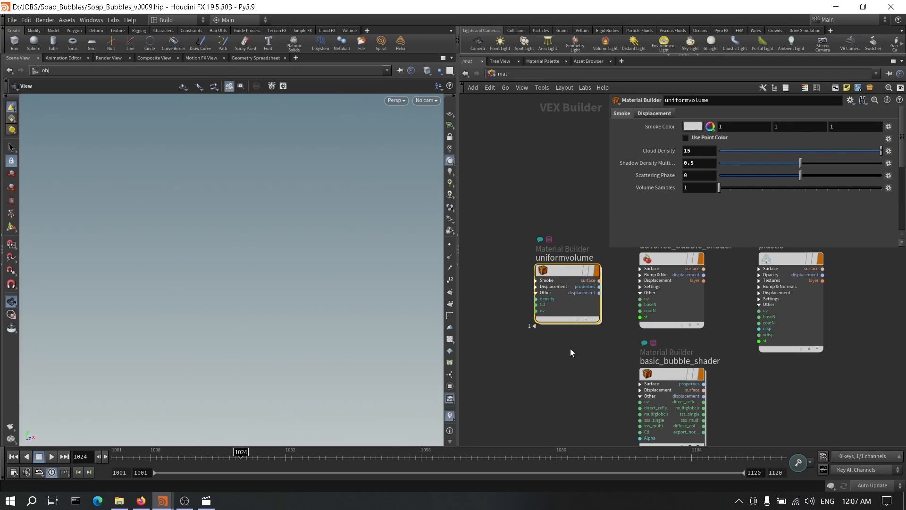
{"action": "key", "text": "alt+shift+m"}
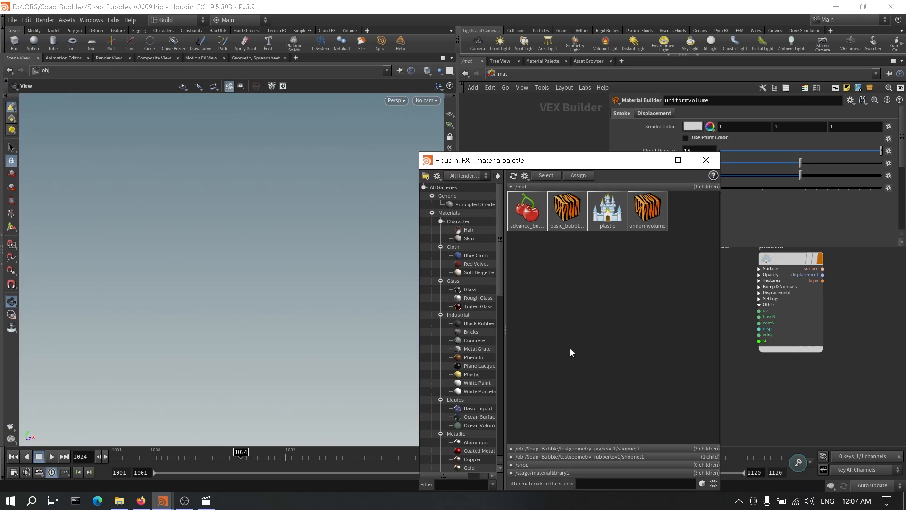
{"action": "left_click", "coordinate": [464, 483]}
{"action": "key", "text": "Return"}
{"action": "left_click", "coordinate": [474, 204]}
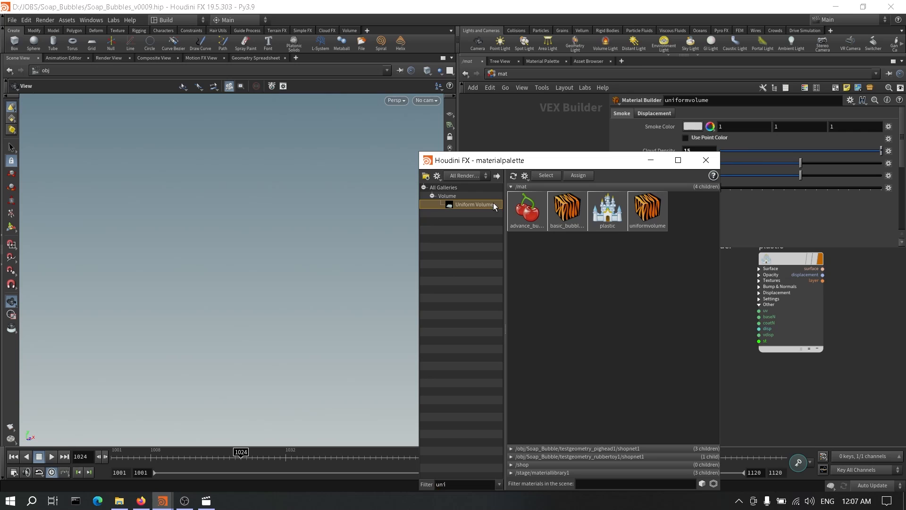
{"action": "left_click_drag", "start_coordinate": [624, 166], "coordinate": [402, 165]}
{"action": "left_click", "coordinate": [482, 159]}
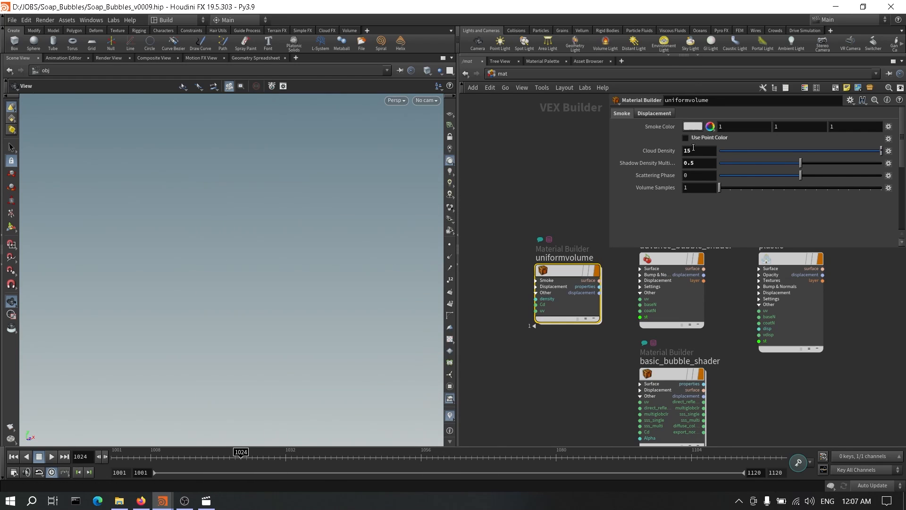
Step: Review the Smoke and Displacement parameters of uniformvolume, and go inside the material's network
{"action": "left_click", "coordinate": [683, 163]}
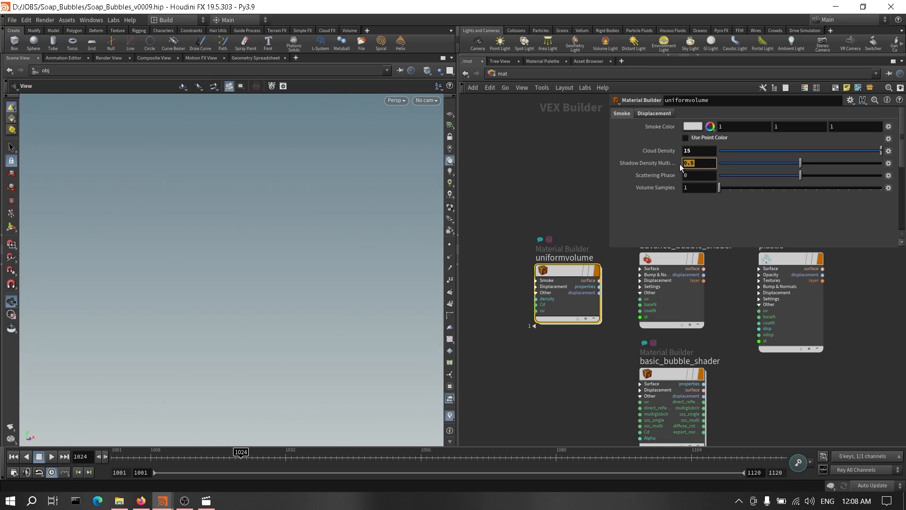
{"action": "left_click", "coordinate": [536, 207]}
{"action": "middle_click_drag", "start_coordinate": [536, 207], "coordinate": [510, 181]}
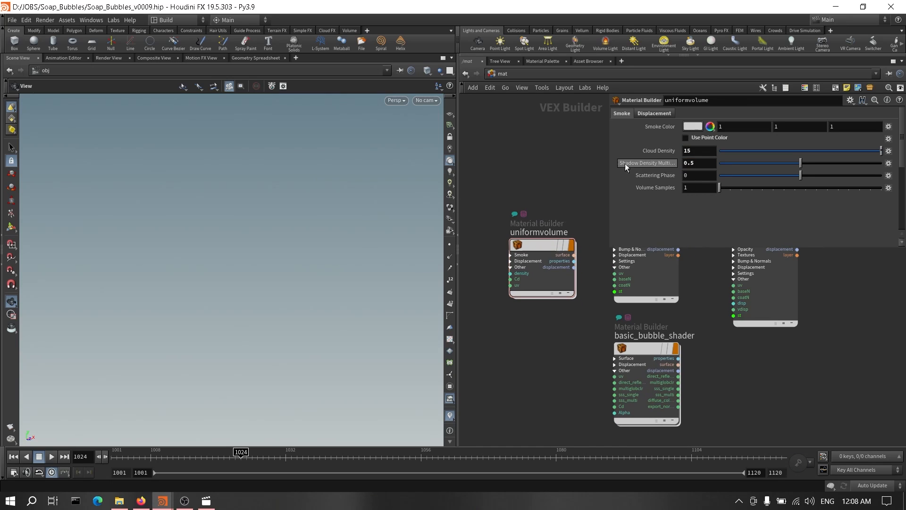
{"action": "left_click", "coordinate": [650, 115]}
{"action": "scroll", "coordinate": [730, 182], "scroll_direction": "down", "scroll_amount": 5}
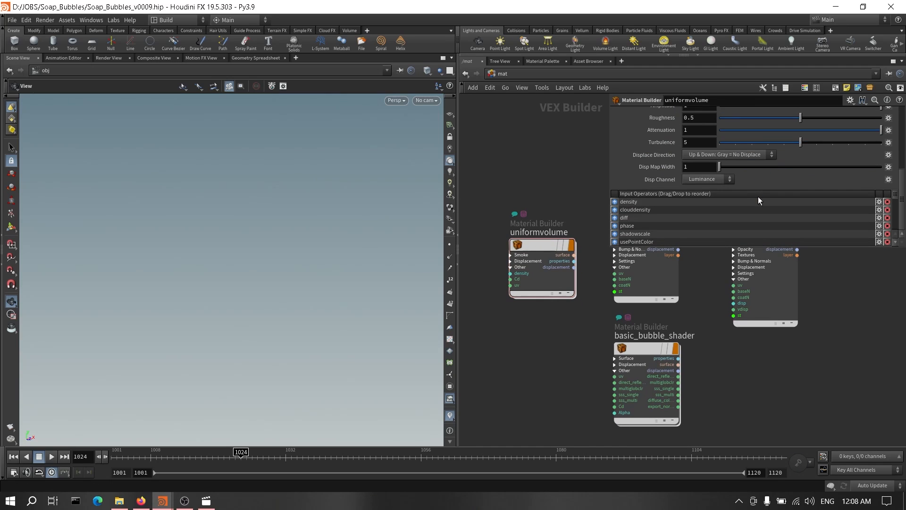
{"action": "scroll", "coordinate": [708, 180], "scroll_direction": "up", "scroll_amount": 5}
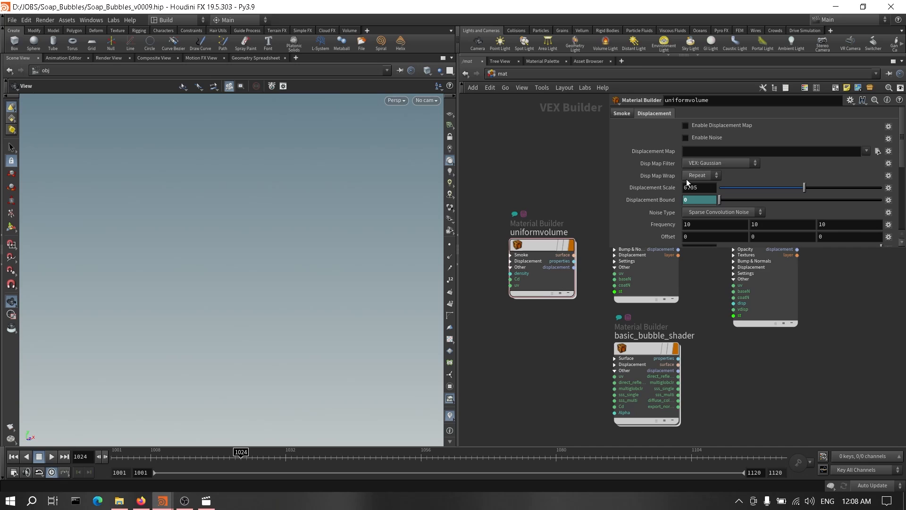
{"action": "left_click", "coordinate": [623, 112]}
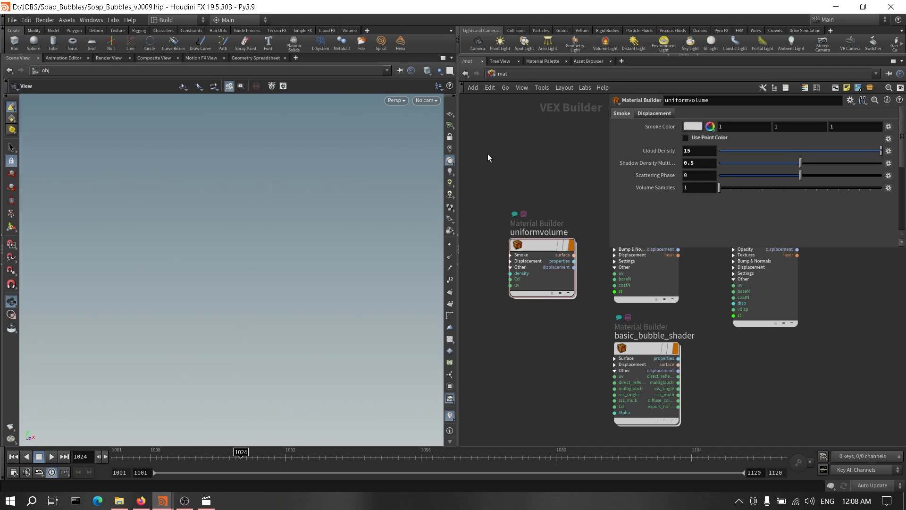
{"action": "double_click", "coordinate": [535, 249]}
Step: Switch to the video player, scrub the SlampComp render forward to examine the foam texture, and return to Houdini
{"action": "left_click", "coordinate": [206, 500]}
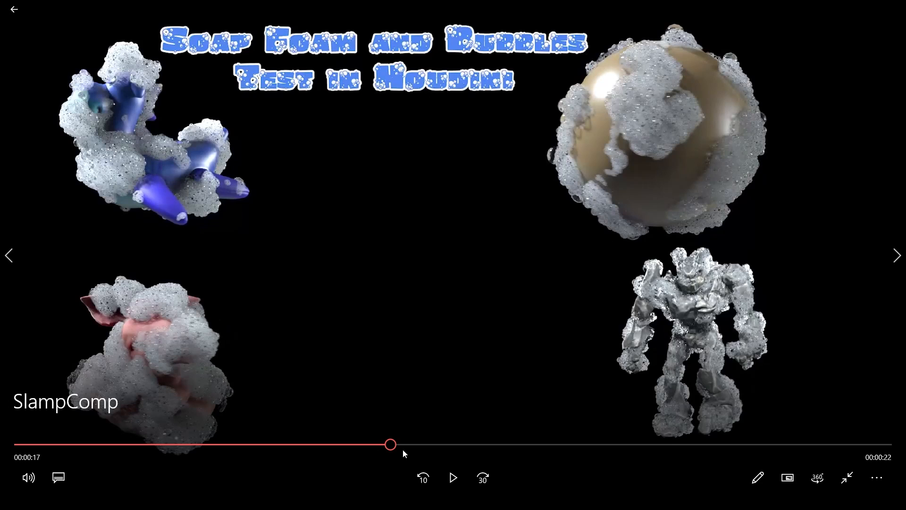
{"action": "left_click_drag", "start_coordinate": [403, 449], "coordinate": [463, 445]}
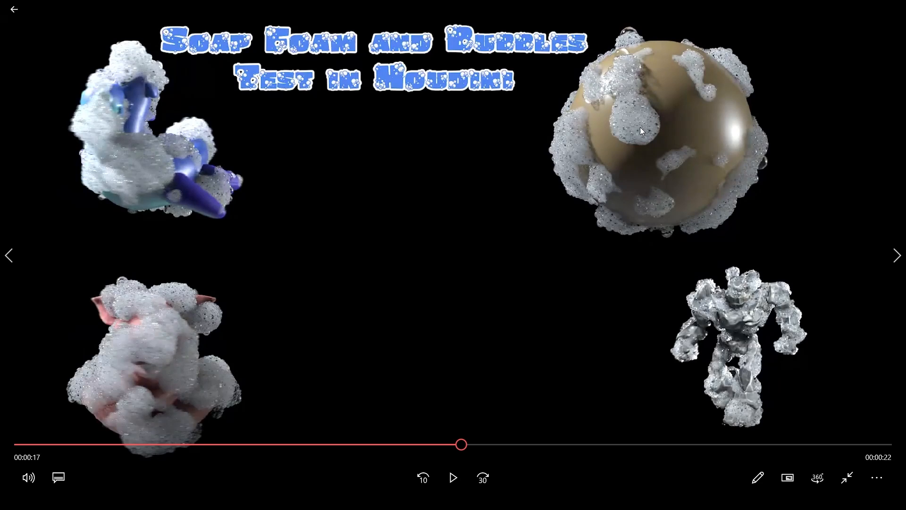
{"action": "mouse_move", "coordinate": [259, 504]}
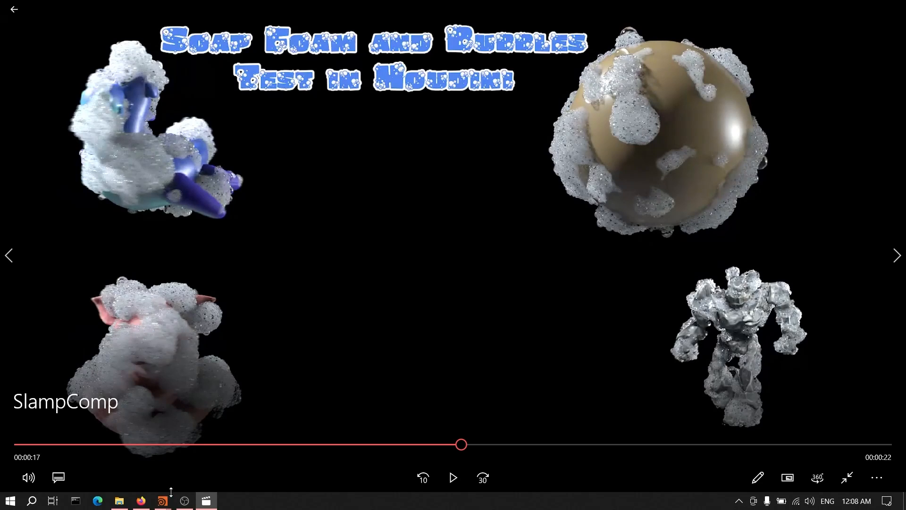
{"action": "mouse_move", "coordinate": [162, 499]}
{"action": "left_click", "coordinate": [120, 453]}
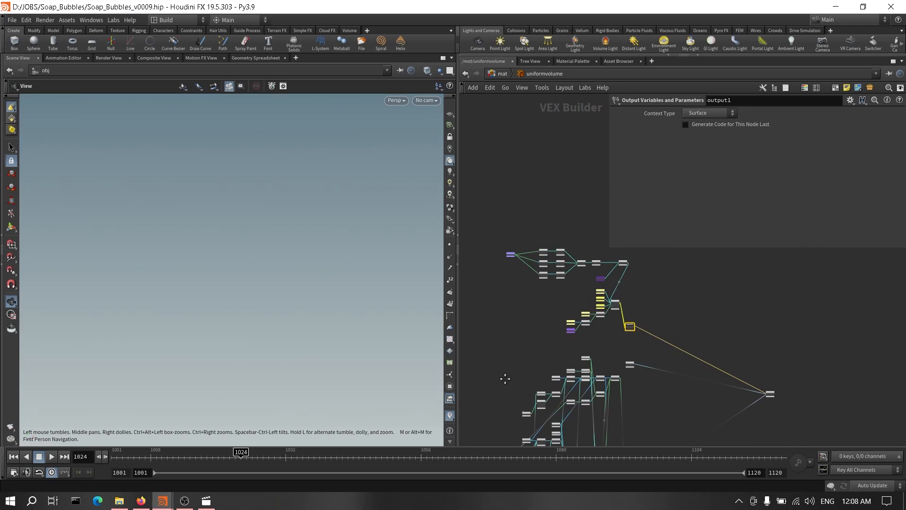
Step: Follow the density branch of the uniformvolume network back to voronoise1 and the rest bind node, and review their settings
{"action": "scroll", "coordinate": [550, 360], "scroll_direction": "up", "scroll_amount": 10}
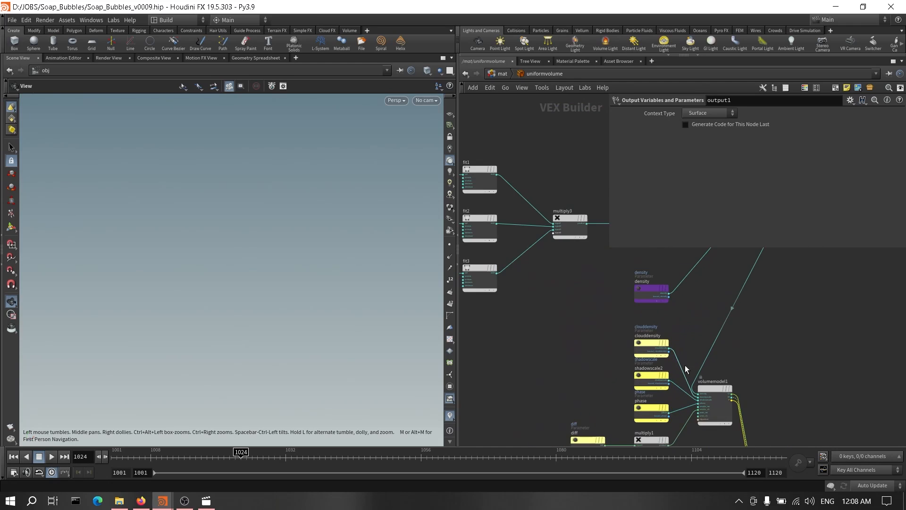
{"action": "scroll", "coordinate": [736, 375], "scroll_direction": "up", "scroll_amount": 4}
{"action": "scroll", "coordinate": [706, 327], "scroll_direction": "down", "scroll_amount": 3}
{"action": "middle_click_drag", "start_coordinate": [723, 265], "coordinate": [690, 410]}
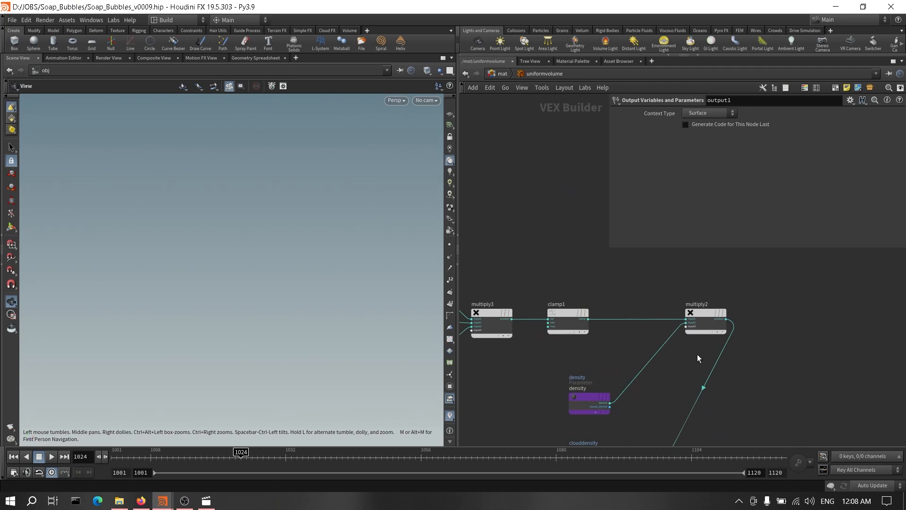
{"action": "scroll", "coordinate": [697, 354], "scroll_direction": "up", "scroll_amount": 3}
{"action": "middle_click_drag", "start_coordinate": [575, 364], "coordinate": [728, 346]}
{"action": "middle_click_drag", "start_coordinate": [574, 329], "coordinate": [823, 426]}
{"action": "middle_click_drag", "start_coordinate": [675, 349], "coordinate": [745, 340]}
{"action": "middle_click_drag", "start_coordinate": [633, 344], "coordinate": [761, 344]}
{"action": "left_click", "coordinate": [584, 257]}
{"action": "middle_click_drag", "start_coordinate": [515, 278], "coordinate": [623, 273]}
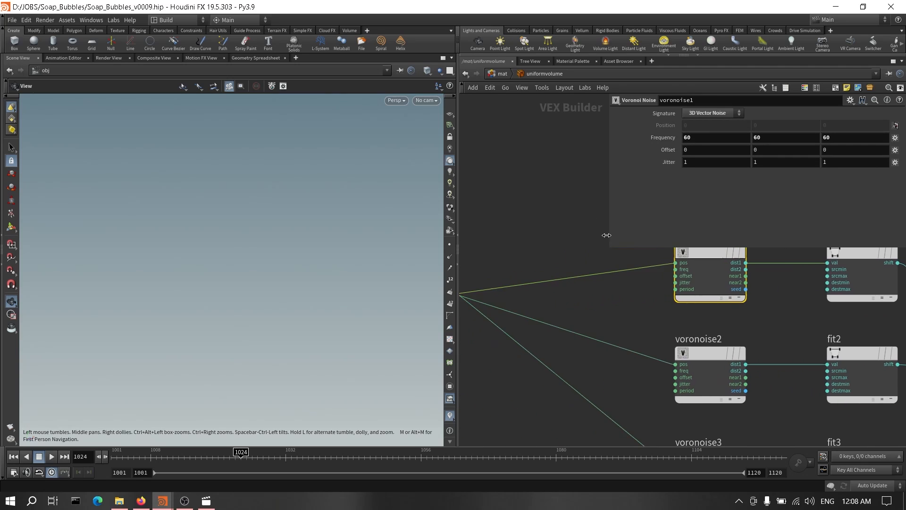
{"action": "middle_click_drag", "start_coordinate": [476, 248], "coordinate": [600, 254]}
{"action": "left_click", "coordinate": [538, 302]}
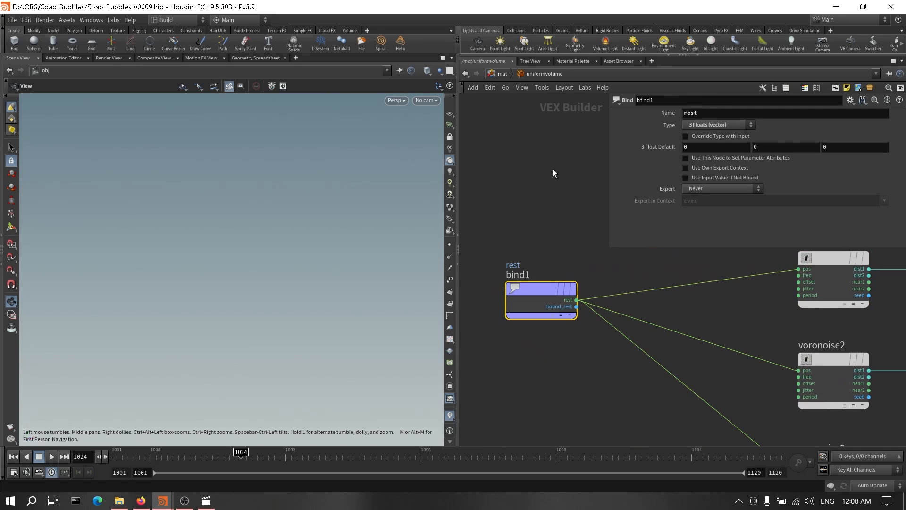
Step: Select voronoise1, voronoise2 and voronoise3 one after another to compare their frequency settings
{"action": "middle_click_drag", "start_coordinate": [616, 267], "coordinate": [596, 292]}
{"action": "middle_click_drag", "start_coordinate": [699, 282], "coordinate": [511, 287]}
{"action": "left_click", "coordinate": [624, 294]}
{"action": "middle_click_drag", "start_coordinate": [690, 366], "coordinate": [662, 307]}
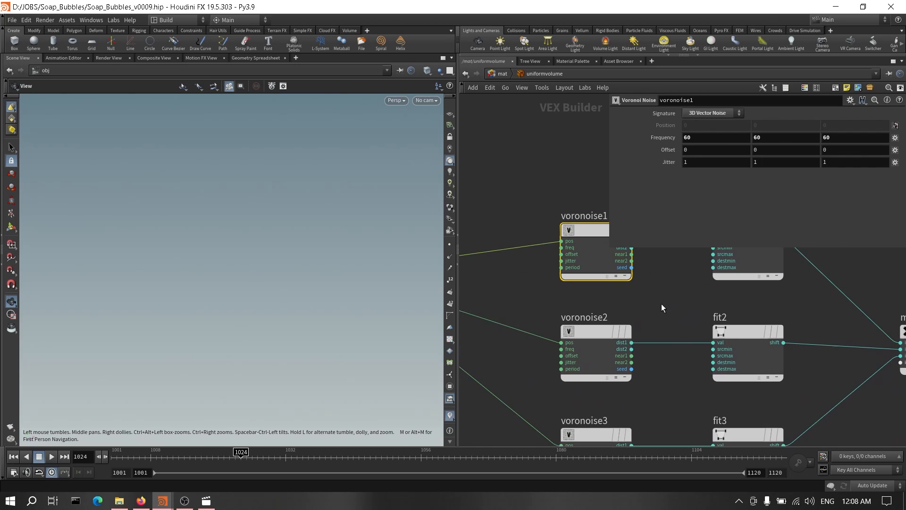
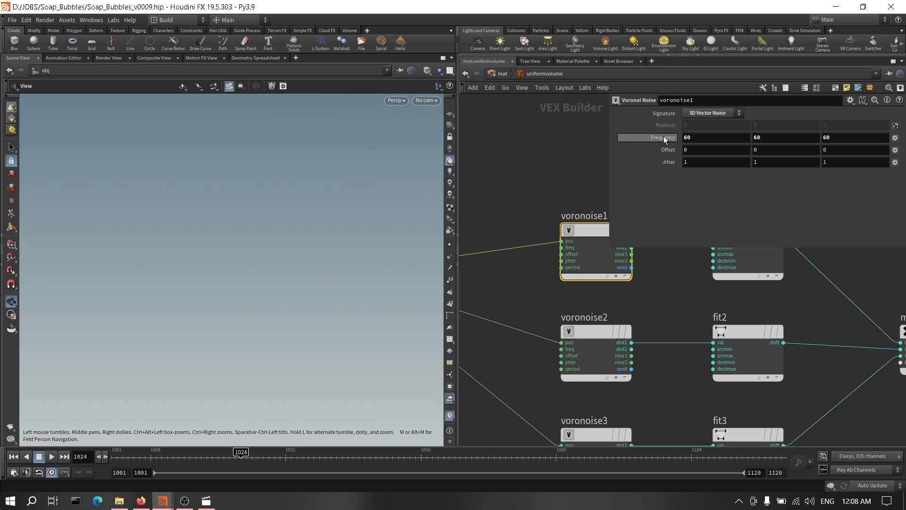
{"action": "scroll", "coordinate": [661, 279], "scroll_direction": "down", "scroll_amount": 3}
{"action": "middle_click_drag", "start_coordinate": [662, 283], "coordinate": [606, 272]}
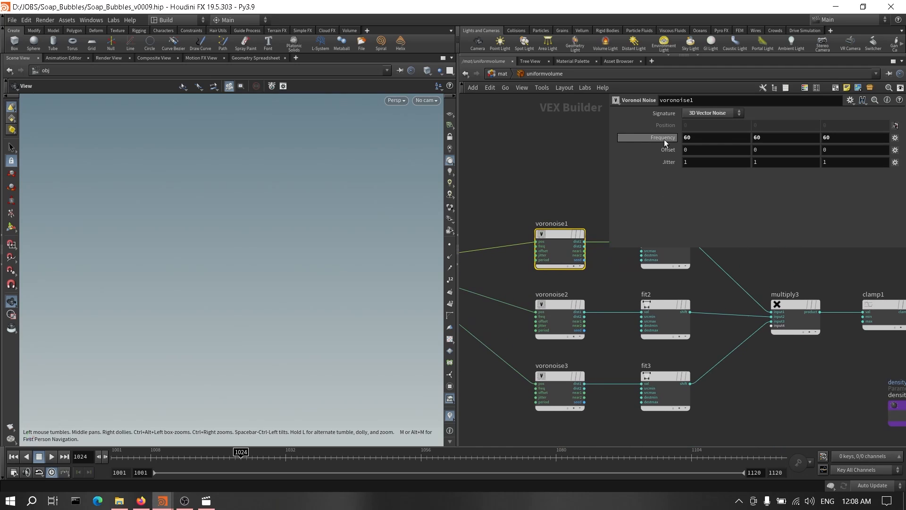
{"action": "left_click", "coordinate": [583, 302]}
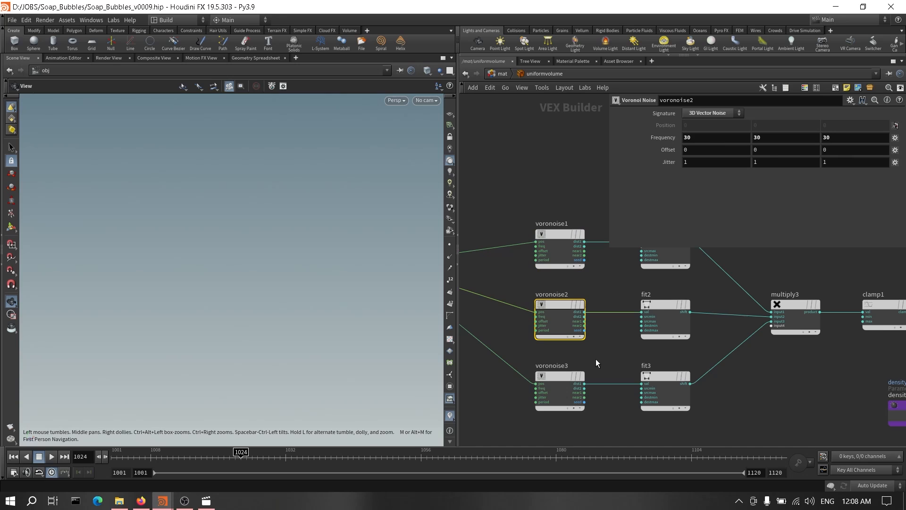
{"action": "left_click", "coordinate": [578, 376]}
Step: Enclose the rest bind, Voronoi noise, fit, multiply, clamp and density nodes in a network box
{"action": "scroll", "coordinate": [580, 274], "scroll_direction": "down", "scroll_amount": 8}
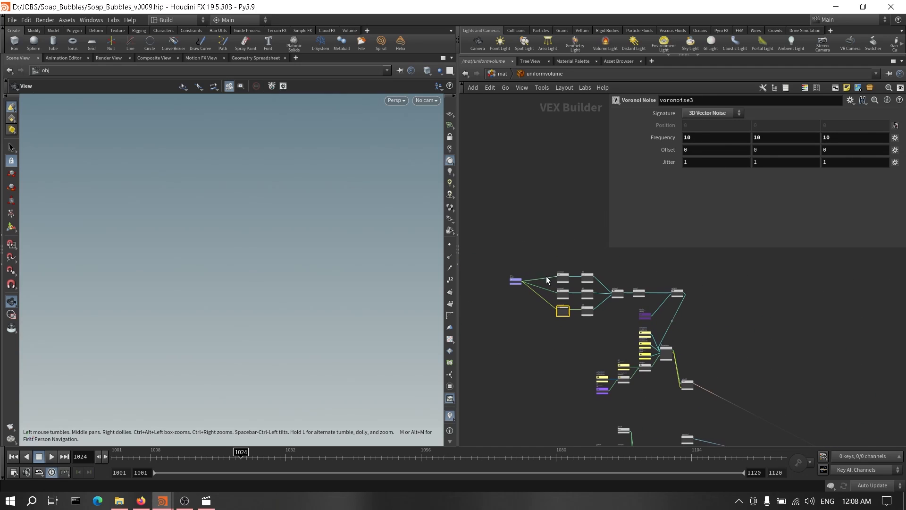
{"action": "left_click_drag", "start_coordinate": [500, 265], "coordinate": [705, 319]}
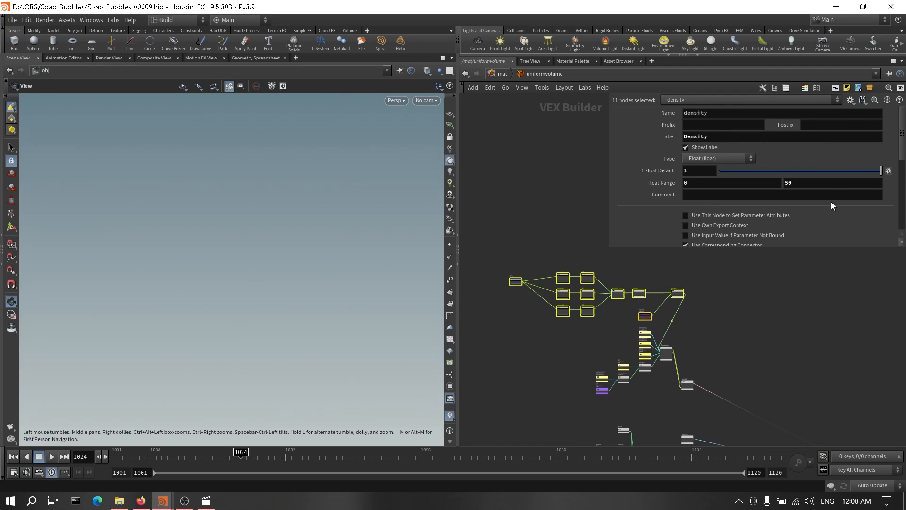
{"action": "left_click", "coordinate": [834, 91]}
{"action": "scroll", "coordinate": [728, 304], "scroll_direction": "up", "scroll_amount": 3}
{"action": "left_click", "coordinate": [713, 322]}
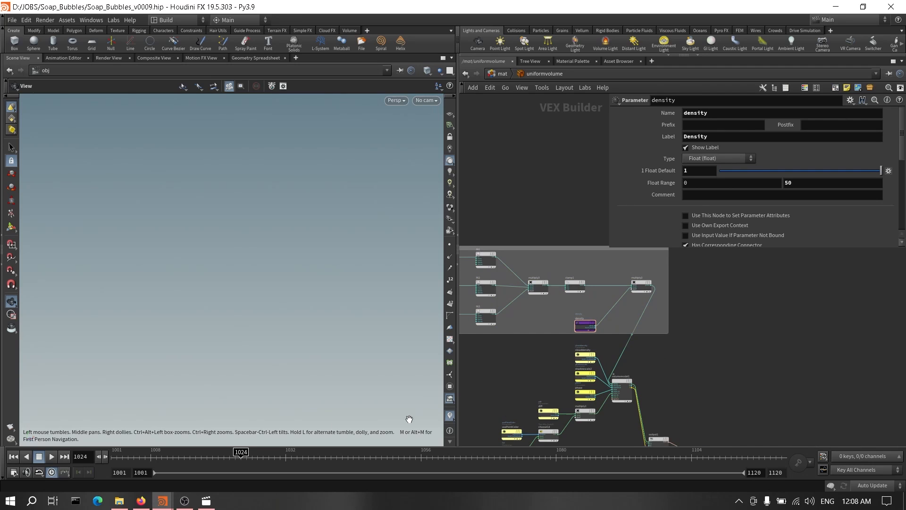
Step: Switch to the video player, play a short part of the SlampComp render, pause it, and return to Houdini
{"action": "left_click", "coordinate": [207, 501]}
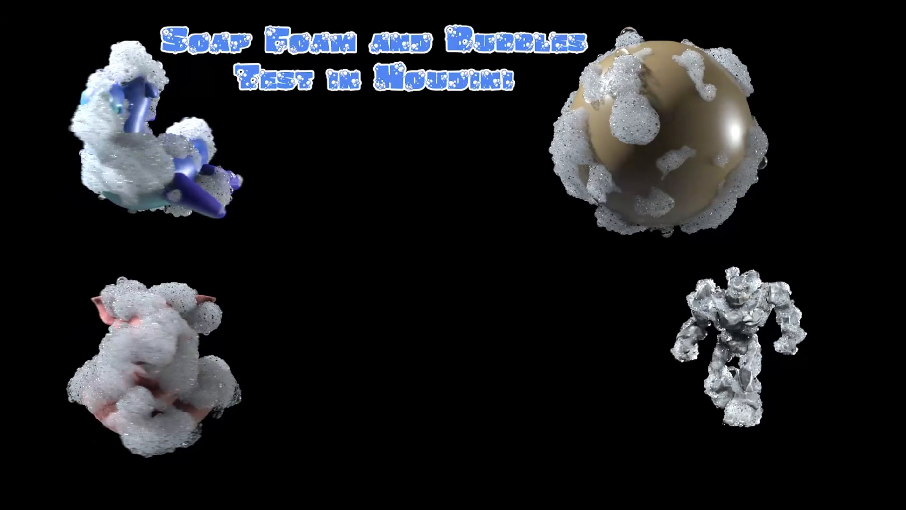
{"action": "left_click", "coordinate": [454, 480]}
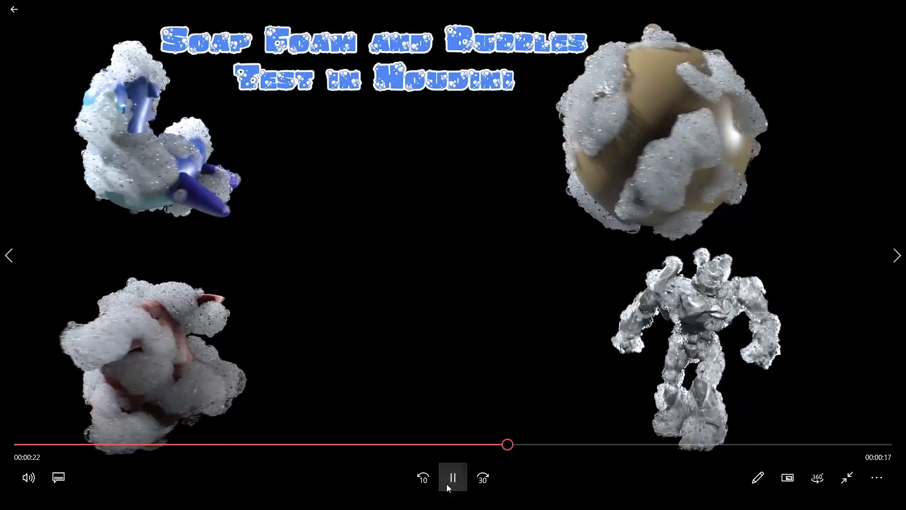
{"action": "left_click", "coordinate": [454, 478]}
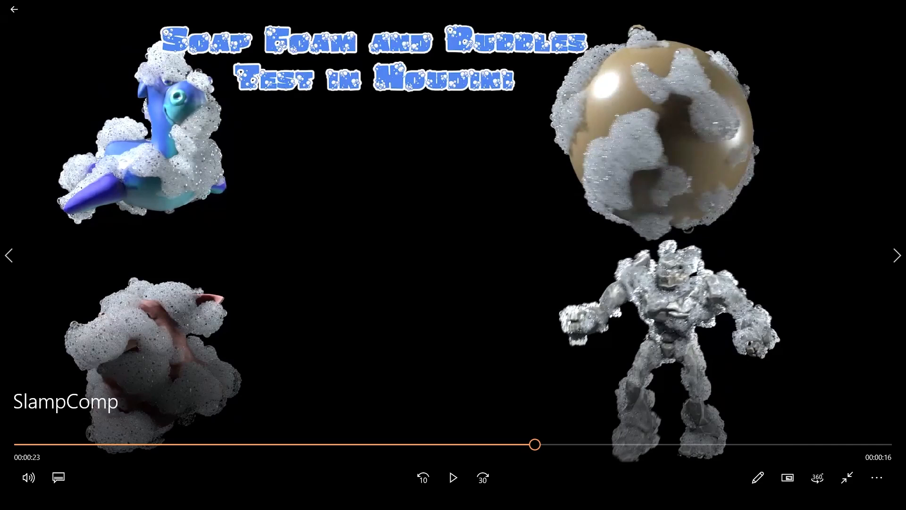
{"action": "mouse_move", "coordinate": [162, 501]}
{"action": "left_click", "coordinate": [110, 448]}
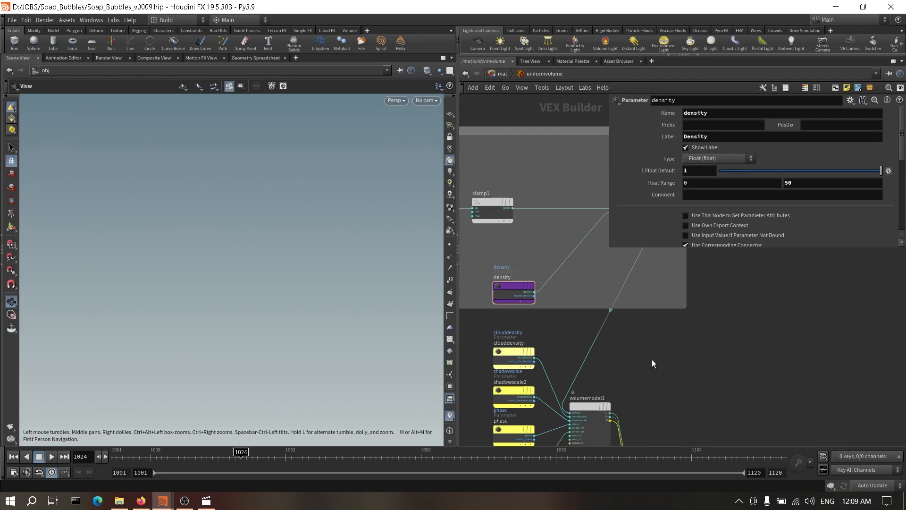
Step: Look over the boxed noise nodes, go back up to the mat level, and select basic_bubble_shader to review its parameters
{"action": "middle_click_drag", "start_coordinate": [630, 356], "coordinate": [654, 345]}
{"action": "middle_click_drag", "start_coordinate": [482, 238], "coordinate": [657, 349]}
{"action": "scroll", "coordinate": [519, 226], "scroll_direction": "down", "scroll_amount": 3}
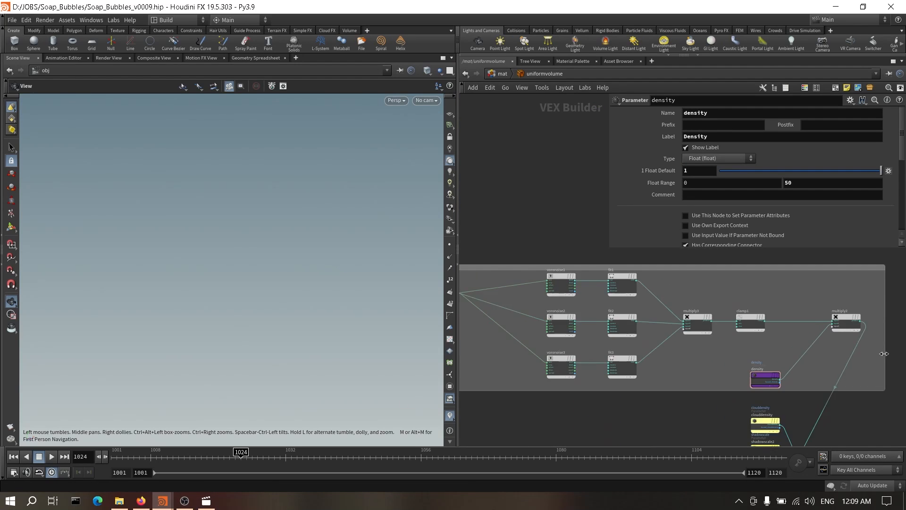
{"action": "left_click", "coordinate": [503, 73]}
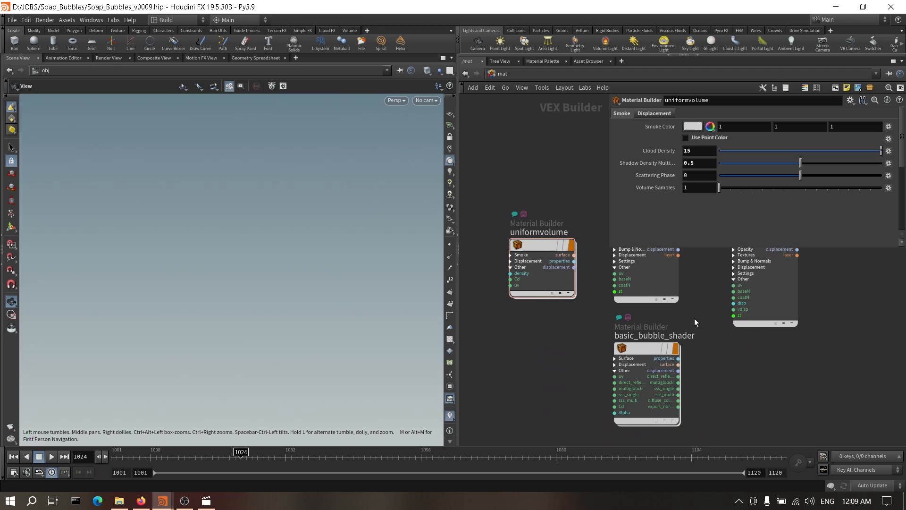
{"action": "left_click_drag", "start_coordinate": [683, 382], "coordinate": [675, 381]}
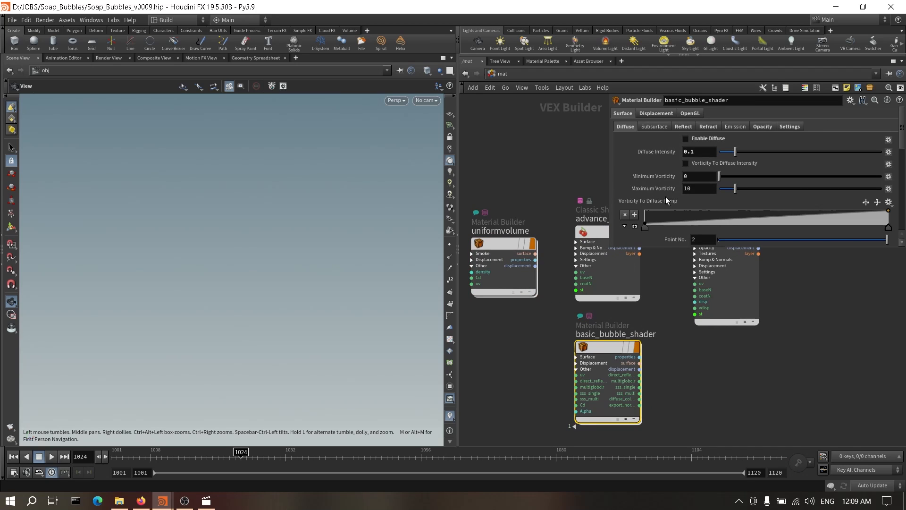
Step: Open the material palette, filter for "glass", select the Glass material, and place the palette beside the bubble shaders for comparison
{"action": "key", "text": "alt+Tab"}
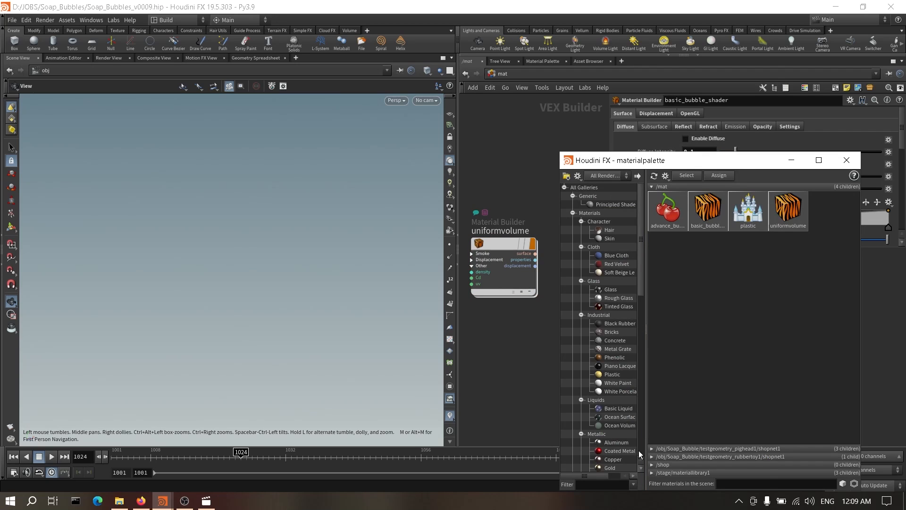
{"action": "left_click", "coordinate": [620, 481]}
{"action": "type", "text": "glass"}
{"action": "key", "text": "Return"}
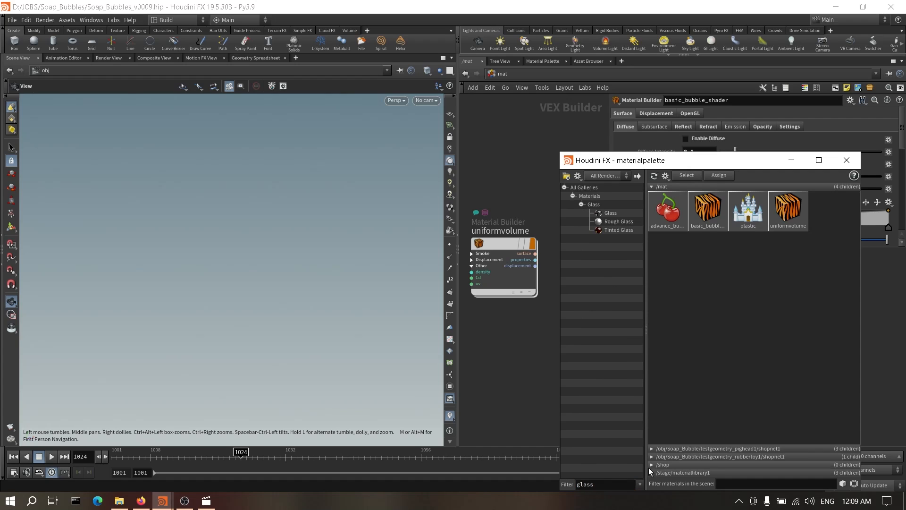
{"action": "left_click", "coordinate": [618, 212]}
{"action": "left_click_drag", "start_coordinate": [767, 162], "coordinate": [434, 164]}
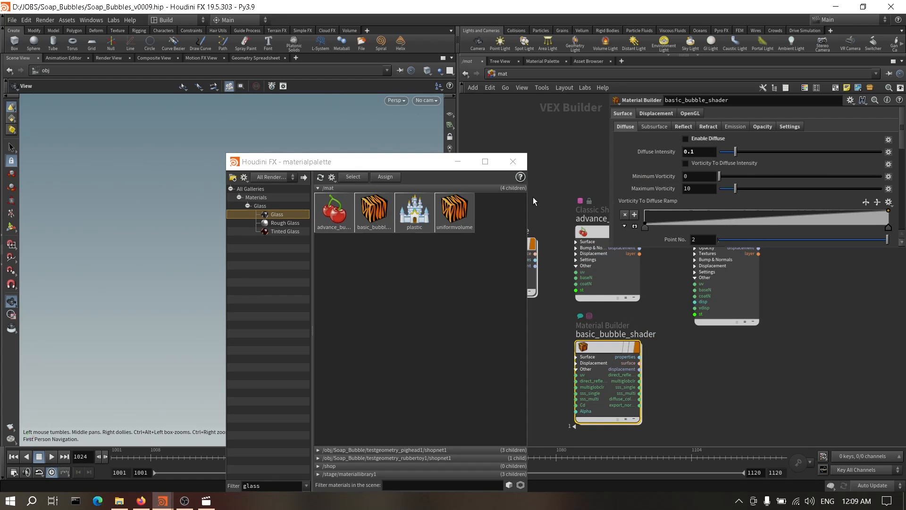
{"action": "middle_click_drag", "start_coordinate": [650, 314], "coordinate": [649, 383]}
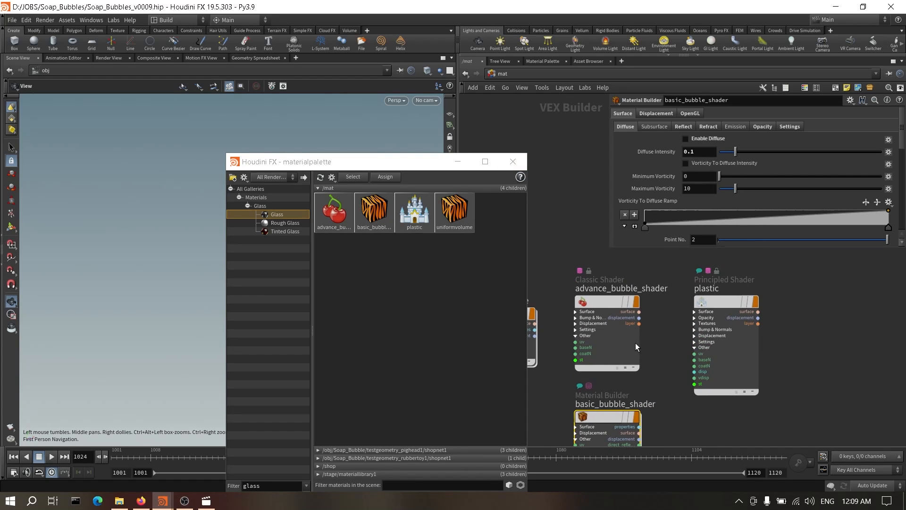
Step: Select advance_bubble_shader to show its parameters and close the material palette
{"action": "left_click", "coordinate": [603, 315]}
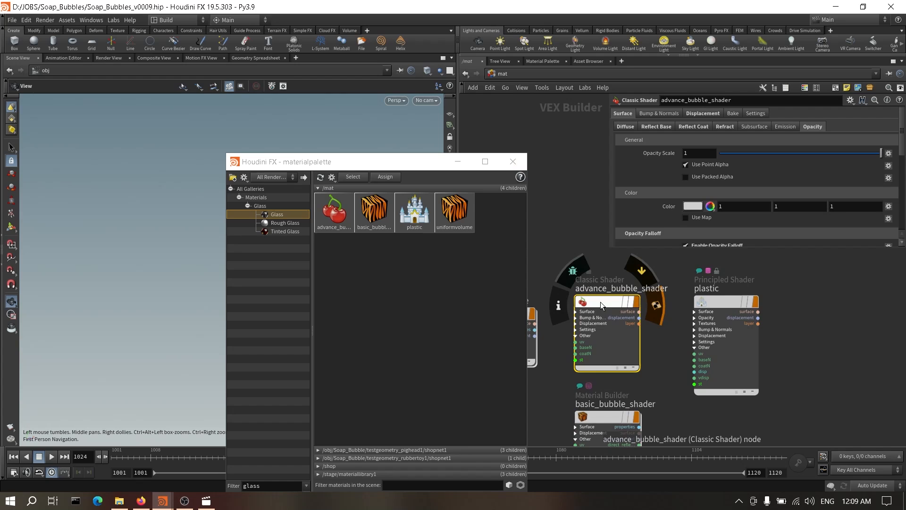
{"action": "left_click", "coordinate": [518, 161]}
Step: Add a Classic Shader node above the existing materials in the mat network
{"action": "key", "text": "Tab"}
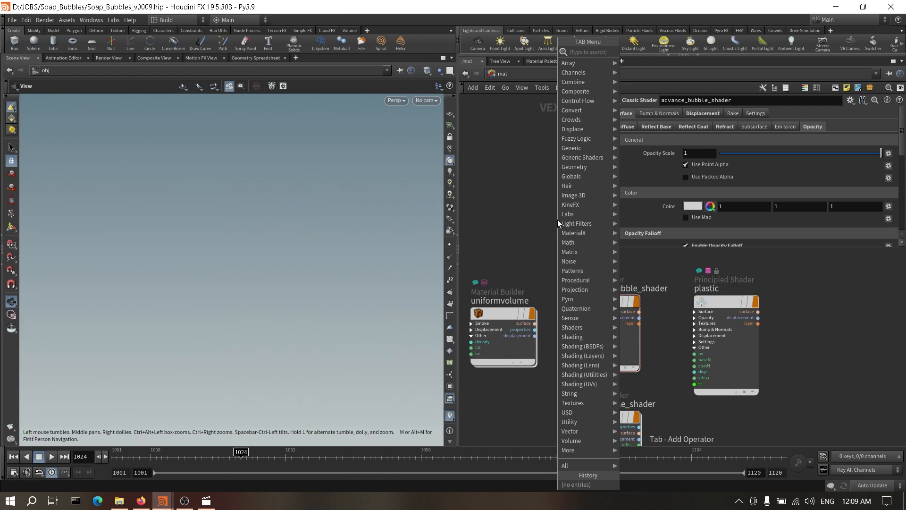
{"action": "type", "text": "cla"}
{"action": "key", "text": "Down"}
{"action": "key", "text": "Down"}
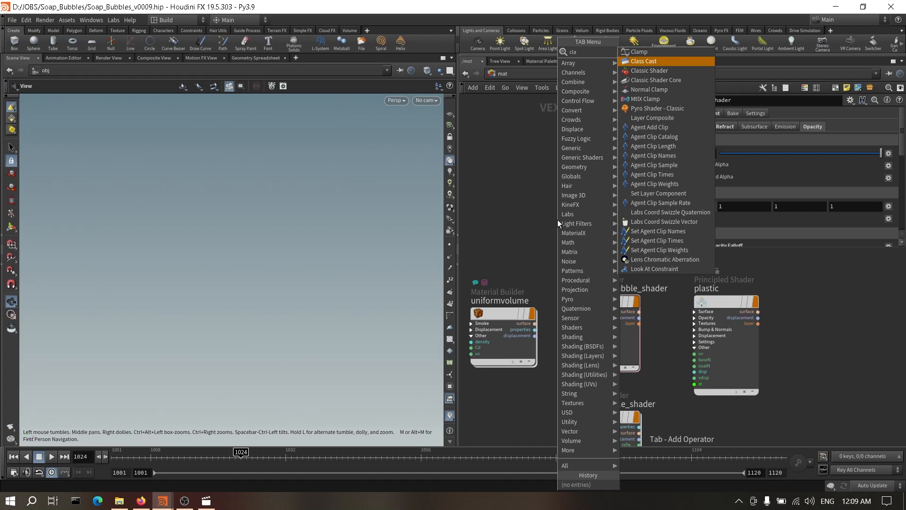
{"action": "key", "text": "Return"}
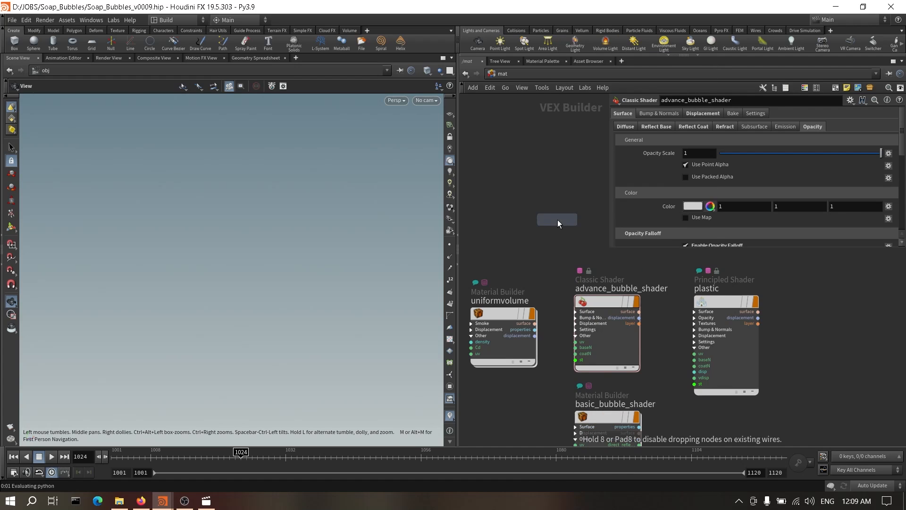
{"action": "left_click", "coordinate": [557, 220]}
{"action": "left_click_drag", "start_coordinate": [557, 220], "coordinate": [540, 179]}
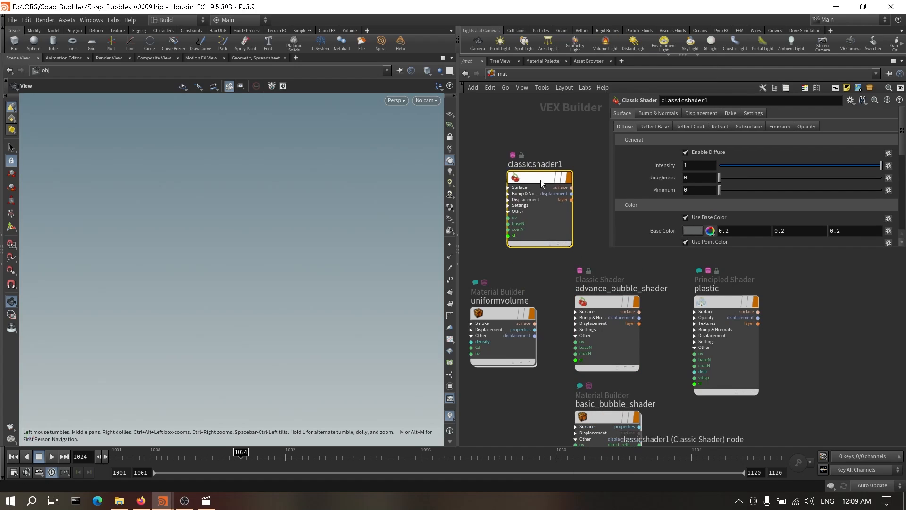
Step: Look through the new classic shader's Reflect Base, Reflect Coat and Refract settings, and delete the node
{"action": "left_click", "coordinate": [699, 153]}
{"action": "left_click", "coordinate": [656, 126]}
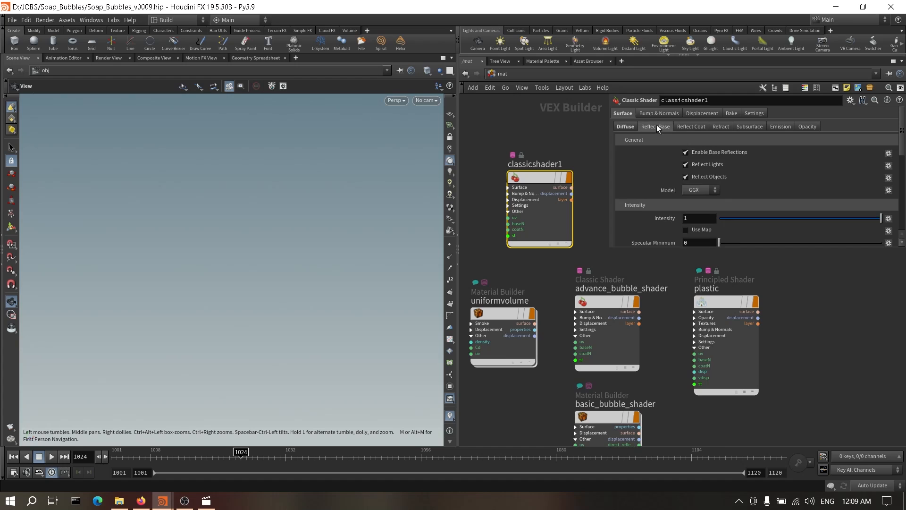
{"action": "left_click", "coordinate": [693, 128]}
{"action": "left_click", "coordinate": [722, 126]}
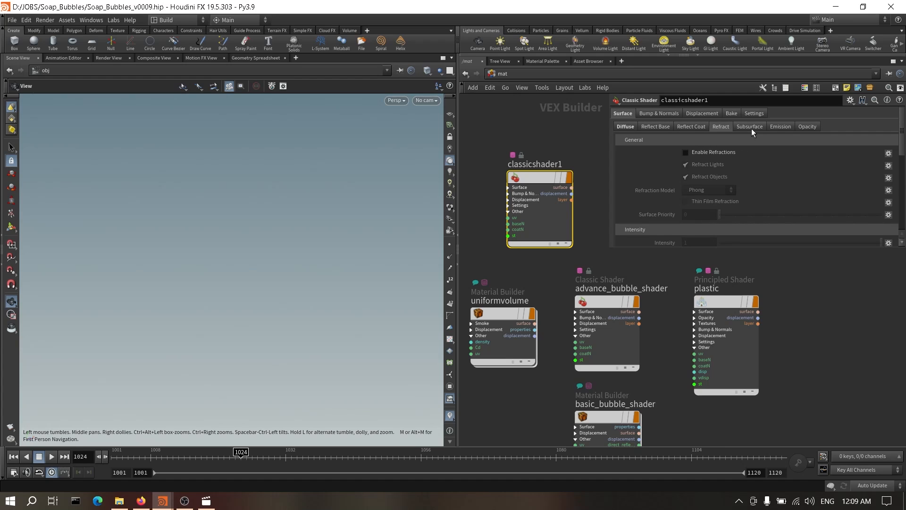
{"action": "left_click", "coordinate": [666, 126]}
{"action": "left_click", "coordinate": [705, 126]}
{"action": "left_click", "coordinate": [716, 126]}
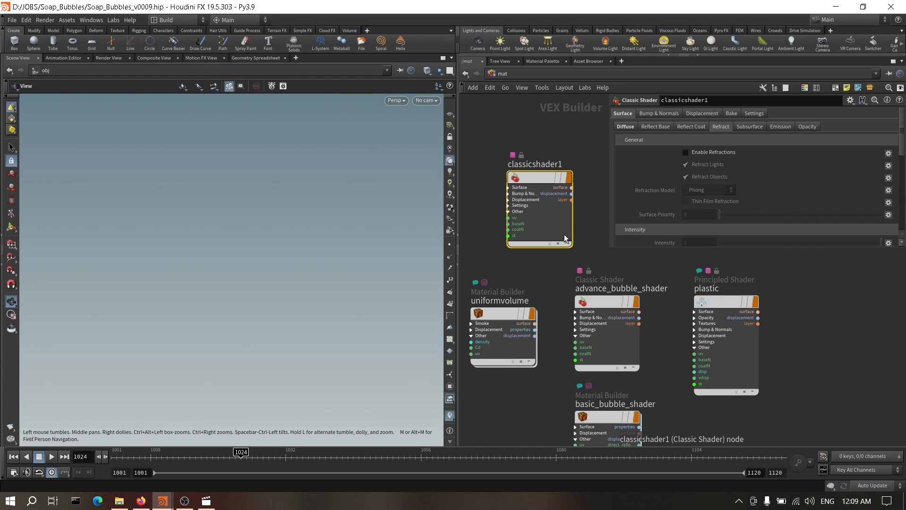
{"action": "key", "text": "Delete"}
Step: Review the diffuse parameters of basic_bubble_shader, and switch to the video player to play the SlampComp render
{"action": "middle_click_drag", "start_coordinate": [547, 294], "coordinate": [523, 180]}
{"action": "left_click", "coordinate": [582, 338]}
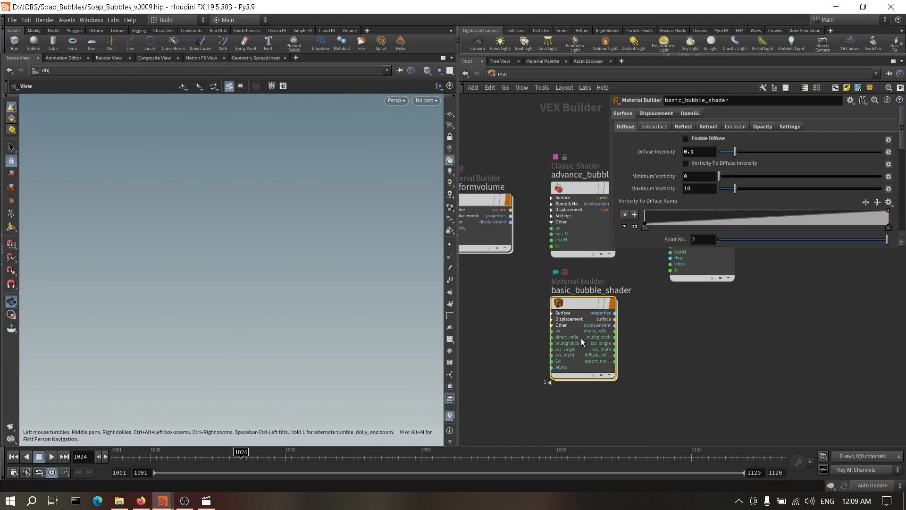
{"action": "scroll", "coordinate": [644, 179], "scroll_direction": "down", "scroll_amount": 3}
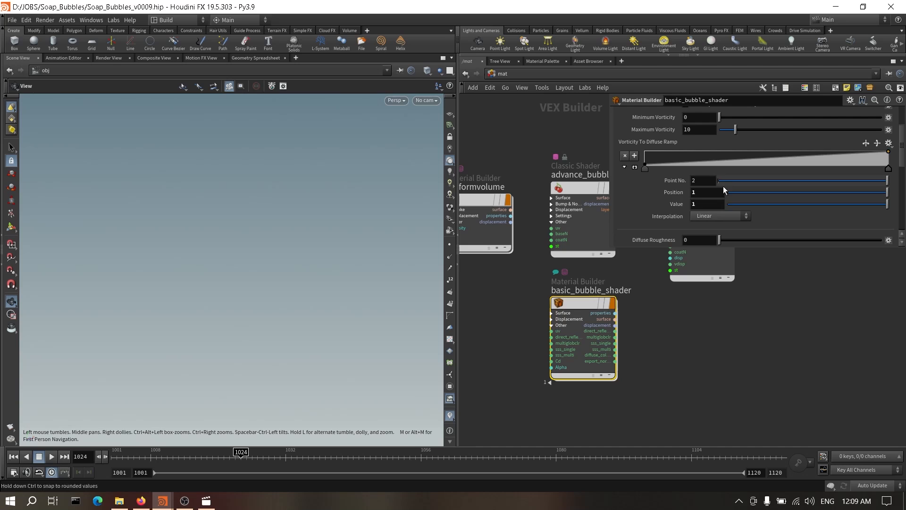
{"action": "scroll", "coordinate": [685, 210], "scroll_direction": "down", "scroll_amount": 1}
{"action": "scroll", "coordinate": [655, 332], "scroll_direction": "down", "scroll_amount": 1}
{"action": "middle_click_drag", "start_coordinate": [656, 333], "coordinate": [664, 362]}
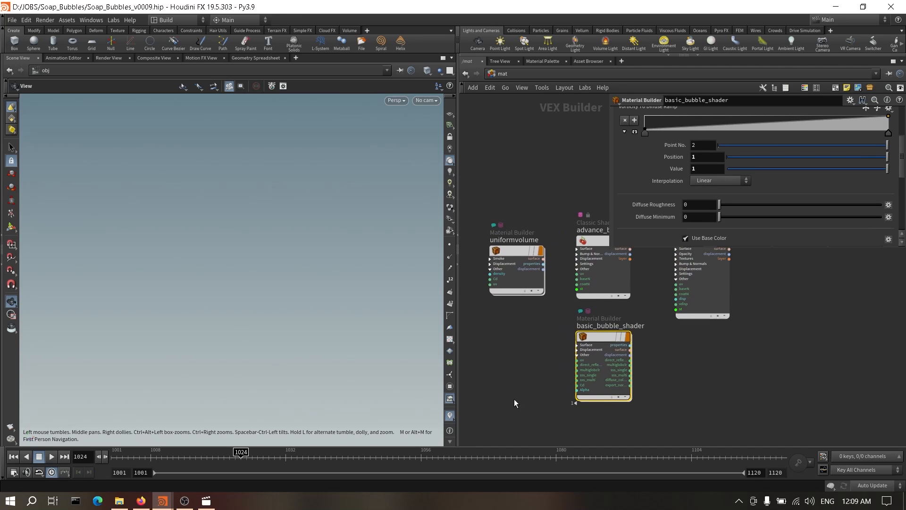
{"action": "left_click", "coordinate": [207, 500]}
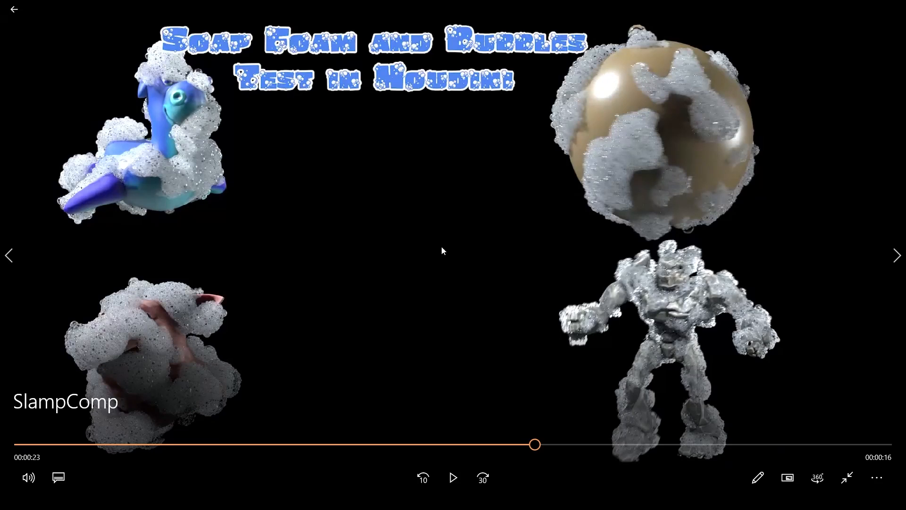
{"action": "left_click", "coordinate": [454, 478]}
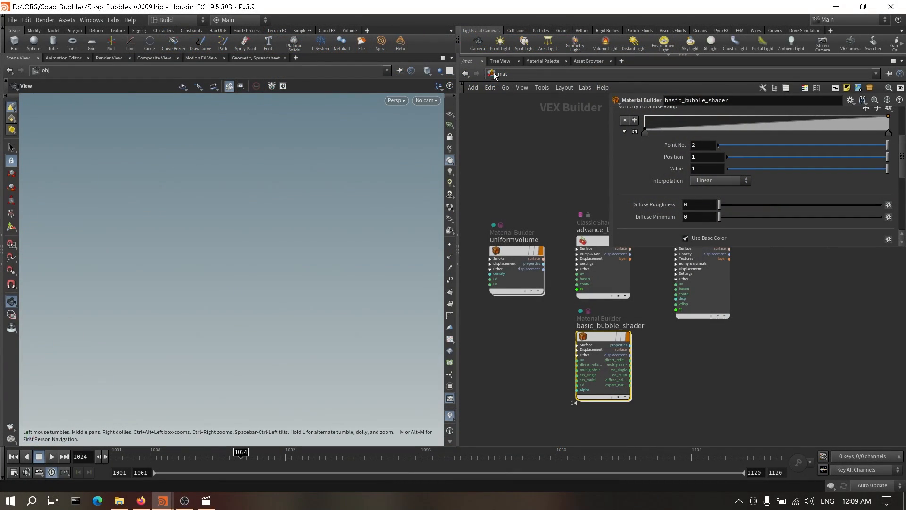
Step: Return to Houdini, go to the obj level, and open the Soap_Bubble network
{"action": "left_click", "coordinate": [495, 73]}
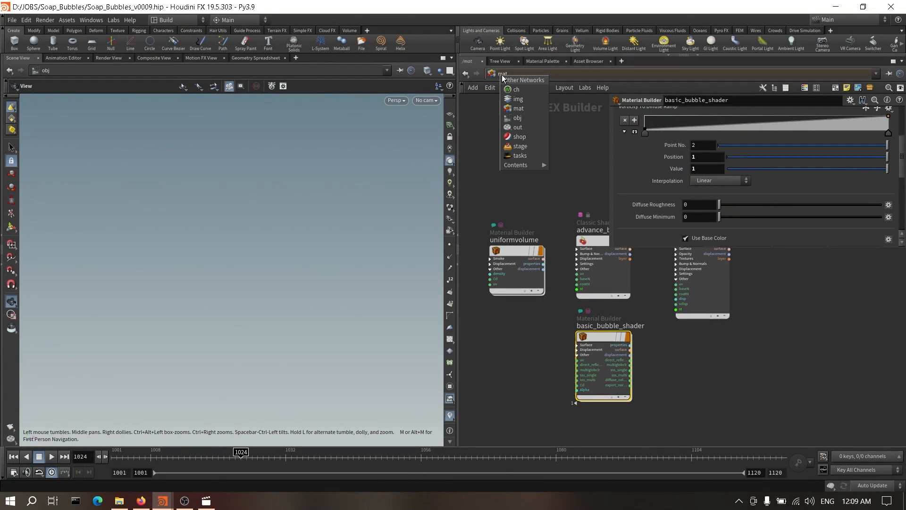
{"action": "left_click", "coordinate": [527, 115]}
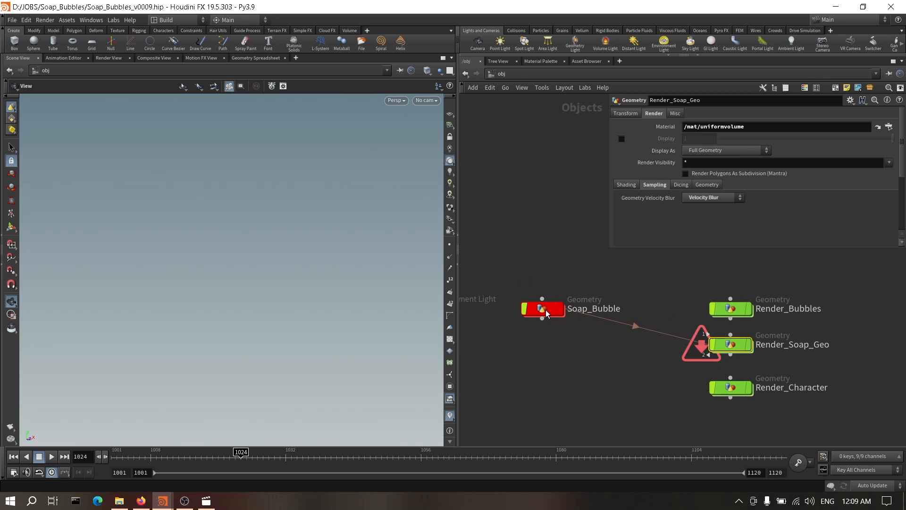
{"action": "double_click", "coordinate": [545, 310]}
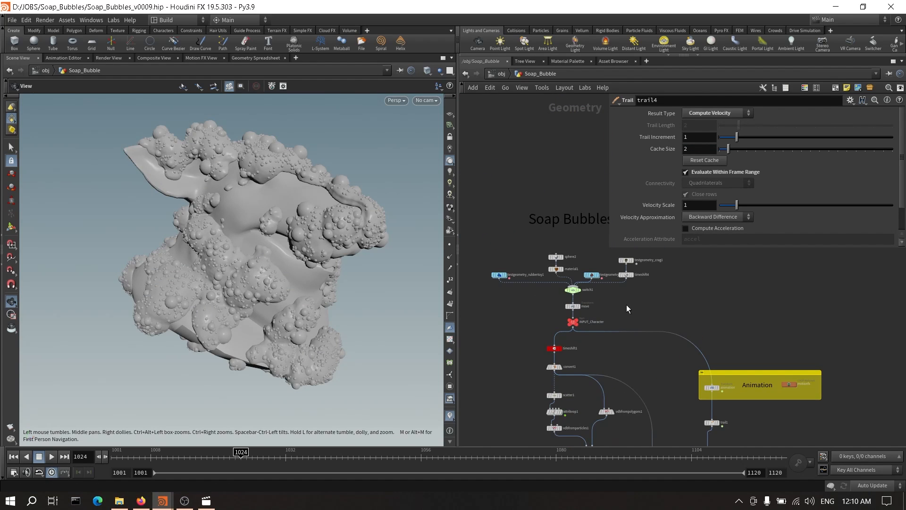
{"action": "middle_click_drag", "start_coordinate": [627, 309], "coordinate": [636, 323]}
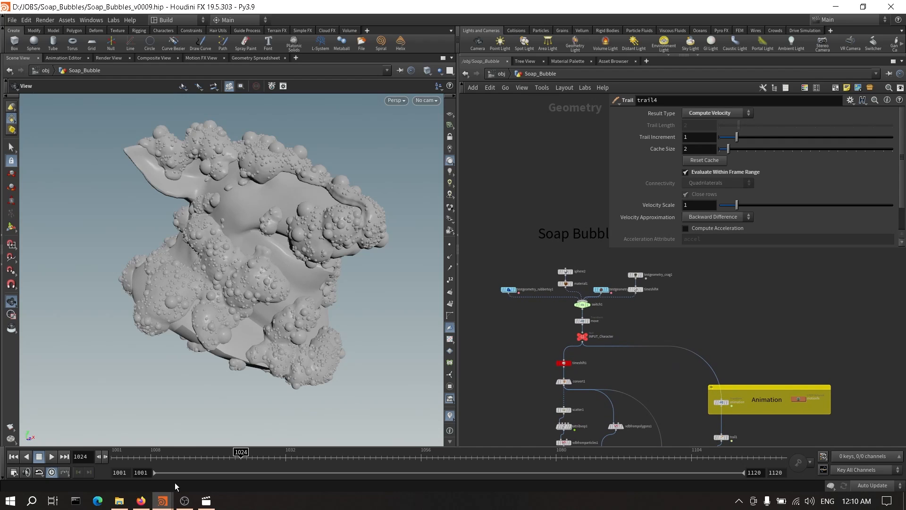
Step: Switch to the untitled.hip Houdini window and add a Rubber Toy test geometry object
{"action": "mouse_move", "coordinate": [163, 500]}
{"action": "left_click", "coordinate": [208, 465]}
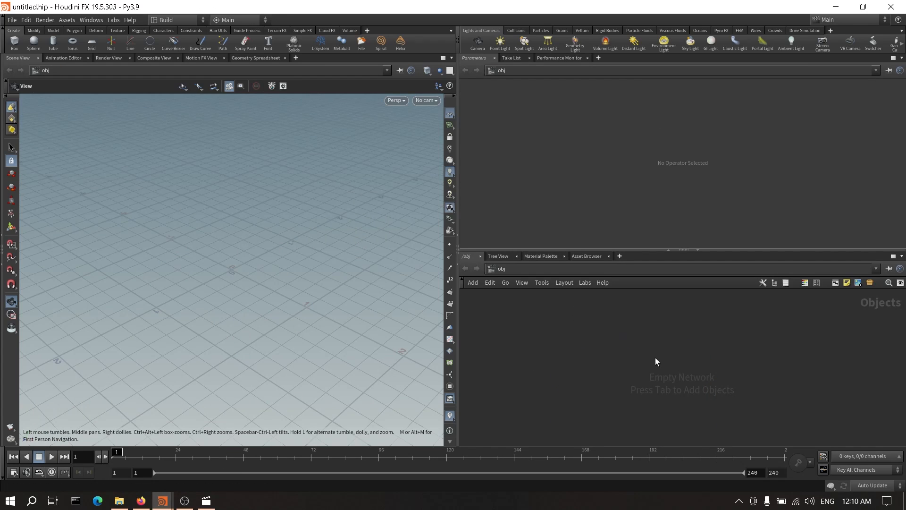
{"action": "key", "text": "Tab"}
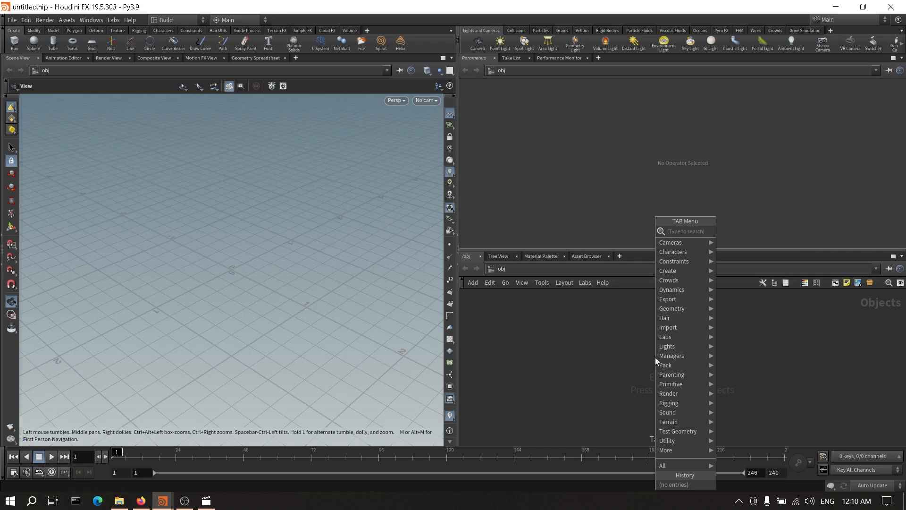
{"action": "type", "text": "to"}
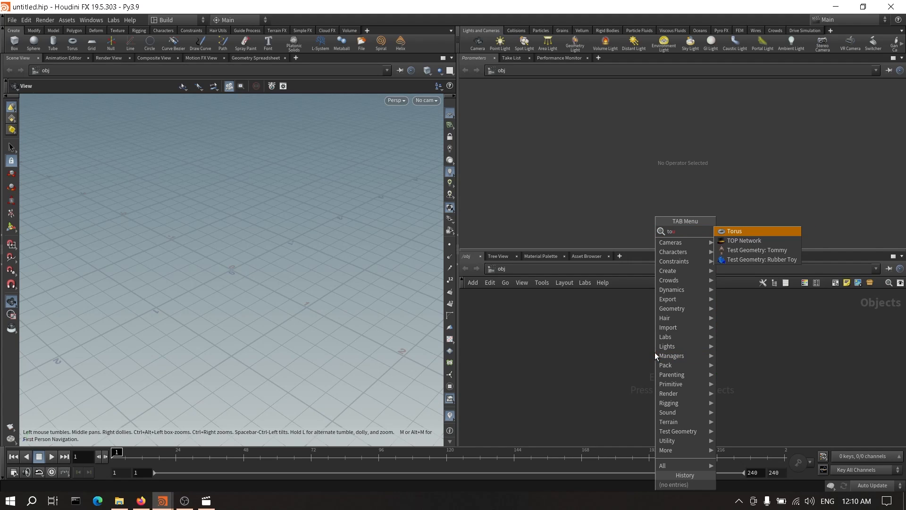
{"action": "type", "text": "y"}
{"action": "key", "text": "Return"}
{"action": "left_click", "coordinate": [655, 352]}
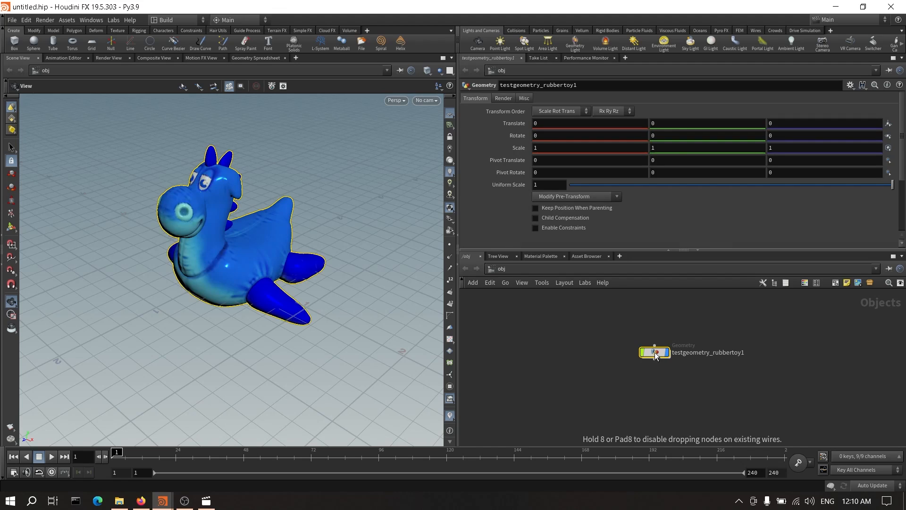
Step: Inside the rubber toy object, add a Null named IN_GEO and connect it below the toy geometry
{"action": "double_click", "coordinate": [659, 352]}
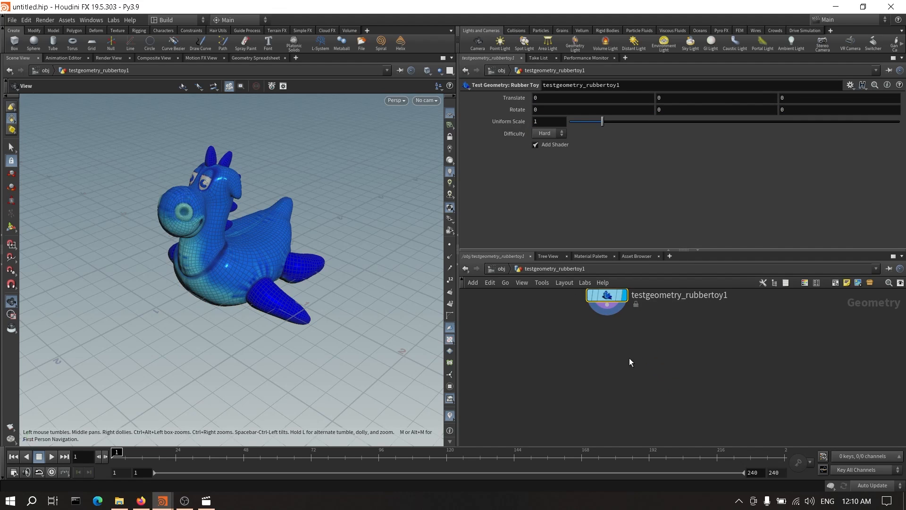
{"action": "key", "text": "Tab"}
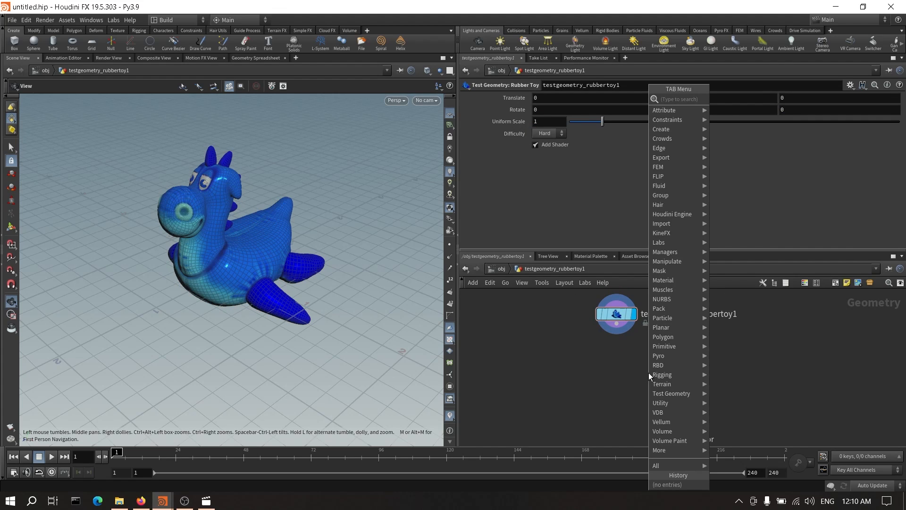
{"action": "type", "text": "null"}
{"action": "key", "text": "Return"}
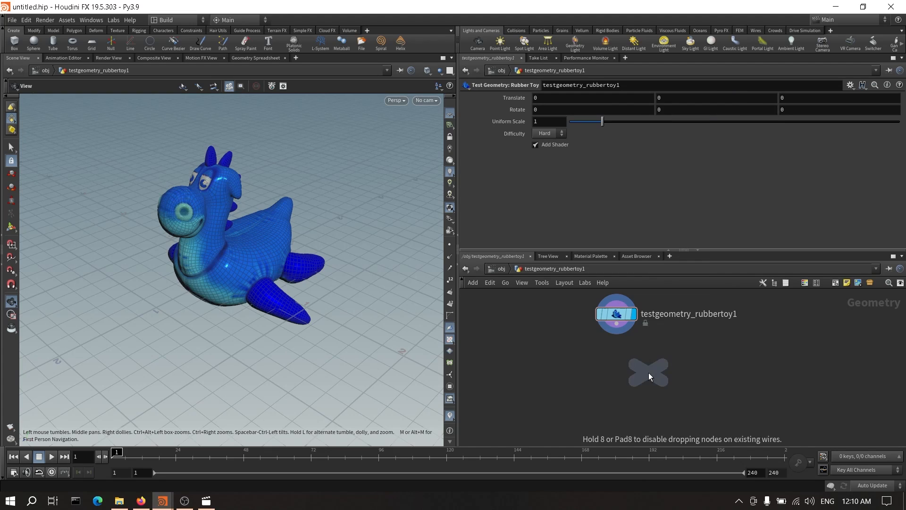
{"action": "left_click", "coordinate": [617, 381]}
{"action": "double_click", "coordinate": [648, 380]}
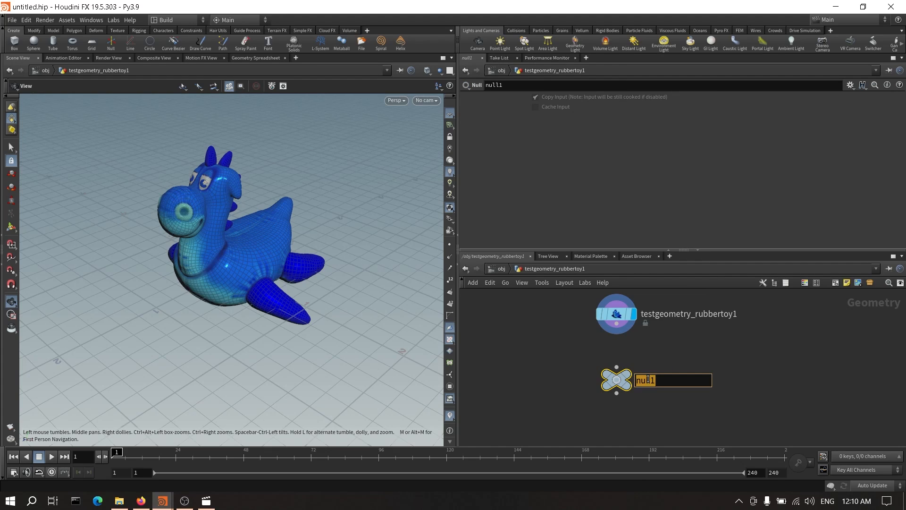
{"action": "type", "text": "IN_GEO"}
{"action": "key", "text": "Return"}
{"action": "left_click_drag", "start_coordinate": [623, 331], "coordinate": [616, 367]}
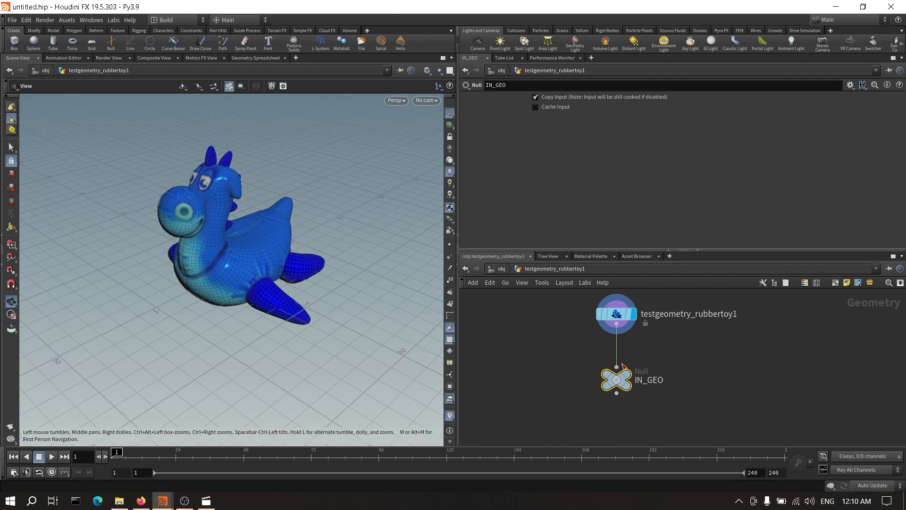
Step: Add a Transform node, connect it to IN_GEO, and display its output
{"action": "scroll", "coordinate": [687, 347], "scroll_direction": "down", "scroll_amount": 3}
{"action": "scroll", "coordinate": [628, 364], "scroll_direction": "up", "scroll_amount": 3}
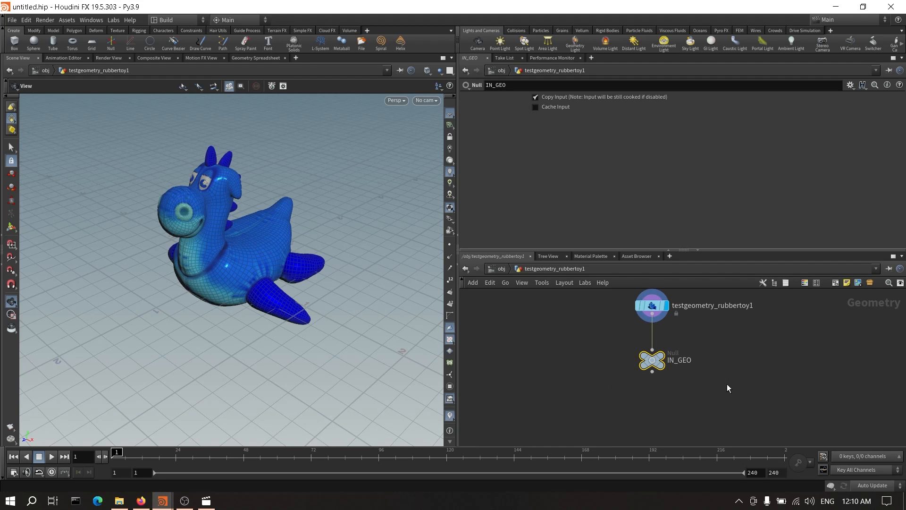
{"action": "middle_click_drag", "start_coordinate": [718, 390], "coordinate": [668, 365]}
{"action": "scroll", "coordinate": [673, 333], "scroll_direction": "down", "scroll_amount": 3}
{"action": "scroll", "coordinate": [672, 334], "scroll_direction": "up", "scroll_amount": 2}
{"action": "key", "text": "Tab"}
{"action": "type", "text": "tran"}
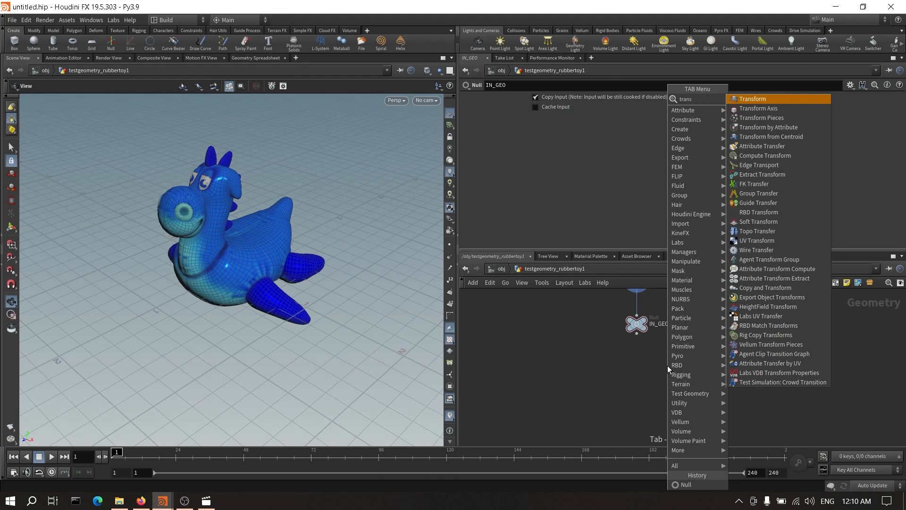
{"action": "key", "text": "Return"}
{"action": "left_click", "coordinate": [726, 368]}
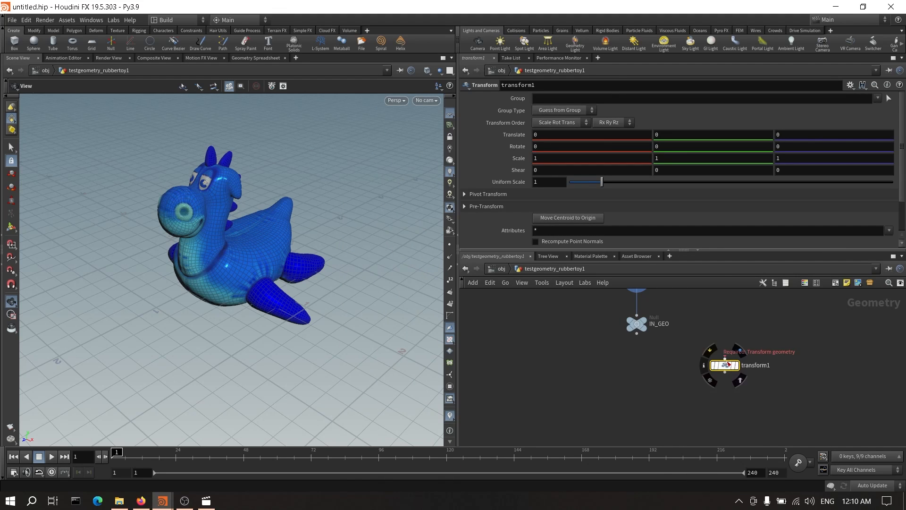
{"action": "left_click_drag", "start_coordinate": [727, 370], "coordinate": [735, 360]}
{"action": "left_click", "coordinate": [744, 357]}
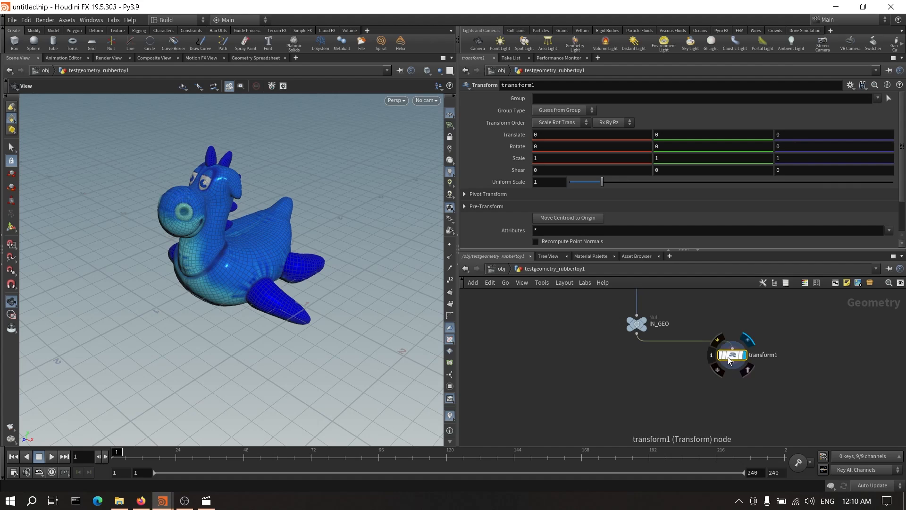
Step: Apply a Motion FX Noise effect to the transform's Y rotation and minimize the Motion FX window
{"action": "right_click", "coordinate": [674, 147]}
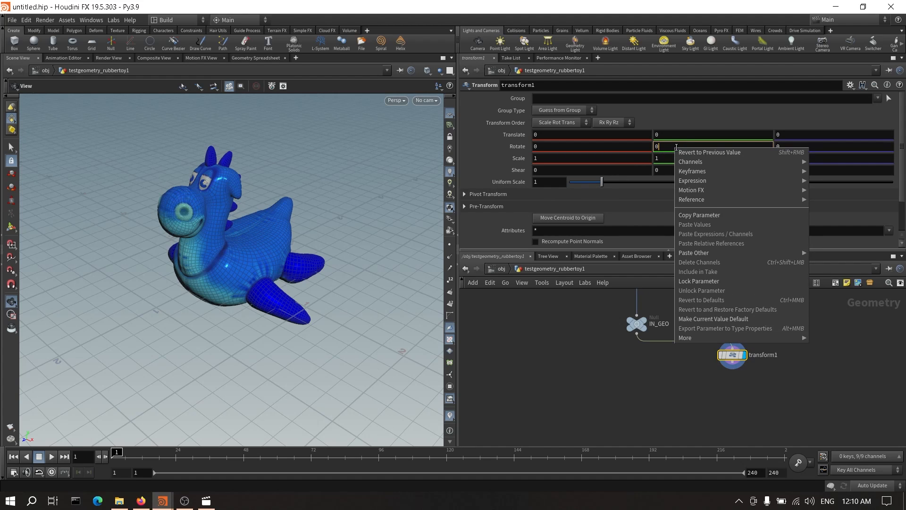
{"action": "mouse_move", "coordinate": [737, 191]}
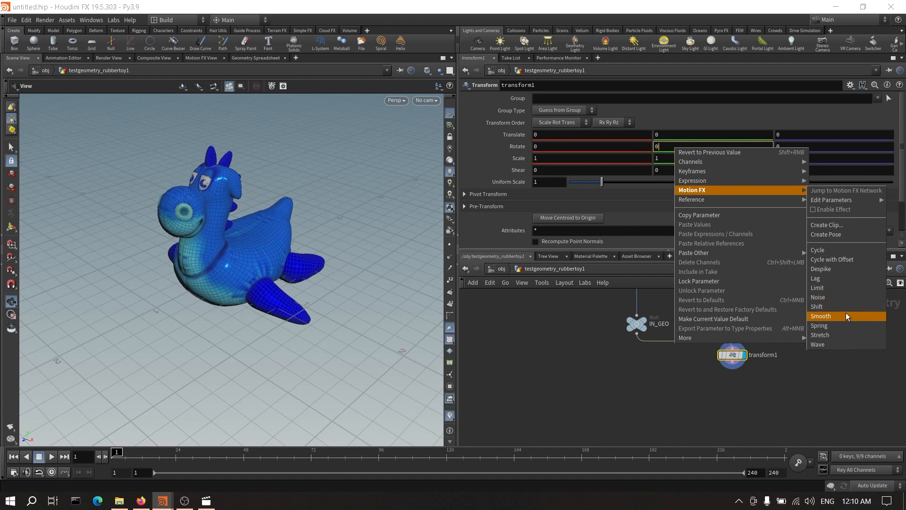
{"action": "left_click", "coordinate": [839, 297]}
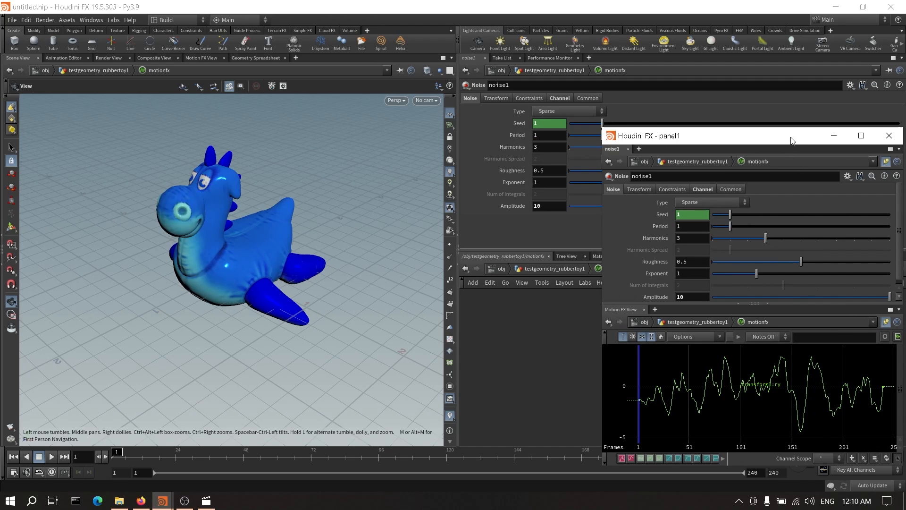
{"action": "left_click", "coordinate": [833, 135]}
Step: Preview the animation, turn on real-time playback, and set the timeline's end frame to 100
{"action": "left_click", "coordinate": [52, 456]}
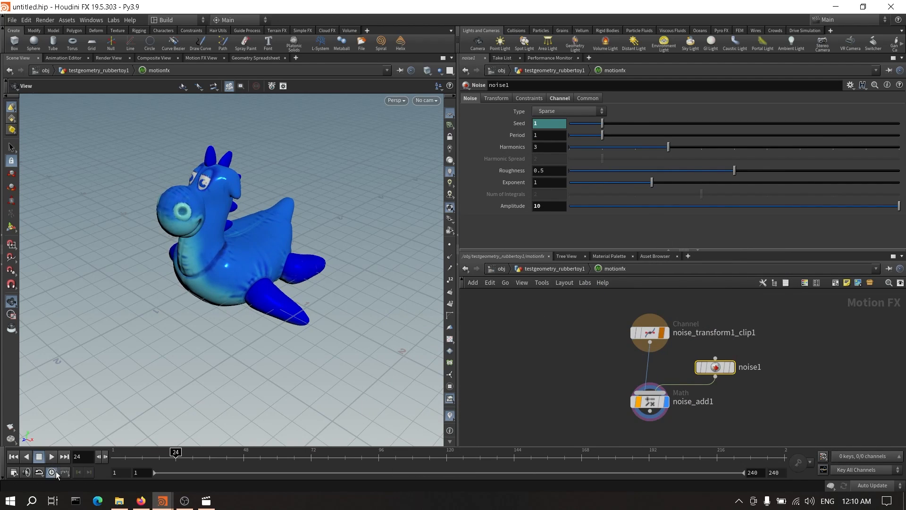
{"action": "left_click", "coordinate": [55, 471]}
{"action": "double_click", "coordinate": [776, 473]}
{"action": "type", "text": "100"}
{"action": "key", "text": "Return"}
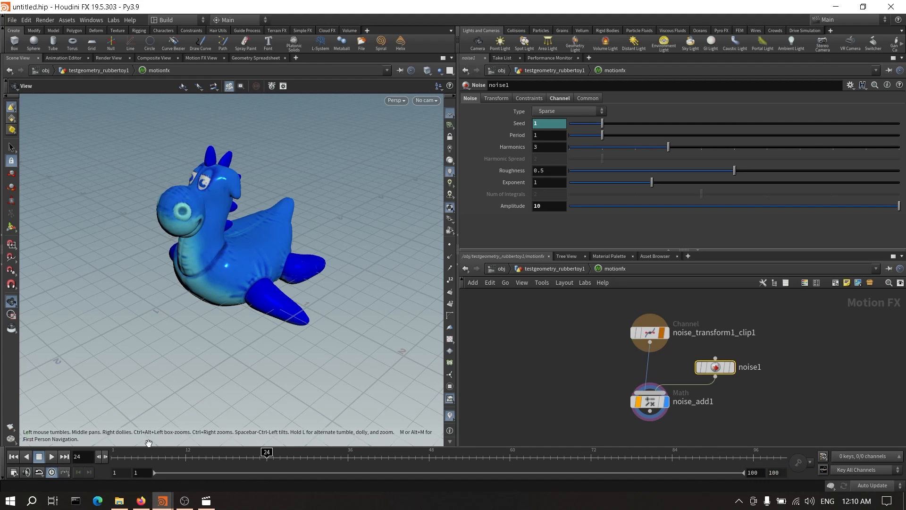
Step: Return to the rubber toy's network and restore the Motion FX noise window, widened and placed beside the toy
{"action": "left_click", "coordinate": [54, 459]}
{"action": "left_click", "coordinate": [553, 271]}
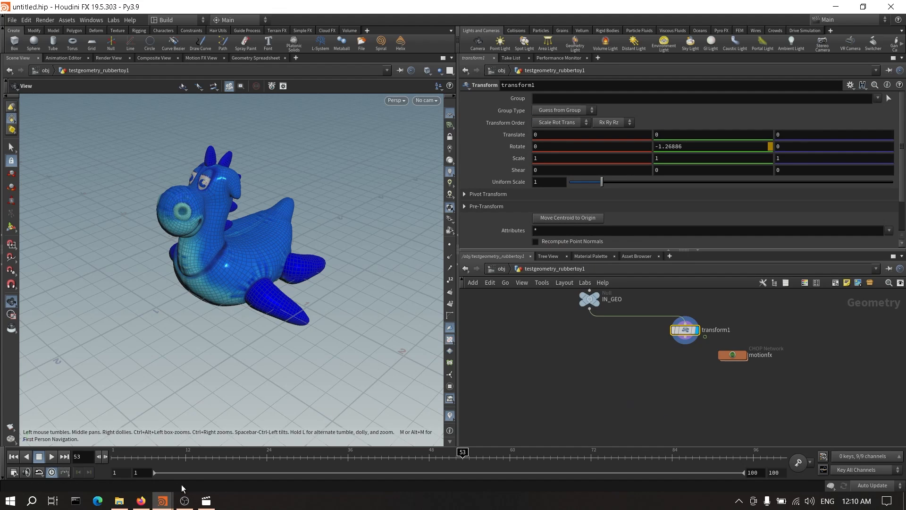
{"action": "mouse_move", "coordinate": [163, 500]}
{"action": "left_click", "coordinate": [291, 446]}
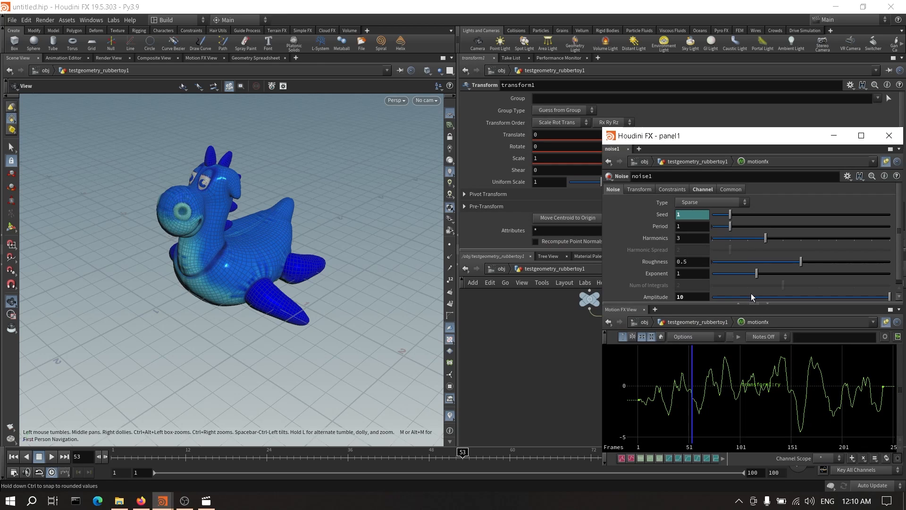
{"action": "left_click_drag", "start_coordinate": [750, 136], "coordinate": [372, 136]}
{"action": "left_click_drag", "start_coordinate": [525, 212], "coordinate": [730, 208]}
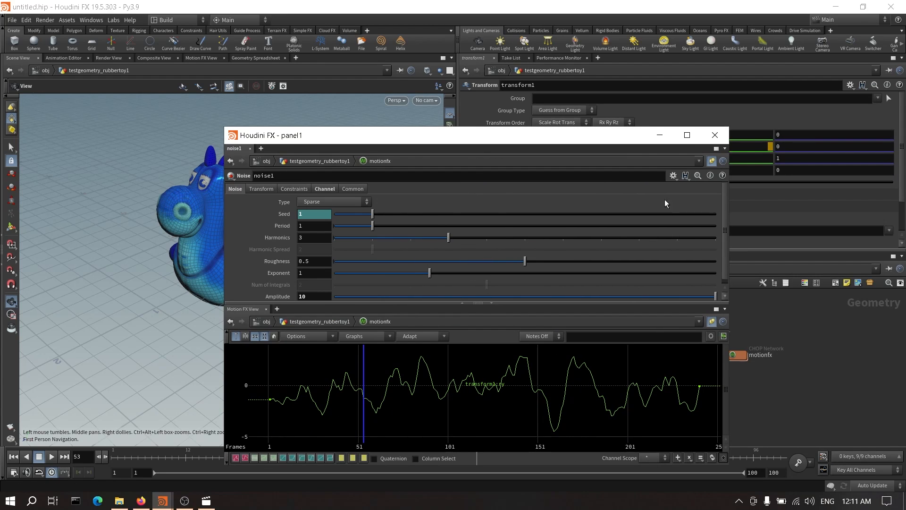
{"action": "scroll", "coordinate": [503, 256], "scroll_direction": "down", "scroll_amount": 1}
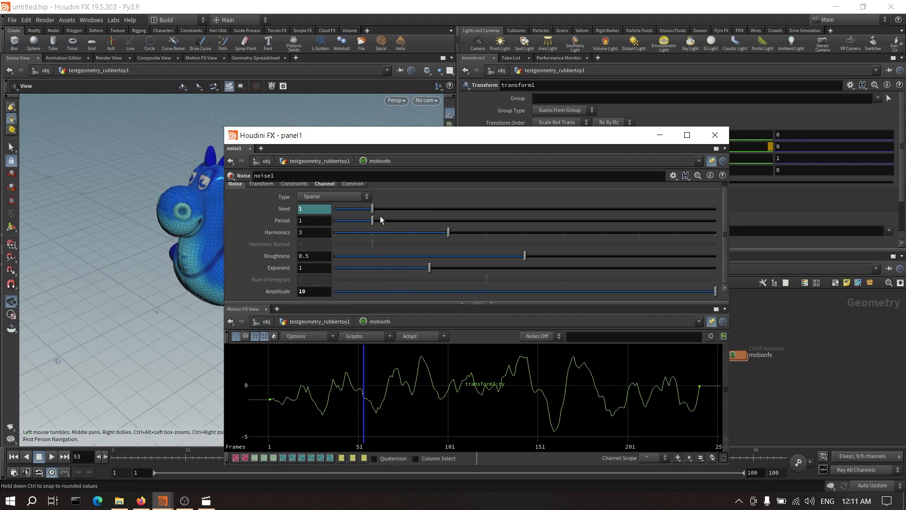
{"action": "left_click_drag", "start_coordinate": [455, 137], "coordinate": [565, 111]}
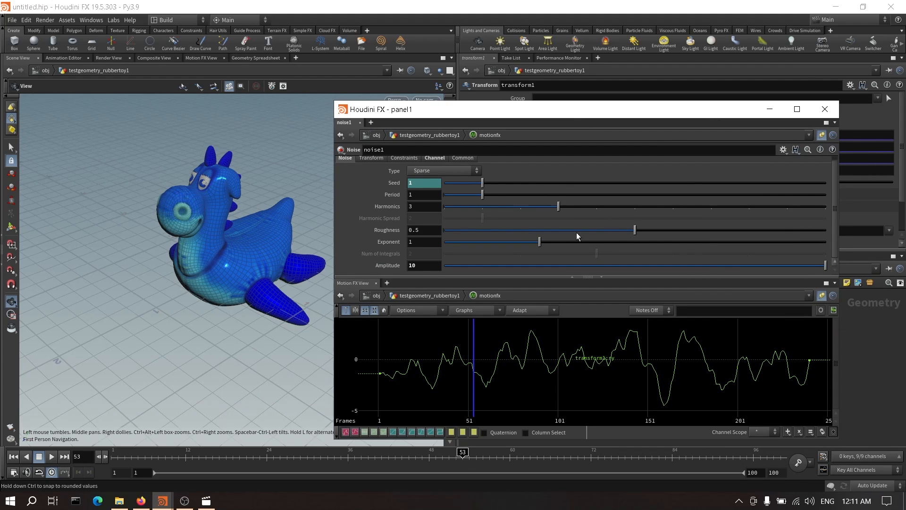
Step: Set the noise period to 2.57 and amplitude to 100, leaving the exponent at its default, and preview the rotation
{"action": "left_click_drag", "start_coordinate": [486, 194], "coordinate": [542, 193]}
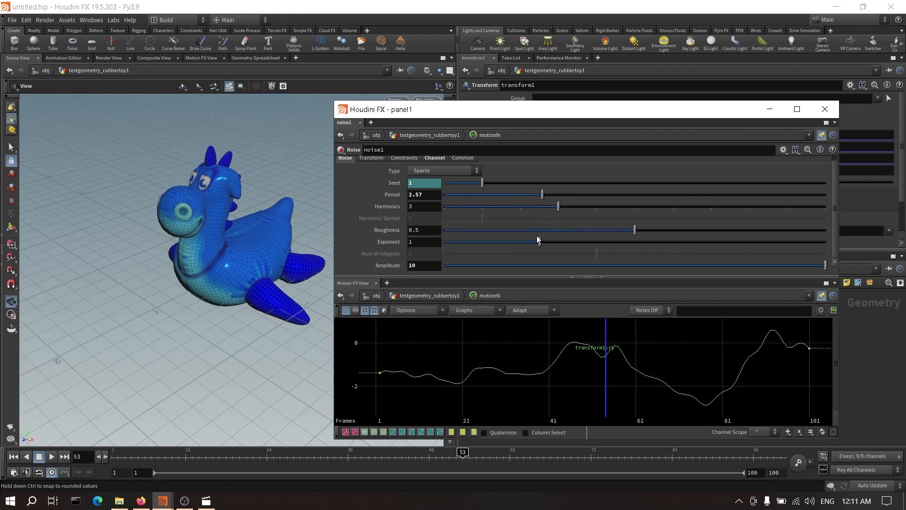
{"action": "left_click_drag", "start_coordinate": [632, 243], "coordinate": [526, 242]}
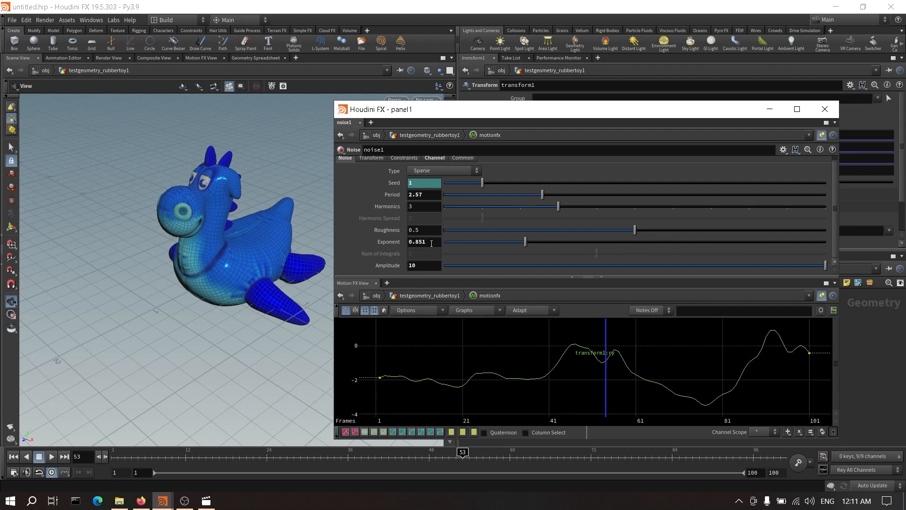
{"action": "middle_click", "coordinate": [432, 244], "text": "ctrl"}
{"action": "left_click", "coordinate": [431, 264]}
{"action": "key", "text": "Return"}
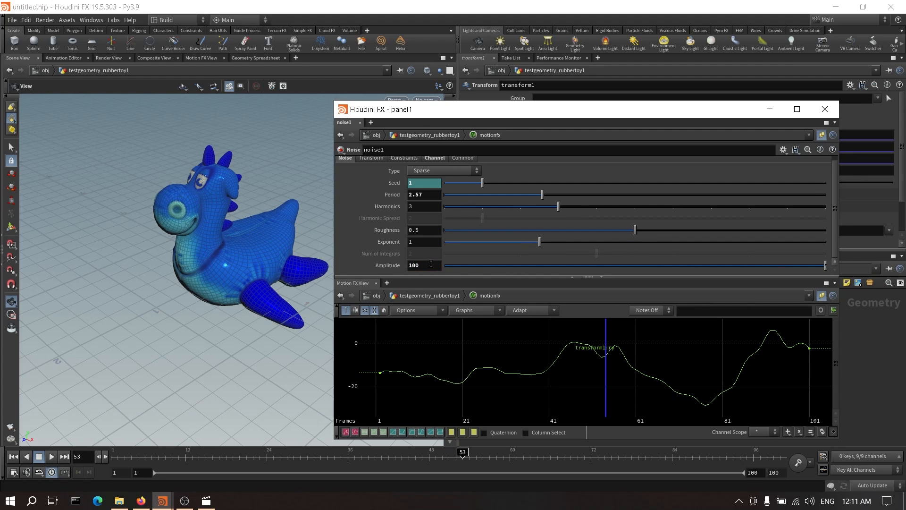
{"action": "left_click", "coordinate": [53, 457]}
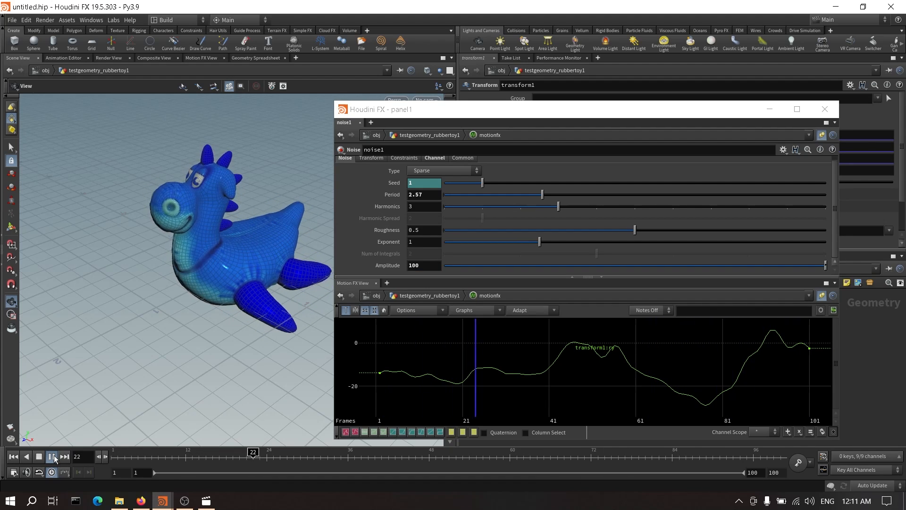
{"action": "left_click", "coordinate": [54, 458]}
Step: Set the noise period to 2 and play the animation to check the toy's rotation
{"action": "double_click", "coordinate": [433, 194]}
{"action": "type", "text": "2"}
{"action": "key", "text": "Return"}
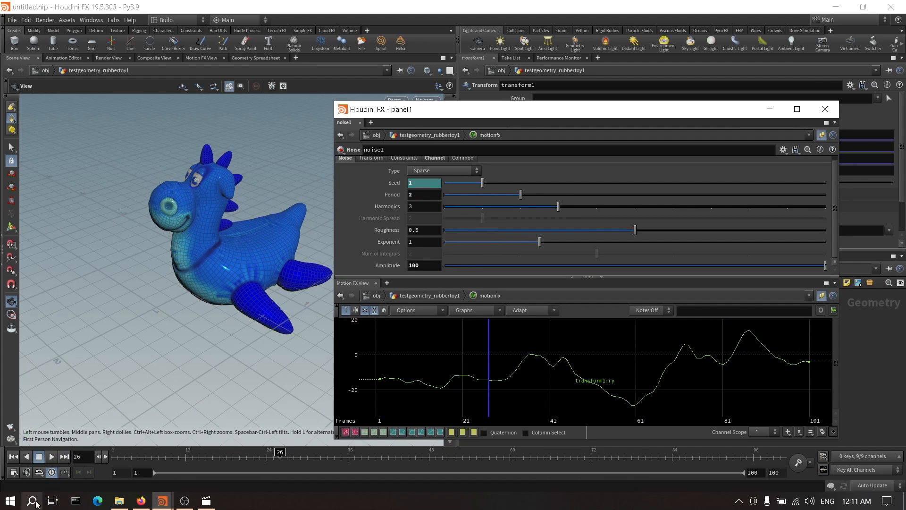
{"action": "left_click", "coordinate": [53, 456]}
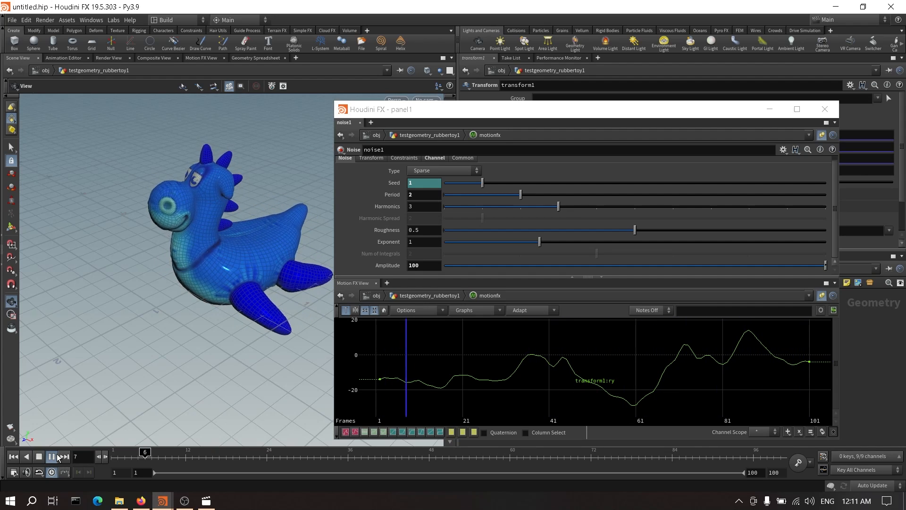
{"action": "left_click", "coordinate": [53, 457]}
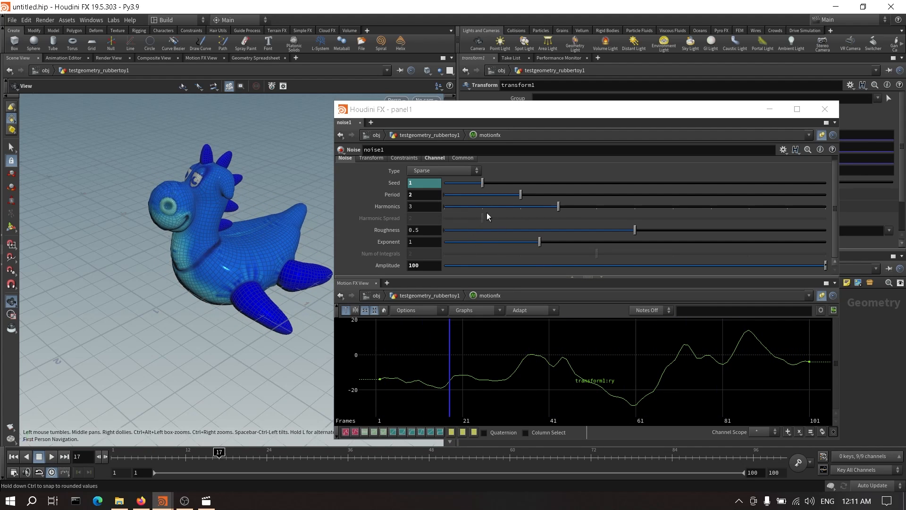
Step: Change the noise type to Hermite, preview the motion, and close the Motion FX window
{"action": "left_click", "coordinate": [469, 170]}
{"action": "left_click", "coordinate": [452, 186]}
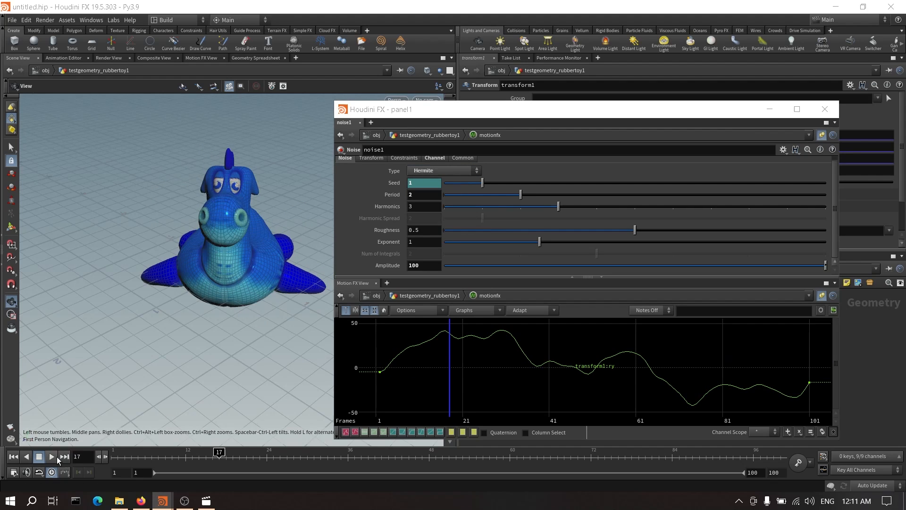
{"action": "left_click", "coordinate": [53, 457]}
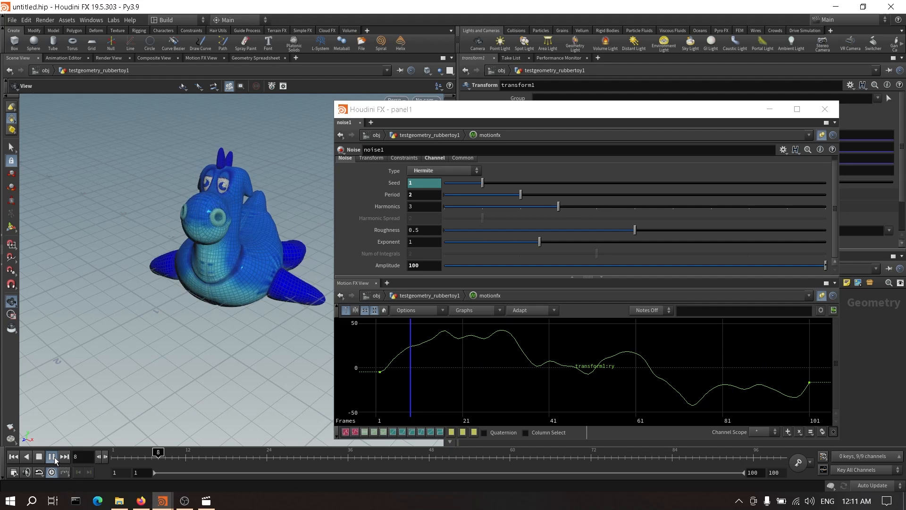
{"action": "left_click", "coordinate": [828, 112]}
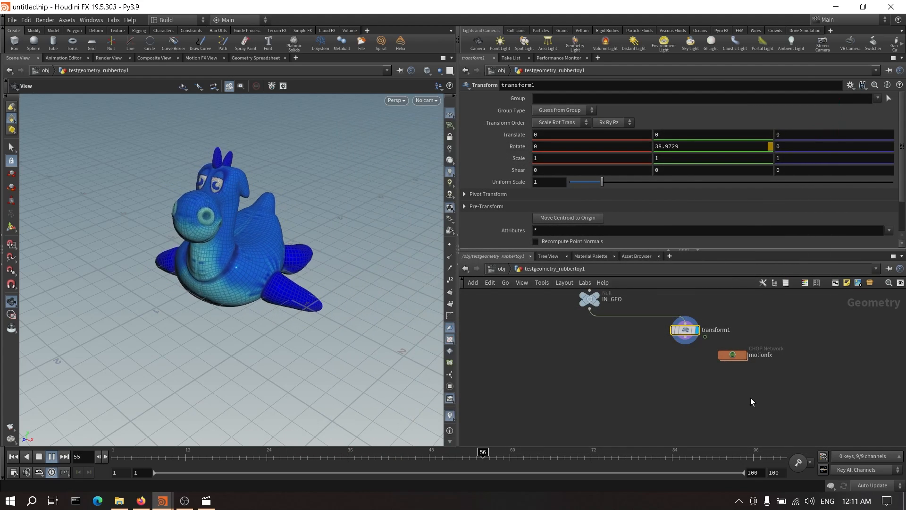
Step: Enclose the transform1 and motionfx nodes in a network box
{"action": "middle_click_drag", "start_coordinate": [774, 367], "coordinate": [772, 371]}
{"action": "left_click_drag", "start_coordinate": [670, 366], "coordinate": [825, 328]}
{"action": "key", "text": "shift+o"}
{"action": "left_click", "coordinate": [727, 389]}
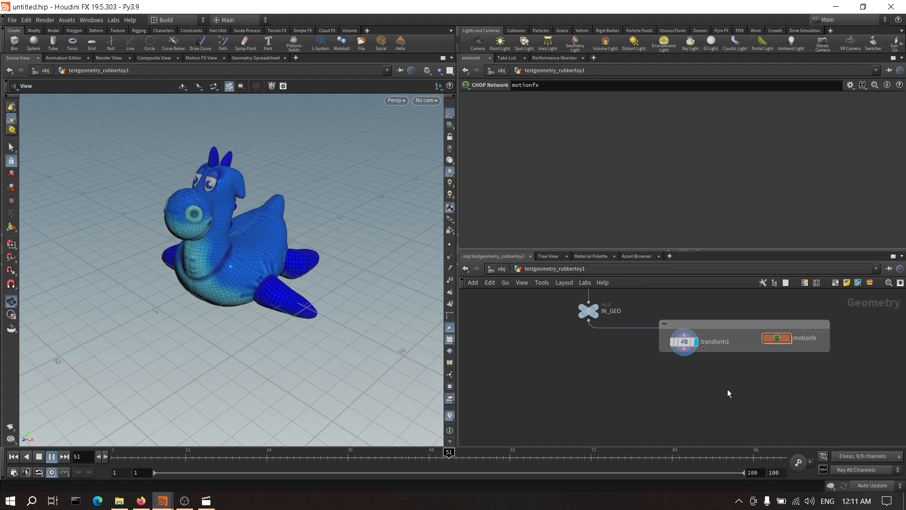
Step: Add a Trail node below transform1 and connect it to the transform's output
{"action": "key", "text": "Tab"}
{"action": "type", "text": "trail"}
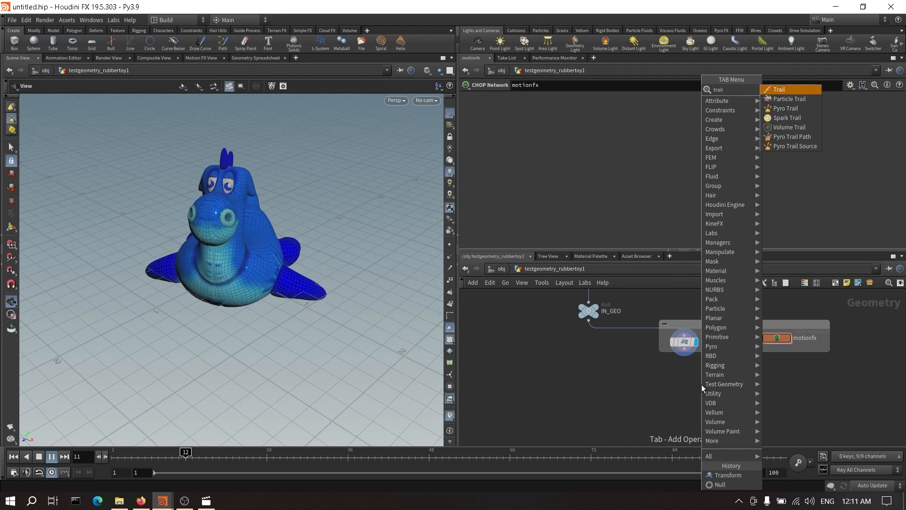
{"action": "key", "text": "Return"}
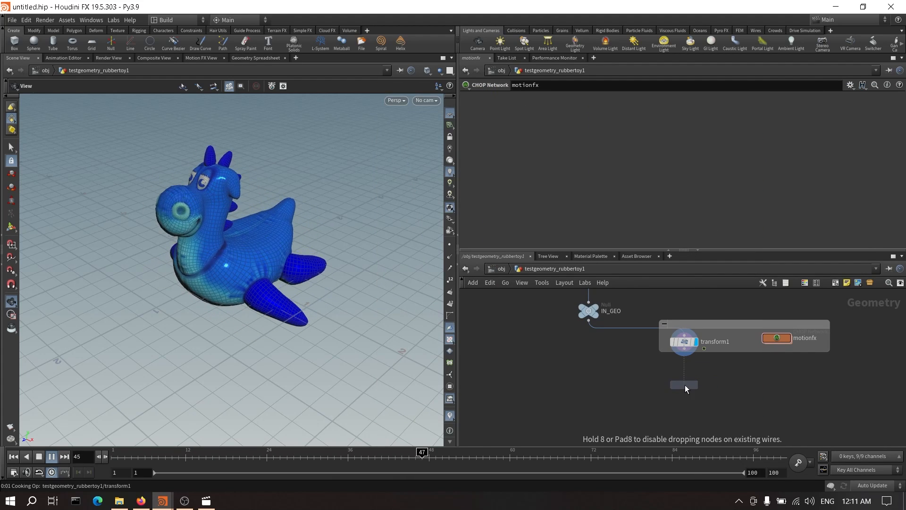
{"action": "left_click", "coordinate": [684, 384]}
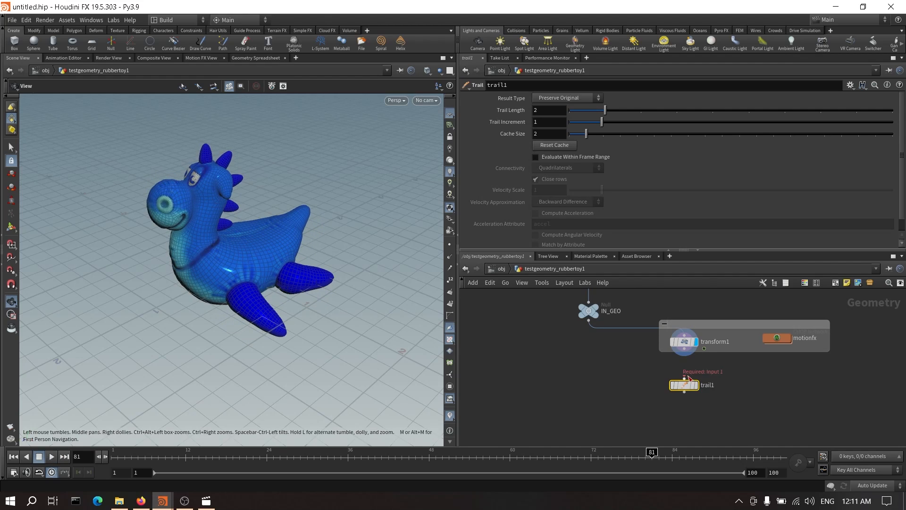
{"action": "left_click_drag", "start_coordinate": [703, 349], "coordinate": [684, 380]}
Step: Set the trail to Compute Velocity with Evaluate Within Frame Range enabled, and display the node
{"action": "left_click", "coordinate": [567, 98]}
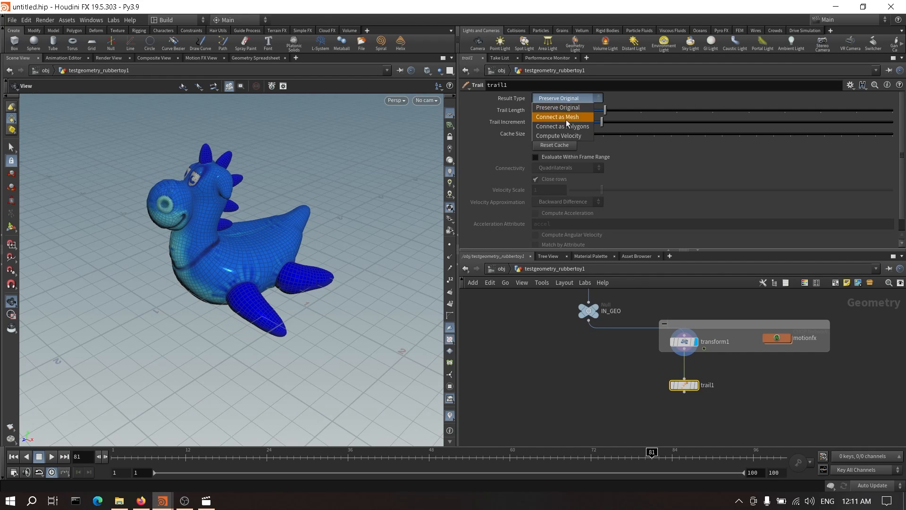
{"action": "left_click", "coordinate": [571, 133]}
{"action": "left_click", "coordinate": [590, 157]}
{"action": "left_click", "coordinate": [696, 385]}
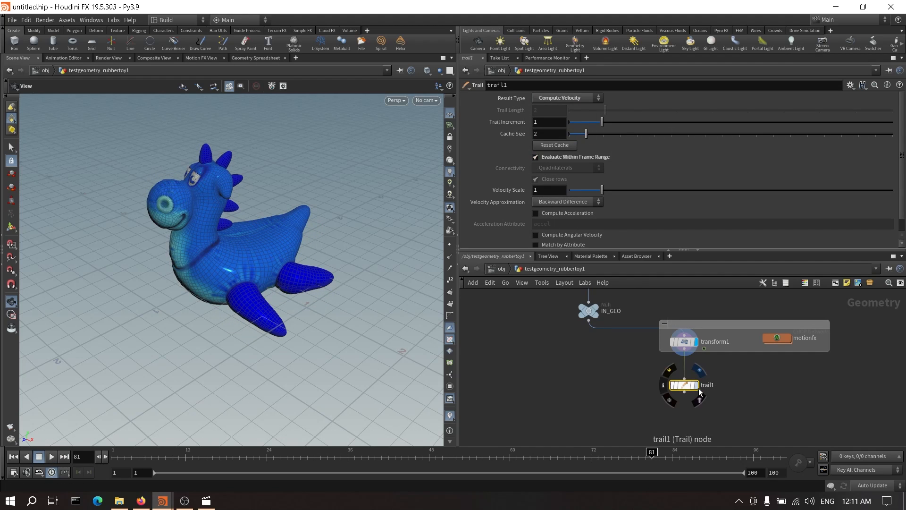
Step: Add a Null connected below the trail node and rename it OUT_Toy_Geo
{"action": "middle_click_drag", "start_coordinate": [744, 418], "coordinate": [748, 382]}
{"action": "key", "text": "Tab"}
{"action": "type", "text": "null"}
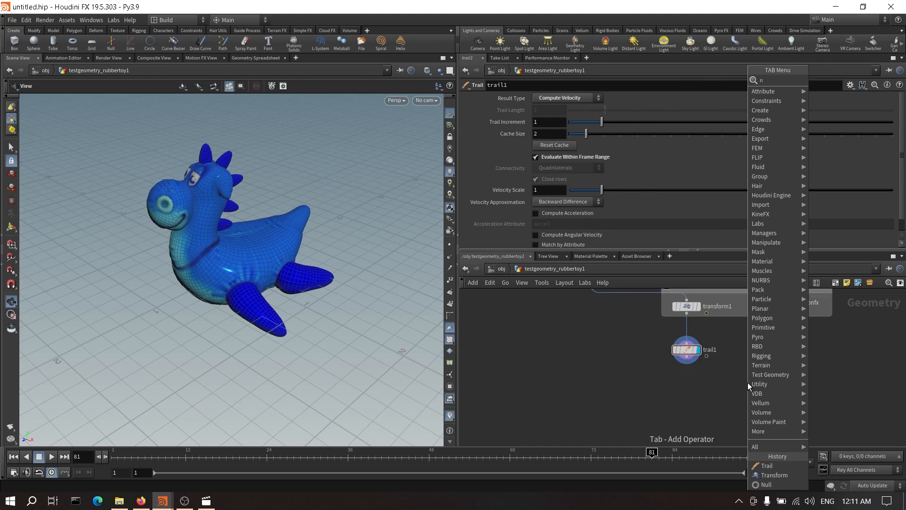
{"action": "key", "text": "Return"}
{"action": "left_click", "coordinate": [689, 376]}
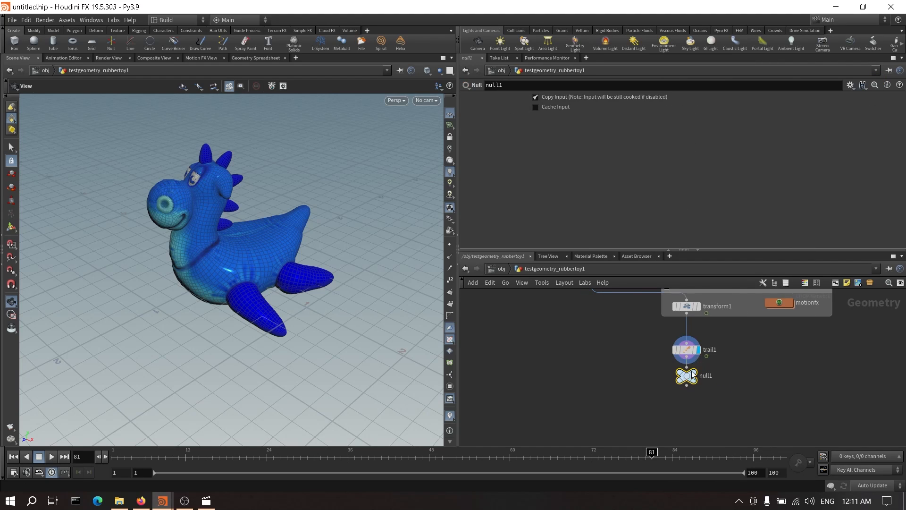
{"action": "double_click", "coordinate": [710, 384]}
{"action": "type", "text": "OU"}
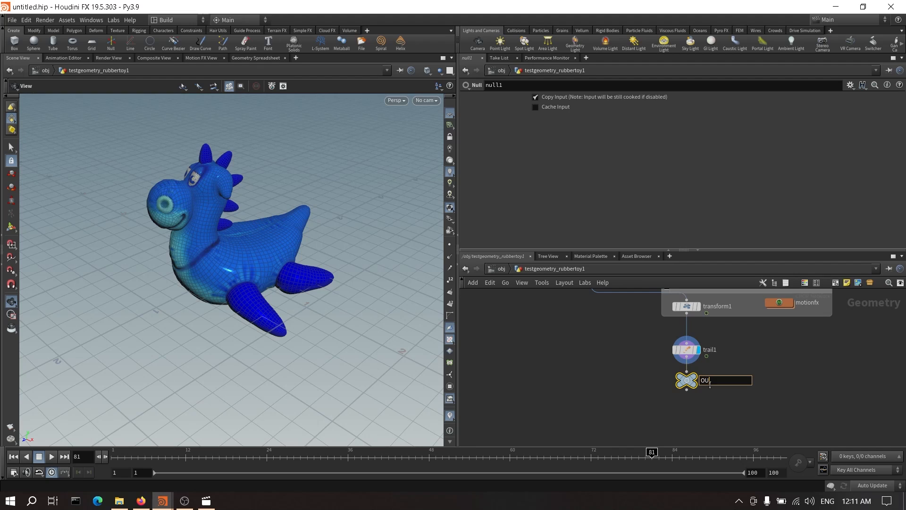
{"action": "type", "text": "T_Toy_Geo"}
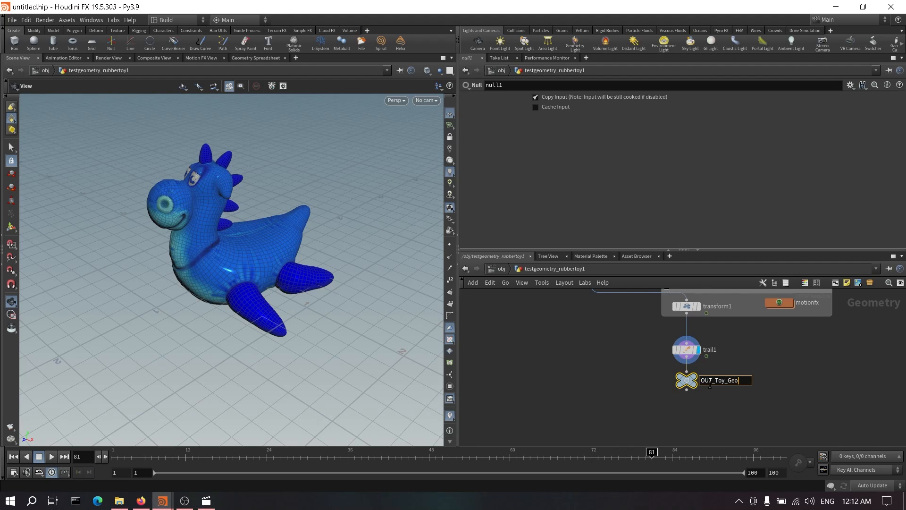
{"action": "key", "text": "Return"}
Step: Branch a Time Shift node off IN_GEO, placed on the opposite side from the transform branch
{"action": "scroll", "coordinate": [714, 380], "scroll_direction": "down", "scroll_amount": 2}
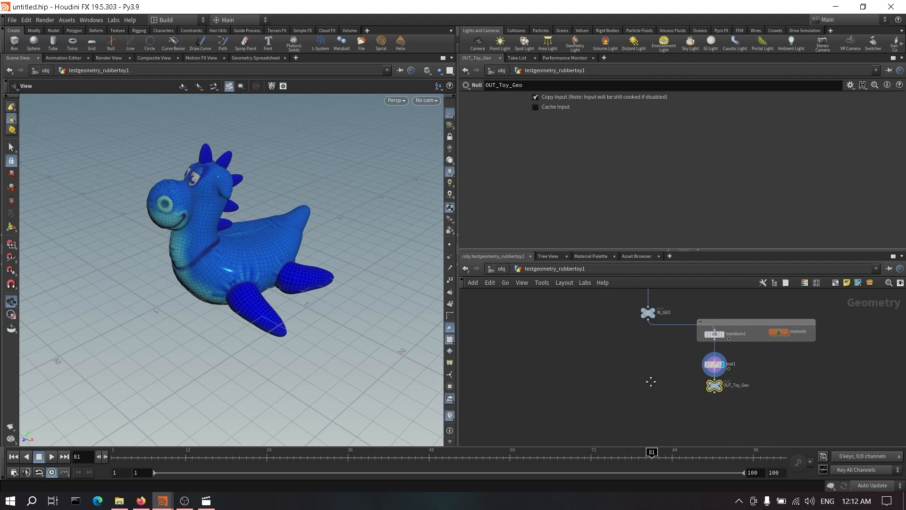
{"action": "scroll", "coordinate": [682, 361], "scroll_direction": "up", "scroll_amount": 2}
{"action": "left_click", "coordinate": [659, 326]}
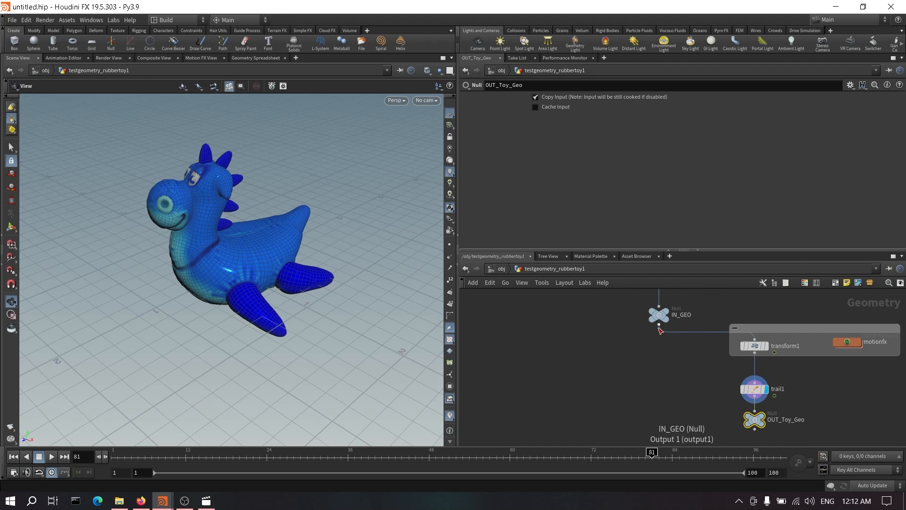
{"action": "left_click", "coordinate": [594, 359]}
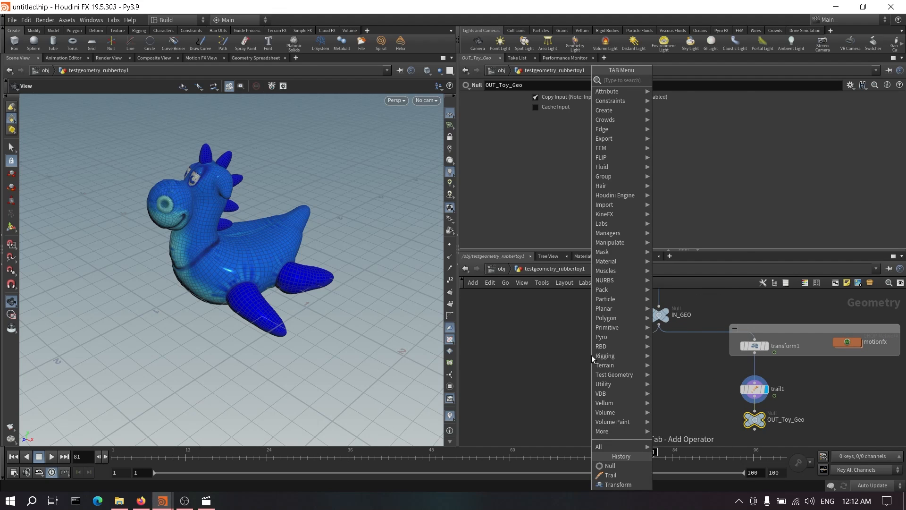
{"action": "type", "text": "times"}
{"action": "key", "text": "Return"}
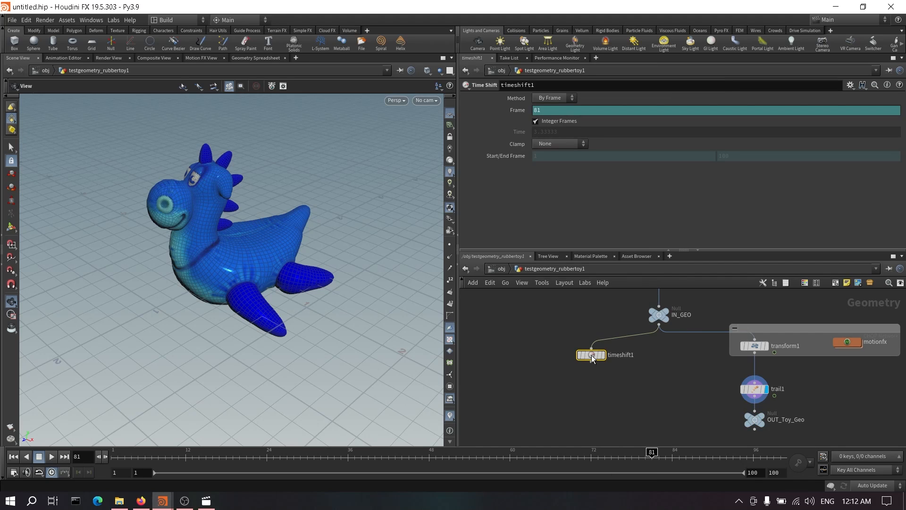
{"action": "left_click_drag", "start_coordinate": [593, 359], "coordinate": [568, 350]}
Step: Rename the Time Shift node master_itme_shift and display it held at frame 1
{"action": "double_click", "coordinate": [591, 347]}
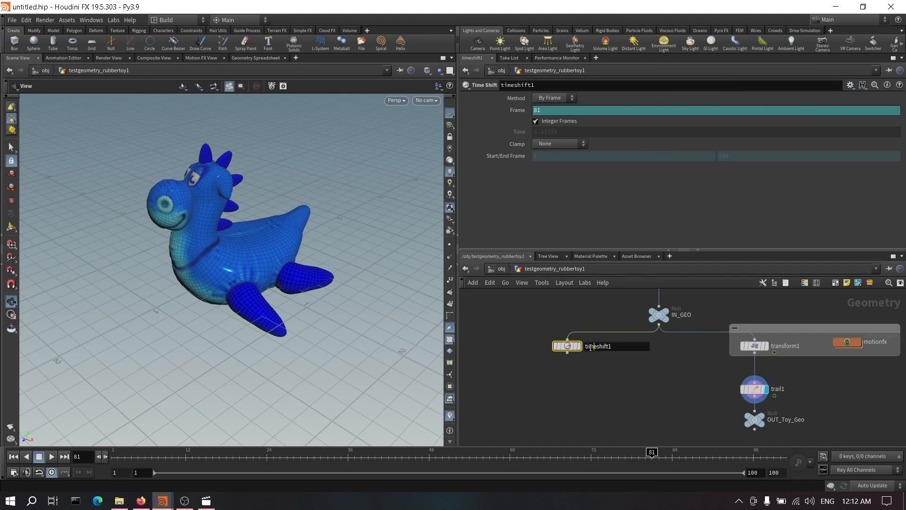
{"action": "left_click", "coordinate": [591, 347]}
{"action": "double_click", "coordinate": [592, 347]}
{"action": "type", "text": "mis"}
{"action": "key", "text": "Return"}
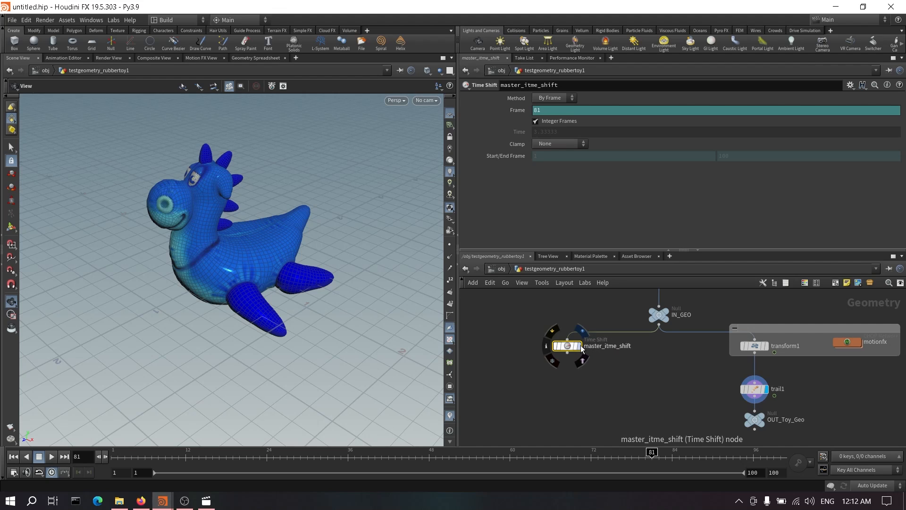
{"action": "key", "text": "Tab"}
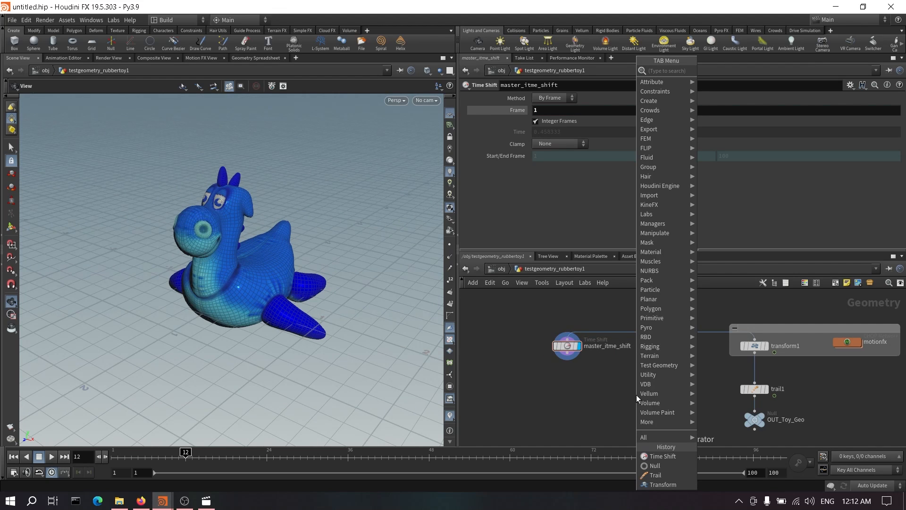
{"action": "mouse_move", "coordinate": [637, 394]}
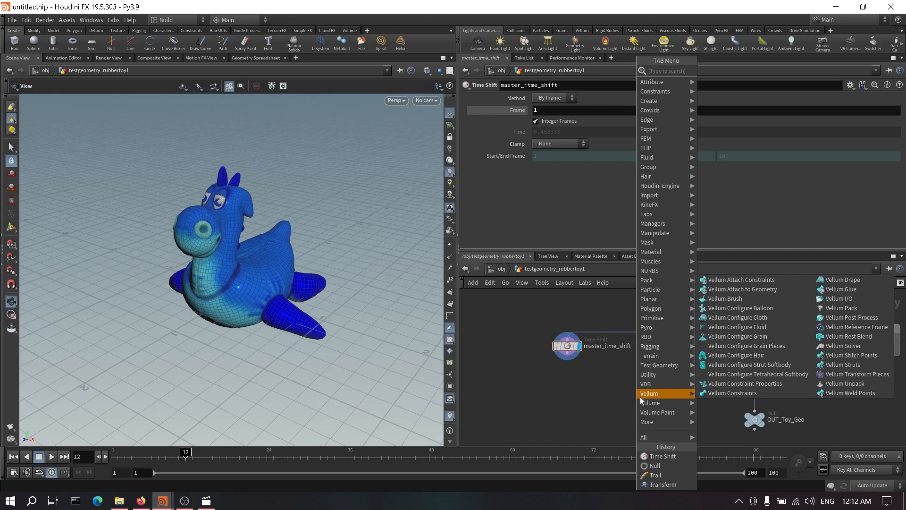
{"action": "left_click", "coordinate": [546, 375]}
Step: Add a Scatter node connected to master_itme_shift, display its points, and place it lower in the network
{"action": "key", "text": "Tab"}
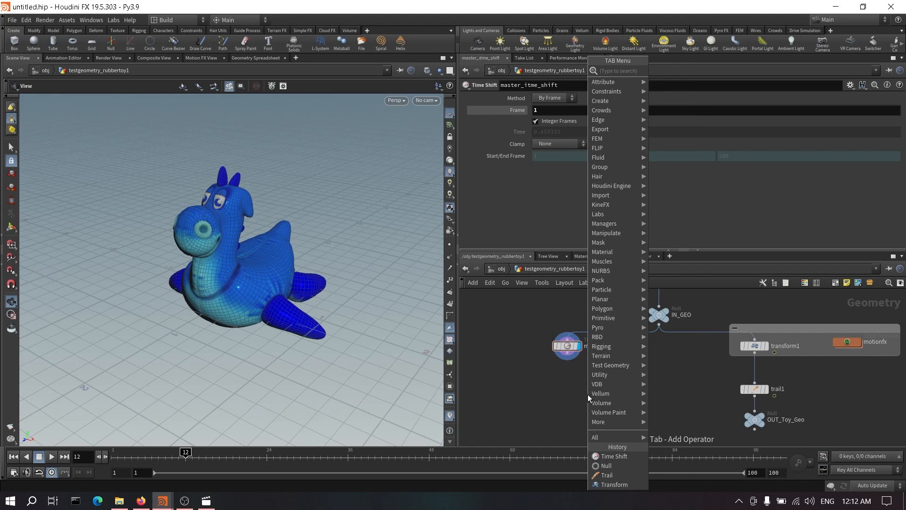
{"action": "type", "text": "sc"}
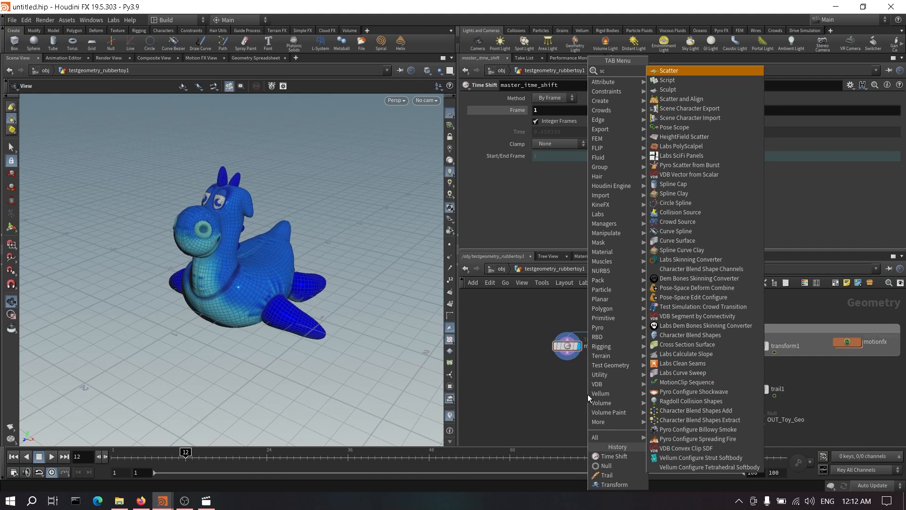
{"action": "key", "text": "Return"}
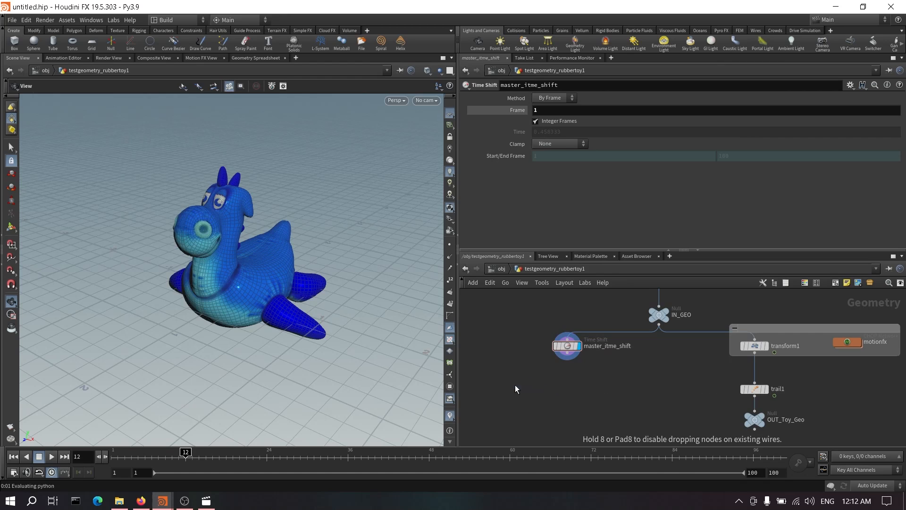
{"action": "left_click", "coordinate": [515, 384]}
{"action": "left_click", "coordinate": [528, 385]}
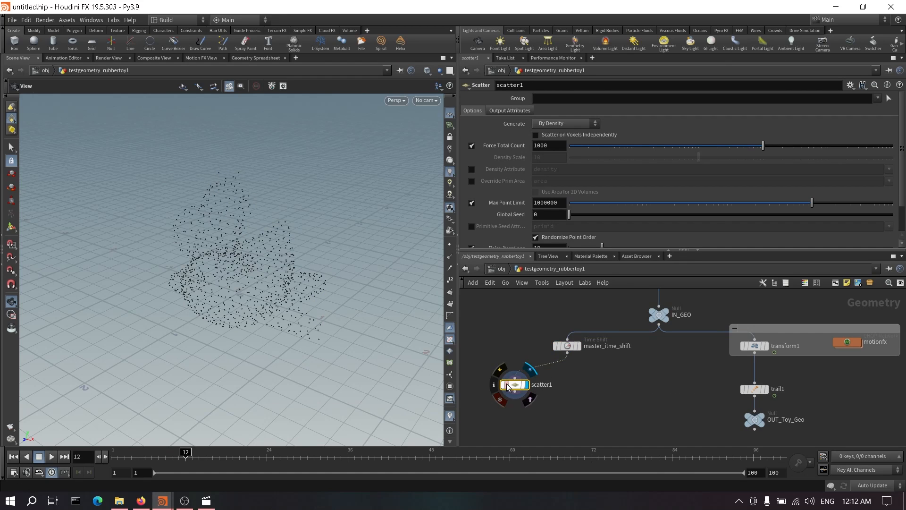
{"action": "middle_click_drag", "start_coordinate": [581, 400], "coordinate": [594, 394]}
{"action": "scroll", "coordinate": [520, 211], "scroll_direction": "down", "scroll_amount": 2}
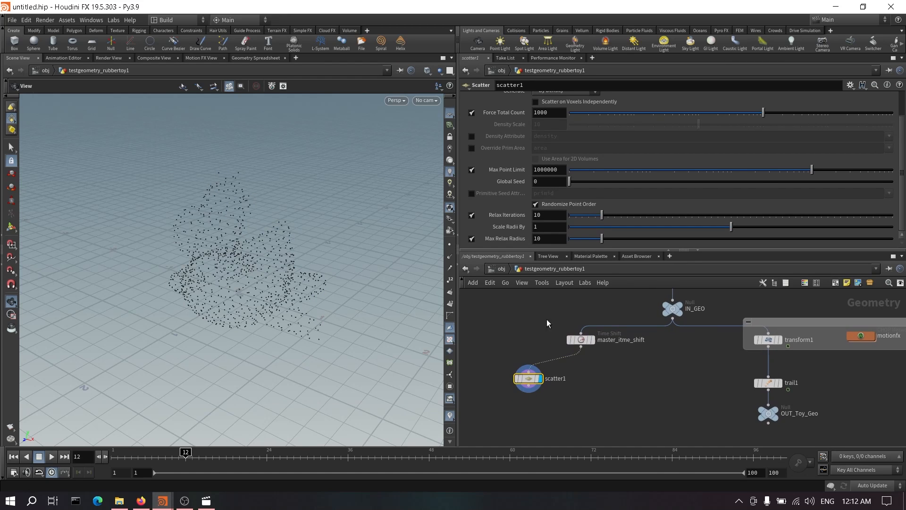
{"action": "left_click_drag", "start_coordinate": [540, 388], "coordinate": [532, 410]}
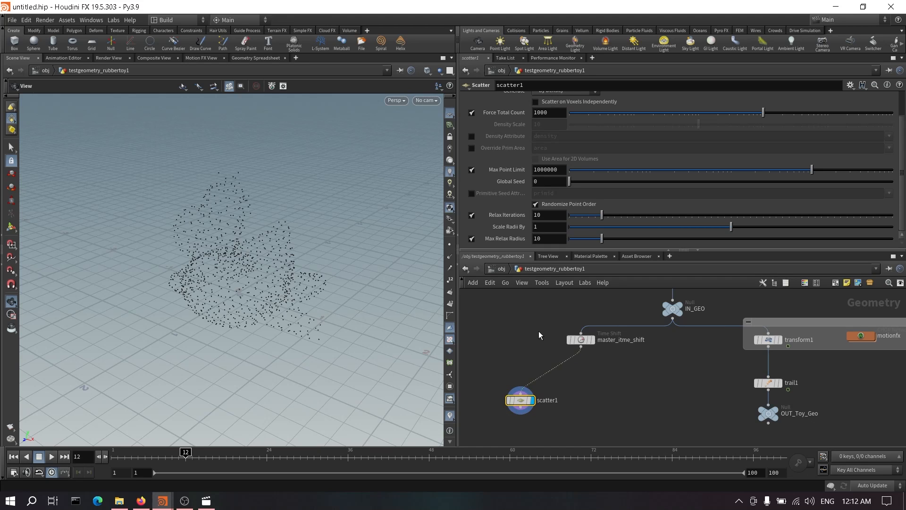
Step: Move the scatter node closer beneath the time shift node and set its Force Total Count to 5000
{"action": "left_click_drag", "start_coordinate": [539, 334], "coordinate": [606, 377]}
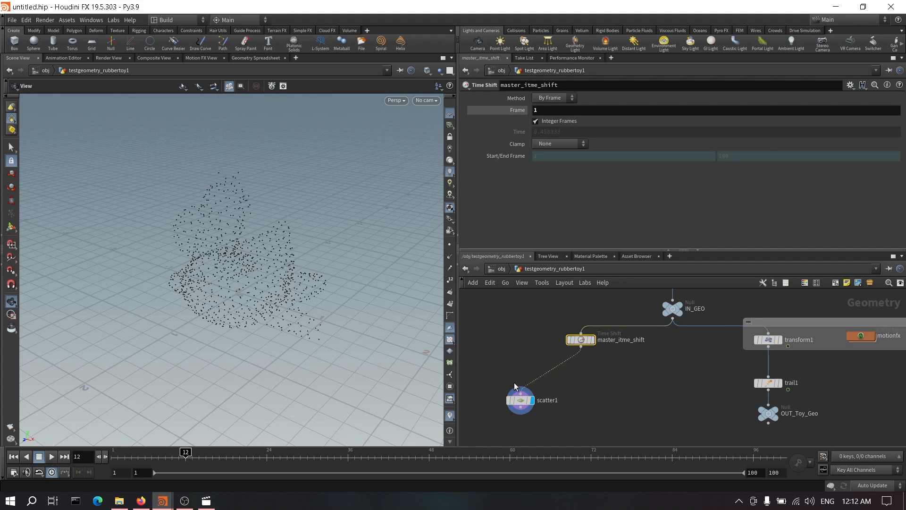
{"action": "left_click_drag", "start_coordinate": [541, 419], "coordinate": [523, 377]}
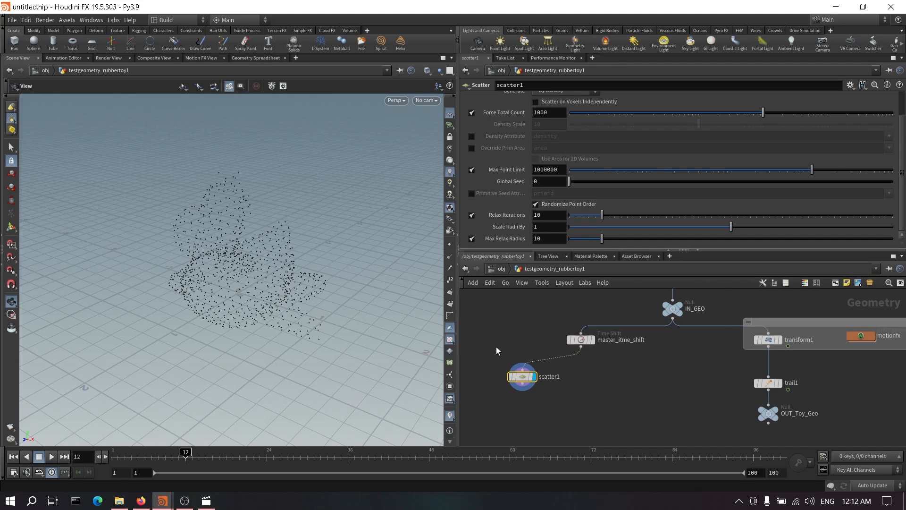
{"action": "middle_click_drag", "start_coordinate": [566, 406], "coordinate": [572, 402]}
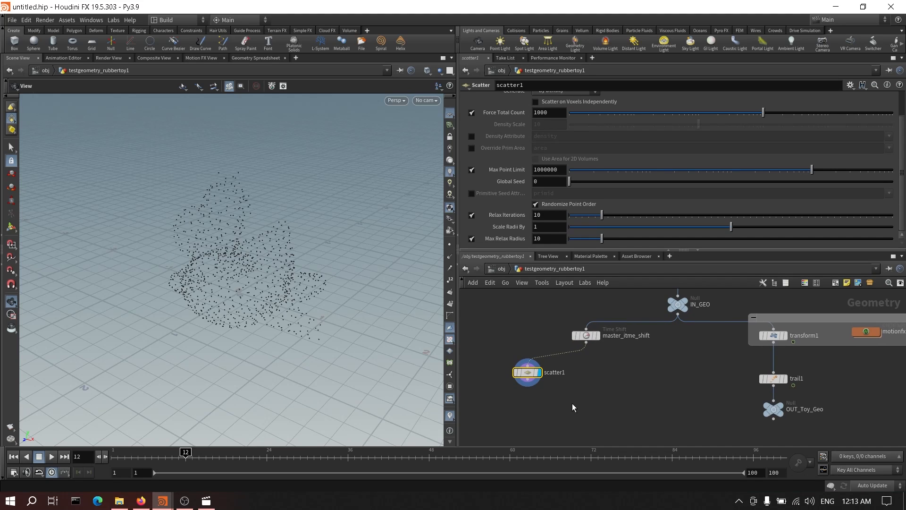
{"action": "left_click", "coordinate": [572, 403]}
{"action": "left_click", "coordinate": [556, 112]}
{"action": "type", "text": "5000"}
{"action": "key", "text": "Return"}
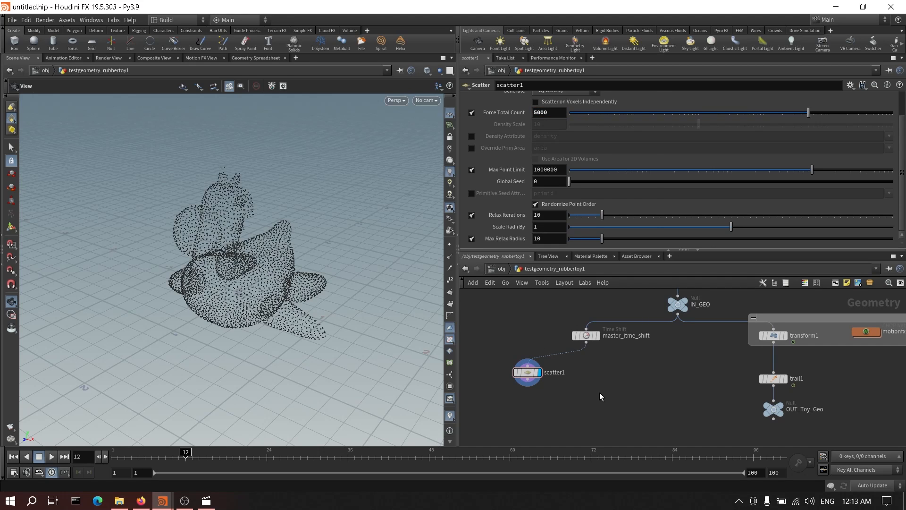
Step: Add an Attribute VOP node directly below the scatter node
{"action": "key", "text": "Tab"}
{"action": "type", "text": "atvop"}
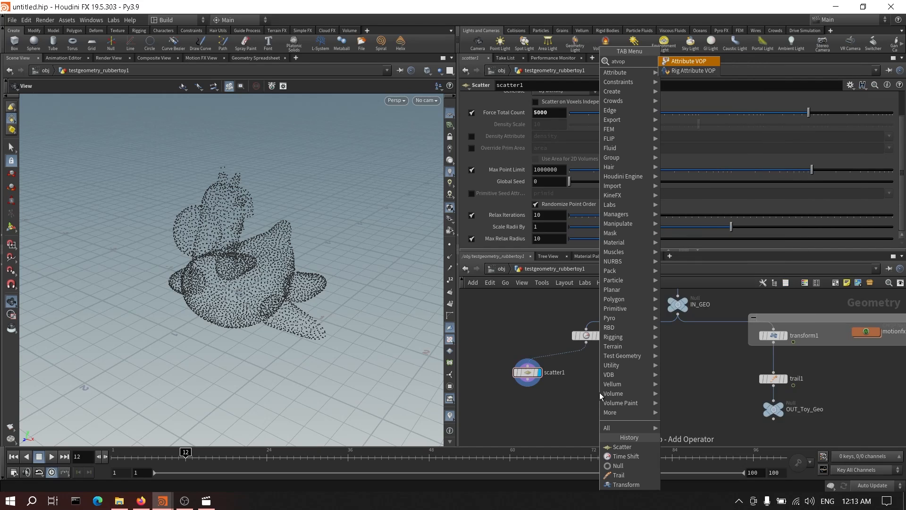
{"action": "key", "text": "Return"}
{"action": "left_click", "coordinate": [528, 385]}
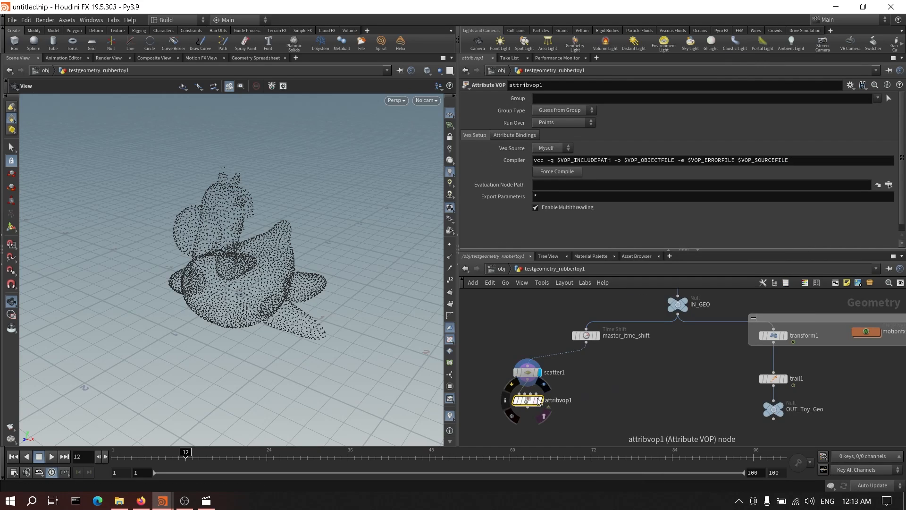
Step: Inside the Attribute VOP, shift the geometry output node aside and add a Turbulent Noise node beside the global parameters node
{"action": "double_click", "coordinate": [529, 396]}
{"action": "left_click_drag", "start_coordinate": [732, 326], "coordinate": [759, 342]}
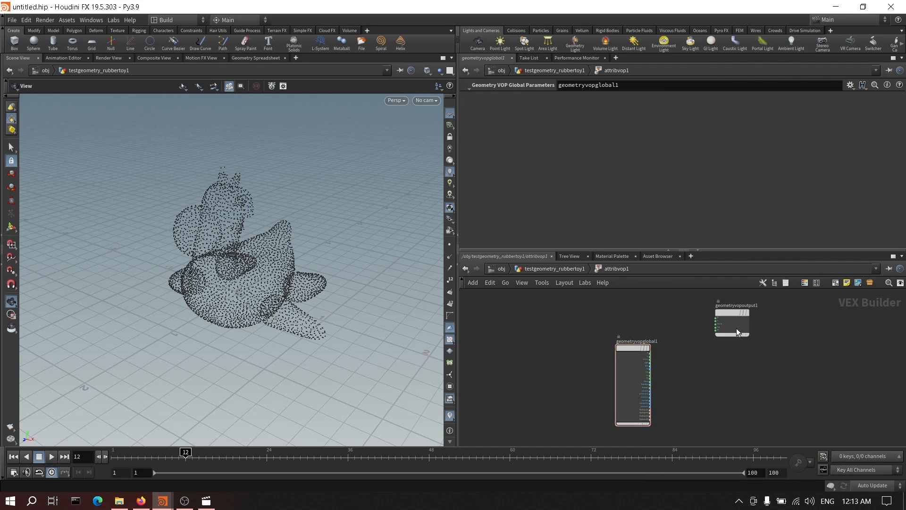
{"action": "key", "text": "Tab"}
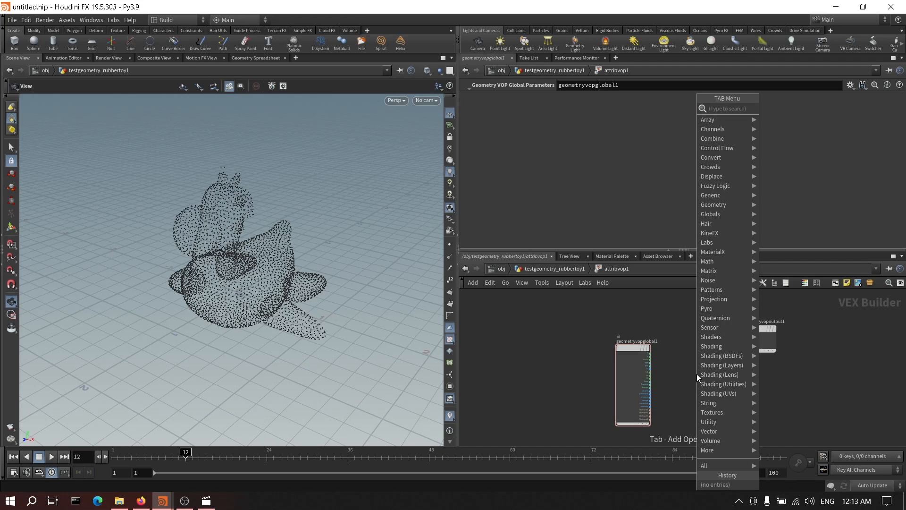
{"action": "type", "text": "turb"}
{"action": "key", "text": "Return"}
{"action": "left_click", "coordinate": [697, 374]}
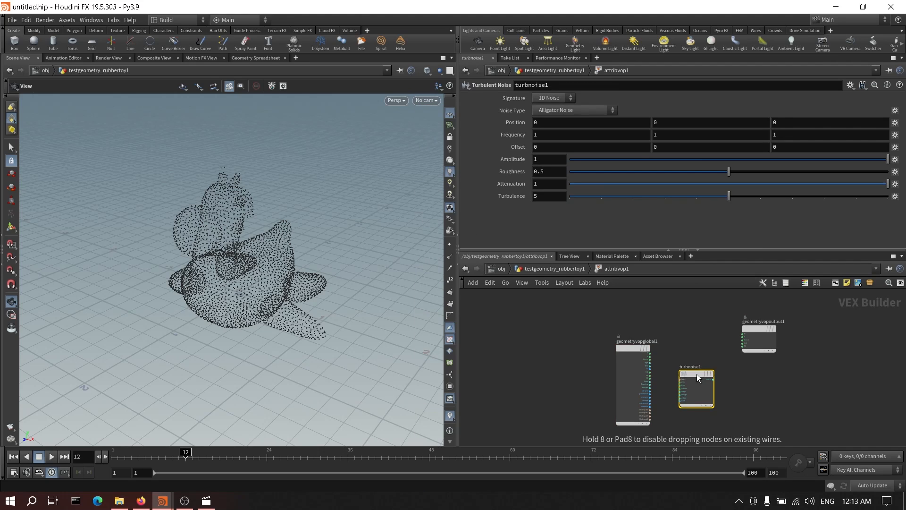
Step: Wire the global P output into the turbulent noise position and the noise output into Cd on the geometry output
{"action": "scroll", "coordinate": [697, 374], "scroll_direction": "up", "scroll_amount": 4}
{"action": "left_click_drag", "start_coordinate": [580, 322], "coordinate": [655, 394]}
{"action": "left_click", "coordinate": [670, 392]}
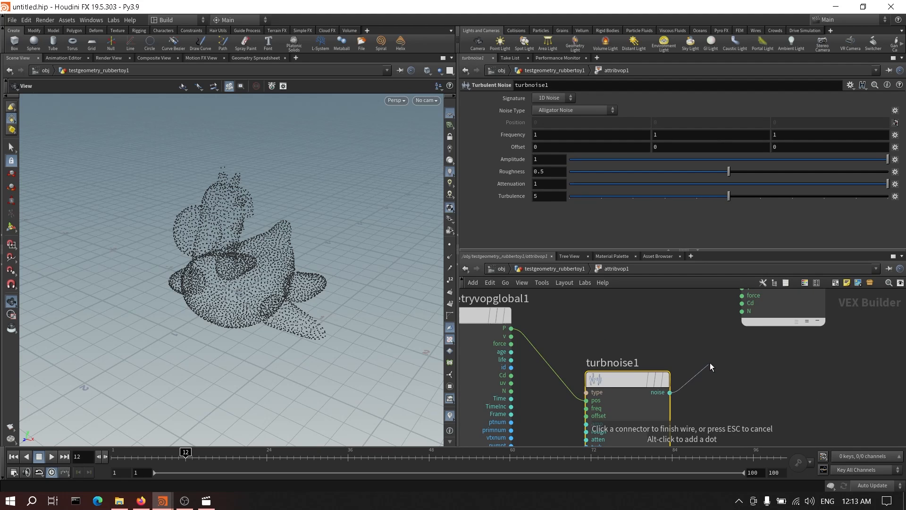
{"action": "middle_click_drag", "start_coordinate": [727, 312], "coordinate": [711, 364]}
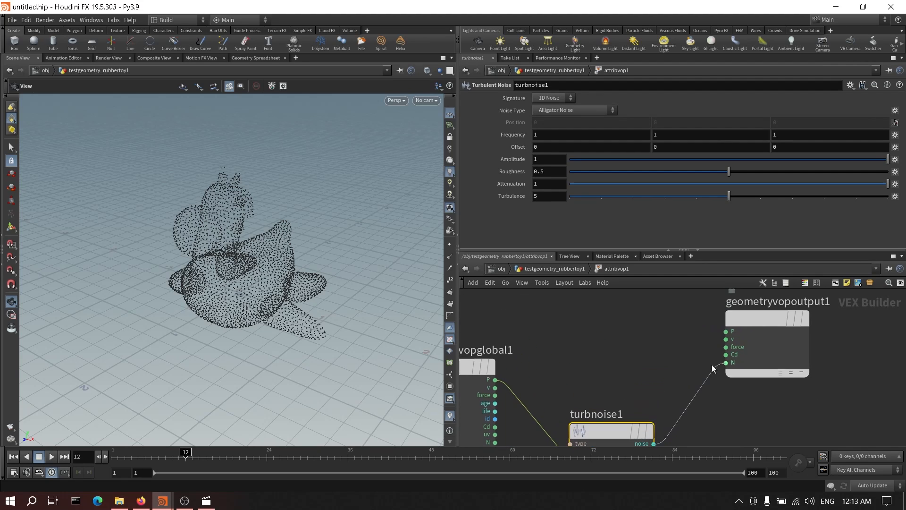
{"action": "left_click", "coordinate": [727, 356]}
{"action": "left_click_drag", "start_coordinate": [616, 429], "coordinate": [617, 347]}
Step: Set the turbulent noise Amplitude to 2.5 and its Frequency to 3.4 on all three axes
{"action": "mouse_move", "coordinate": [222, 257]}
{"action": "left_mouse_down"}
{"action": "mouse_move", "coordinate": [279, 246]}
{"action": "mouse_move", "coordinate": [312, 257]}
{"action": "left_mouse_up"}
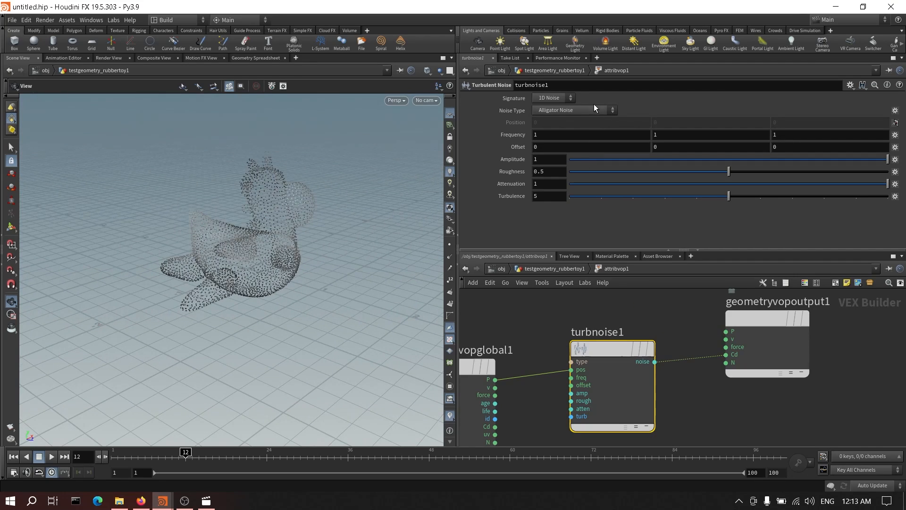
{"action": "middle_click_drag", "start_coordinate": [514, 158], "coordinate": [586, 157]}
{"action": "middle_click_drag", "start_coordinate": [512, 134], "coordinate": [633, 140]}
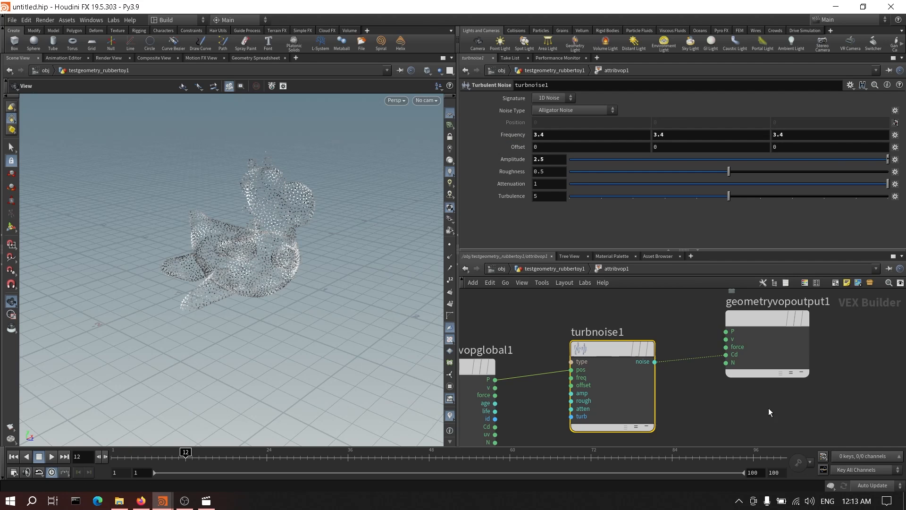
Step: Insert a Clamp node on the wire between the turbulent noise and the Cd input
{"action": "key", "text": "Tab"}
{"action": "type", "text": "cla"}
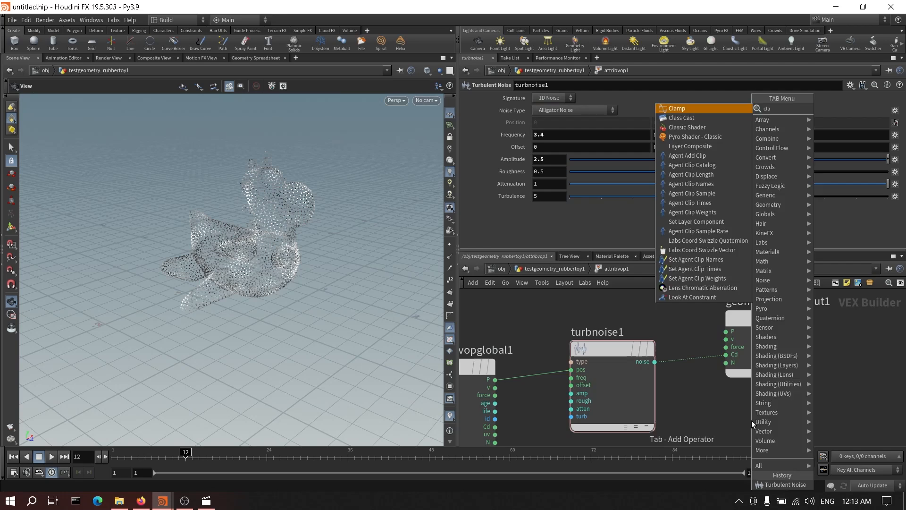
{"action": "key", "text": "Return"}
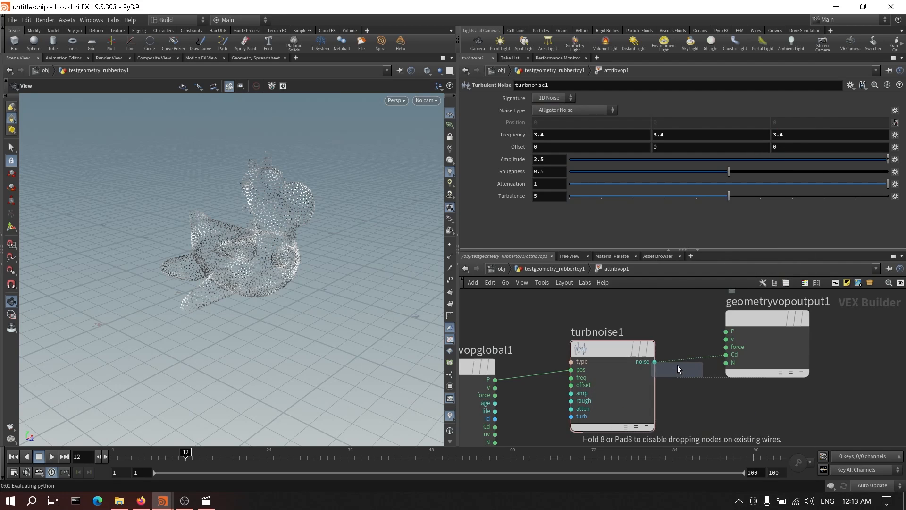
{"action": "left_click", "coordinate": [755, 373]}
Step: Add a Bind Export node below the geometry output node and name its attribute pscale
{"action": "key", "text": "Tab"}
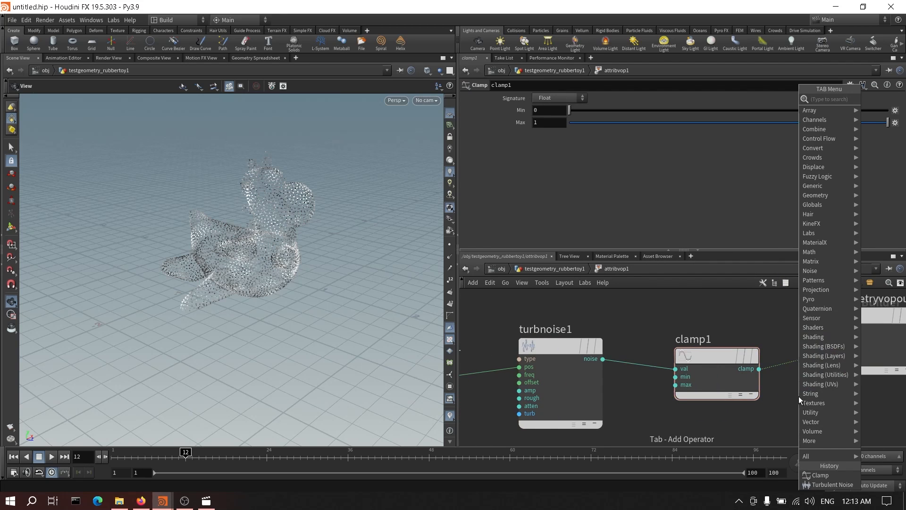
{"action": "type", "text": "binde"}
{"action": "key", "text": "Return"}
{"action": "left_click", "coordinate": [799, 396]}
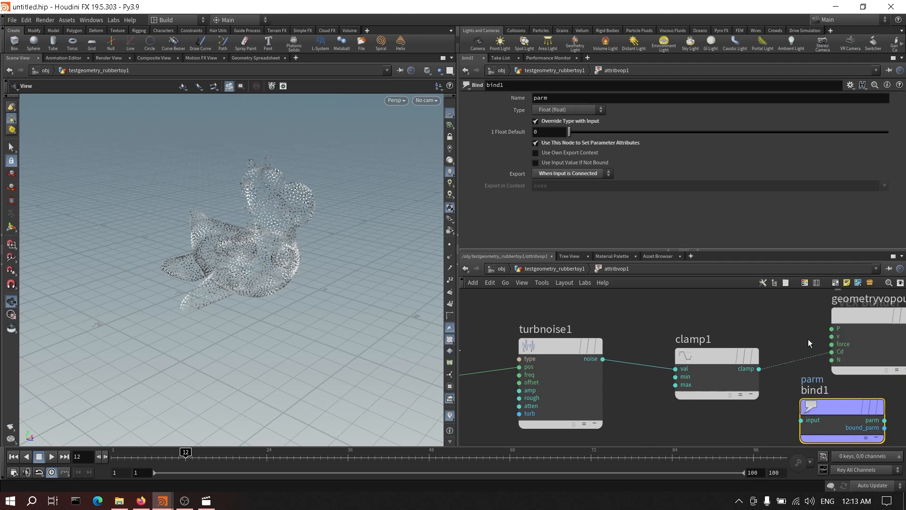
{"action": "middle_click_drag", "start_coordinate": [756, 317], "coordinate": [653, 303]}
{"action": "left_click_drag", "start_coordinate": [712, 384], "coordinate": [752, 403]}
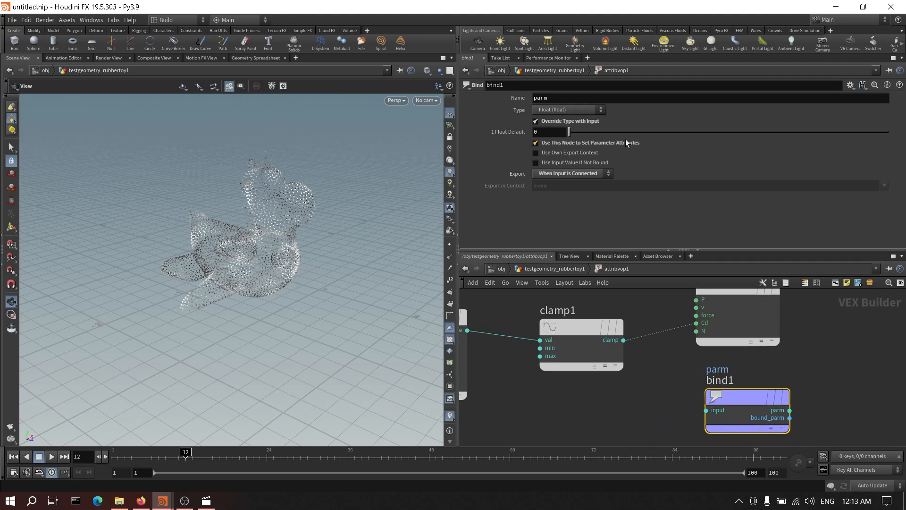
{"action": "left_click", "coordinate": [593, 102]}
{"action": "type", "text": "psca"}
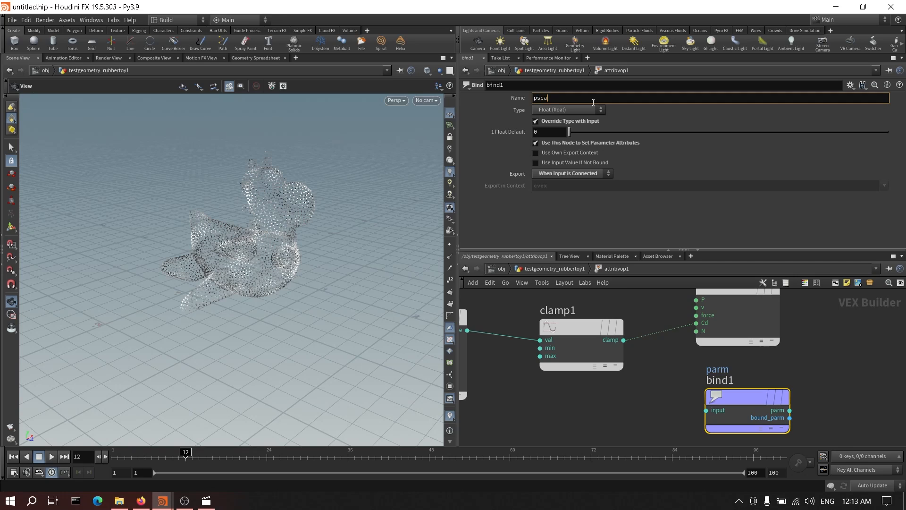
{"action": "type", "text": "le"}
{"action": "key", "text": "Return"}
Step: Reroute the clamp output from Cd to the pscale bind input and auto-arrange the VOP network
{"action": "left_click_drag", "start_coordinate": [624, 339], "coordinate": [706, 411]}
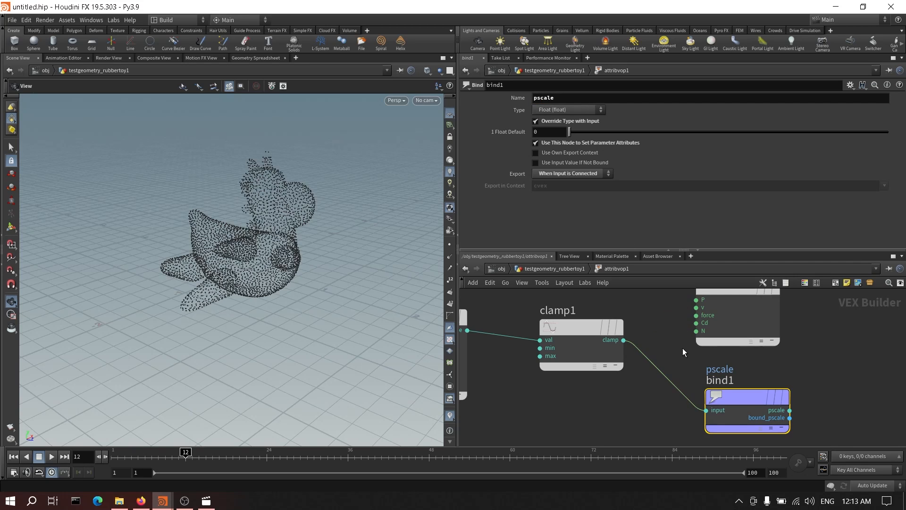
{"action": "key", "text": "l"}
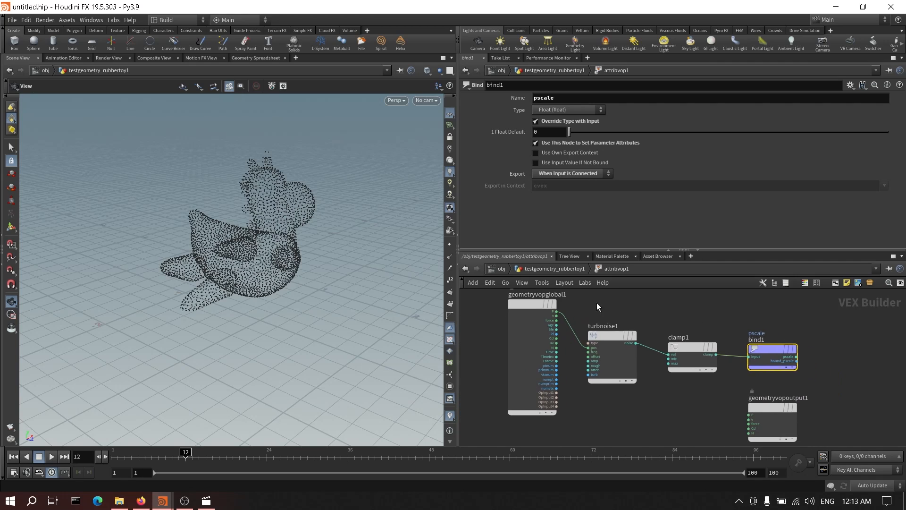
Step: Back at the geometry level, add a VDB from Particles node below the Attribute VOP and display it
{"action": "left_click", "coordinate": [546, 269]}
{"action": "key", "text": "Tab"}
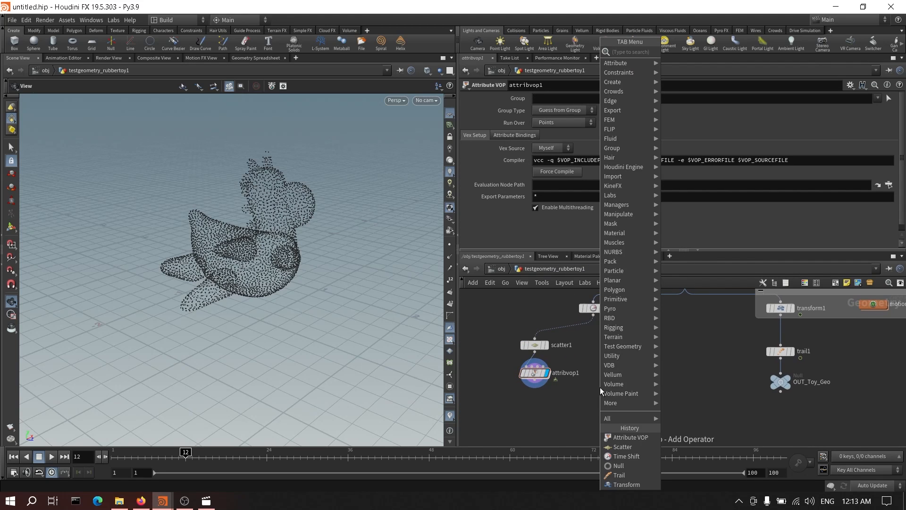
{"action": "type", "text": "vd"}
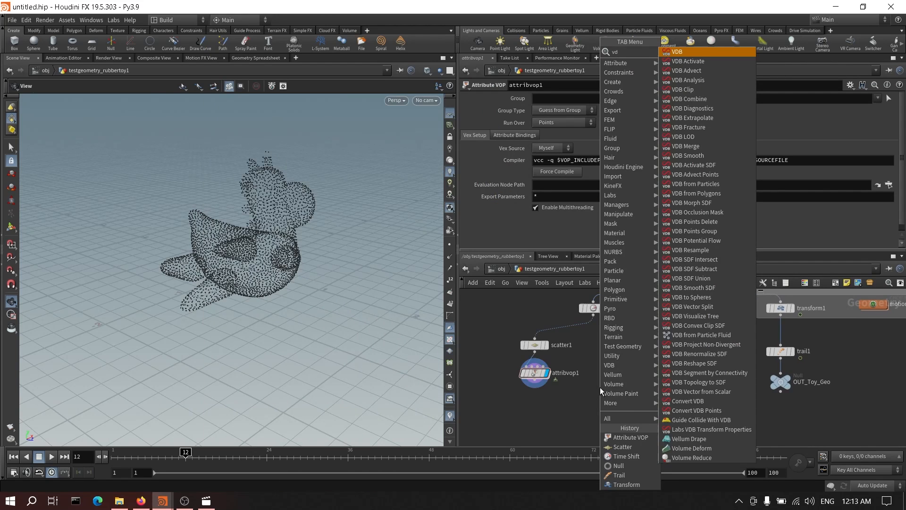
{"action": "type", "text": "bfro"}
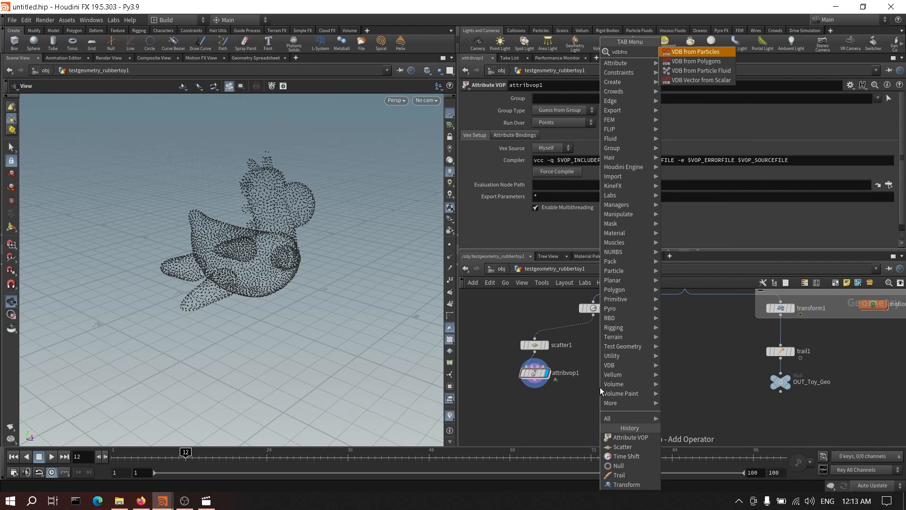
{"action": "key", "text": "Return"}
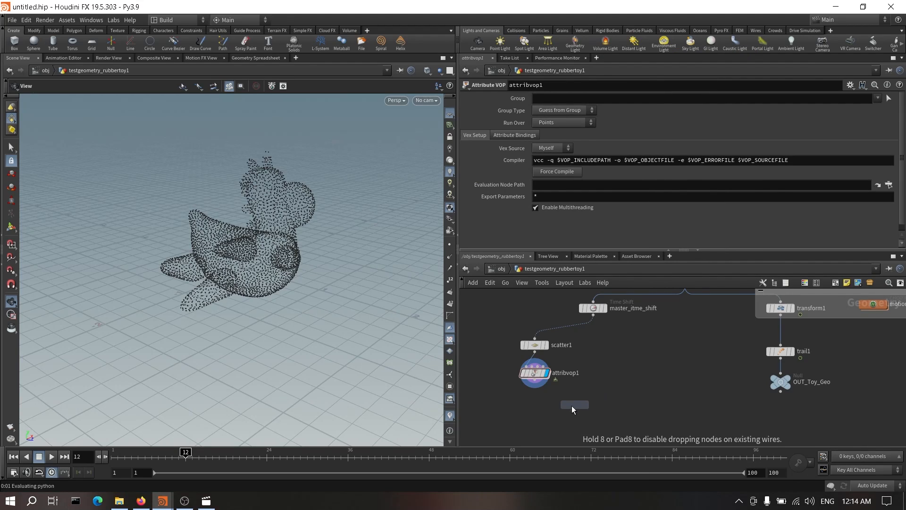
{"action": "left_click", "coordinate": [538, 400]}
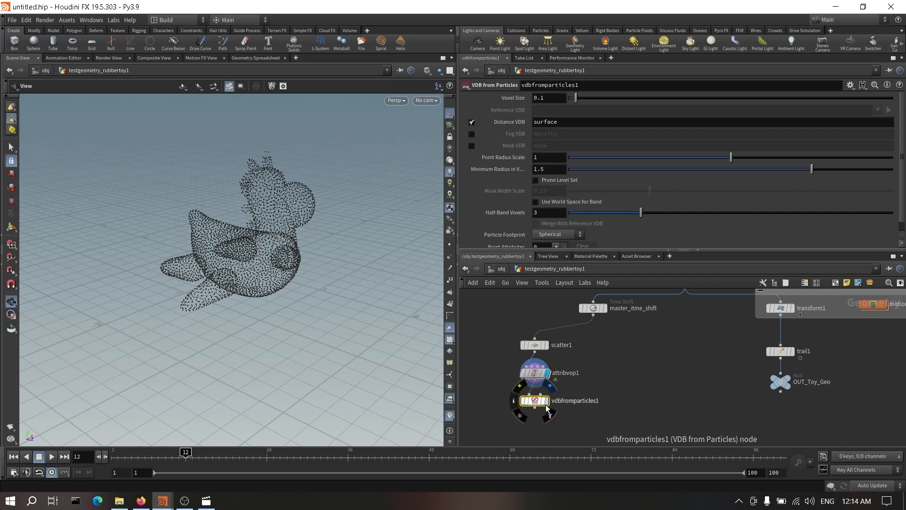
{"action": "left_click", "coordinate": [555, 404]}
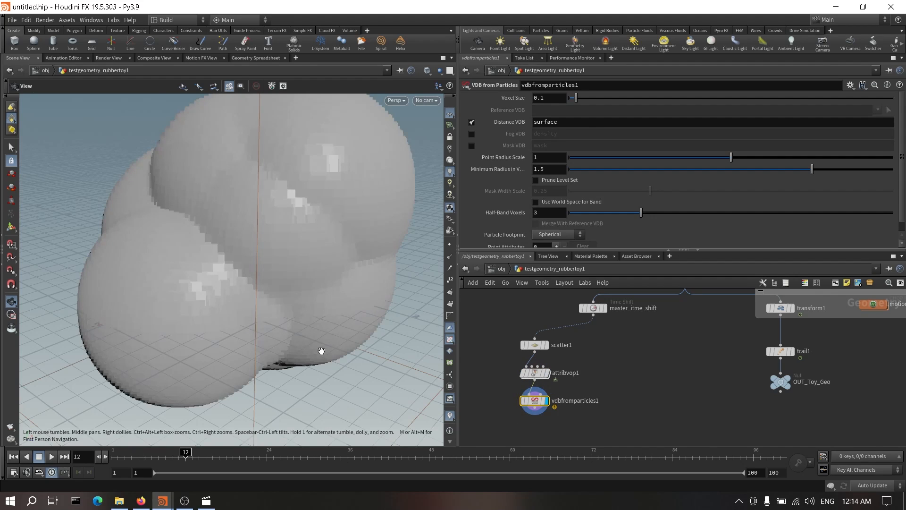
Step: Set the VDB from Particles Minimum Radius in Voxels to 0 and the Point Radius Scale to 0.1
{"action": "left_click", "coordinate": [557, 169]}
{"action": "key", "text": "Return"}
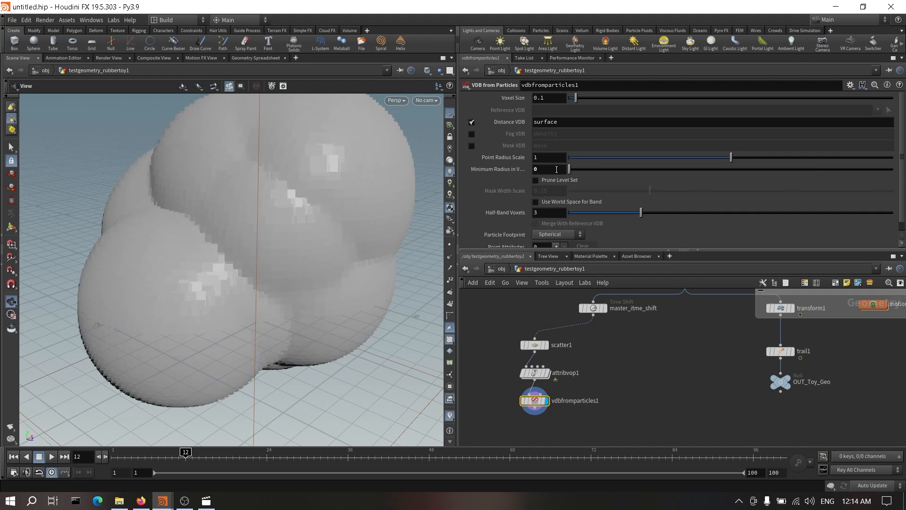
{"action": "left_click", "coordinate": [556, 158]}
{"action": "type", "text": "0.1"}
{"action": "key", "text": "Return"}
{"action": "left_click_drag", "start_coordinate": [242, 236], "coordinate": [359, 221]}
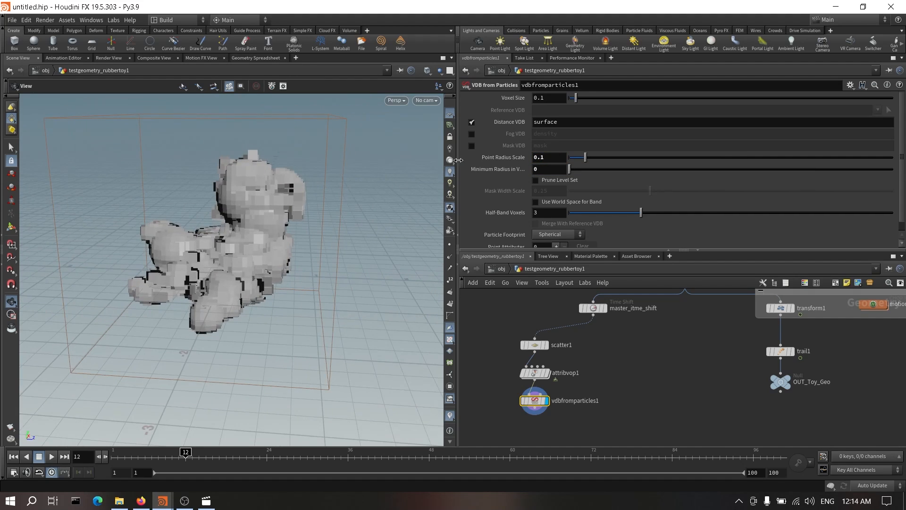
Step: Set the VDB's Voxel Size to 0.05 and check the node's info
{"action": "middle_click", "coordinate": [535, 400]}
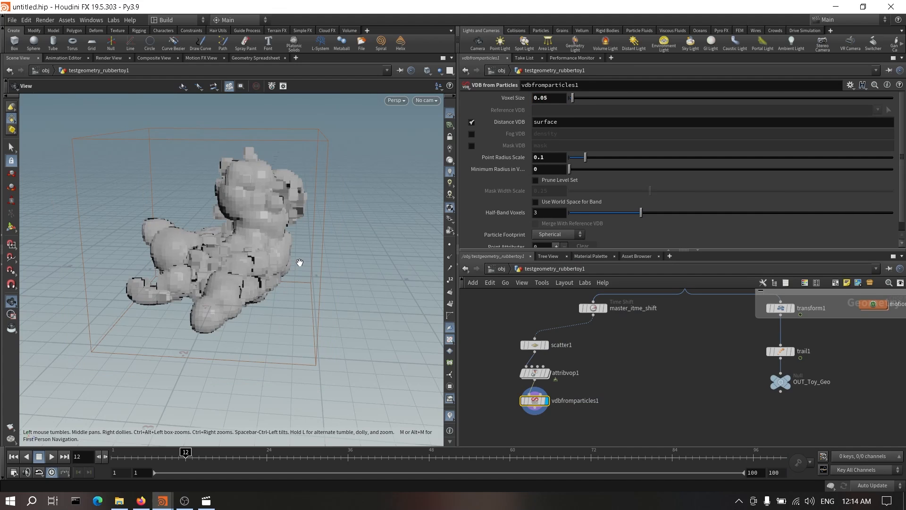
{"action": "left_click_drag", "start_coordinate": [300, 263], "coordinate": [246, 247]}
{"action": "middle_click", "coordinate": [535, 401]}
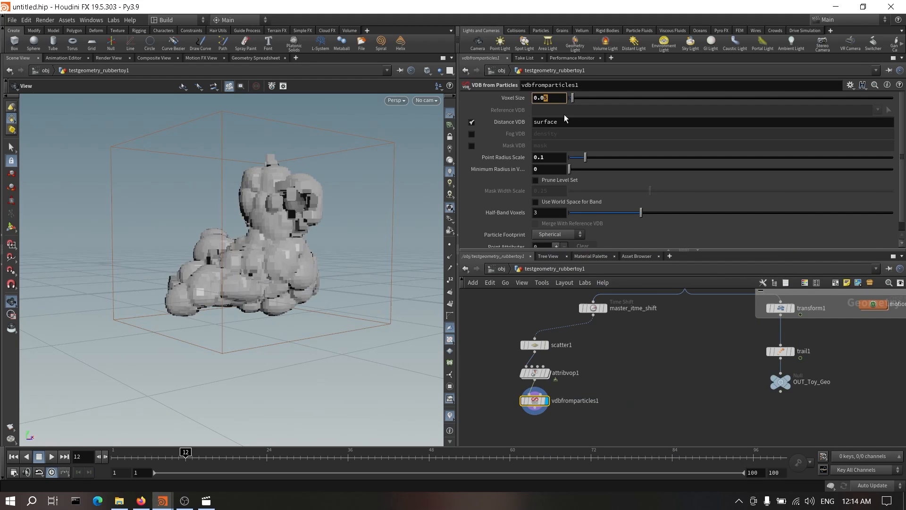
Step: Try a Voxel Size of 0.02 with a Point Radius Scale of 0.06 on the VDB from Particles node
{"action": "key", "text": "Return"}
{"action": "left_click_drag", "start_coordinate": [264, 274], "coordinate": [202, 266]}
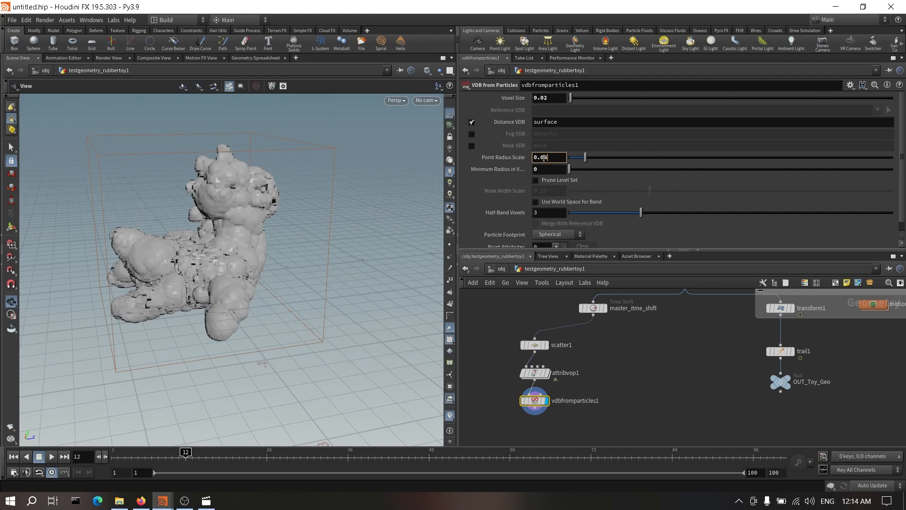
{"action": "key", "text": "Return"}
{"action": "left_click_drag", "start_coordinate": [302, 264], "coordinate": [275, 266]}
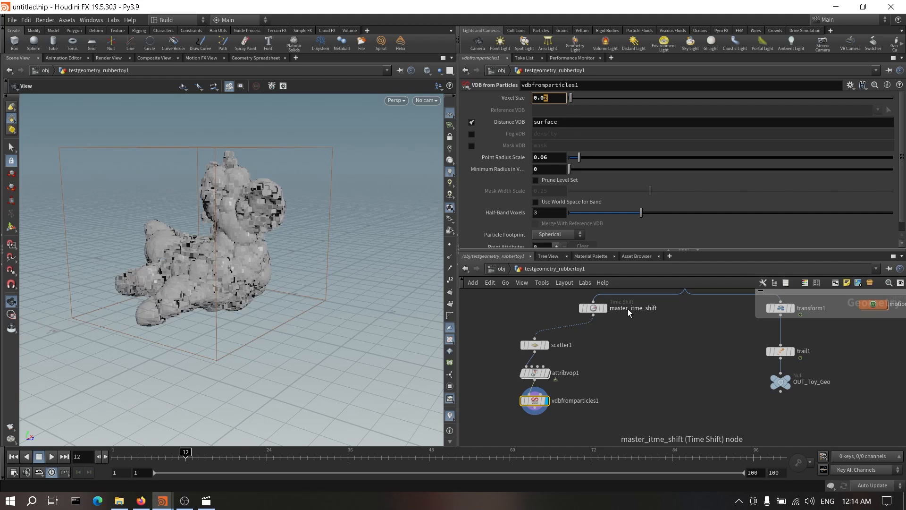
Step: Set the VDB's Voxel Size to 0.01 and its Point Radius Scale to 0.1
{"action": "key", "text": "Return"}
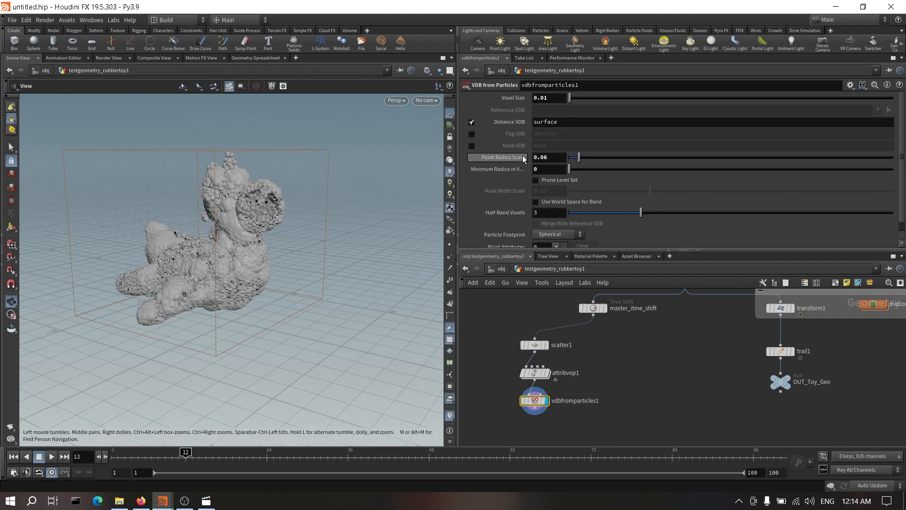
{"action": "double_click", "coordinate": [546, 157]}
{"action": "type", "text": "1"}
{"action": "key", "text": "Return"}
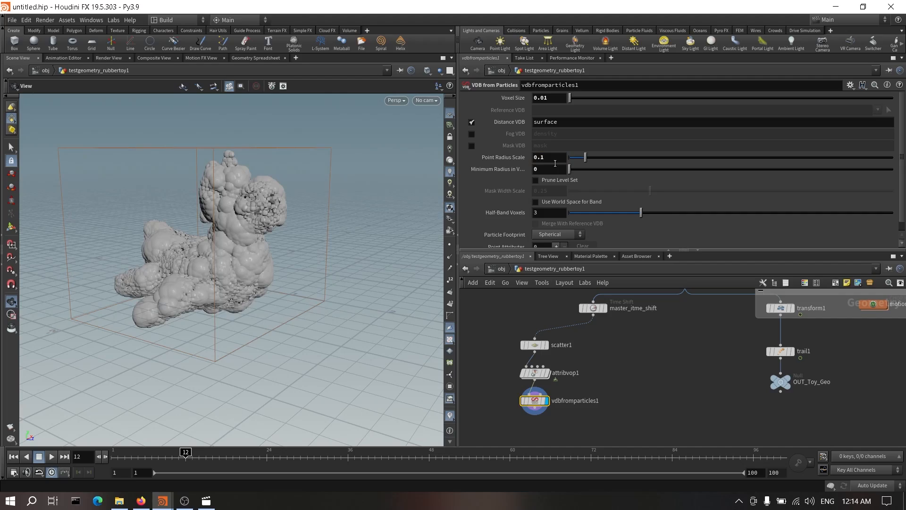
Step: Inside attribvop1, set the Turbulent Noise node's Frequency to 4.6 and its Noise Type to Original Perlin Noise
{"action": "left_click_drag", "start_coordinate": [233, 253], "coordinate": [236, 273]}
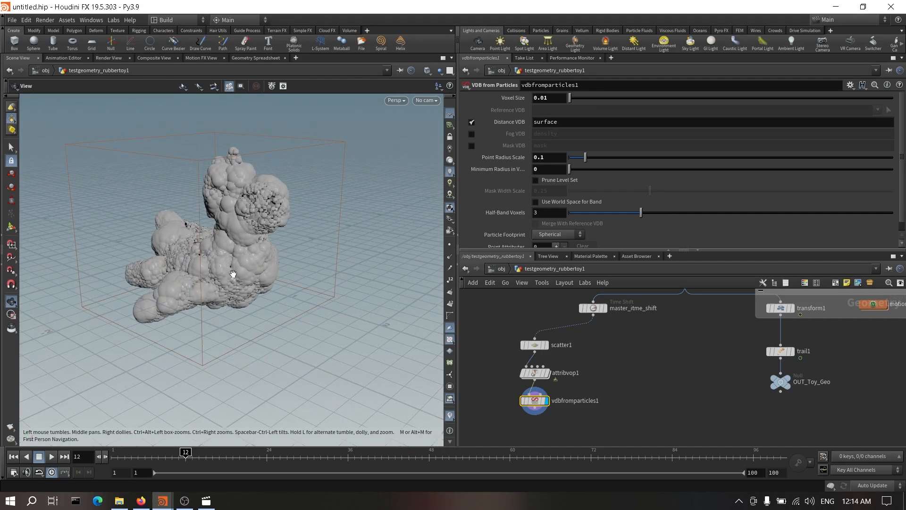
{"action": "double_click", "coordinate": [536, 374]}
{"action": "left_click", "coordinate": [627, 358]}
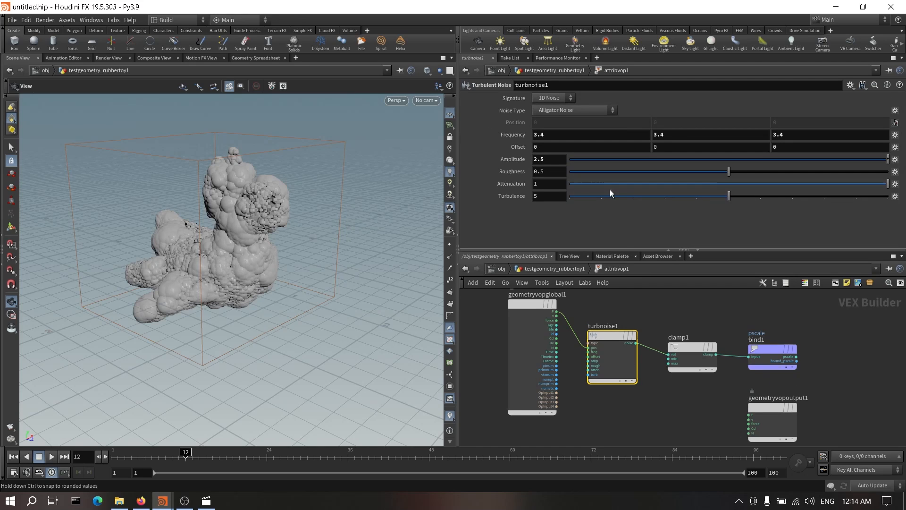
{"action": "middle_click_drag", "start_coordinate": [522, 135], "coordinate": [585, 135]}
{"action": "left_click", "coordinate": [557, 109]}
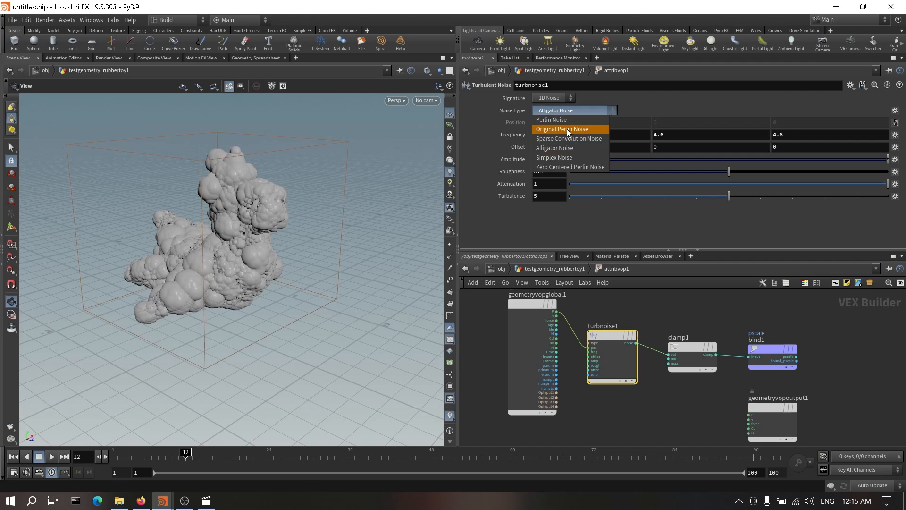
{"action": "left_click", "coordinate": [568, 128]}
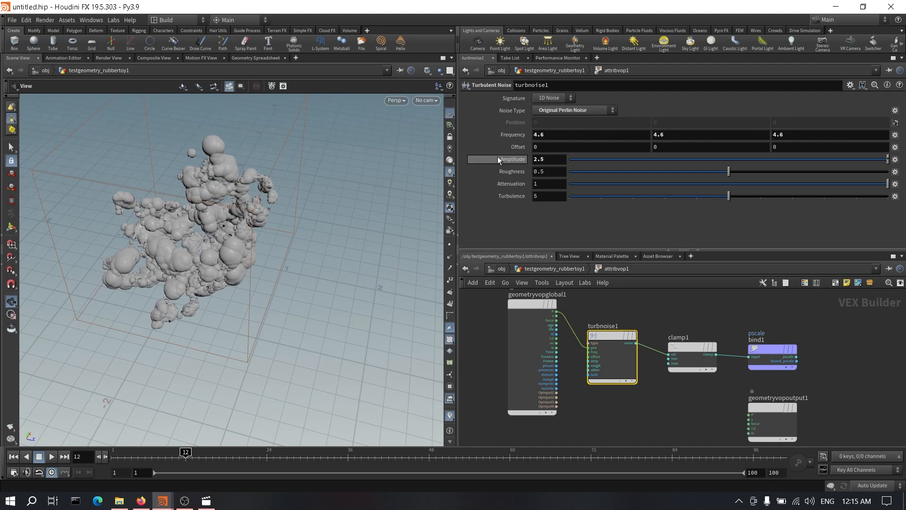
Step: Lower the Turbulent Noise Frequency to 2.1 on all axes, return to the geometry network and inspect the surface
{"action": "middle_click", "coordinate": [513, 135], "text": "ctrl"}
{"action": "middle_click_drag", "start_coordinate": [512, 136], "coordinate": [557, 139]}
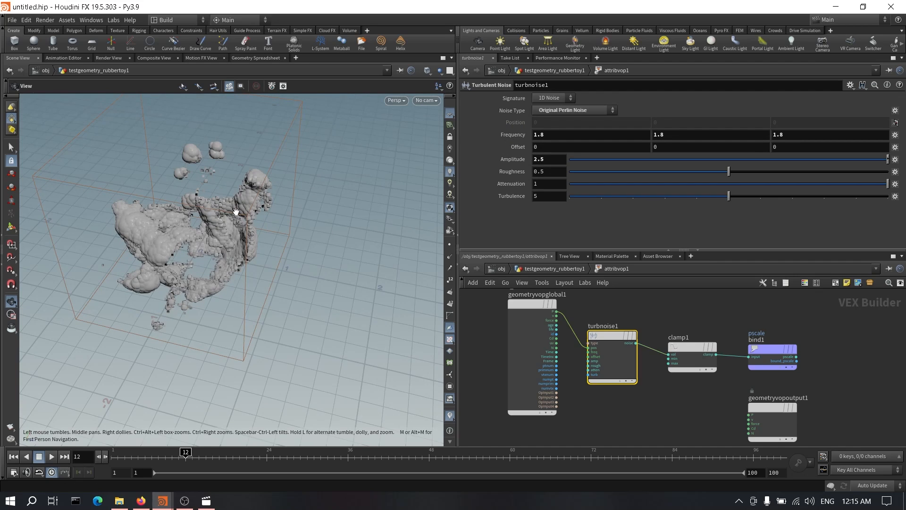
{"action": "left_click_drag", "start_coordinate": [239, 207], "coordinate": [241, 184]}
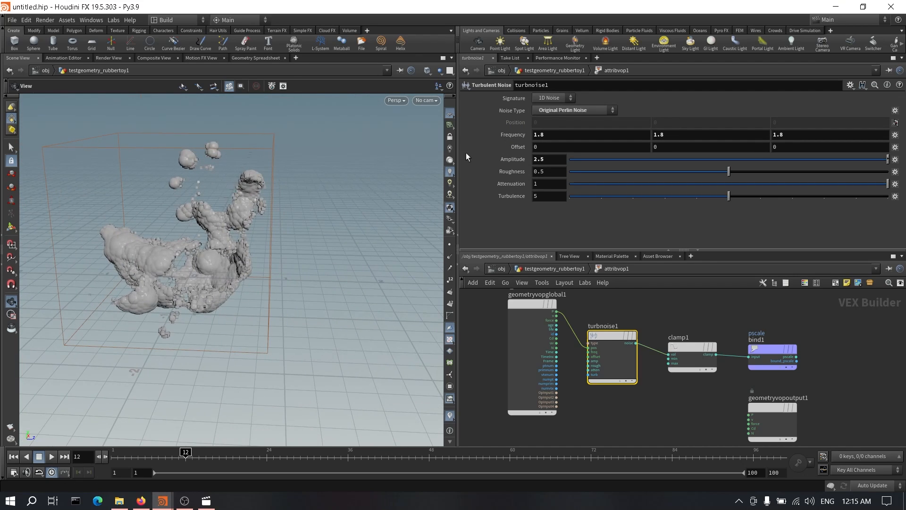
{"action": "middle_click_drag", "start_coordinate": [512, 135], "coordinate": [538, 136]}
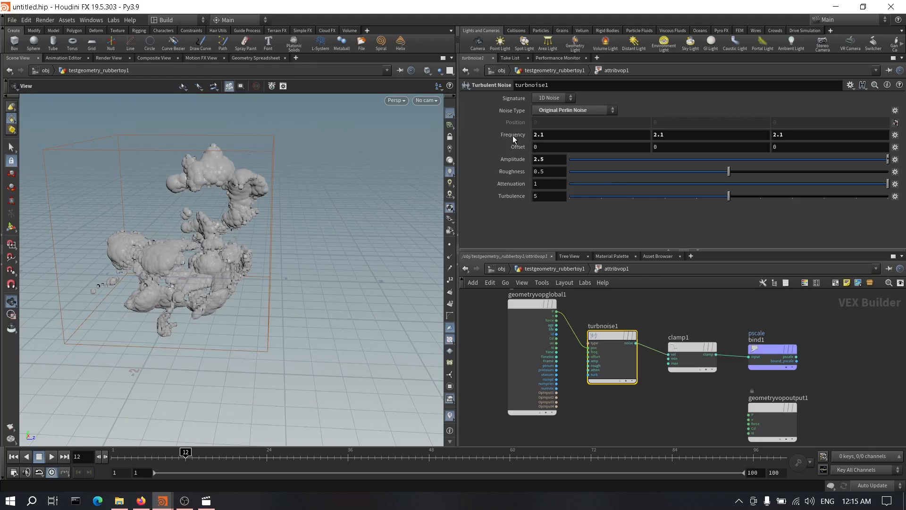
{"action": "left_click_drag", "start_coordinate": [226, 214], "coordinate": [270, 240]}
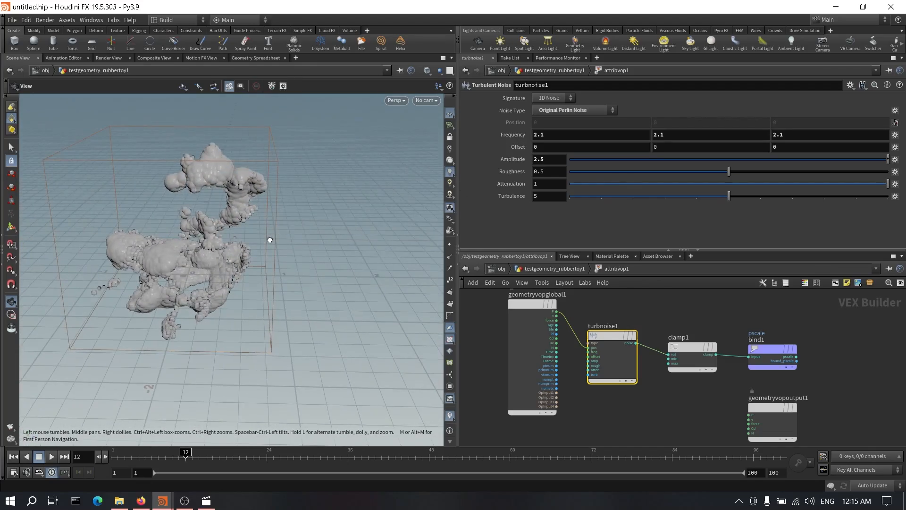
{"action": "left_click", "coordinate": [571, 270]}
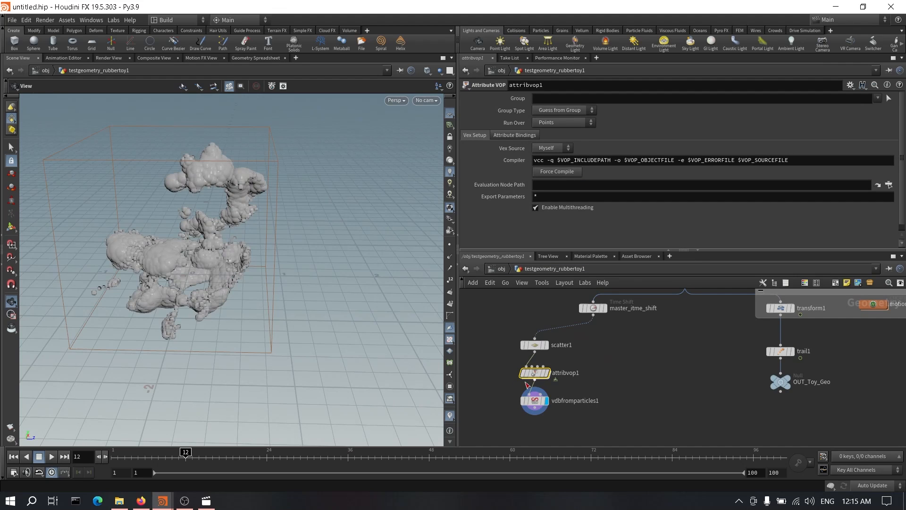
{"action": "middle_click_drag", "start_coordinate": [609, 412], "coordinate": [620, 373]}
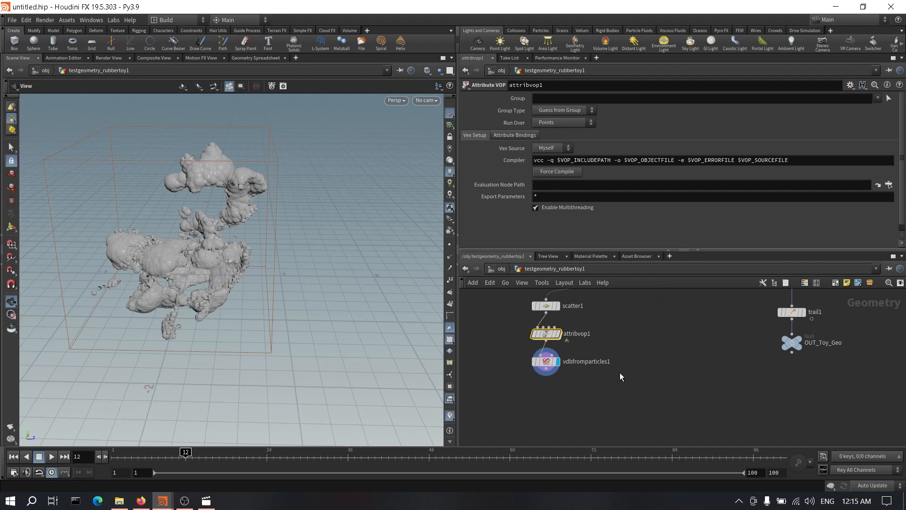
{"action": "left_click_drag", "start_coordinate": [330, 290], "coordinate": [226, 267]}
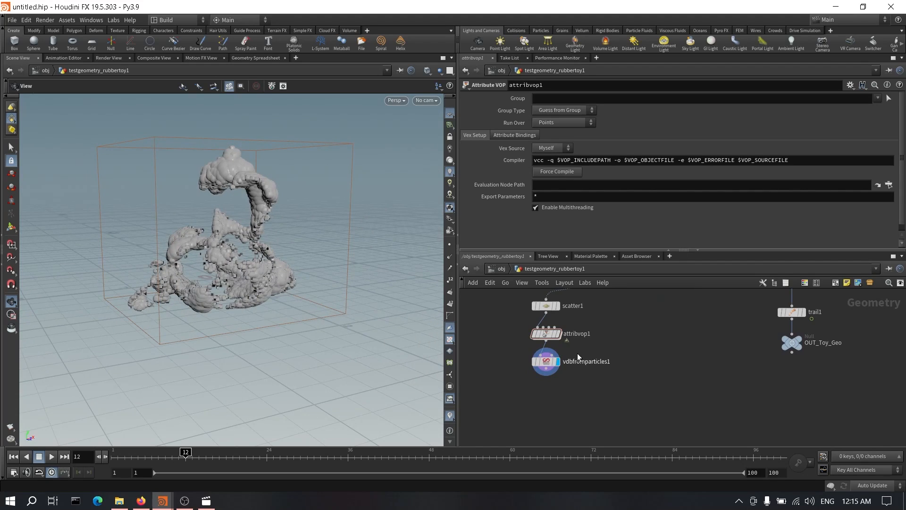
Step: Set the Turbulent Noise Roughness in attribvop1 to 0.572 and its Turbulence to 4, and return to the geometry network
{"action": "double_click", "coordinate": [546, 334]}
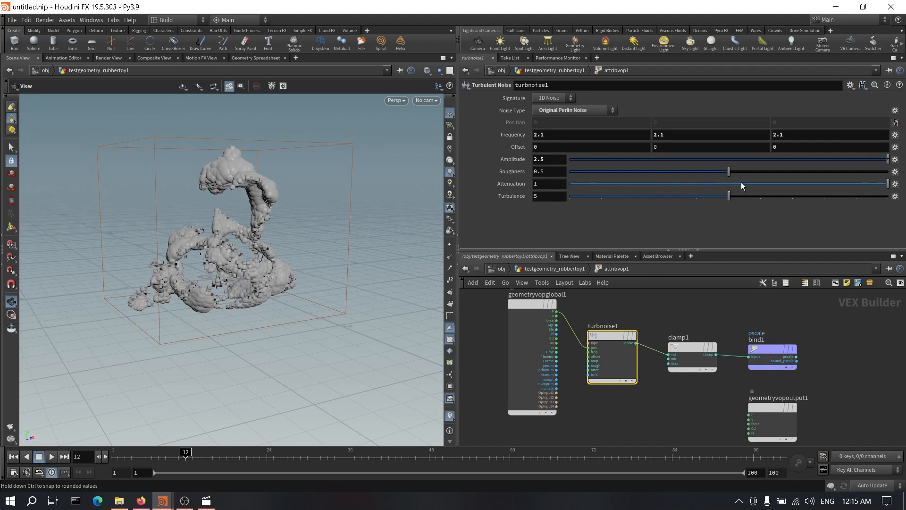
{"action": "left_click_drag", "start_coordinate": [740, 171], "coordinate": [752, 175]}
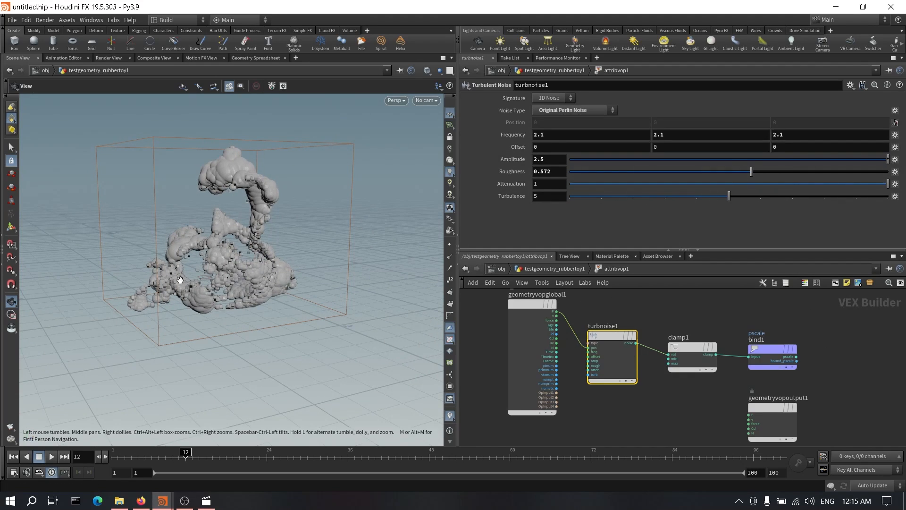
{"action": "left_click_drag", "start_coordinate": [181, 278], "coordinate": [194, 311]}
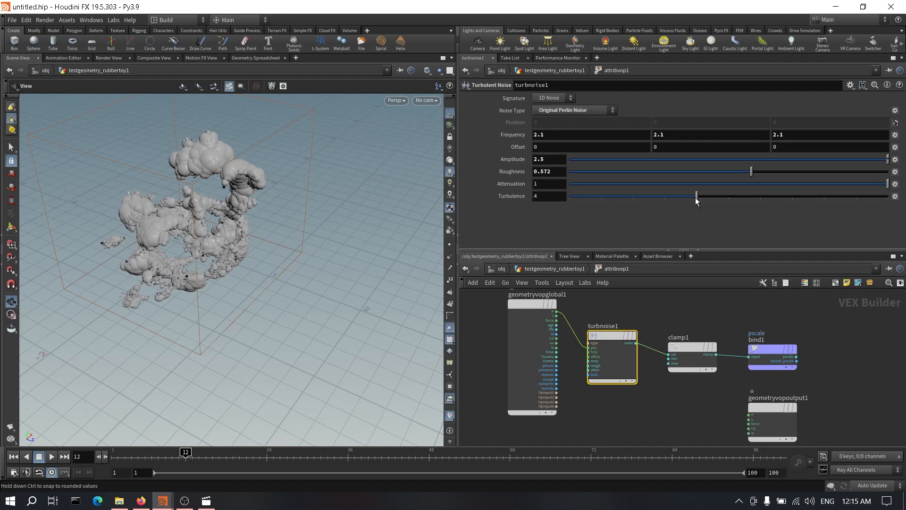
{"action": "left_click_drag", "start_coordinate": [695, 197], "coordinate": [754, 209]}
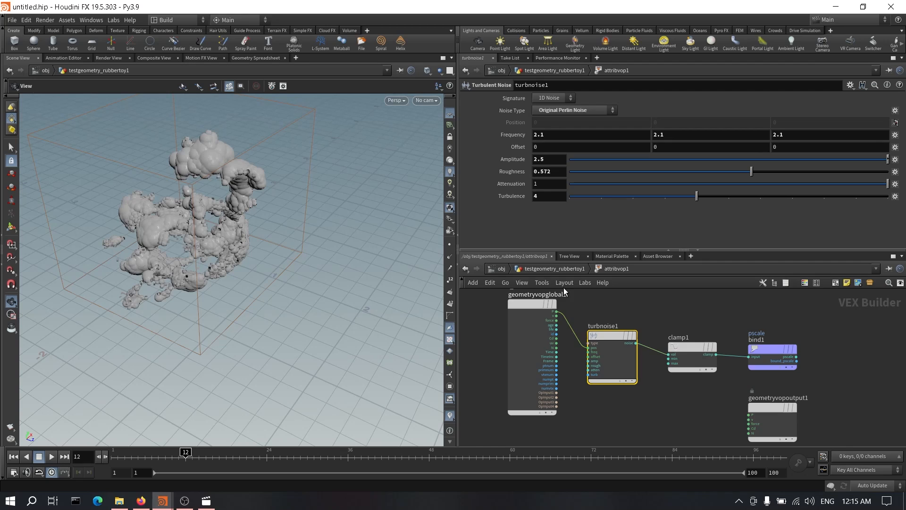
{"action": "key", "text": "u"}
Step: Add a VDB from Polygons node beside vdbfromparticles1, feed it from master_itme_shift and display its result
{"action": "key", "text": "Tab"}
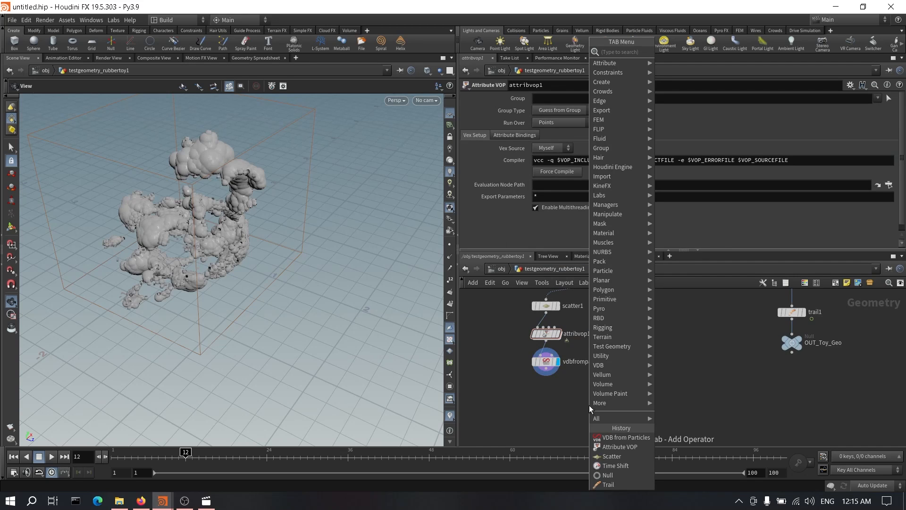
{"action": "type", "text": "vdbfro"}
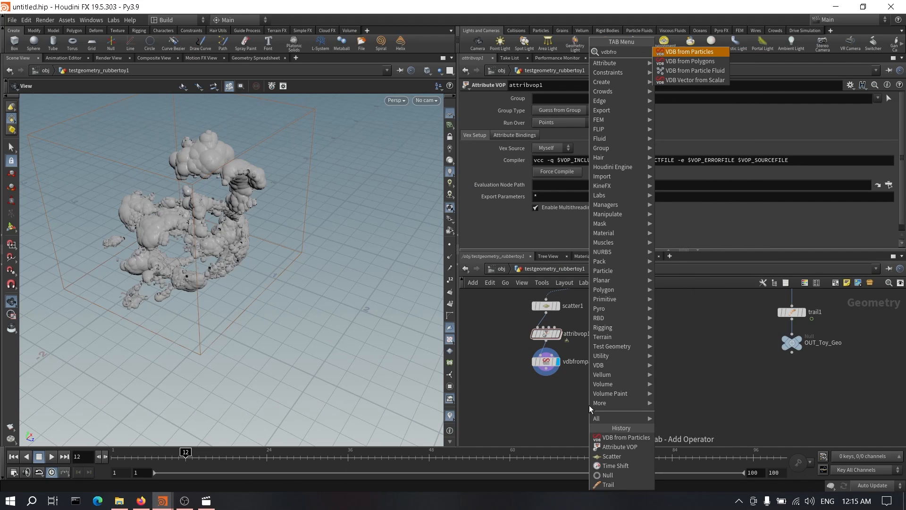
{"action": "key", "text": "Return"}
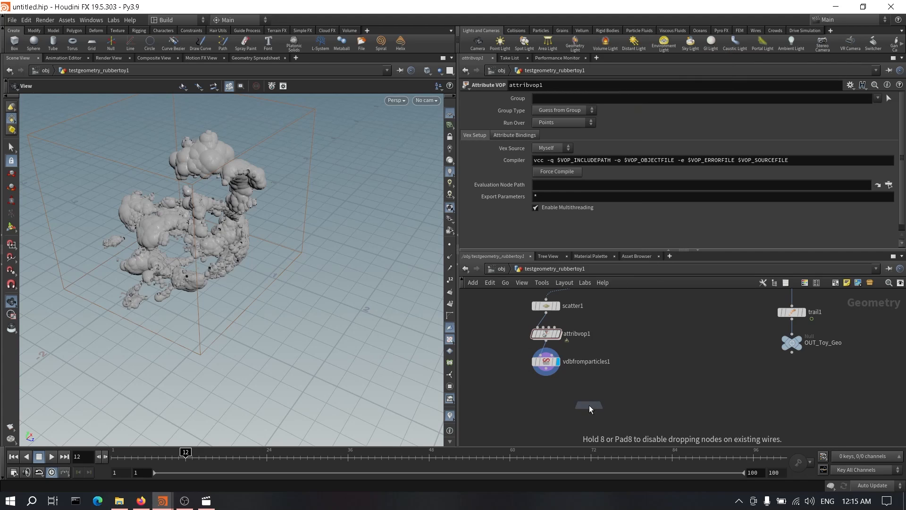
{"action": "left_click", "coordinate": [670, 361]}
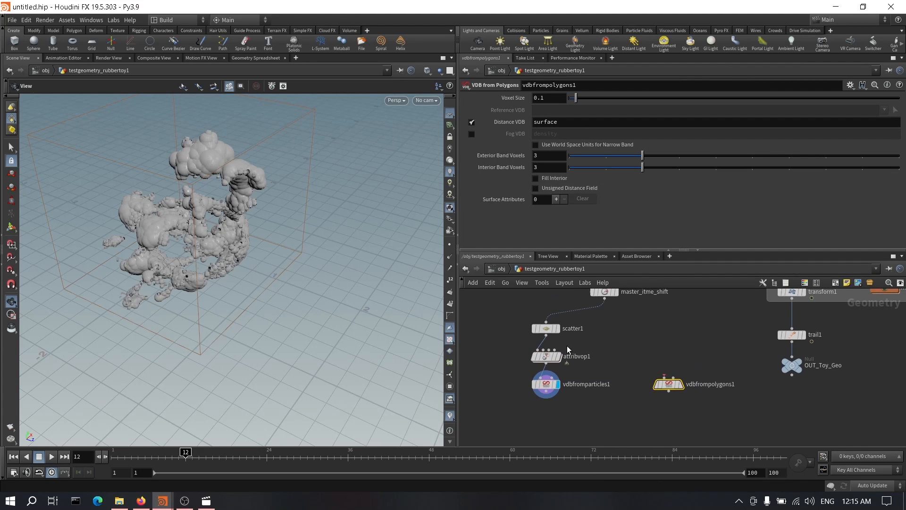
{"action": "left_click_drag", "start_coordinate": [604, 299], "coordinate": [667, 378]}
{"action": "left_click", "coordinate": [673, 386]}
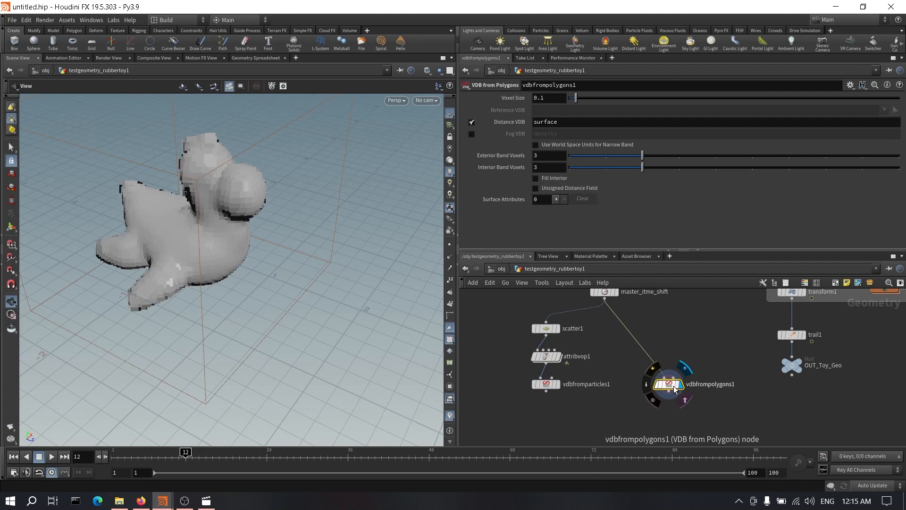
Step: Try Voxel Sizes of 0.05 and 0.02 on the VDB from Polygons node
{"action": "left_click", "coordinate": [560, 103]}
{"action": "type", "text": "0.05"}
{"action": "key", "text": "Return"}
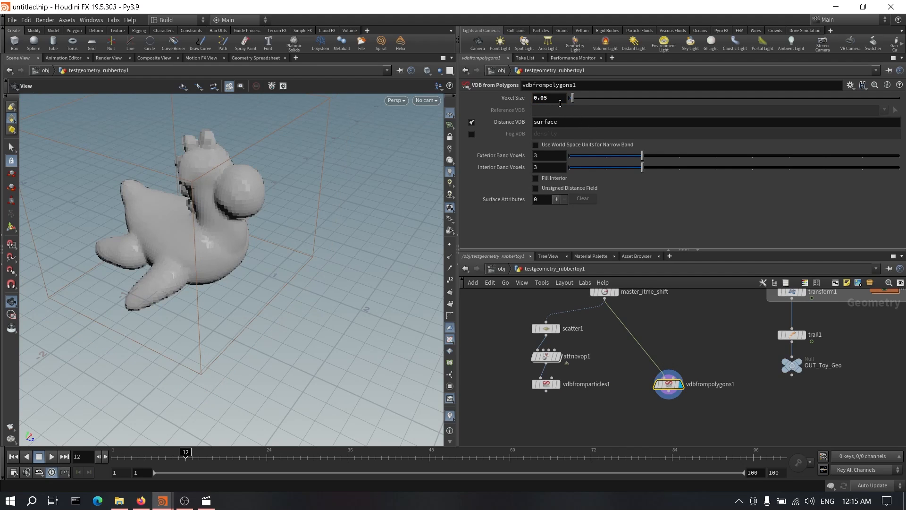
{"action": "key", "text": "Return"}
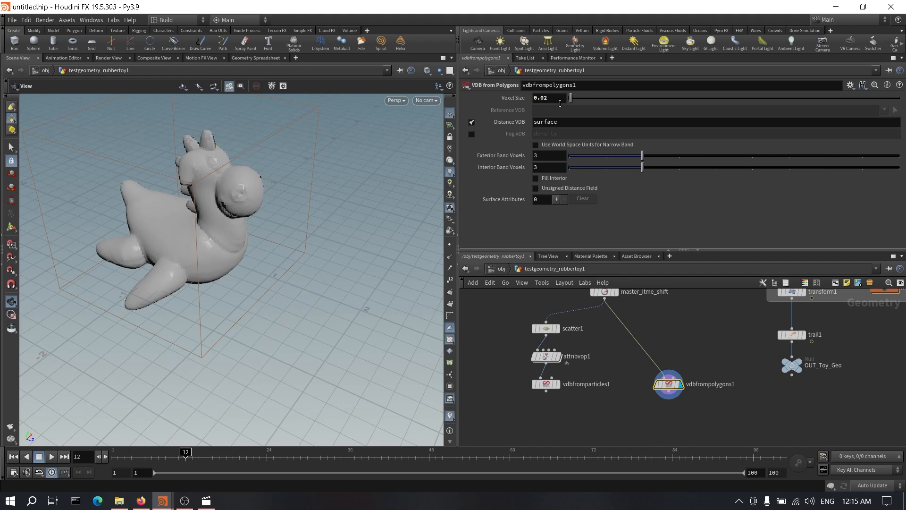
Step: Check the Voxel Size of vdbfromparticles1 and set the VDB from Polygons Voxel Size to 0.01
{"action": "left_click", "coordinate": [546, 384]}
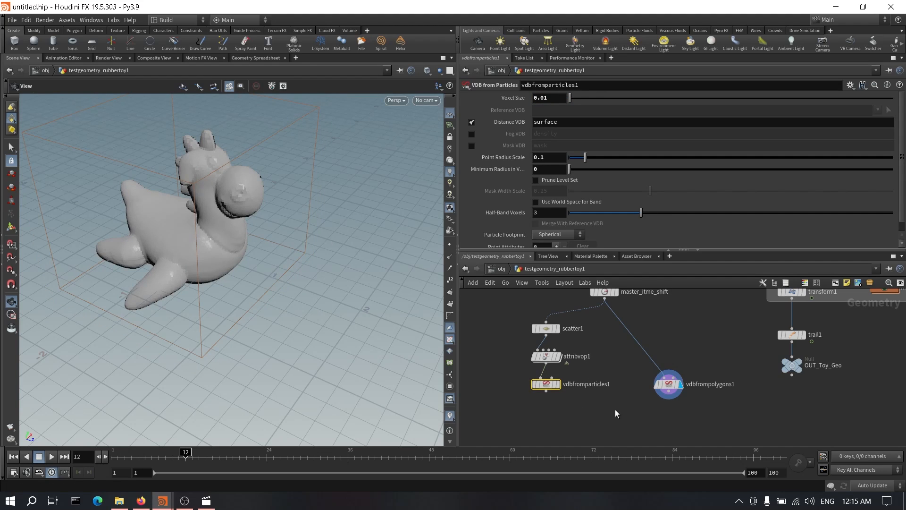
{"action": "left_click", "coordinate": [668, 384]}
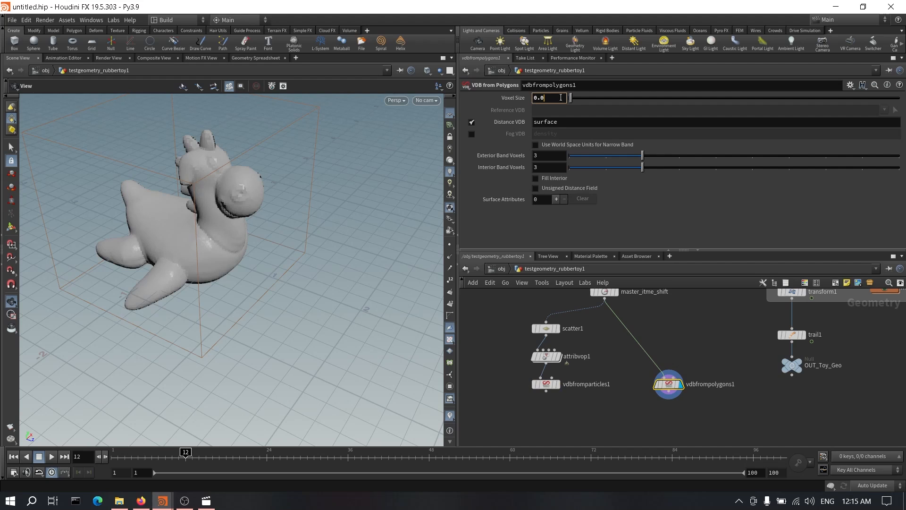
{"action": "type", "text": "0.01"}
{"action": "left_click", "coordinate": [689, 346]}
{"action": "left_click_drag", "start_coordinate": [251, 271], "coordinate": [203, 227]}
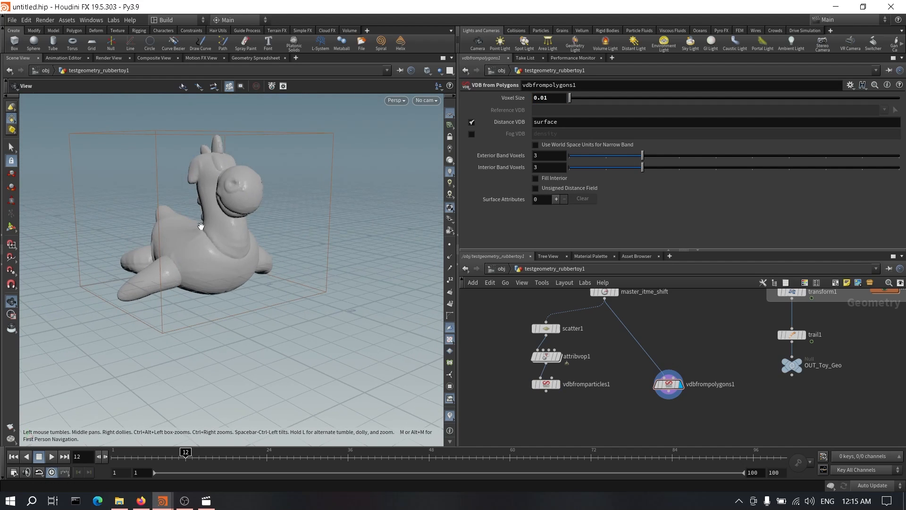
Step: Add a VDB Combine node with vdbfromparticles1 as its first input and vdbfrompolygons1 as its second
{"action": "key", "text": "Tab"}
{"action": "type", "text": "vdbc"}
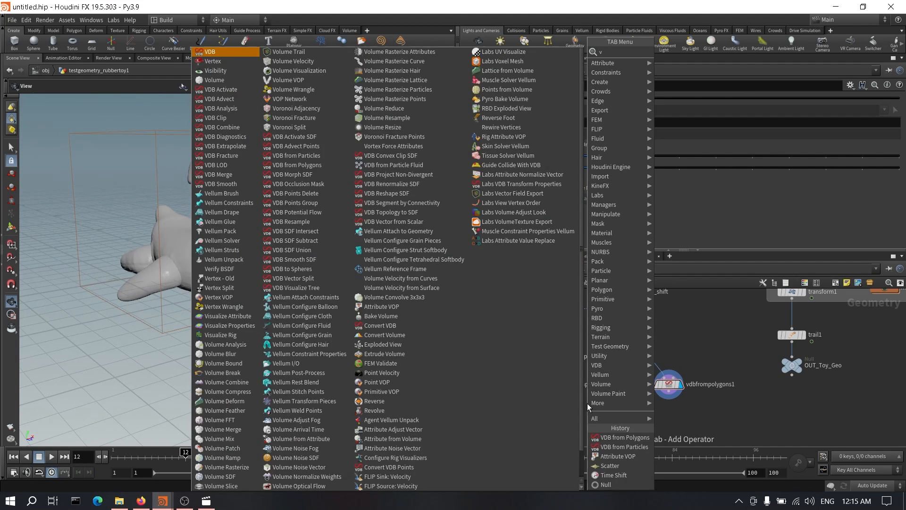
{"action": "key", "text": "Return"}
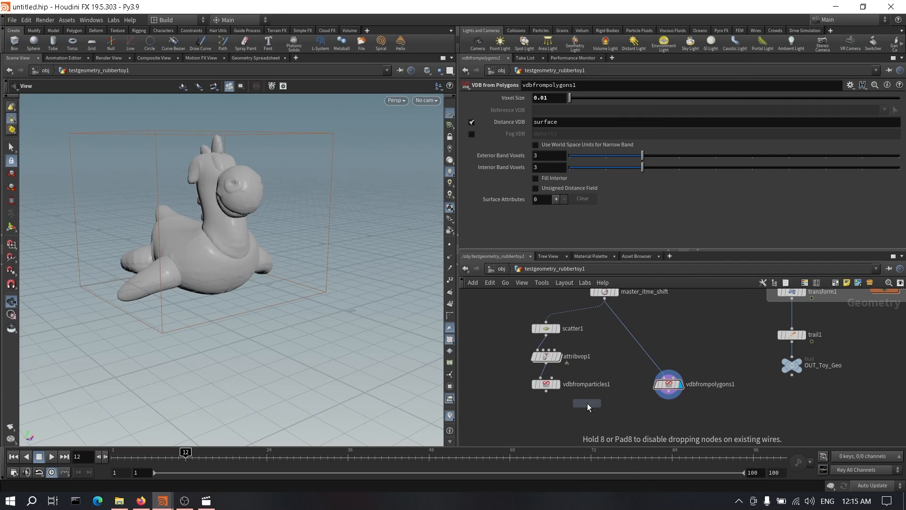
{"action": "left_click", "coordinate": [578, 421]}
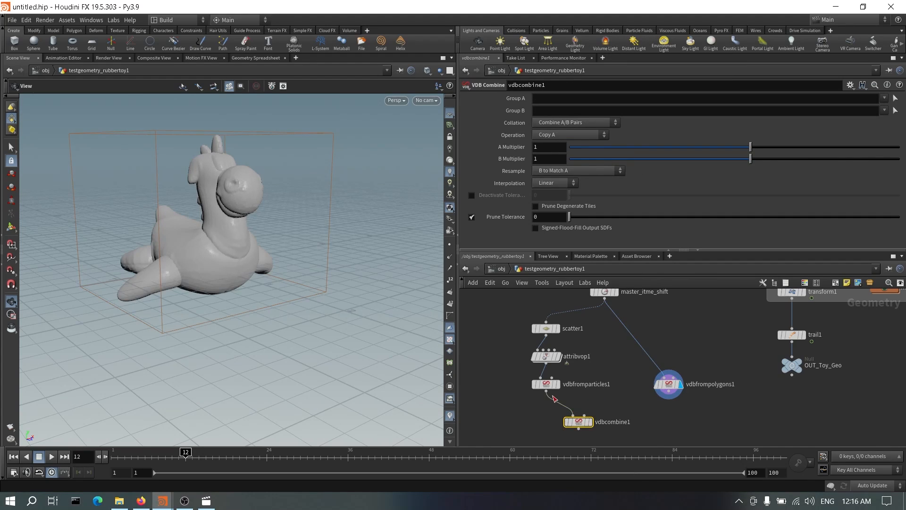
Step: Set the VDB Combine Operation to SDF Difference and display the vdbcombine1 node
{"action": "left_click", "coordinate": [579, 124]}
{"action": "left_click", "coordinate": [593, 134]}
{"action": "left_click", "coordinate": [594, 136]}
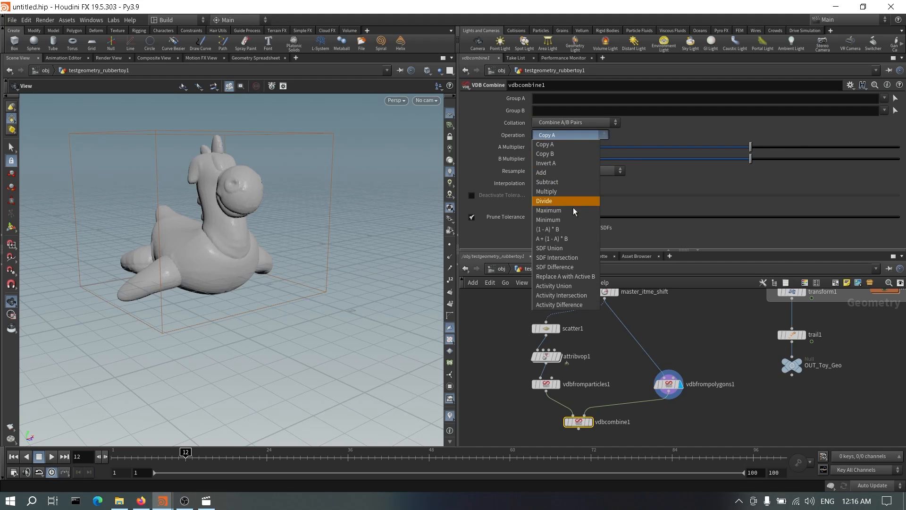
{"action": "left_click", "coordinate": [561, 267]}
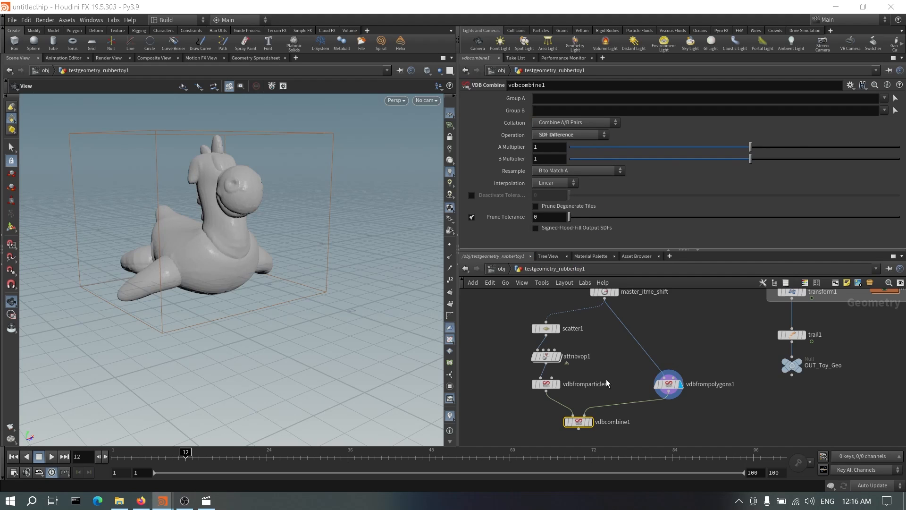
{"action": "left_click", "coordinate": [583, 424]}
Step: Compare the vdbfromparticles1 surface with the vdbcombine1 result from several angles
{"action": "left_click_drag", "start_coordinate": [326, 208], "coordinate": [287, 299]}
{"action": "scroll", "coordinate": [517, 387], "scroll_direction": "up", "scroll_amount": 2}
{"action": "left_click", "coordinate": [578, 384]}
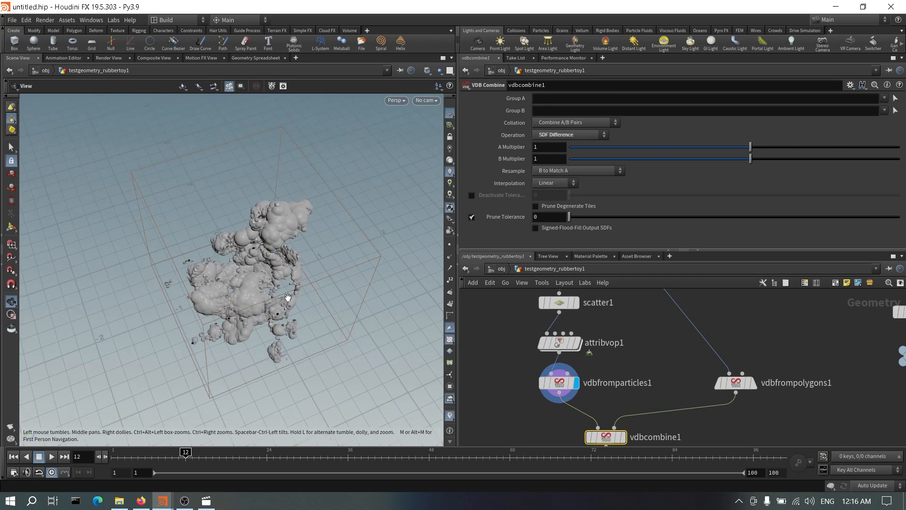
{"action": "scroll", "coordinate": [264, 288], "scroll_direction": "up", "scroll_amount": 5}
{"action": "left_click_drag", "start_coordinate": [222, 274], "coordinate": [297, 269]}
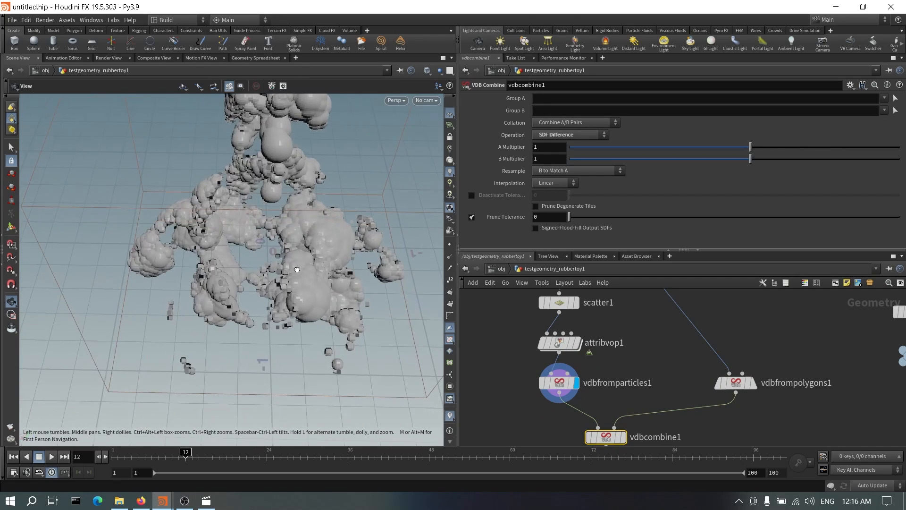
{"action": "left_click", "coordinate": [623, 437]}
{"action": "left_click_drag", "start_coordinate": [241, 239], "coordinate": [166, 191]}
{"action": "scroll", "coordinate": [749, 413], "scroll_direction": "down", "scroll_amount": 5}
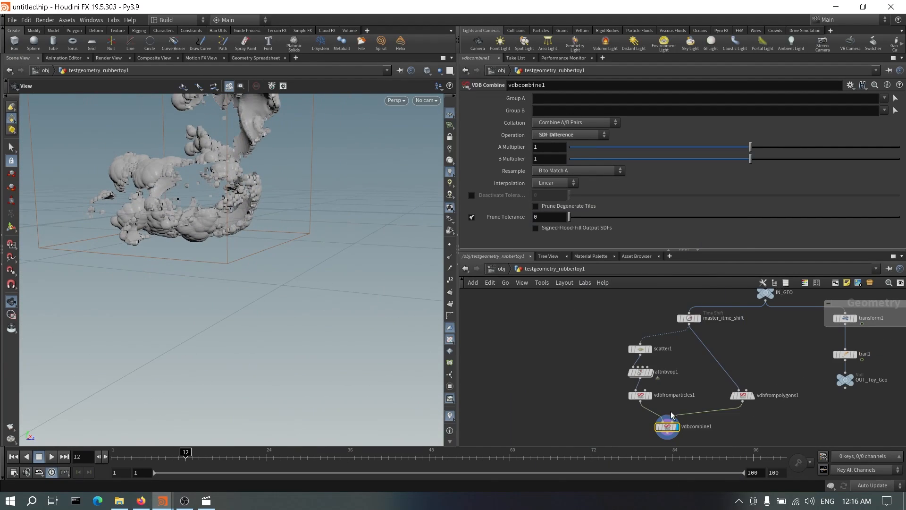
Step: Add a Remesh node below the vdbcombine1 node
{"action": "scroll", "coordinate": [673, 389], "scroll_direction": "up", "scroll_amount": 5}
{"action": "key", "text": "Tab"}
{"action": "type", "text": "remesh"}
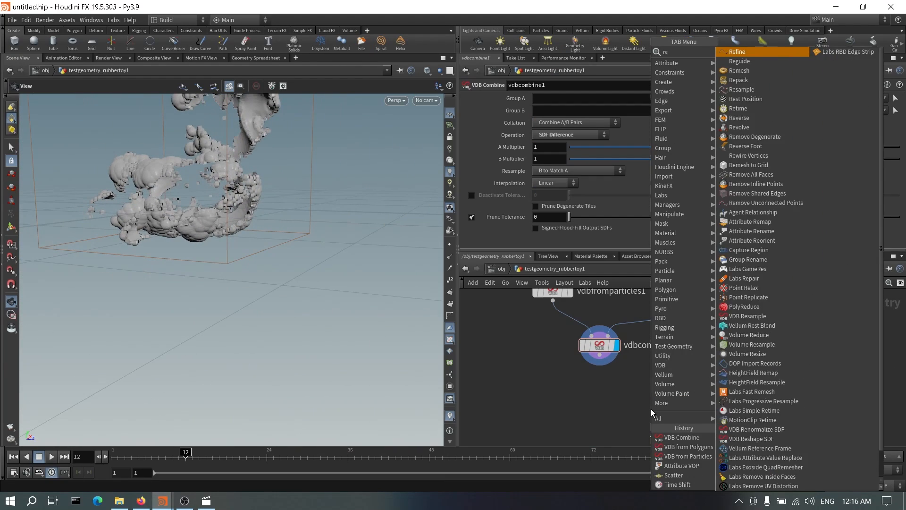
{"action": "key", "text": "Return"}
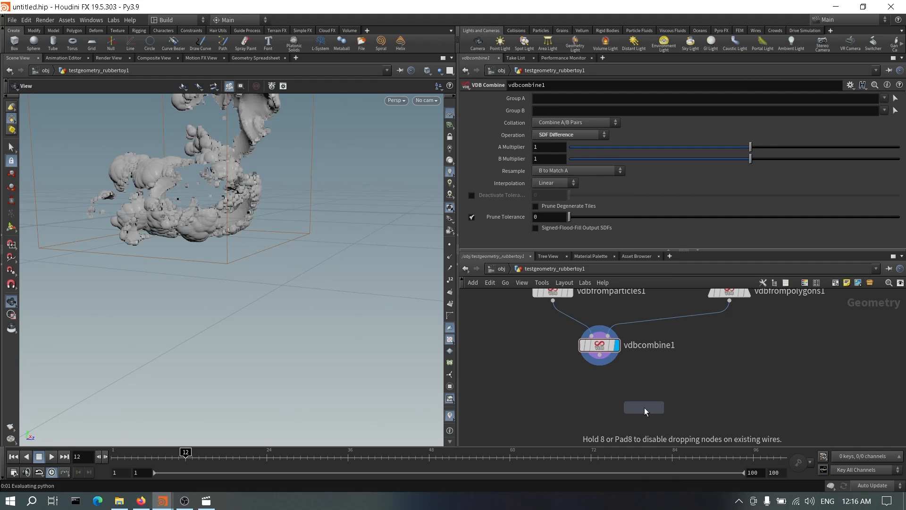
{"action": "left_click", "coordinate": [645, 409]}
Step: Add a Convert VDB node after vdbcombine1, set Convert To to Polygons and display its result
{"action": "key", "text": "Tab"}
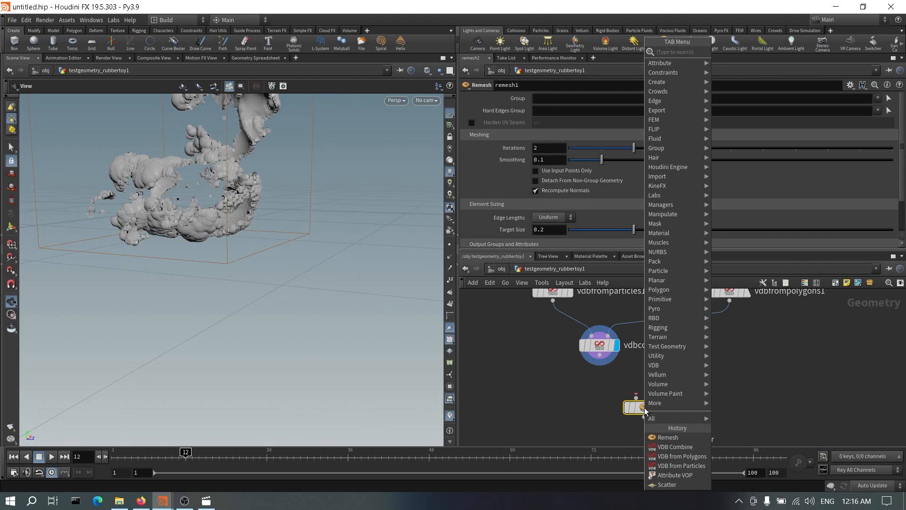
{"action": "type", "text": "conv"}
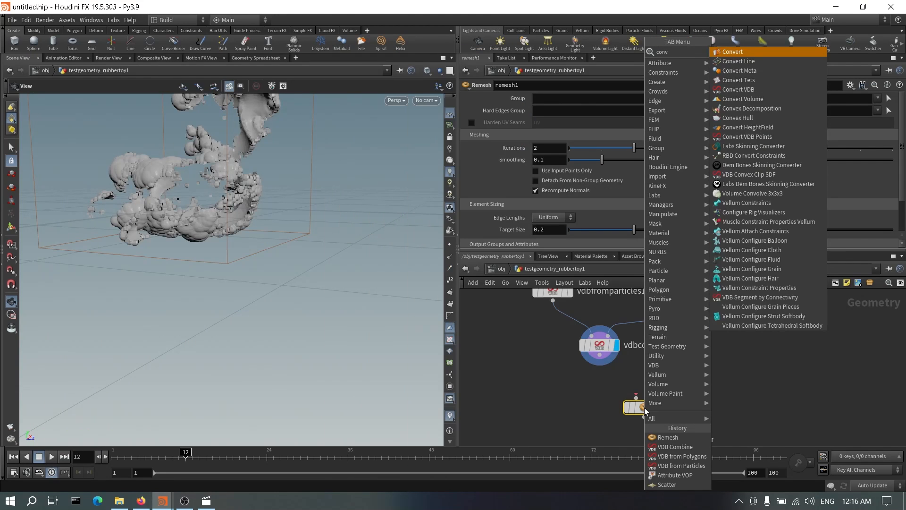
{"action": "type", "text": "vdb"}
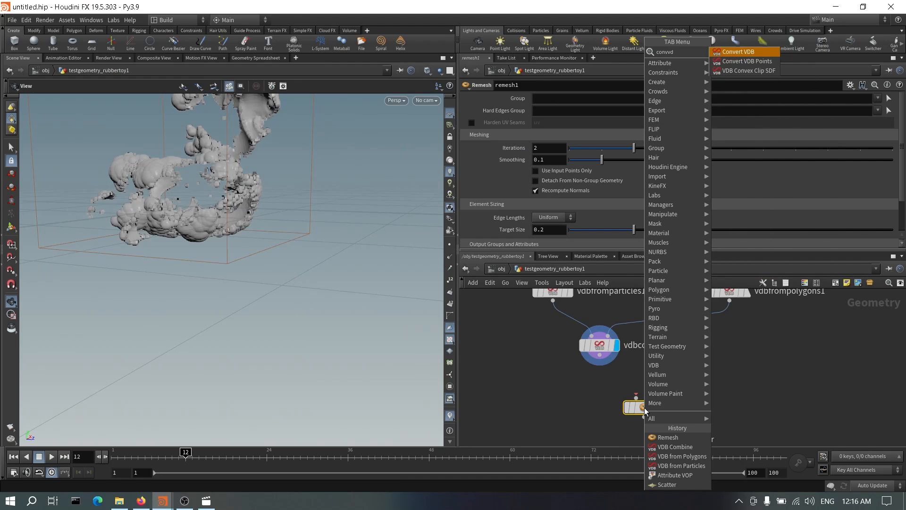
{"action": "key", "text": "Return"}
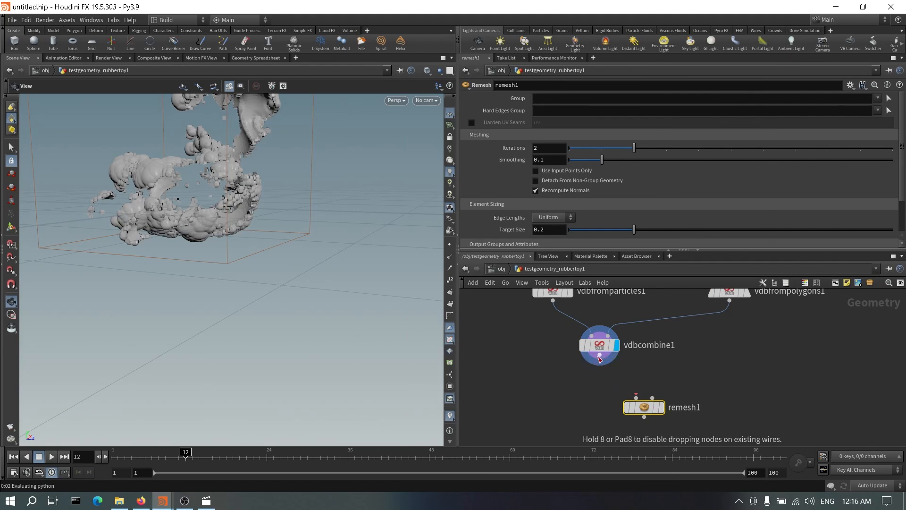
{"action": "left_click", "coordinate": [599, 383]}
{"action": "left_click", "coordinate": [568, 111]}
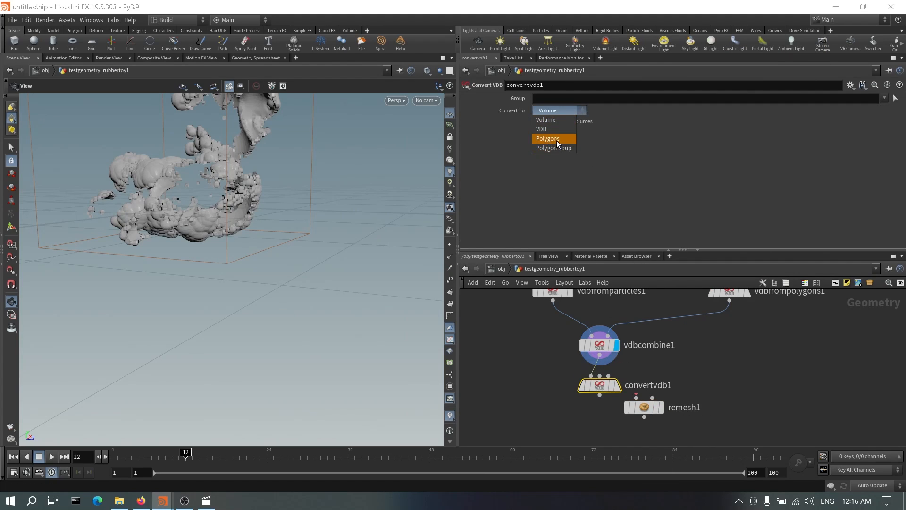
{"action": "left_click", "coordinate": [556, 139]}
{"action": "mouse_move", "coordinate": [603, 388]}
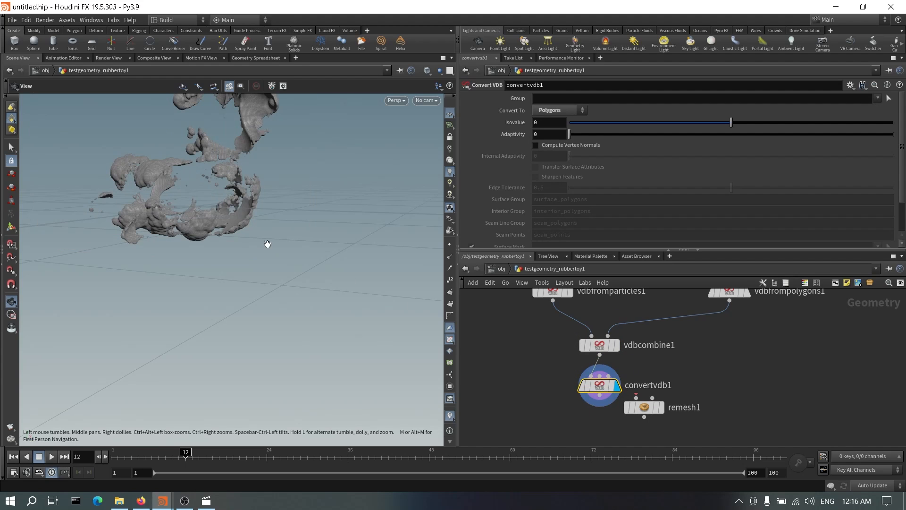
{"action": "left_click_drag", "start_coordinate": [265, 245], "coordinate": [243, 231]}
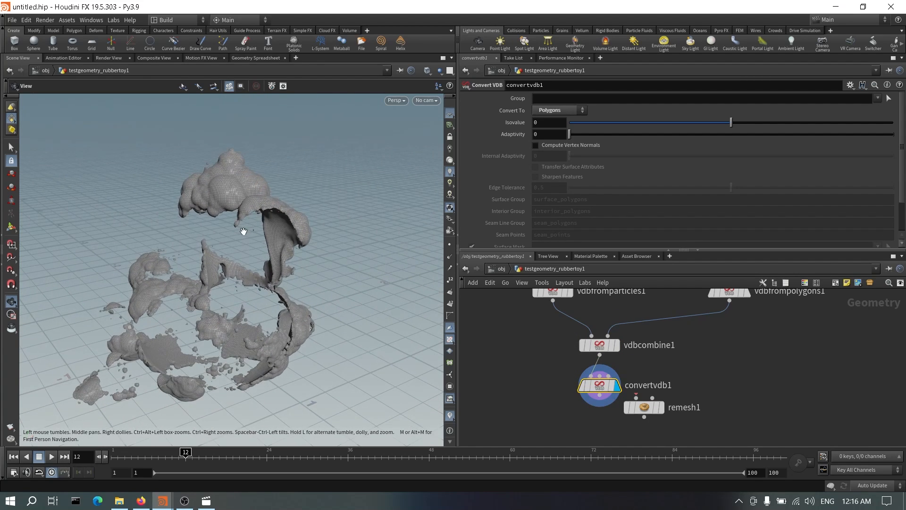
Step: Place remesh1 below convertvdb1, connect it to that node's output and display it
{"action": "middle_click_drag", "start_coordinate": [670, 385], "coordinate": [679, 345]}
{"action": "left_click_drag", "start_coordinate": [653, 367], "coordinate": [607, 397]}
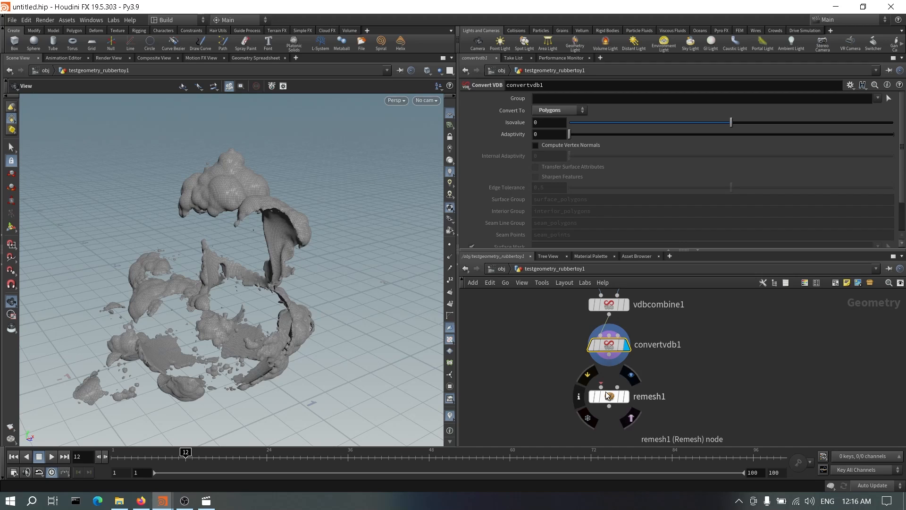
{"action": "left_click", "coordinate": [628, 398]}
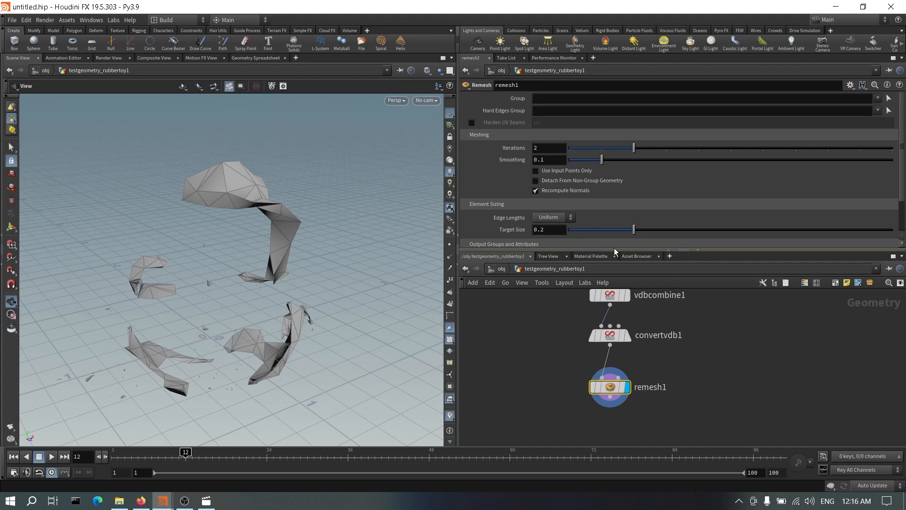
Step: Set the Remesh Target Size to 0.02 and inspect the mesh density
{"action": "scroll", "coordinate": [566, 220], "scroll_direction": "down", "scroll_amount": 2}
{"action": "type", "text": "0"}
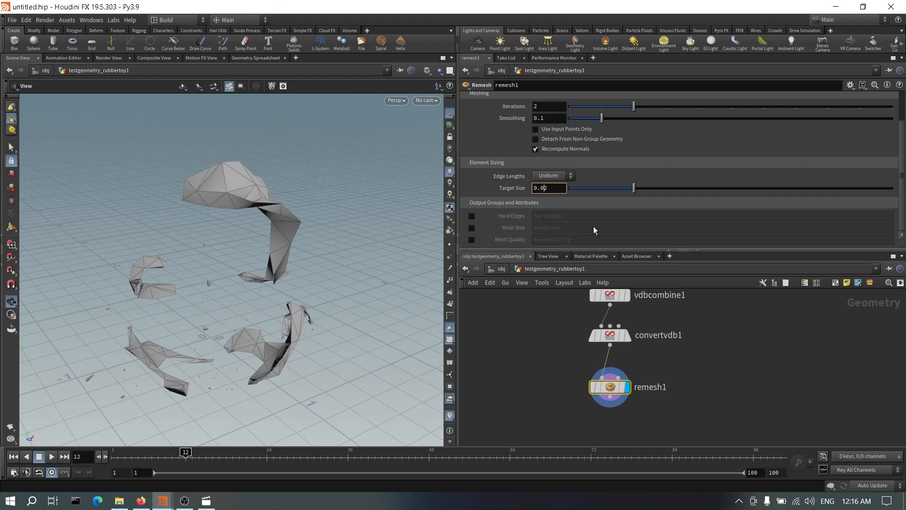
{"action": "key", "text": "Return"}
{"action": "mouse_move", "coordinate": [265, 241]}
{"action": "left_mouse_down"}
{"action": "mouse_move", "coordinate": [279, 228]}
{"action": "mouse_move", "coordinate": [279, 239]}
{"action": "left_mouse_up"}
{"action": "middle_click_drag", "start_coordinate": [278, 264], "coordinate": [291, 184]}
{"action": "left_click_drag", "start_coordinate": [291, 184], "coordinate": [251, 281]}
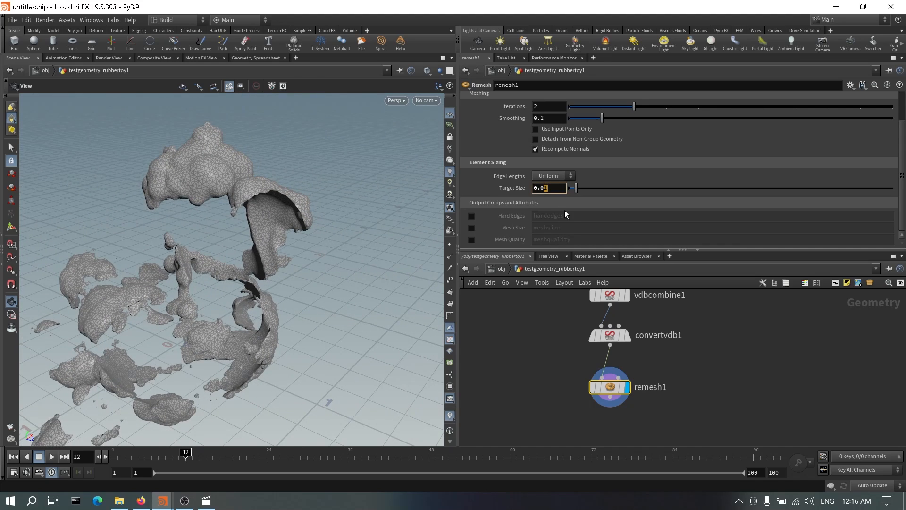
Step: Refine the Remesh Target Size to 0.015 and further down to 0.01, checking the mesh in the viewport
{"action": "type", "text": "5"}
{"action": "key", "text": "Return"}
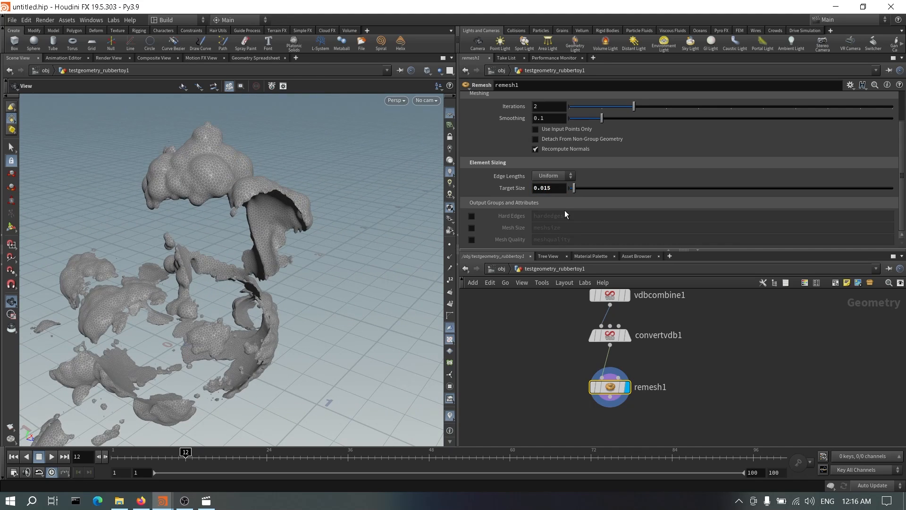
{"action": "middle_click_drag", "start_coordinate": [293, 256], "coordinate": [292, 211]}
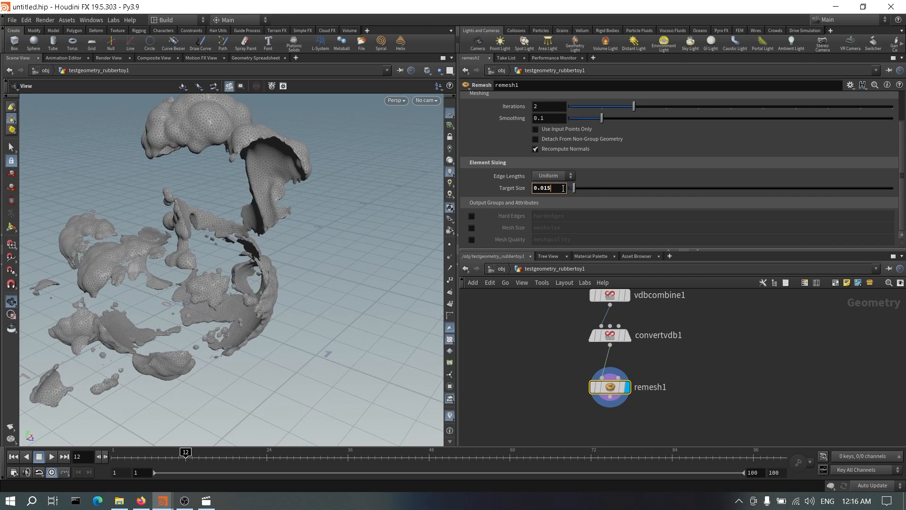
{"action": "left_click", "coordinate": [533, 314]}
{"action": "scroll", "coordinate": [249, 269], "scroll_direction": "down", "scroll_amount": 3}
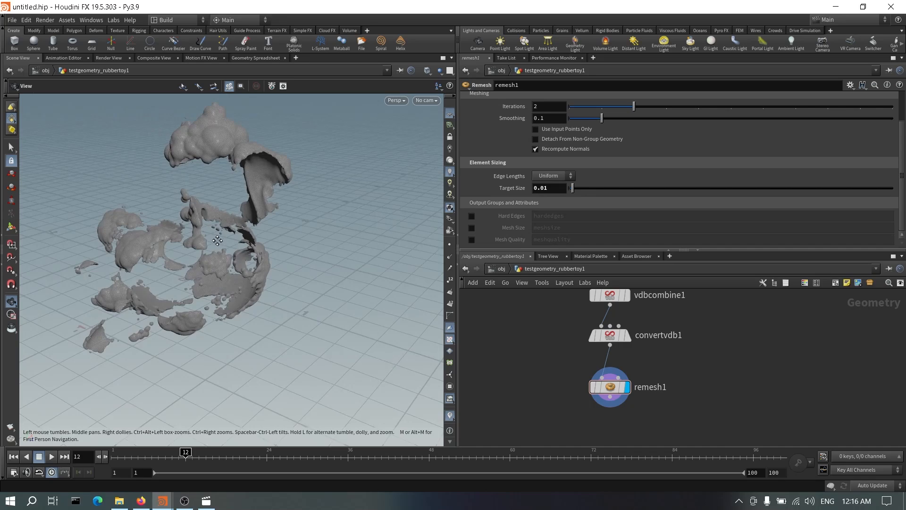
{"action": "middle_click_drag", "start_coordinate": [248, 268], "coordinate": [250, 245]}
{"action": "left_click_drag", "start_coordinate": [207, 249], "coordinate": [185, 237]}
{"action": "middle_click_drag", "start_coordinate": [707, 395], "coordinate": [697, 372]}
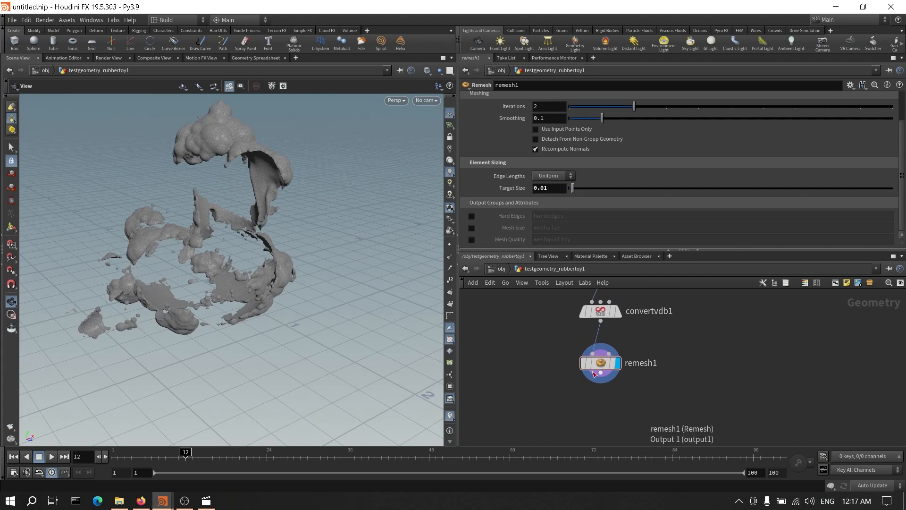
{"action": "middle_click", "coordinate": [597, 365]}
{"action": "scroll", "coordinate": [682, 379], "scroll_direction": "down", "scroll_amount": 2}
{"action": "key", "text": "Tab"}
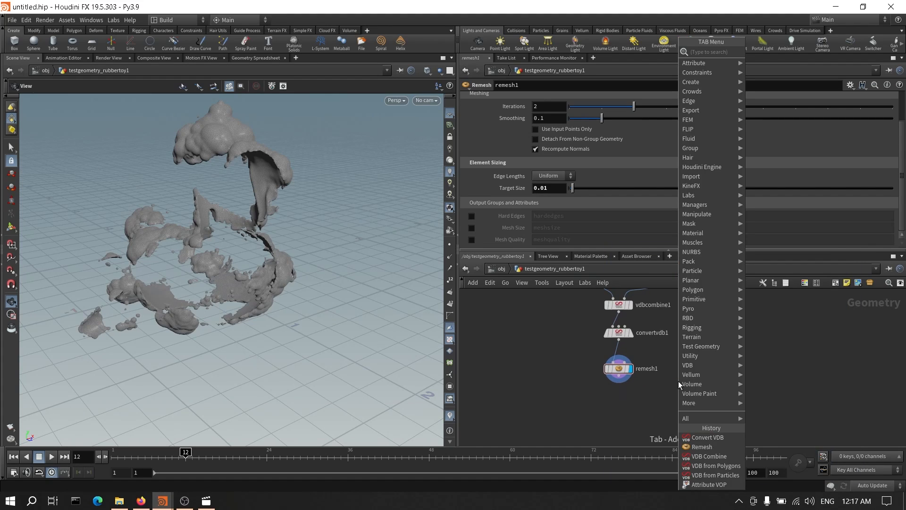
{"action": "type", "text": "time"}
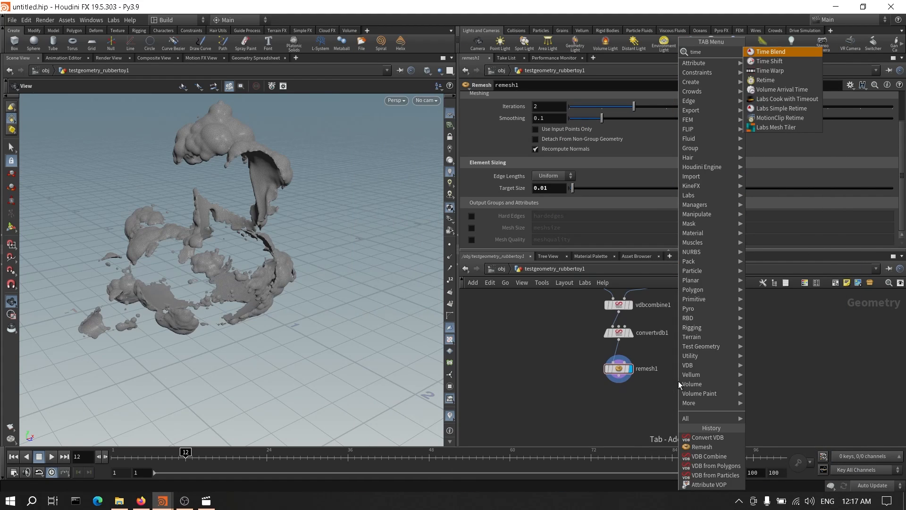
{"action": "key", "text": "Down"}
{"action": "key", "text": "Return"}
{"action": "left_click", "coordinate": [708, 369]}
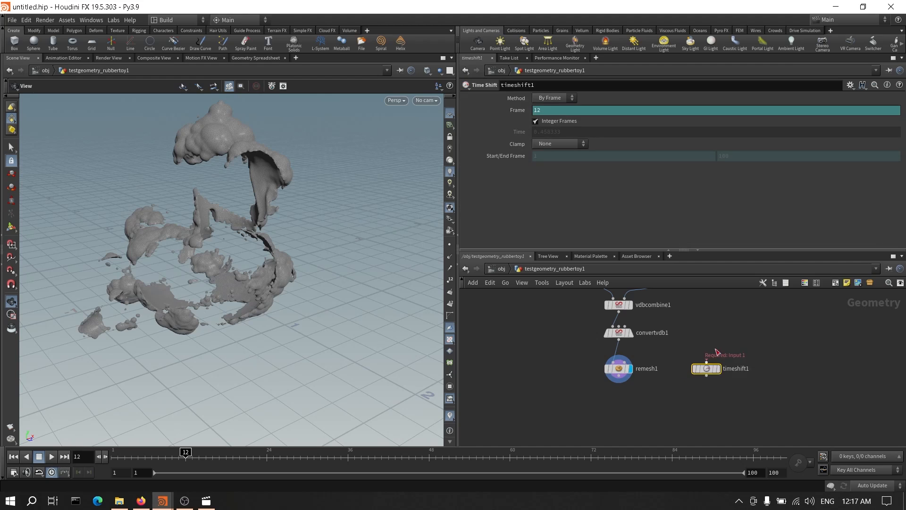
{"action": "scroll", "coordinate": [687, 381], "scroll_direction": "down", "scroll_amount": 4}
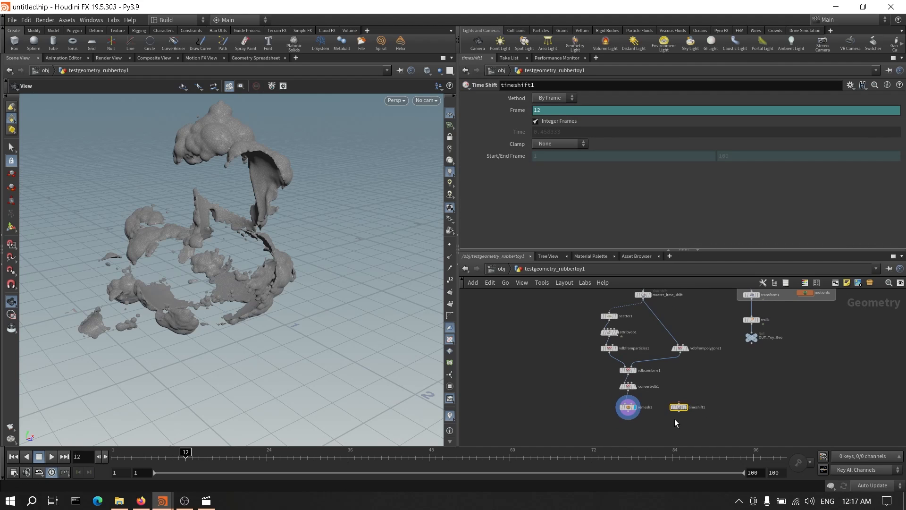
{"action": "key", "text": "Delete"}
Step: Create a reference copy of master_itme_shift beside remesh1, fed by IN_GEO and linked to the original's Frame value
{"action": "scroll", "coordinate": [704, 389], "scroll_direction": "up", "scroll_amount": 3}
{"action": "left_click", "coordinate": [624, 324]}
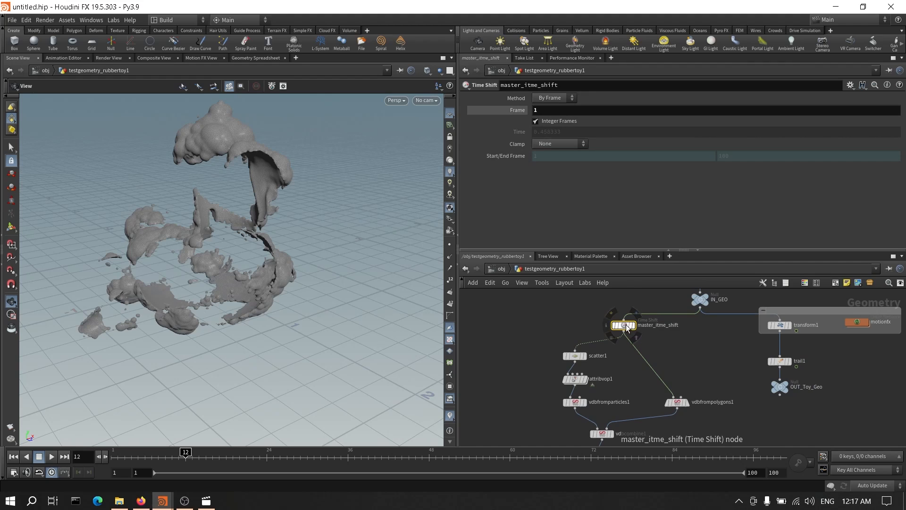
{"action": "left_click_drag", "start_coordinate": [624, 325], "coordinate": [701, 390], "text": "alt"}
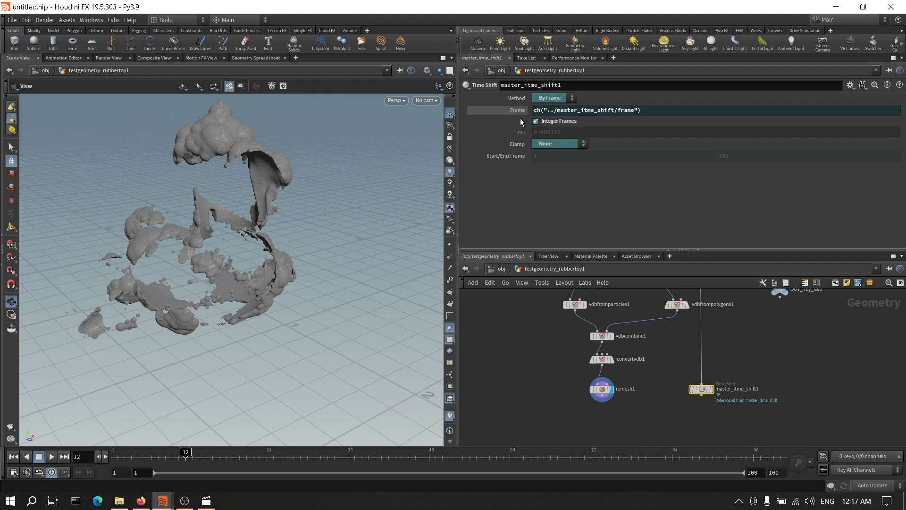
Step: Add an Attribute VOP with remesh1 as first input and master_itme_shift1 as second input, and display it
{"action": "scroll", "coordinate": [681, 341], "scroll_direction": "up", "scroll_amount": 2}
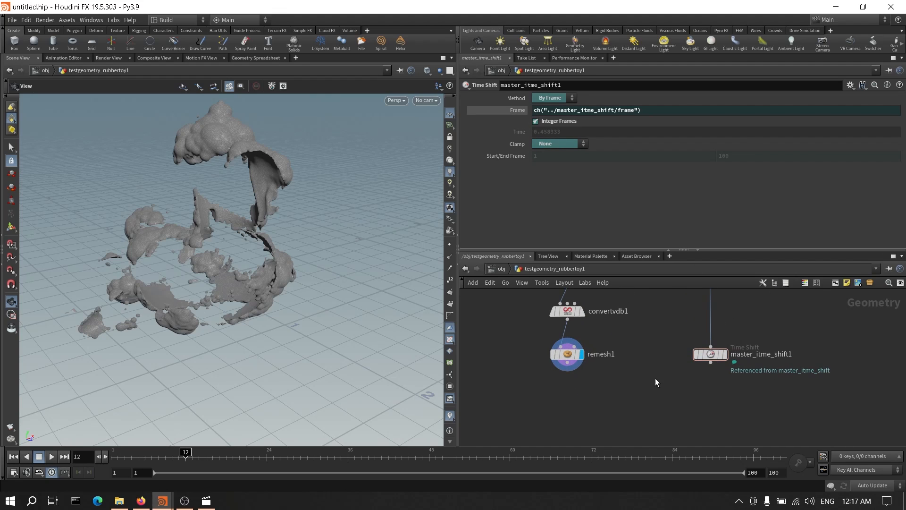
{"action": "key", "text": "Tab"}
{"action": "type", "text": "atv"}
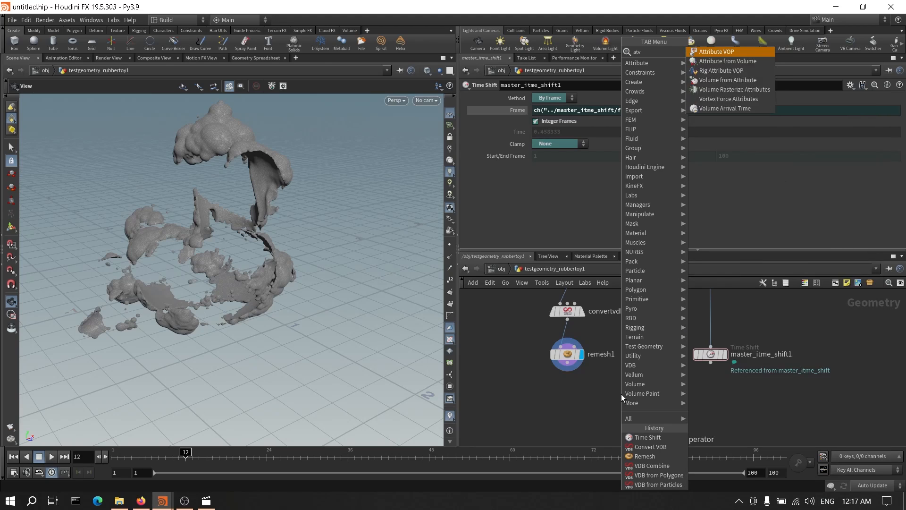
{"action": "key", "text": "Return"}
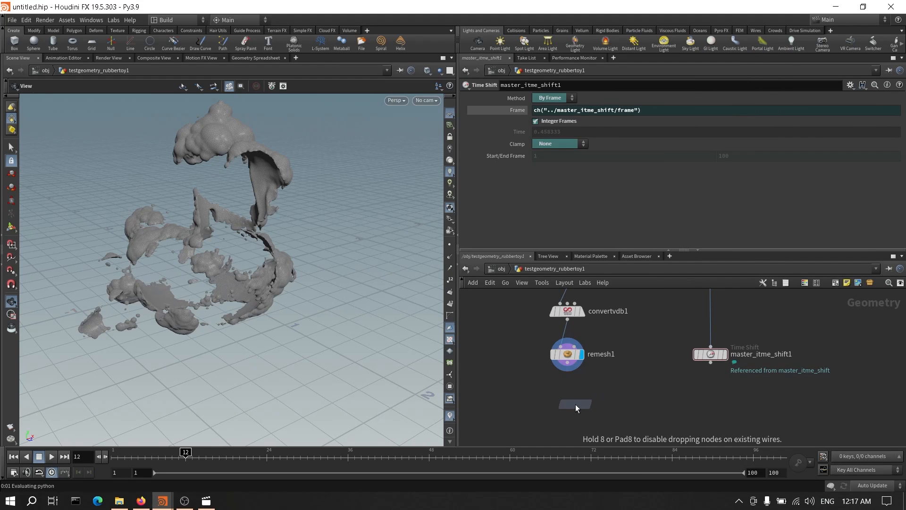
{"action": "left_click", "coordinate": [571, 404]}
{"action": "left_click", "coordinate": [566, 399]}
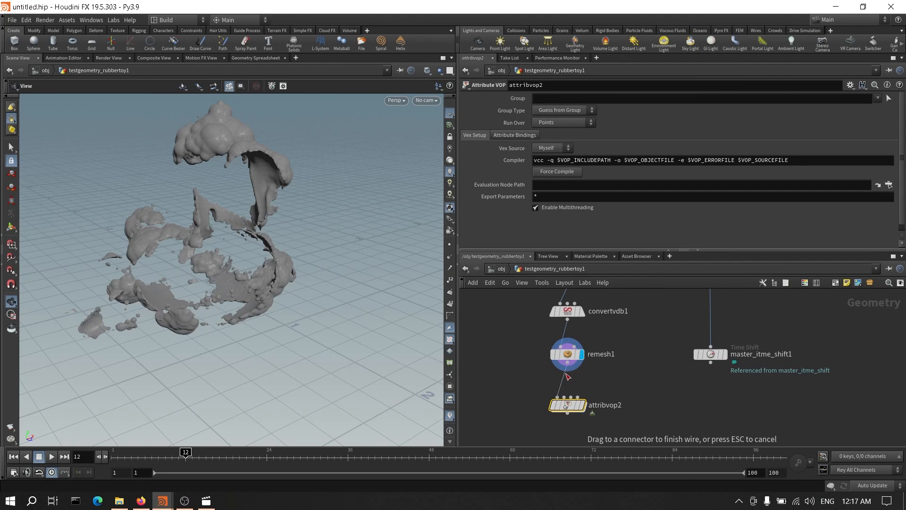
{"action": "left_click", "coordinate": [711, 362]}
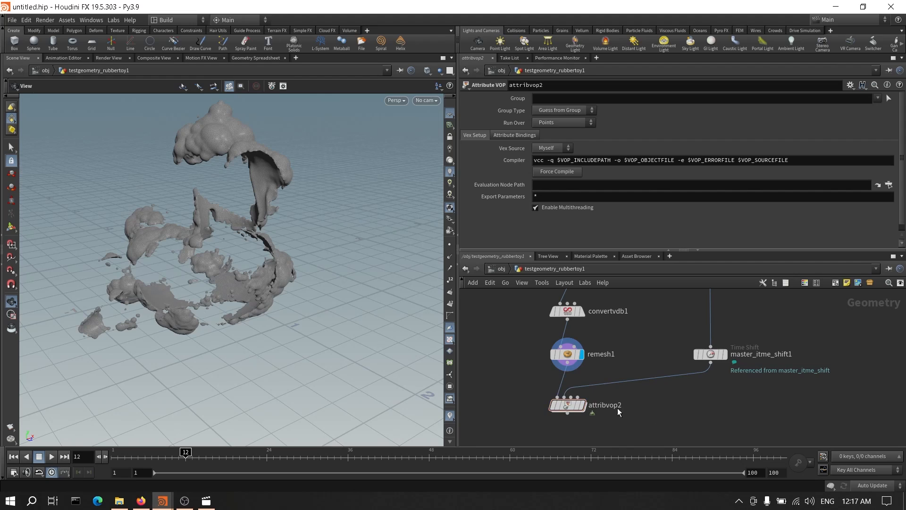
{"action": "left_click", "coordinate": [582, 406]}
{"action": "left_click", "coordinate": [570, 407]}
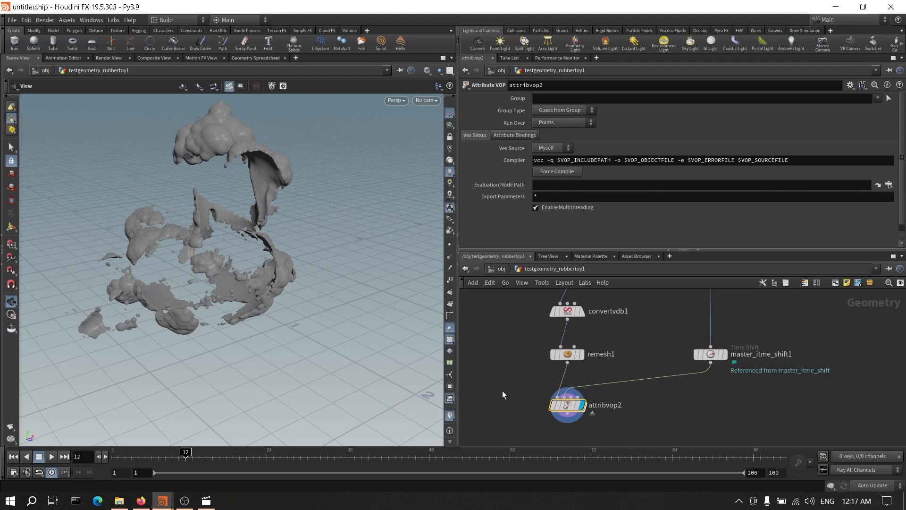
Step: Inside attribvop2, add an XYZ Distance node and wire OpInput2 to its input
{"action": "double_click", "coordinate": [568, 405]}
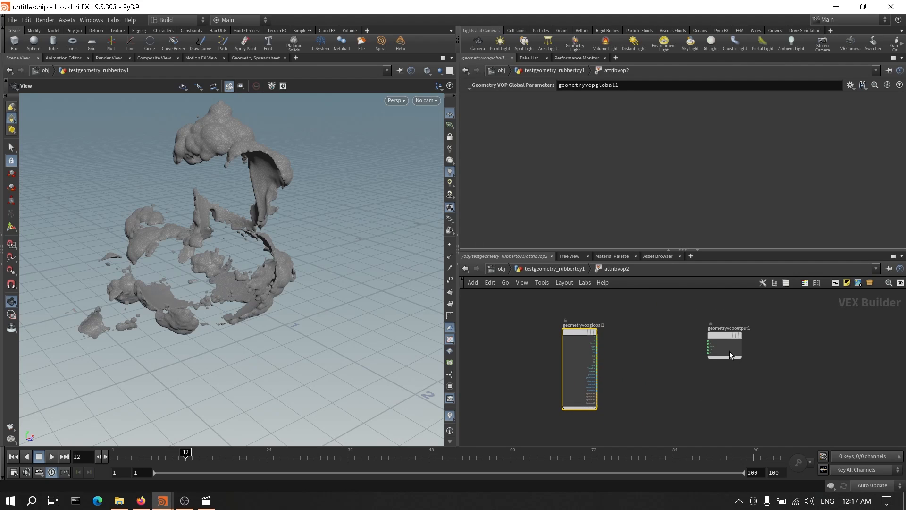
{"action": "left_click", "coordinate": [657, 370]}
{"action": "key", "text": "Tab"}
{"action": "type", "text": "xy"}
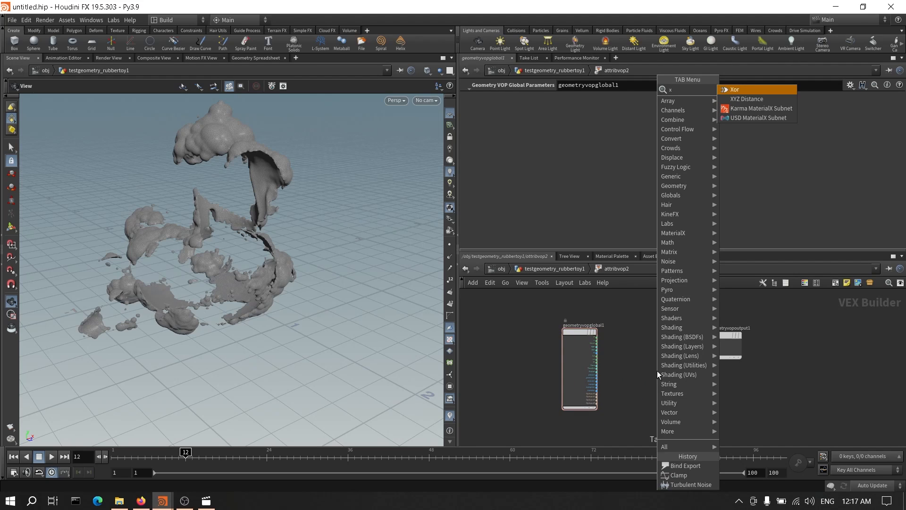
{"action": "key", "text": "Return"}
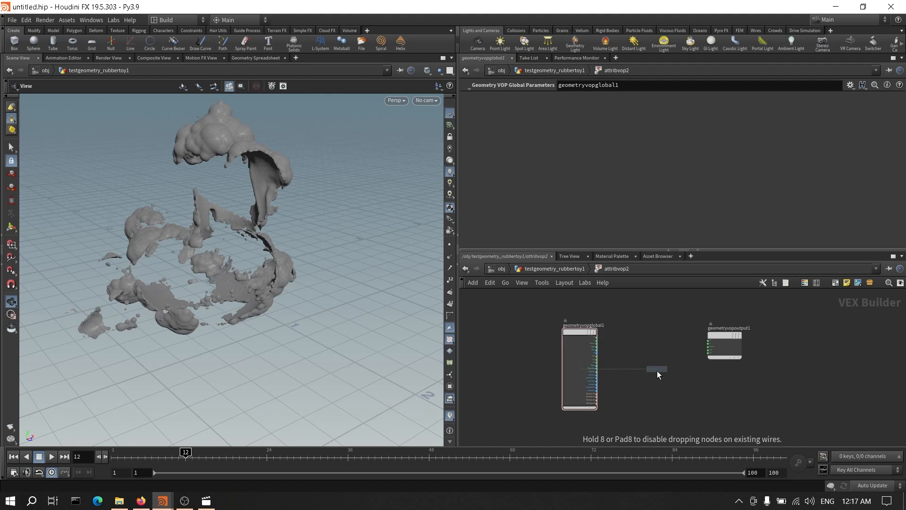
{"action": "left_click", "coordinate": [657, 370]}
{"action": "scroll", "coordinate": [653, 370], "scroll_direction": "up", "scroll_amount": 5}
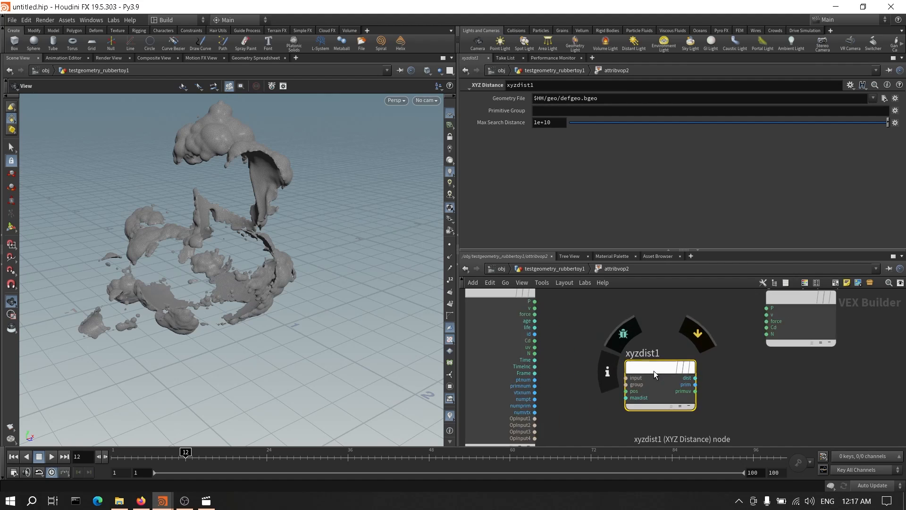
{"action": "left_click", "coordinate": [621, 379]}
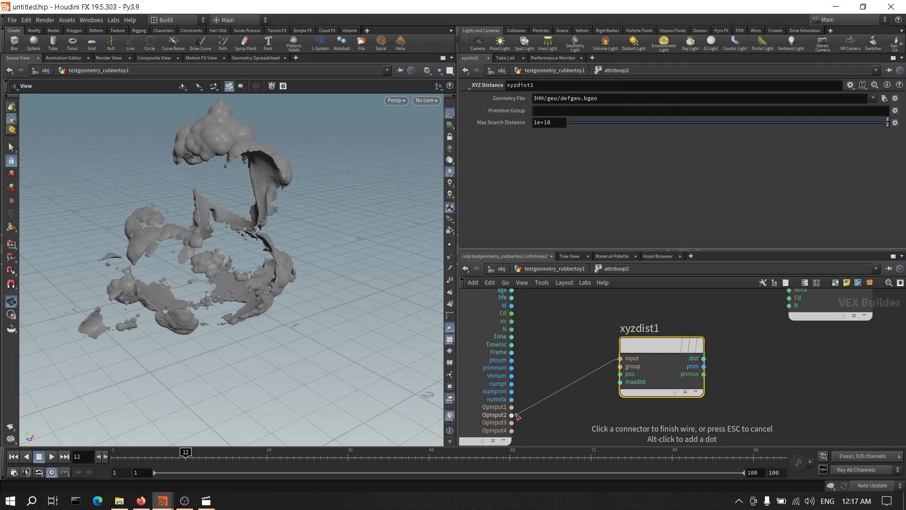
{"action": "left_click", "coordinate": [512, 415]}
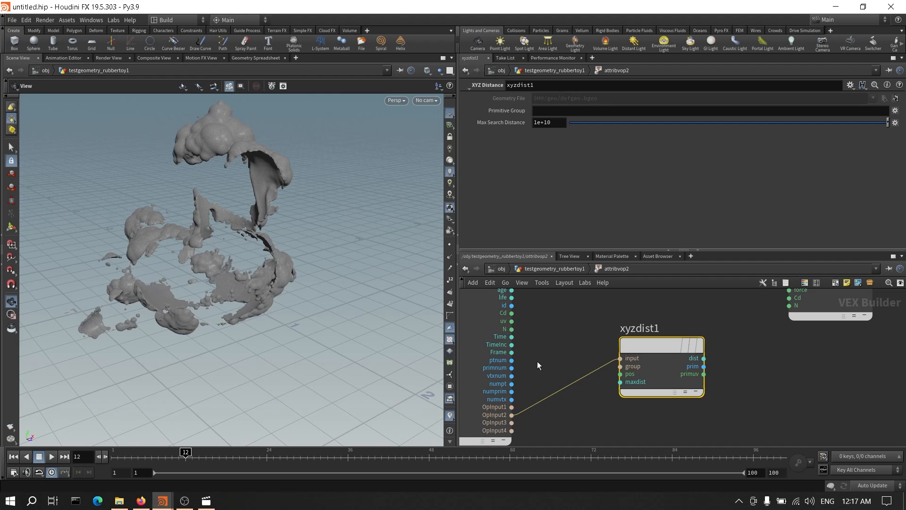
Step: Inside attribvop2, wire the global P output to the pos input of xyzdist1
{"action": "key", "text": "u"}
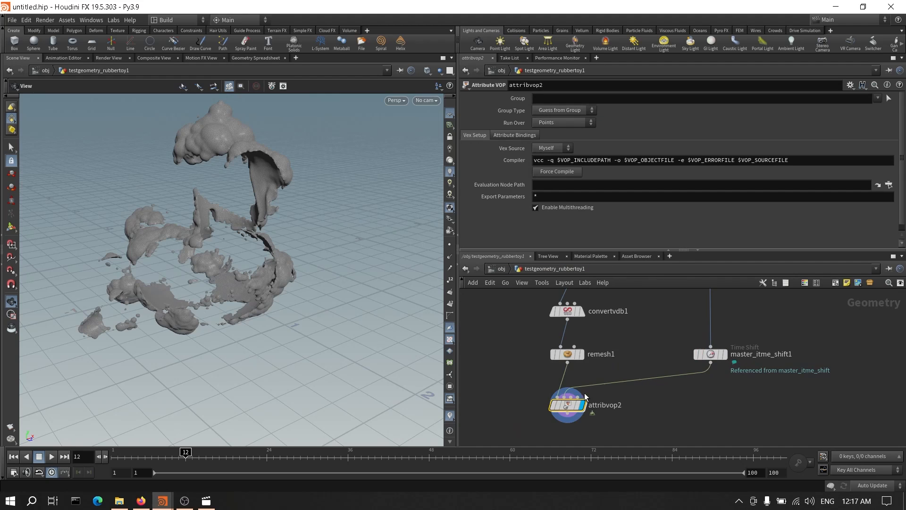
{"action": "double_click", "coordinate": [568, 405]}
{"action": "left_click", "coordinate": [624, 373]}
{"action": "middle_click_drag", "start_coordinate": [591, 342], "coordinate": [588, 429]}
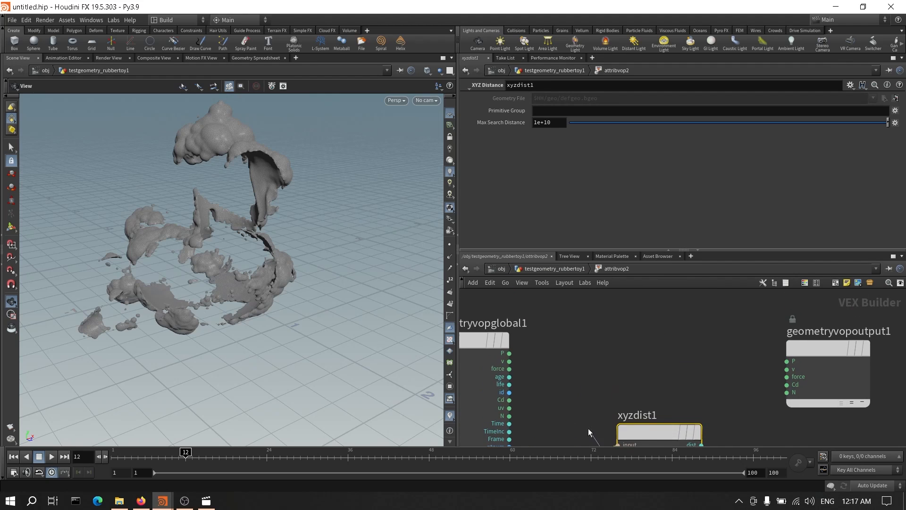
{"action": "left_click", "coordinate": [509, 353]}
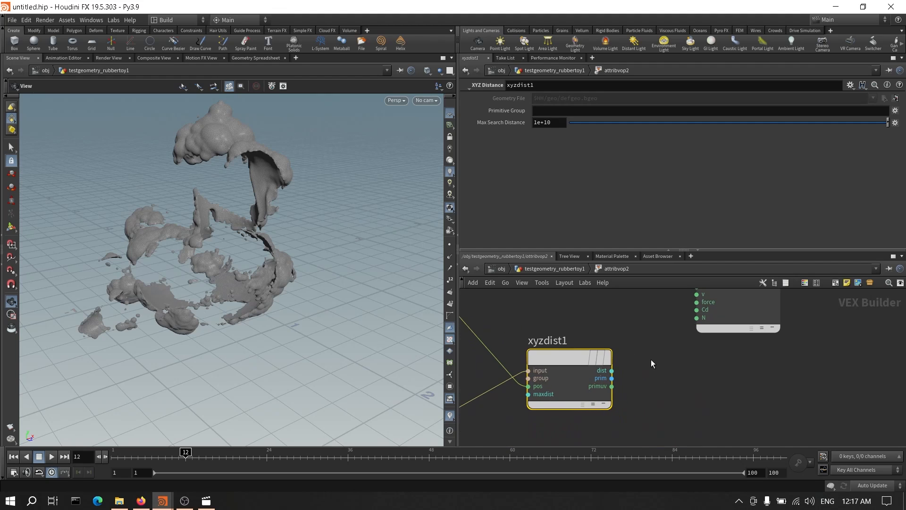
Step: Place the geometry output node beside xyzdist1 and wire the dist output to Cd, checking the shading on the shell
{"action": "left_click_drag", "start_coordinate": [741, 308], "coordinate": [778, 360]}
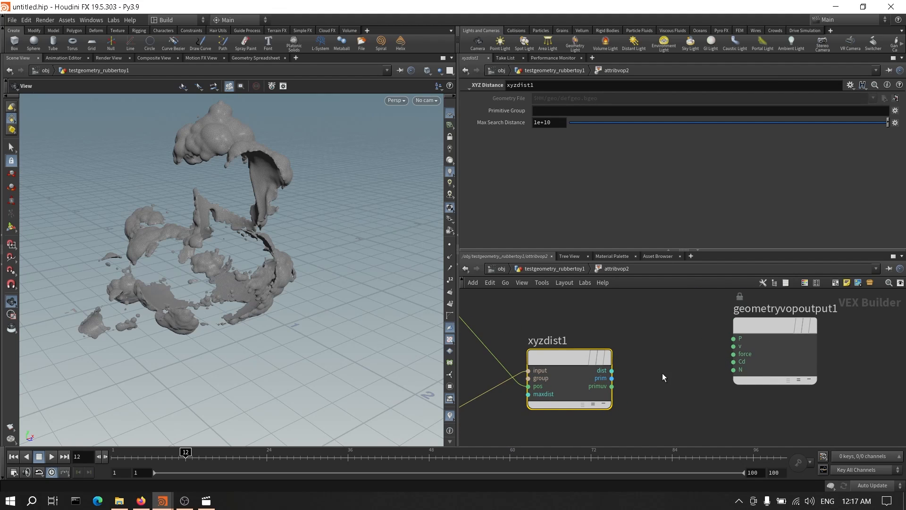
{"action": "left_click", "coordinate": [611, 371]}
{"action": "left_click", "coordinate": [713, 367]}
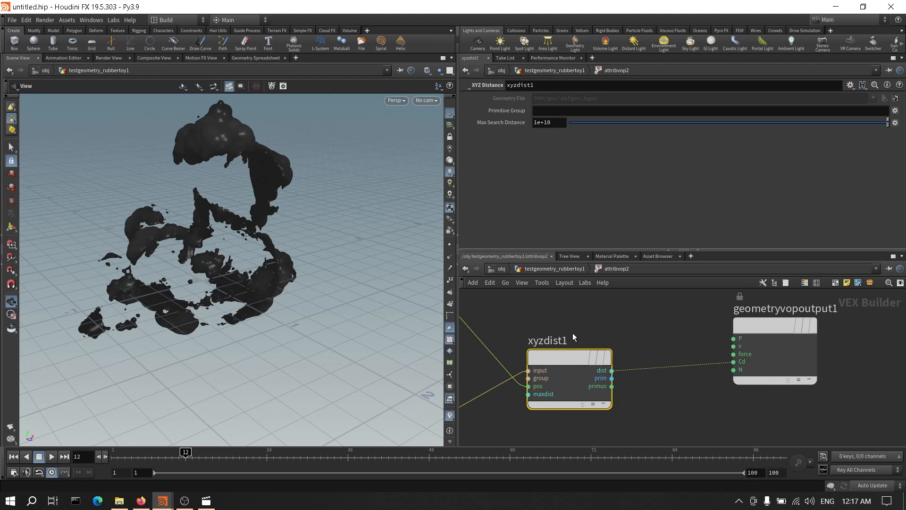
{"action": "left_click_drag", "start_coordinate": [196, 241], "coordinate": [184, 203]}
Step: Insert a Fit Range node between xyzdist1's dist output and Cd, and lower its Source Max to 0.059
{"action": "scroll", "coordinate": [664, 383], "scroll_direction": "down", "scroll_amount": 2}
{"action": "middle_click_drag", "start_coordinate": [663, 382], "coordinate": [697, 367]}
{"action": "left_click", "coordinate": [718, 368]}
{"action": "key", "text": "Tab"}
{"action": "type", "text": "fit"}
{"action": "key", "text": "Return"}
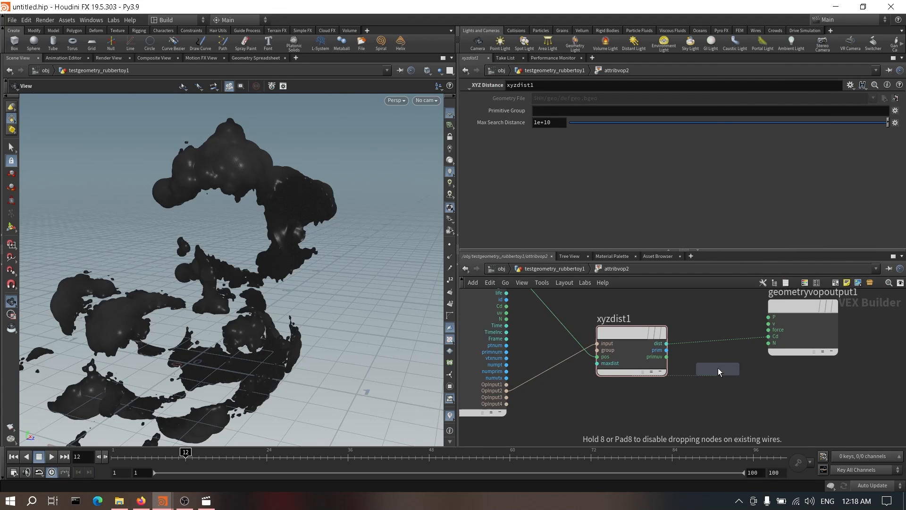
{"action": "left_click", "coordinate": [713, 339]}
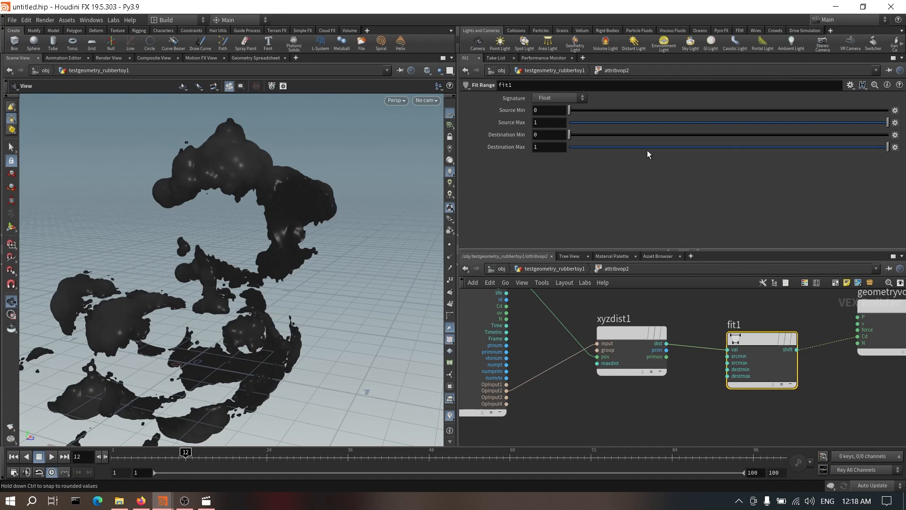
{"action": "mouse_move", "coordinate": [577, 126]}
{"action": "left_mouse_down"}
{"action": "mouse_move", "coordinate": [635, 123]}
{"action": "mouse_move", "coordinate": [573, 126]}
{"action": "mouse_move", "coordinate": [588, 126]}
{"action": "left_mouse_up"}
{"action": "left_click_drag", "start_coordinate": [187, 240], "coordinate": [396, 292]}
Step: Switch to the Soap_Bubbles_v0009 scene and examine the VEX expression in the dist wrangle
{"action": "left_click", "coordinate": [99, 448]}
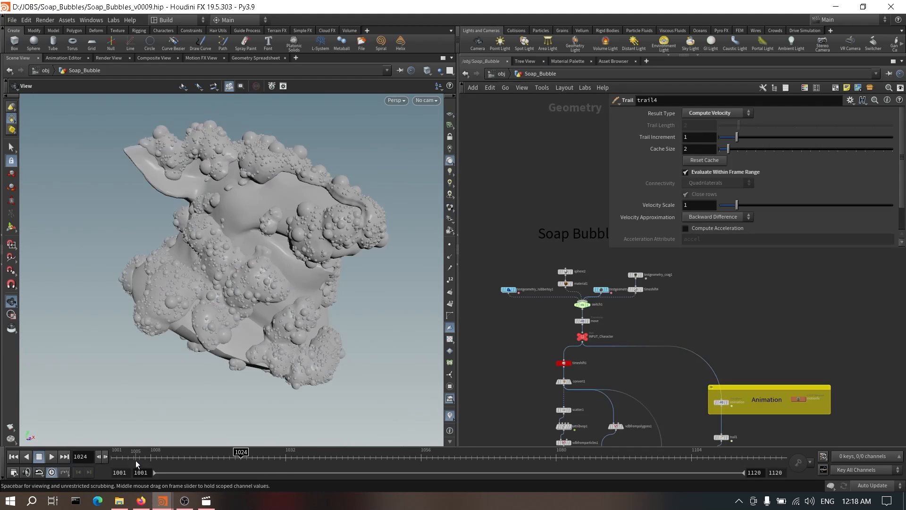
{"action": "scroll", "coordinate": [654, 351], "scroll_direction": "up", "scroll_amount": 10}
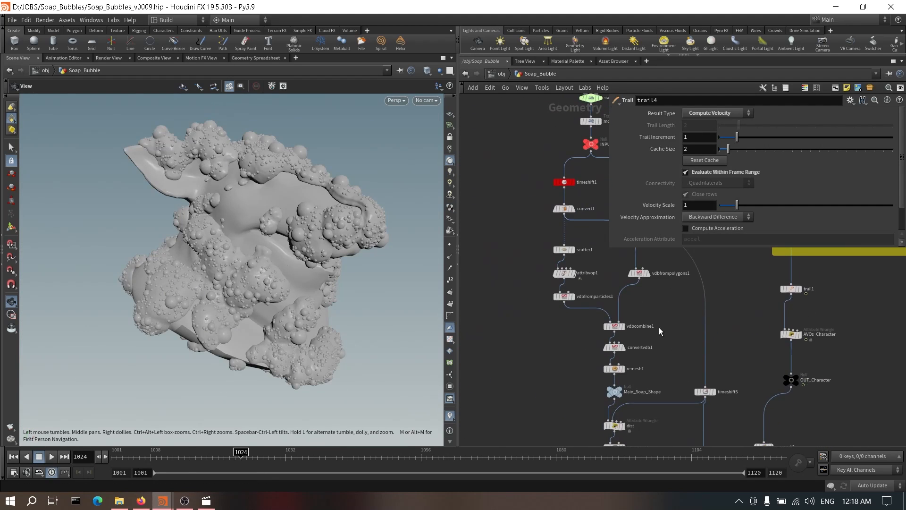
{"action": "middle_click_drag", "start_coordinate": [610, 440], "coordinate": [554, 282]}
{"action": "left_click_drag", "start_coordinate": [532, 343], "coordinate": [585, 364]}
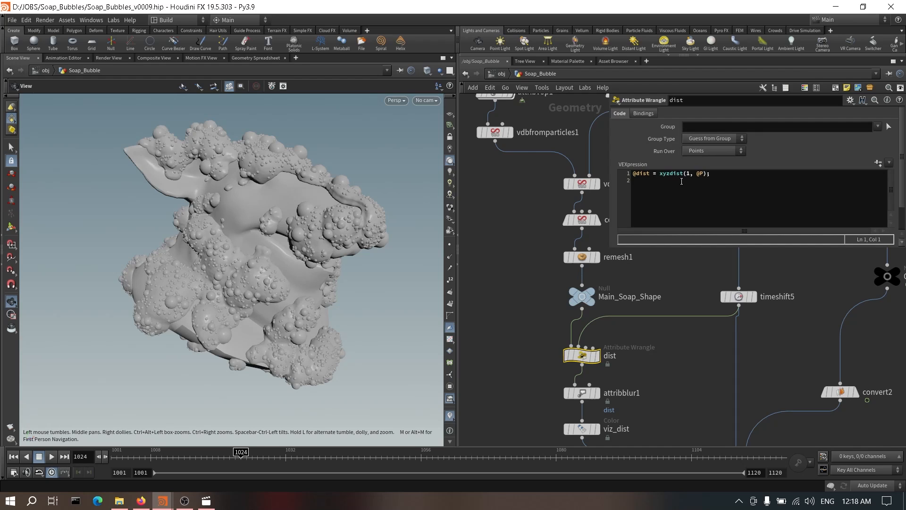
{"action": "left_click", "coordinate": [688, 173]}
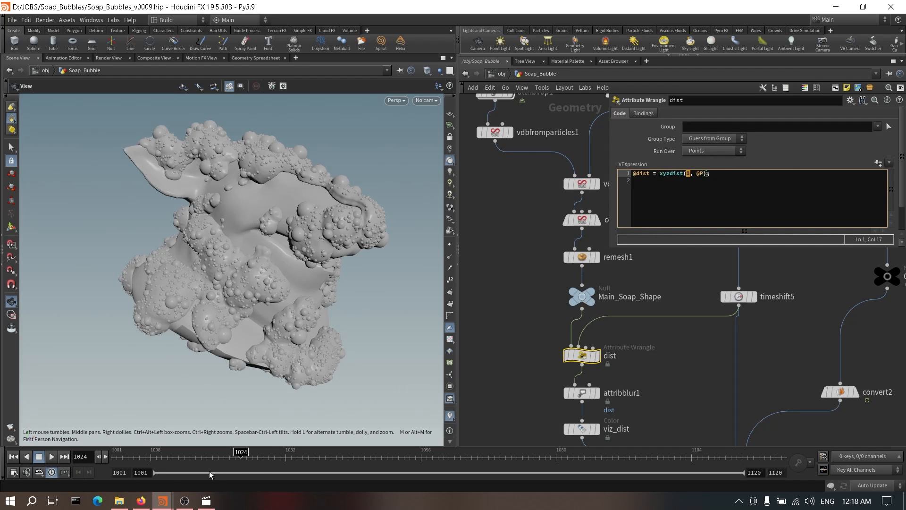
Step: Review the attribblur1 and viz_dist nodes that follow the wrangle, and return to the untitled.hip scene
{"action": "left_click_drag", "start_coordinate": [523, 389], "coordinate": [632, 412]}
{"action": "middle_click_drag", "start_coordinate": [638, 426], "coordinate": [609, 374]}
{"action": "left_click_drag", "start_coordinate": [609, 378], "coordinate": [587, 395]}
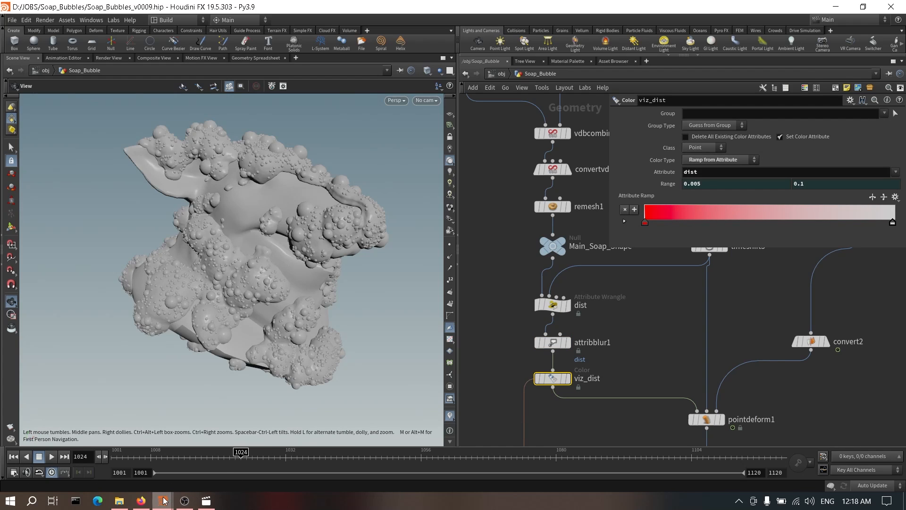
{"action": "mouse_move", "coordinate": [164, 500]}
{"action": "left_click", "coordinate": [227, 453]}
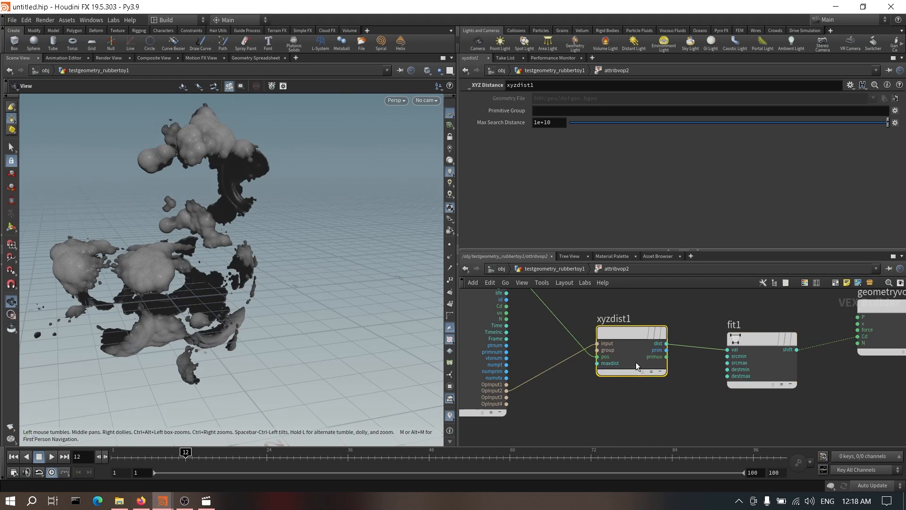
Step: Delete the Fit Range node so that dist feeds Cd directly
{"action": "middle_click_drag", "start_coordinate": [714, 426], "coordinate": [648, 434]}
{"action": "left_click", "coordinate": [715, 385]}
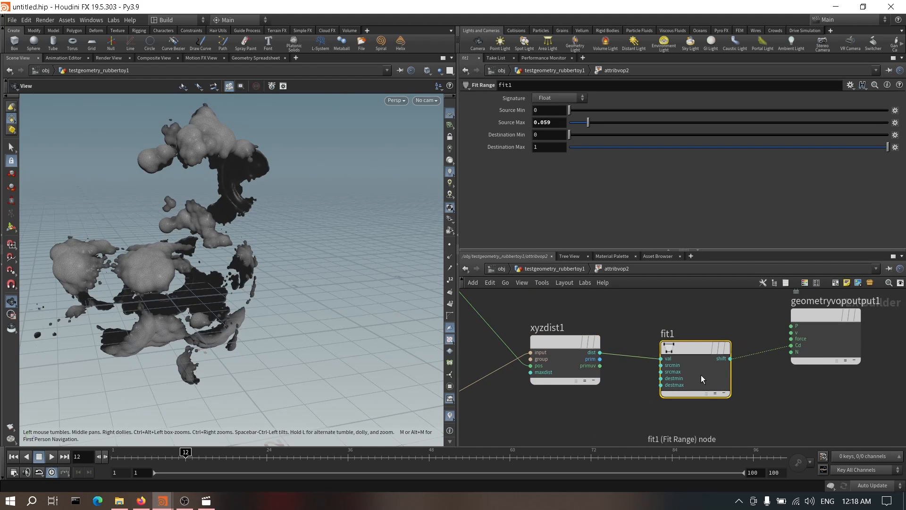
{"action": "left_click_drag", "start_coordinate": [705, 375], "coordinate": [683, 367]}
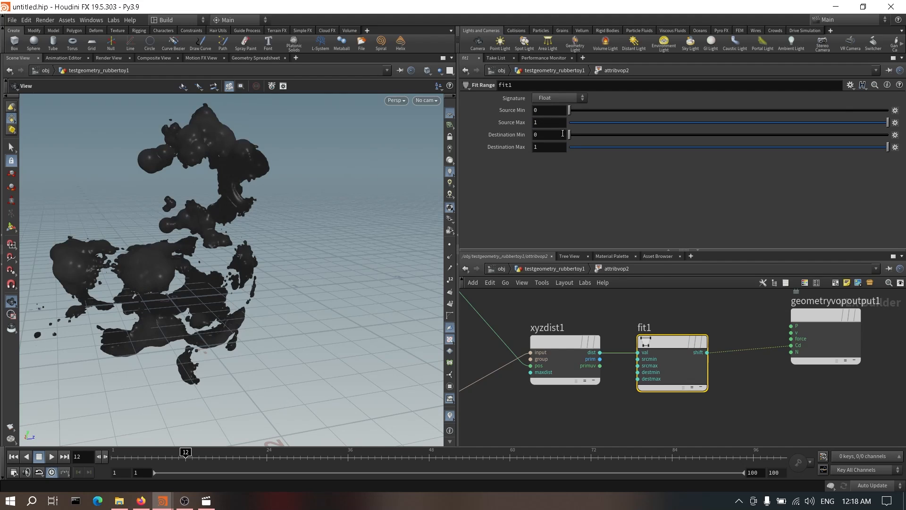
{"action": "key", "text": "Delete"}
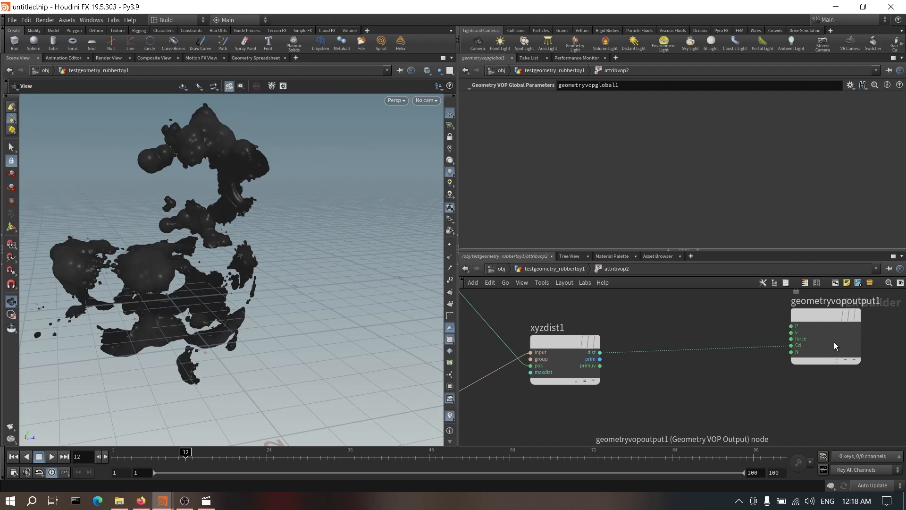
Step: Add a Bind Export node below the geometry output, name it dist, and wire xyzdist1's dist output into it
{"action": "left_click_drag", "start_coordinate": [834, 342], "coordinate": [709, 356]}
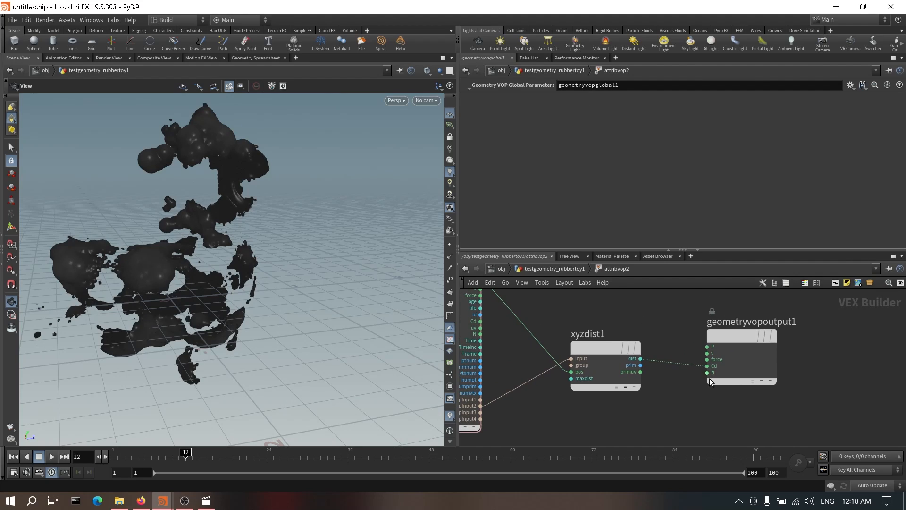
{"action": "key", "text": "Tab"}
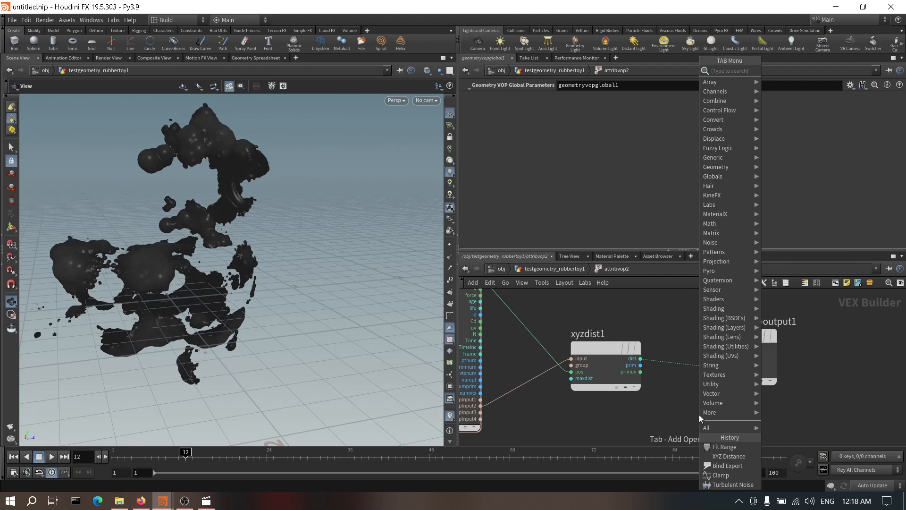
{"action": "type", "text": "fit"}
{"action": "key", "text": "Return"}
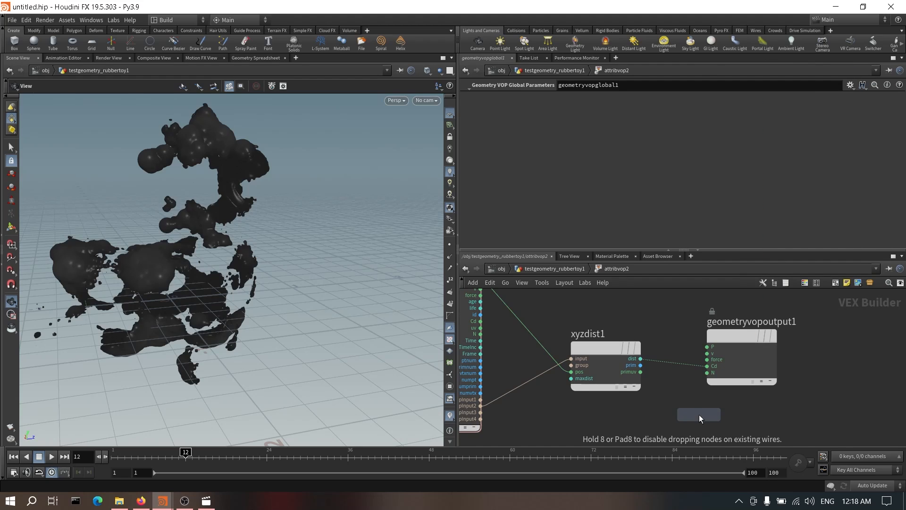
{"action": "left_click", "coordinate": [745, 418]}
{"action": "left_click", "coordinate": [557, 100]}
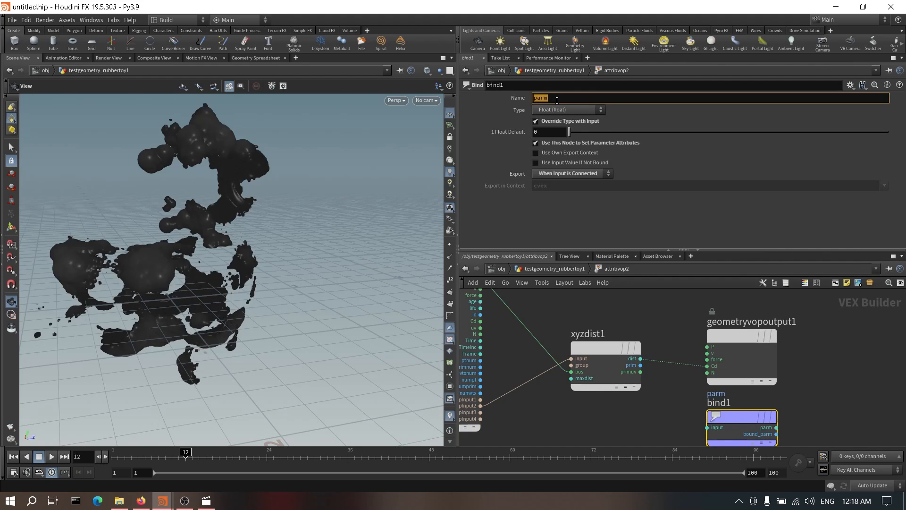
{"action": "type", "text": "dist"}
{"action": "key", "text": "Return"}
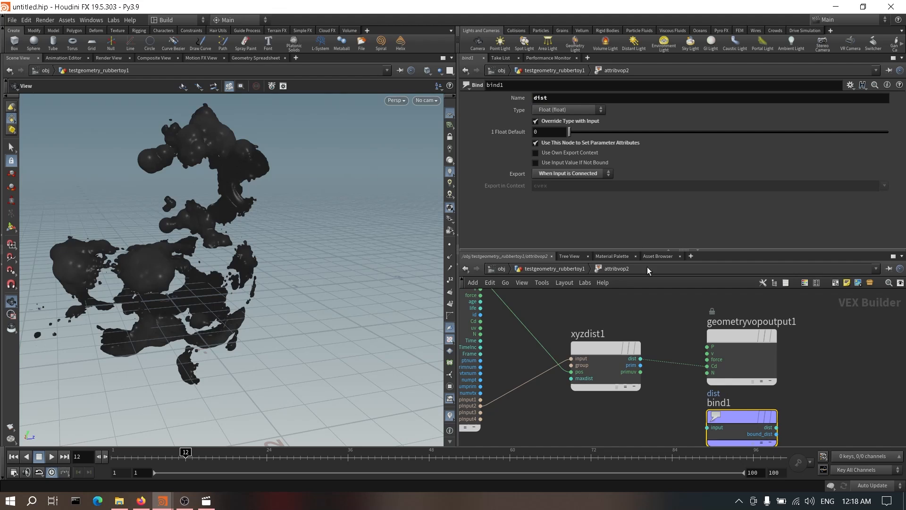
{"action": "left_click", "coordinate": [707, 427]}
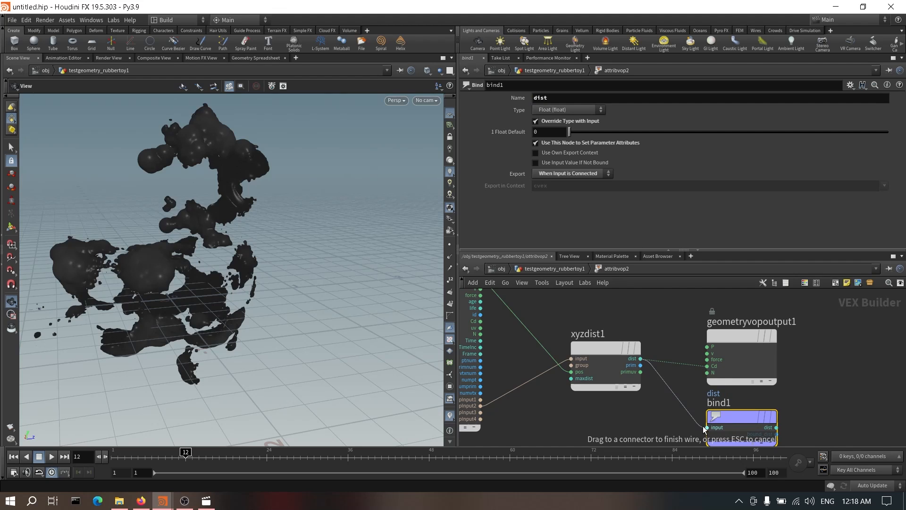
{"action": "middle_click_drag", "start_coordinate": [798, 388], "coordinate": [795, 382]}
Step: Return to the toy's geometry network and add an Attribute Blur node beneath attribvop2
{"action": "left_click", "coordinate": [570, 270]}
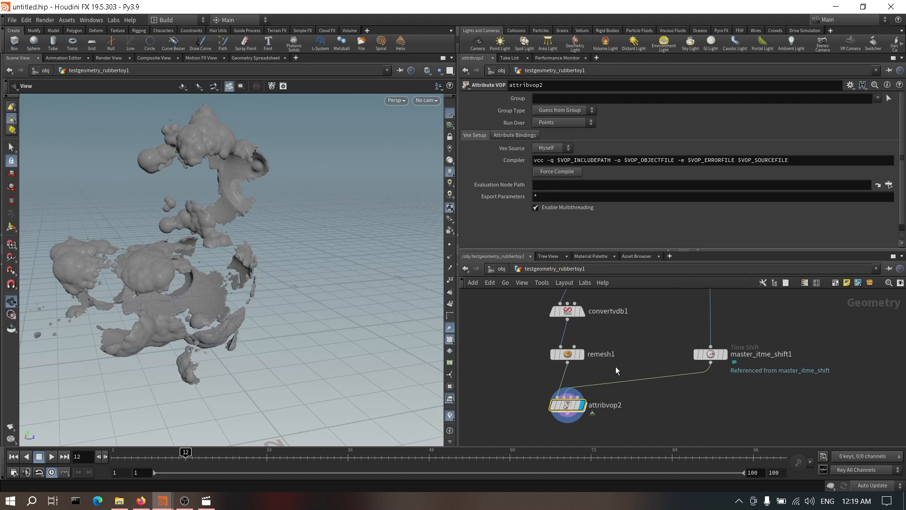
{"action": "key", "text": "Tab"}
{"action": "type", "text": "atbu"}
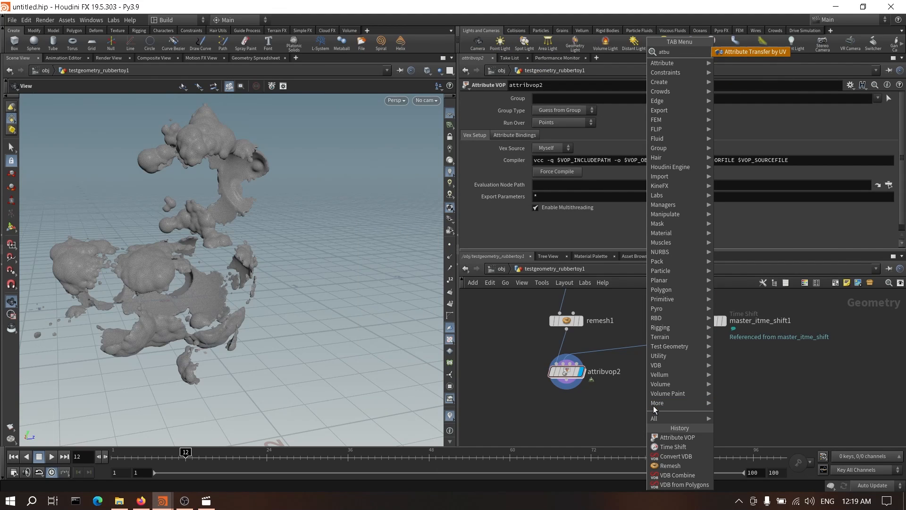
{"action": "key", "text": "BackSpace"}
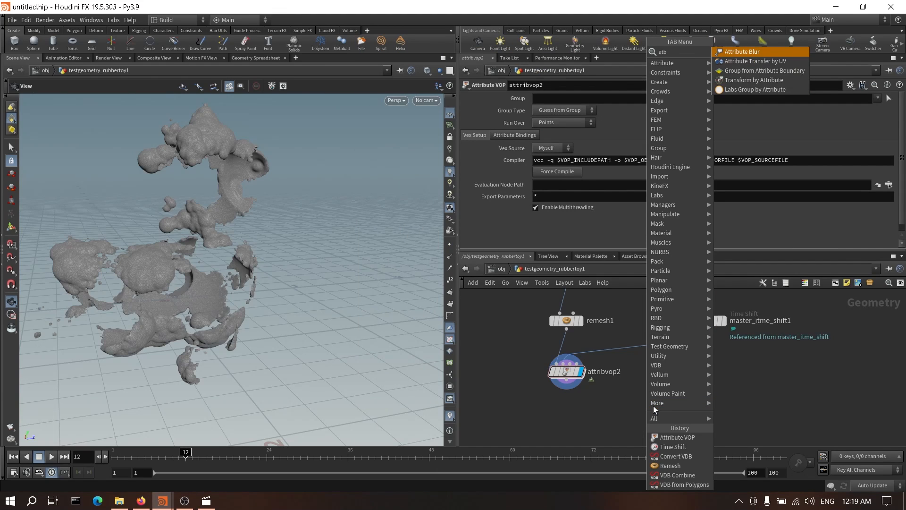
{"action": "key", "text": "Return"}
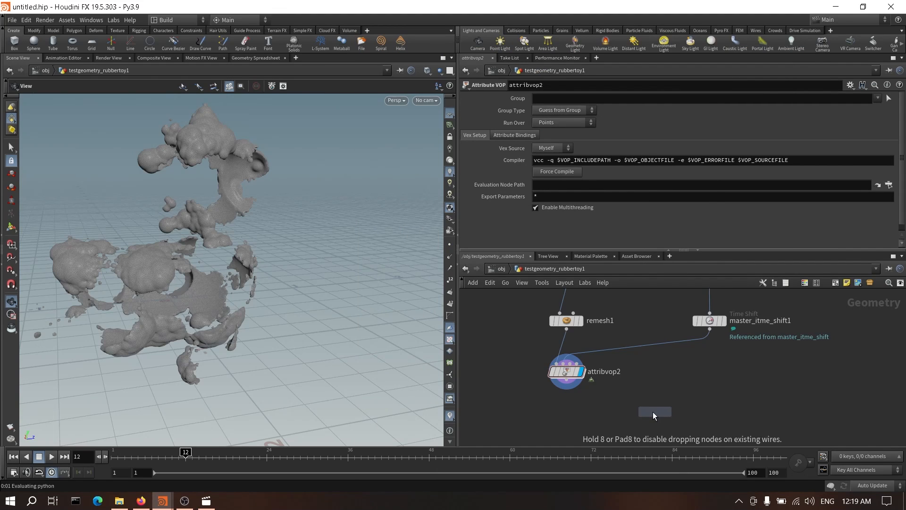
{"action": "left_click", "coordinate": [570, 399]}
Step: Set attribblur1 to blur the dist attribute with 10 blurring iterations, and display the node
{"action": "left_click", "coordinate": [574, 107]}
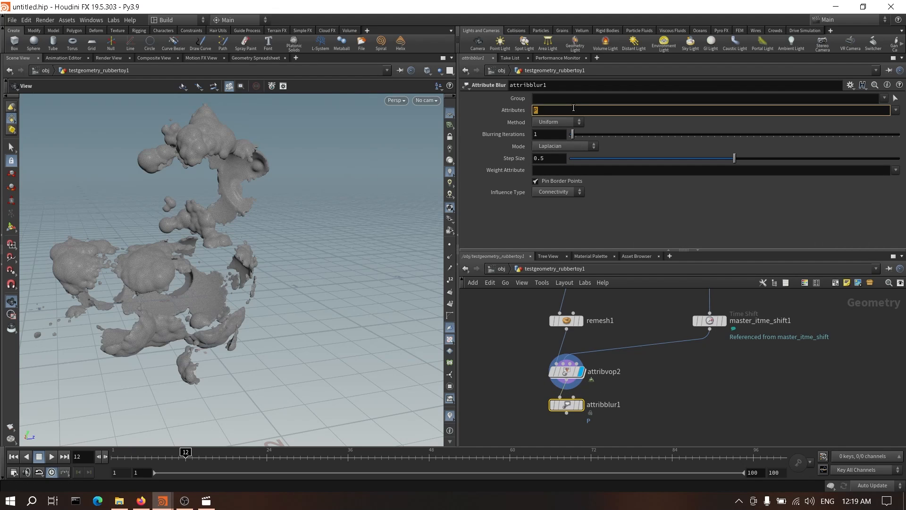
{"action": "type", "text": "dist"}
{"action": "key", "text": "Return"}
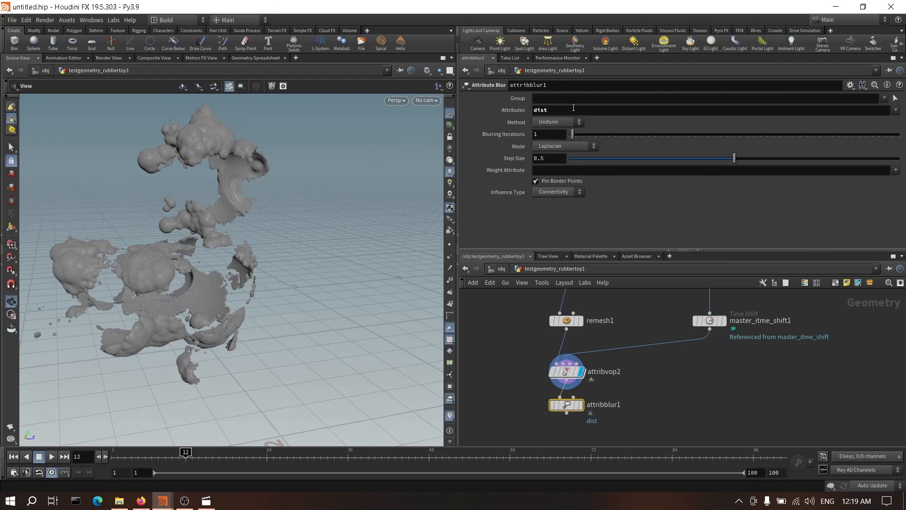
{"action": "left_click", "coordinate": [560, 135]}
{"action": "left_click", "coordinate": [692, 408]}
{"action": "middle_click_drag", "start_coordinate": [692, 408], "coordinate": [705, 386]}
{"action": "left_click", "coordinate": [595, 383]}
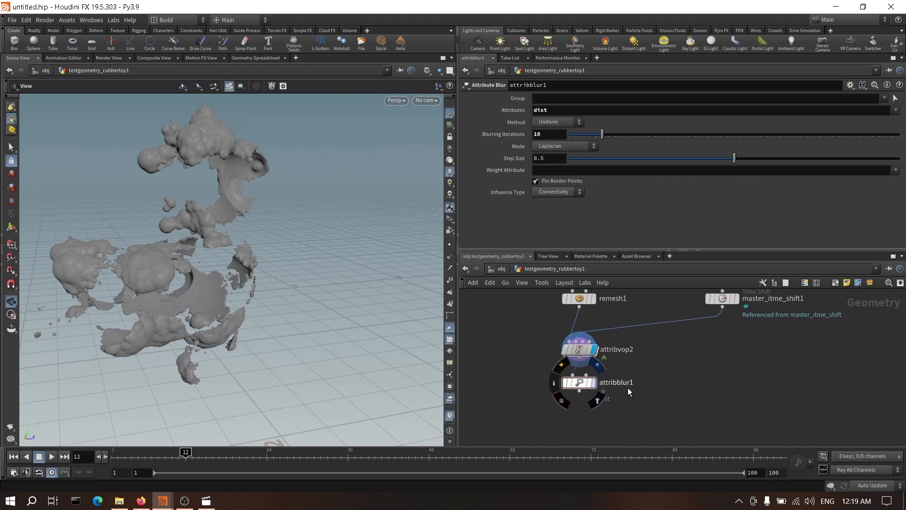
Step: Add a Color node beneath attribblur1
{"action": "key", "text": "Tab"}
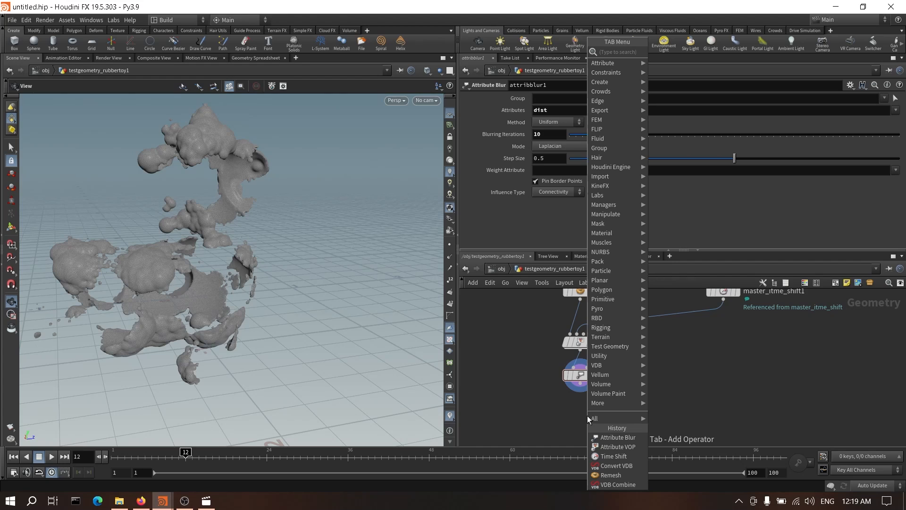
{"action": "type", "text": "color"}
{"action": "key", "text": "Return"}
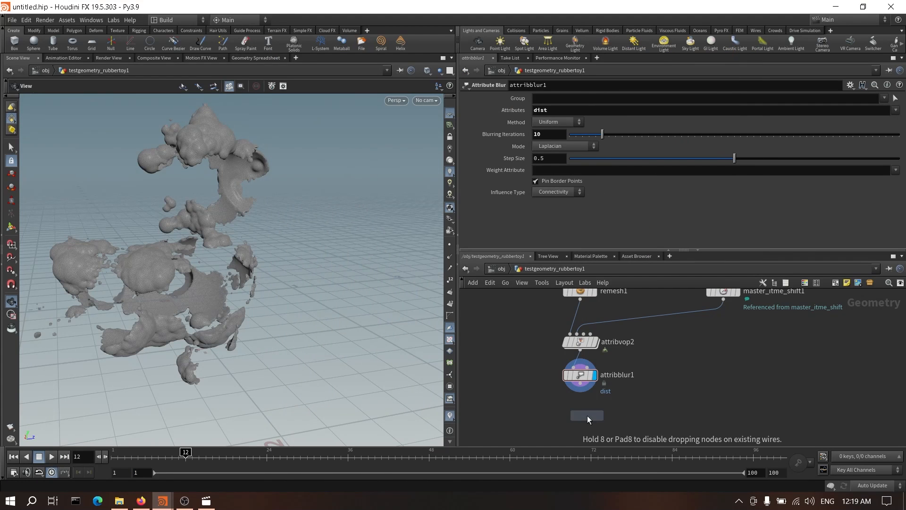
{"action": "left_click", "coordinate": [587, 415]}
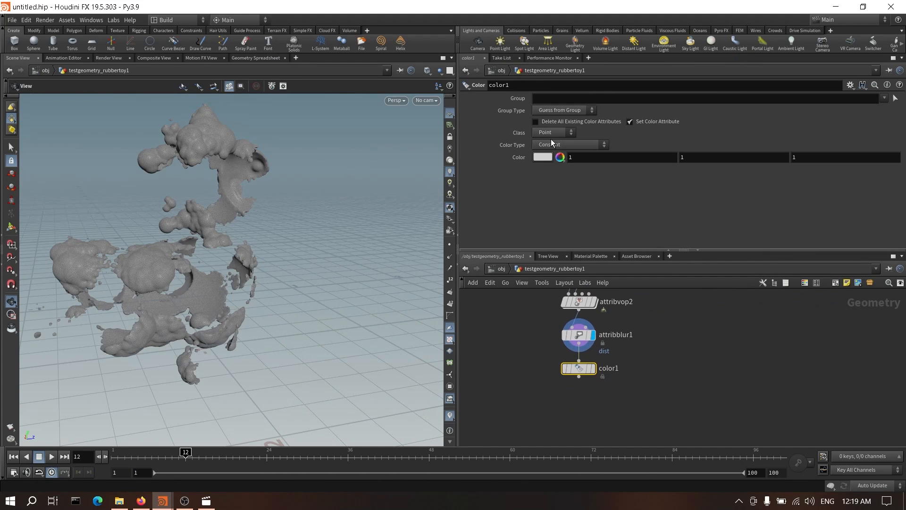
Step: Make color1 delete all existing color attributes and use Ramp from Attribute driven by dist, and display it
{"action": "left_click", "coordinate": [560, 122]}
{"action": "left_click", "coordinate": [566, 144]}
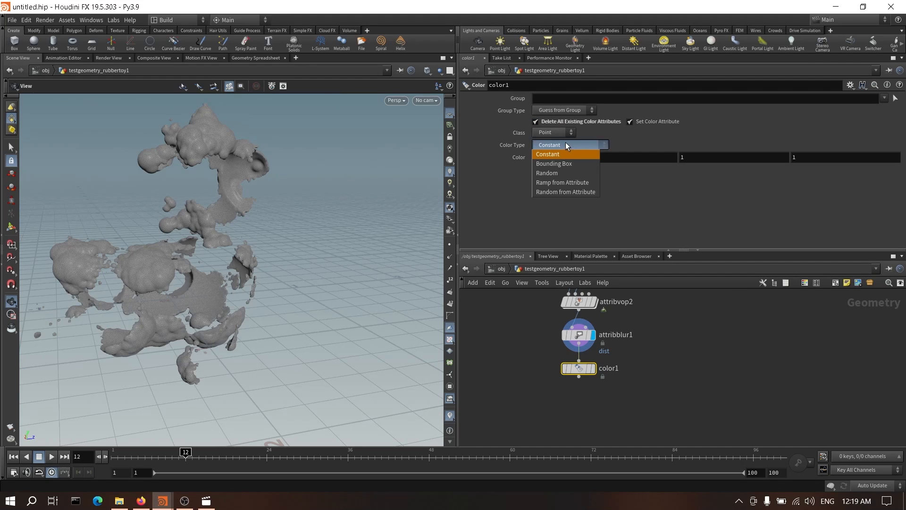
{"action": "left_click", "coordinate": [570, 184]}
{"action": "left_click", "coordinate": [897, 157]}
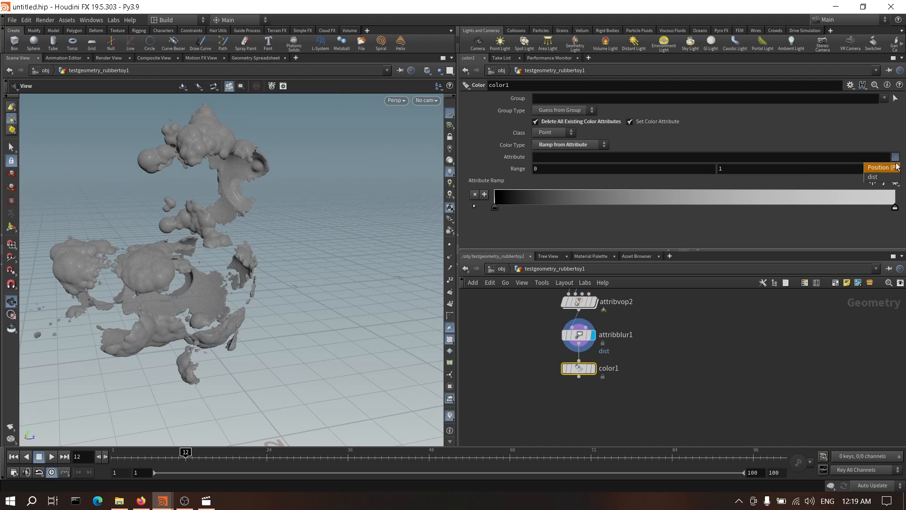
{"action": "left_click", "coordinate": [879, 177]}
{"action": "left_click", "coordinate": [595, 367]}
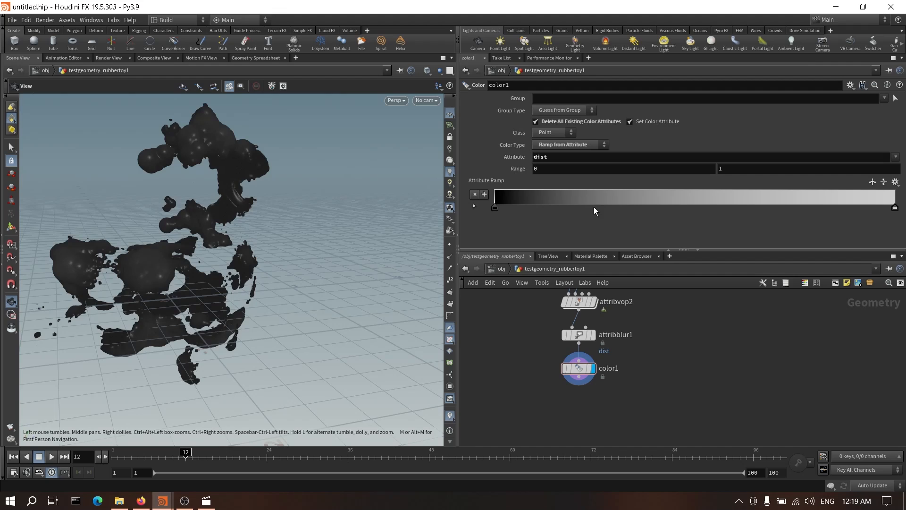
Step: Change the start colour of color1's attribute ramp to pure red (1, 0, 0)
{"action": "double_click", "coordinate": [494, 207]}
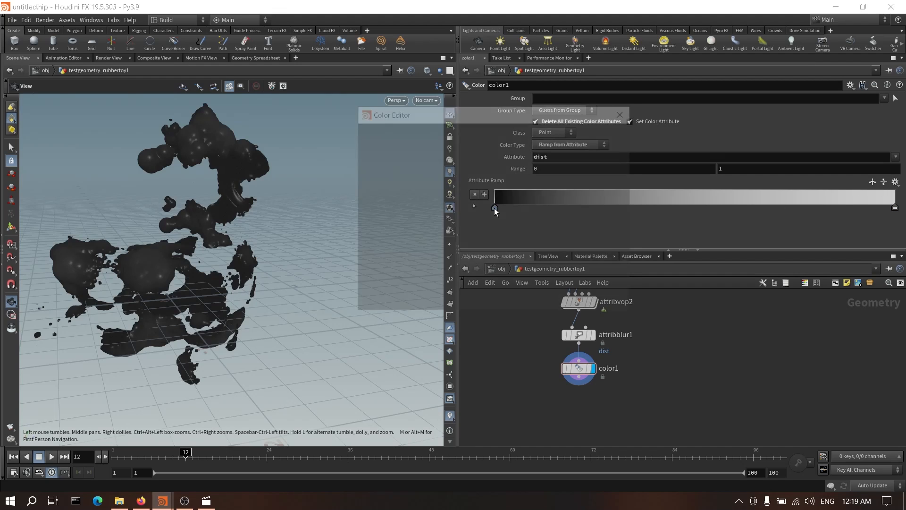
{"action": "left_click", "coordinate": [460, 146]}
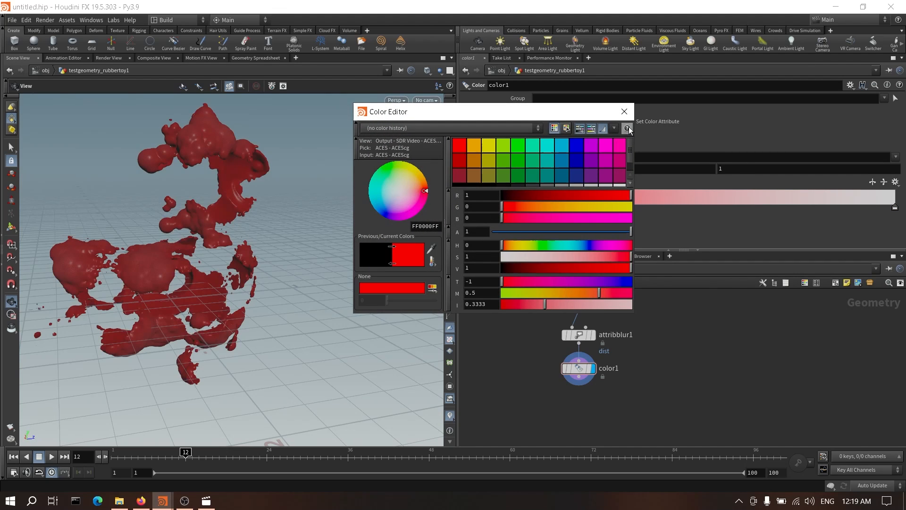
{"action": "left_click", "coordinate": [624, 111]}
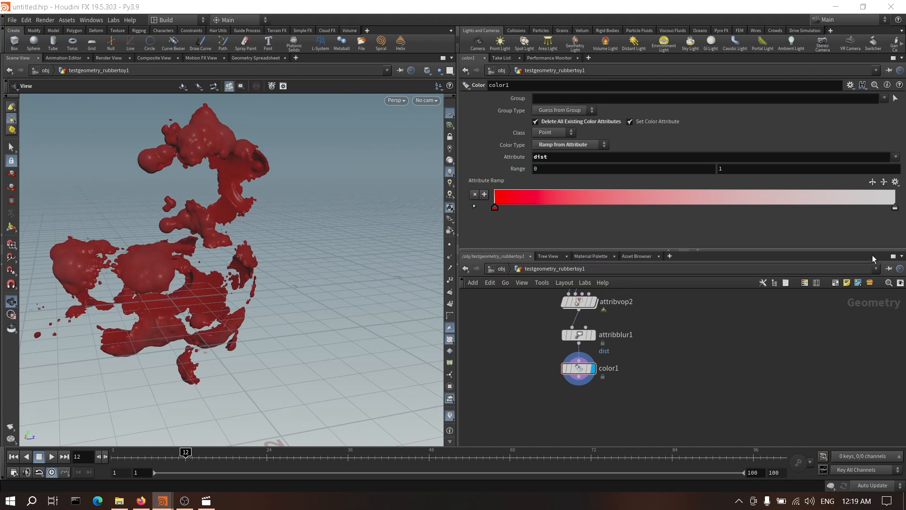
Step: Set color1's attribute range to 0.005–0.1, matching the viz_dist node in the Soap_Bubbles reference scene
{"action": "mouse_move", "coordinate": [582, 169]}
{"action": "middle_mouse_down"}
{"action": "mouse_move", "coordinate": [618, 177]}
{"action": "mouse_move", "coordinate": [584, 176]}
{"action": "middle_mouse_up"}
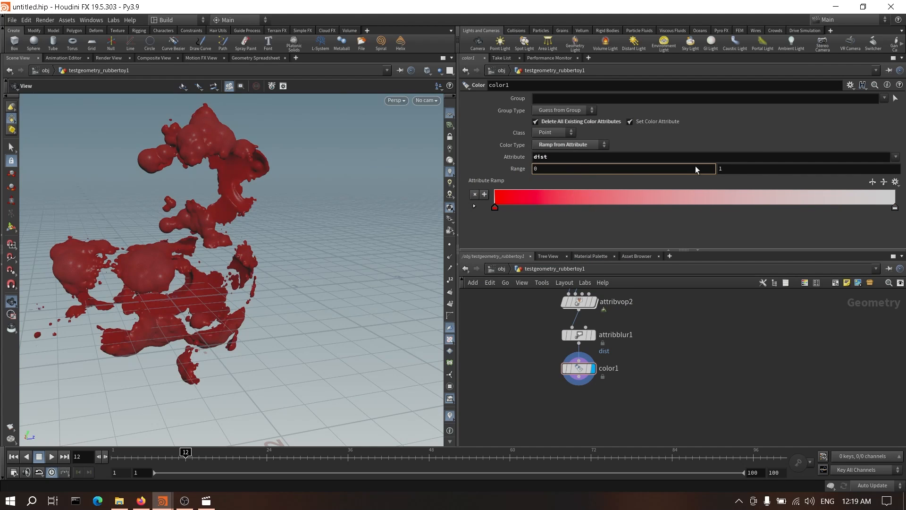
{"action": "middle_click_drag", "start_coordinate": [771, 168], "coordinate": [726, 172]}
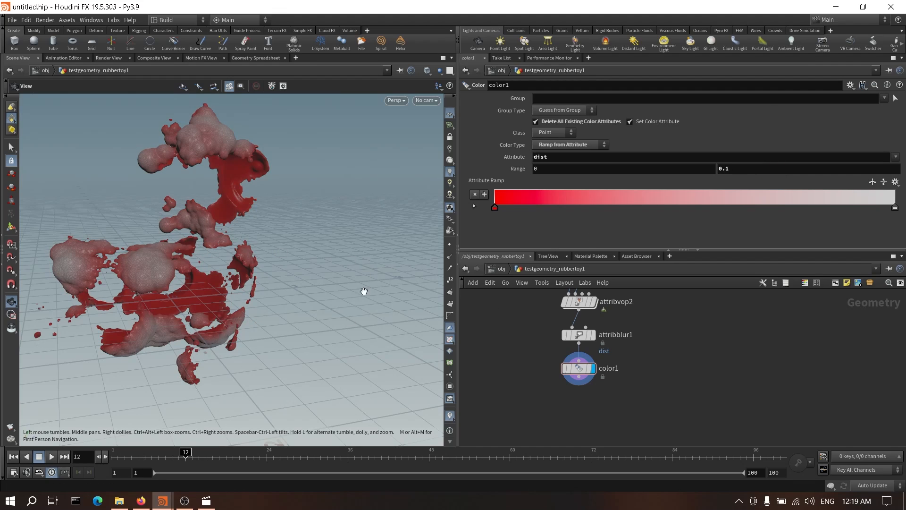
{"action": "mouse_move", "coordinate": [162, 501]}
{"action": "left_click", "coordinate": [142, 453]}
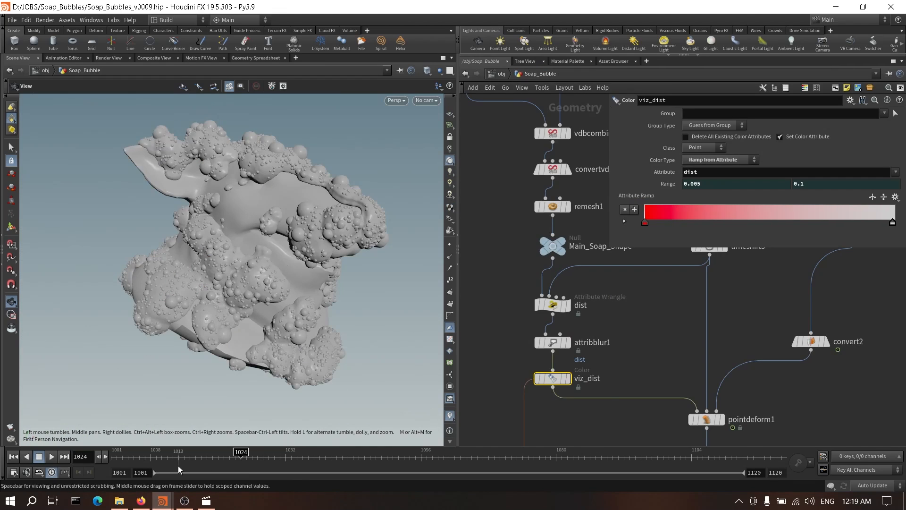
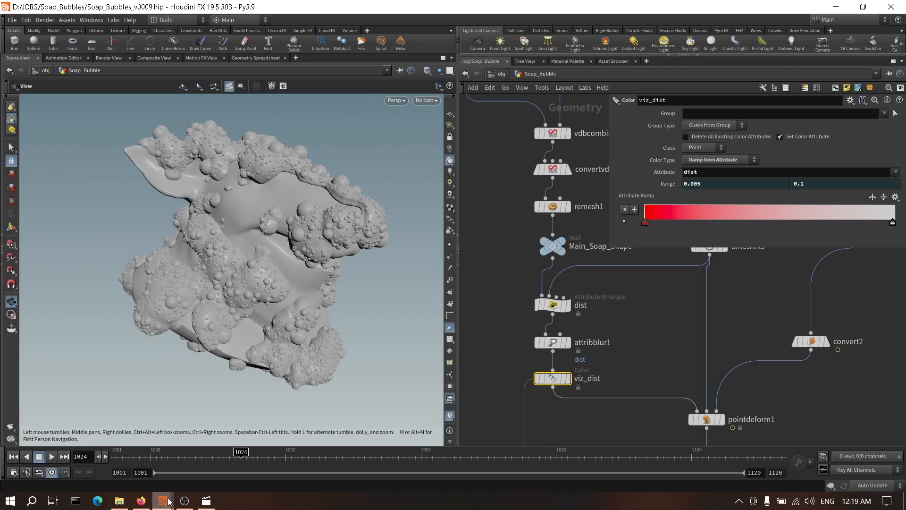
{"action": "mouse_move", "coordinate": [168, 501]}
{"action": "left_click", "coordinate": [227, 450]}
{"action": "left_click", "coordinate": [690, 170]}
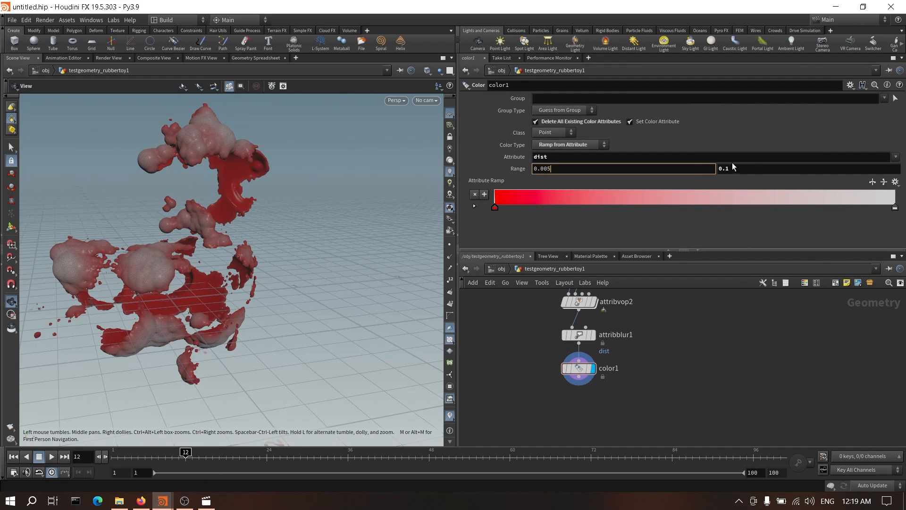
{"action": "key", "text": "Return"}
{"action": "left_click_drag", "start_coordinate": [271, 276], "coordinate": [251, 286]}
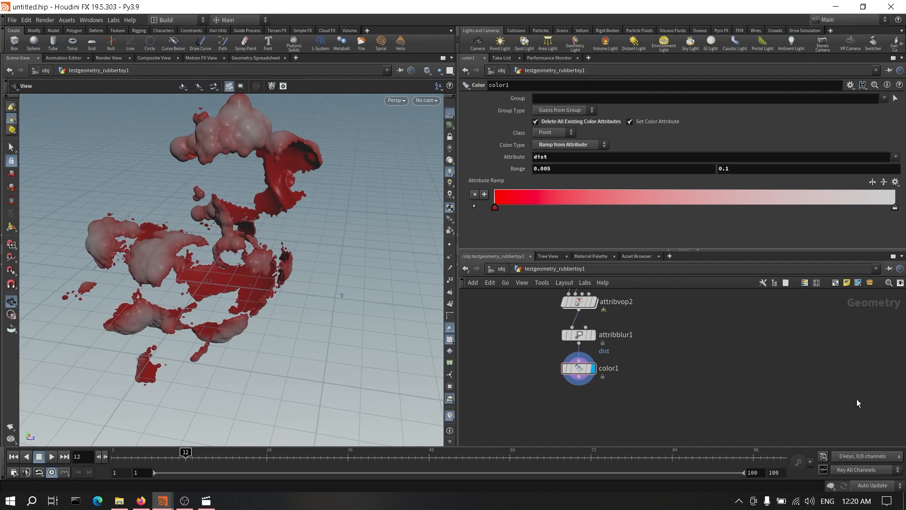
Step: Add a Point Deform node below and to the right of color1
{"action": "scroll", "coordinate": [729, 378], "scroll_direction": "down", "scroll_amount": 3}
{"action": "middle_click_drag", "start_coordinate": [729, 378], "coordinate": [676, 362]}
{"action": "scroll", "coordinate": [641, 380], "scroll_direction": "up", "scroll_amount": 2}
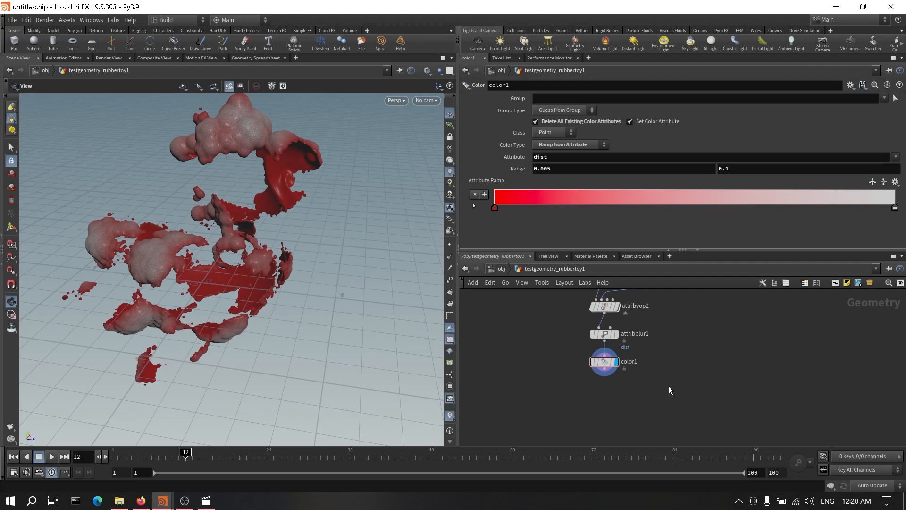
{"action": "key", "text": "Tab"}
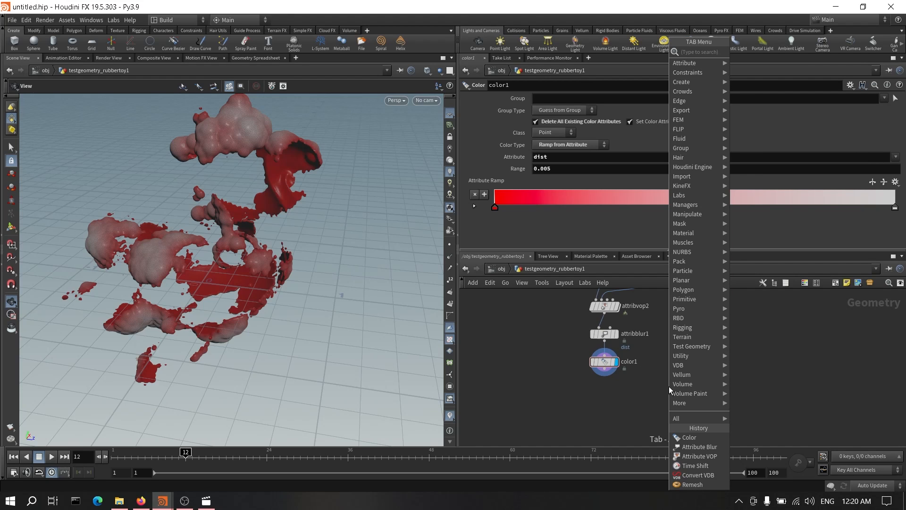
{"action": "type", "text": "point"}
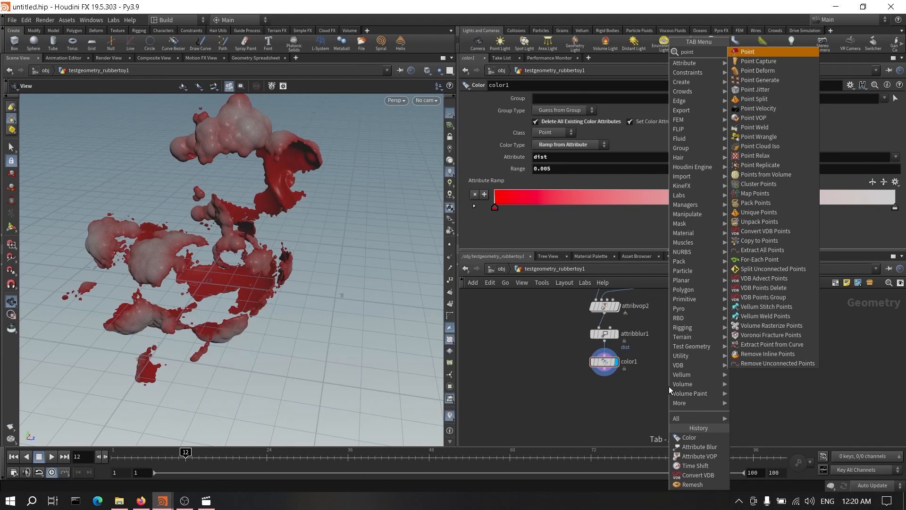
{"action": "key", "text": "Down"}
{"action": "key", "text": "Down"}
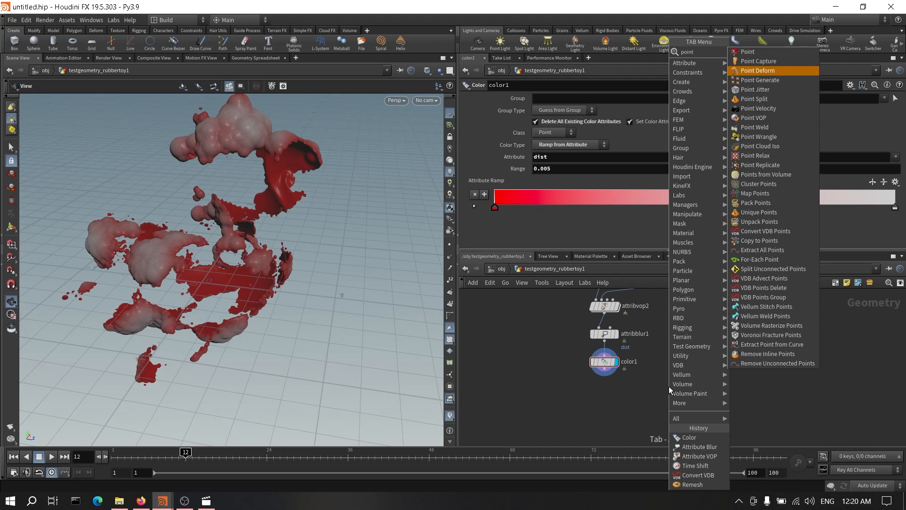
{"action": "key", "text": "Return"}
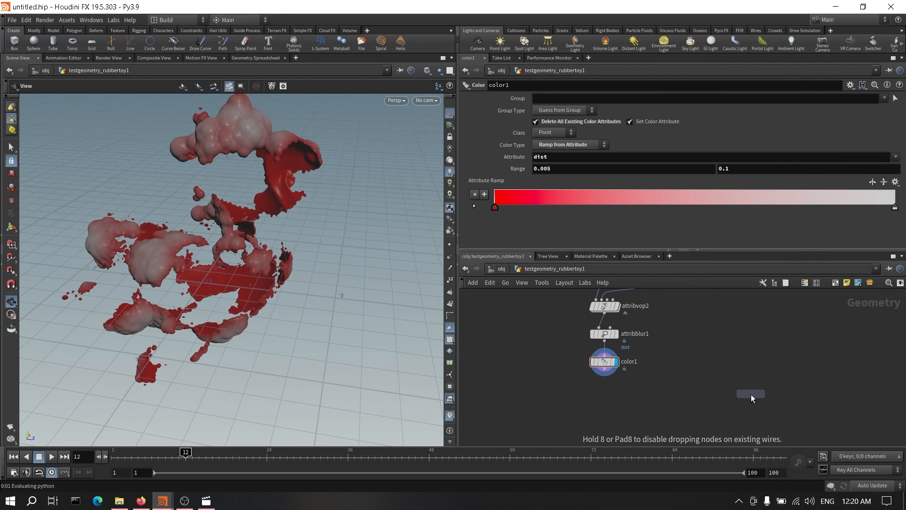
{"action": "left_click", "coordinate": [754, 408]}
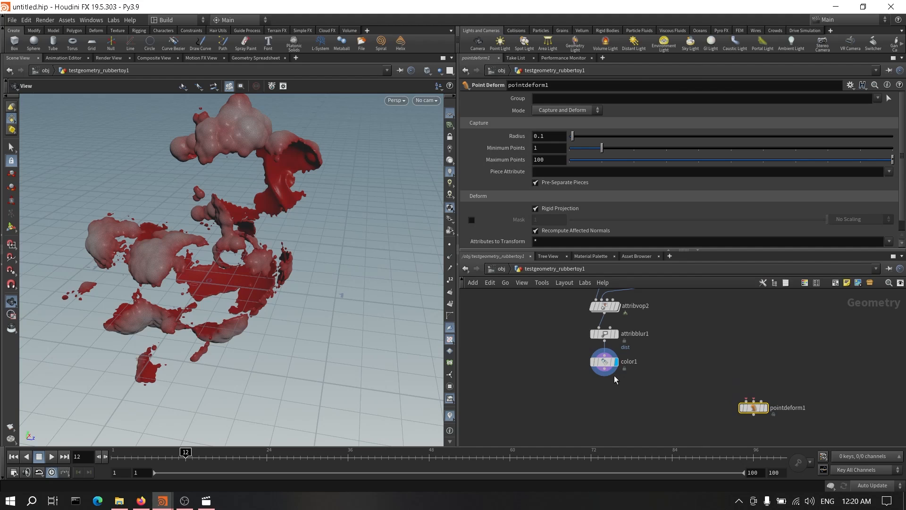
Step: Connect color1's output to the first input of pointdeform1, scrubbing the timeline to check the shell's motion
{"action": "left_click", "coordinate": [604, 361]}
{"action": "left_click_drag", "start_coordinate": [219, 458], "coordinate": [260, 458]}
{"action": "left_click_drag", "start_coordinate": [605, 375], "coordinate": [754, 400]}
{"action": "scroll", "coordinate": [707, 384], "scroll_direction": "down", "scroll_amount": 3}
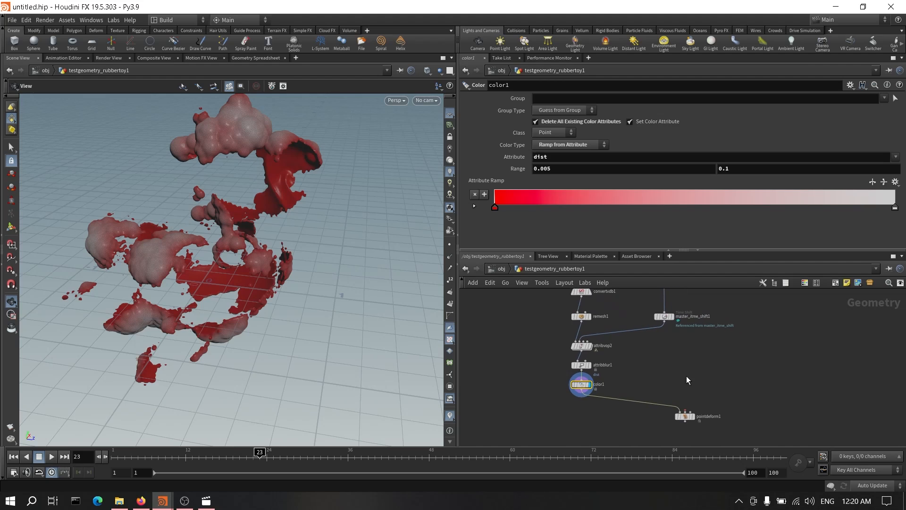
{"action": "left_click_drag", "start_coordinate": [260, 455], "coordinate": [213, 455]}
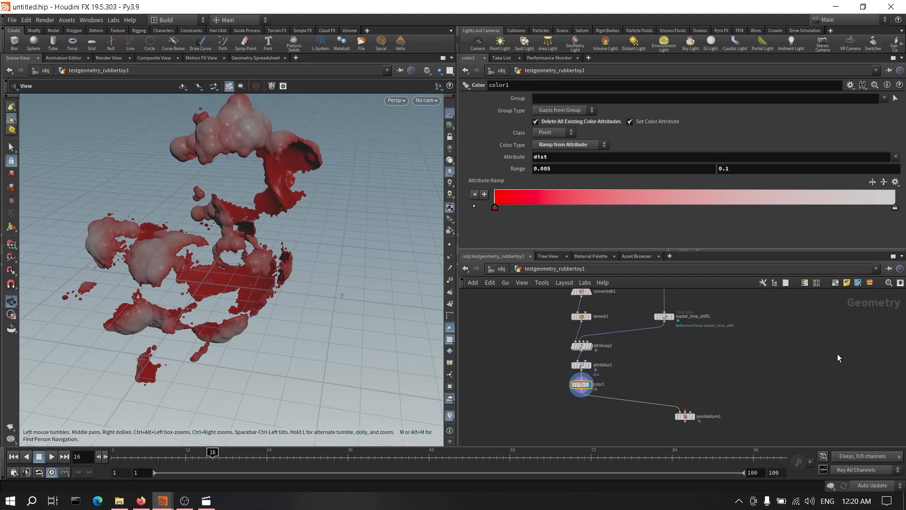
{"action": "scroll", "coordinate": [698, 342], "scroll_direction": "up", "scroll_amount": 2}
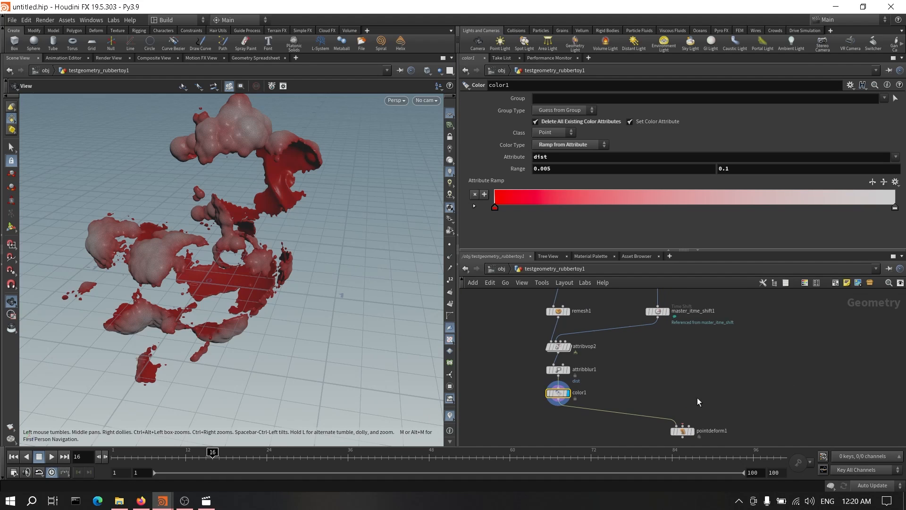
Step: Display master_itme_shift1, check it at another frame, and connect it to the second input of pointdeform1
{"action": "left_click", "coordinate": [666, 312]}
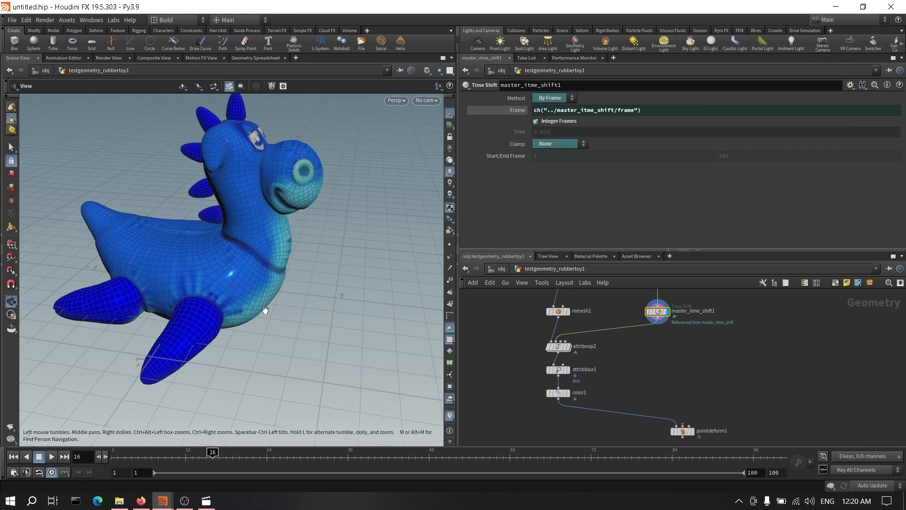
{"action": "left_click_drag", "start_coordinate": [212, 456], "coordinate": [233, 457]}
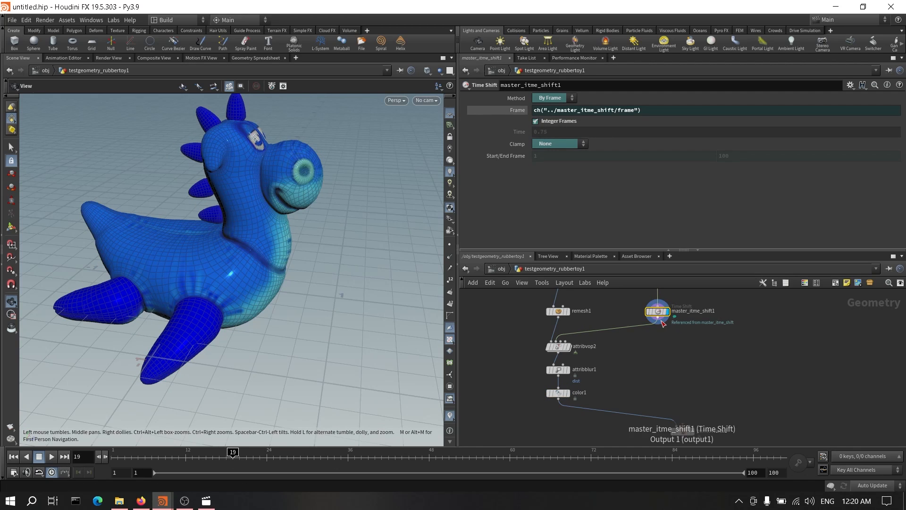
{"action": "left_click_drag", "start_coordinate": [658, 319], "coordinate": [661, 403]}
Step: Connect the upstream animated toy geometry to pointdeform1's third input, display the node, and scrub to frame 76
{"action": "scroll", "coordinate": [674, 346], "scroll_direction": "down", "scroll_amount": 5}
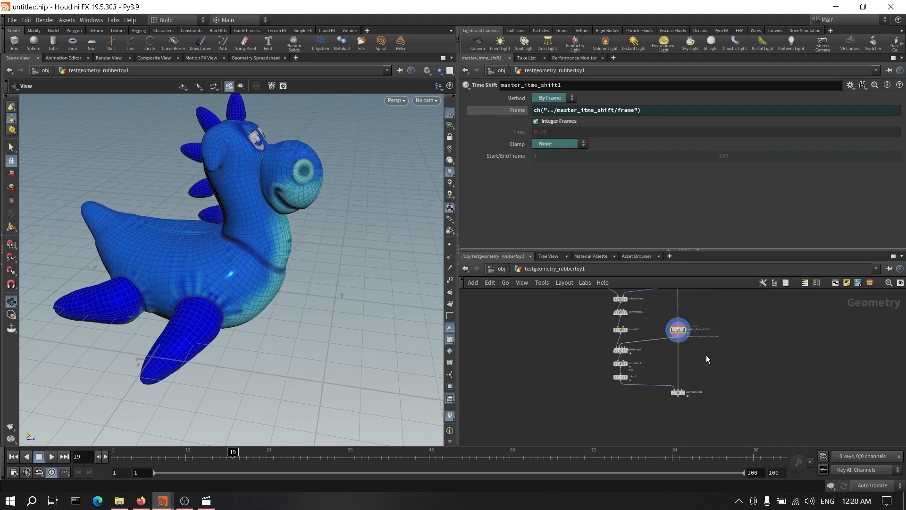
{"action": "middle_click_drag", "start_coordinate": [707, 355], "coordinate": [690, 310]}
{"action": "scroll", "coordinate": [675, 327], "scroll_direction": "up", "scroll_amount": 5}
{"action": "left_click", "coordinate": [656, 309]}
{"action": "left_click", "coordinate": [636, 353]}
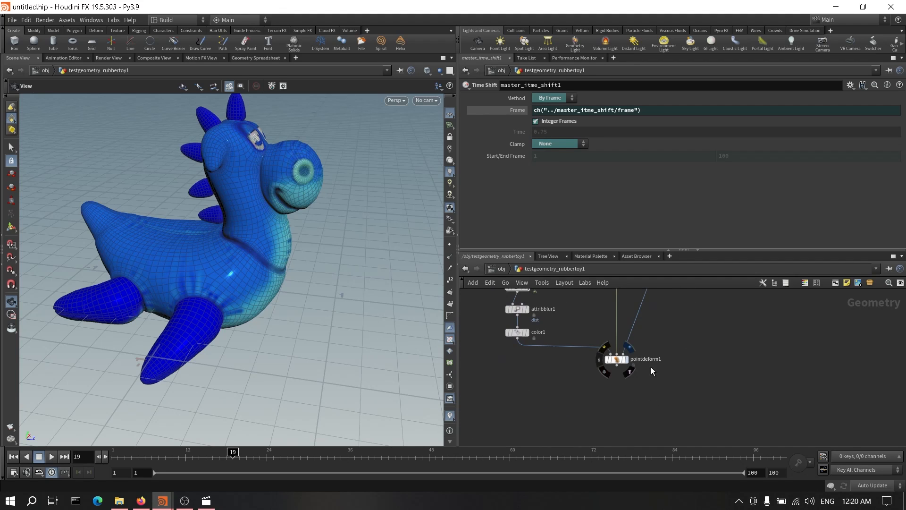
{"action": "left_click_drag", "start_coordinate": [226, 456], "coordinate": [619, 465]}
Step: Add a Null node beneath pointdeform1, connected to its output, and space it slightly lower
{"action": "middle_click_drag", "start_coordinate": [672, 379], "coordinate": [682, 391]}
{"action": "key", "text": "Tab"}
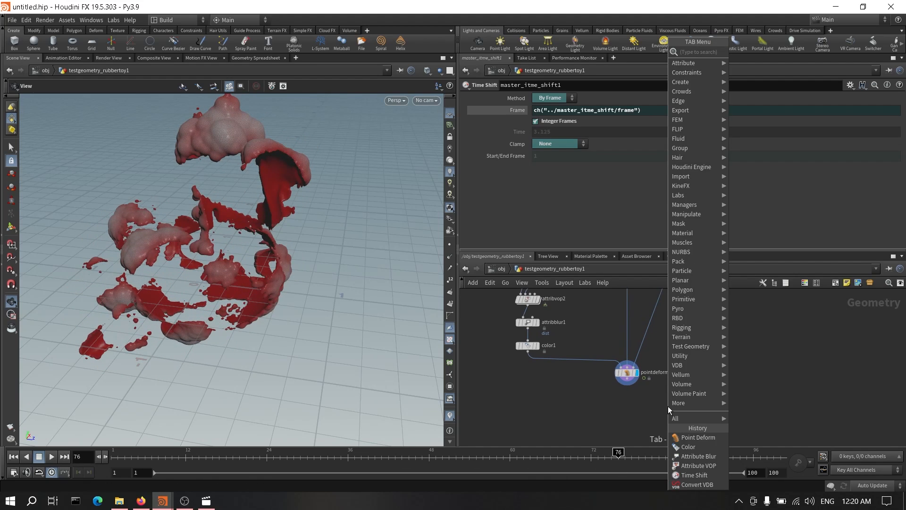
{"action": "type", "text": "null"}
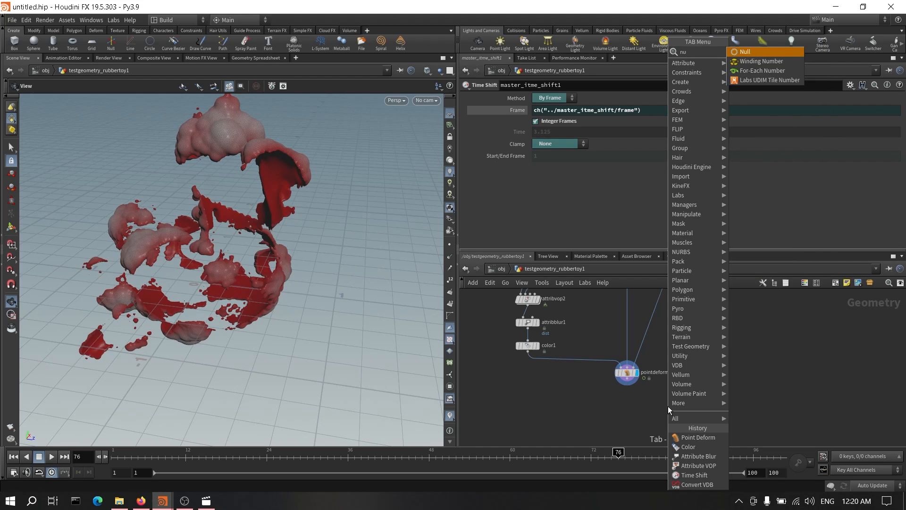
{"action": "key", "text": "Return"}
{"action": "scroll", "coordinate": [668, 407], "scroll_direction": "up", "scroll_amount": 1}
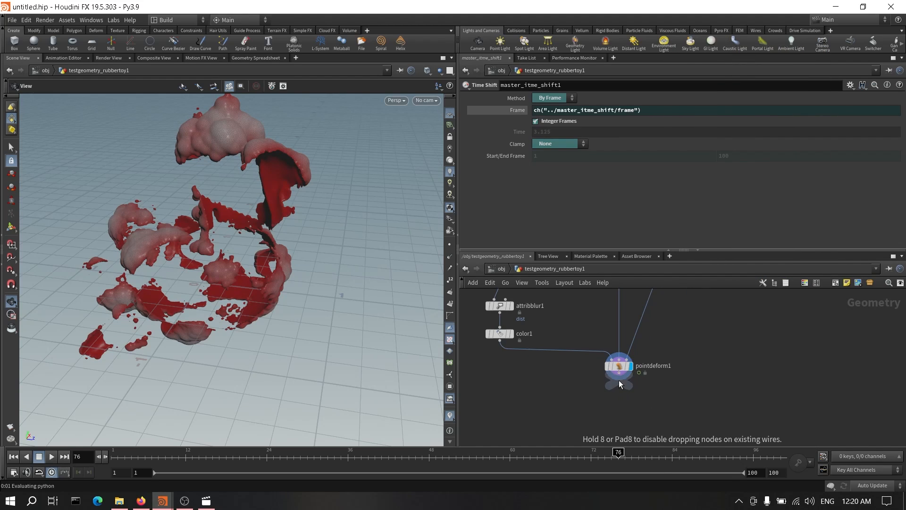
{"action": "left_click", "coordinate": [619, 397]}
{"action": "middle_click_drag", "start_coordinate": [637, 401], "coordinate": [658, 362]}
{"action": "scroll", "coordinate": [658, 362], "scroll_direction": "up", "scroll_amount": 1}
{"action": "left_click_drag", "start_coordinate": [639, 355], "coordinate": [639, 383]}
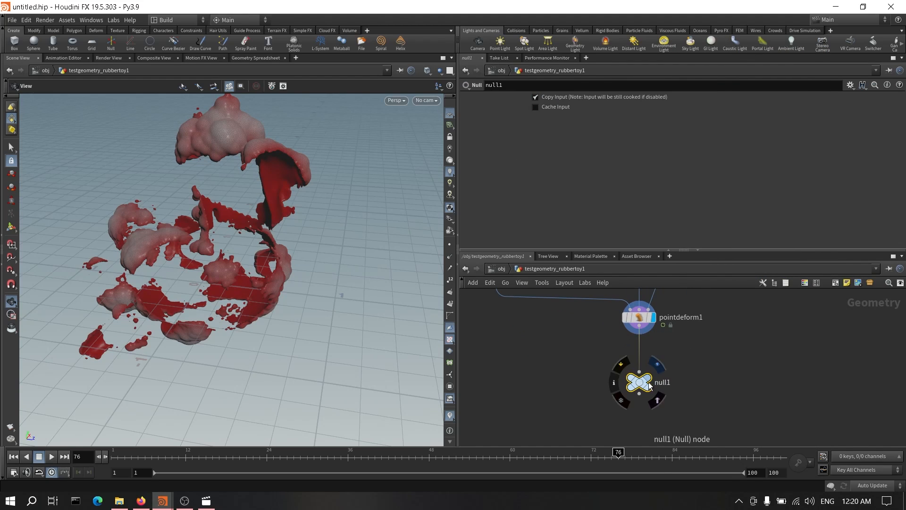
Step: Rename the null beneath pointdeform1 as TO_CHOP
{"action": "double_click", "coordinate": [663, 382]}
{"action": "type", "text": "TO_"}
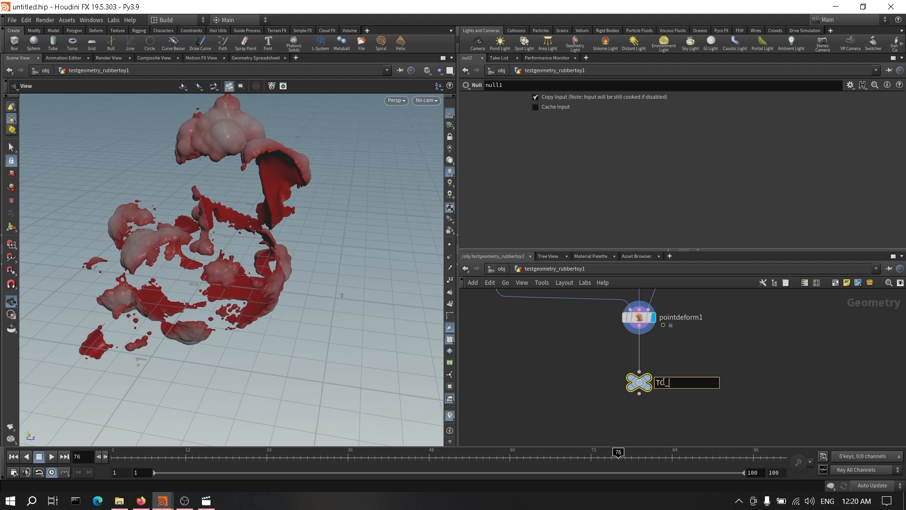
{"action": "type", "text": "P"}
{"action": "key", "text": "Return"}
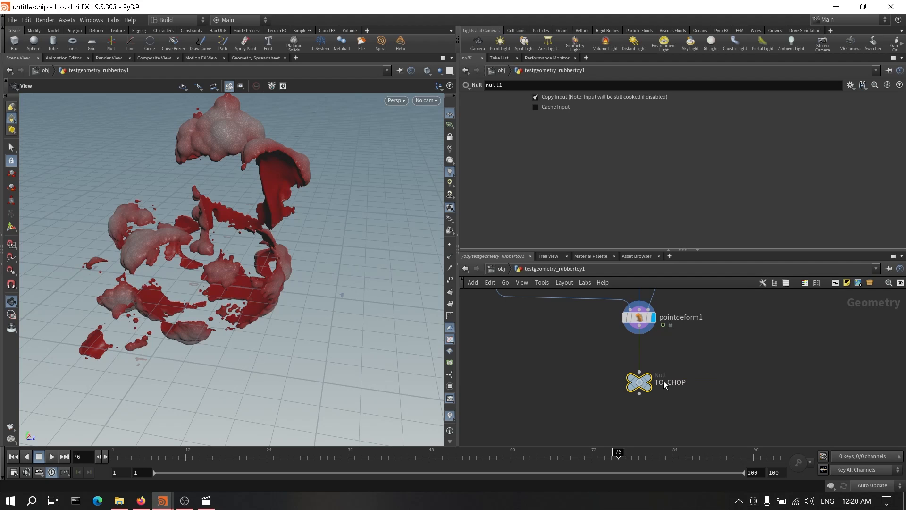
Step: Add a CHOP Network node to the left of TO_CHOP, and copy the TO_CHOP node
{"action": "scroll", "coordinate": [664, 381], "scroll_direction": "down", "scroll_amount": 3}
{"action": "key", "text": "Tab"}
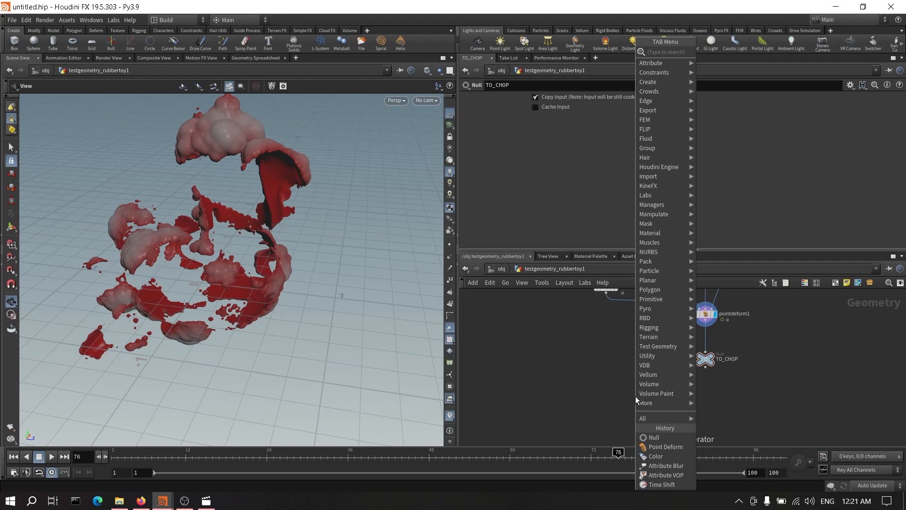
{"action": "type", "text": "chop"}
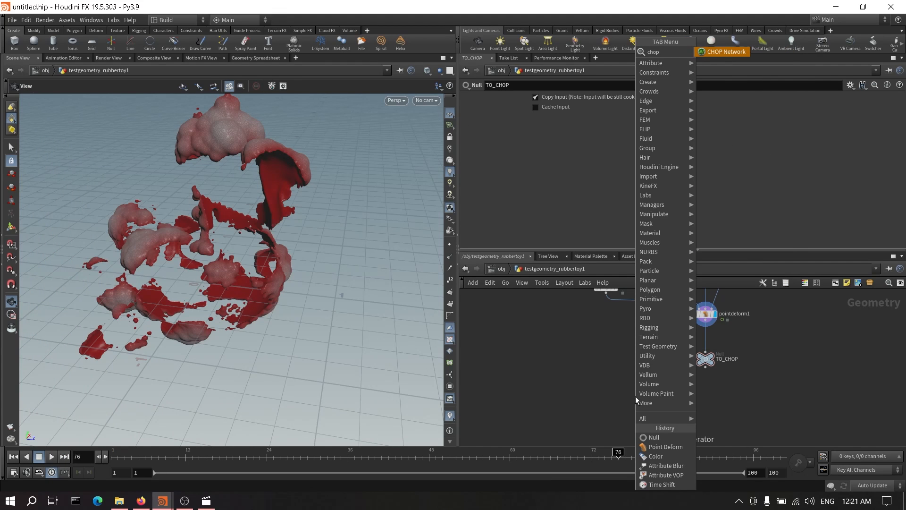
{"action": "key", "text": "Return"}
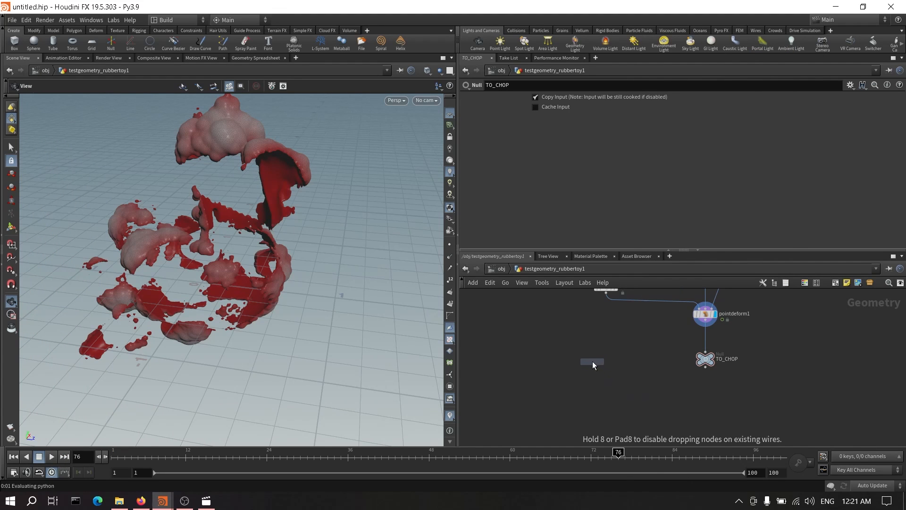
{"action": "left_click", "coordinate": [593, 361]}
{"action": "left_click", "coordinate": [706, 359]}
{"action": "key", "text": "ctrl+c"}
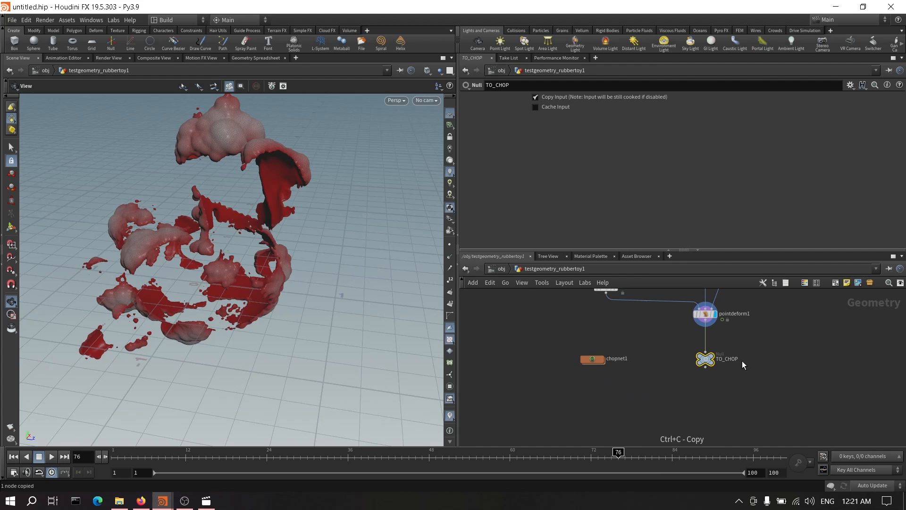
{"action": "left_click_drag", "start_coordinate": [604, 360], "coordinate": [564, 362]}
Step: Enter chopnet1 and add a Geometry node inside it
{"action": "double_click", "coordinate": [557, 361]}
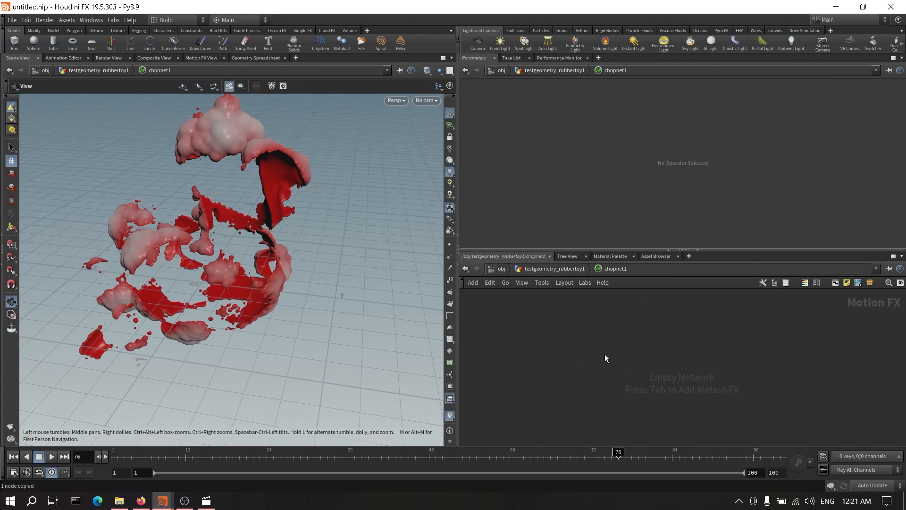
{"action": "key", "text": "Tab"}
{"action": "type", "text": "g"}
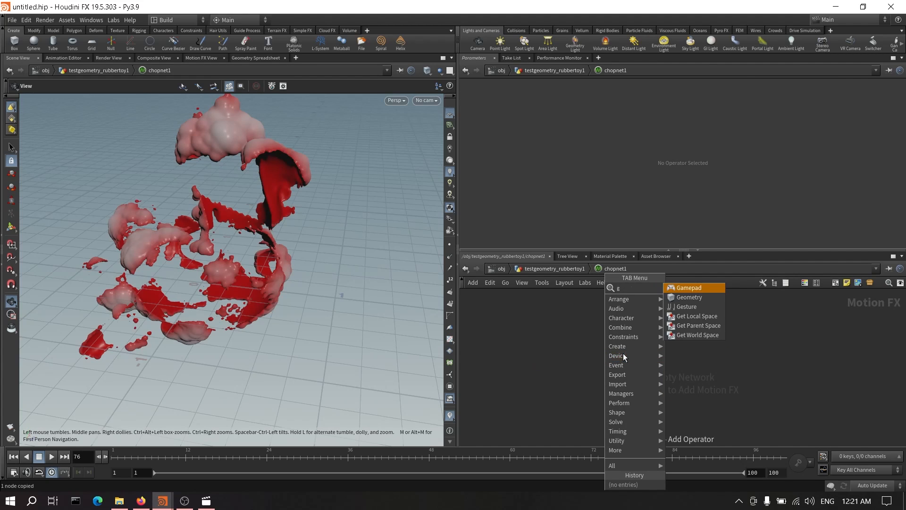
{"action": "type", "text": "eo"}
{"action": "key", "text": "Return"}
{"action": "left_click", "coordinate": [623, 353]}
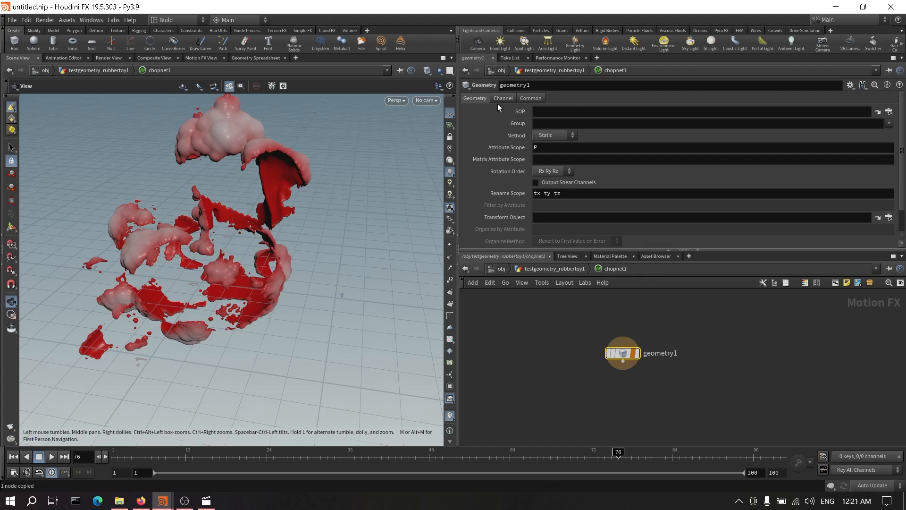
Step: Set geometry1's SOP to /obj/testgeometry_rubbertoy1/TO_CHOP and add a Lag node beneath it, connected to its output
{"action": "key", "text": "ctrl+v"}
{"action": "left_click", "coordinate": [698, 411]}
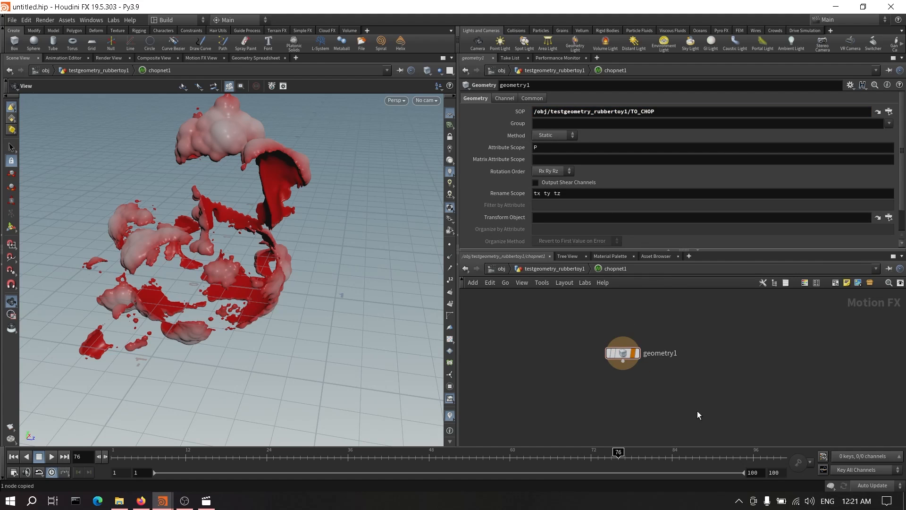
{"action": "key", "text": "Tab"}
{"action": "type", "text": "la"}
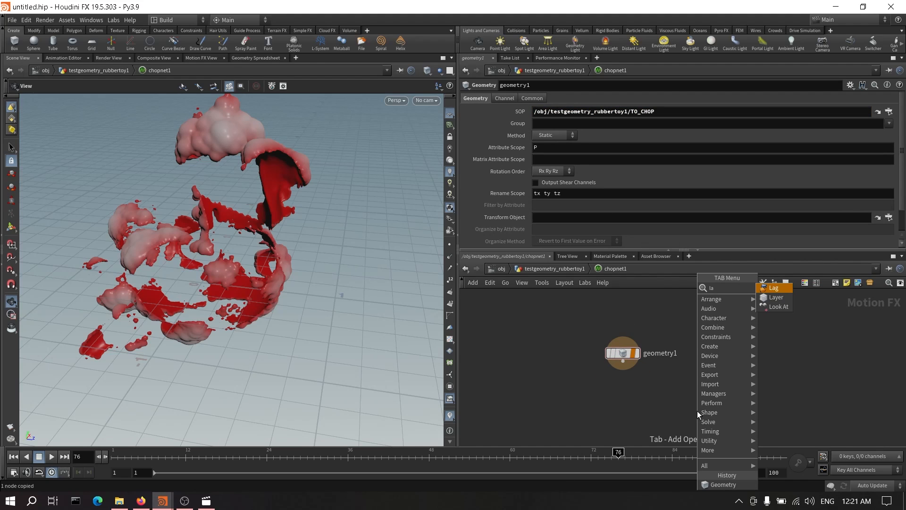
{"action": "key", "text": "Return"}
{"action": "left_click", "coordinate": [625, 371]}
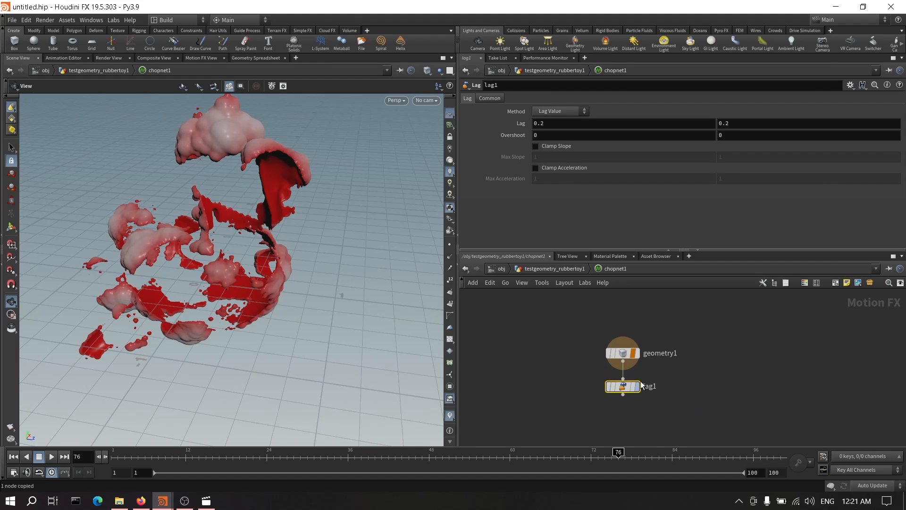
Step: Add a Spring node beneath lag1, connected to its output
{"action": "middle_click_drag", "start_coordinate": [678, 418], "coordinate": [676, 384]}
{"action": "key", "text": "Tab"}
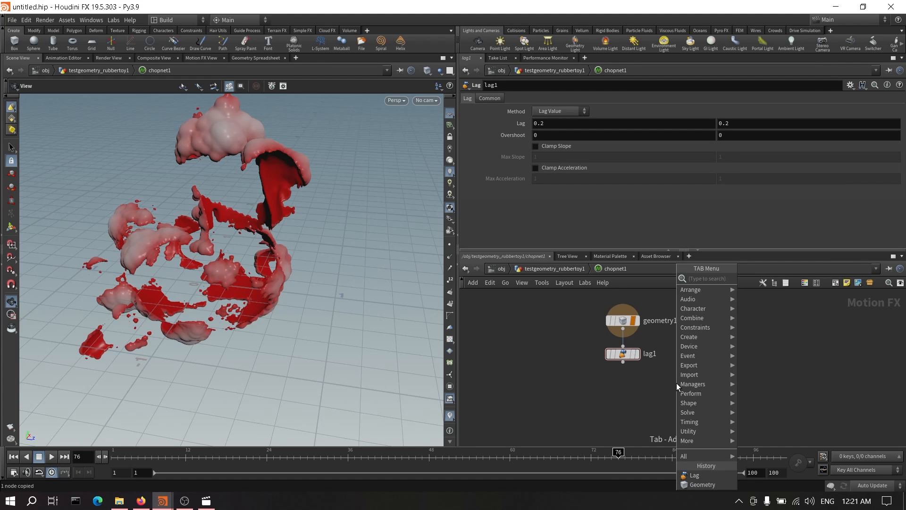
{"action": "type", "text": "spri"}
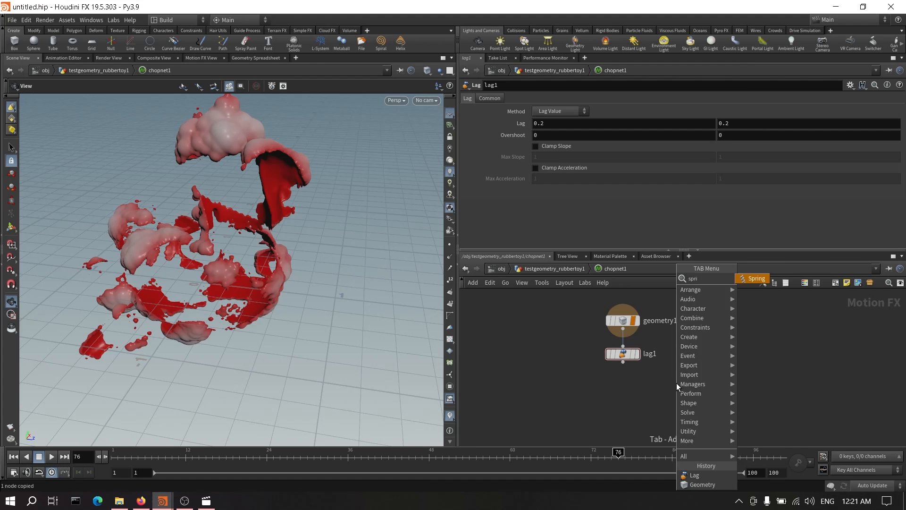
{"action": "key", "text": "Return"}
{"action": "left_click", "coordinate": [623, 380]}
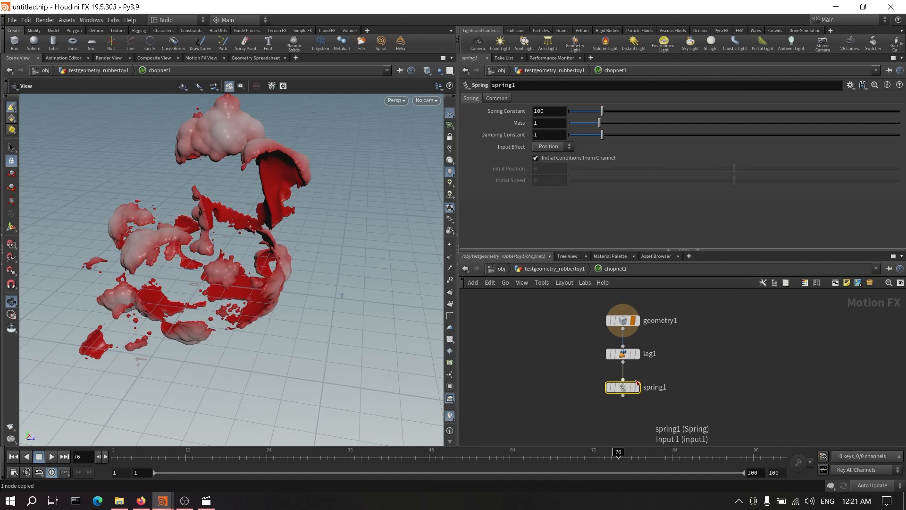
Step: Turn on spring1's display flag and add an Output node beneath it, connected to its output
{"action": "key", "text": "ctrl+c"}
{"action": "key", "text": "Tab"}
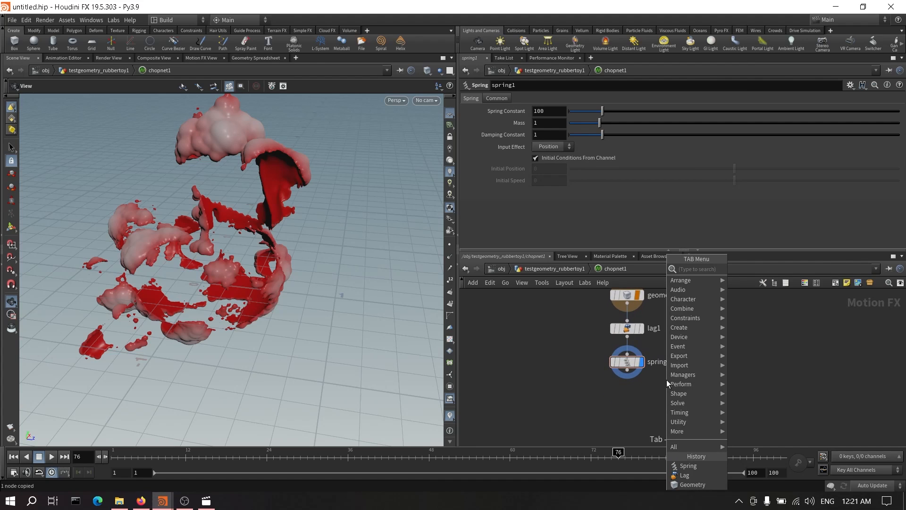
{"action": "type", "text": "out"}
{"action": "key", "text": "Return"}
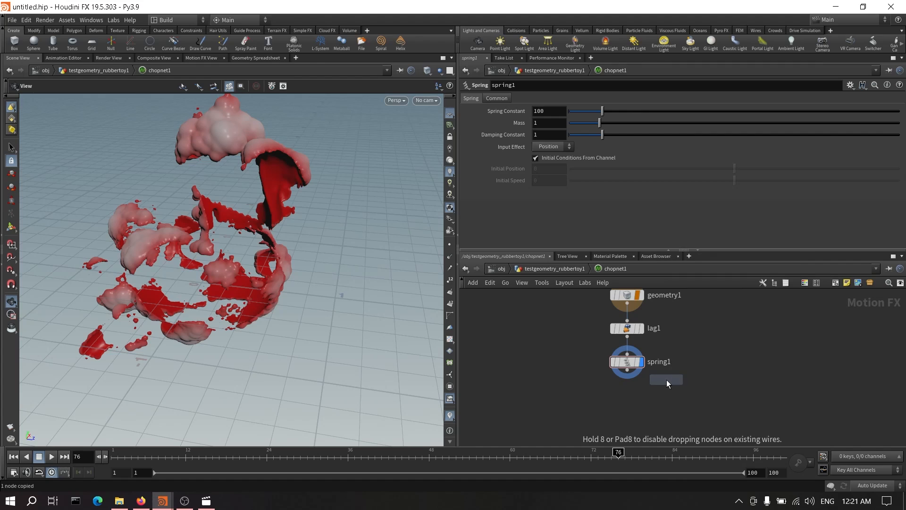
{"action": "left_click", "coordinate": [630, 380]}
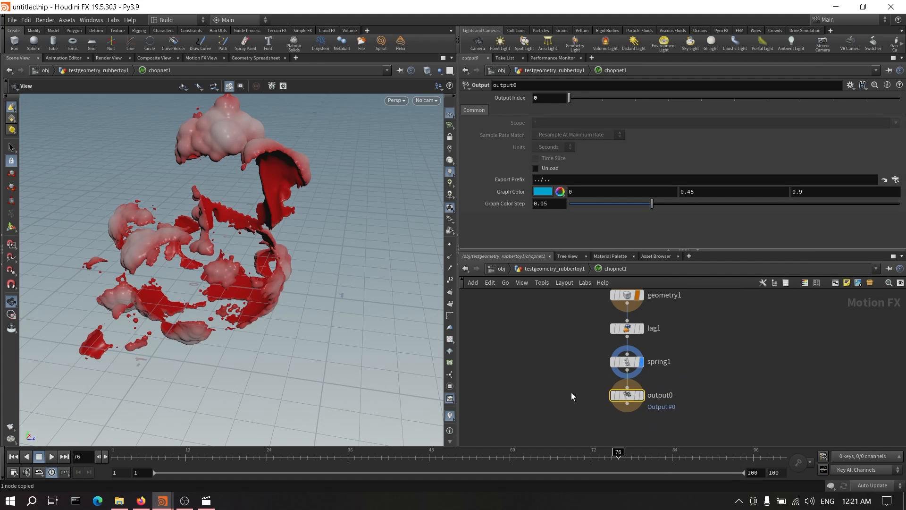
Step: Return to testgeometry_rubbertoy1 and add a Channel node beneath TO_CHOP, aligned with it and connected to its output
{"action": "left_click", "coordinate": [551, 268]}
{"action": "key", "text": "Tab"}
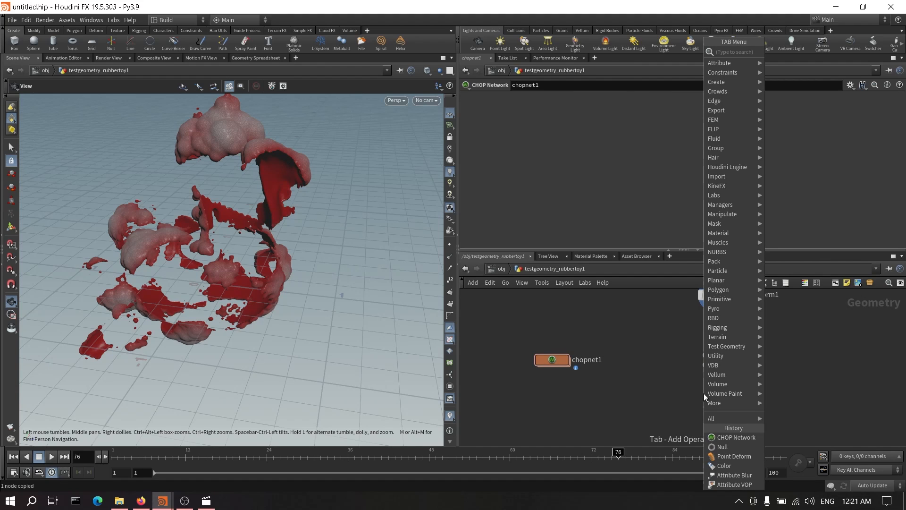
{"action": "type", "text": "cho"}
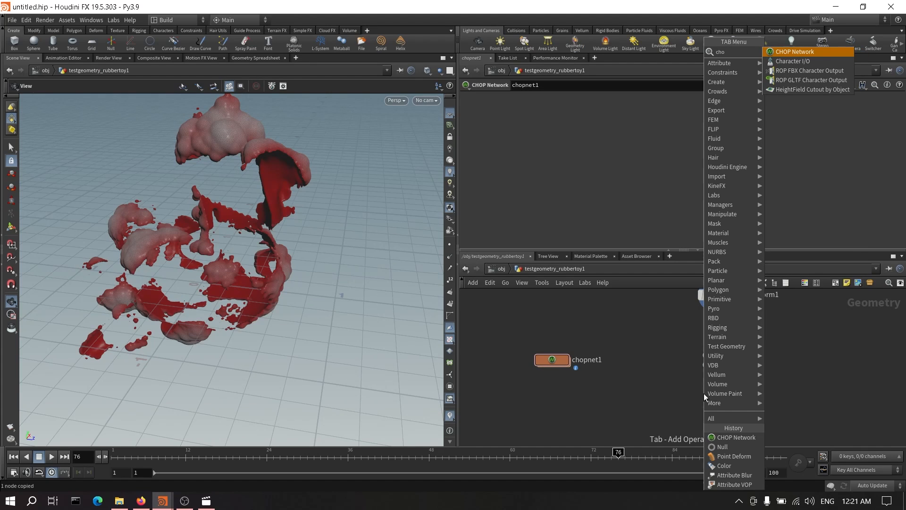
{"action": "key", "text": "BackSpace"}
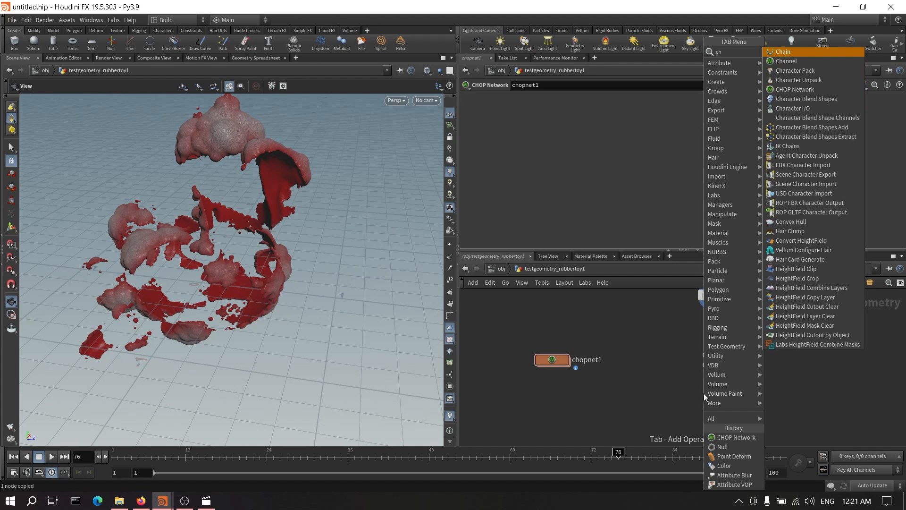
{"action": "key", "text": "Down"}
{"action": "key", "text": "Return"}
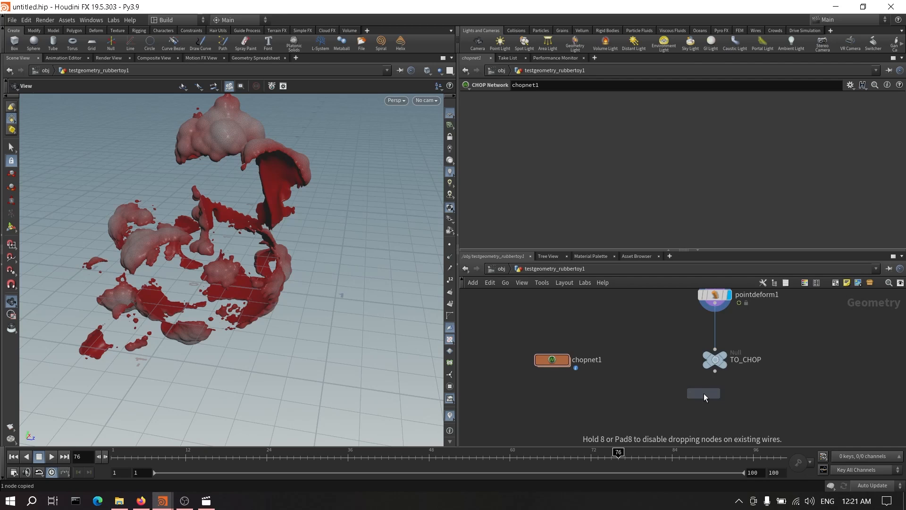
{"action": "left_click", "coordinate": [708, 411]}
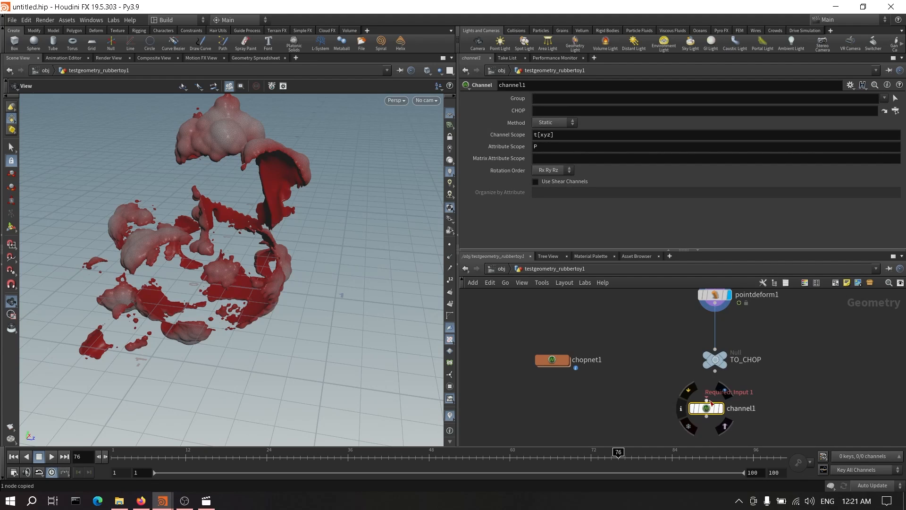
{"action": "left_click_drag", "start_coordinate": [709, 412], "coordinate": [716, 405]}
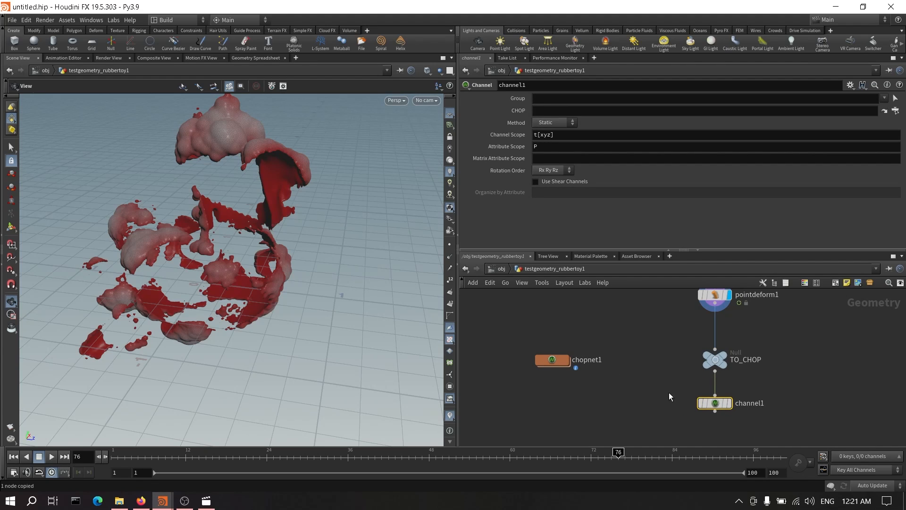
Step: Set channel1's CHOP to the output0 node inside chopnet1
{"action": "left_click", "coordinate": [895, 110]}
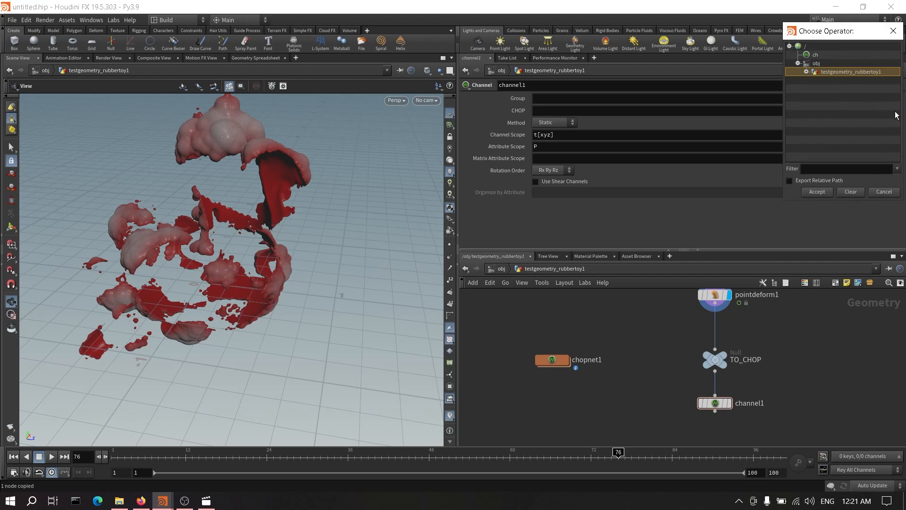
{"action": "left_click", "coordinate": [806, 72]}
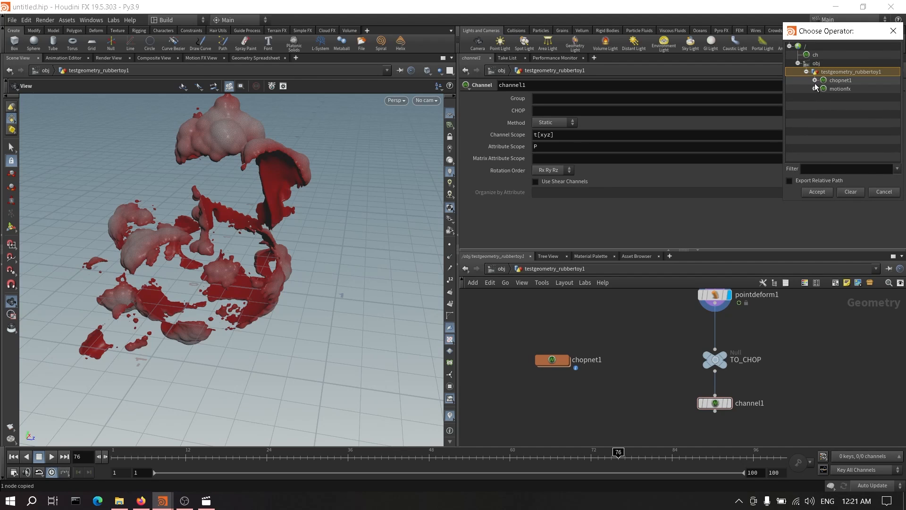
{"action": "left_click", "coordinate": [815, 81]}
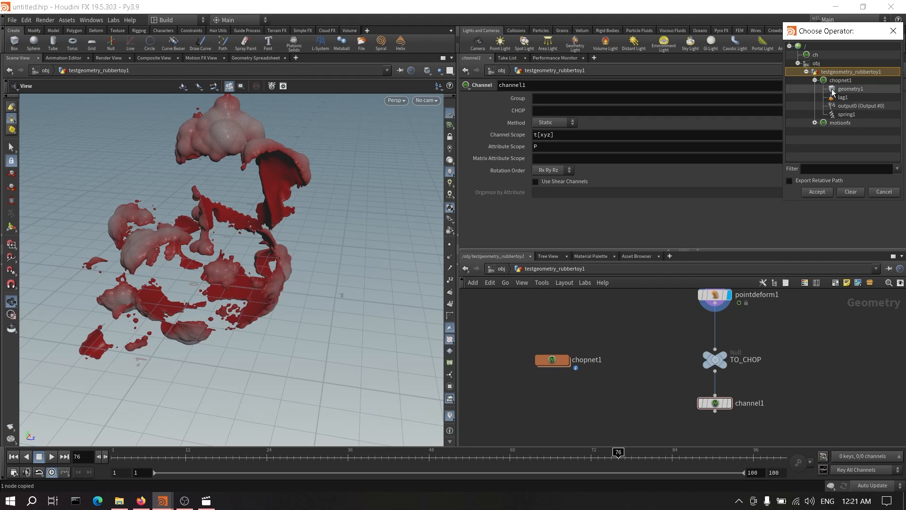
{"action": "left_click", "coordinate": [861, 106]}
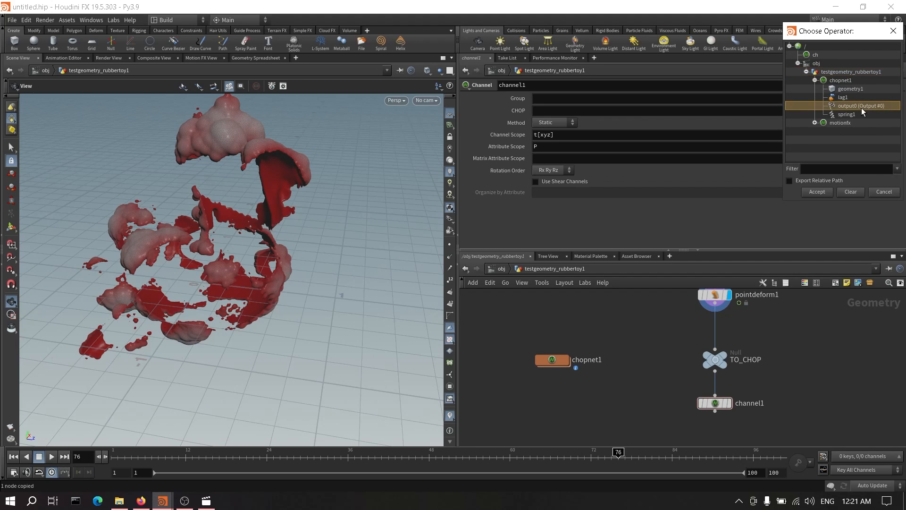
{"action": "left_click", "coordinate": [820, 192]}
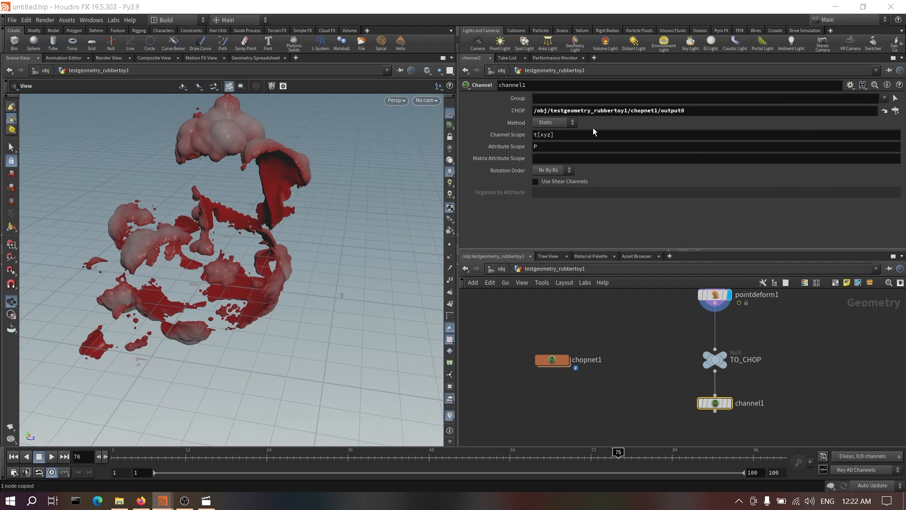
{"action": "left_click", "coordinate": [690, 111]}
{"action": "left_click", "coordinate": [690, 112]}
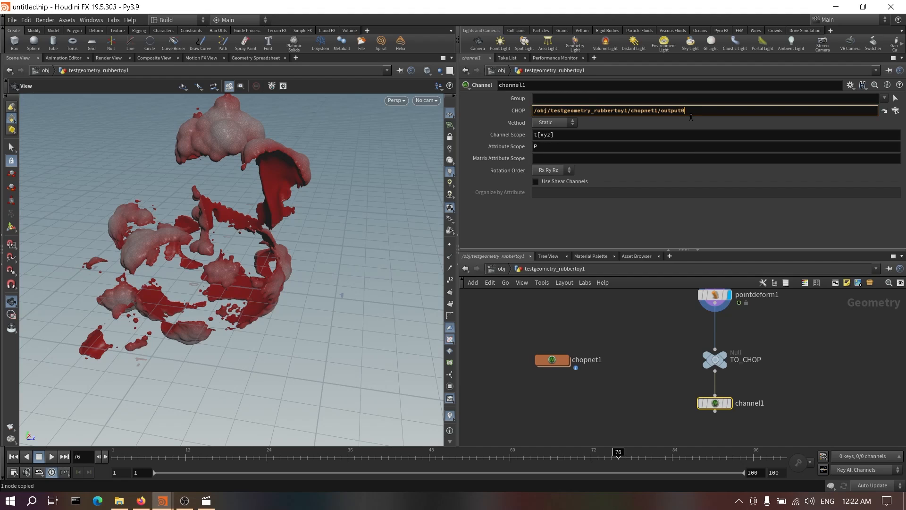
Step: Rename chopnet1 as SOAP_Motion
{"action": "double_click", "coordinate": [588, 360]}
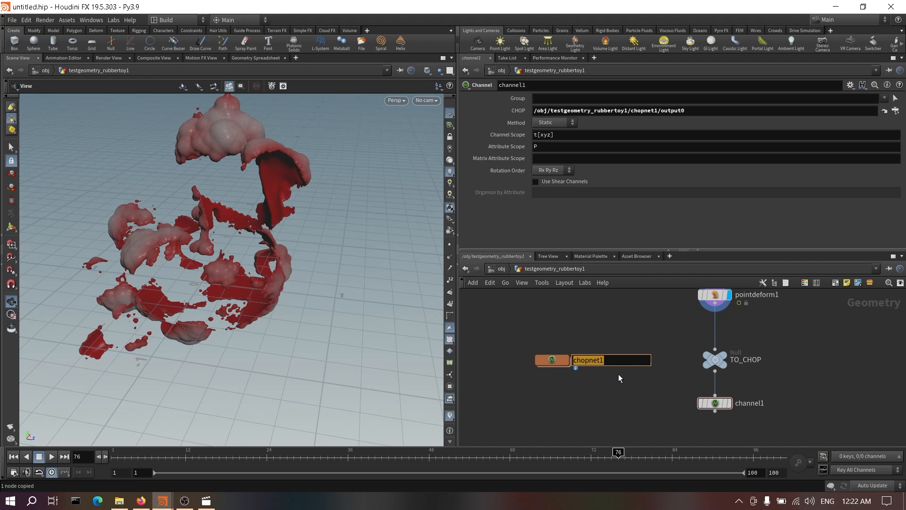
{"action": "type", "text": "SOAP_Motion"}
{"action": "key", "text": "Return"}
{"action": "middle_click_drag", "start_coordinate": [648, 414], "coordinate": [635, 396]}
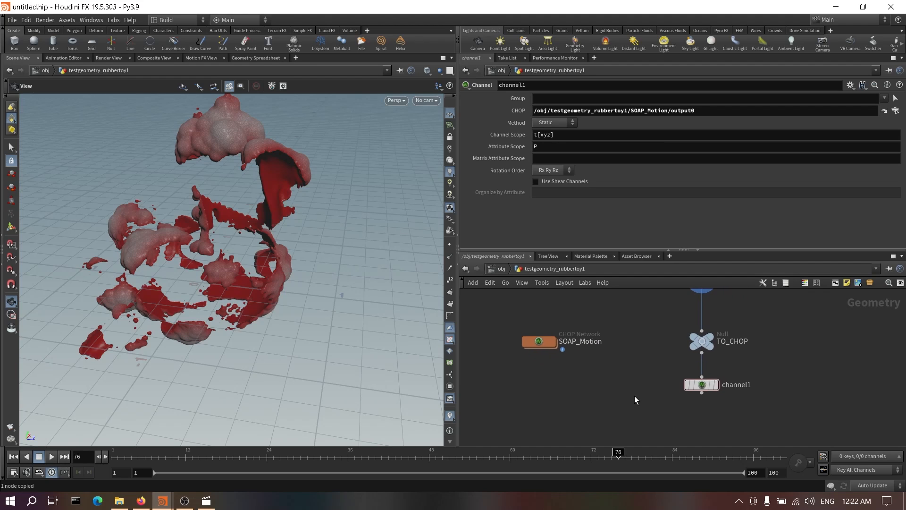
Step: Display channel1 and play the animation from the first frame
{"action": "left_click", "coordinate": [716, 386]}
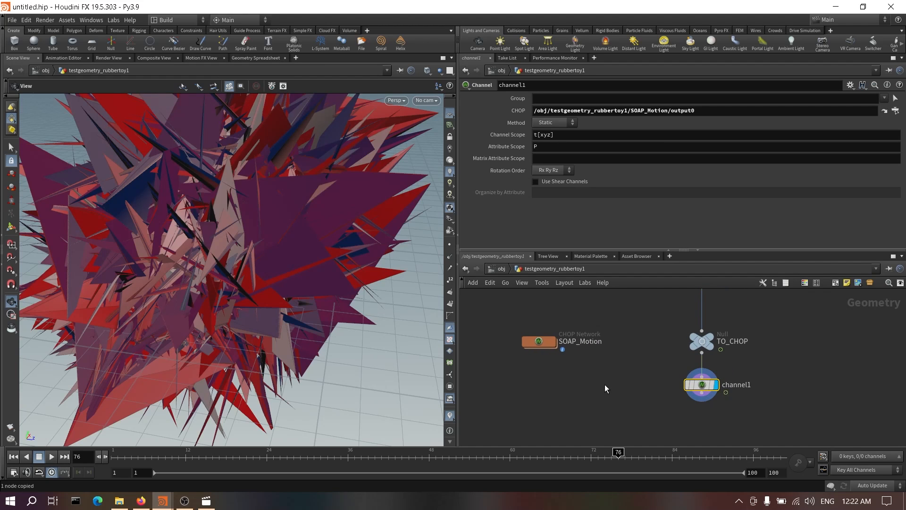
{"action": "left_click", "coordinate": [13, 457]}
{"action": "left_click", "coordinate": [52, 456]}
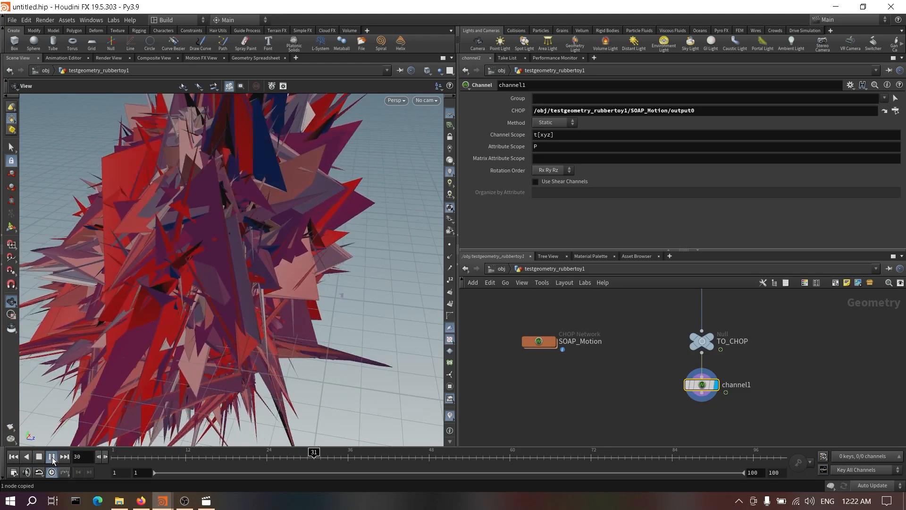
{"action": "left_click", "coordinate": [52, 456]}
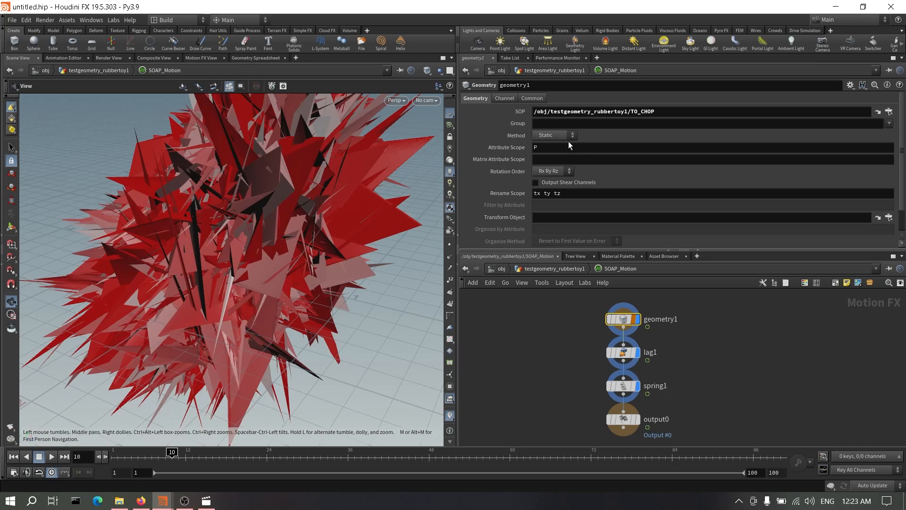
Step: Set the Method to Animated on geometry1 inside SOAP_Motion and on channel1 beneath TO_CHOP
{"action": "left_click", "coordinate": [567, 137]}
{"action": "left_click", "coordinate": [555, 150]}
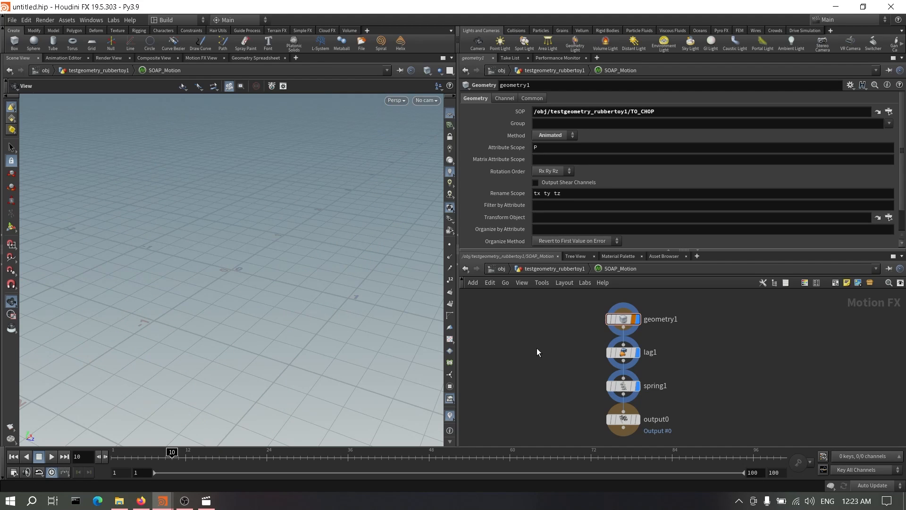
{"action": "left_click", "coordinate": [555, 268]}
{"action": "left_click", "coordinate": [699, 385]}
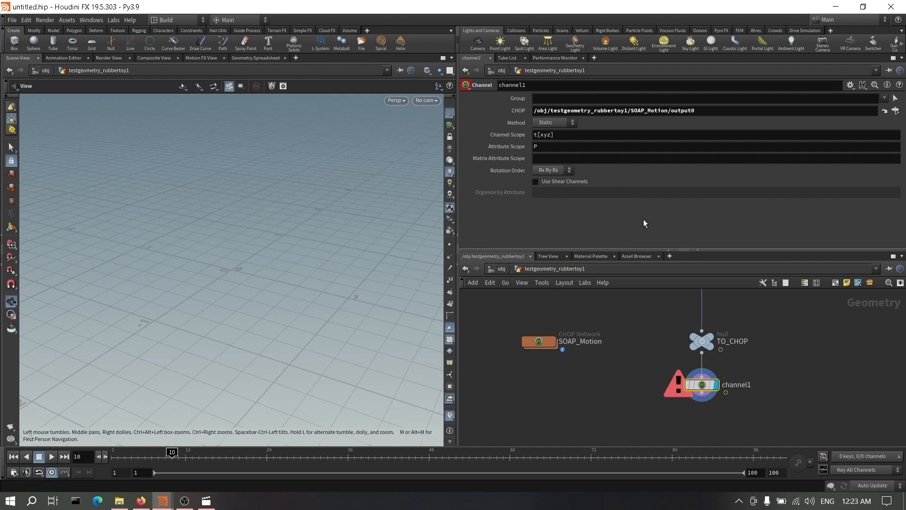
{"action": "left_click", "coordinate": [564, 124]}
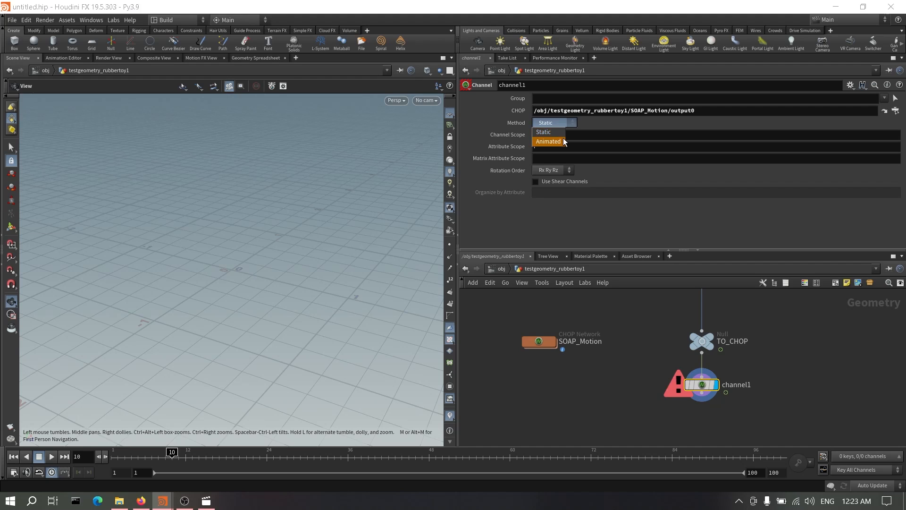
{"action": "left_click", "coordinate": [563, 137]}
Step: Scrub back to the early frames and play the animation to check the deformed shell's motion
{"action": "left_click", "coordinate": [213, 453]}
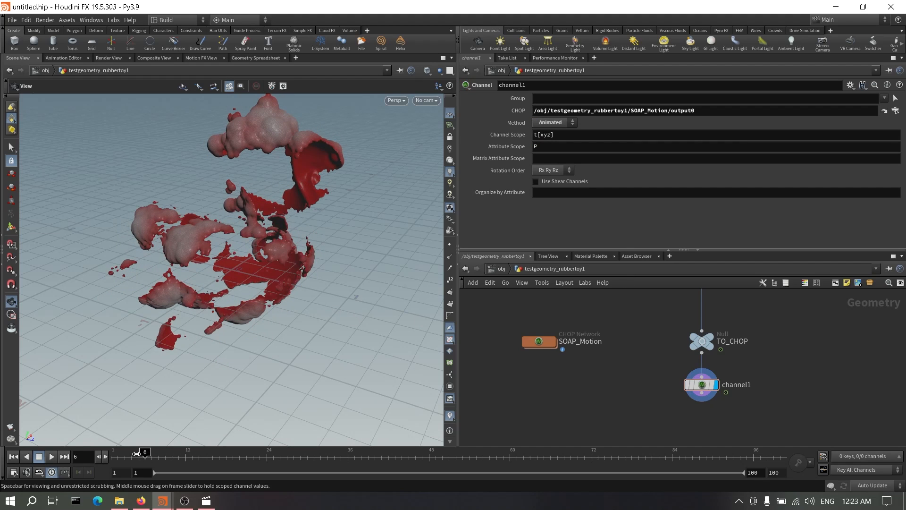
{"action": "mouse_move", "coordinate": [212, 453]}
{"action": "left_mouse_down"}
{"action": "mouse_move", "coordinate": [597, 453]}
{"action": "mouse_move", "coordinate": [127, 446]}
{"action": "left_mouse_up"}
{"action": "left_click", "coordinate": [53, 457]}
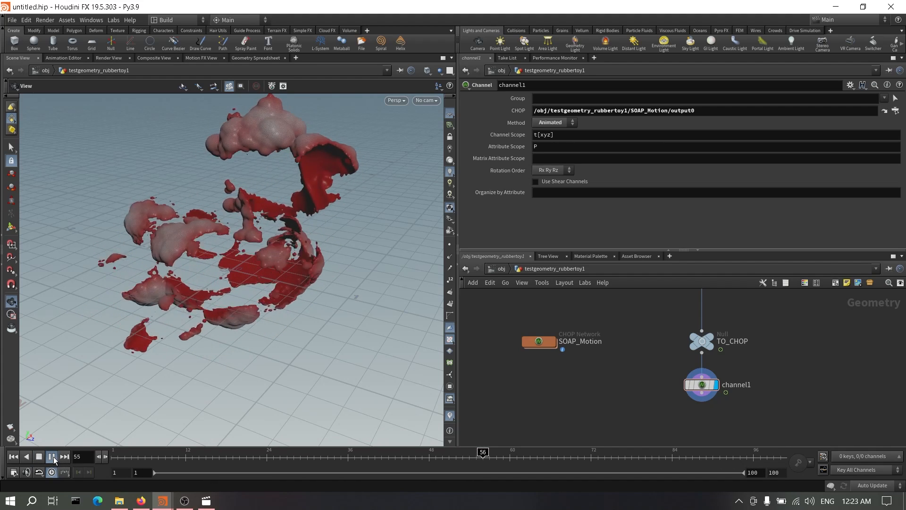
{"action": "left_click", "coordinate": [53, 457]}
Step: Set spring1's Spring Constant to 60 inside SOAP_Motion and play the animation
{"action": "double_click", "coordinate": [543, 342]}
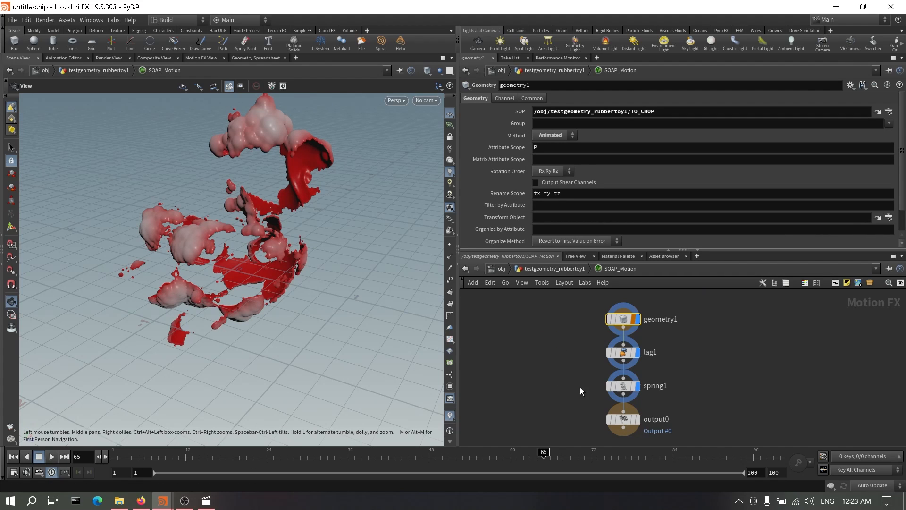
{"action": "left_click", "coordinate": [623, 386]}
{"action": "left_click", "coordinate": [552, 111]}
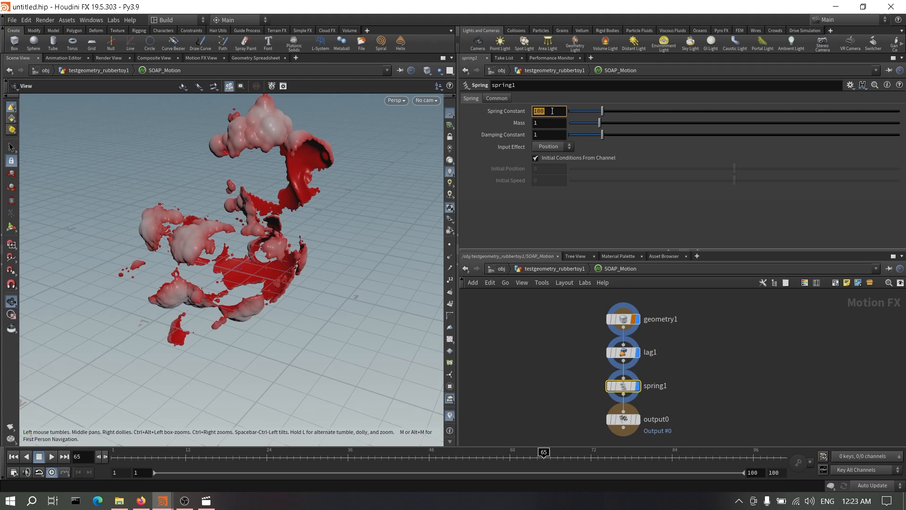
{"action": "key", "text": "Return"}
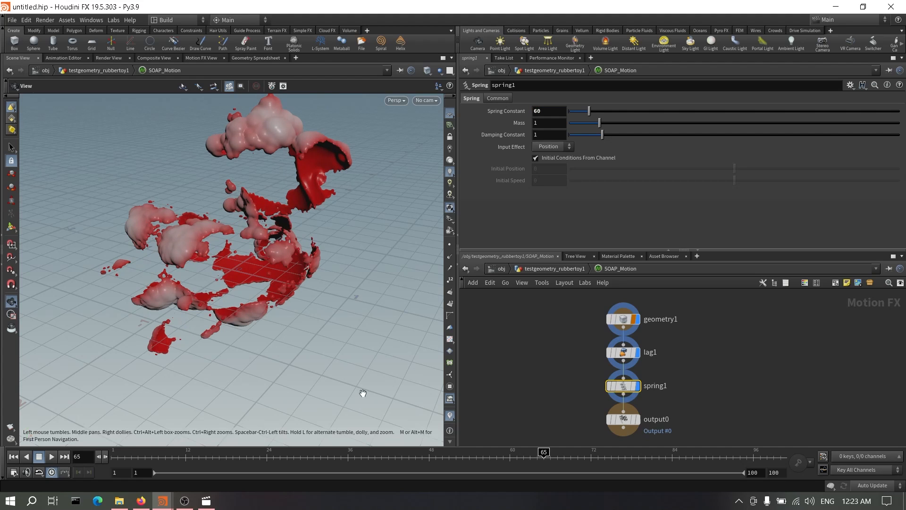
{"action": "left_click", "coordinate": [55, 459]}
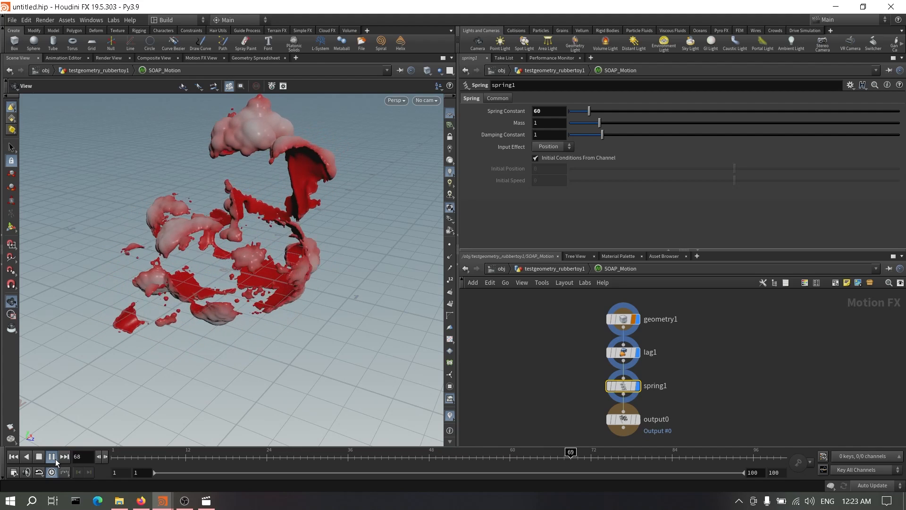
Step: Try a Mass of 5 on spring1 and play the animation from the first frame
{"action": "left_click", "coordinate": [52, 456]}
{"action": "left_click", "coordinate": [551, 122]}
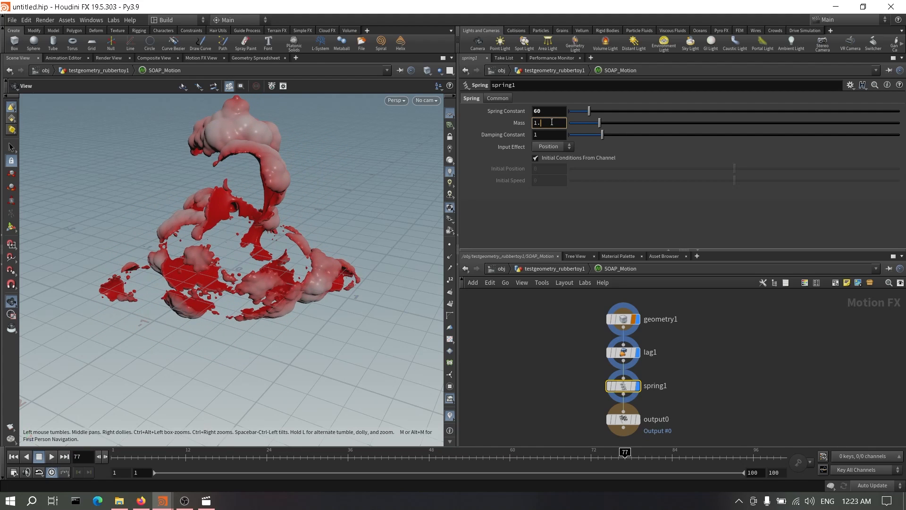
{"action": "type", "text": "5"}
{"action": "key", "text": "Return"}
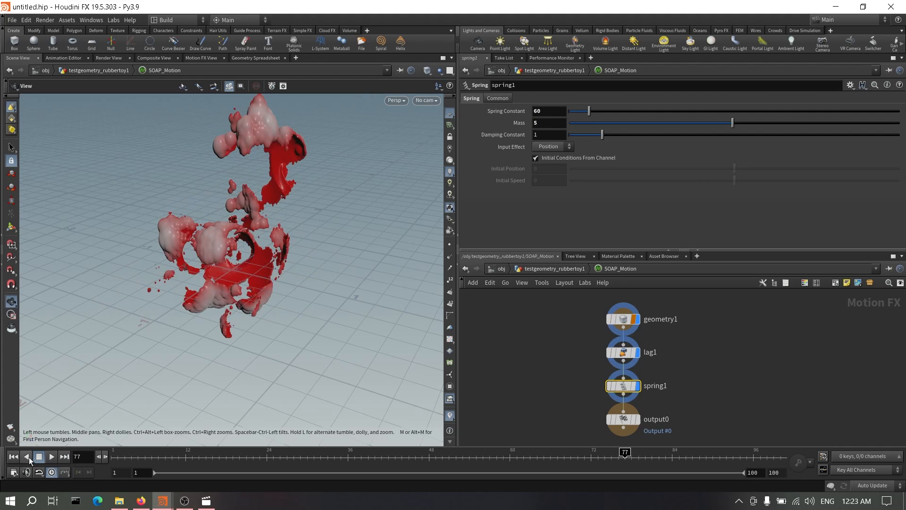
{"action": "left_click", "coordinate": [13, 456]}
{"action": "left_click", "coordinate": [52, 456]}
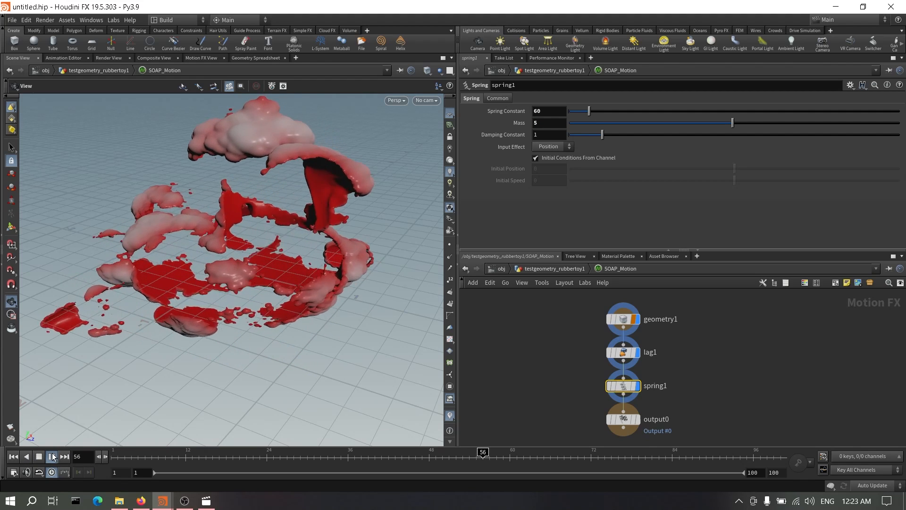
Step: Set spring1's Mass to 0.6 and play the animation from the first frame to check the motion
{"action": "left_click", "coordinate": [552, 123]}
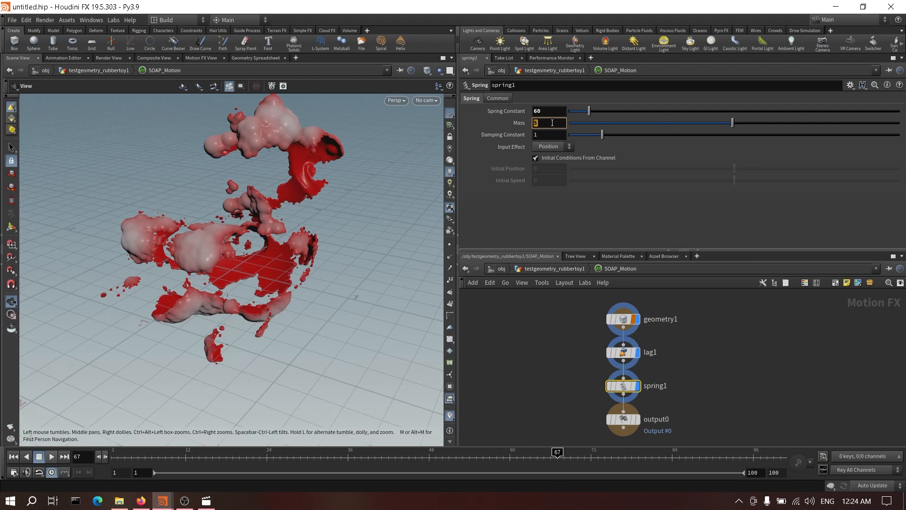
{"action": "type", "text": "0.6"}
{"action": "key", "text": "Return"}
{"action": "left_click", "coordinate": [12, 459]}
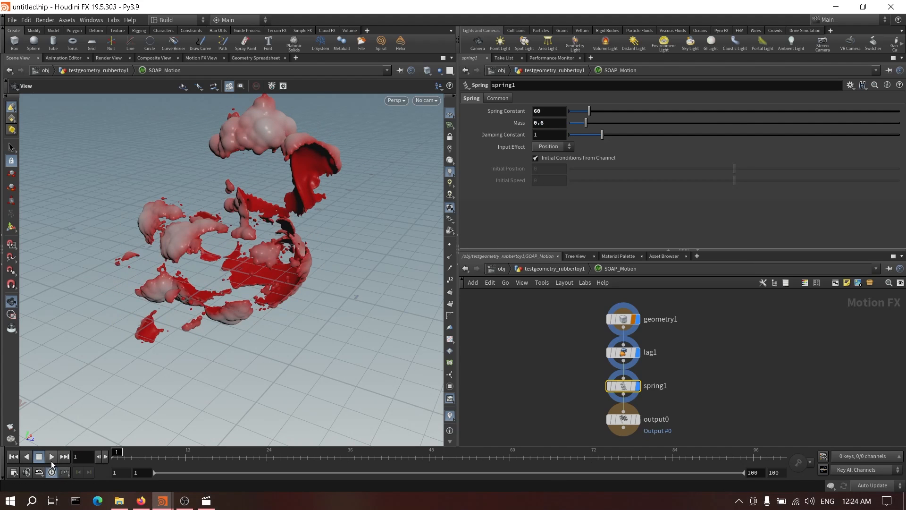
{"action": "left_click", "coordinate": [52, 460]}
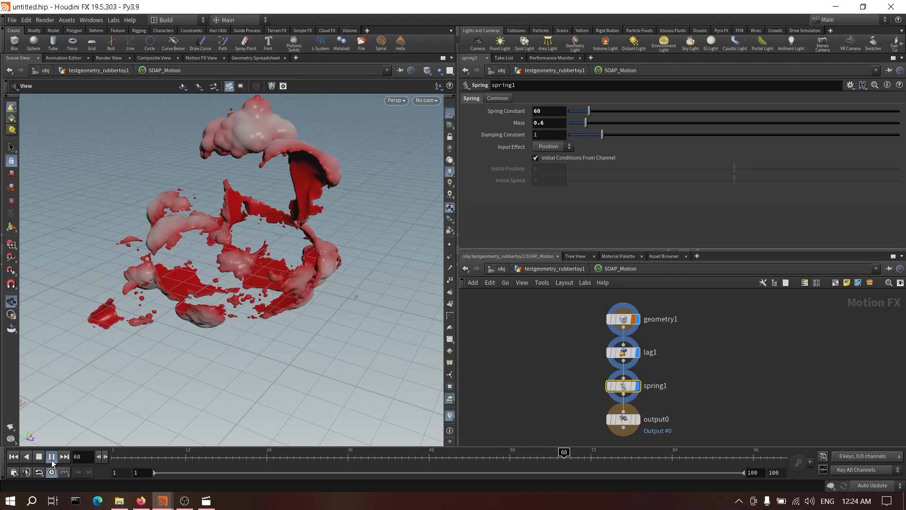
{"action": "left_click", "coordinate": [52, 460]}
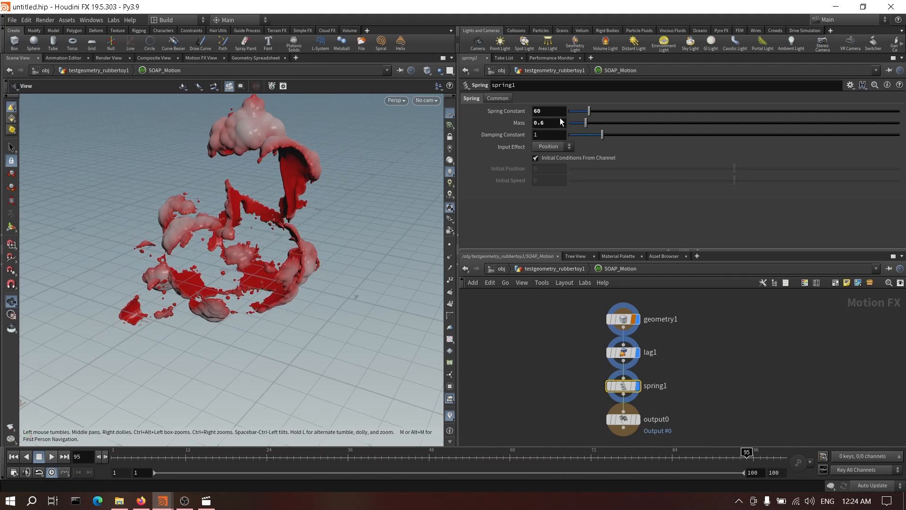
Step: Set spring1's Spring Constant to 100 and play the animation
{"action": "left_click", "coordinate": [555, 110]}
{"action": "key", "text": "Return"}
{"action": "left_click", "coordinate": [52, 456]}
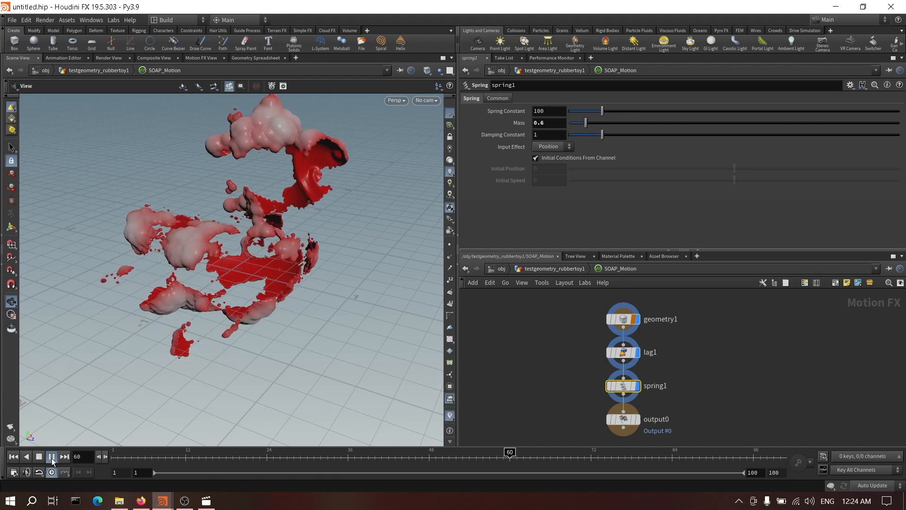
{"action": "left_click", "coordinate": [52, 456]}
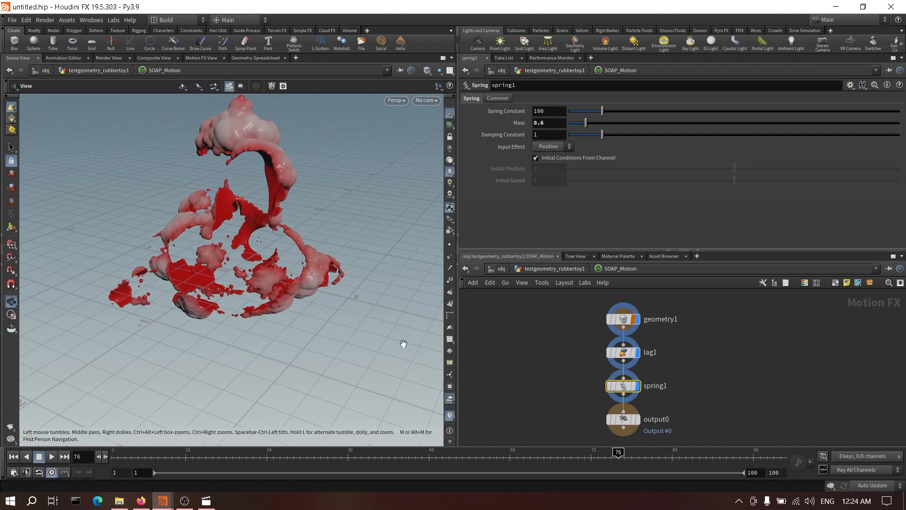
Step: Go up to the testgeometry_rubbertoy1 network and add an Attribute VOP node below channel1
{"action": "left_click", "coordinate": [548, 267]}
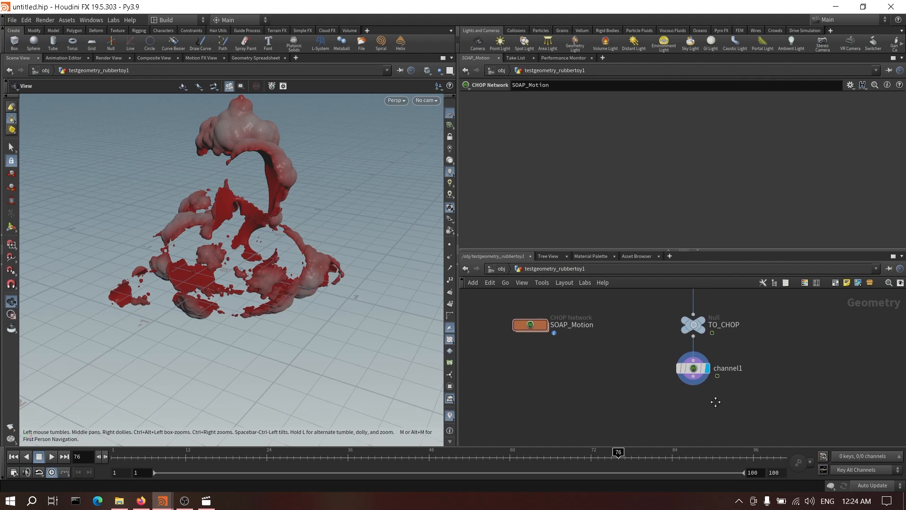
{"action": "key", "text": "Tab"}
{"action": "type", "text": "at"}
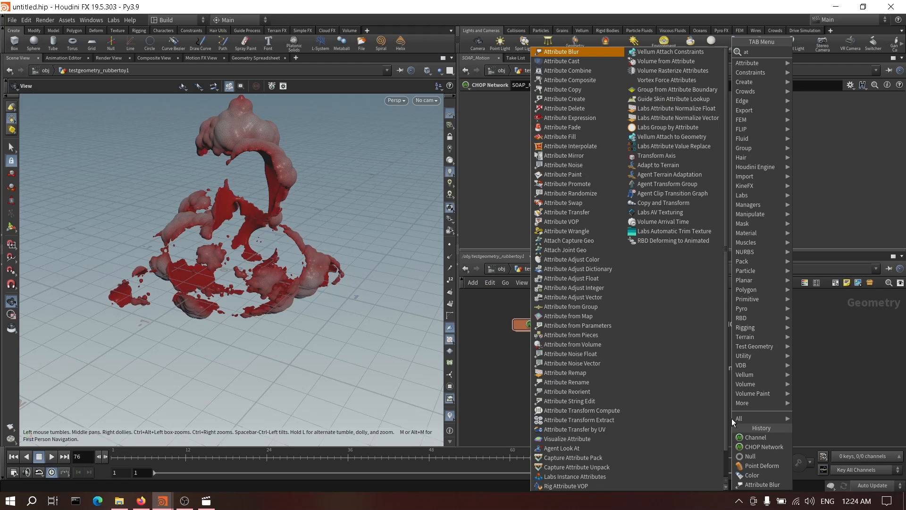
{"action": "type", "text": "vop"}
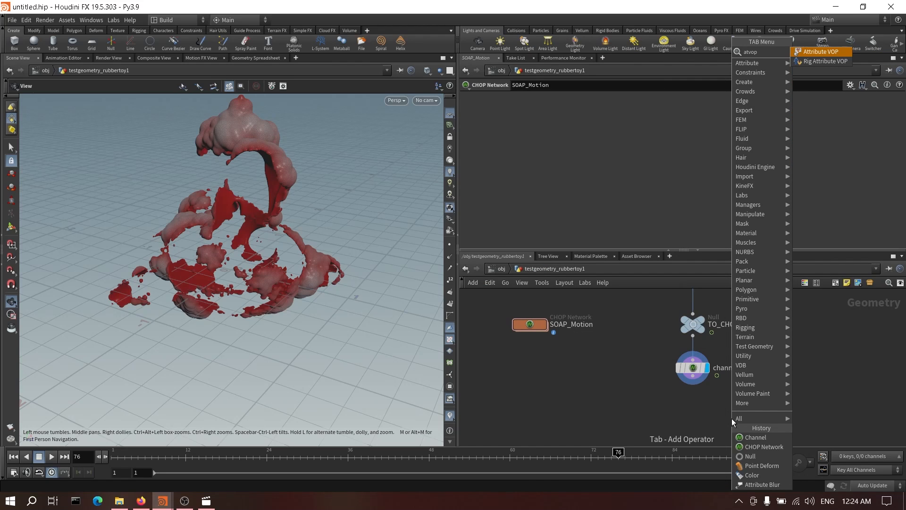
{"action": "key", "text": "Return"}
{"action": "left_click", "coordinate": [731, 418]}
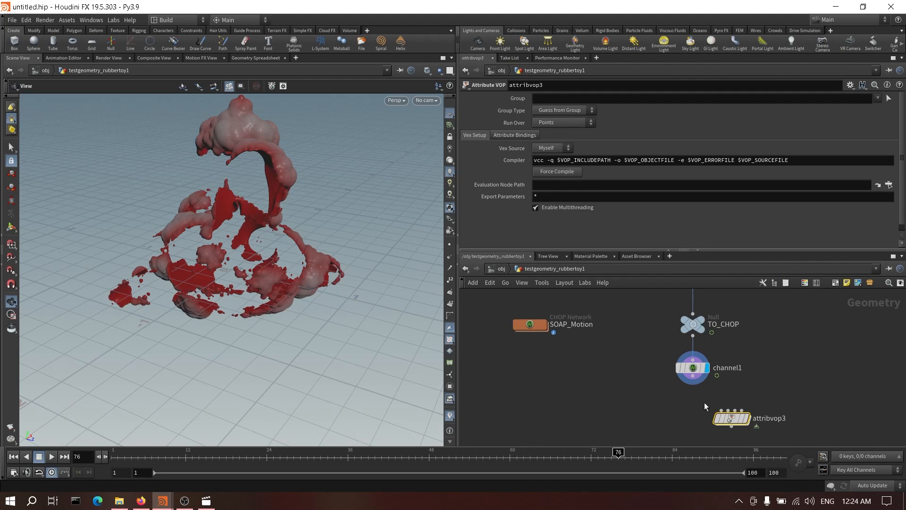
Step: Switch to the Soap_Bubbles_v0009.hip session, examine the lerp wrangle's code in the Jiggle network, and return to the untitled scene
{"action": "mouse_move", "coordinate": [162, 501]}
{"action": "left_click", "coordinate": [92, 448]}
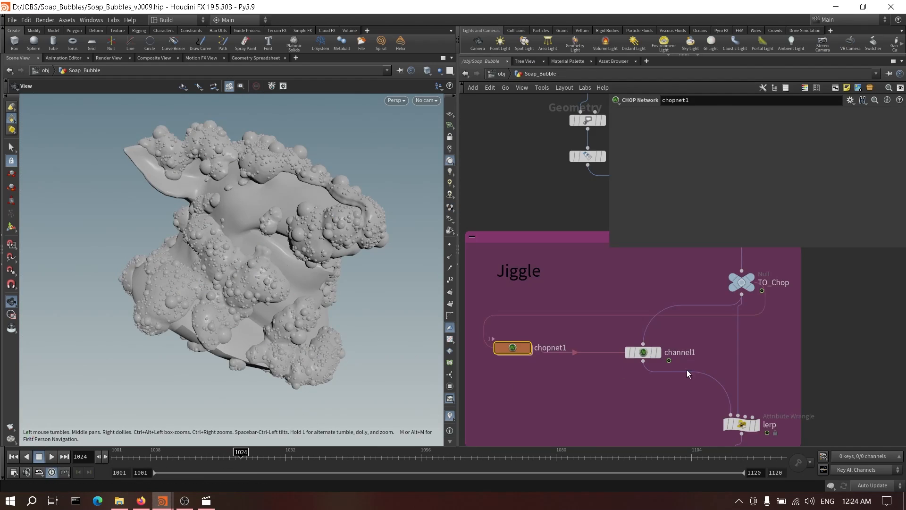
{"action": "left_click", "coordinate": [688, 404]}
{"action": "middle_click_drag", "start_coordinate": [756, 421], "coordinate": [724, 387]}
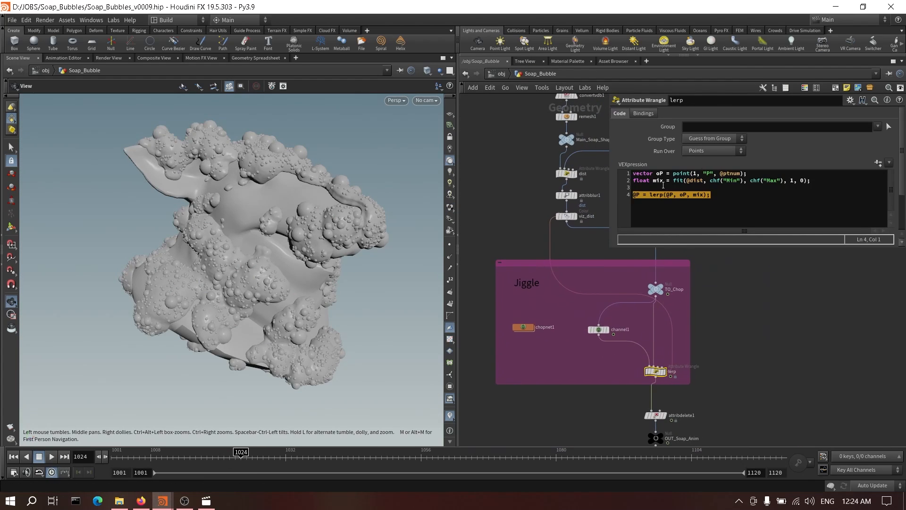
{"action": "left_click", "coordinate": [751, 204]}
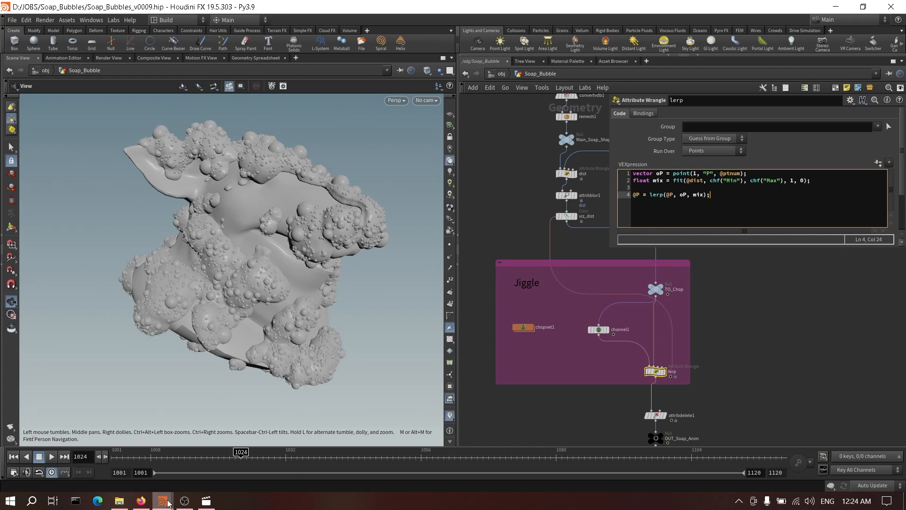
{"action": "mouse_move", "coordinate": [162, 501]}
{"action": "left_click", "coordinate": [218, 449]}
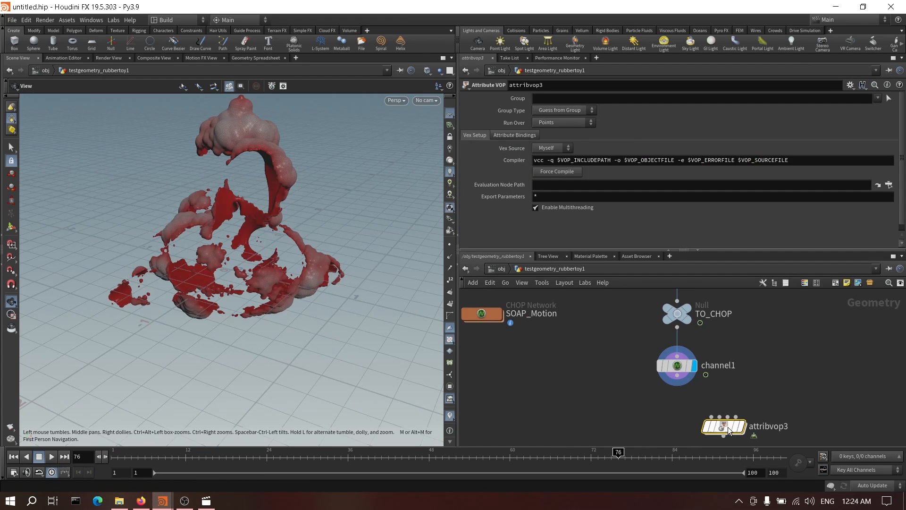
Step: Wire channel1 into the first input and TO_CHOP into the second input of attribvop3, and display attribvop3
{"action": "left_click_drag", "start_coordinate": [728, 426], "coordinate": [684, 427]}
{"action": "left_click_drag", "start_coordinate": [677, 358], "coordinate": [677, 316]}
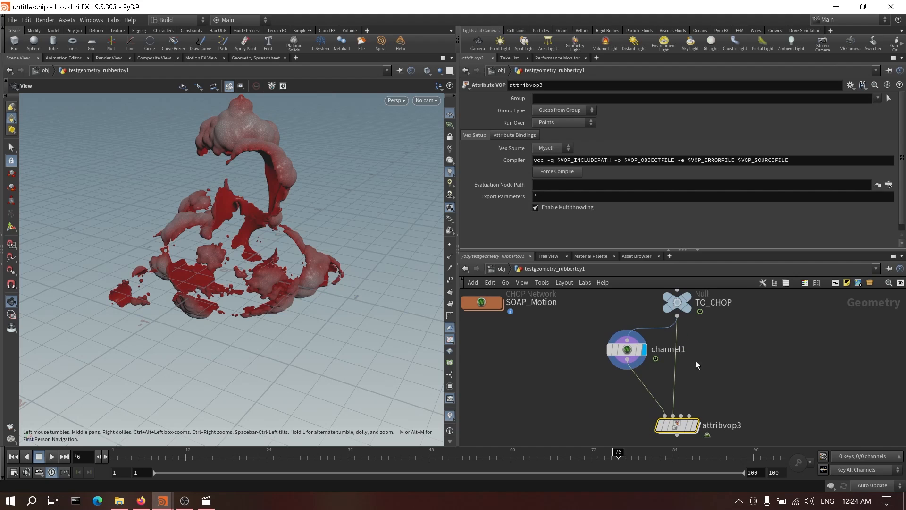
{"action": "middle_click_drag", "start_coordinate": [697, 361], "coordinate": [698, 336]}
{"action": "left_click", "coordinate": [696, 399]}
{"action": "left_click_drag", "start_coordinate": [674, 399], "coordinate": [684, 393]}
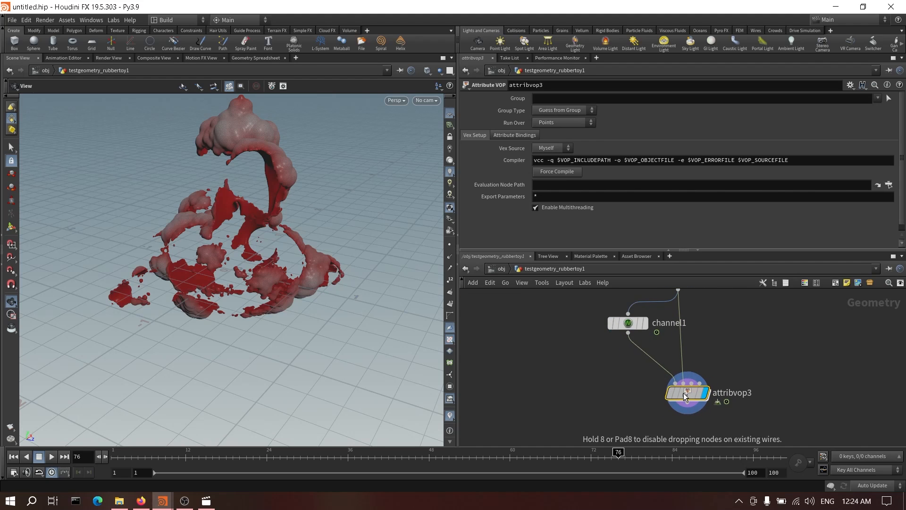
{"action": "middle_click_drag", "start_coordinate": [714, 362], "coordinate": [702, 400]}
{"action": "left_click_drag", "start_coordinate": [677, 433], "coordinate": [668, 428]}
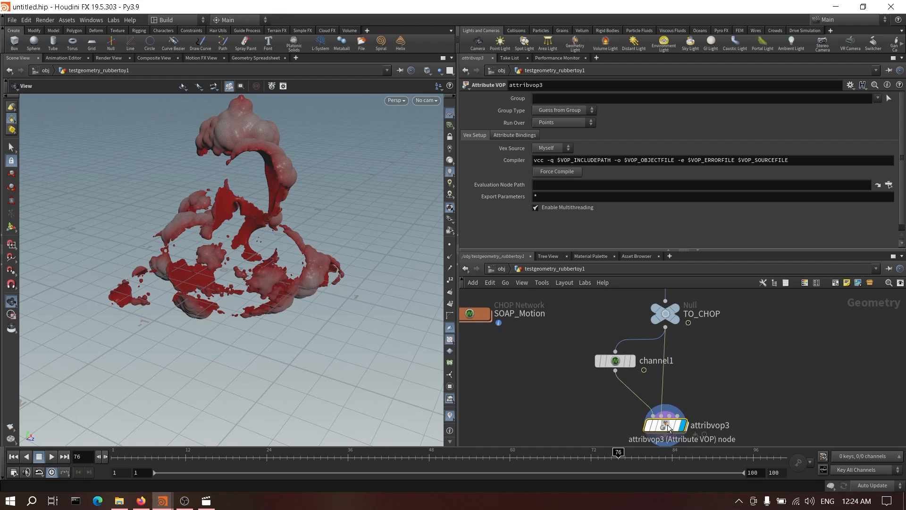
Step: Scrub to frame 42, compare the shell at channel1 and TO_CHOP, and display attribvop3 again
{"action": "left_click", "coordinate": [609, 362]}
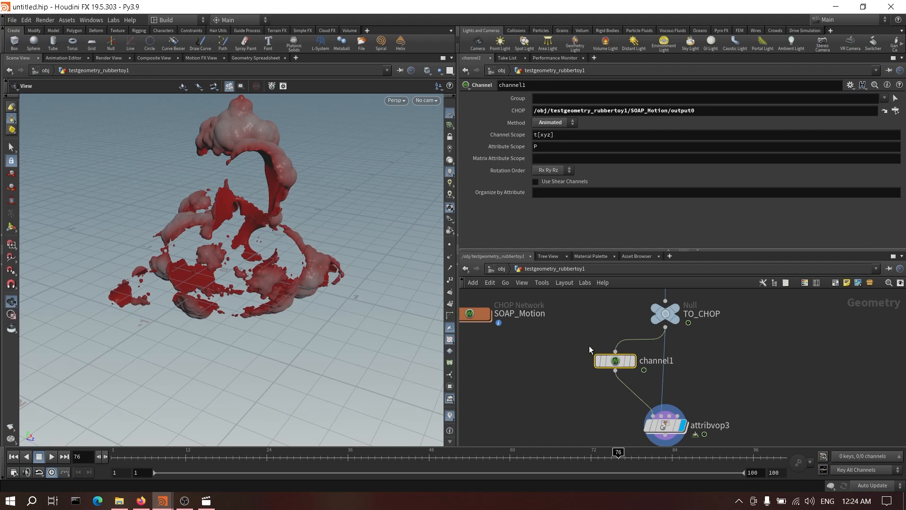
{"action": "left_click", "coordinate": [632, 361]}
{"action": "left_click_drag", "start_coordinate": [212, 455], "coordinate": [388, 458]}
{"action": "left_click", "coordinate": [675, 308]}
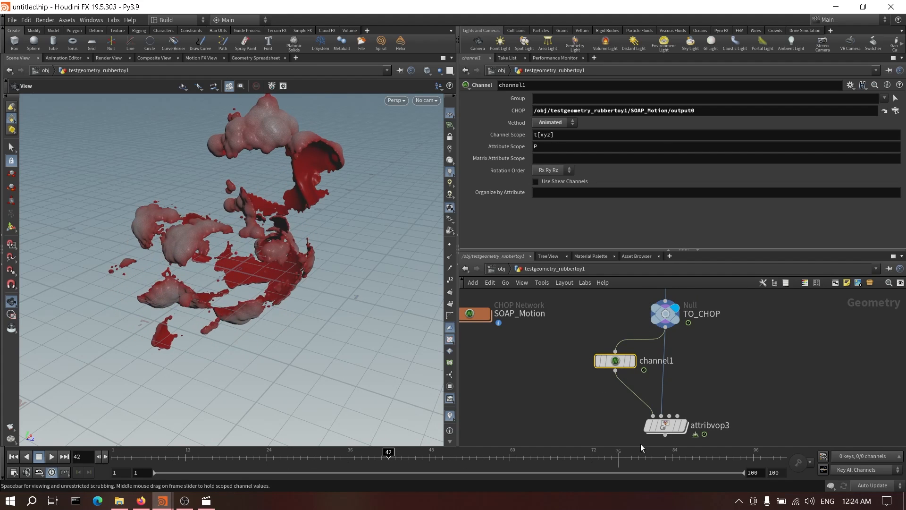
{"action": "left_click", "coordinate": [684, 418]}
{"action": "left_click", "coordinate": [664, 418]}
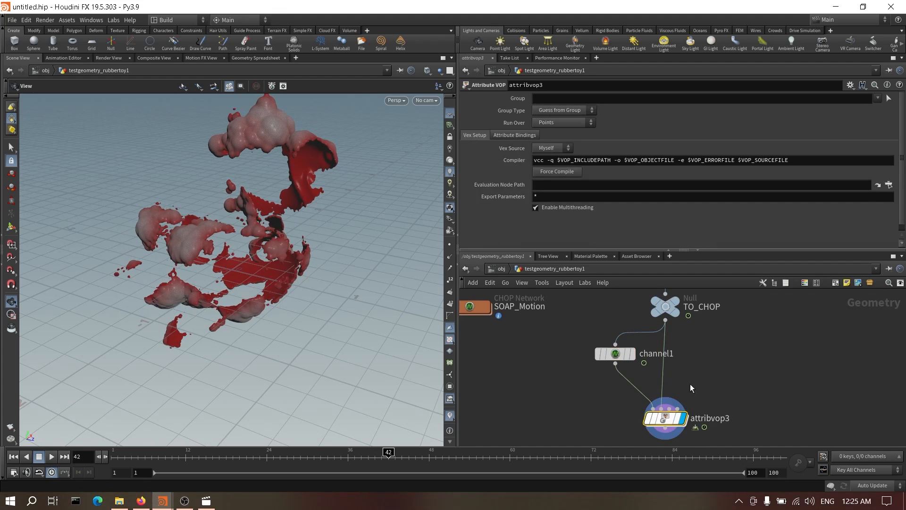
Step: Inside attribvop3, add a Bind node with its Name set to dist
{"action": "key", "text": "i"}
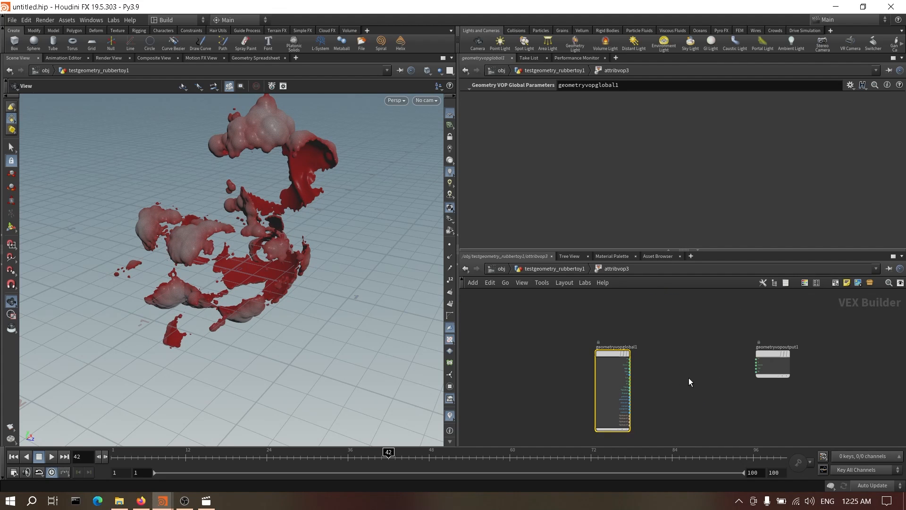
{"action": "key", "text": "h"}
{"action": "key", "text": "Tab"}
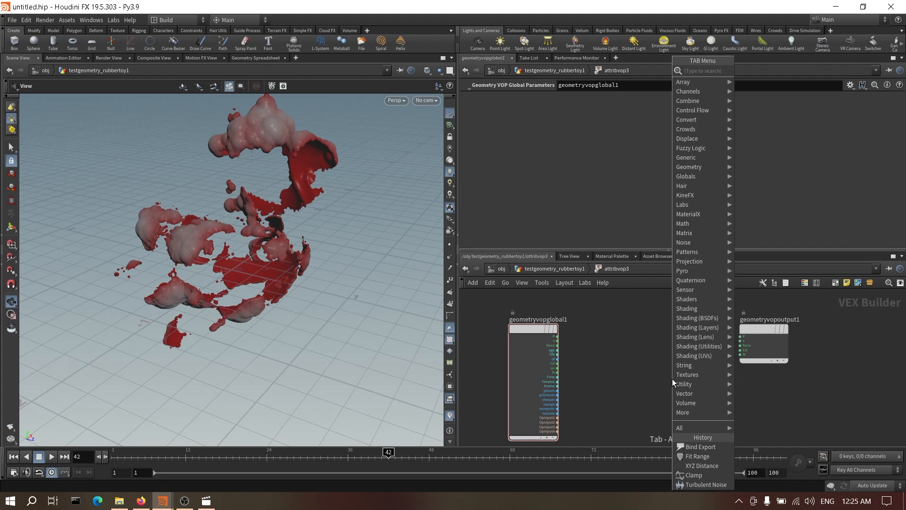
{"action": "type", "text": "bind"}
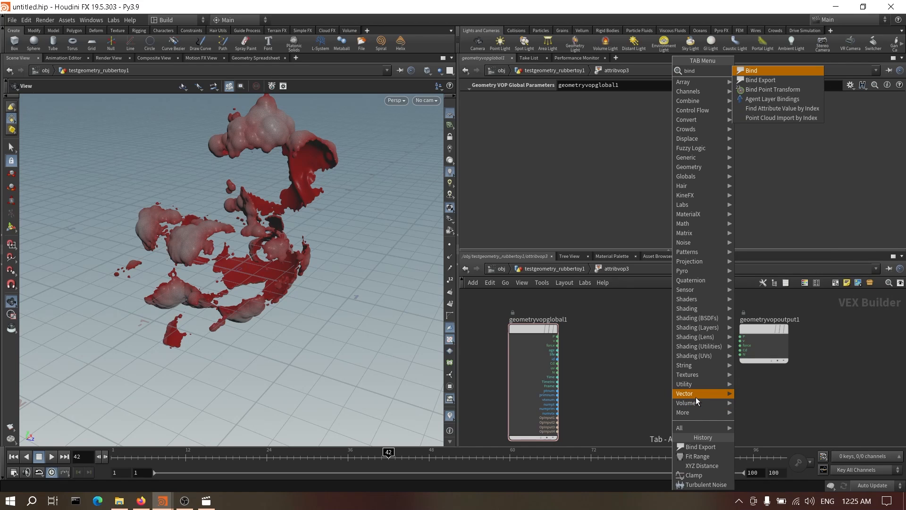
{"action": "key", "text": "Return"}
{"action": "left_click", "coordinate": [653, 351]}
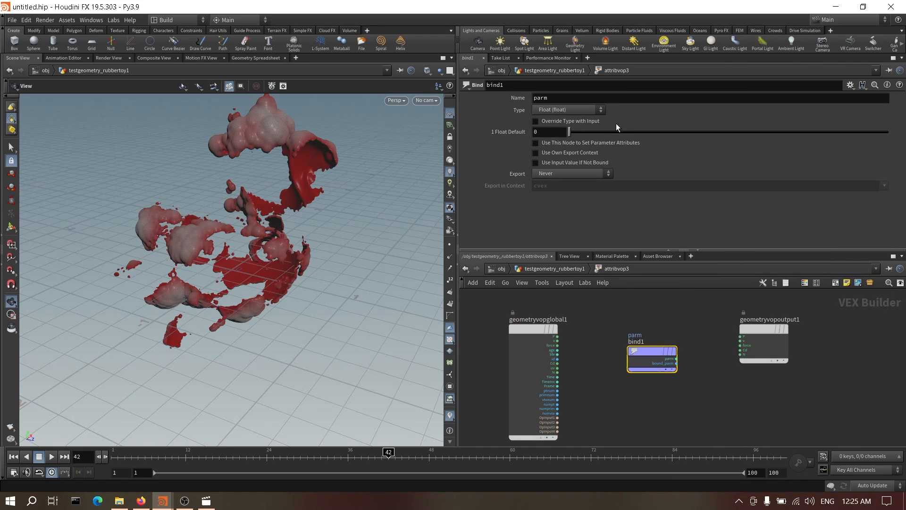
{"action": "double_click", "coordinate": [619, 102]}
{"action": "type", "text": "t"}
{"action": "key", "text": "Return"}
{"action": "scroll", "coordinate": [722, 384], "scroll_direction": "up", "scroll_amount": 3}
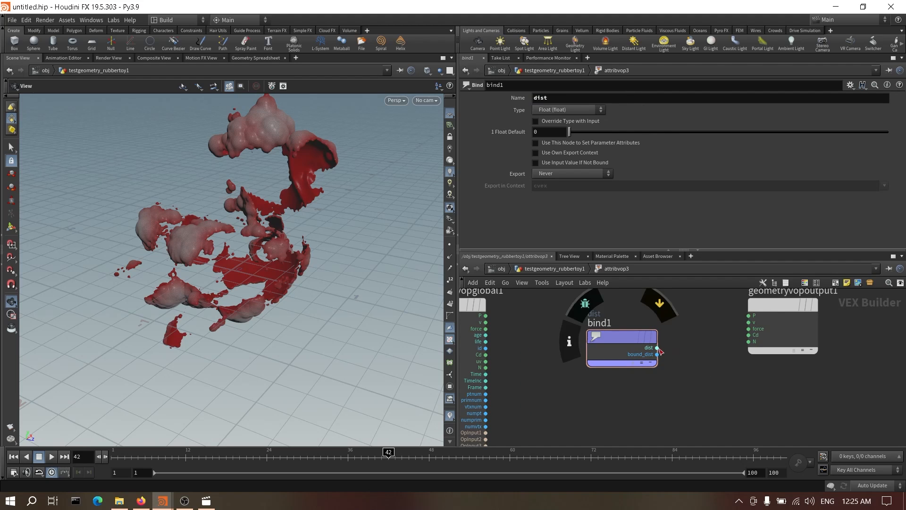
Step: Try feeding the bound dist value into the output's Cd, and cut that connection
{"action": "left_click_drag", "start_coordinate": [661, 348], "coordinate": [748, 335]}
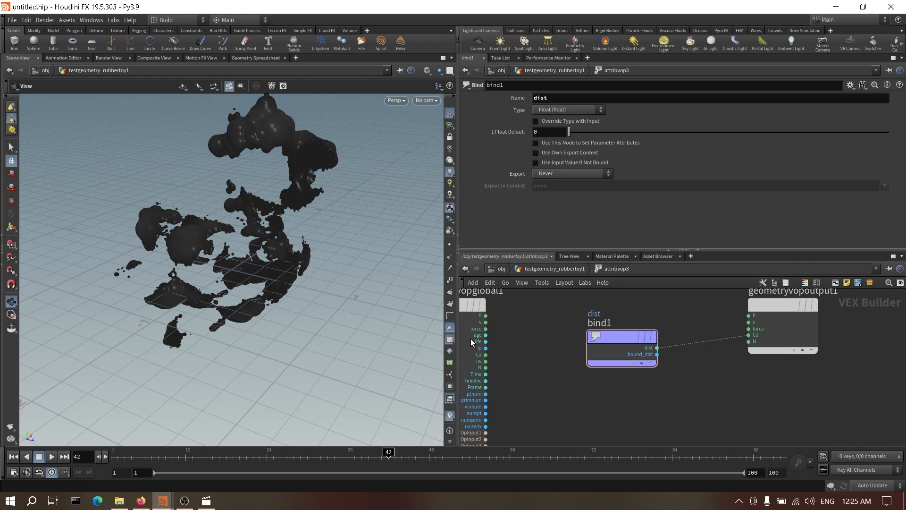
{"action": "middle_click_drag", "start_coordinate": [676, 381], "coordinate": [694, 391]}
{"action": "left_click_drag", "start_coordinate": [639, 345], "coordinate": [612, 322]}
{"action": "key", "text": "y"}
{"action": "left_click_drag", "start_coordinate": [691, 361], "coordinate": [709, 322]}
Step: Add a Fit Range node beside bind1 and move geometryvopoutput1 aside to make room
{"action": "middle_click_drag", "start_coordinate": [691, 361], "coordinate": [707, 373]}
{"action": "key", "text": "Tab"}
{"action": "type", "text": "fit"}
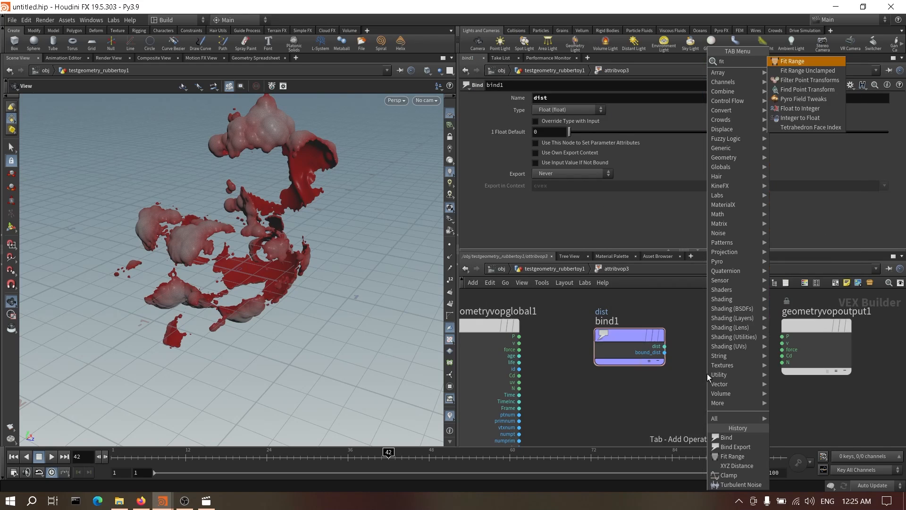
{"action": "key", "text": "Return"}
{"action": "left_click", "coordinate": [723, 333]}
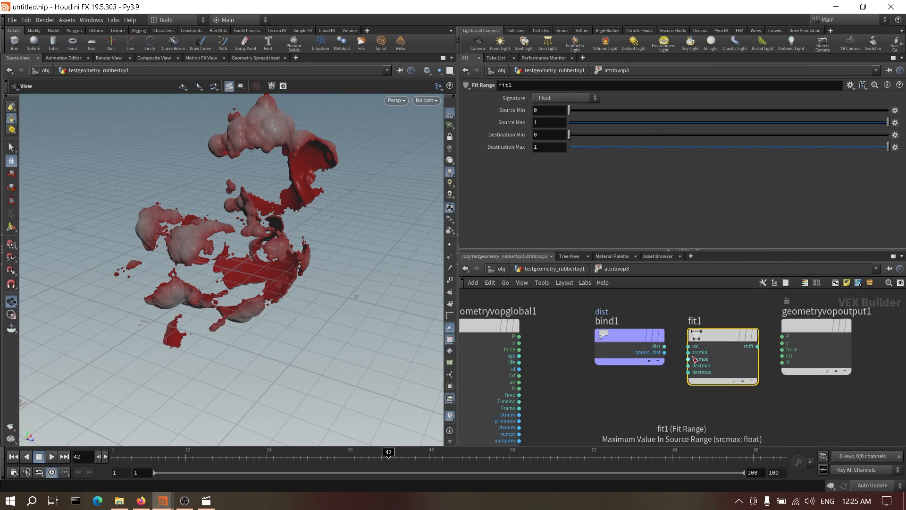
{"action": "left_click_drag", "start_coordinate": [832, 350], "coordinate": [875, 350]}
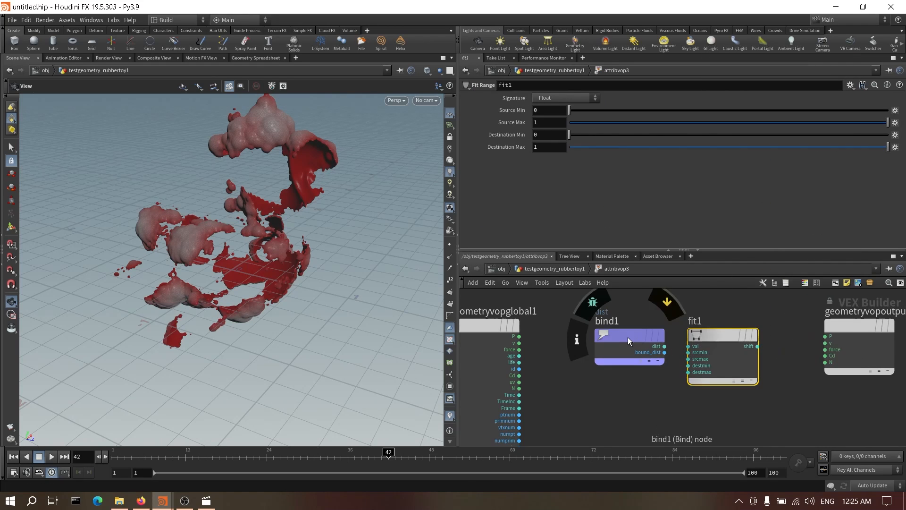
Step: Wire bind1's dist into fit1's val and fit1's shift into Cd on geometryvopoutput1, and select fit1
{"action": "left_click_drag", "start_coordinate": [628, 337], "coordinate": [605, 336]}
{"action": "middle_click_drag", "start_coordinate": [653, 396], "coordinate": [653, 415]}
{"action": "left_click_drag", "start_coordinate": [593, 331], "coordinate": [713, 374]}
{"action": "left_click_drag", "start_coordinate": [725, 365], "coordinate": [702, 320]}
{"action": "middle_click_drag", "start_coordinate": [748, 393], "coordinate": [748, 414]}
{"action": "left_click", "coordinate": [748, 413]}
{"action": "left_click_drag", "start_coordinate": [626, 340], "coordinate": [665, 340]}
{"action": "middle_click_drag", "start_coordinate": [757, 366], "coordinate": [715, 327]}
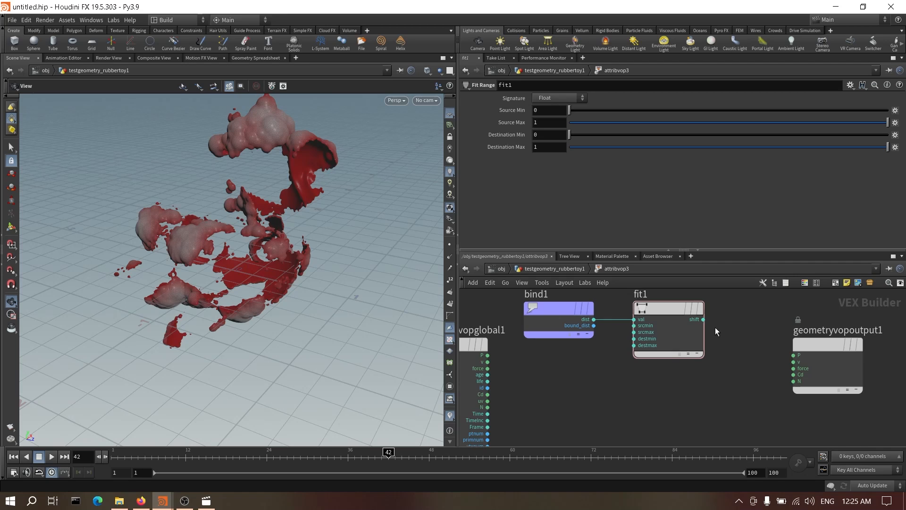
{"action": "left_click_drag", "start_coordinate": [703, 319], "coordinate": [794, 374]}
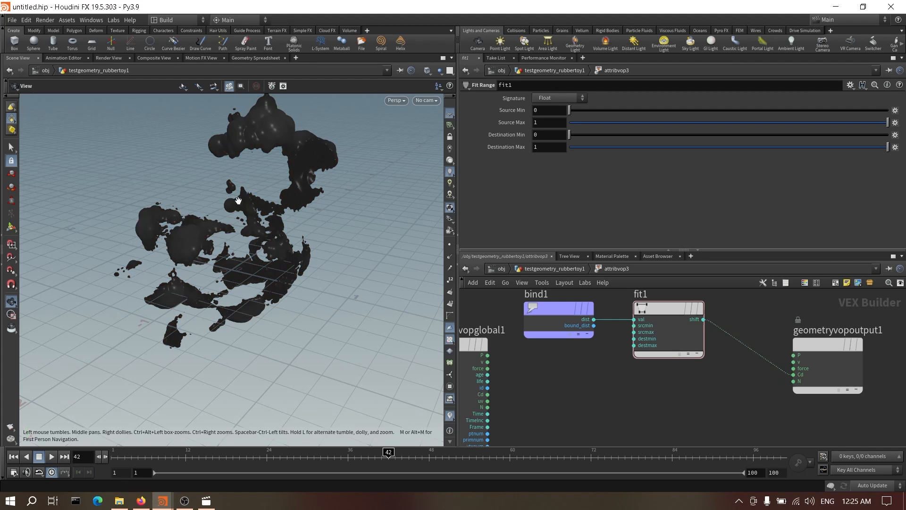
{"action": "left_click", "coordinate": [674, 335]}
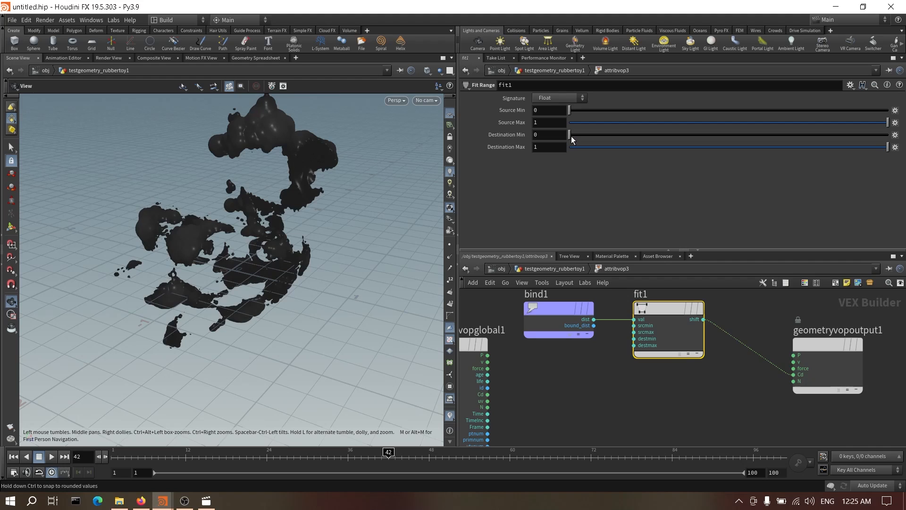
Step: Try fit1's Source Min at 0.022 and Source Max at 0.058, and revert both to their defaults
{"action": "mouse_move", "coordinate": [638, 124]}
{"action": "left_mouse_down"}
{"action": "mouse_move", "coordinate": [581, 124]}
{"action": "mouse_move", "coordinate": [589, 128]}
{"action": "mouse_move", "coordinate": [578, 115]}
{"action": "left_mouse_up"}
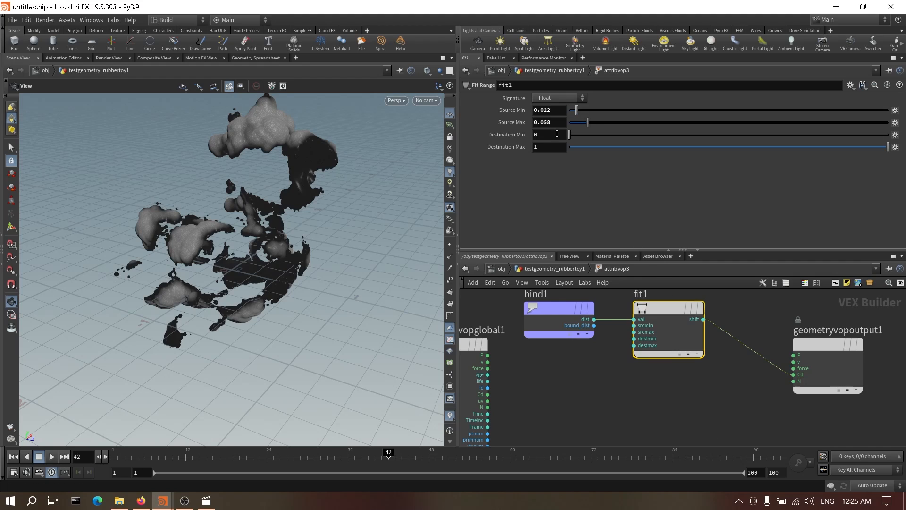
{"action": "middle_click", "coordinate": [554, 111], "text": "ctrl"}
{"action": "middle_click", "coordinate": [554, 123], "text": "ctrl"}
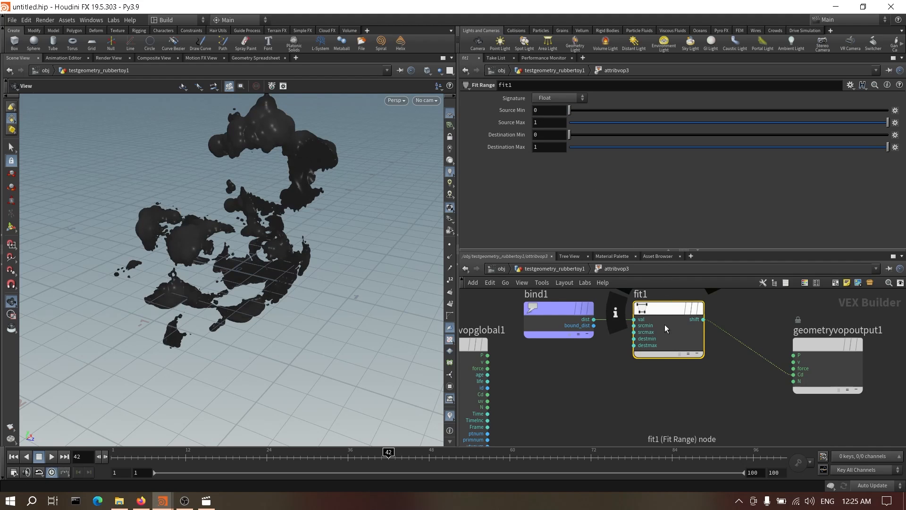
Step: Promote fit1's Source Min and Source Max to node parameters, and disconnect shift from the output's Cd
{"action": "scroll", "coordinate": [666, 328], "scroll_direction": "up", "scroll_amount": 3}
{"action": "left_click", "coordinate": [895, 110]}
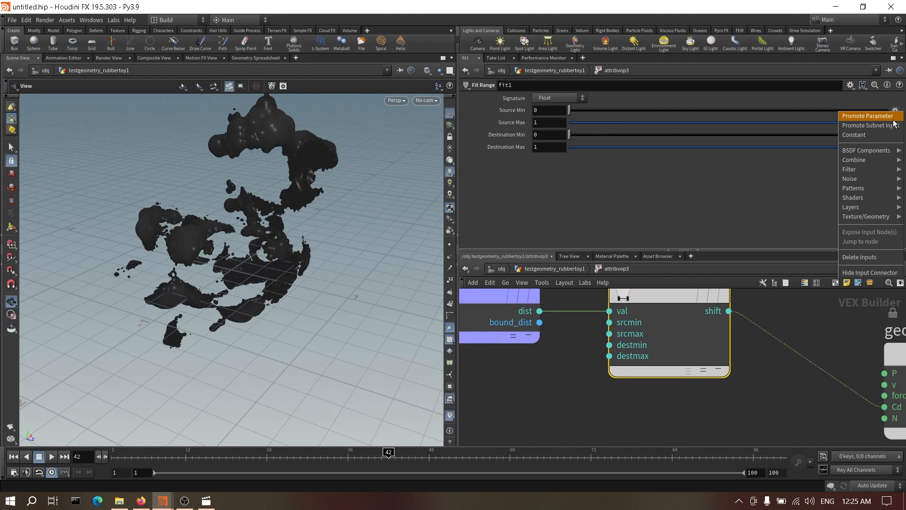
{"action": "left_click", "coordinate": [888, 116]}
{"action": "left_click", "coordinate": [895, 123]}
{"action": "left_click", "coordinate": [892, 129]}
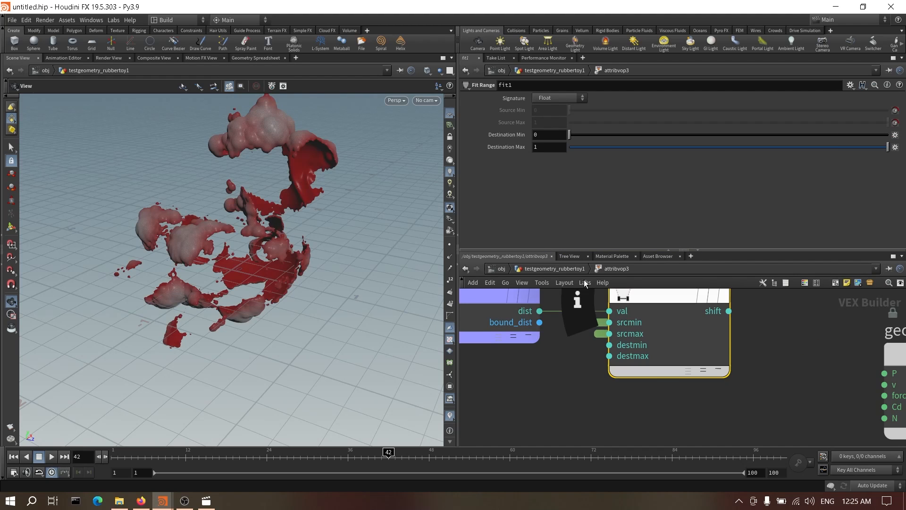
Step: Copy attribvop3's promoted minimum source value and paste it as a relative reference into the lower Range value of color1
{"action": "left_click", "coordinate": [573, 270]}
{"action": "scroll", "coordinate": [556, 233], "scroll_direction": "down", "scroll_amount": 1}
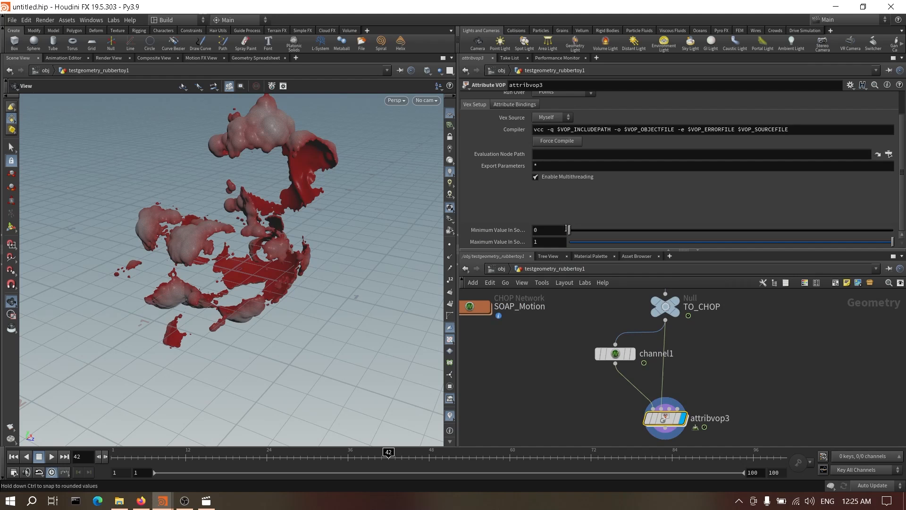
{"action": "right_click", "coordinate": [547, 228]}
{"action": "left_click", "coordinate": [572, 298]}
{"action": "scroll", "coordinate": [573, 345], "scroll_direction": "down", "scroll_amount": 3}
{"action": "middle_click_drag", "start_coordinate": [574, 345], "coordinate": [586, 420]}
{"action": "left_click", "coordinate": [540, 326]}
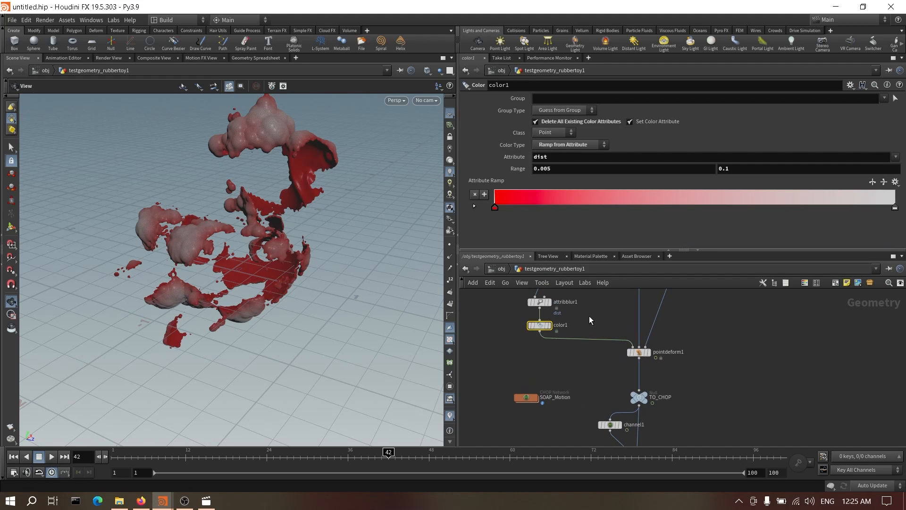
{"action": "right_click", "coordinate": [558, 167]}
{"action": "left_click", "coordinate": [607, 255]}
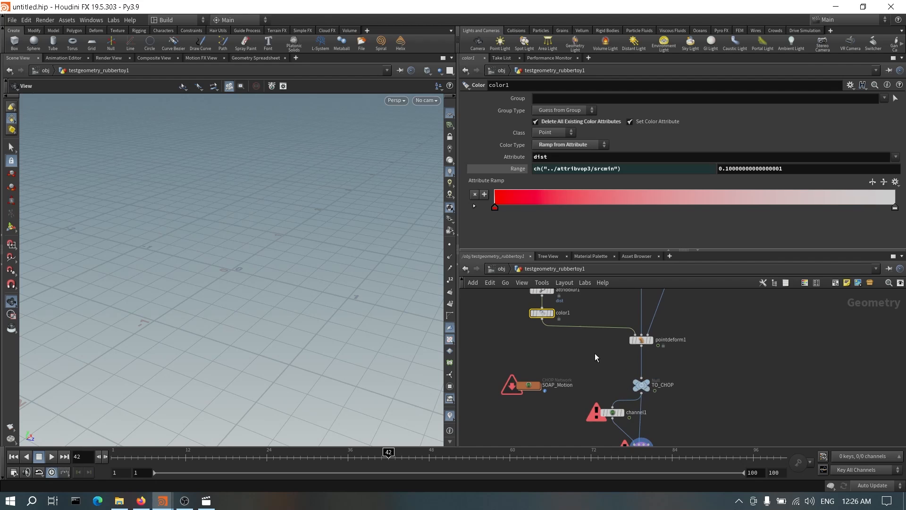
Step: Link the upper Range value of color1 to attribvop3's promoted maximum source value with a relative reference
{"action": "middle_click_drag", "start_coordinate": [678, 393], "coordinate": [682, 348]}
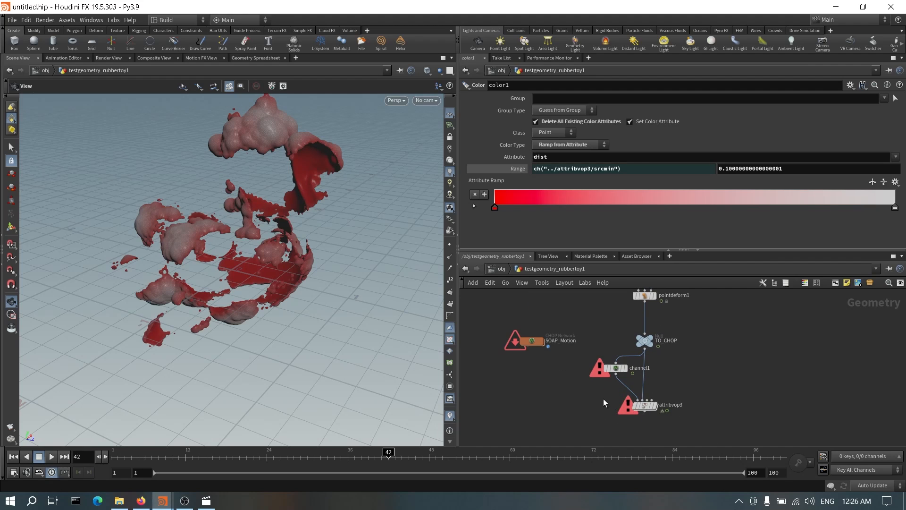
{"action": "left_click", "coordinate": [645, 405]}
{"action": "right_click", "coordinate": [554, 240]}
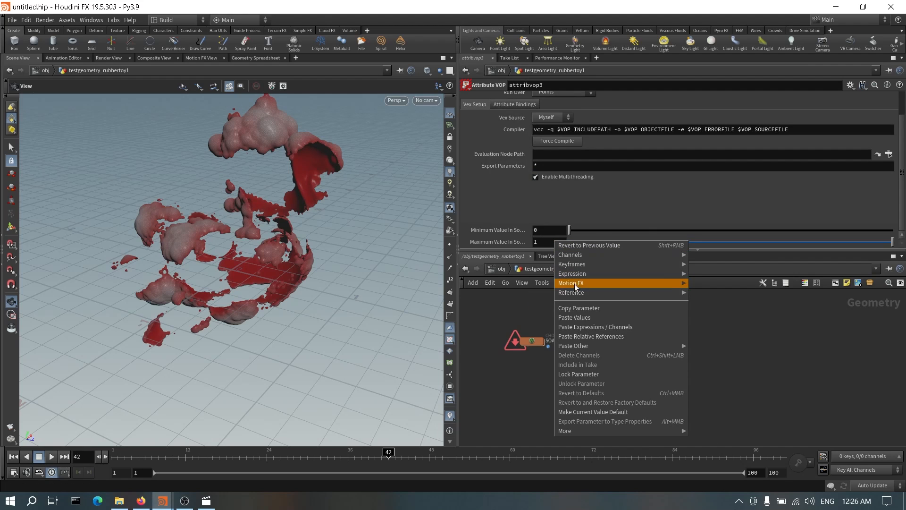
{"action": "left_click", "coordinate": [581, 310]}
{"action": "middle_click_drag", "start_coordinate": [577, 299], "coordinate": [574, 364]}
{"action": "left_click", "coordinate": [542, 334]}
{"action": "right_click", "coordinate": [786, 168]}
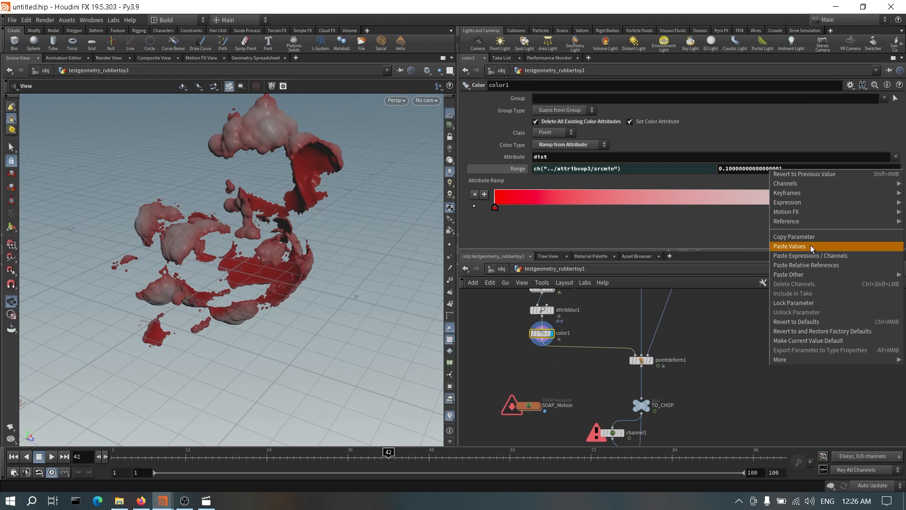
{"action": "left_click", "coordinate": [816, 265]}
{"action": "left_click", "coordinate": [517, 169]}
{"action": "middle_click_drag", "start_coordinate": [751, 393], "coordinate": [752, 370]}
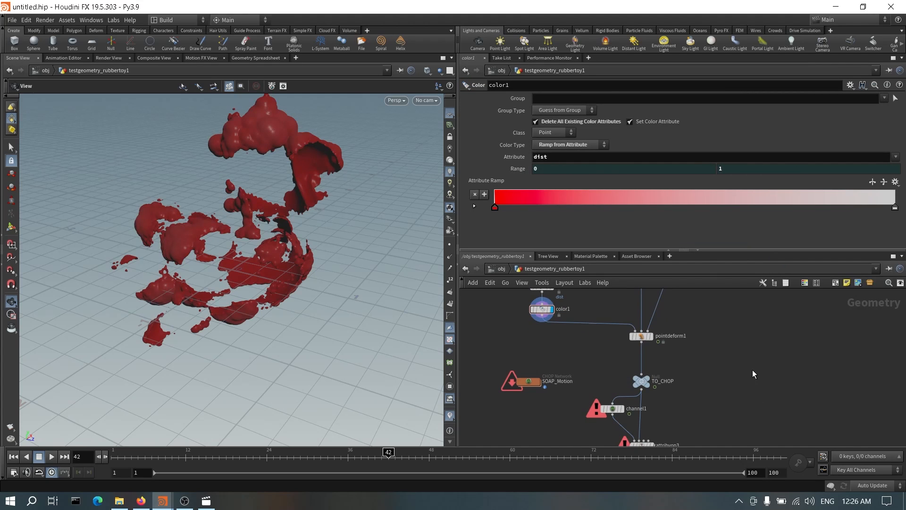
Step: Set attribvop3's minimum source value to 0.005 and its maximum source value to 0.1
{"action": "middle_click_drag", "start_coordinate": [728, 407], "coordinate": [731, 353]}
{"action": "mouse_move", "coordinate": [653, 396]}
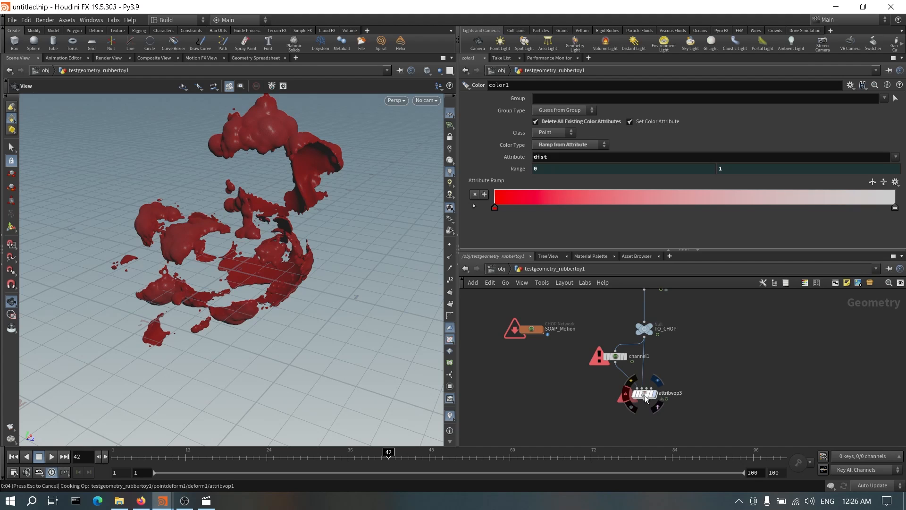
{"action": "double_click", "coordinate": [645, 395]}
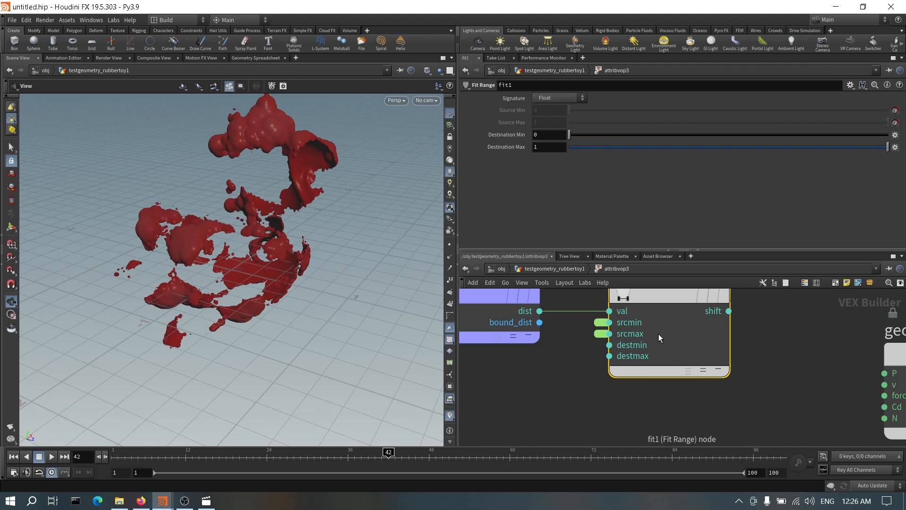
{"action": "left_click", "coordinate": [550, 268]}
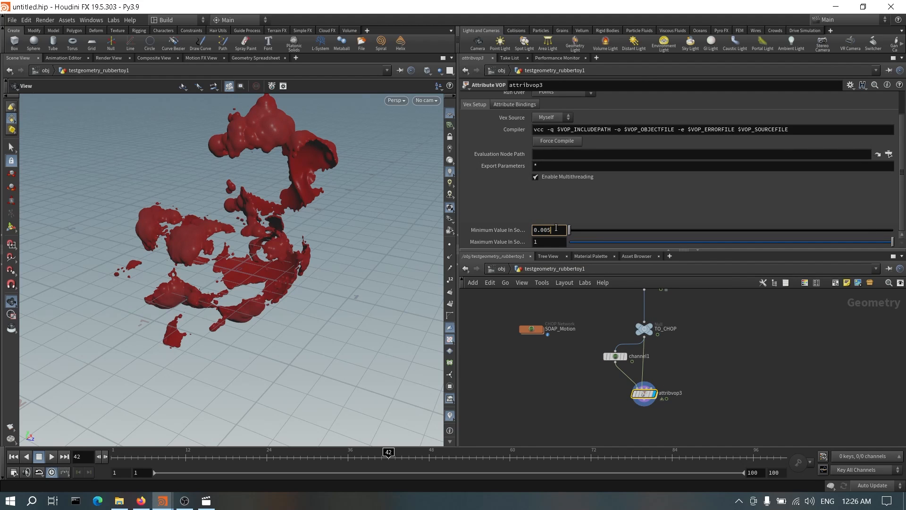
{"action": "left_click", "coordinate": [565, 243]}
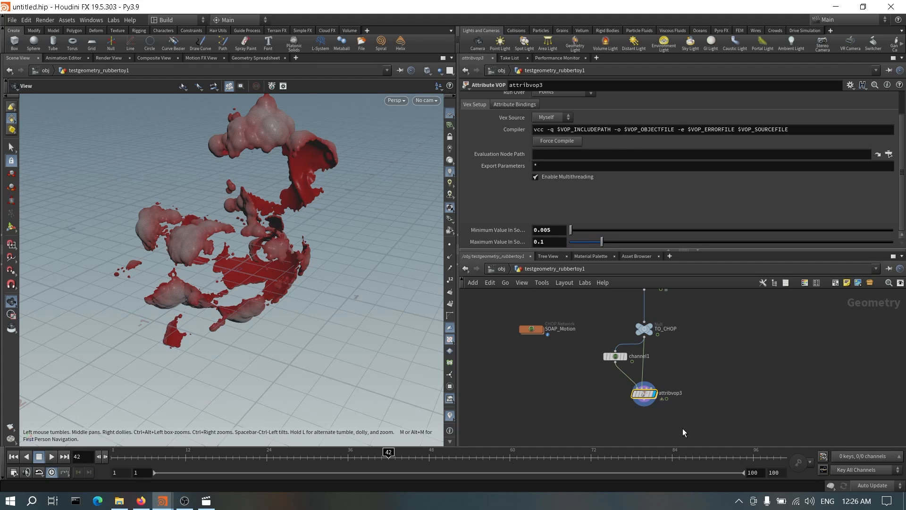
Step: Inside attribvop3, add a Get Attribute node below fit1
{"action": "double_click", "coordinate": [644, 393]}
{"action": "scroll", "coordinate": [690, 415], "scroll_direction": "down", "scroll_amount": 4}
{"action": "middle_click_drag", "start_coordinate": [690, 426], "coordinate": [673, 392]}
{"action": "scroll", "coordinate": [673, 391], "scroll_direction": "down", "scroll_amount": 2}
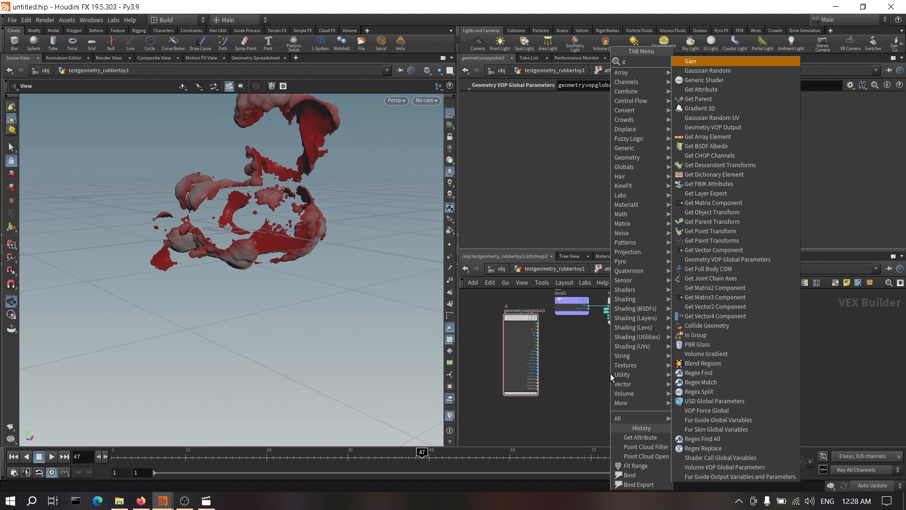
{"action": "type", "text": "t"}
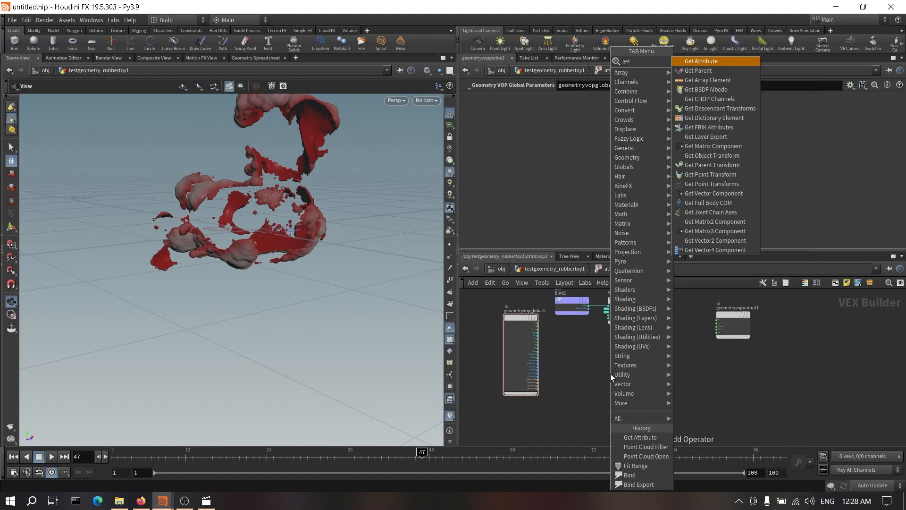
{"action": "type", "text": "at"}
{"action": "key", "text": "Return"}
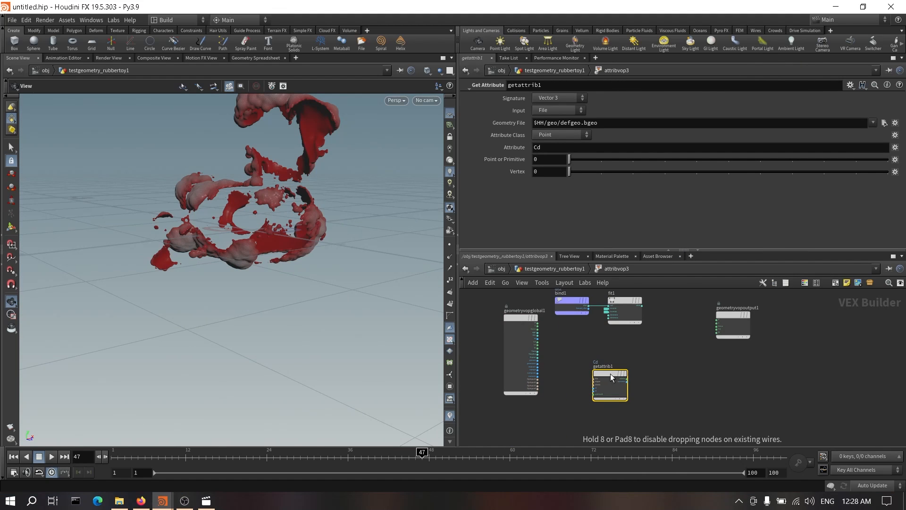
Step: Wire OpInput2 into getattrib1's file connector and set its Input to Second Input
{"action": "scroll", "coordinate": [593, 376], "scroll_direction": "up", "scroll_amount": 5}
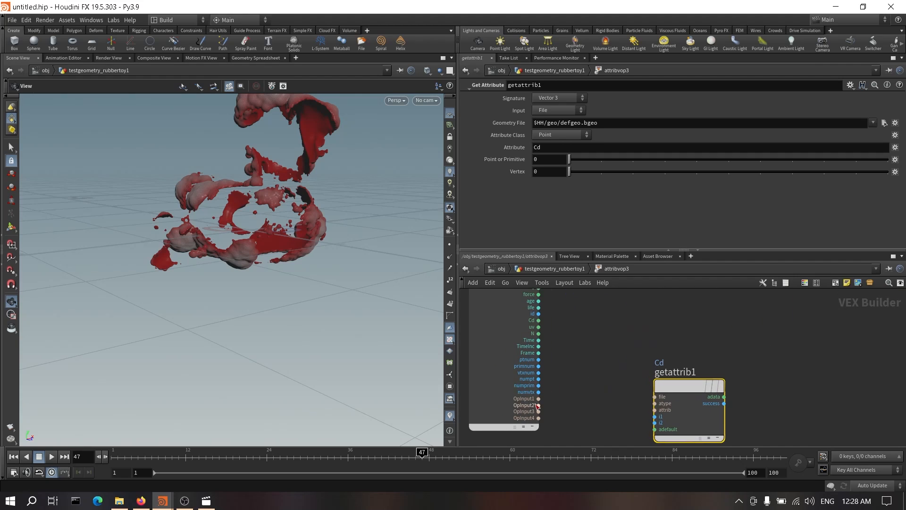
{"action": "left_click", "coordinate": [538, 405]}
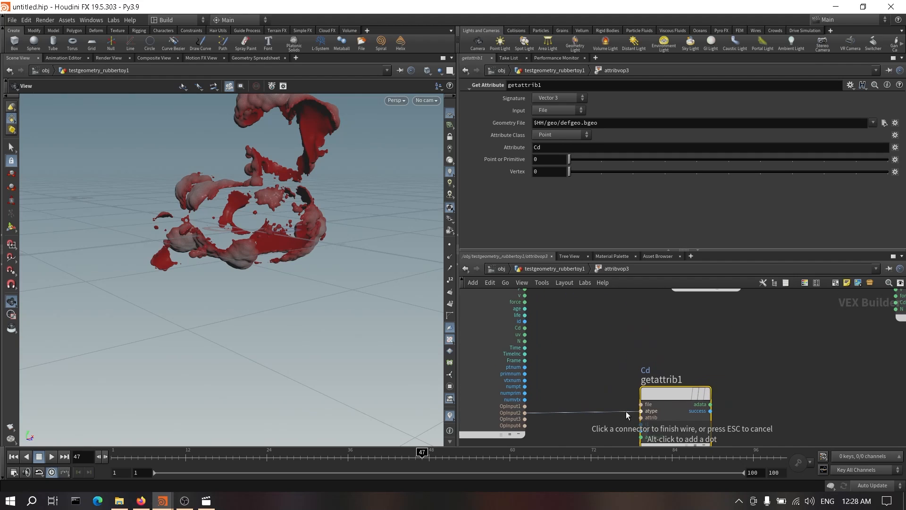
{"action": "left_click", "coordinate": [642, 404]}
{"action": "left_click", "coordinate": [566, 111]}
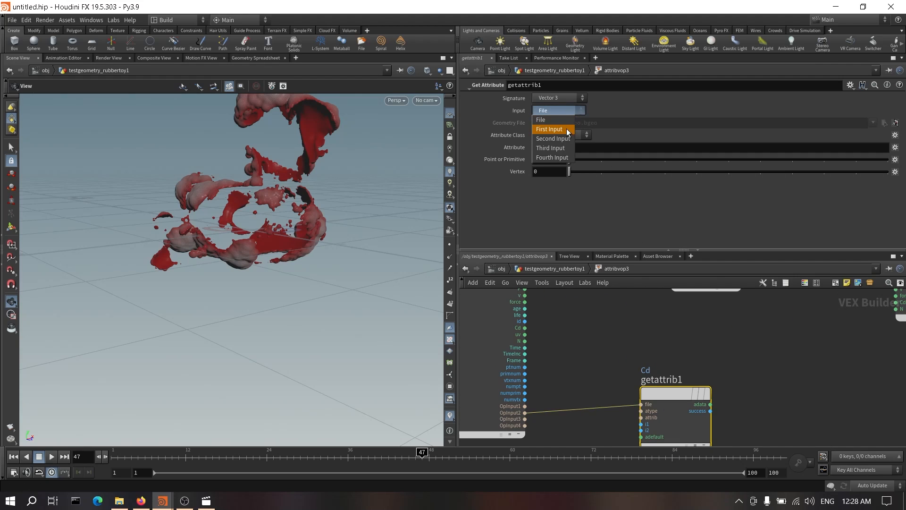
{"action": "left_click", "coordinate": [550, 130]}
Step: Wire ptnum into getattrib1's i1 connector and set its Attribute to P
{"action": "left_click_drag", "start_coordinate": [674, 406], "coordinate": [661, 387]}
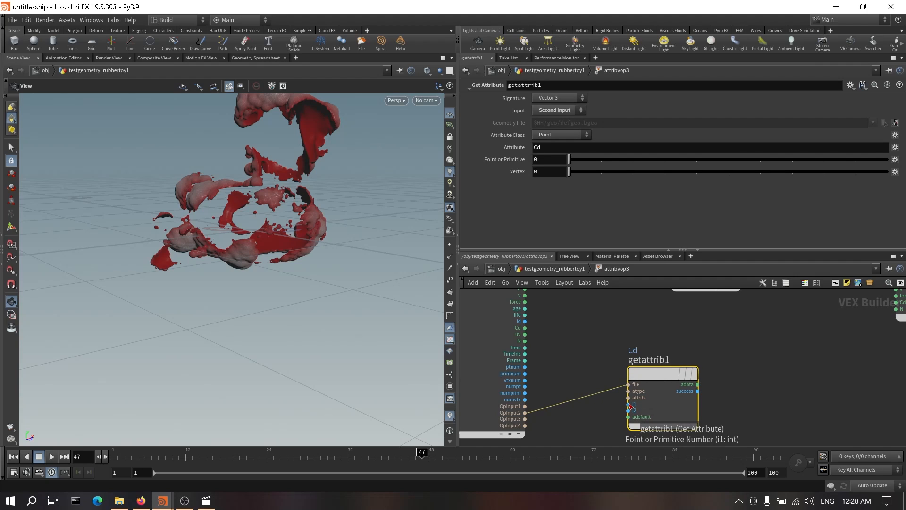
{"action": "left_click", "coordinate": [631, 405]}
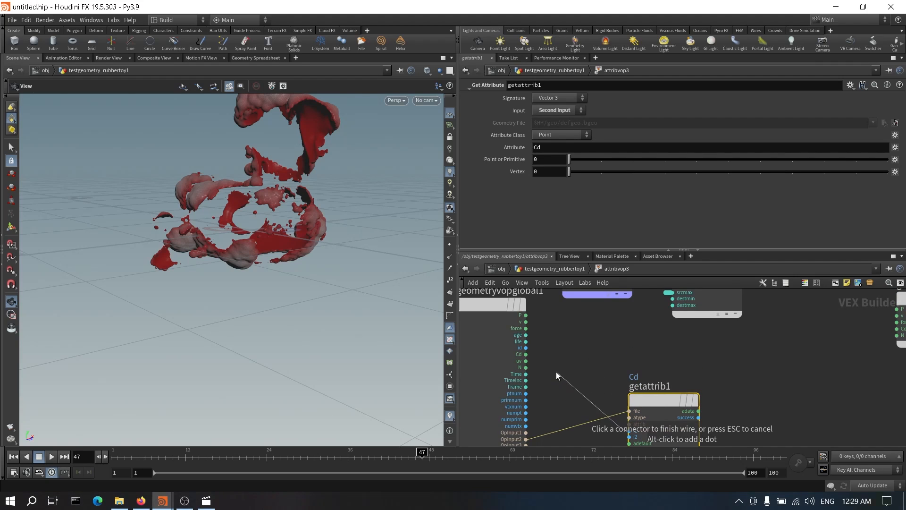
{"action": "left_click", "coordinate": [542, 396]}
{"action": "scroll", "coordinate": [590, 380], "scroll_direction": "down", "scroll_amount": 2}
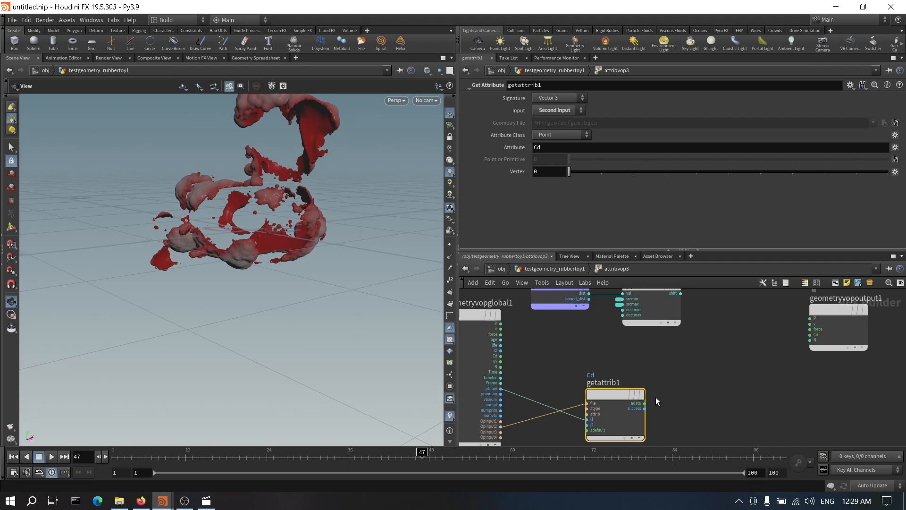
{"action": "left_click", "coordinate": [596, 147]}
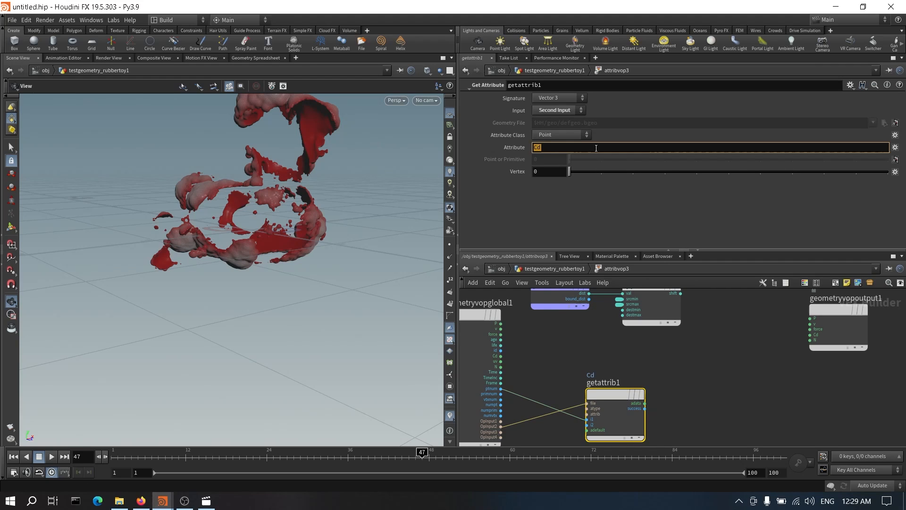
{"action": "type", "text": "P"}
{"action": "key", "text": "Return"}
{"action": "left_click", "coordinate": [716, 402]}
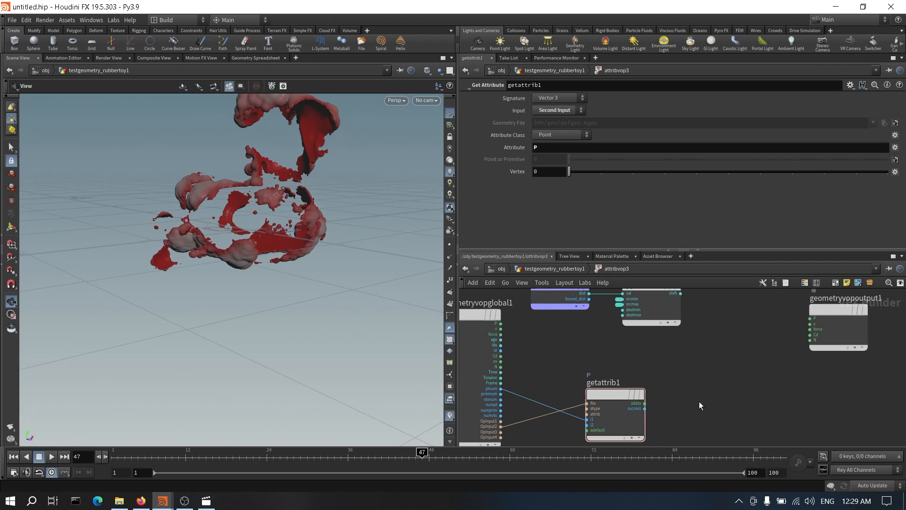
Step: Try feeding getattrib1's adata into the output's P, scrub the timeline to compare the motion, and cut that connection
{"action": "left_click", "coordinate": [644, 403]}
{"action": "left_click", "coordinate": [810, 319]}
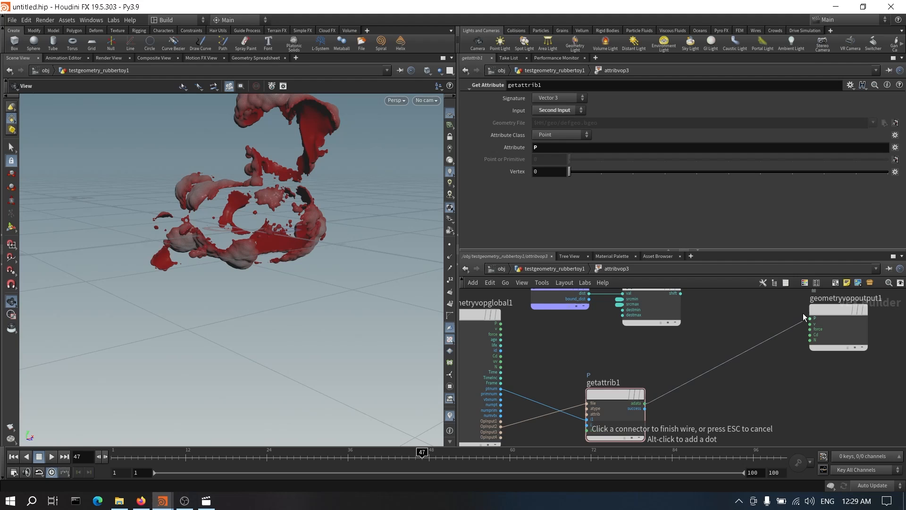
{"action": "left_click_drag", "start_coordinate": [236, 455], "coordinate": [361, 465]}
{"action": "left_click_drag", "start_coordinate": [321, 230], "coordinate": [314, 305]}
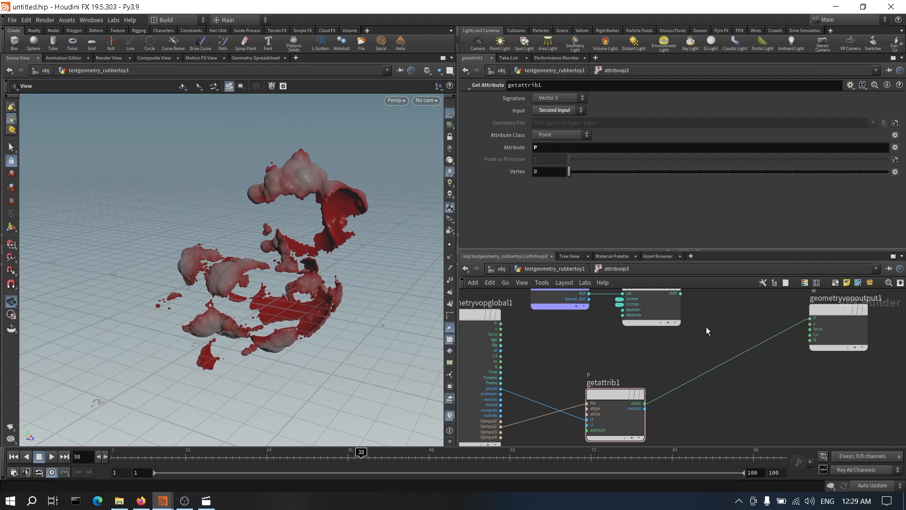
{"action": "middle_click_drag", "start_coordinate": [706, 327], "coordinate": [711, 340]}
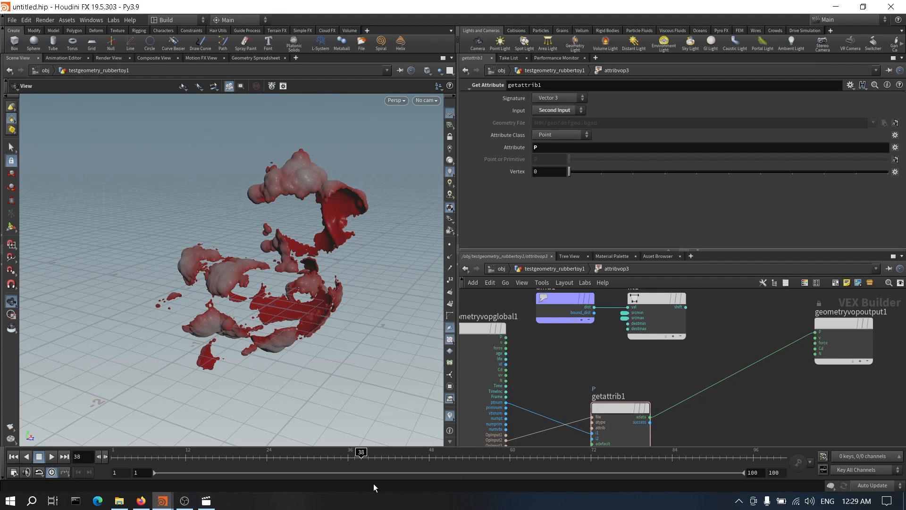
{"action": "left_click_drag", "start_coordinate": [361, 458], "coordinate": [483, 464]}
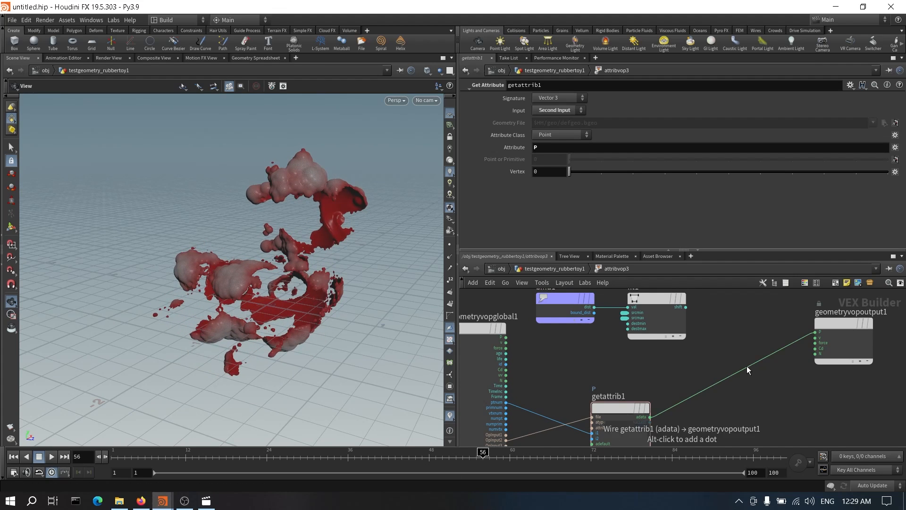
{"action": "key", "text": "y"}
{"action": "left_click_drag", "start_coordinate": [734, 353], "coordinate": [739, 378]}
{"action": "left_click_drag", "start_coordinate": [371, 457], "coordinate": [442, 457]}
Step: Add a Mix node between fit1 and geometryvopoutput1
{"action": "middle_click_drag", "start_coordinate": [727, 369], "coordinate": [707, 372]}
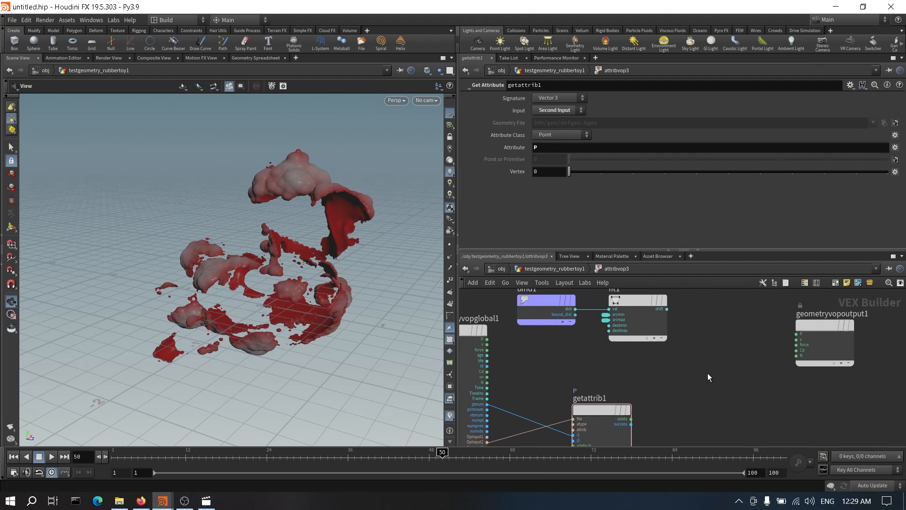
{"action": "key", "text": "Tab"}
{"action": "type", "text": "mix"}
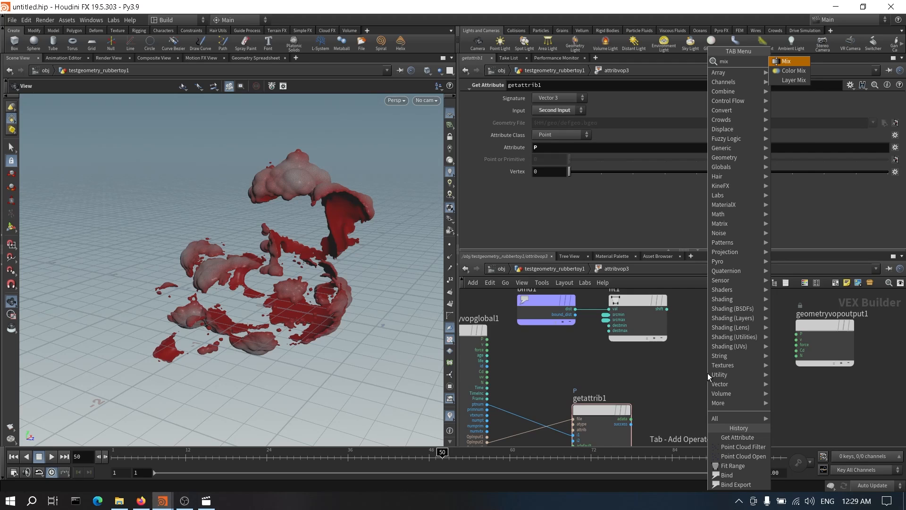
{"action": "key", "text": "Return"}
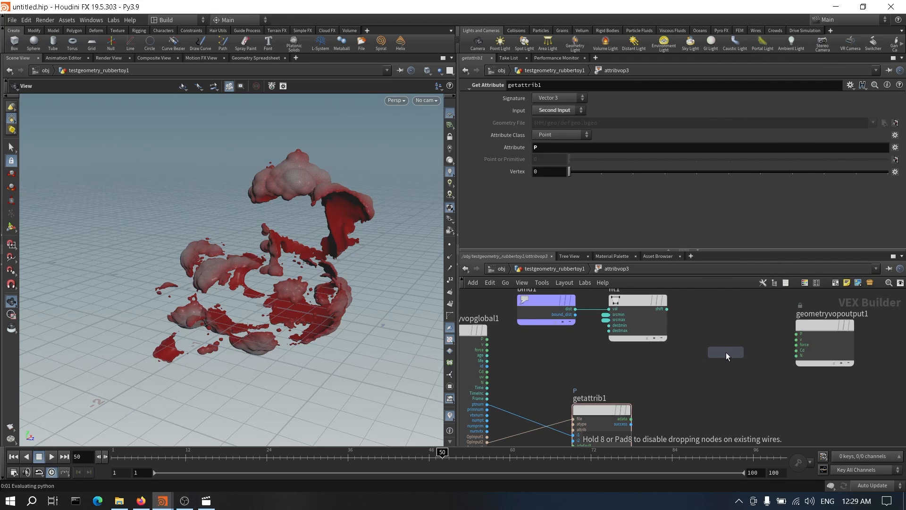
{"action": "left_click", "coordinate": [741, 331]}
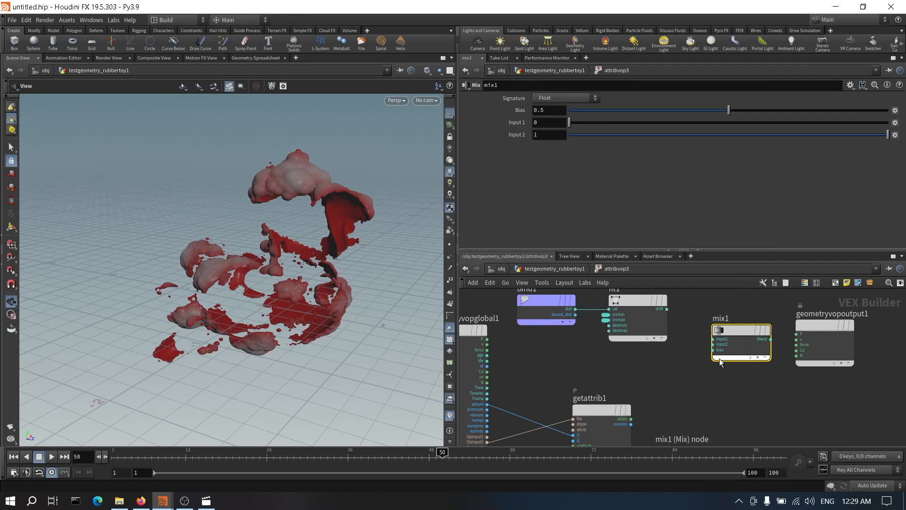
{"action": "middle_click_drag", "start_coordinate": [683, 365], "coordinate": [655, 364]}
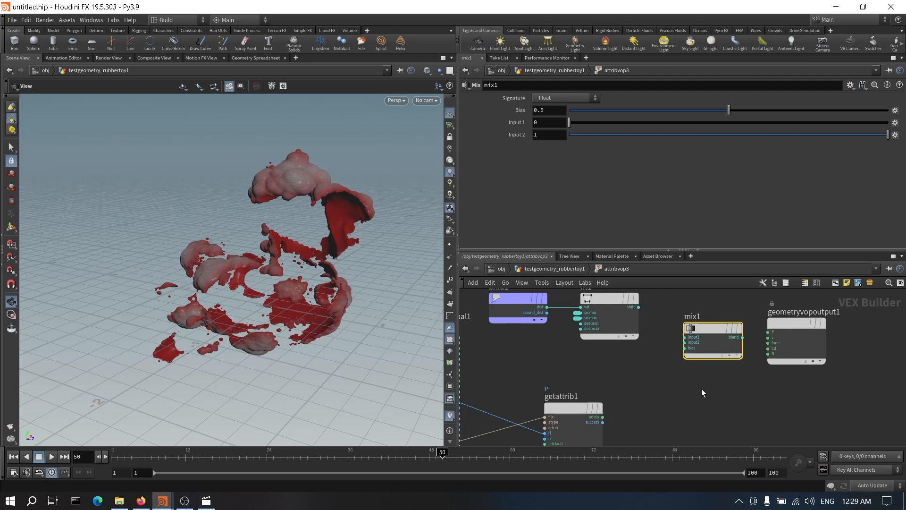
Step: Shift mix1 and geometryvopoutput1 away from fit1, and wire global P into mix1's input1 and getattrib1's adata into input2
{"action": "middle_click_drag", "start_coordinate": [734, 387], "coordinate": [708, 400]}
{"action": "left_click", "coordinate": [756, 370], "text": "shift"}
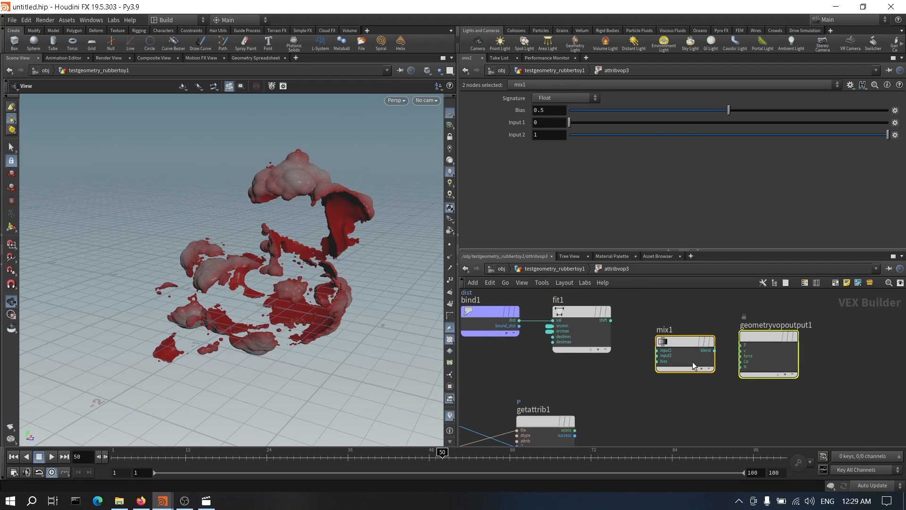
{"action": "left_click_drag", "start_coordinate": [693, 362], "coordinate": [736, 357]}
{"action": "left_click", "coordinate": [658, 353]}
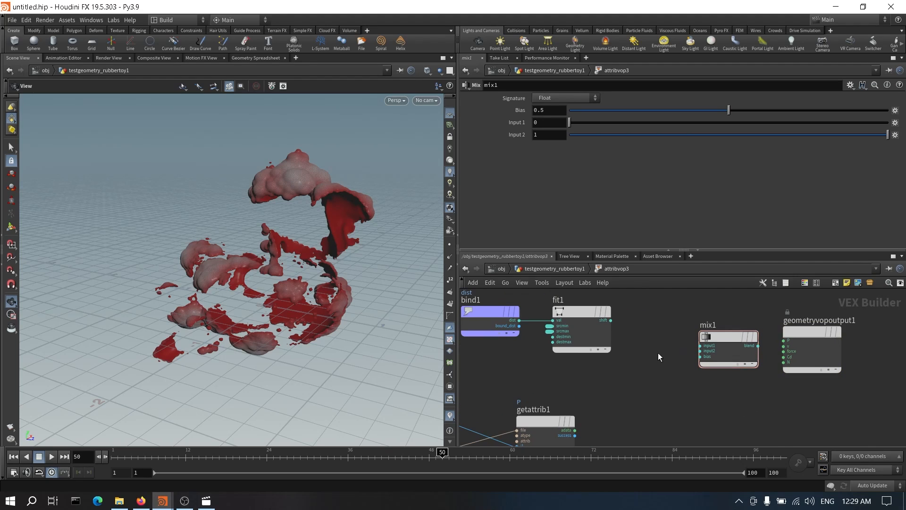
{"action": "left_click_drag", "start_coordinate": [675, 308], "coordinate": [725, 390]}
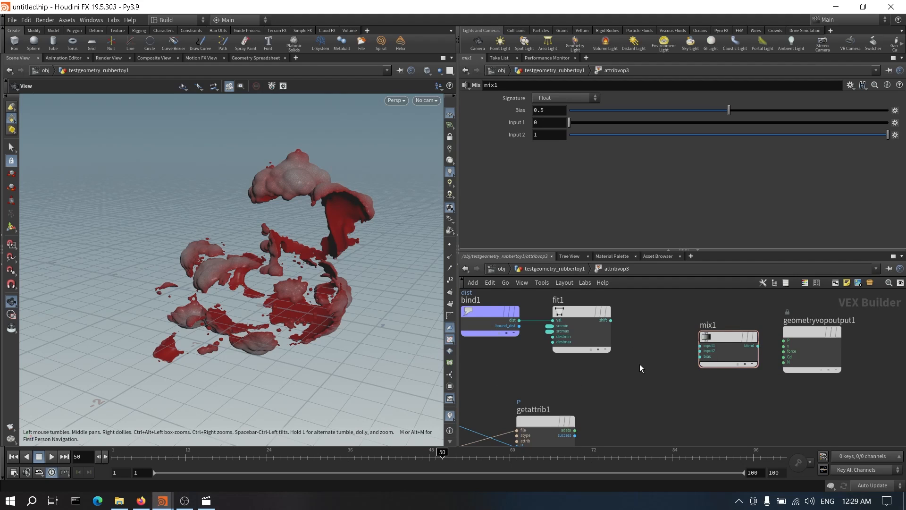
{"action": "middle_click_drag", "start_coordinate": [640, 365], "coordinate": [704, 360]}
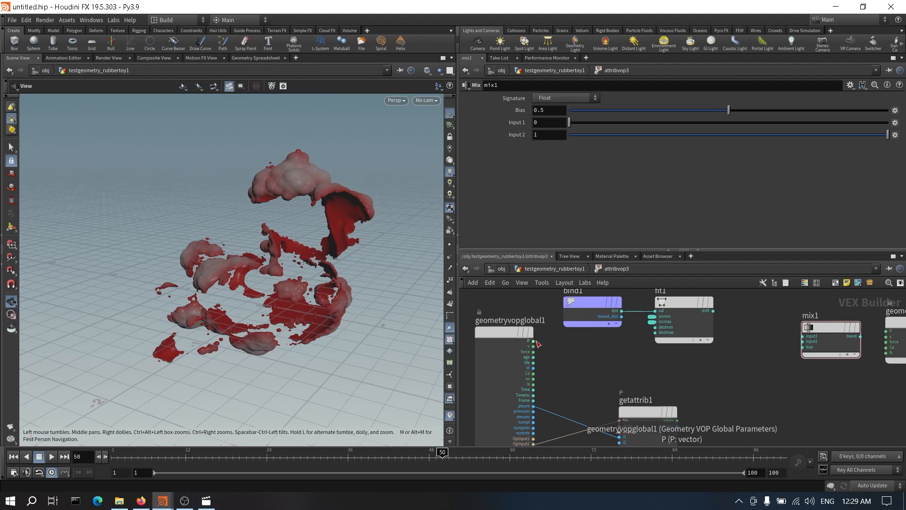
{"action": "left_click", "coordinate": [534, 341]}
{"action": "left_click", "coordinate": [688, 355]}
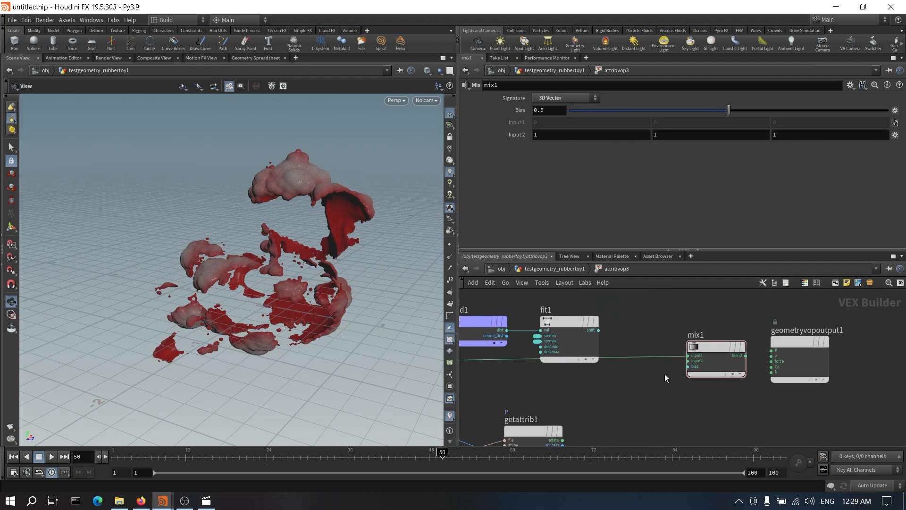
{"action": "left_click", "coordinate": [599, 433]}
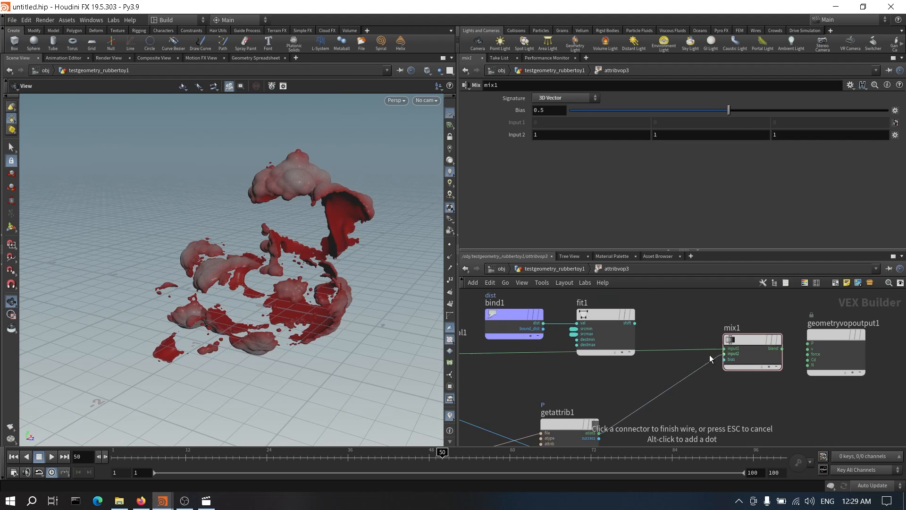
{"action": "left_click", "coordinate": [724, 354]}
Step: Wire mix1's blend into P of geometryvopoutput1 and fit1's shift into mix1's bias
{"action": "left_click", "coordinate": [782, 348]}
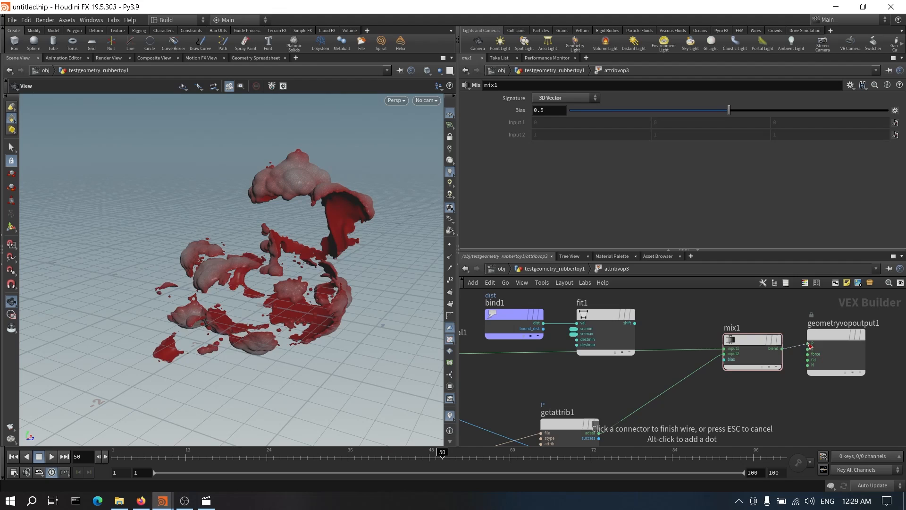
{"action": "left_click", "coordinate": [808, 343]}
{"action": "left_click", "coordinate": [635, 323]}
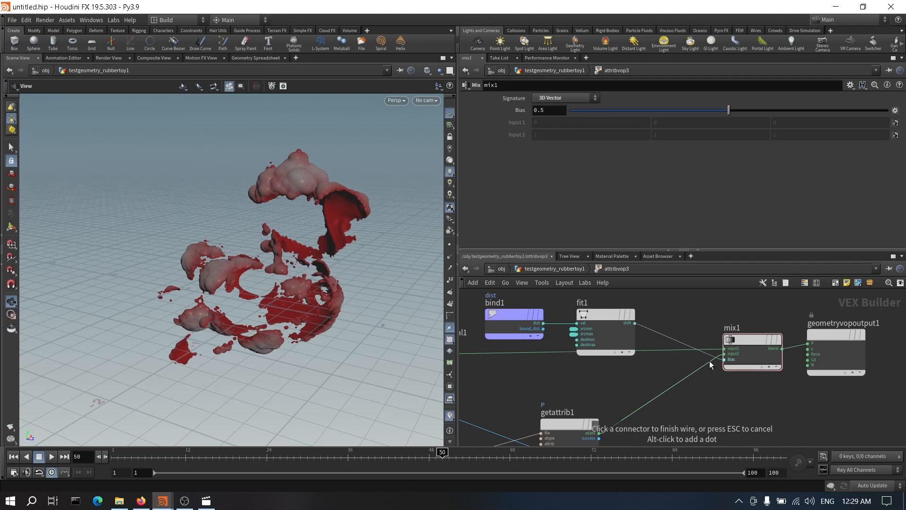
{"action": "left_click", "coordinate": [723, 360]}
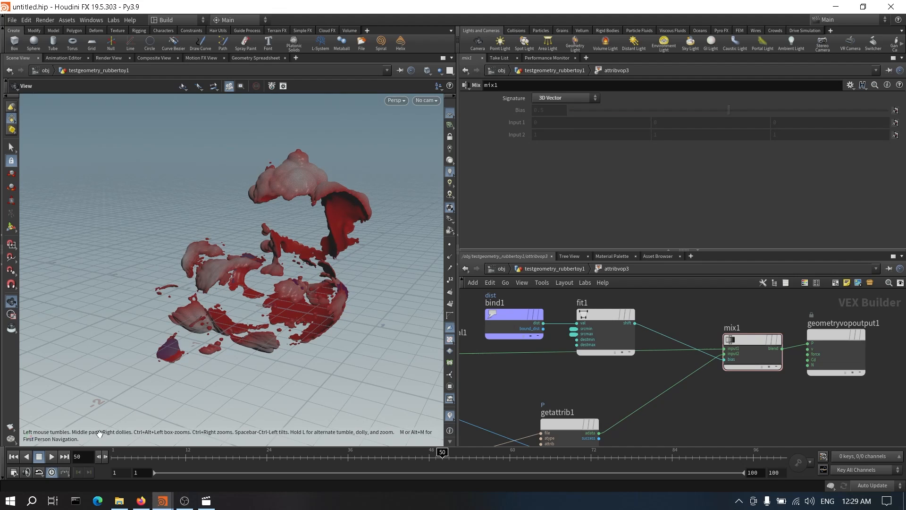
Step: Play back the blended motion and return to the testgeometry_rubbertoy1 network
{"action": "left_click", "coordinate": [54, 457]}
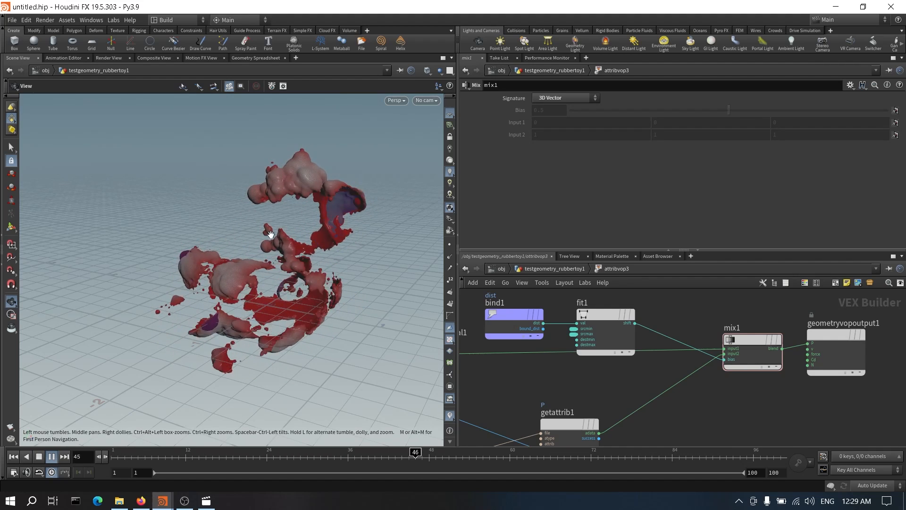
{"action": "left_click", "coordinate": [560, 268]}
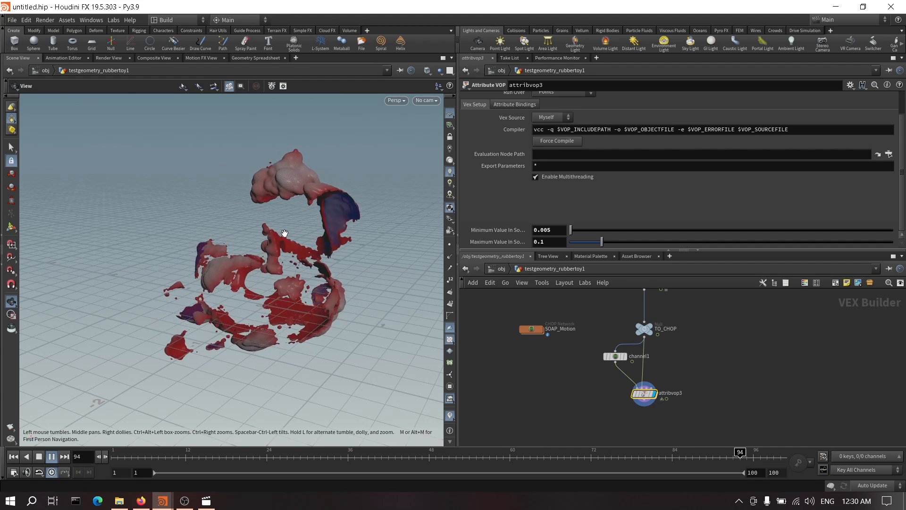
{"action": "left_click", "coordinate": [52, 457]}
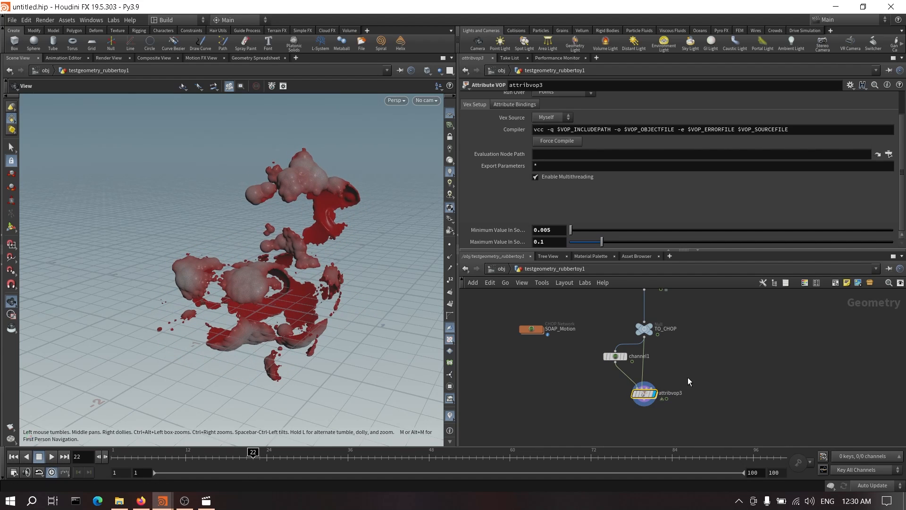
Step: Try 100 Blurring Iterations on attribblur1 to smooth the dist attribute
{"action": "scroll", "coordinate": [721, 341], "scroll_direction": "down", "scroll_amount": 3}
{"action": "scroll", "coordinate": [664, 343], "scroll_direction": "up", "scroll_amount": 3}
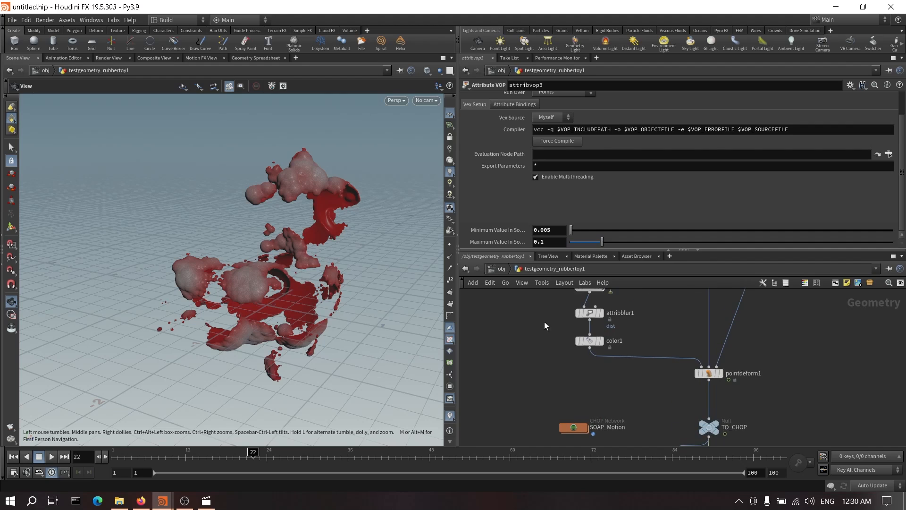
{"action": "left_click", "coordinate": [589, 312]}
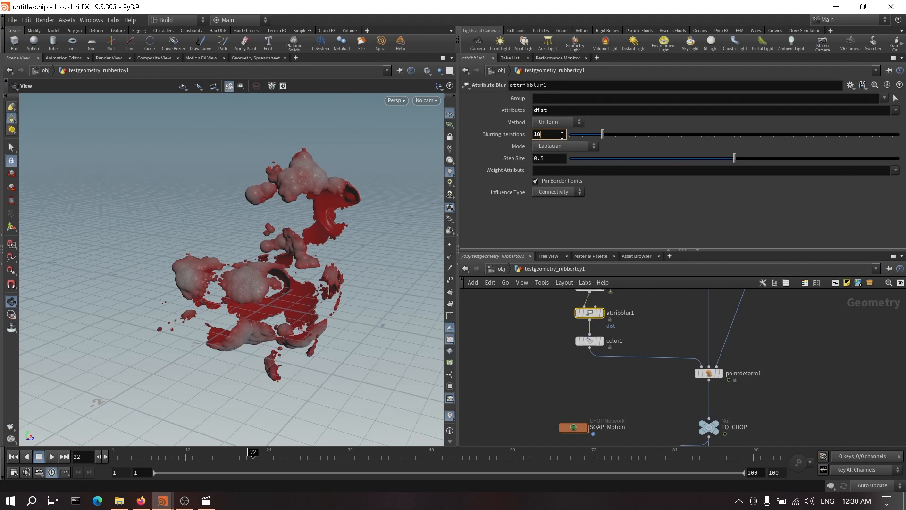
{"action": "key", "text": "Return"}
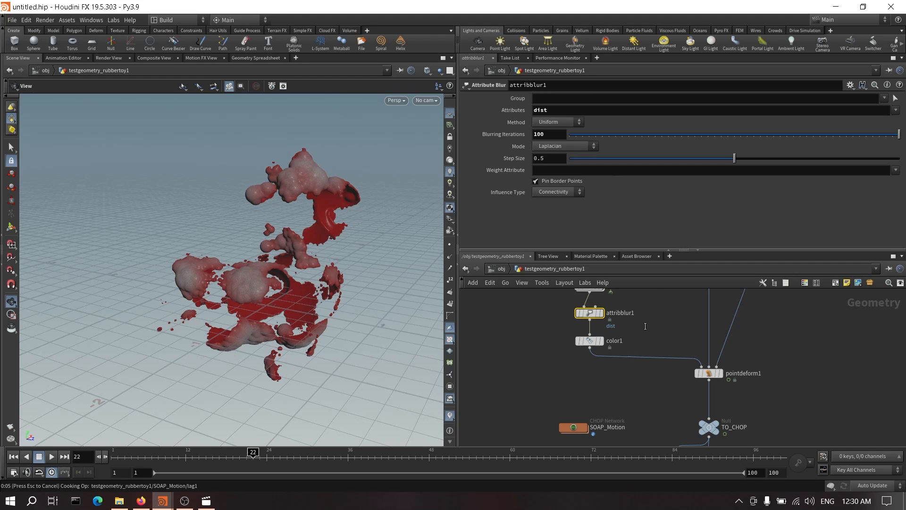
{"action": "middle_click_drag", "start_coordinate": [645, 326], "coordinate": [643, 329]}
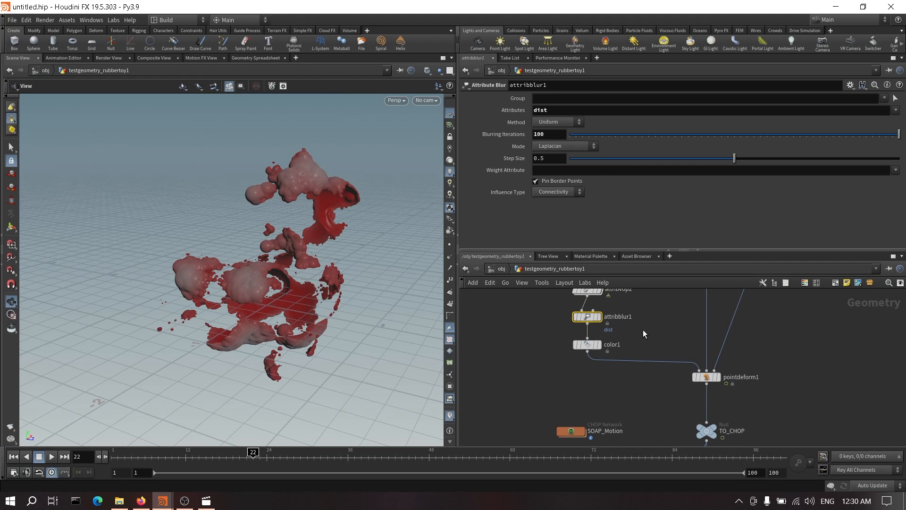
Step: Play and scrub the animation and examine the soap shell's blended motion from another angle
{"action": "left_click_drag", "start_coordinate": [213, 460], "coordinate": [110, 458]}
{"action": "left_click", "coordinate": [52, 457]}
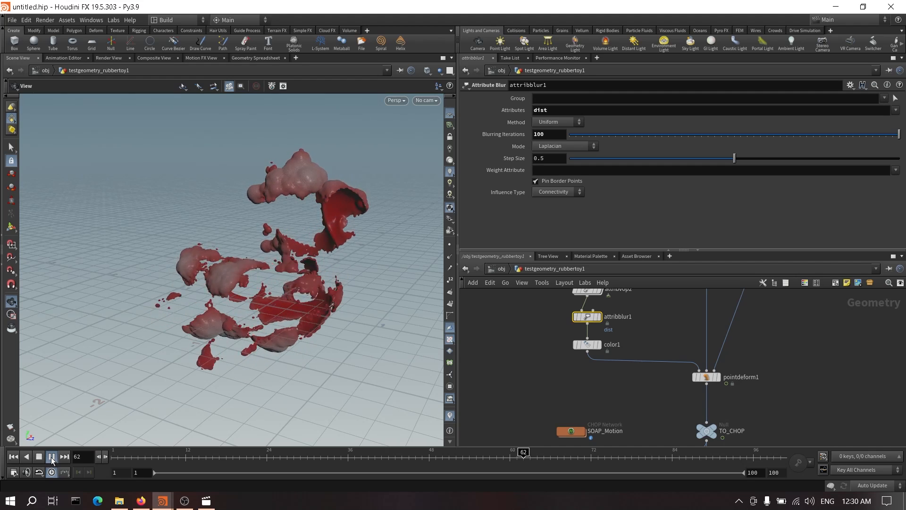
{"action": "left_click", "coordinate": [52, 457]}
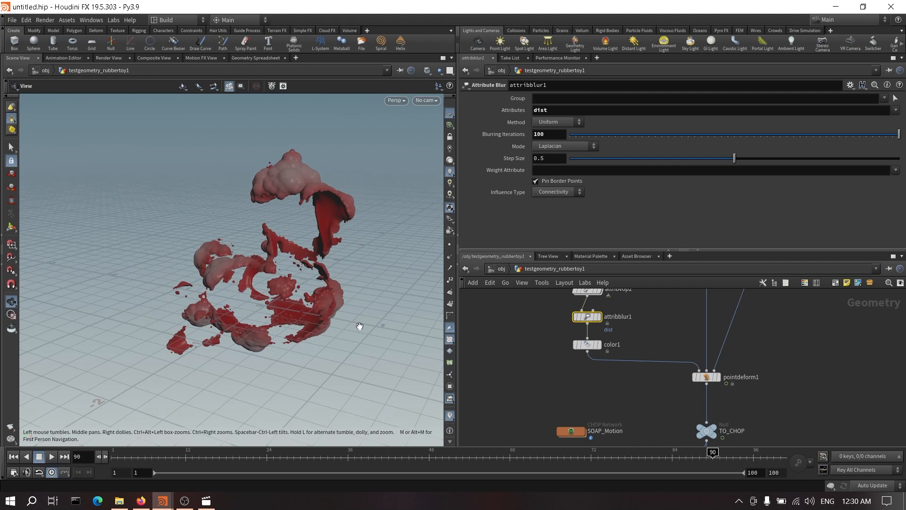
{"action": "left_click_drag", "start_coordinate": [556, 459], "coordinate": [489, 471]}
{"action": "left_click_drag", "start_coordinate": [213, 302], "coordinate": [291, 355]}
{"action": "middle_click_drag", "start_coordinate": [591, 417], "coordinate": [597, 378]}
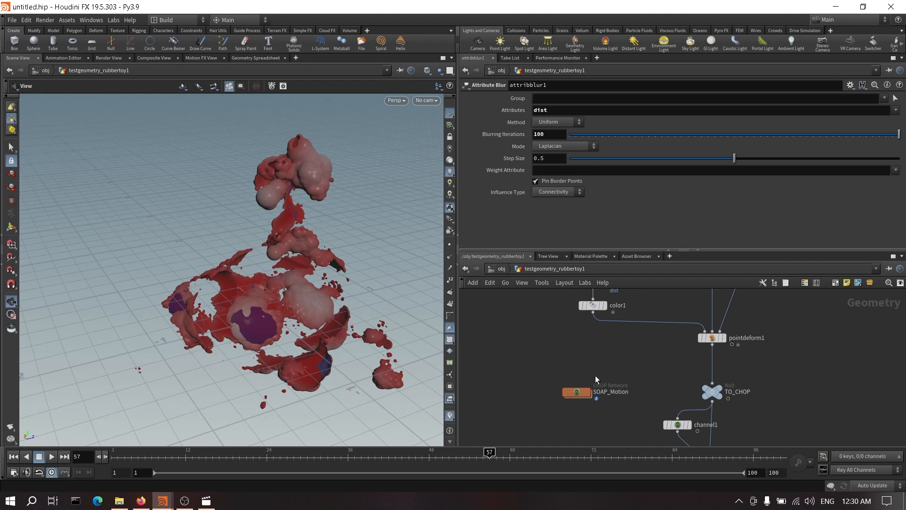
{"action": "left_click_drag", "start_coordinate": [554, 375], "coordinate": [585, 403]}
{"action": "left_click_drag", "start_coordinate": [488, 455], "coordinate": [712, 482]}
Step: Set attribblur1's Blurring Iterations to 50 and play back the animation
{"action": "middle_click_drag", "start_coordinate": [648, 352], "coordinate": [654, 387]}
{"action": "left_click", "coordinate": [600, 313]}
{"action": "left_click", "coordinate": [557, 136]}
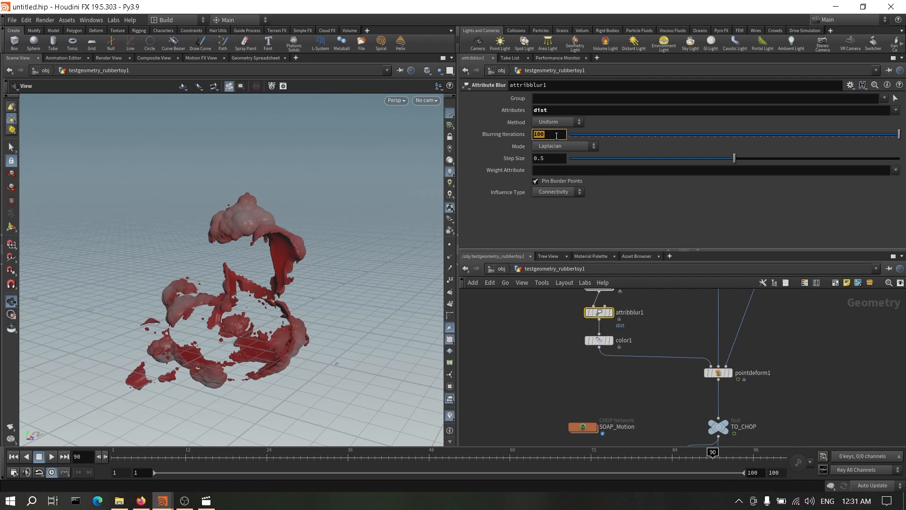
{"action": "type", "text": "50"}
{"action": "key", "text": "Return"}
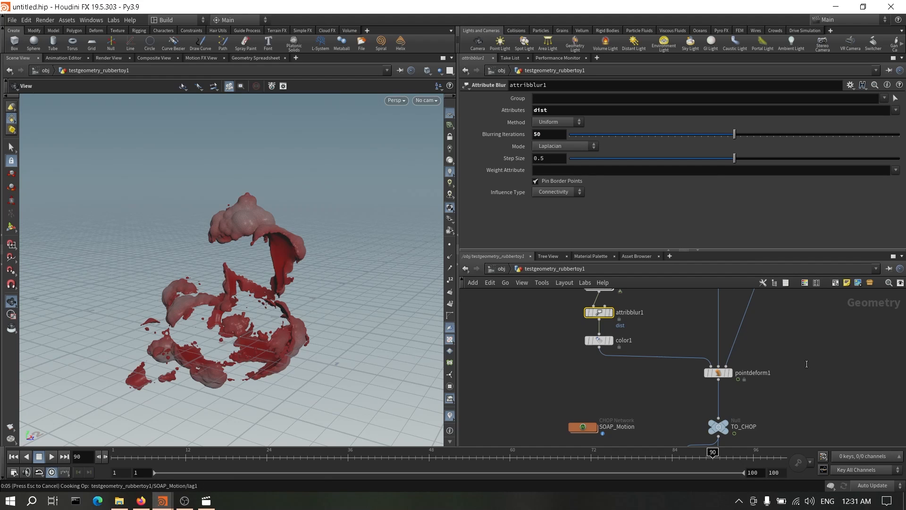
{"action": "left_click", "coordinate": [53, 457]}
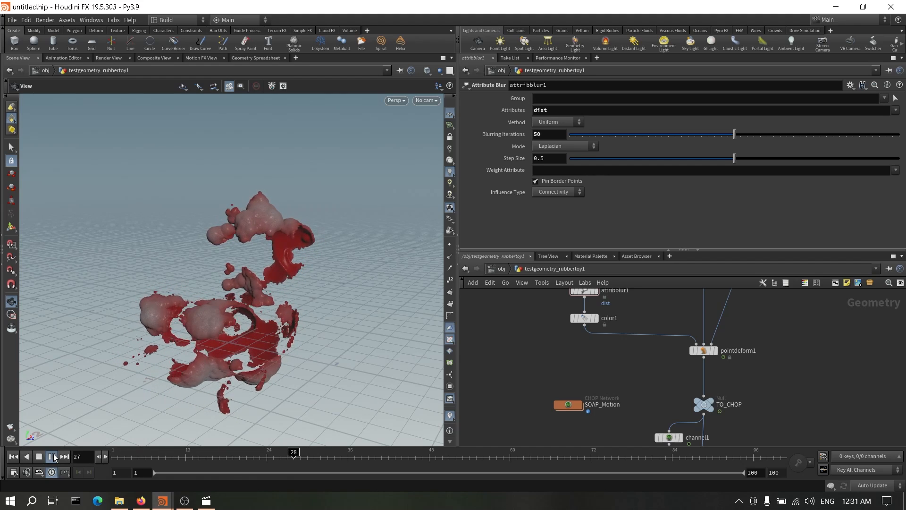
{"action": "left_click", "coordinate": [54, 457]}
Step: Add a Null node below attribvop3, connected to its output
{"action": "scroll", "coordinate": [774, 399], "scroll_direction": "down", "scroll_amount": 3}
{"action": "middle_click_drag", "start_coordinate": [775, 399], "coordinate": [755, 298]}
{"action": "scroll", "coordinate": [755, 299], "scroll_direction": "up", "scroll_amount": 2}
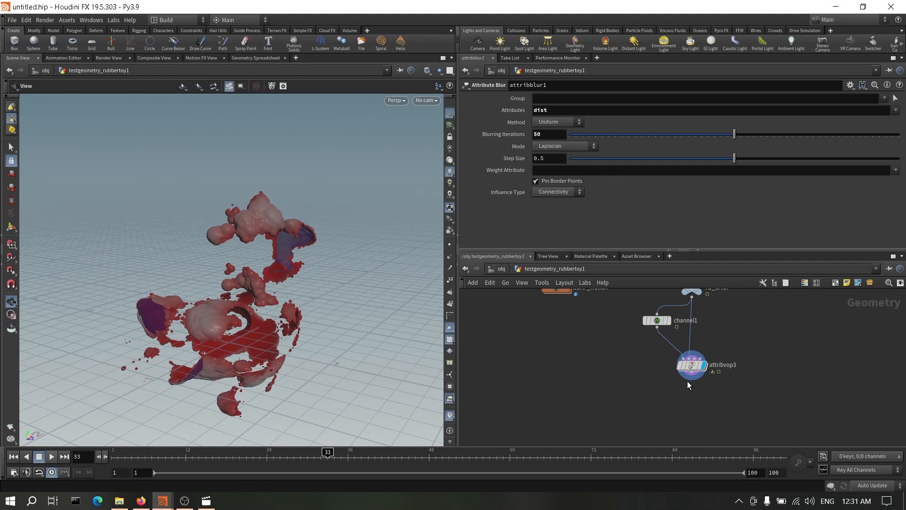
{"action": "key", "text": "Tab"}
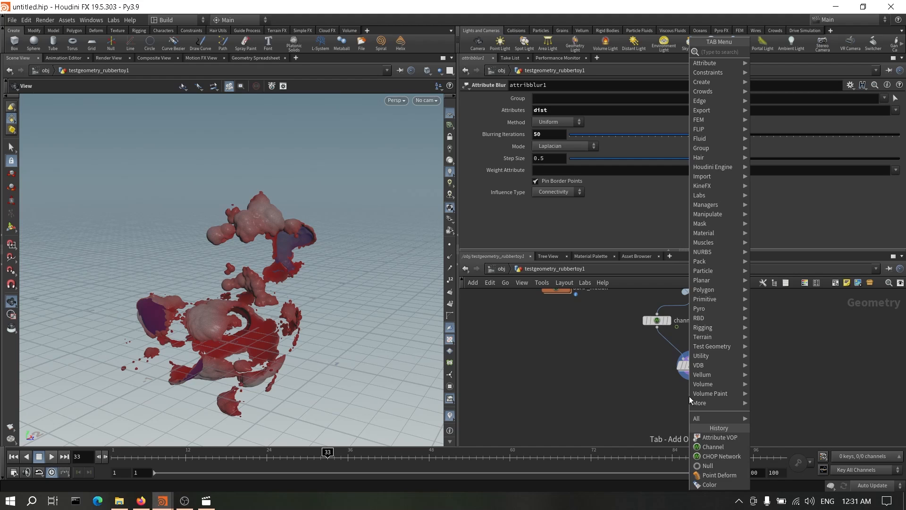
{"action": "type", "text": "null"}
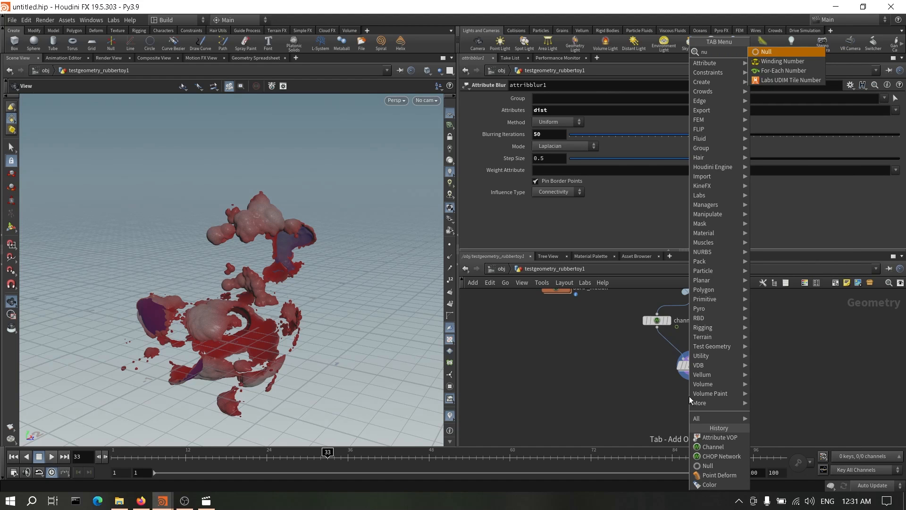
{"action": "key", "text": "Return"}
{"action": "left_click", "coordinate": [689, 397]}
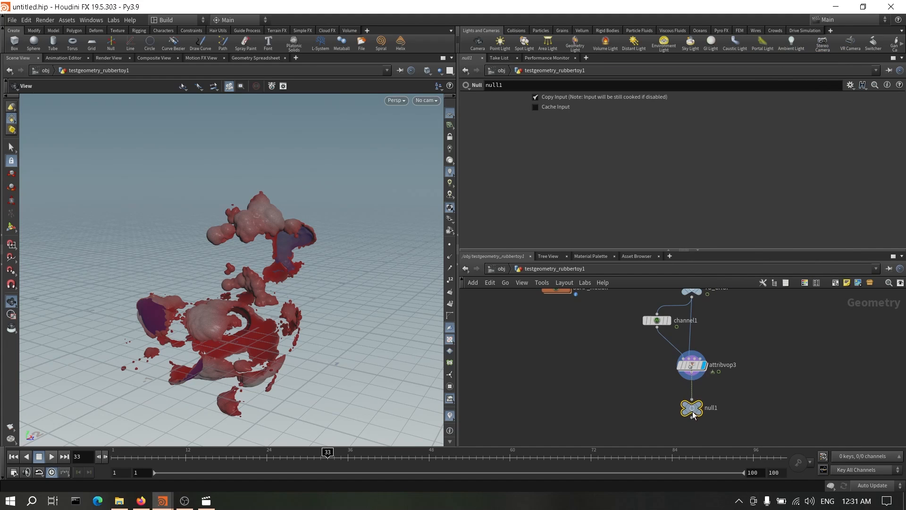
Step: Move the SOAP_Motion and channel1 nodes together, slightly away from the main node chain
{"action": "scroll", "coordinate": [736, 354], "scroll_direction": "down", "scroll_amount": 3}
{"action": "scroll", "coordinate": [724, 361], "scroll_direction": "up", "scroll_amount": 2}
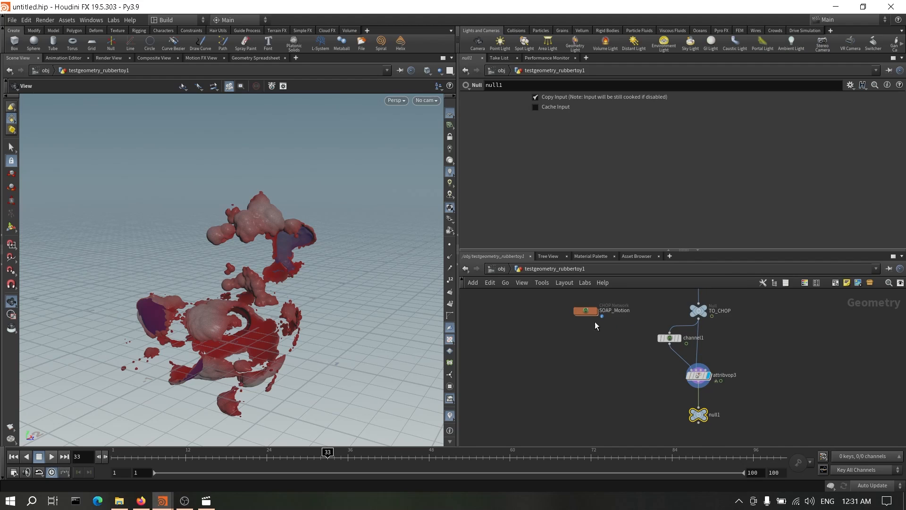
{"action": "left_click_drag", "start_coordinate": [583, 311], "coordinate": [655, 346]}
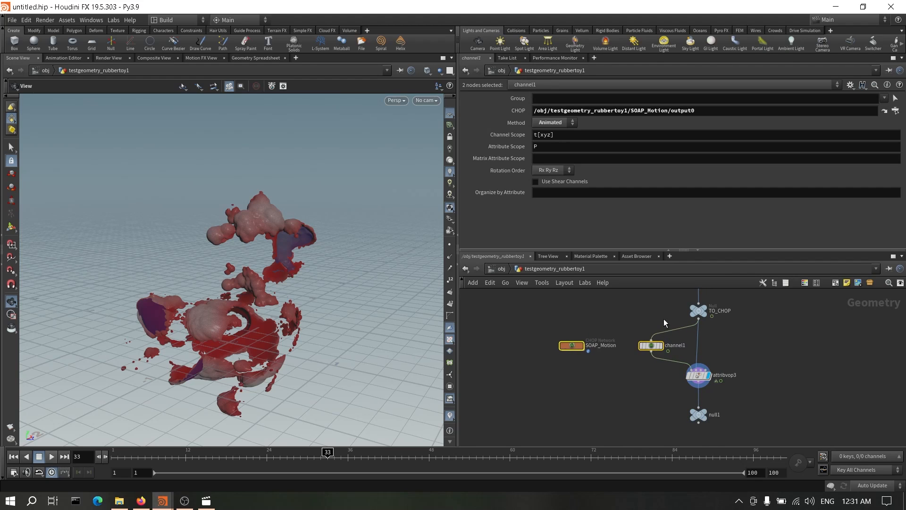
{"action": "left_click", "coordinate": [699, 310]}
Step: Rename the Null node below attribvop3 as OUT_Soap_Motion
{"action": "left_click_drag", "start_coordinate": [705, 417], "coordinate": [710, 417]}
{"action": "double_click", "coordinate": [718, 415]}
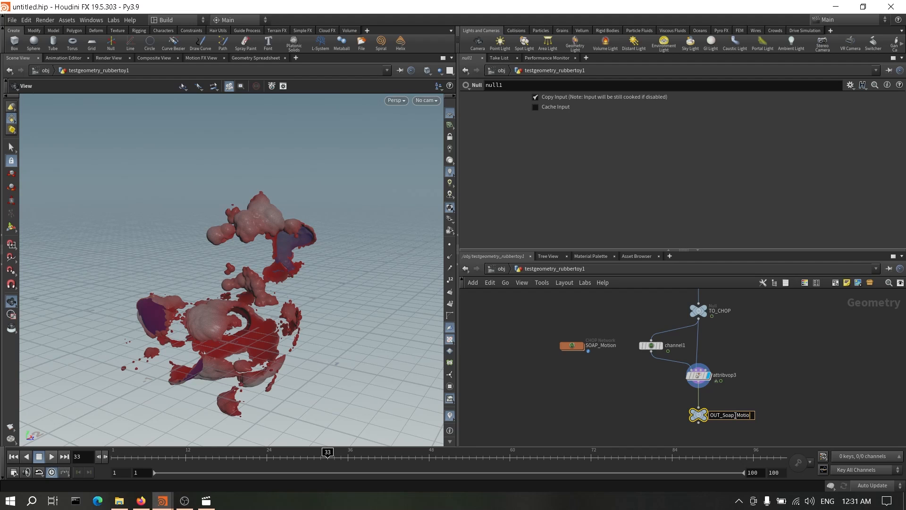
{"action": "key", "text": "Return"}
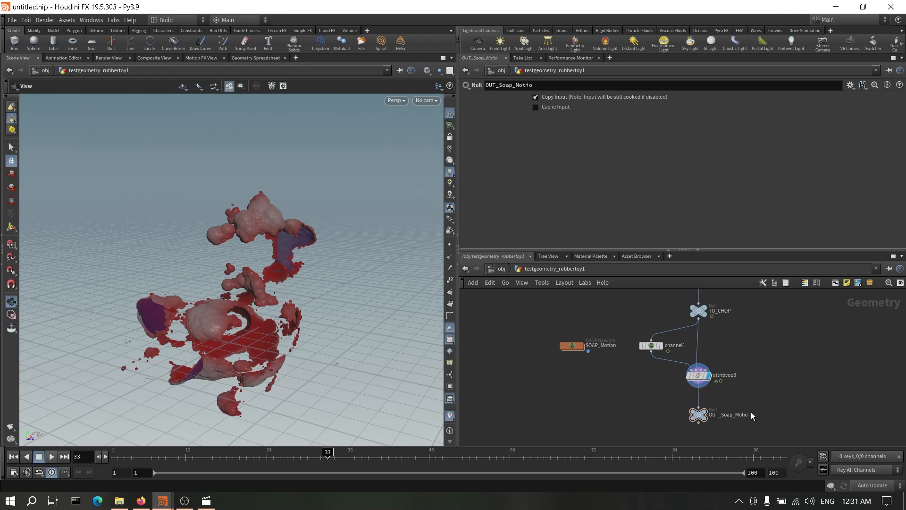
{"action": "double_click", "coordinate": [751, 413]}
{"action": "type", "text": "n"}
{"action": "key", "text": "Return"}
Step: Save the scene to the Desktop as Soap_v01.hip
{"action": "scroll", "coordinate": [783, 392], "scroll_direction": "down", "scroll_amount": 2}
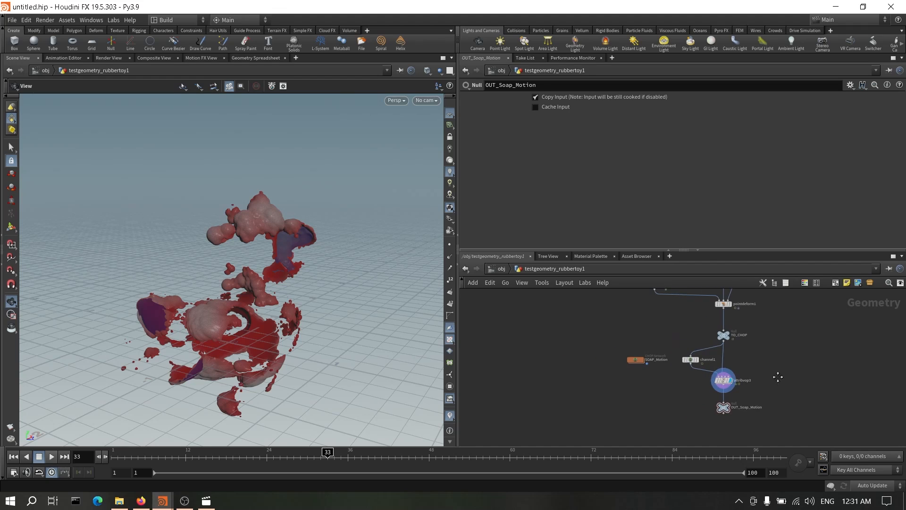
{"action": "scroll", "coordinate": [769, 360], "scroll_direction": "up", "scroll_amount": 3}
{"action": "middle_click_drag", "start_coordinate": [779, 378], "coordinate": [753, 341]}
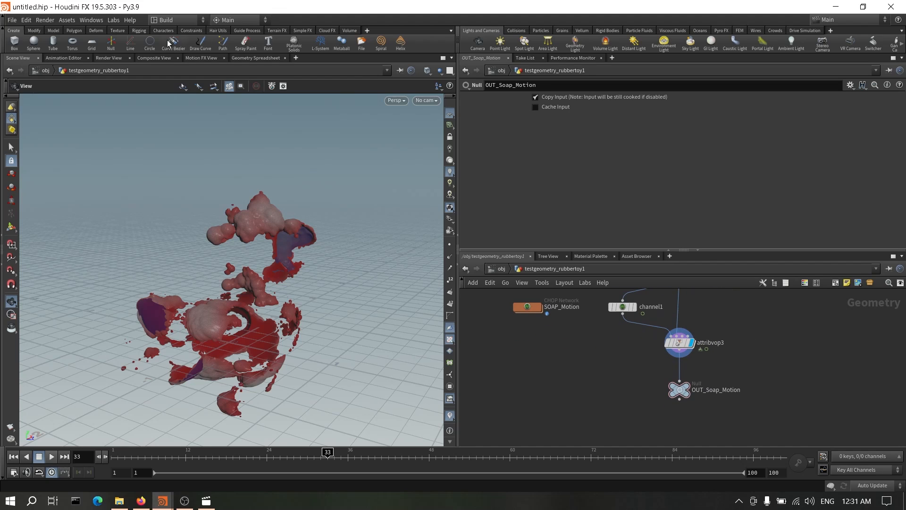
{"action": "left_click", "coordinate": [10, 19]}
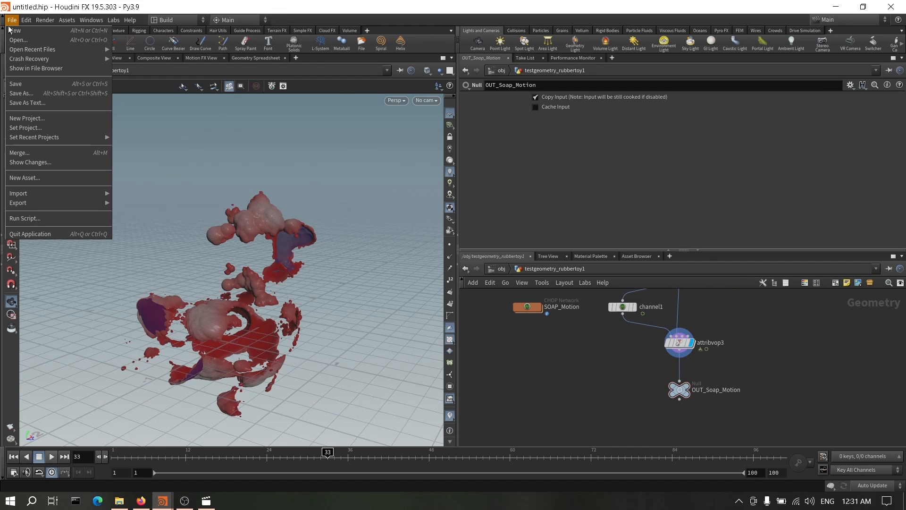
{"action": "left_click", "coordinate": [21, 84]}
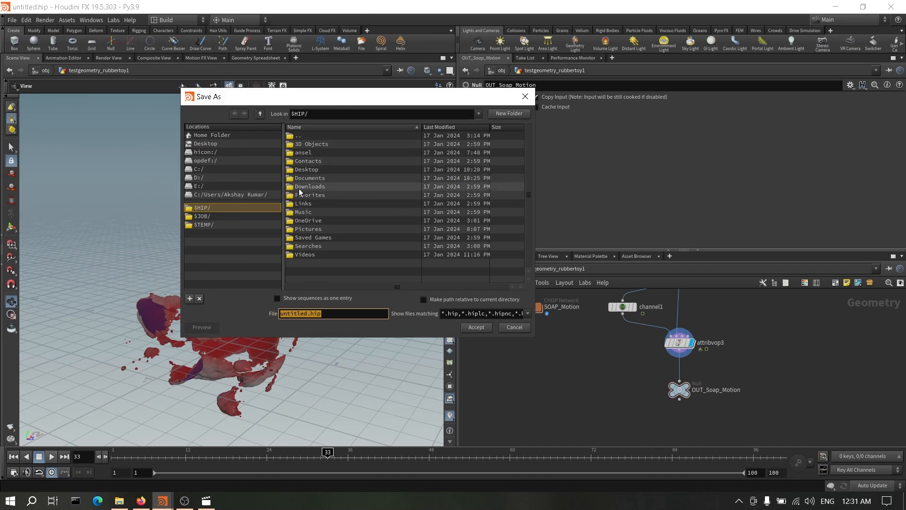
{"action": "left_click", "coordinate": [225, 143]}
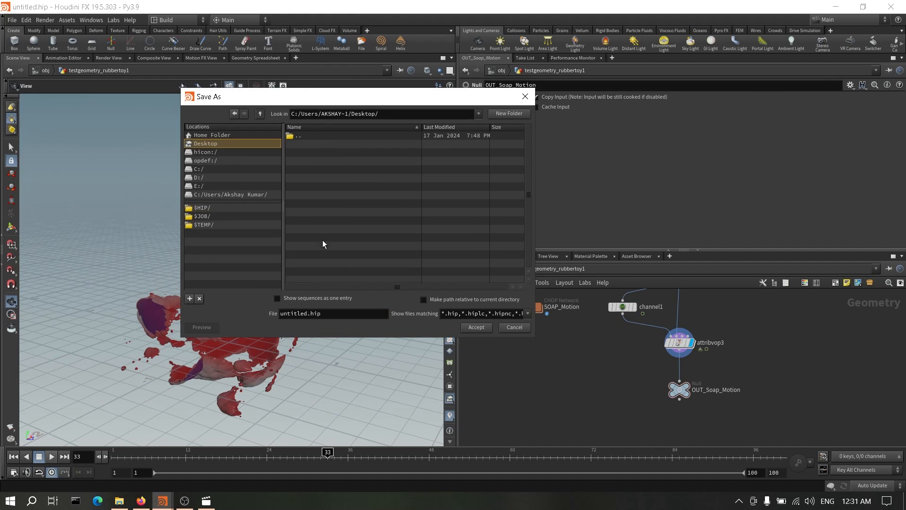
{"action": "double_click", "coordinate": [304, 314]}
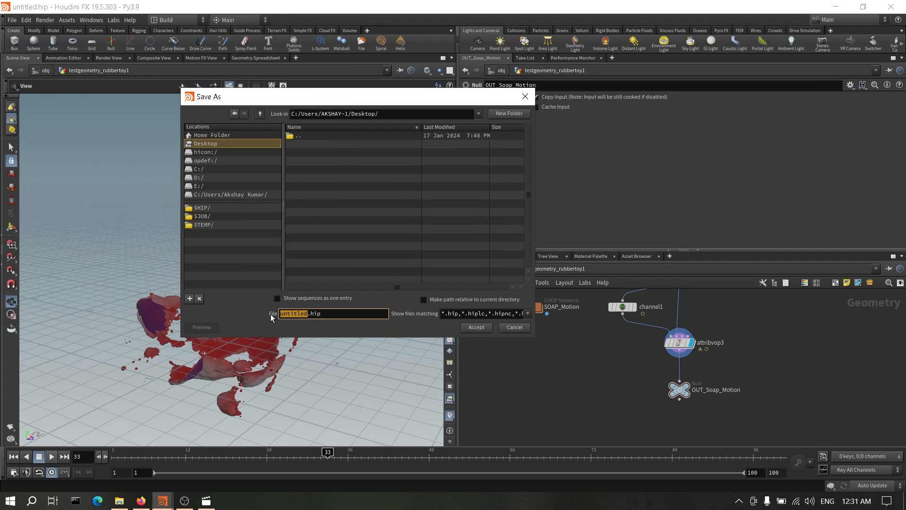
{"action": "type", "text": "Soap"}
{"action": "key", "text": "BackSpace"}
{"action": "type", "text": "ap_v011"}
{"action": "key", "text": "BackSpace"}
{"action": "key", "text": "Return"}
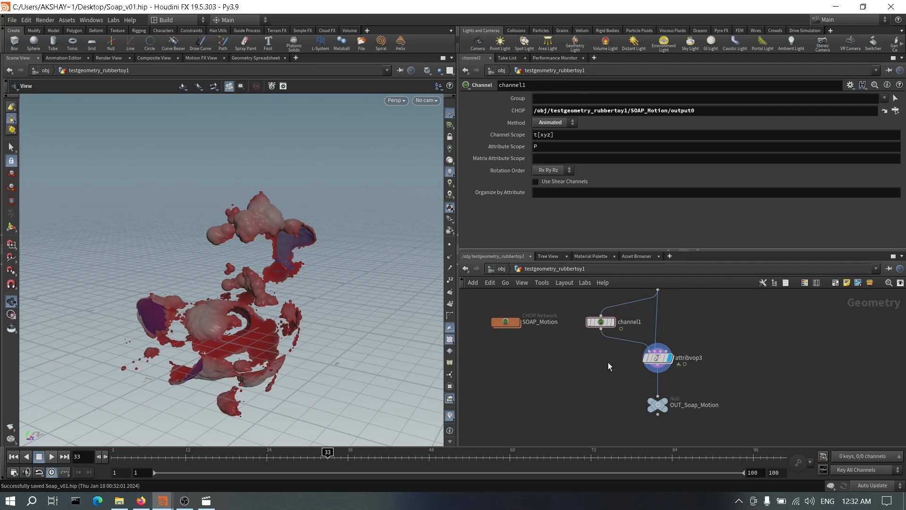
Step: Set the display flag on OUT_Soap_Motion and scrub the timeline to frame 89
{"action": "left_click", "coordinate": [659, 405]}
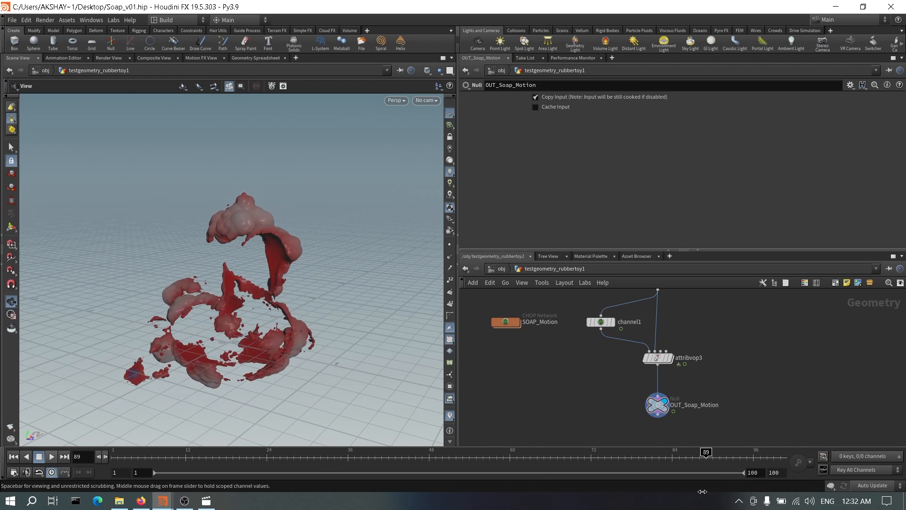
{"action": "scroll", "coordinate": [606, 405], "scroll_direction": "down", "scroll_amount": 2}
{"action": "middle_click_drag", "start_coordinate": [605, 401], "coordinate": [592, 361]}
{"action": "scroll", "coordinate": [632, 406], "scroll_direction": "up", "scroll_amount": 2}
{"action": "key", "text": "Tab"}
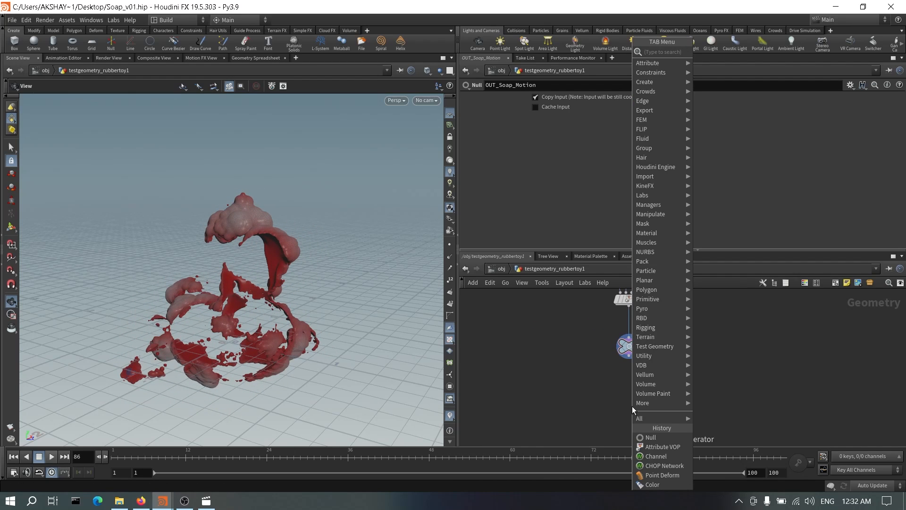
{"action": "type", "text": "filec"}
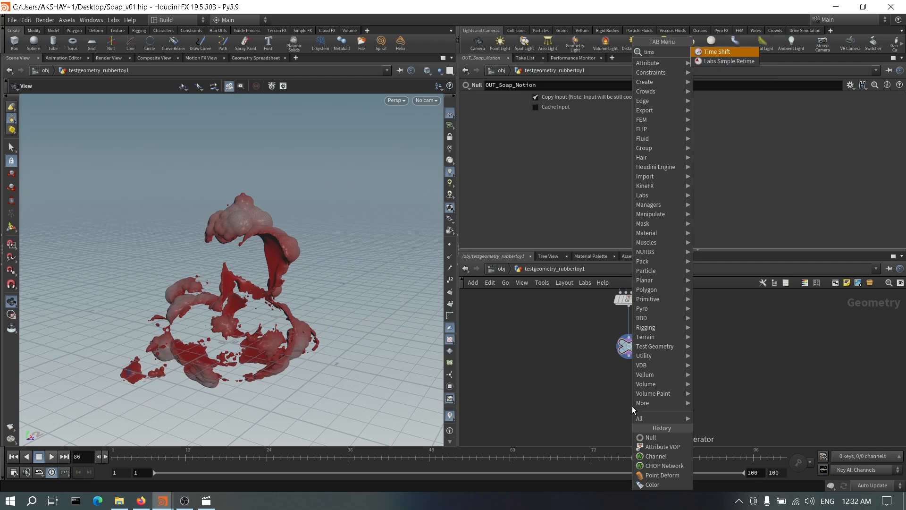
{"action": "key", "text": "Return"}
Step: Create a reference copy of the master_itme_shift Time Shift node
{"action": "scroll", "coordinate": [578, 370], "scroll_direction": "down", "scroll_amount": 4}
{"action": "middle_click_drag", "start_coordinate": [677, 328], "coordinate": [670, 416]}
{"action": "middle_click_drag", "start_coordinate": [647, 344], "coordinate": [691, 361]}
{"action": "scroll", "coordinate": [642, 366], "scroll_direction": "up", "scroll_amount": 4}
{"action": "left_click", "coordinate": [590, 381]}
{"action": "left_click_drag", "start_coordinate": [568, 313], "coordinate": [630, 373], "text": "alt"}
{"action": "middle_click_drag", "start_coordinate": [658, 402], "coordinate": [641, 336]}
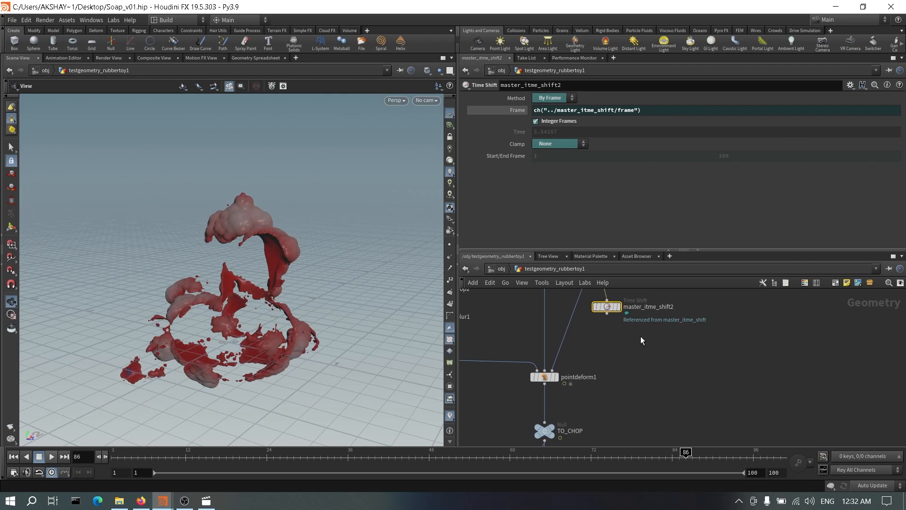
Step: Move the copied time shift node down the network and connect it below the OUT_Soap_Motion null
{"action": "left_click_drag", "start_coordinate": [611, 312], "coordinate": [636, 403]}
{"action": "middle_click_drag", "start_coordinate": [733, 408], "coordinate": [740, 336]}
{"action": "left_click_drag", "start_coordinate": [645, 328], "coordinate": [629, 412]}
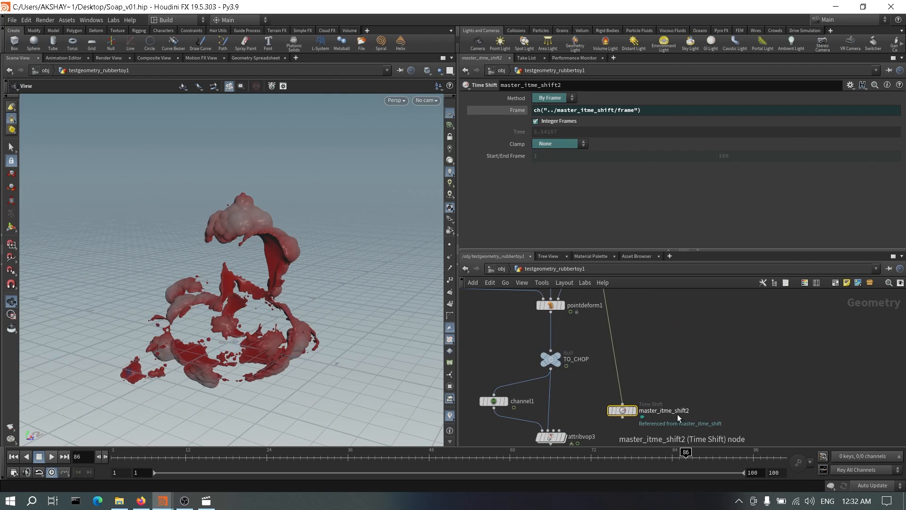
{"action": "middle_click_drag", "start_coordinate": [678, 414], "coordinate": [724, 322]}
{"action": "left_click_drag", "start_coordinate": [669, 318], "coordinate": [583, 421]}
{"action": "middle_click_drag", "start_coordinate": [660, 401], "coordinate": [699, 358]}
{"action": "left_click_drag", "start_coordinate": [623, 385], "coordinate": [636, 393]}
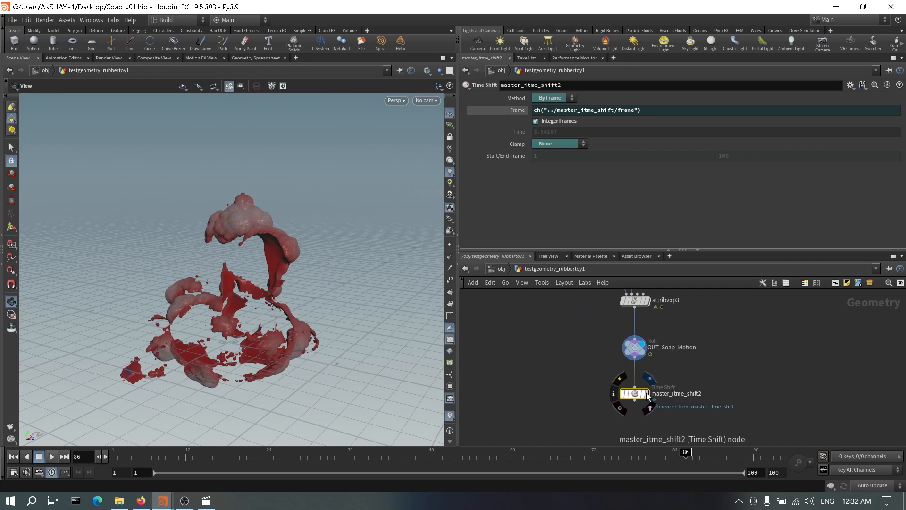
Step: Display the copied time shift node and scrub the timeline from the start to frame 29 to check it
{"action": "left_click", "coordinate": [647, 393]}
{"action": "left_click", "coordinate": [15, 457]}
{"action": "left_click_drag", "start_coordinate": [170, 453], "coordinate": [301, 454]}
Step: Add a Points from Volume node below master_itme_shift2, display it and check its geometry information
{"action": "middle_click_drag", "start_coordinate": [687, 398], "coordinate": [687, 370]}
{"action": "key", "text": "Tab"}
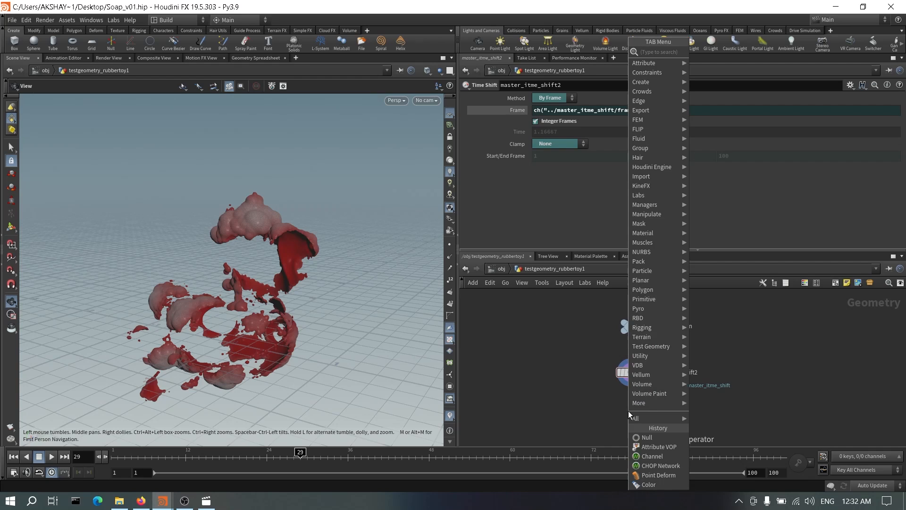
{"action": "mouse_move", "coordinate": [640, 409]}
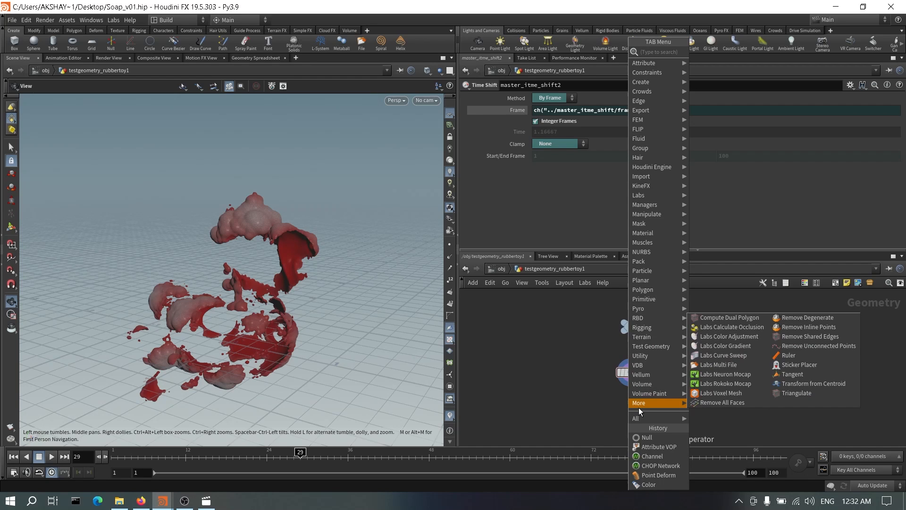
{"action": "type", "text": "po"}
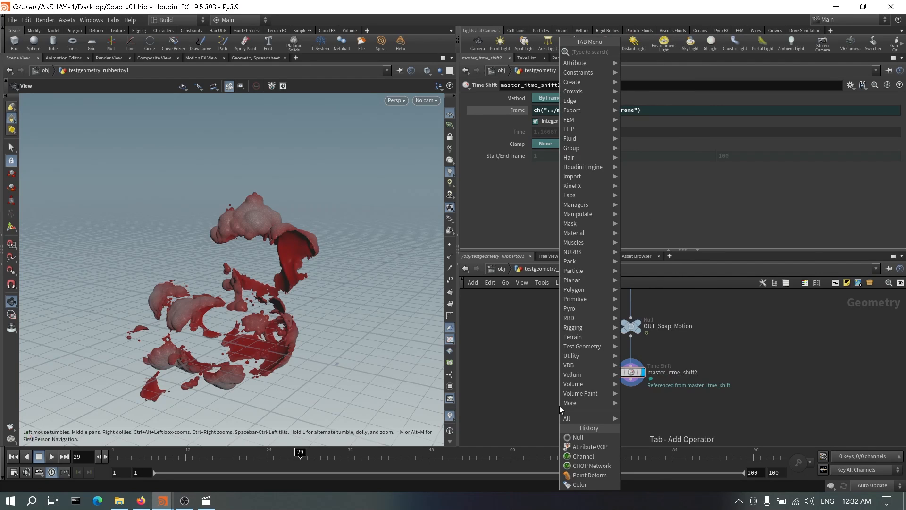
{"action": "type", "text": " fr"}
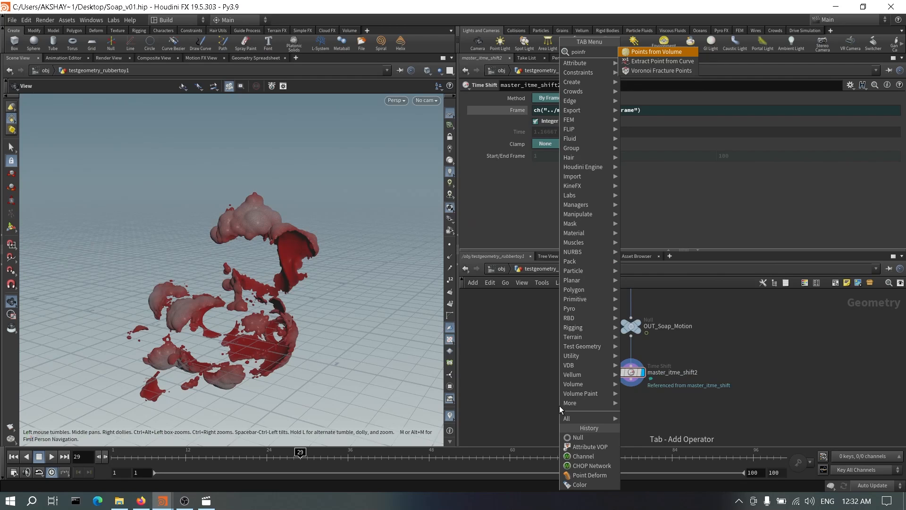
{"action": "key", "text": "Return"}
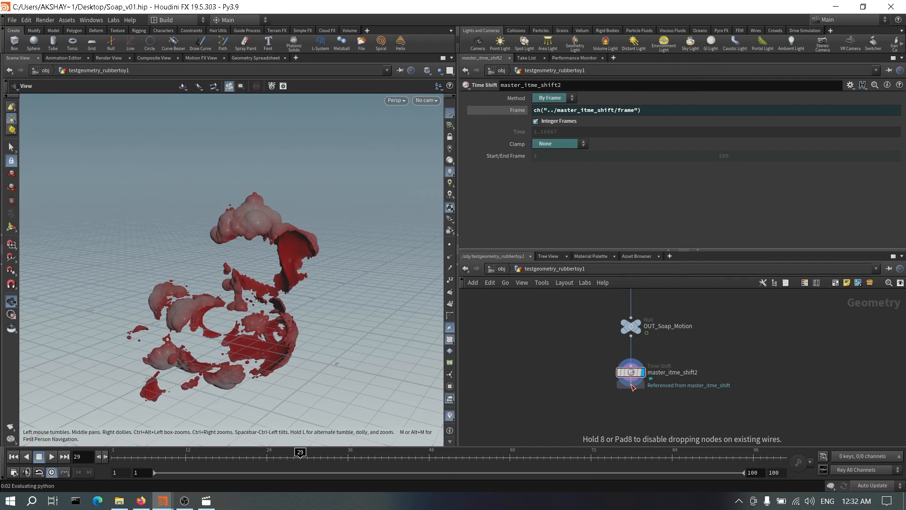
{"action": "left_click", "coordinate": [637, 401]}
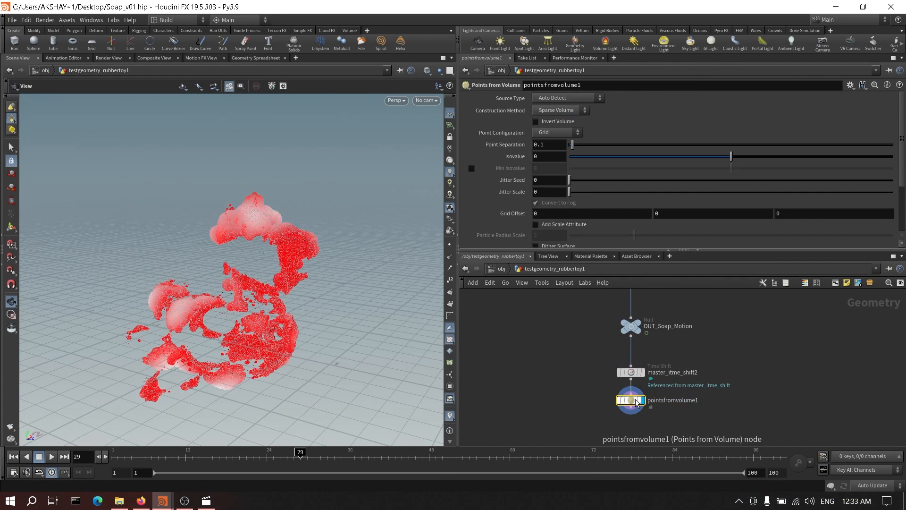
{"action": "middle_click", "coordinate": [636, 402]}
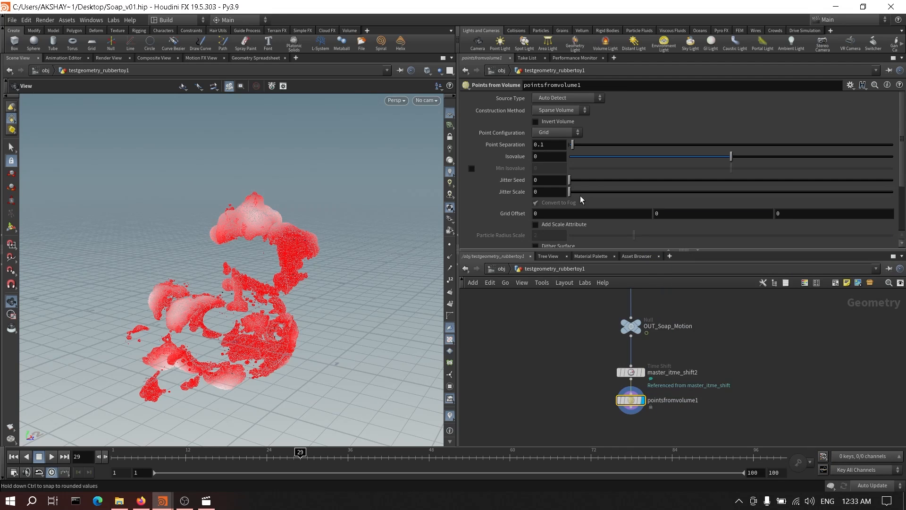
Step: Try Point Separation values of 0.01 and 0.005 on the Points from Volume node, checking its geometry information after each
{"action": "left_click", "coordinate": [541, 145]}
{"action": "type", "text": "0.01"}
{"action": "key", "text": "Return"}
{"action": "middle_click", "coordinate": [632, 400]}
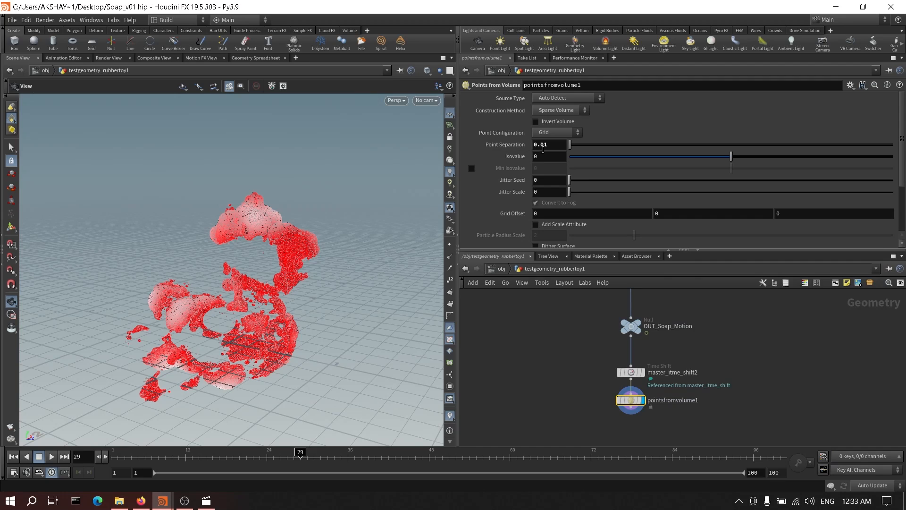
{"action": "left_click_drag", "start_coordinate": [542, 149], "coordinate": [557, 150]}
{"action": "type", "text": "05"}
{"action": "key", "text": "Return"}
{"action": "middle_click", "coordinate": [631, 401]}
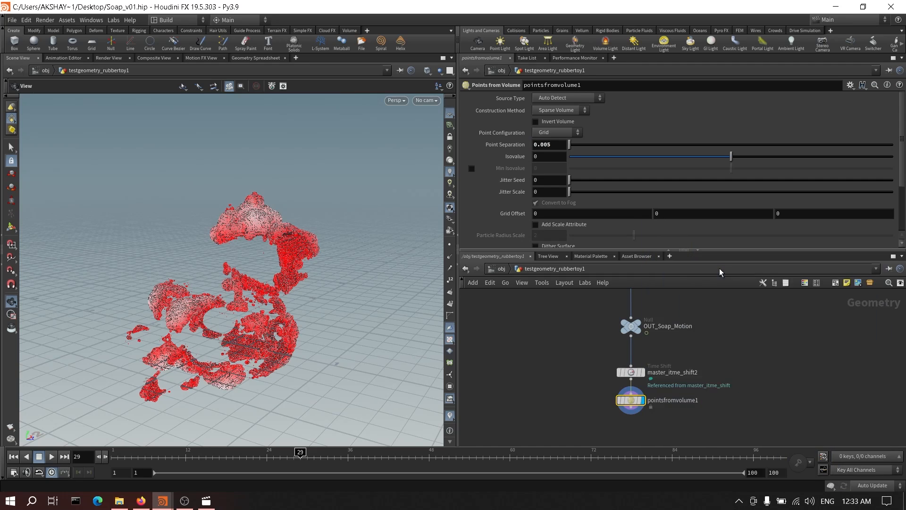
Step: Set the Points from Volume node's Point Separation to 0.004 and check its geometry information
{"action": "left_click", "coordinate": [553, 145]}
{"action": "type", "text": "4"}
{"action": "key", "text": "Return"}
{"action": "middle_click", "coordinate": [636, 402]}
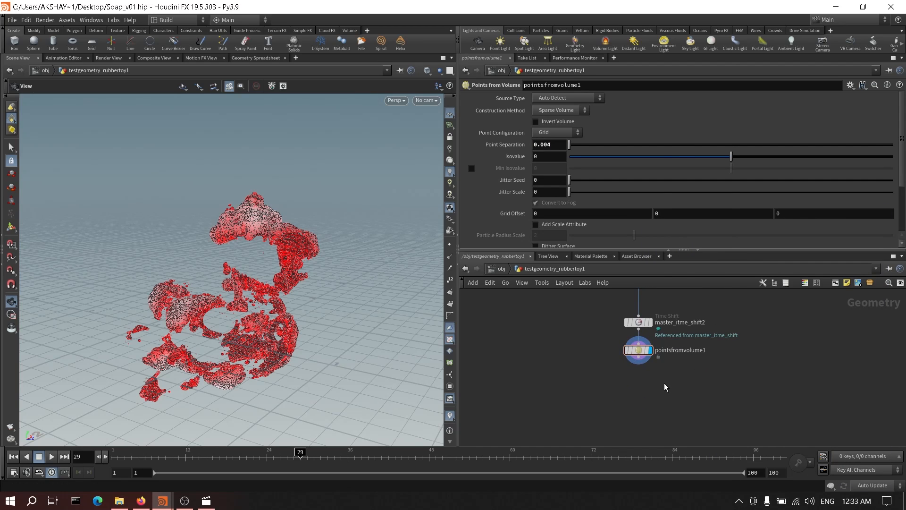
Step: Add a Particle Fluid Surface node connected below the Points from Volume node
{"action": "key", "text": "Tab"}
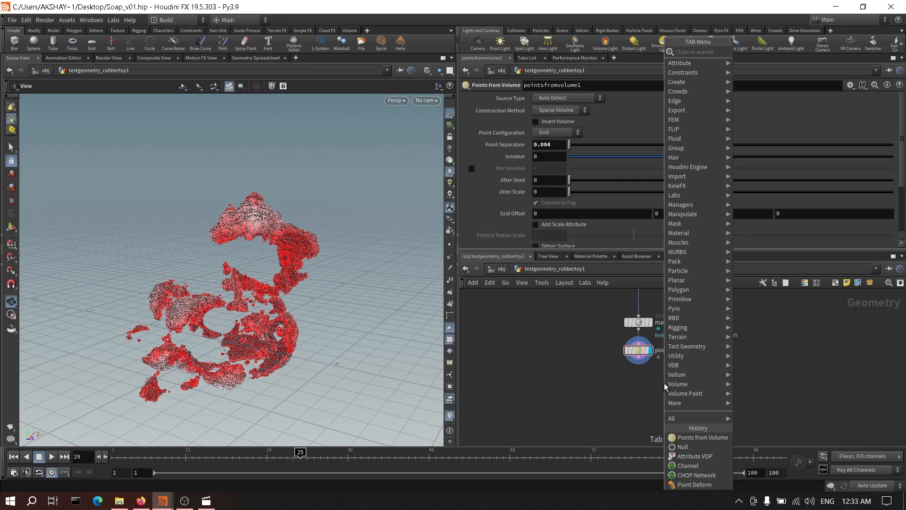
{"action": "type", "text": "p"}
{"action": "key", "text": "BackSpace"}
{"action": "type", "text": "f"}
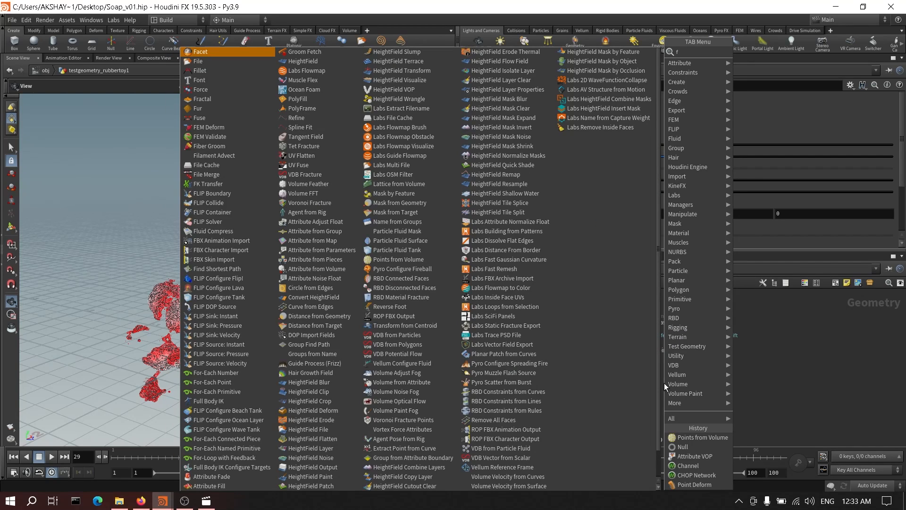
{"action": "type", "text": "u"}
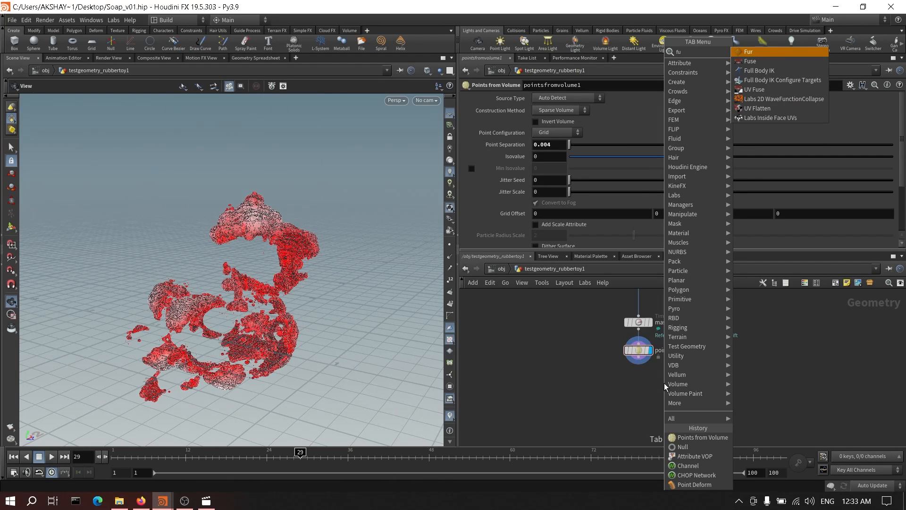
{"action": "key", "text": "BackSpace"}
{"action": "type", "text": "lui"}
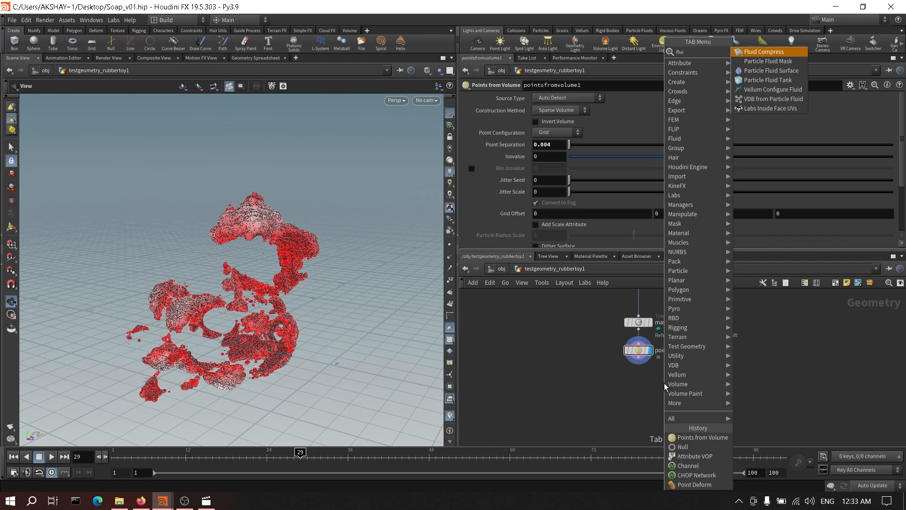
{"action": "key", "text": "Return"}
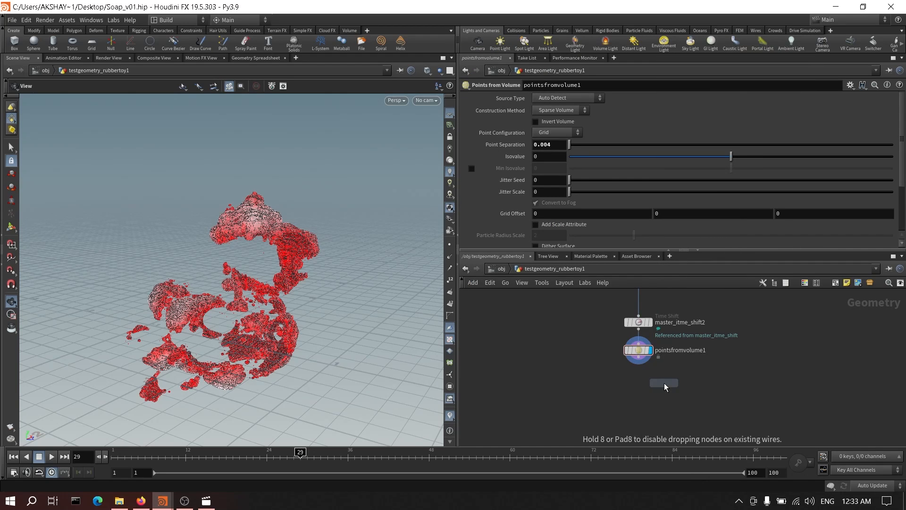
{"action": "left_click", "coordinate": [653, 377]}
Step: Link the fluid surface's Particle Separation to the Points from Volume node's Point Separation by reference, and display the surface
{"action": "left_click", "coordinate": [675, 350]}
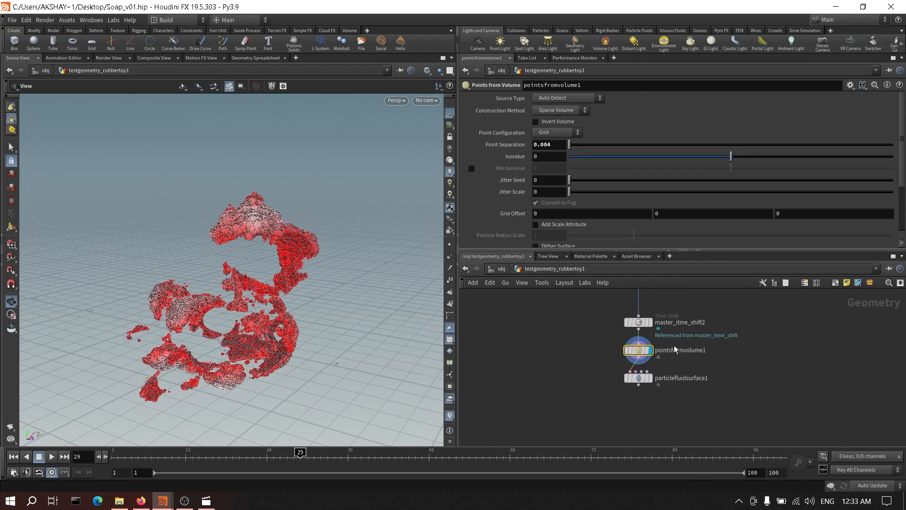
{"action": "right_click", "coordinate": [559, 144]}
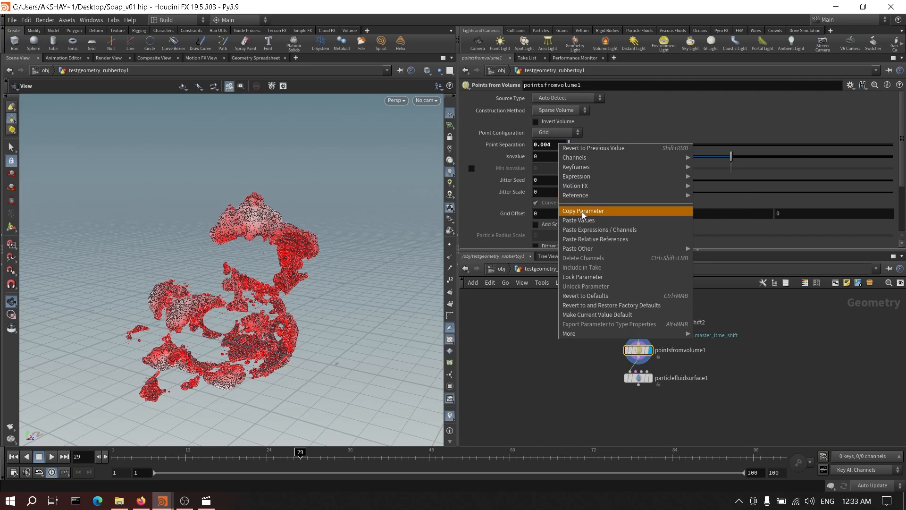
{"action": "left_click", "coordinate": [583, 211]}
{"action": "left_click", "coordinate": [637, 379]}
{"action": "right_click", "coordinate": [554, 121]}
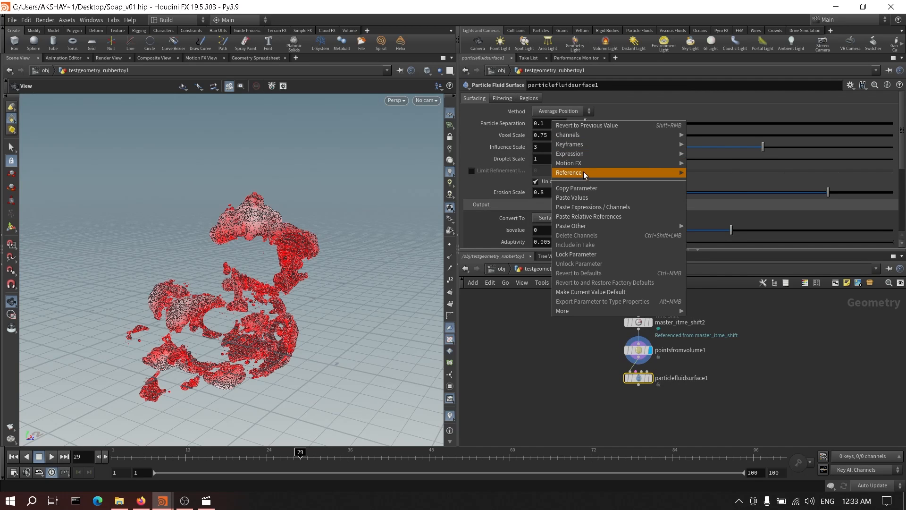
{"action": "left_click", "coordinate": [595, 209]}
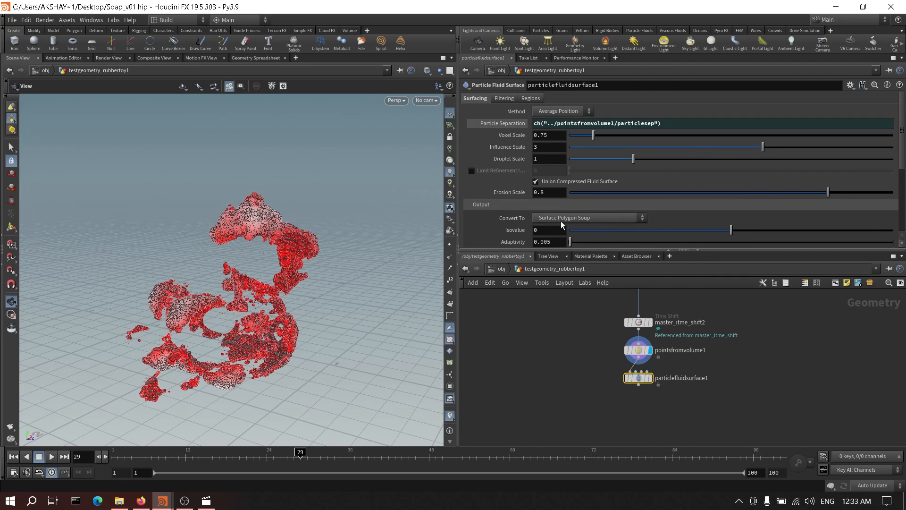
{"action": "left_click", "coordinate": [506, 123]}
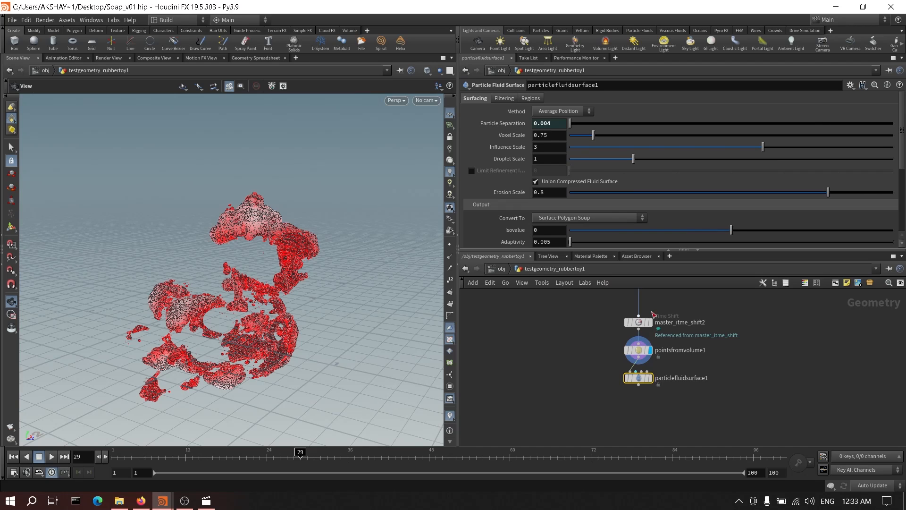
{"action": "left_click", "coordinate": [635, 376]}
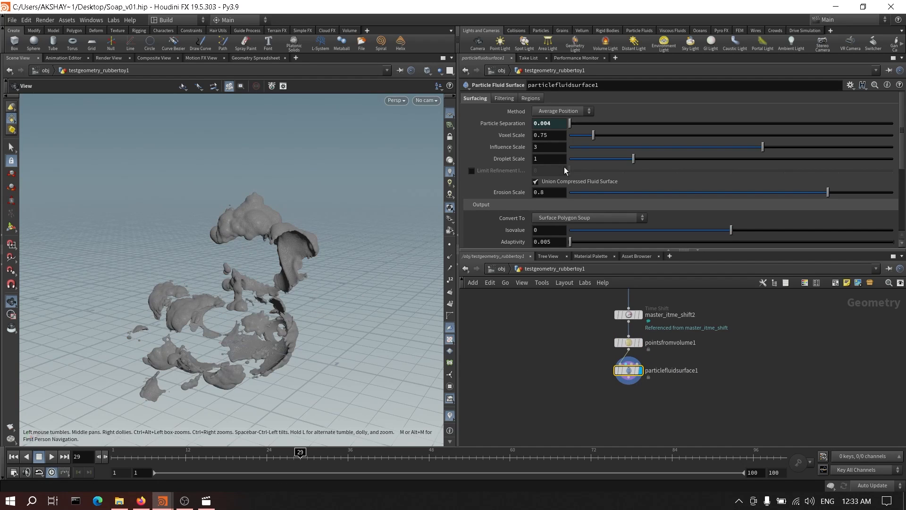
Step: Set the fluid surface's Influence Scale to 2 and turn off Transfer Attributes
{"action": "double_click", "coordinate": [556, 147]}
{"action": "type", "text": "2"}
{"action": "key", "text": "Return"}
{"action": "scroll", "coordinate": [510, 214], "scroll_direction": "down", "scroll_amount": 5}
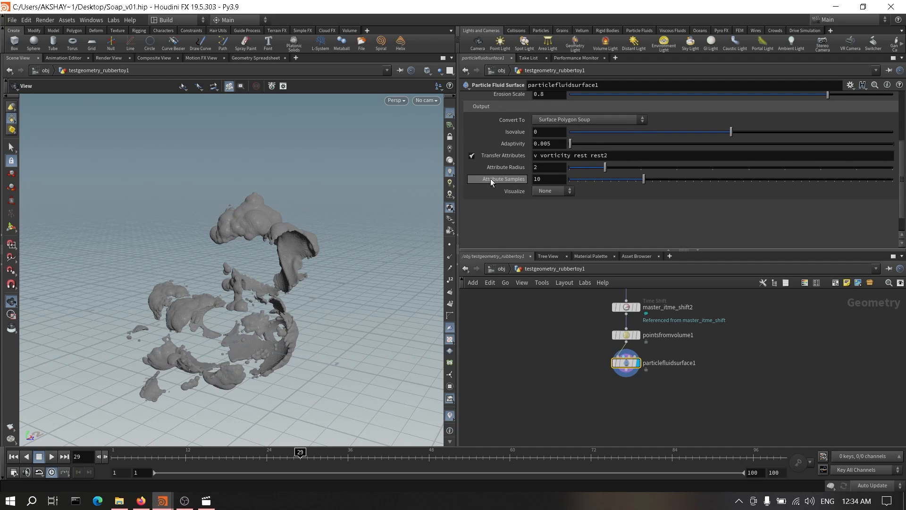
{"action": "left_click", "coordinate": [472, 157]}
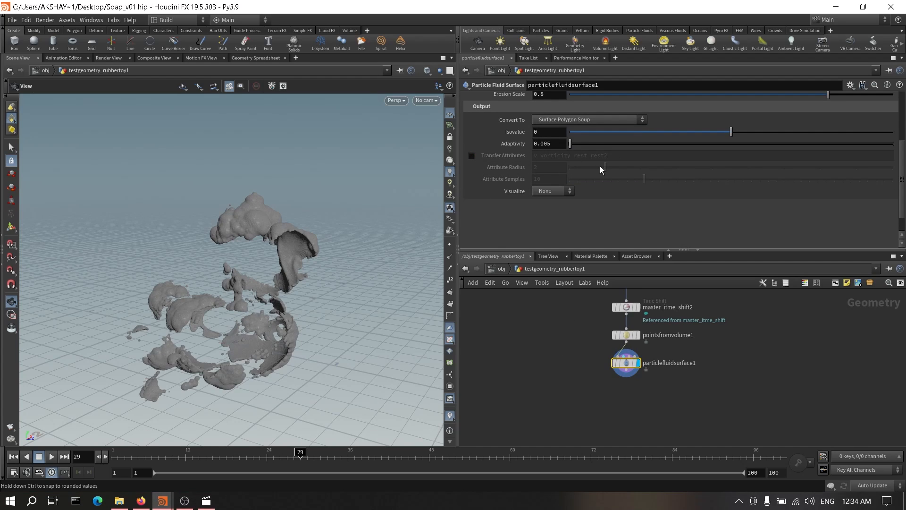
Step: Change the viewport's shading and examine the rebuilt soap surface up close and from several angles
{"action": "left_click_drag", "start_coordinate": [283, 284], "coordinate": [259, 293]}
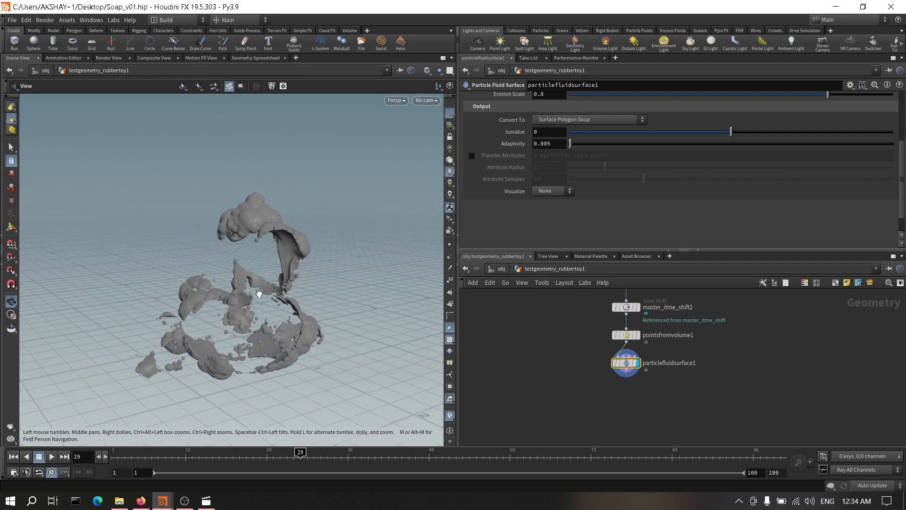
{"action": "right_click_drag", "start_coordinate": [285, 221], "coordinate": [247, 227]}
{"action": "left_click_drag", "start_coordinate": [246, 226], "coordinate": [216, 212]}
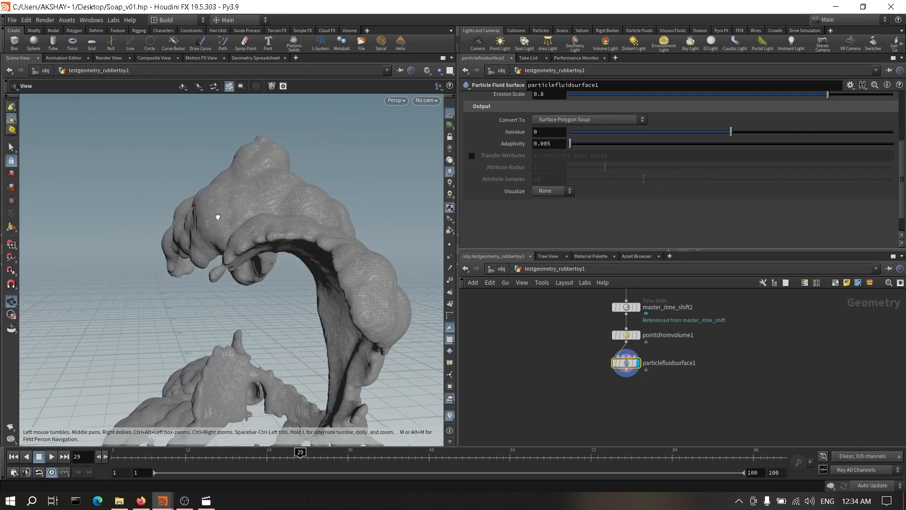
{"action": "left_click", "coordinate": [427, 73]}
{"action": "left_click", "coordinate": [451, 177]}
{"action": "right_click_drag", "start_coordinate": [261, 286], "coordinate": [295, 295]}
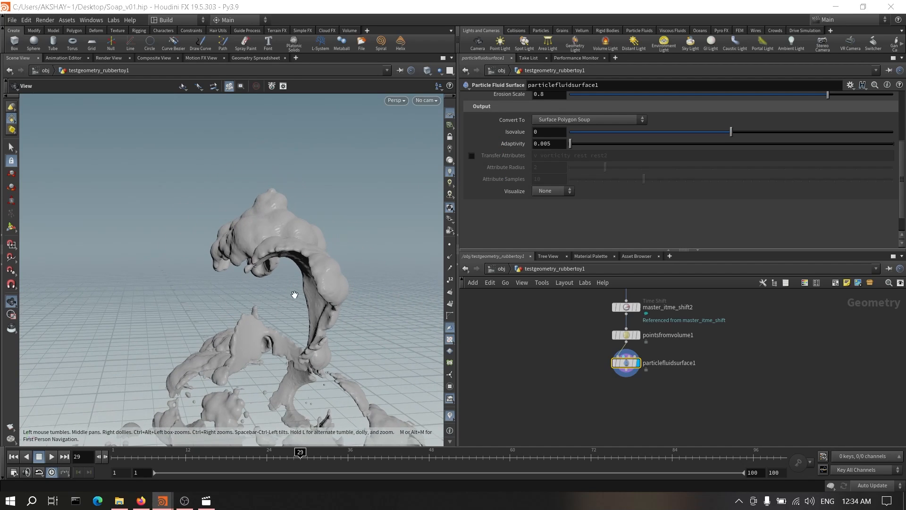
{"action": "middle_click_drag", "start_coordinate": [294, 303], "coordinate": [277, 202]}
{"action": "left_click_drag", "start_coordinate": [299, 317], "coordinate": [286, 278]}
{"action": "right_click_drag", "start_coordinate": [286, 278], "coordinate": [264, 293]}
Step: Switch to the Soap_Bubbles_v0009.hip Houdini session and examine the node chain from pointsfromvolume1 to Soap_Geo_Cache
{"action": "left_click", "coordinate": [168, 505]}
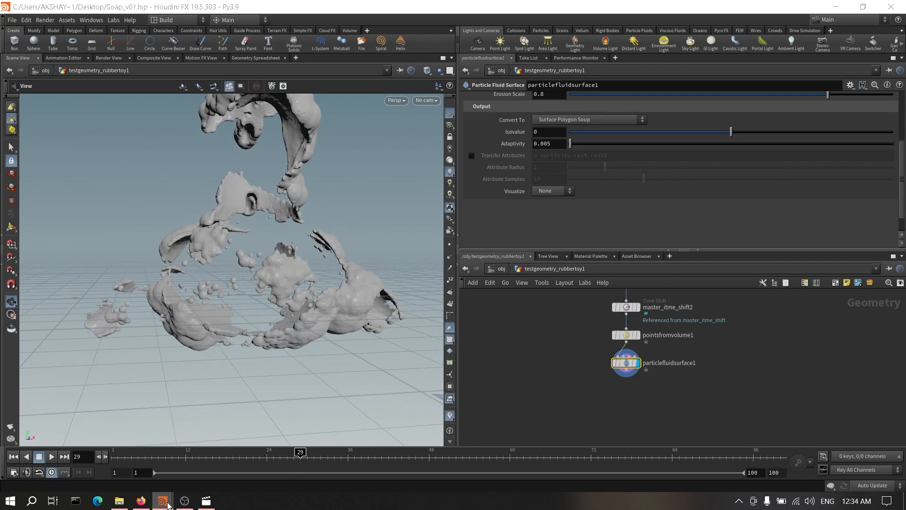
{"action": "left_click", "coordinate": [94, 453]}
{"action": "scroll", "coordinate": [672, 321], "scroll_direction": "down", "scroll_amount": 5}
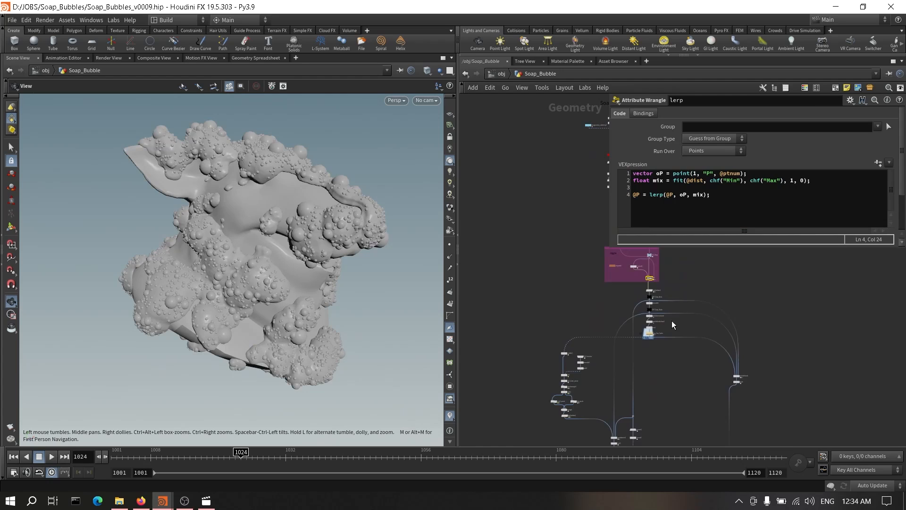
{"action": "scroll", "coordinate": [665, 322], "scroll_direction": "up", "scroll_amount": 5}
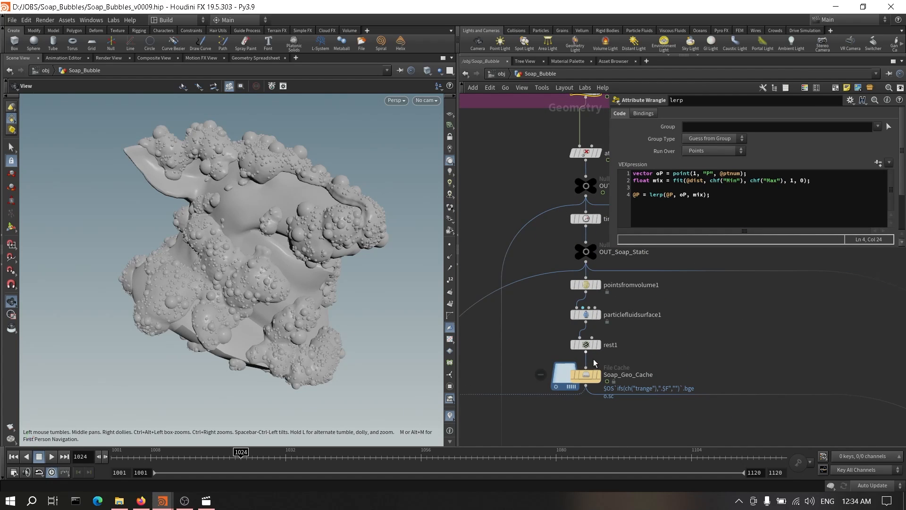
{"action": "mouse_move", "coordinate": [167, 503]}
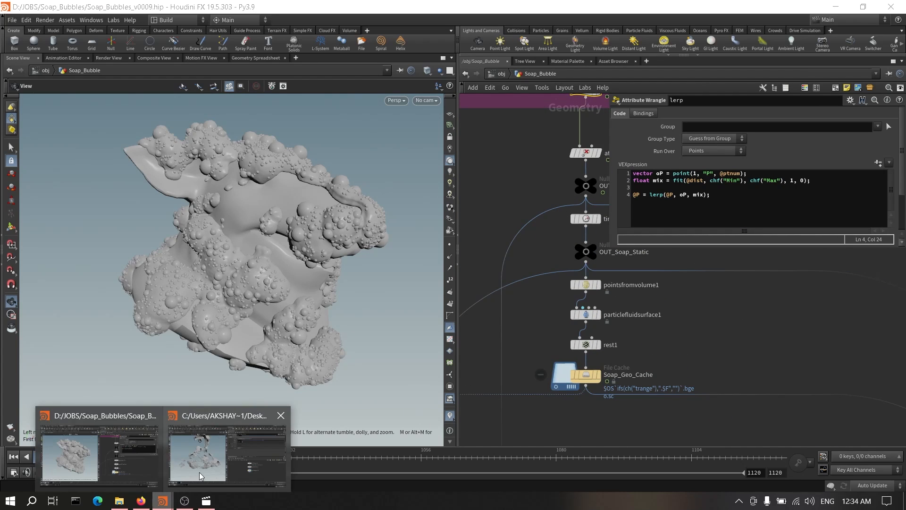
Step: Switch back to the Soap_v01.hip Houdini session, select the particle fluid surface node and examine its soap mesh up close
{"action": "left_click", "coordinate": [204, 472]}
{"action": "left_click", "coordinate": [665, 351]}
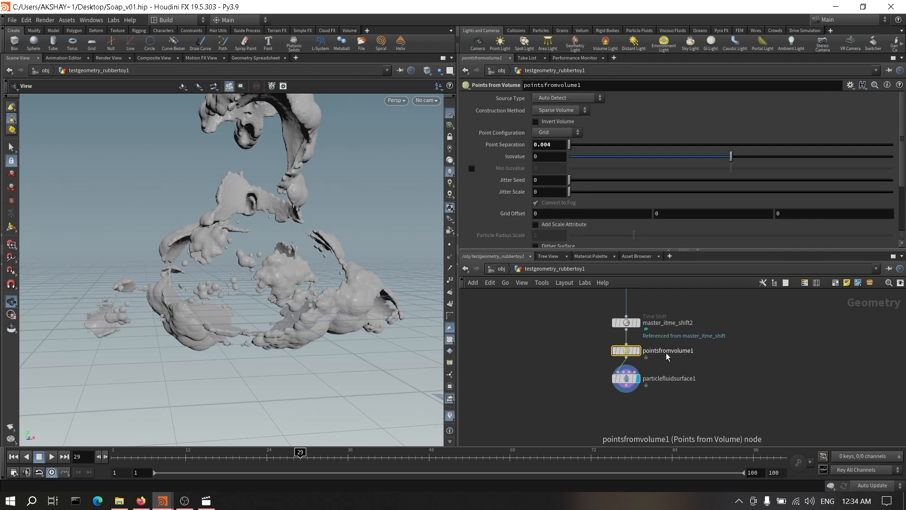
{"action": "left_click_drag", "start_coordinate": [587, 367], "coordinate": [654, 397]}
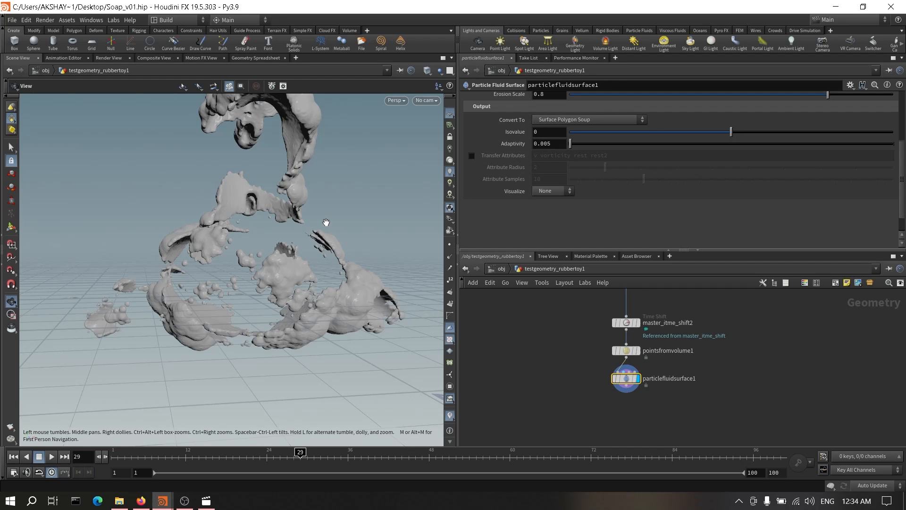
{"action": "middle_click_drag", "start_coordinate": [325, 226], "coordinate": [326, 324]}
{"action": "right_click_drag", "start_coordinate": [273, 152], "coordinate": [272, 165]}
{"action": "left_click_drag", "start_coordinate": [273, 166], "coordinate": [183, 187]}
{"action": "scroll", "coordinate": [732, 388], "scroll_direction": "up", "scroll_amount": 2}
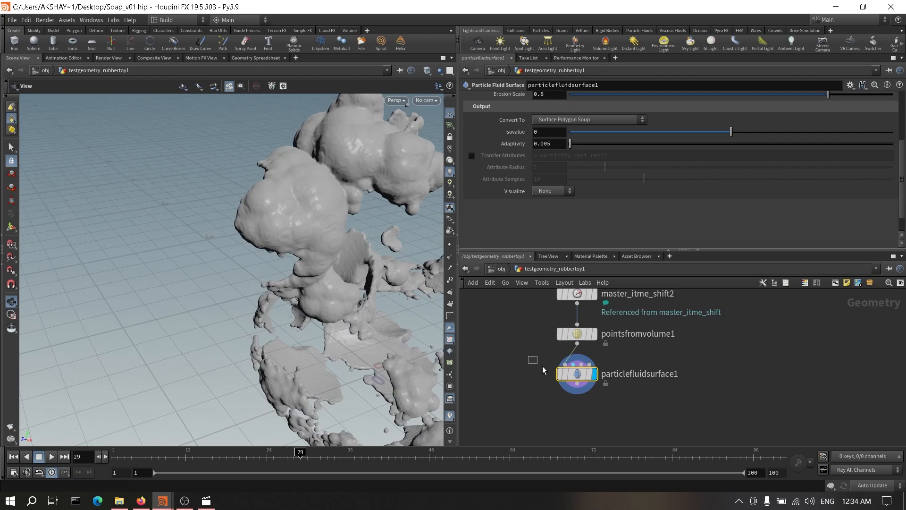
Step: Try Droplet Scale values of 0.6 and 1.2 on the particle fluid surface and compare the soap mesh
{"action": "scroll", "coordinate": [619, 171], "scroll_direction": "up", "scroll_amount": 4}
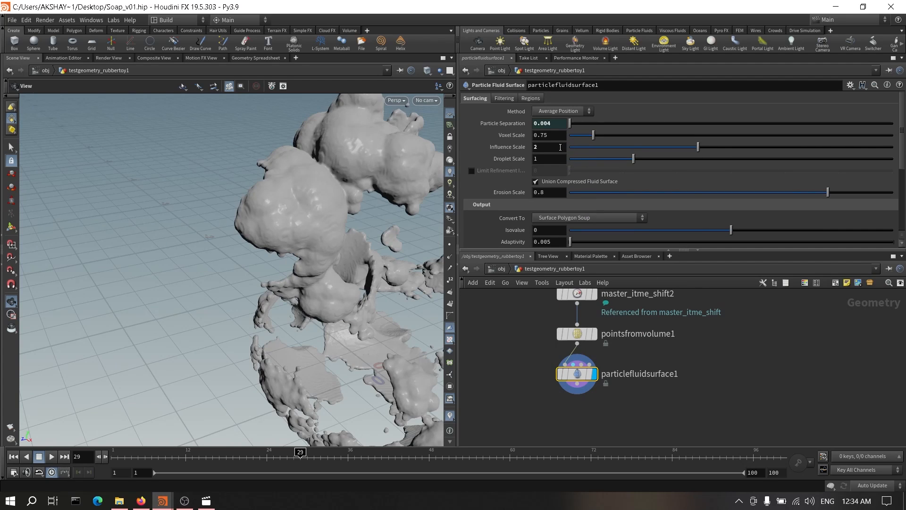
{"action": "left_click", "coordinate": [560, 147]}
{"action": "key", "text": "Tab"}
{"action": "type", "text": "0.6"}
{"action": "key", "text": "Return"}
{"action": "left_click_drag", "start_coordinate": [373, 206], "coordinate": [307, 203]}
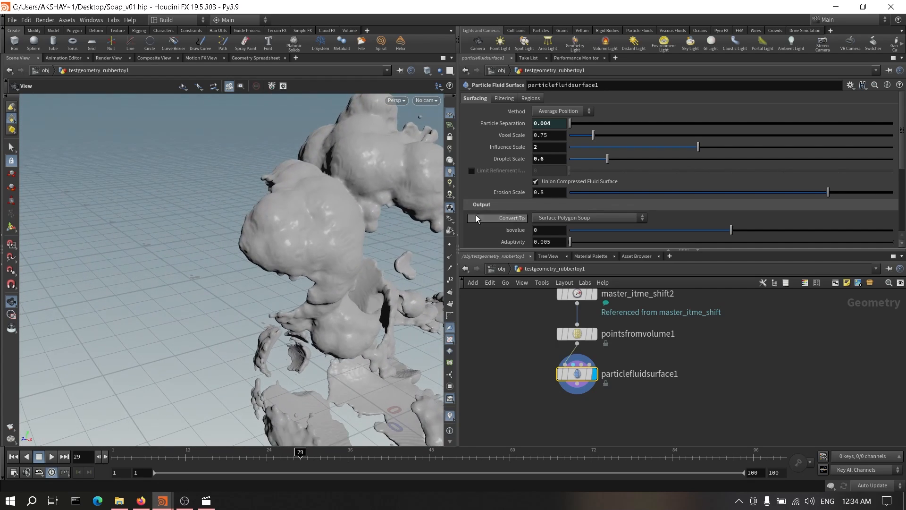
{"action": "double_click", "coordinate": [553, 160]}
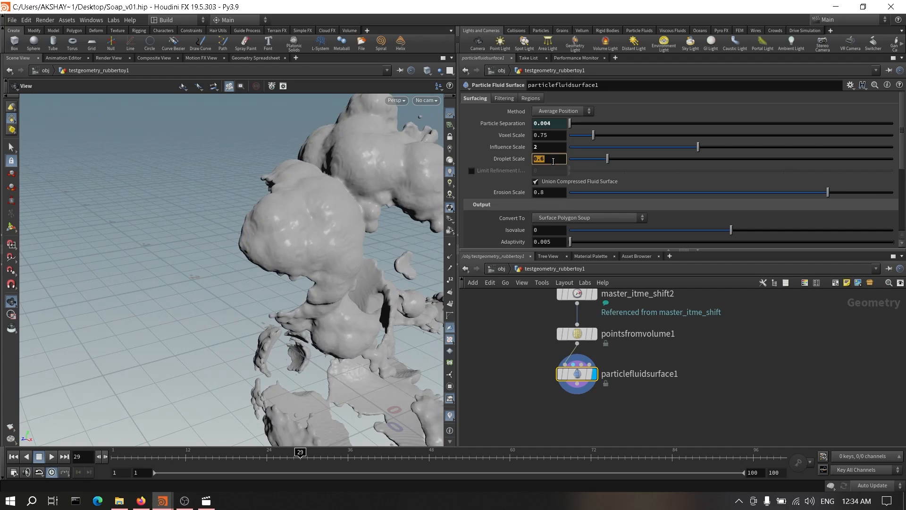
{"action": "key", "text": "Return"}
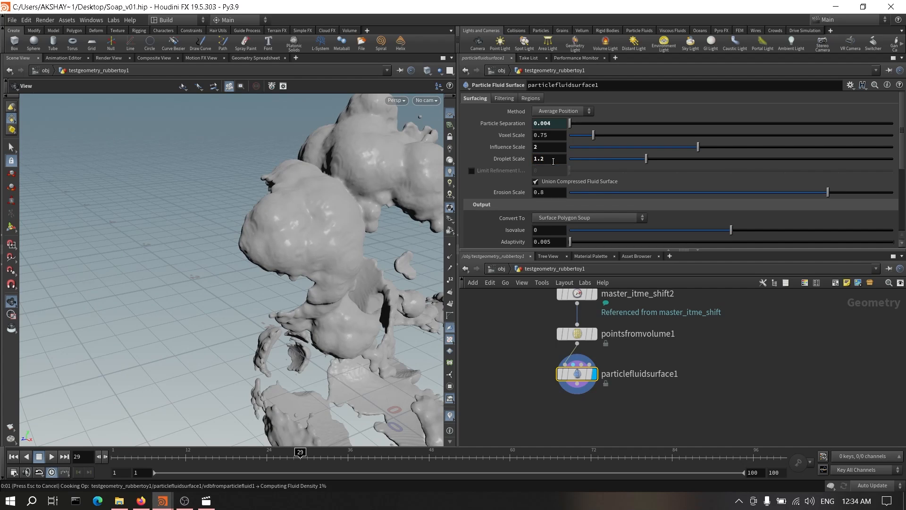
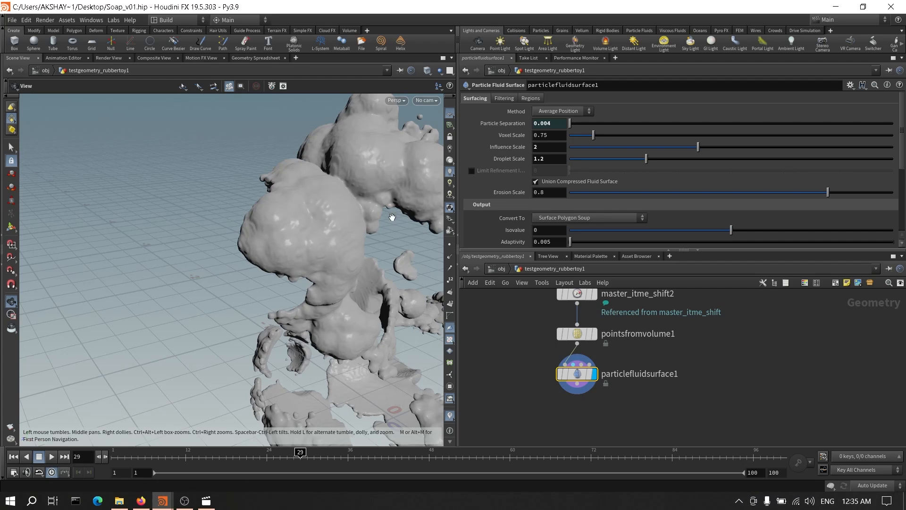
{"action": "left_click_drag", "start_coordinate": [392, 220], "coordinate": [350, 201]}
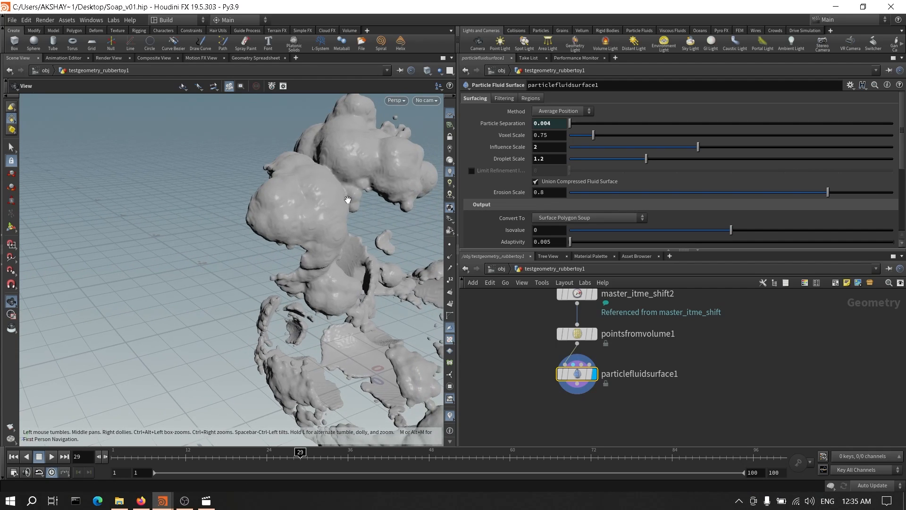
Step: Set the particle fluid surface's Influence Scale to 2.6 and review the smoothed mesh
{"action": "left_click", "coordinate": [547, 148]}
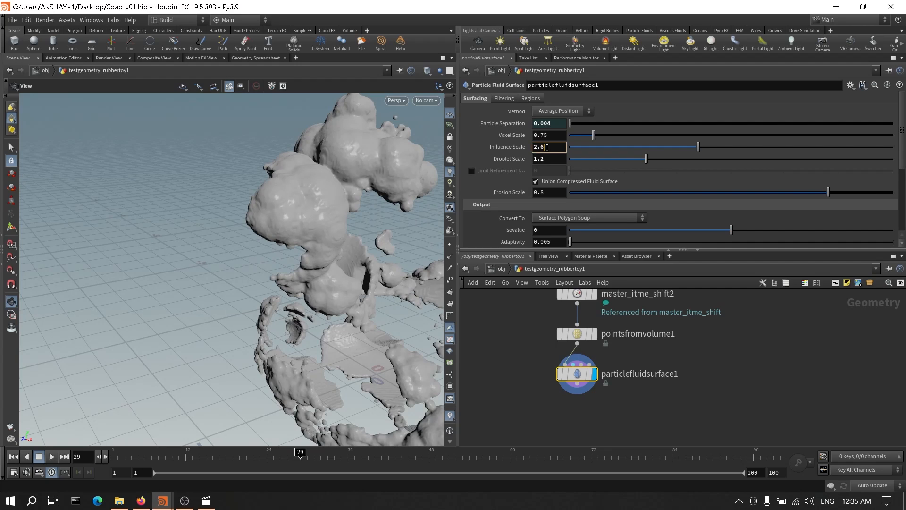
{"action": "type", "text": ".6"}
{"action": "key", "text": "Return"}
{"action": "left_click_drag", "start_coordinate": [536, 330], "coordinate": [629, 341]}
{"action": "mouse_move", "coordinate": [293, 215]}
{"action": "left_mouse_down"}
{"action": "mouse_move", "coordinate": [222, 213]}
{"action": "mouse_move", "coordinate": [284, 216]}
{"action": "left_mouse_up"}
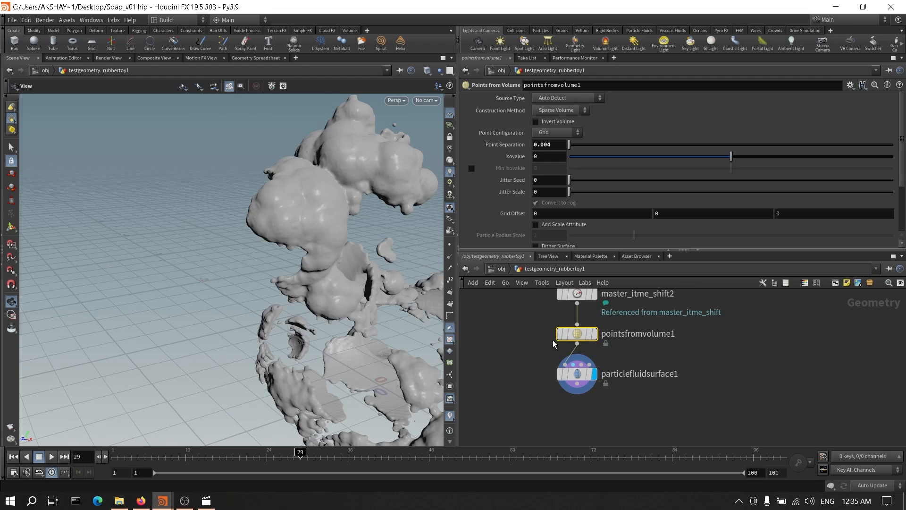
Step: Set the particle fluid surface's Droplet Scale to 1 and review the whole soap mesh from several angles
{"action": "left_click_drag", "start_coordinate": [527, 371], "coordinate": [736, 414]}
{"action": "double_click", "coordinate": [558, 159]}
{"action": "type", "text": "1"}
{"action": "key", "text": "Return"}
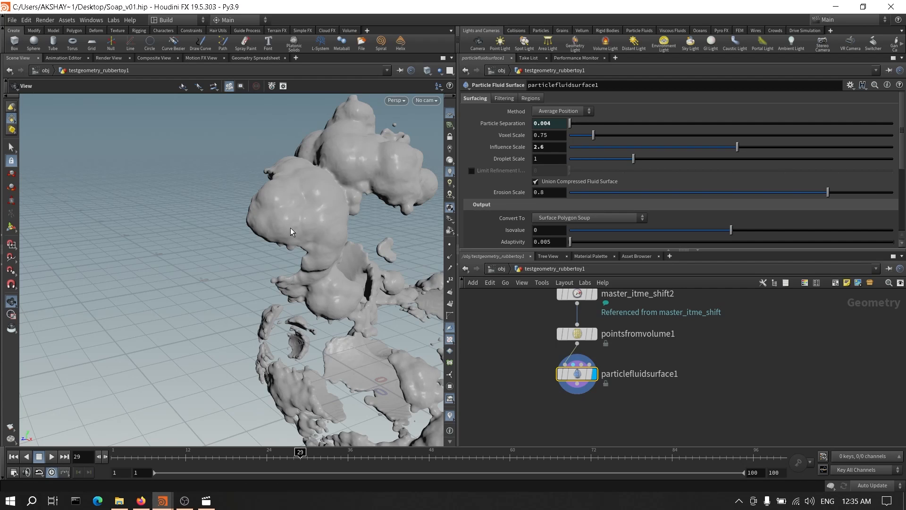
{"action": "left_click_drag", "start_coordinate": [290, 228], "coordinate": [179, 271]}
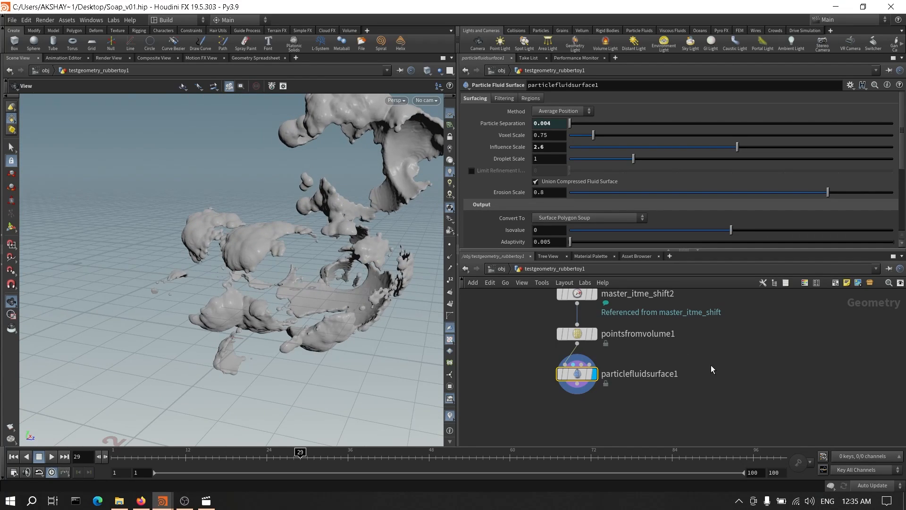
{"action": "middle_click_drag", "start_coordinate": [711, 368], "coordinate": [750, 363]}
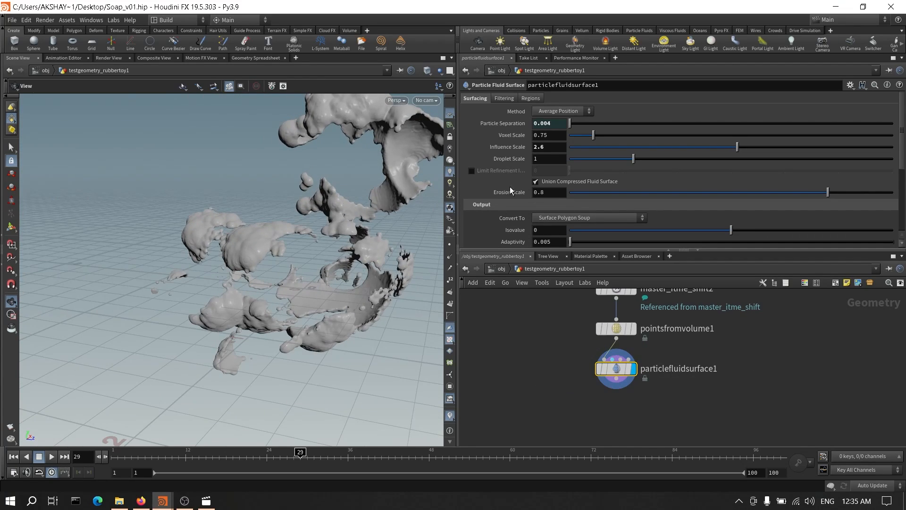
{"action": "left_click_drag", "start_coordinate": [317, 263], "coordinate": [257, 220]}
{"action": "middle_click_drag", "start_coordinate": [740, 423], "coordinate": [745, 406]}
{"action": "left_click", "coordinate": [660, 393]}
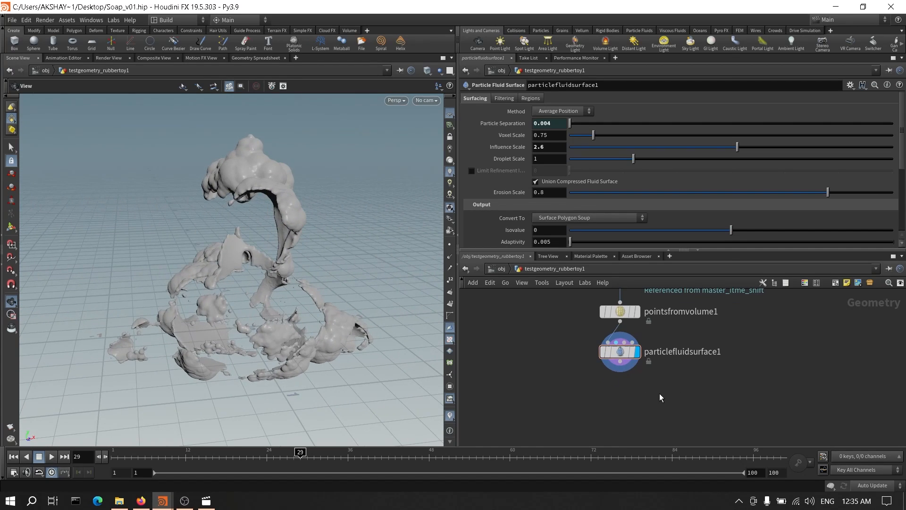
Step: Add a Point Deform node and wire the particle fluid surface into its first input
{"action": "key", "text": "Tab"}
{"action": "left_click", "coordinate": [287, 456]}
{"action": "left_click_drag", "start_coordinate": [287, 459], "coordinate": [294, 457]}
{"action": "scroll", "coordinate": [637, 408], "scroll_direction": "down", "scroll_amount": 3}
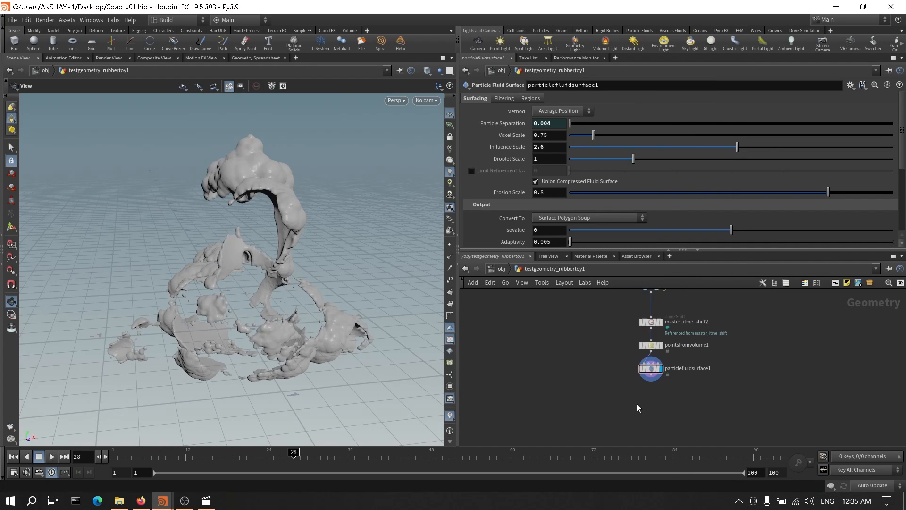
{"action": "key", "text": "Tab"}
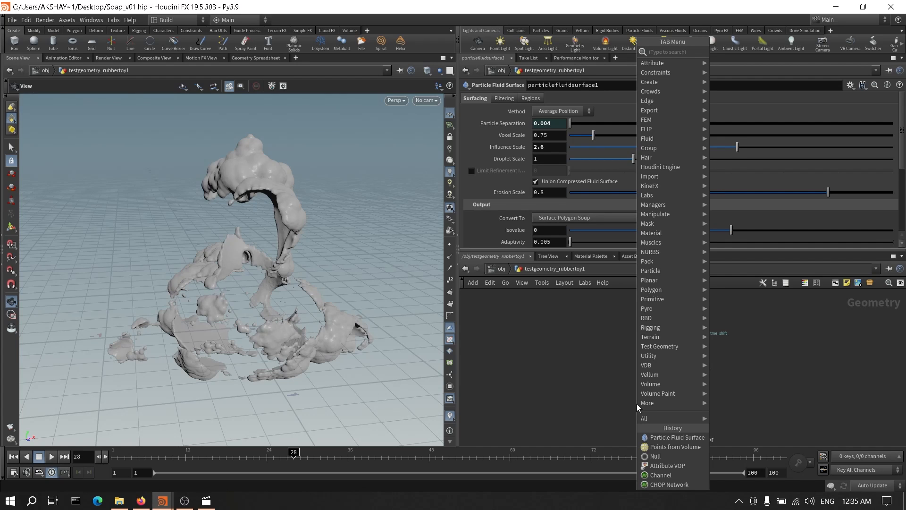
{"action": "type", "text": "pointde"}
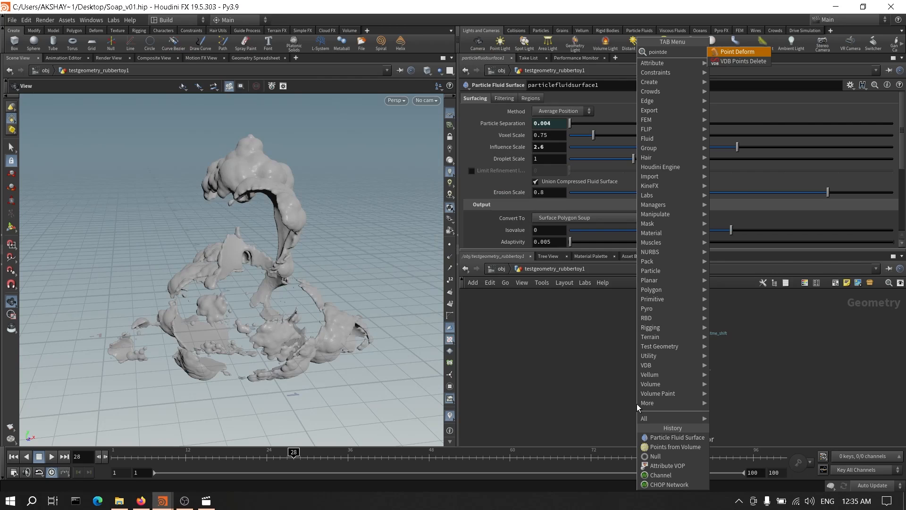
{"action": "key", "text": "Return"}
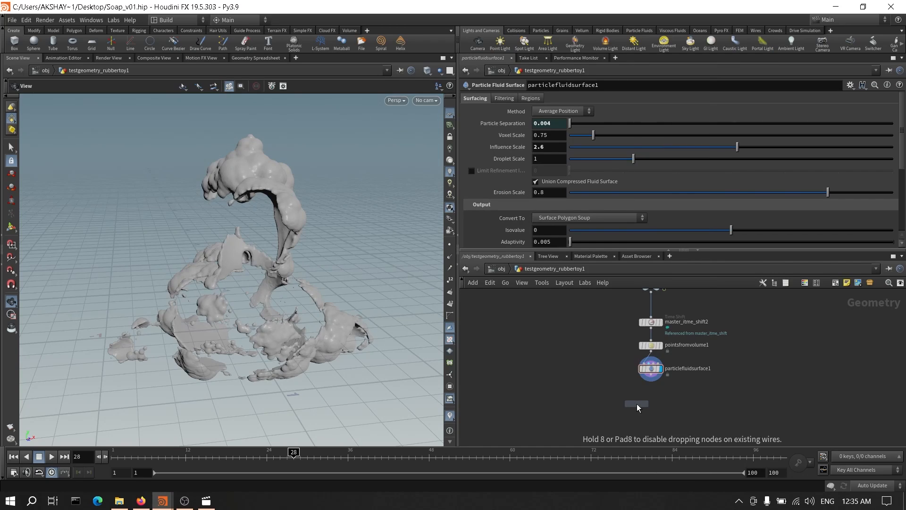
{"action": "left_click", "coordinate": [807, 410]}
{"action": "left_click_drag", "start_coordinate": [798, 403], "coordinate": [676, 386]}
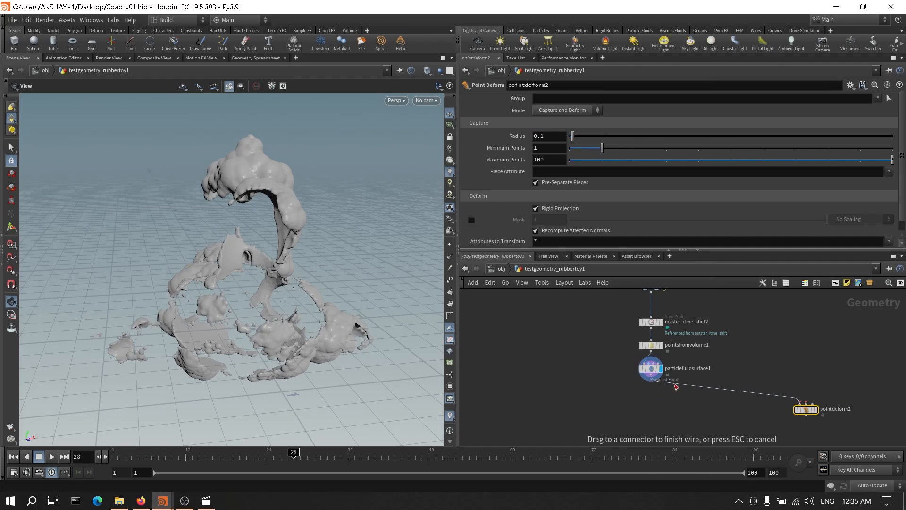
{"action": "left_click", "coordinate": [650, 369]}
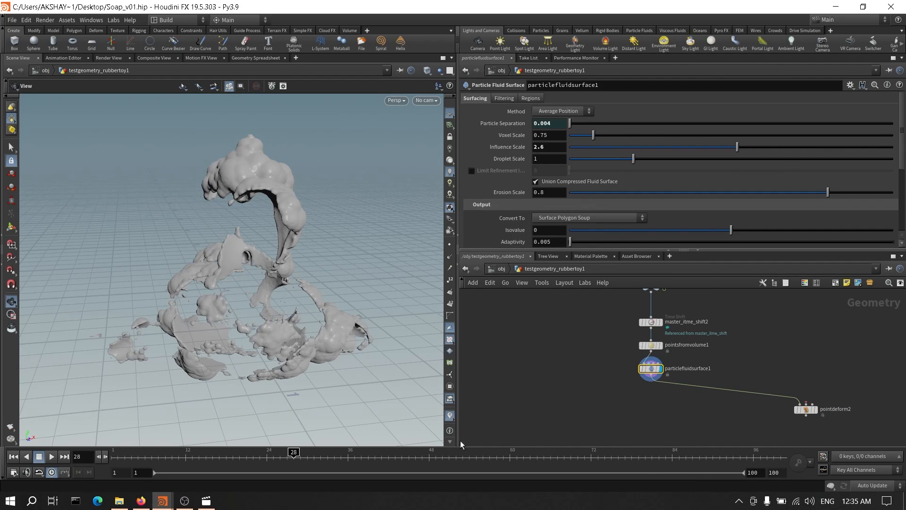
Step: Move the Point Deform node closer to the particle fluid surface node in the network
{"action": "scroll", "coordinate": [735, 397], "scroll_direction": "up", "scroll_amount": 3}
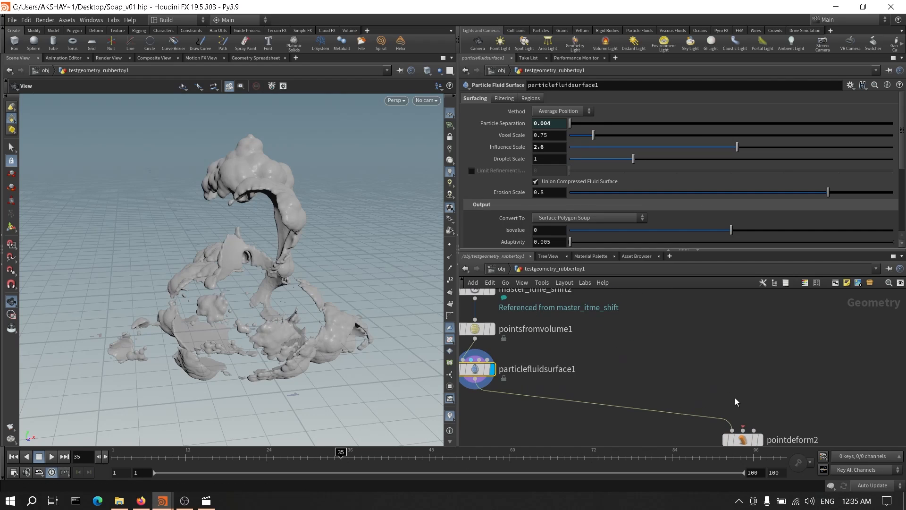
{"action": "middle_click_drag", "start_coordinate": [579, 372], "coordinate": [636, 372]}
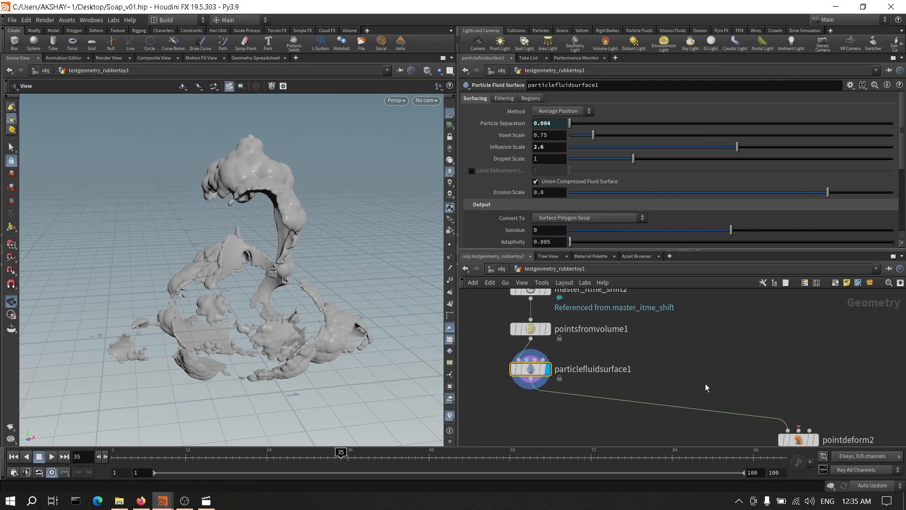
{"action": "middle_click_drag", "start_coordinate": [751, 414], "coordinate": [742, 387]}
{"action": "left_click", "coordinate": [790, 404]}
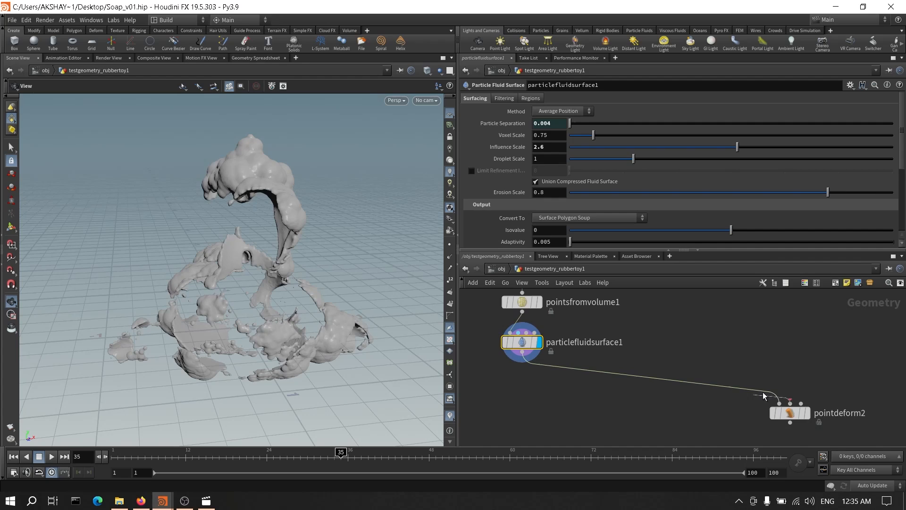
{"action": "left_click_drag", "start_coordinate": [794, 410], "coordinate": [710, 411]}
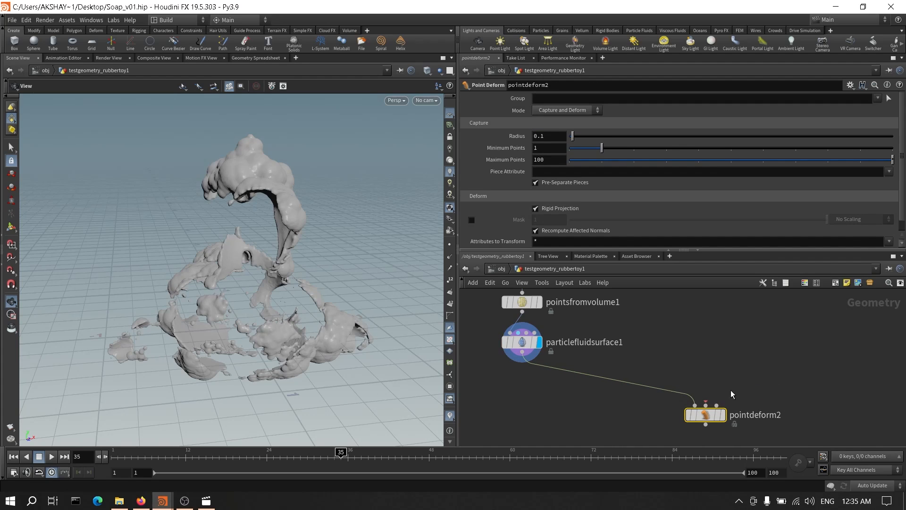
Step: Wire master_itme_shift2 into the Point Deform's second input and the animated node above that time shift into its third input
{"action": "left_click", "coordinate": [706, 405]}
{"action": "middle_click_drag", "start_coordinate": [673, 333], "coordinate": [678, 413]}
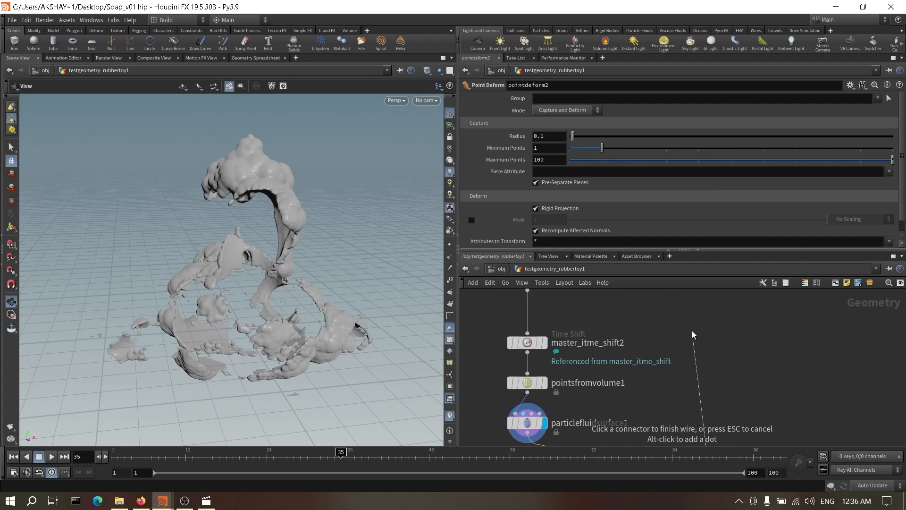
{"action": "middle_click_drag", "start_coordinate": [692, 331], "coordinate": [673, 298]}
{"action": "middle_click_drag", "start_coordinate": [679, 370], "coordinate": [695, 360]}
{"action": "left_click", "coordinate": [535, 322]}
{"action": "scroll", "coordinate": [704, 353], "scroll_direction": "down", "scroll_amount": 3}
{"action": "scroll", "coordinate": [695, 369], "scroll_direction": "up", "scroll_amount": 2}
{"action": "left_click", "coordinate": [700, 403]}
{"action": "left_click", "coordinate": [578, 332]}
{"action": "scroll", "coordinate": [720, 368], "scroll_direction": "down", "scroll_amount": 3}
{"action": "scroll", "coordinate": [695, 361], "scroll_direction": "up", "scroll_amount": 3}
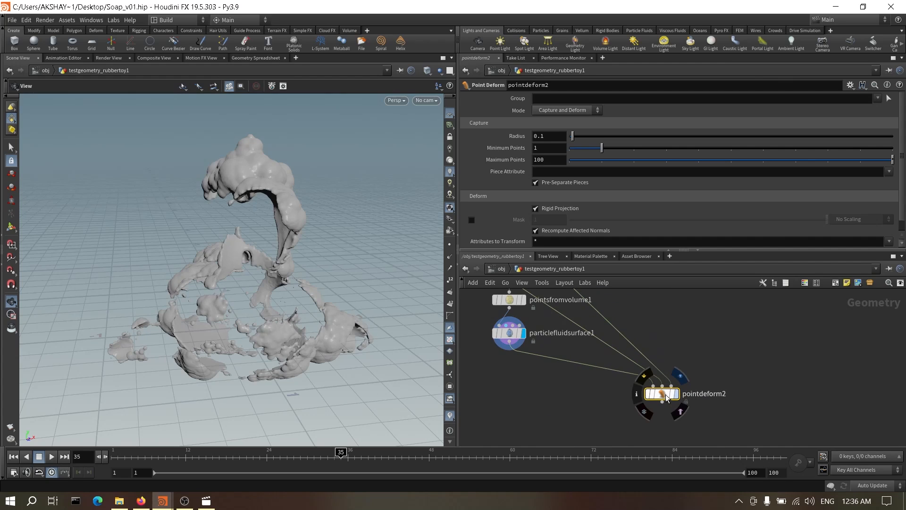
Step: Display the Point Deform node and check the deformed soap at several frames, ending on frame 41
{"action": "left_click", "coordinate": [676, 394]}
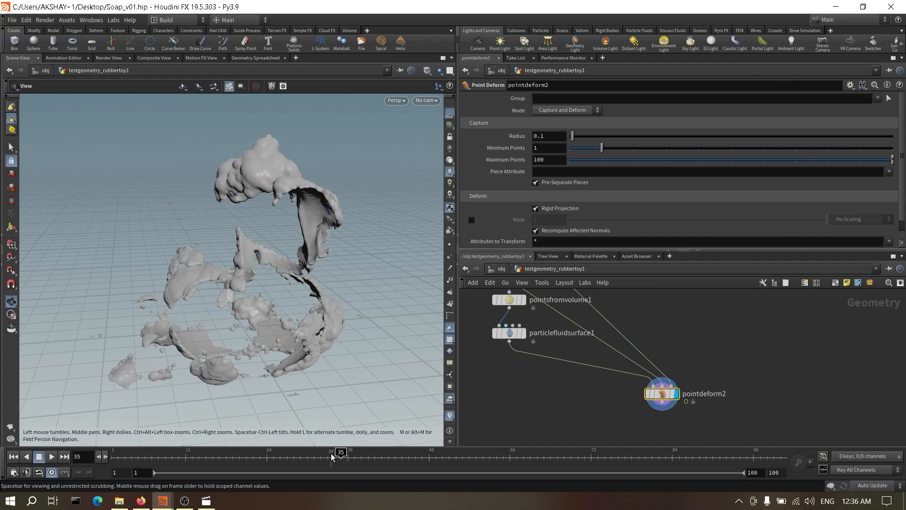
{"action": "left_click_drag", "start_coordinate": [332, 457], "coordinate": [254, 454]}
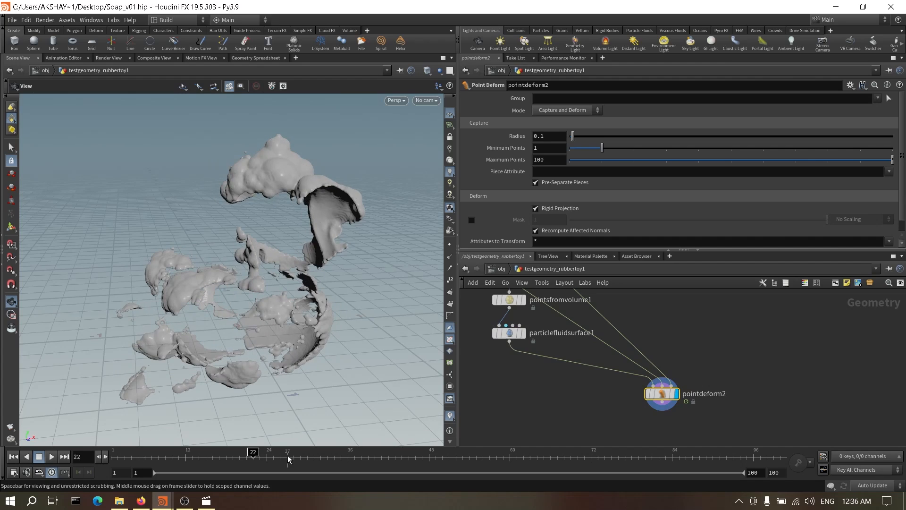
{"action": "middle_click_drag", "start_coordinate": [734, 367], "coordinate": [730, 340]}
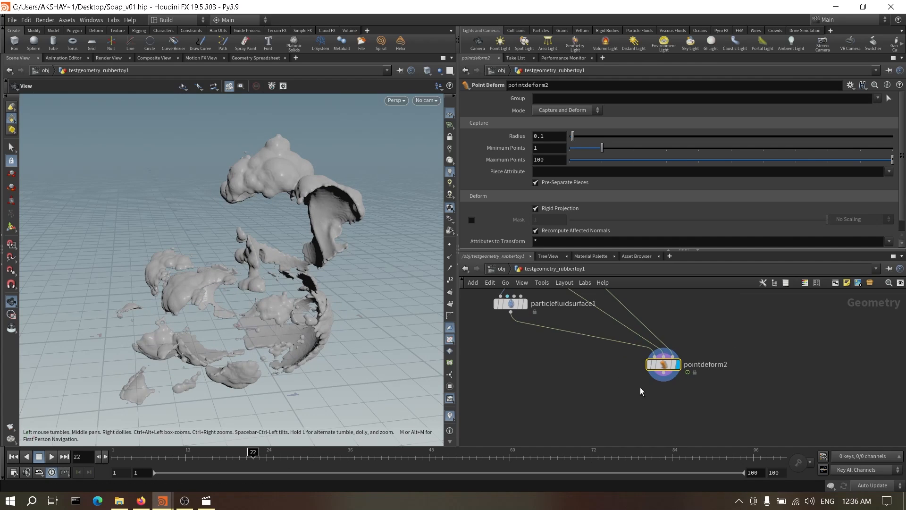
{"action": "left_click", "coordinate": [292, 457]}
{"action": "left_click", "coordinate": [382, 457]}
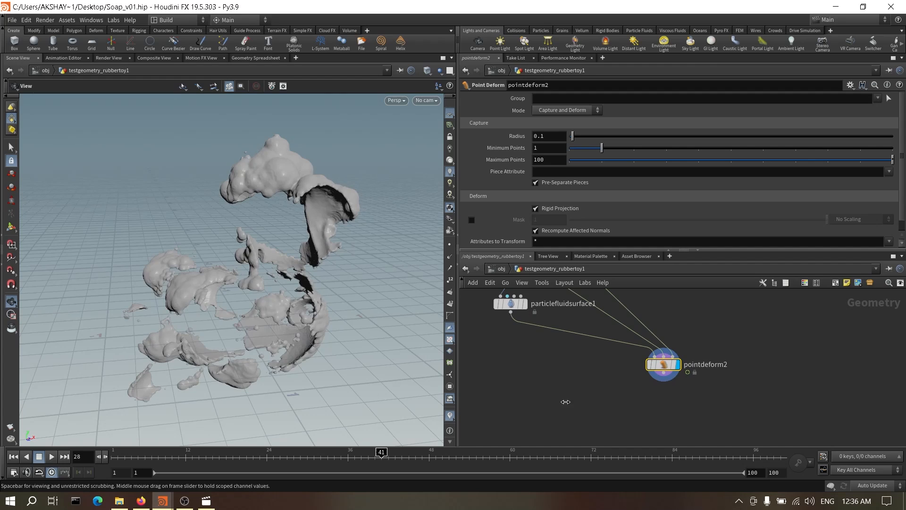
Step: View the particle fluid surface's node information to check its point attributes
{"action": "middle_click_drag", "start_coordinate": [513, 311], "coordinate": [529, 335]}
{"action": "middle_click", "coordinate": [530, 336]}
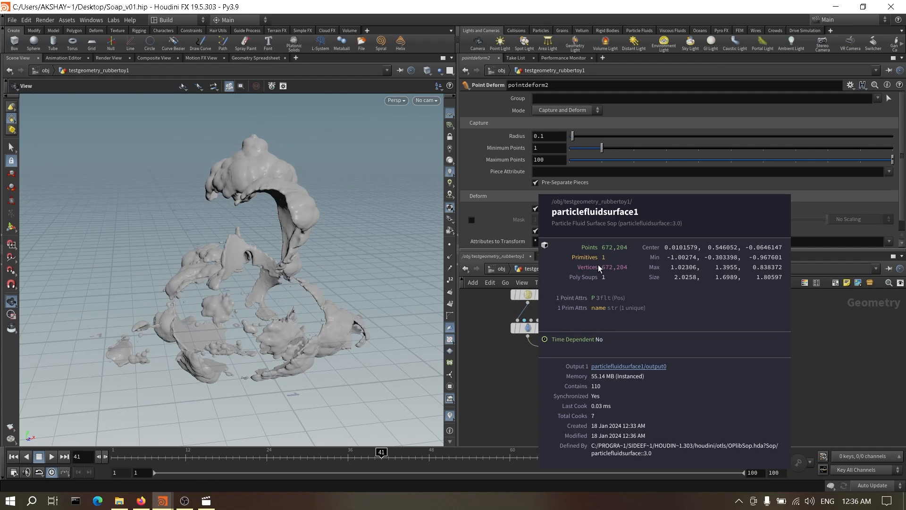
{"action": "scroll", "coordinate": [698, 377], "scroll_direction": "up", "scroll_amount": 2}
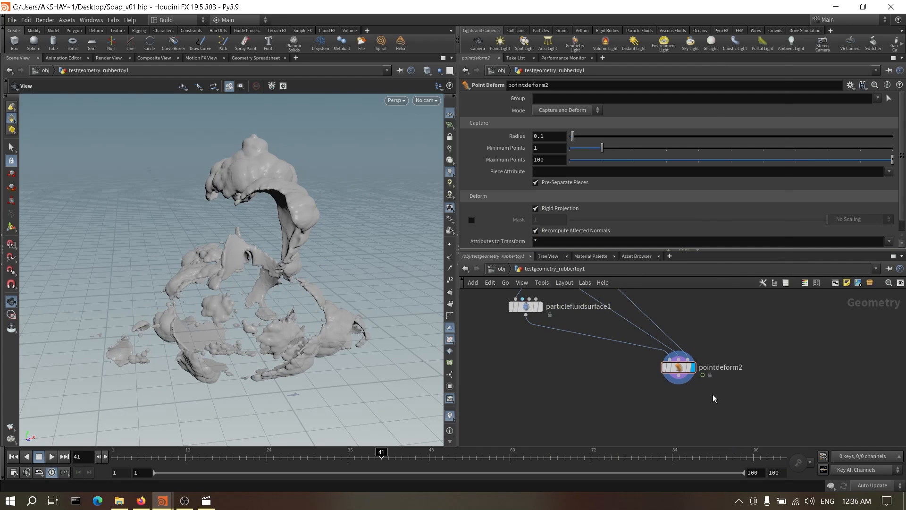
Step: Add a Trail node just below the Point Deform node in the network
{"action": "key", "text": "Tab"}
{"action": "type", "text": "p"}
{"action": "key", "text": "BackSpace"}
{"action": "type", "text": "po"}
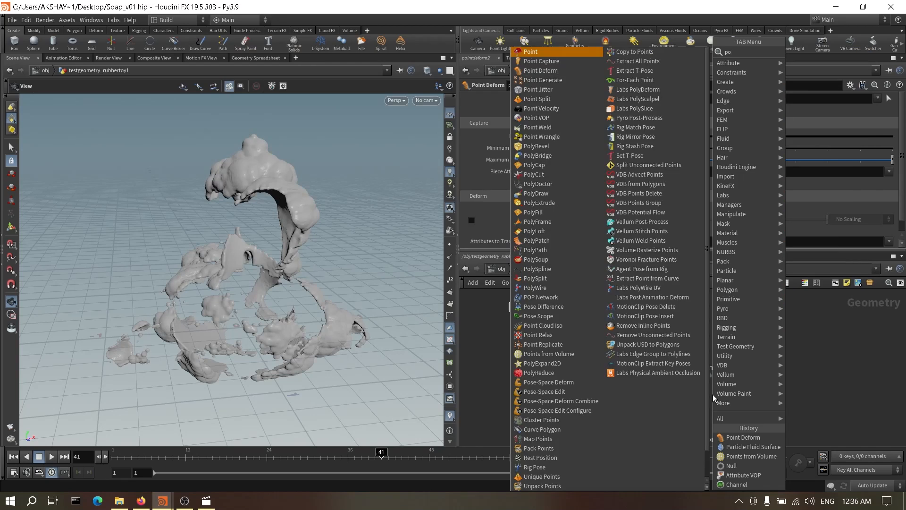
{"action": "key", "text": "BackSpace"}
{"action": "type", "text": "trail"}
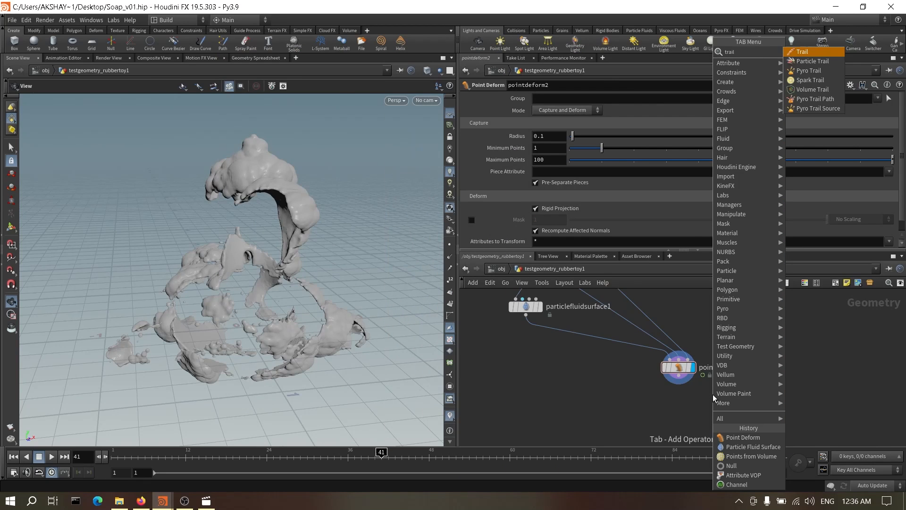
{"action": "key", "text": "Return"}
{"action": "left_click", "coordinate": [713, 395]}
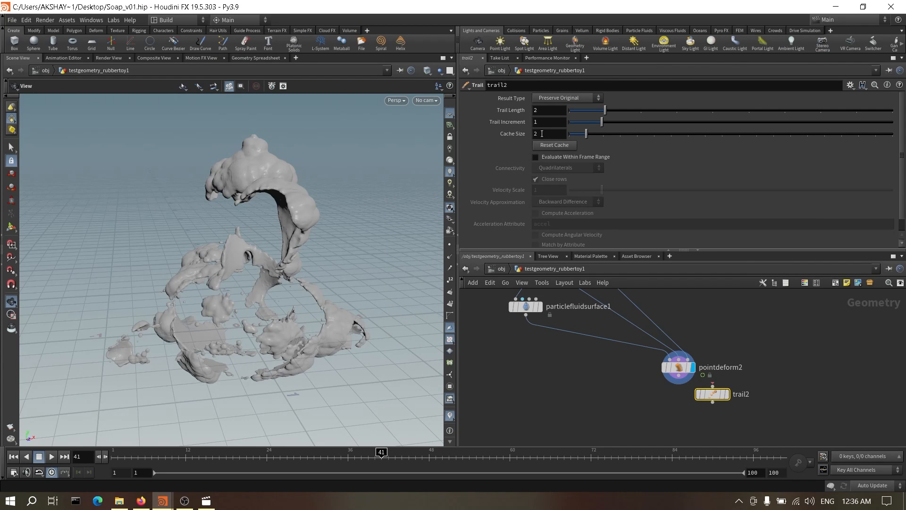
Step: Set the Trail node to Compute Velocity within the frame range and wire the Point Deform's output into it
{"action": "left_click", "coordinate": [564, 97]}
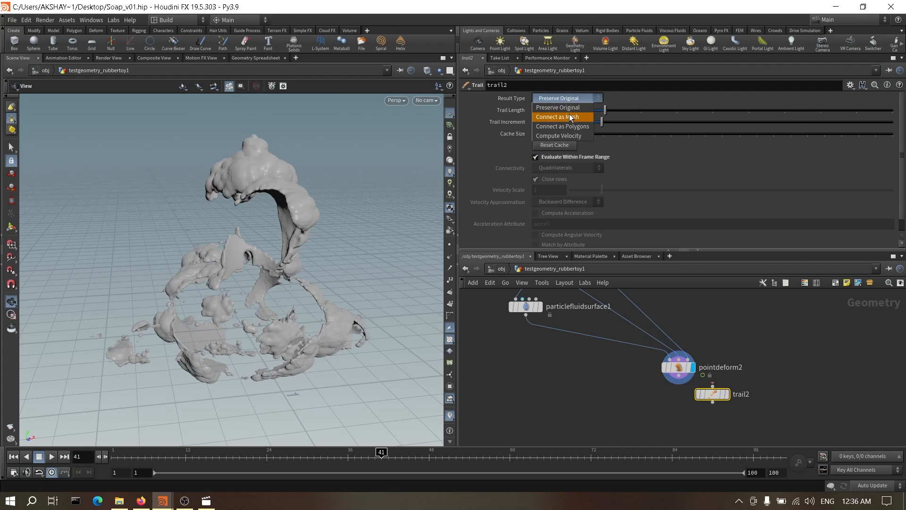
{"action": "left_click", "coordinate": [562, 133]}
{"action": "left_click_drag", "start_coordinate": [678, 376], "coordinate": [679, 408]}
Step: Add a Null node below the trail, connected to its output, and name it OUT_Soap_Geo
{"action": "middle_click_drag", "start_coordinate": [754, 387], "coordinate": [794, 356]}
{"action": "key", "text": "Tab"}
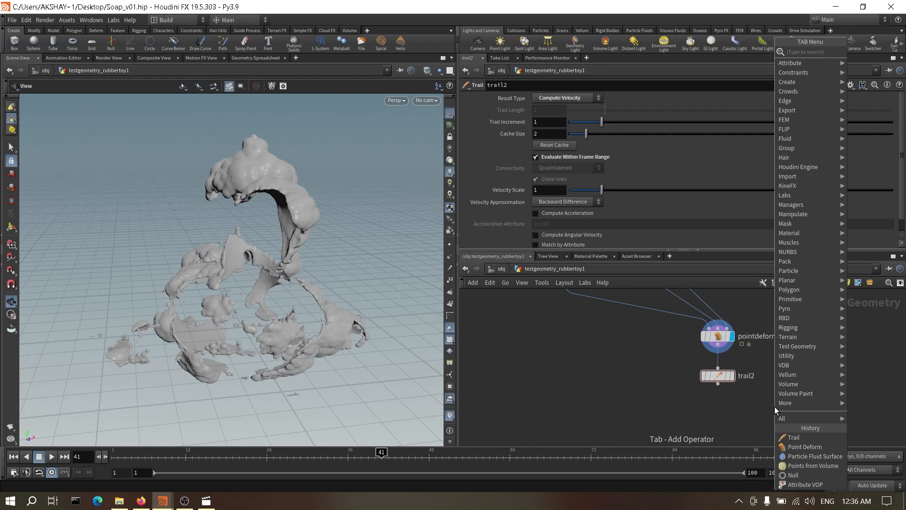
{"action": "type", "text": "null"}
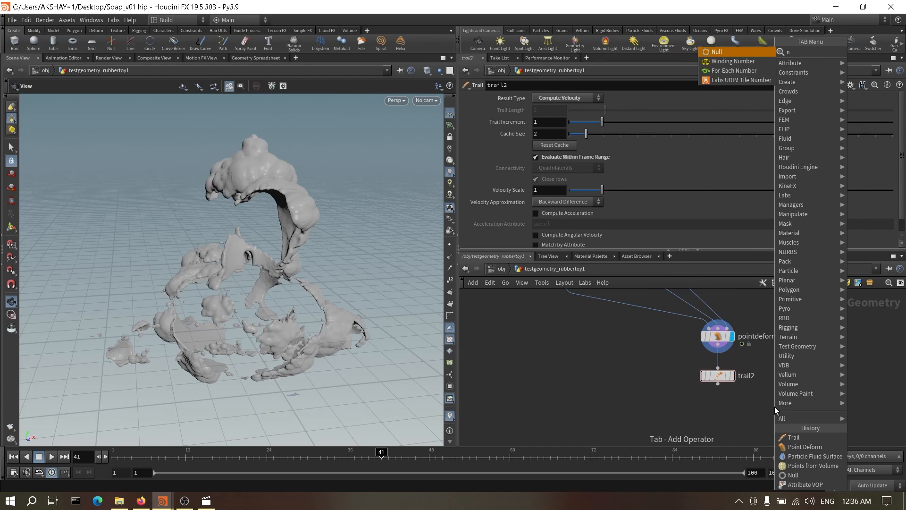
{"action": "key", "text": "Return"}
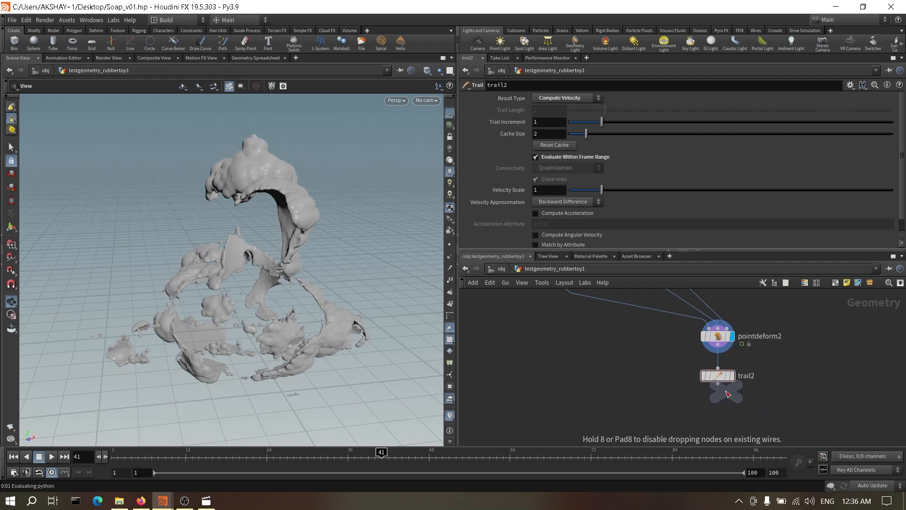
{"action": "left_click", "coordinate": [727, 394]}
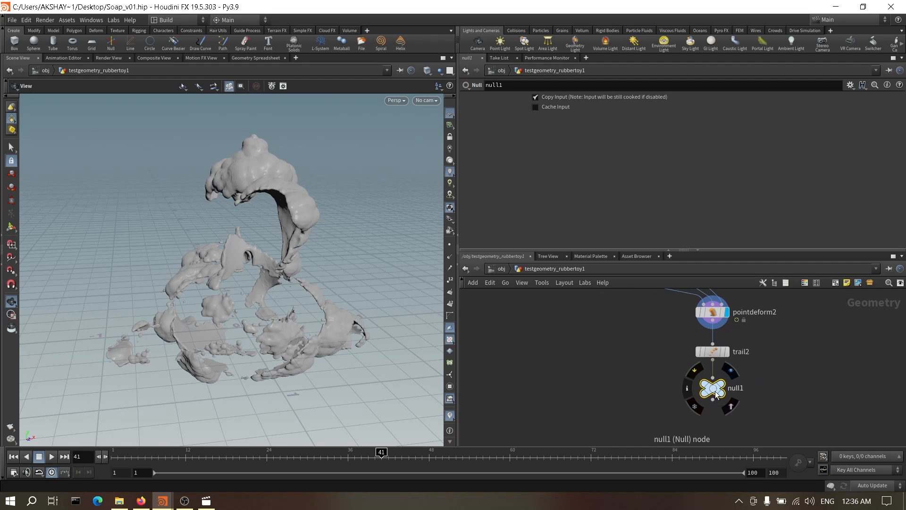
{"action": "left_click_drag", "start_coordinate": [715, 390], "coordinate": [715, 412]}
{"action": "double_click", "coordinate": [739, 408]}
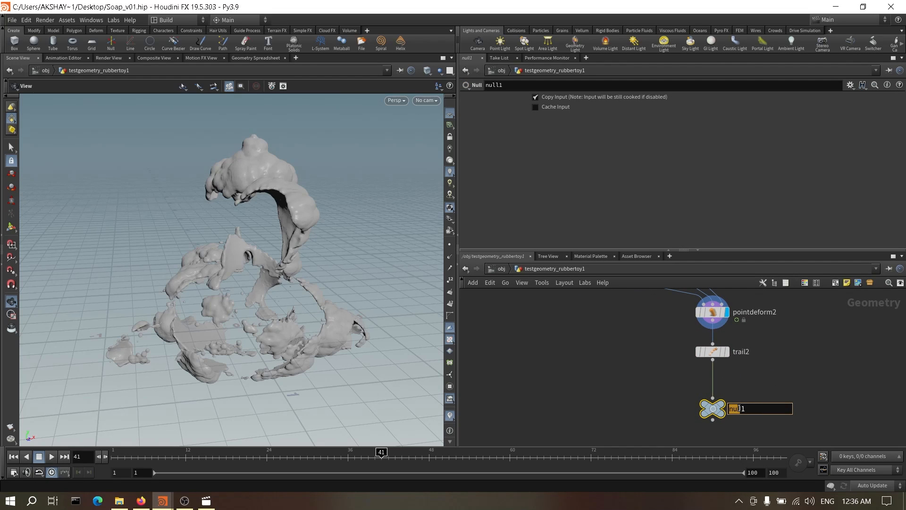
{"action": "key", "text": "BackSpace"}
{"action": "key", "text": "Return"}
Step: Save the current scene file
{"action": "scroll", "coordinate": [739, 407], "scroll_direction": "down", "scroll_amount": 4}
{"action": "middle_click_drag", "start_coordinate": [751, 402], "coordinate": [801, 398]}
{"action": "left_click", "coordinate": [11, 21]}
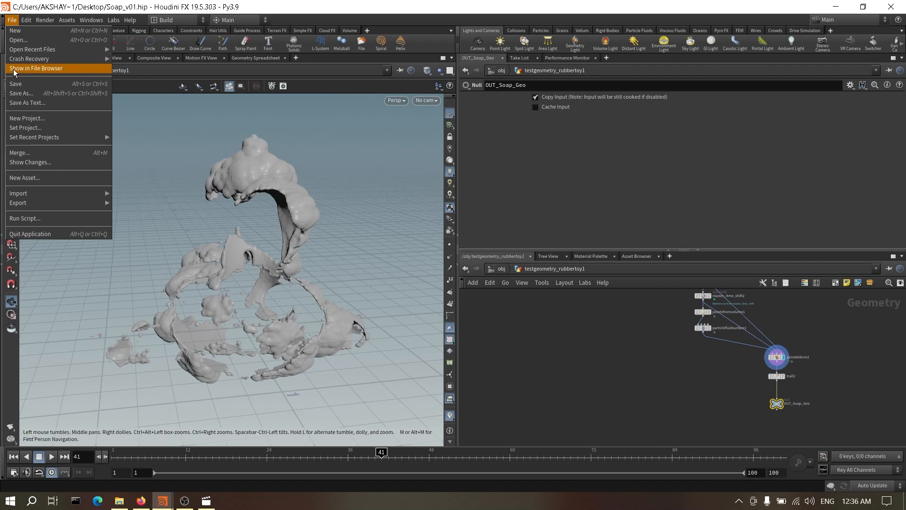
{"action": "left_click", "coordinate": [16, 85]}
{"action": "left_click", "coordinate": [818, 391]}
Step: Branch a Scatter node off the particle fluid surface output, placed to its lower left in the network, and display it
{"action": "scroll", "coordinate": [819, 393], "scroll_direction": "down", "scroll_amount": 3}
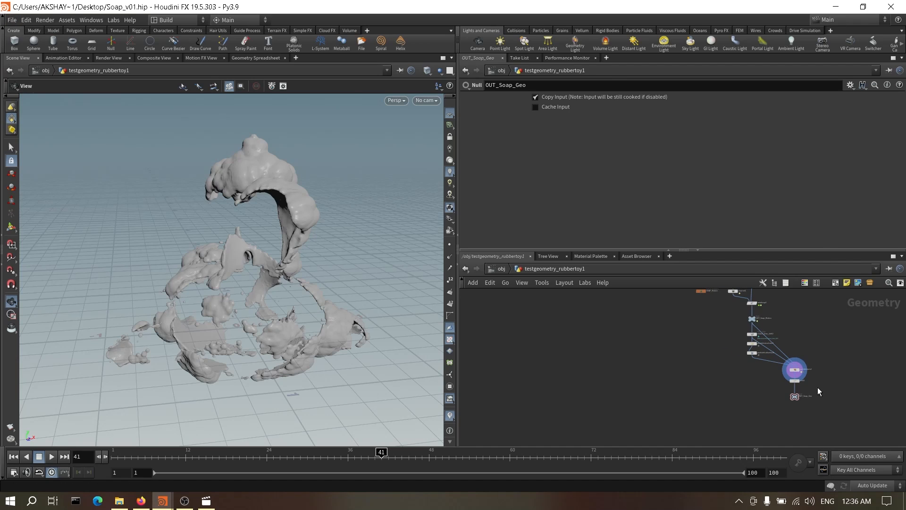
{"action": "middle_click_drag", "start_coordinate": [819, 392], "coordinate": [819, 411]}
{"action": "scroll", "coordinate": [739, 386], "scroll_direction": "up", "scroll_amount": 3}
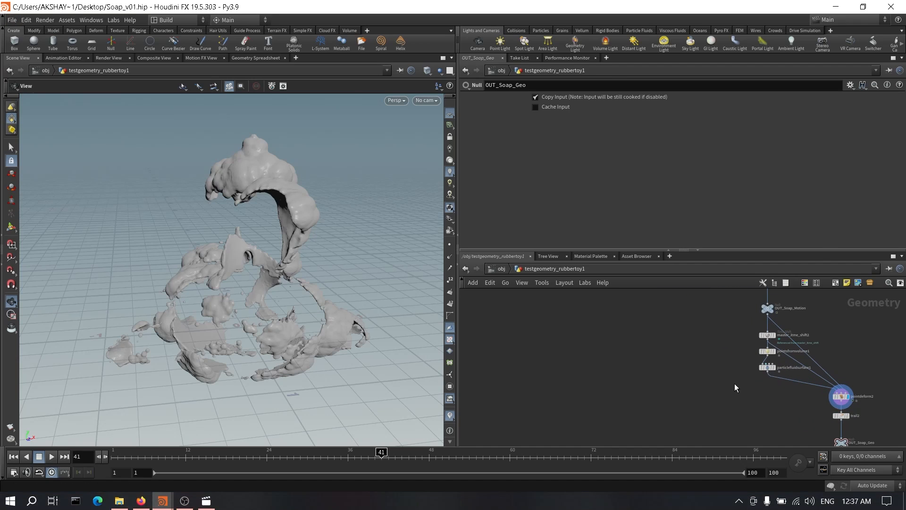
{"action": "left_click", "coordinate": [767, 373]}
{"action": "left_click", "coordinate": [706, 381]}
{"action": "type", "text": "scap"}
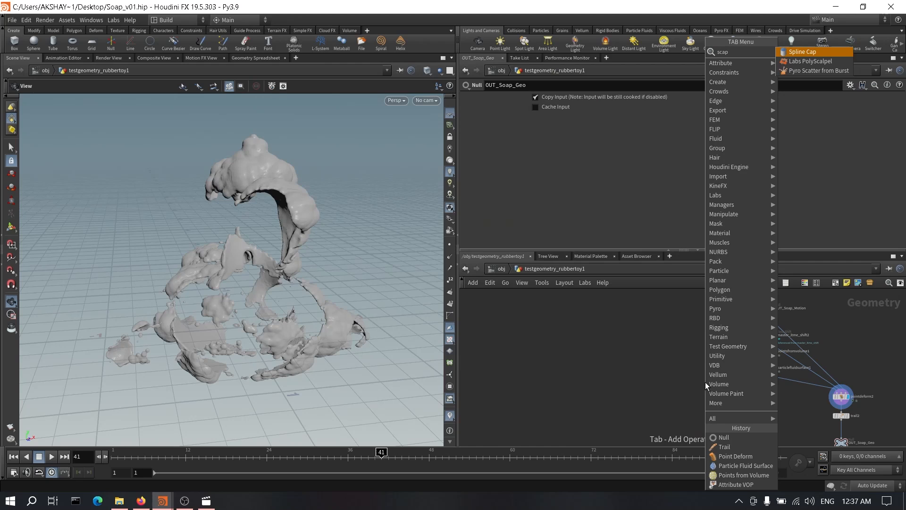
{"action": "key", "text": "BackSpace"}
{"action": "key", "text": "BackSpace"}
{"action": "key", "text": "Return"}
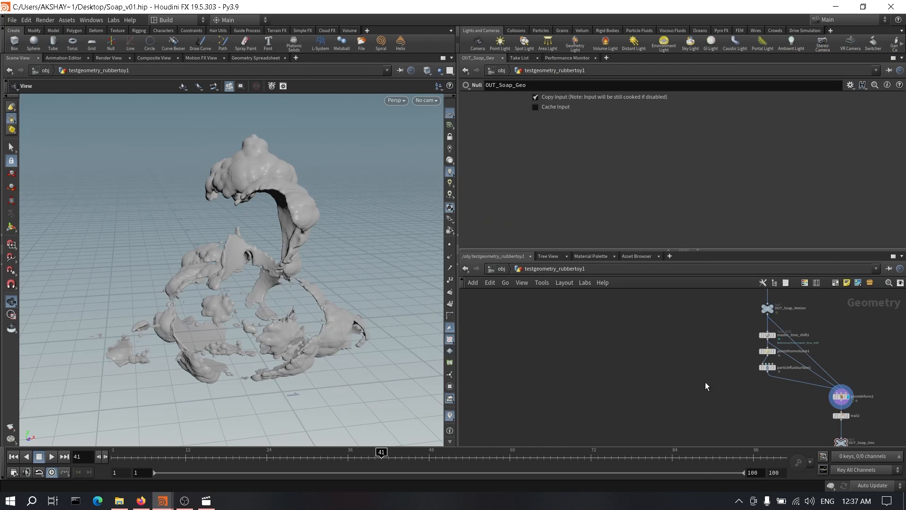
{"action": "scroll", "coordinate": [705, 385], "scroll_direction": "up", "scroll_amount": 5}
{"action": "middle_click_drag", "start_coordinate": [705, 385], "coordinate": [599, 397]}
{"action": "left_click", "coordinate": [614, 396]}
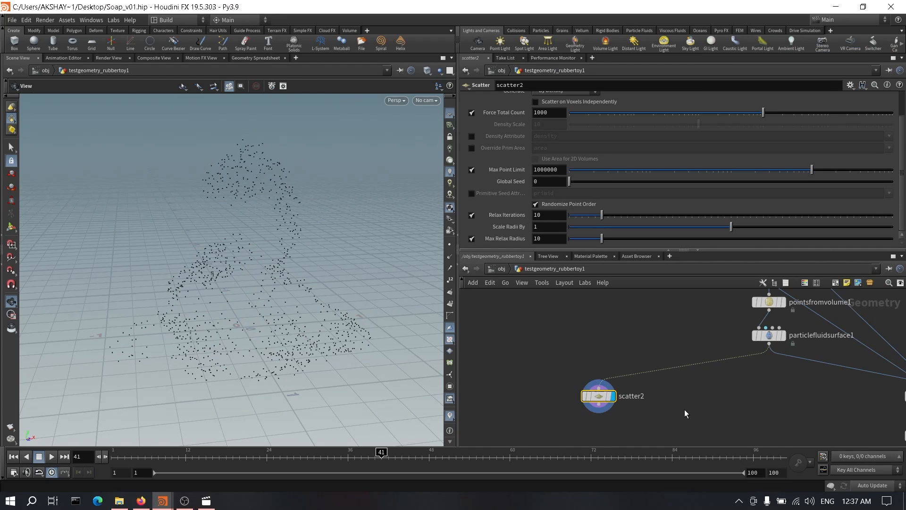
Step: Compare the scattered points with the particle fluid surface mesh from several angles
{"action": "left_click", "coordinate": [684, 410]}
{"action": "left_click_drag", "start_coordinate": [319, 241], "coordinate": [259, 279]}
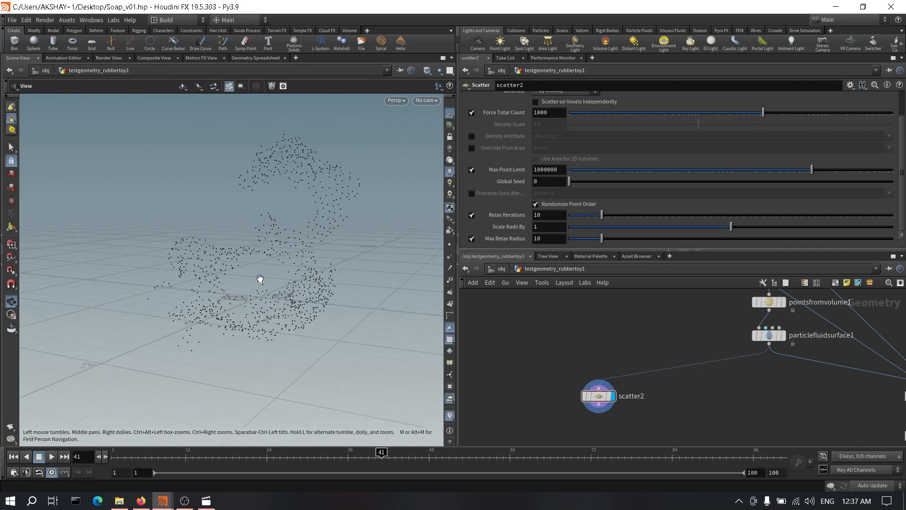
{"action": "left_click", "coordinate": [607, 396]}
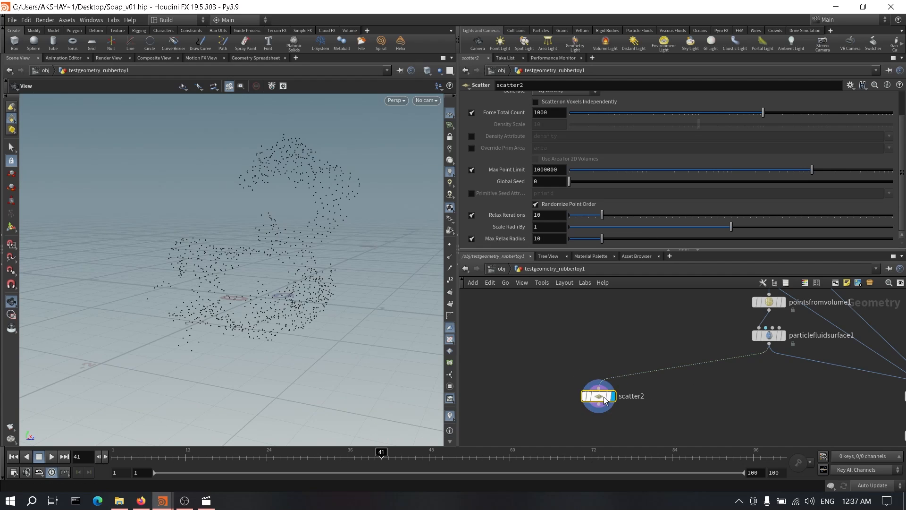
{"action": "left_click", "coordinate": [769, 336]}
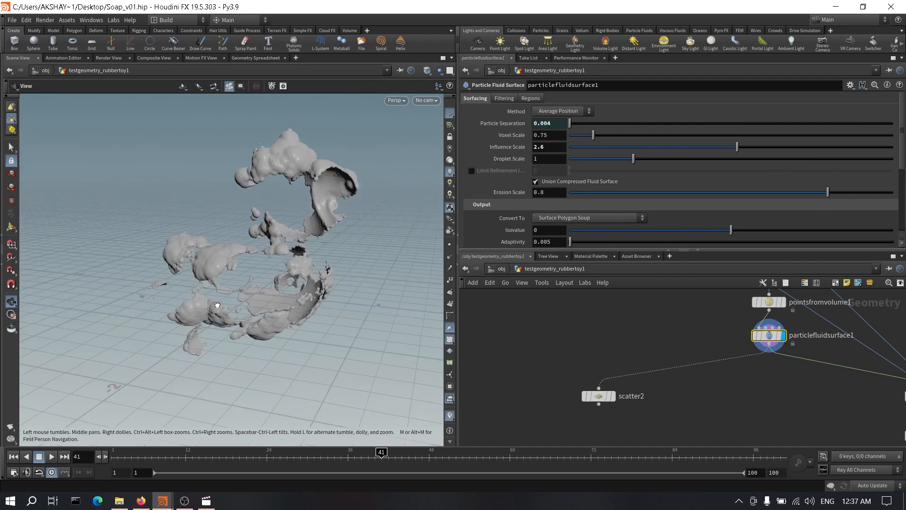
{"action": "left_click_drag", "start_coordinate": [236, 310], "coordinate": [227, 311]}
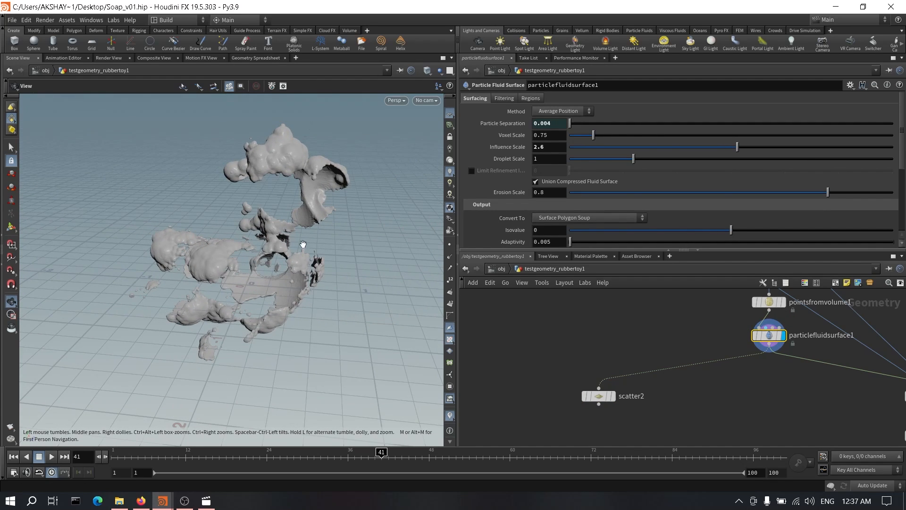
Step: Display the new Scatter node, set its Force Total Count to 2000 and inspect the points
{"action": "left_click", "coordinate": [596, 398]}
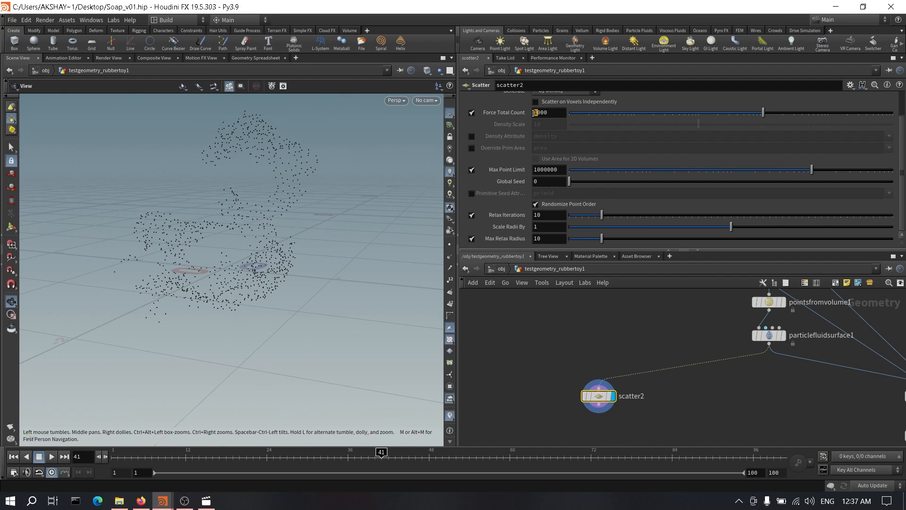
{"action": "type", "text": "2"}
{"action": "key", "text": "Return"}
{"action": "left_click_drag", "start_coordinate": [270, 208], "coordinate": [326, 222]}
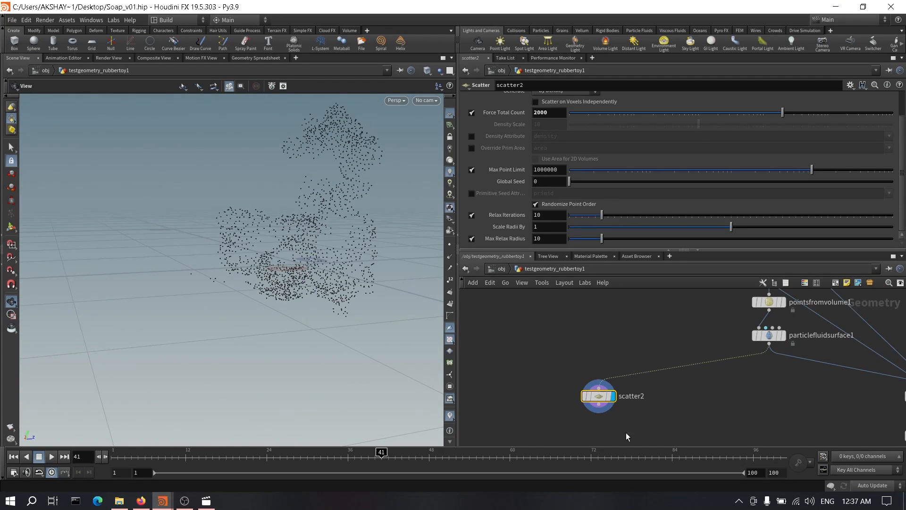
Step: Add an Object Merge node beside the Scatter node
{"action": "key", "text": "Tab"}
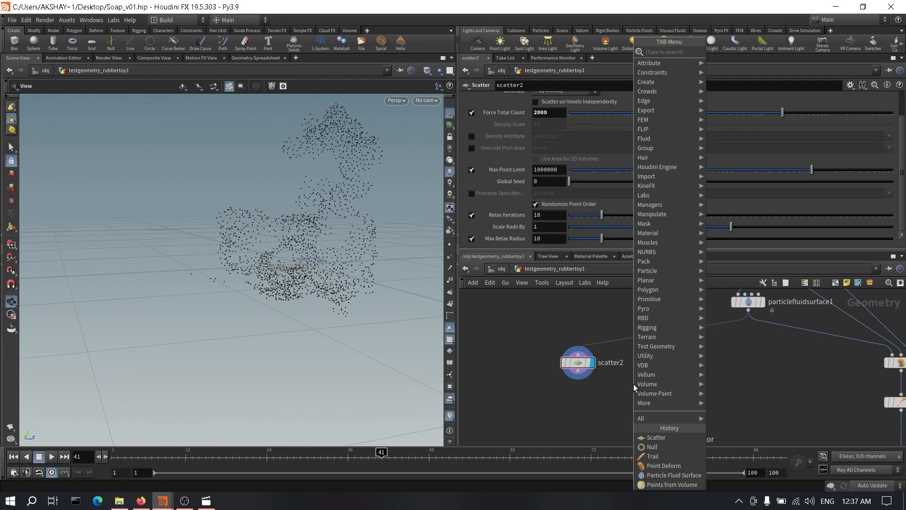
{"action": "type", "text": "objm"}
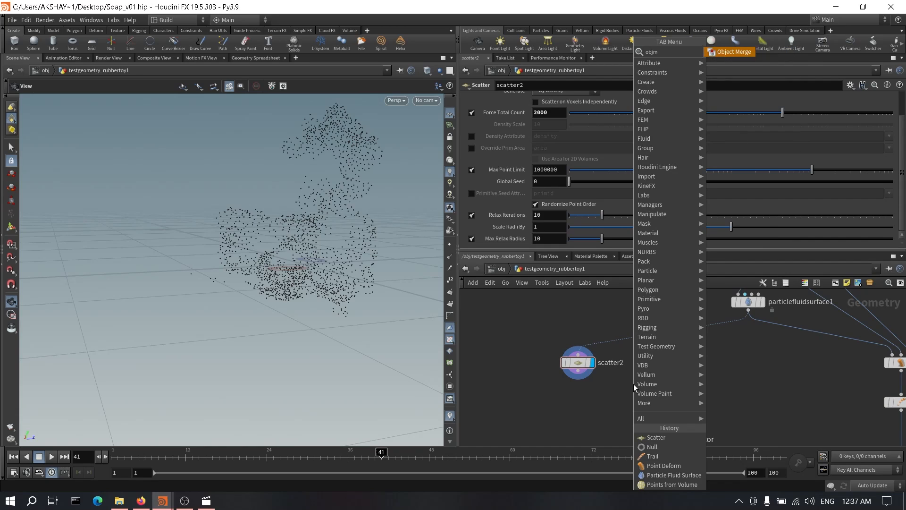
{"action": "key", "text": "Return"}
{"action": "left_click", "coordinate": [634, 384]}
{"action": "left_click_drag", "start_coordinate": [634, 384], "coordinate": [664, 362]}
Step: Copy the OUT_Toy_Geo null located below the toy's trail node in the upper network
{"action": "scroll", "coordinate": [675, 361], "scroll_direction": "down", "scroll_amount": 3}
{"action": "middle_click_drag", "start_coordinate": [670, 292], "coordinate": [653, 350]}
{"action": "scroll", "coordinate": [653, 350], "scroll_direction": "down", "scroll_amount": 3}
{"action": "middle_click_drag", "start_coordinate": [725, 293], "coordinate": [692, 415]}
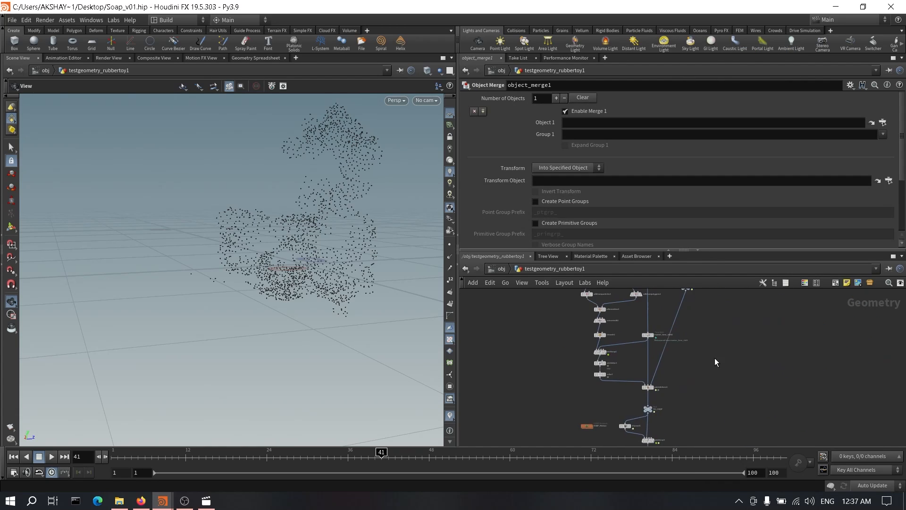
{"action": "mouse_move", "coordinate": [719, 331]}
{"action": "middle_mouse_down"}
{"action": "mouse_move", "coordinate": [715, 381]}
{"action": "mouse_move", "coordinate": [703, 381]}
{"action": "middle_mouse_up"}
{"action": "scroll", "coordinate": [703, 381], "scroll_direction": "up", "scroll_amount": 4}
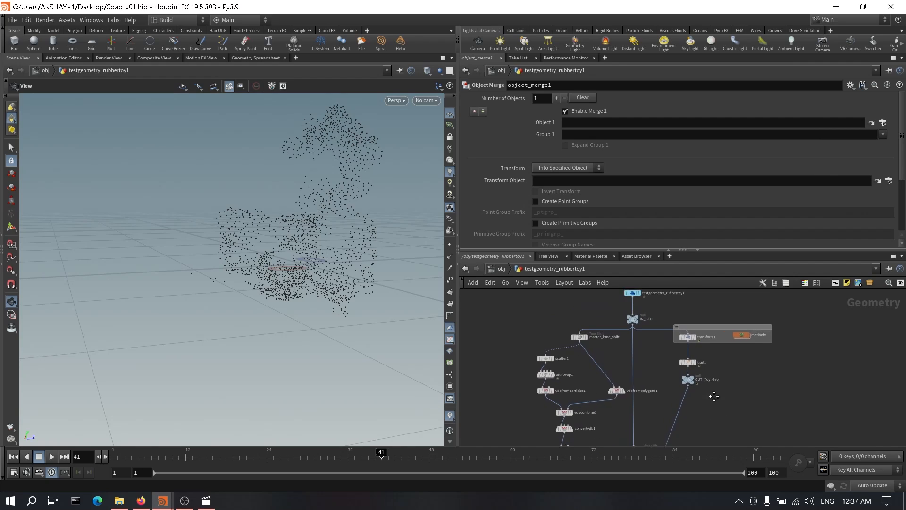
{"action": "left_click", "coordinate": [686, 388]}
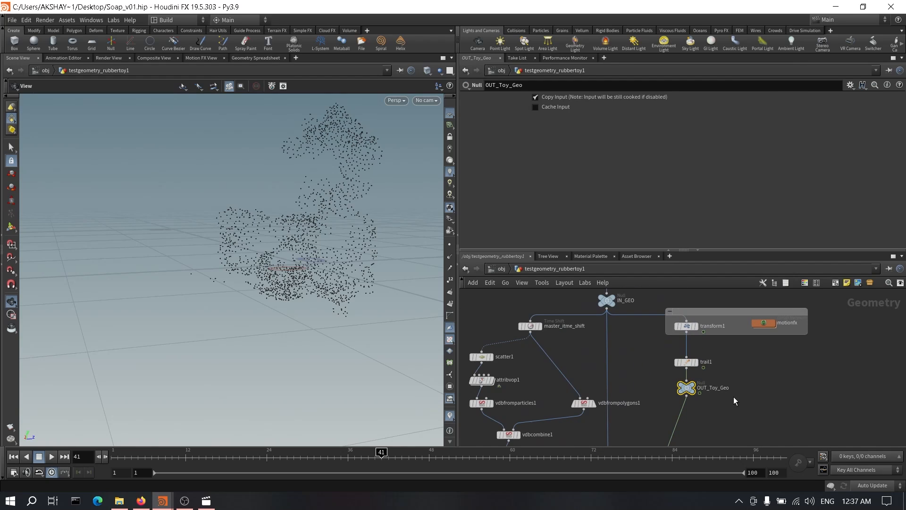
{"action": "key", "text": "ctrl+c"}
Step: Set the Object Merge's first object to the copied path /obj/testgeometry_rubbertoy1/OUT_Toy_Geo
{"action": "scroll", "coordinate": [734, 397], "scroll_direction": "down", "scroll_amount": 5}
{"action": "middle_click_drag", "start_coordinate": [754, 382], "coordinate": [755, 311]}
{"action": "scroll", "coordinate": [680, 395], "scroll_direction": "up", "scroll_amount": 4}
{"action": "middle_click_drag", "start_coordinate": [684, 392], "coordinate": [670, 320]}
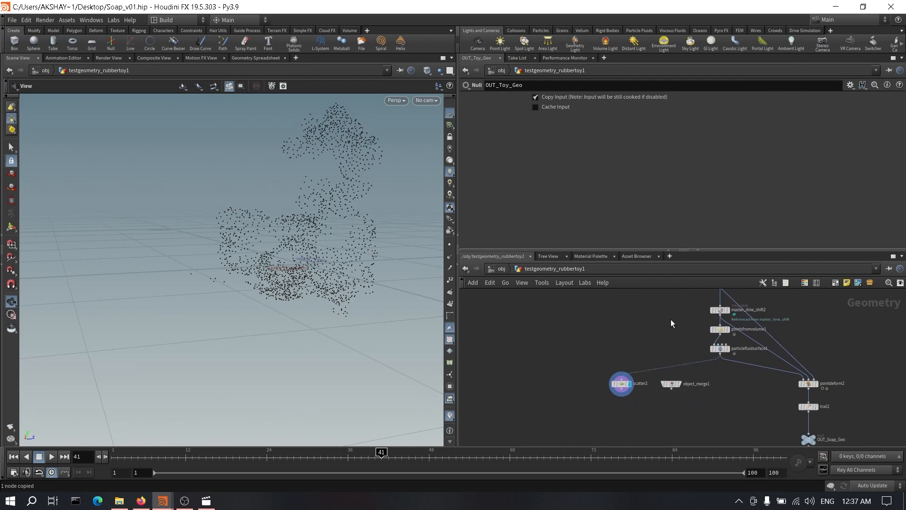
{"action": "scroll", "coordinate": [694, 389], "scroll_direction": "up", "scroll_amount": 3}
{"action": "left_click", "coordinate": [660, 379]}
{"action": "left_click", "coordinate": [643, 122]}
{"action": "key", "text": "ctrl+v"}
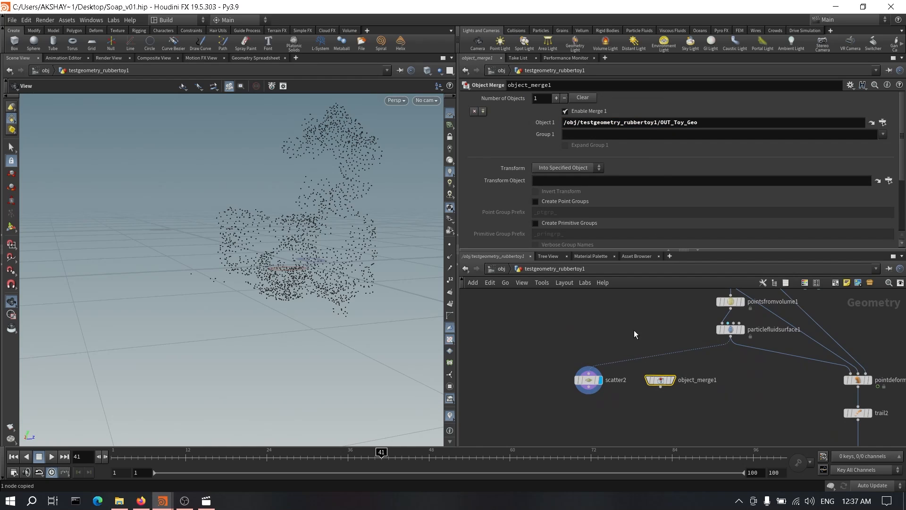
Step: Make a copy of the master time shift that references the original's frame and connect it below the Object Merge
{"action": "scroll", "coordinate": [742, 386], "scroll_direction": "down", "scroll_amount": 3}
{"action": "scroll", "coordinate": [699, 360], "scroll_direction": "up", "scroll_amount": 3}
{"action": "left_click_drag", "start_coordinate": [683, 352], "coordinate": [601, 382], "text": "alt"}
{"action": "middle_click_drag", "start_coordinate": [635, 396], "coordinate": [630, 349]}
{"action": "left_click_drag", "start_coordinate": [597, 336], "coordinate": [619, 417]}
{"action": "middle_click_drag", "start_coordinate": [679, 413], "coordinate": [704, 377]}
{"action": "left_click", "coordinate": [623, 377]}
{"action": "double_click", "coordinate": [672, 374]}
{"action": "left_click", "coordinate": [623, 377]}
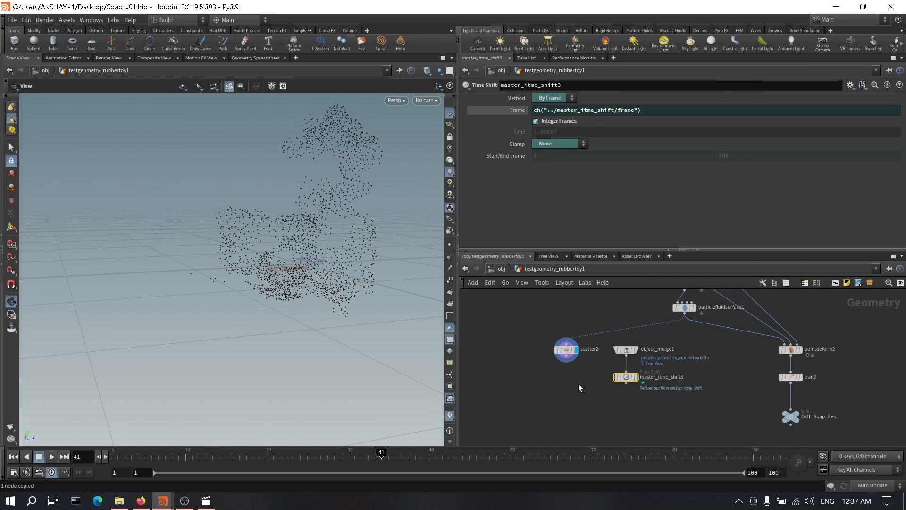
Step: Check the scattered points and the time-shifted toy at several frames, ending on frame 47
{"action": "left_click", "coordinate": [566, 350]}
{"action": "left_click_drag", "start_coordinate": [381, 453], "coordinate": [356, 452]}
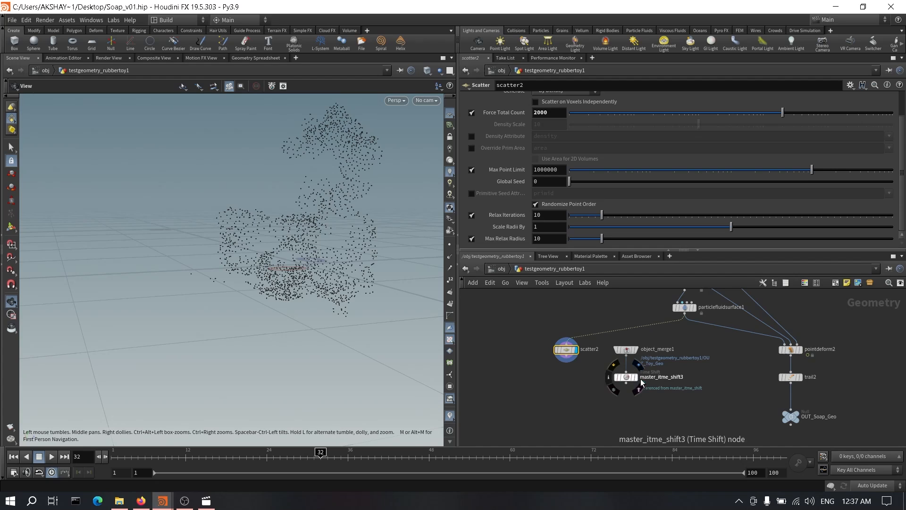
{"action": "left_click", "coordinate": [636, 378]}
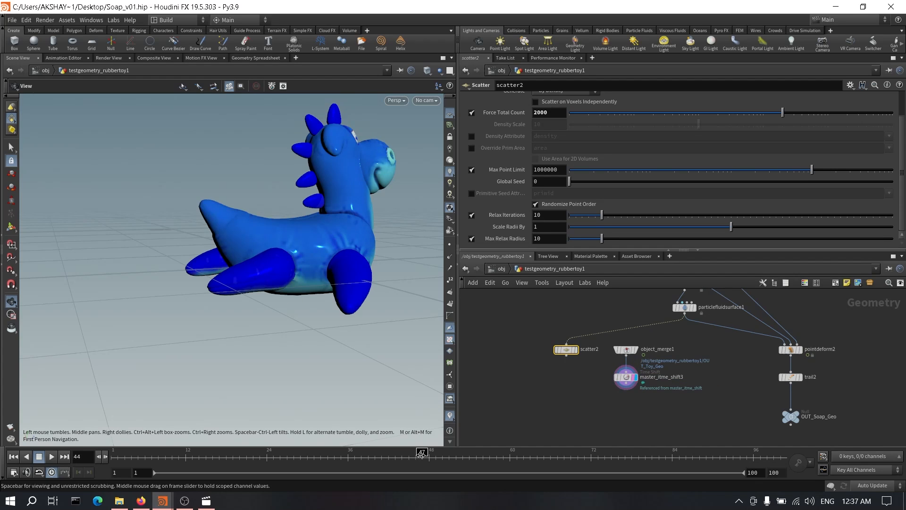
Step: Add a Peak node below the toy's time shift, display it and set its Distance to 0.05
{"action": "key", "text": "Tab"}
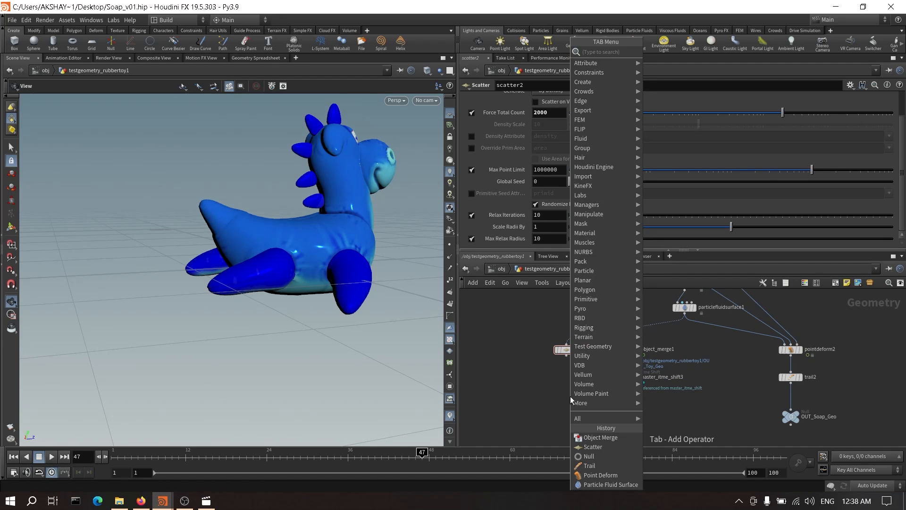
{"action": "type", "text": "peak"}
{"action": "key", "text": "Return"}
{"action": "left_click", "coordinate": [636, 400]}
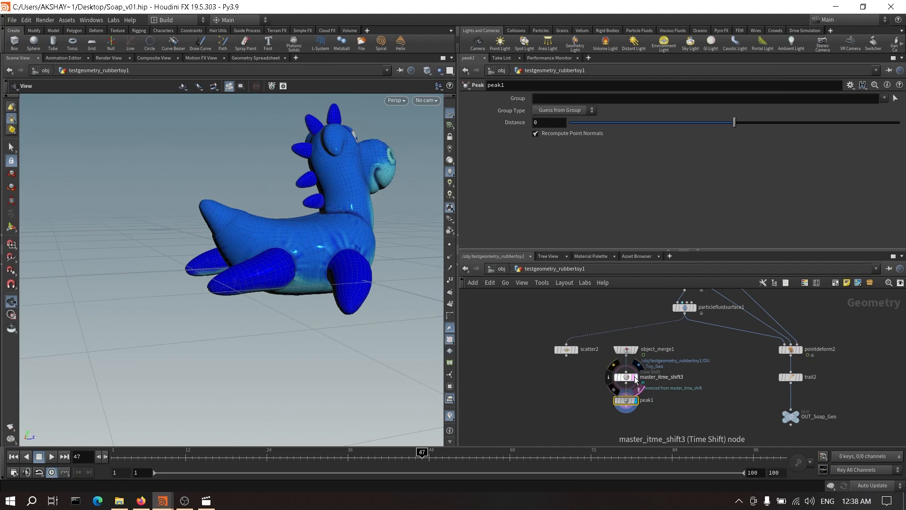
{"action": "left_click", "coordinate": [553, 125]}
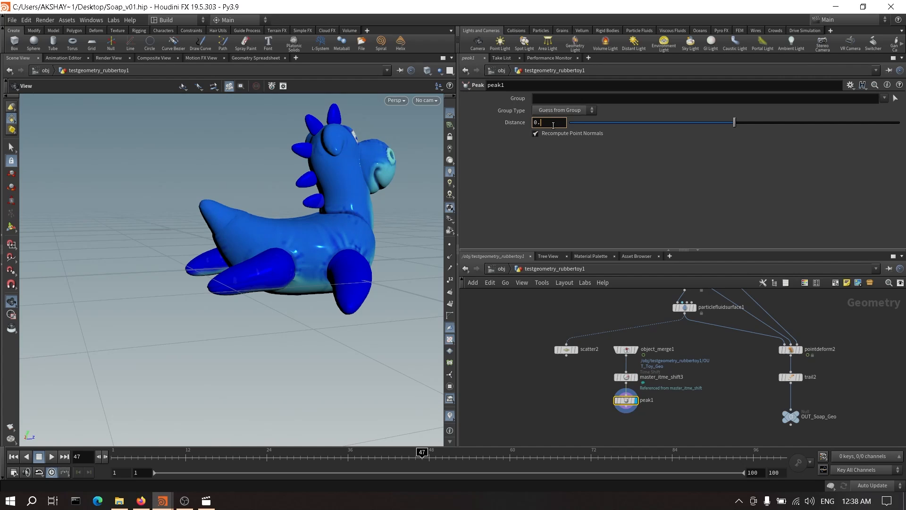
{"action": "key", "text": "Return"}
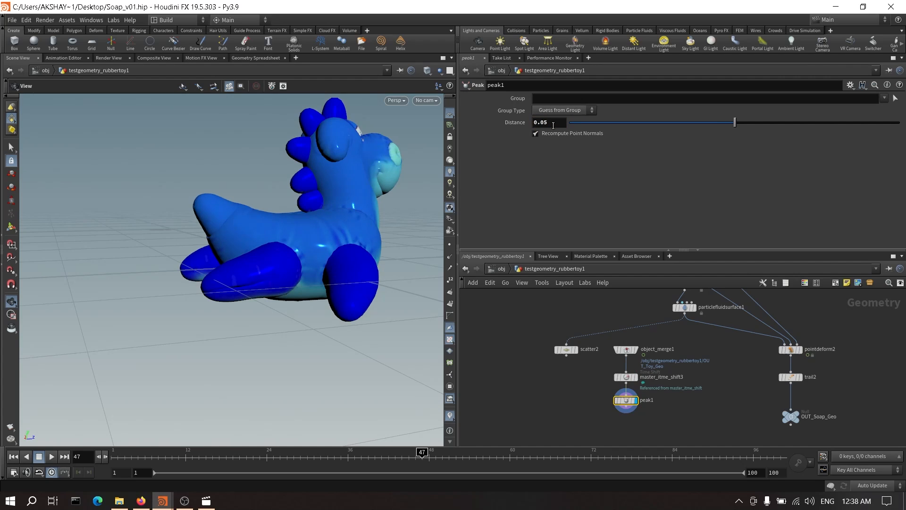
Step: Set the Peak distance to 0.01 and add a Group Create node with scatter2 in its first input and peak1 in its second
{"action": "type", "text": "1"}
{"action": "key", "text": "Return"}
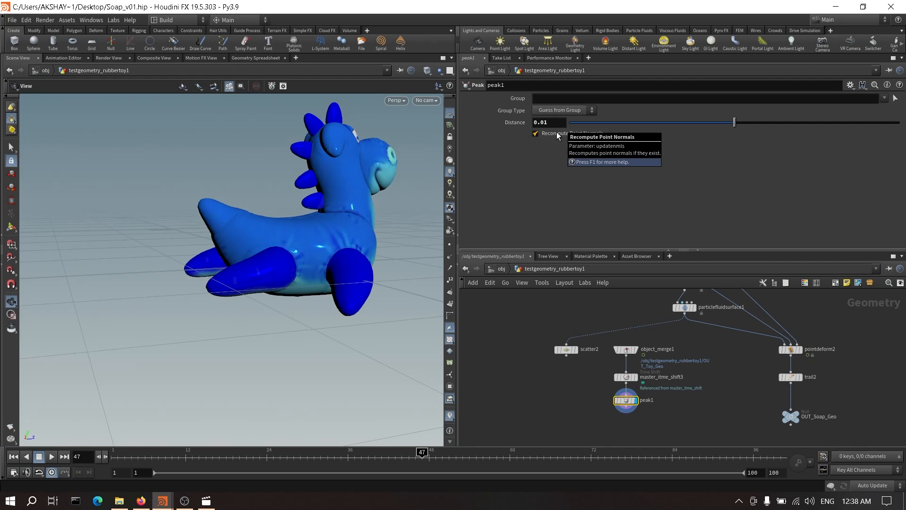
{"action": "key", "text": "Tab"}
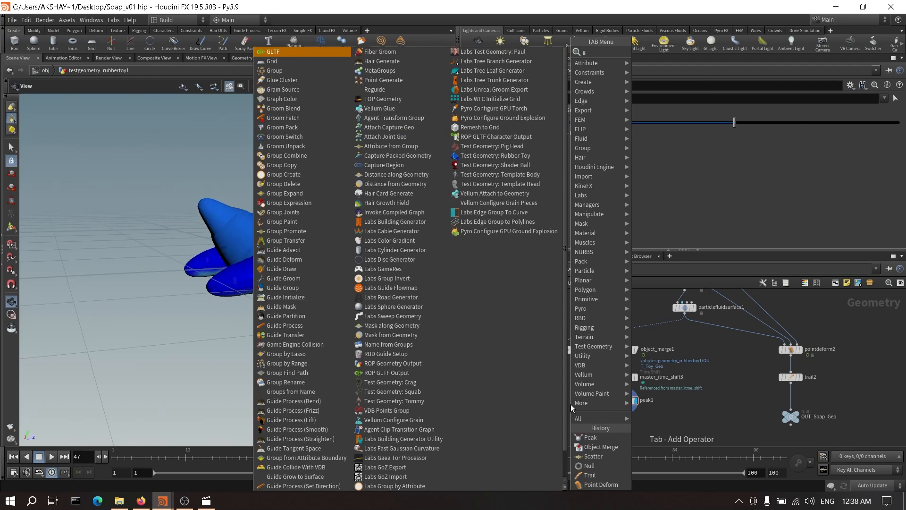
{"action": "type", "text": "grou"}
{"action": "key", "text": "Return"}
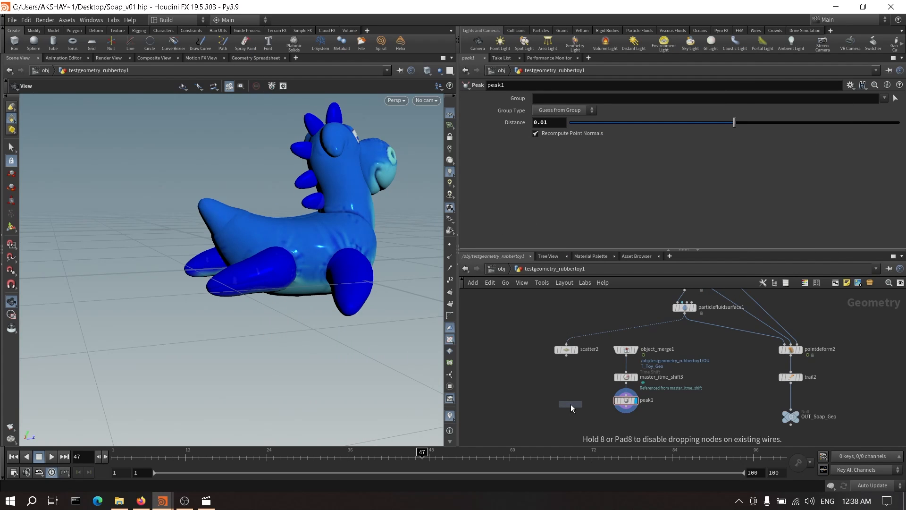
{"action": "left_click", "coordinate": [567, 421]}
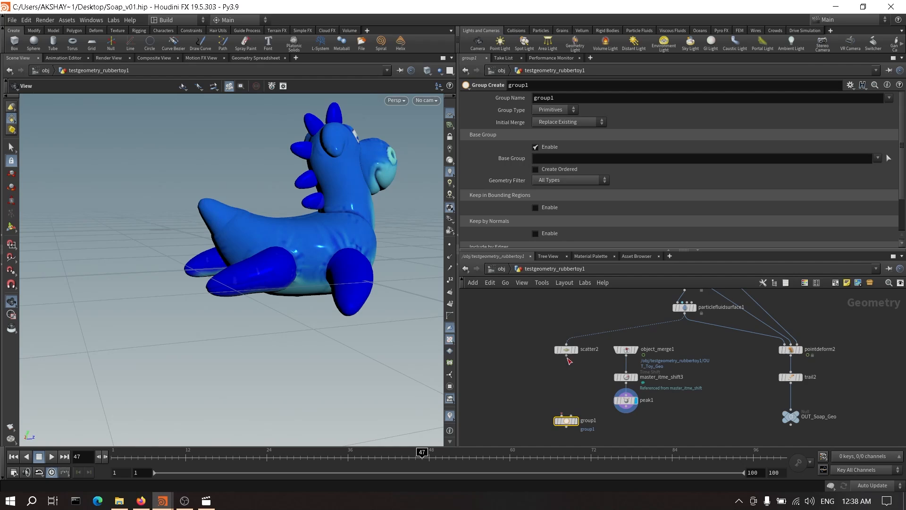
{"action": "left_click_drag", "start_coordinate": [567, 357], "coordinate": [562, 416]}
{"action": "left_click", "coordinate": [571, 415]}
{"action": "left_click", "coordinate": [626, 412]}
Step: Make group1 a Points group with the base group disabled and Keep in Bounding Regions enabled as Bounding Object
{"action": "left_click", "coordinate": [548, 112]}
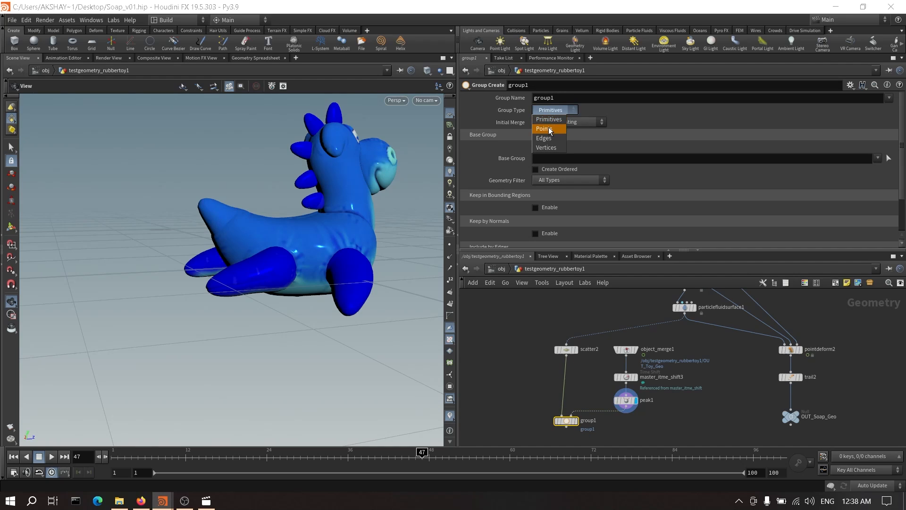
{"action": "left_click", "coordinate": [547, 122]}
{"action": "left_click", "coordinate": [550, 146]}
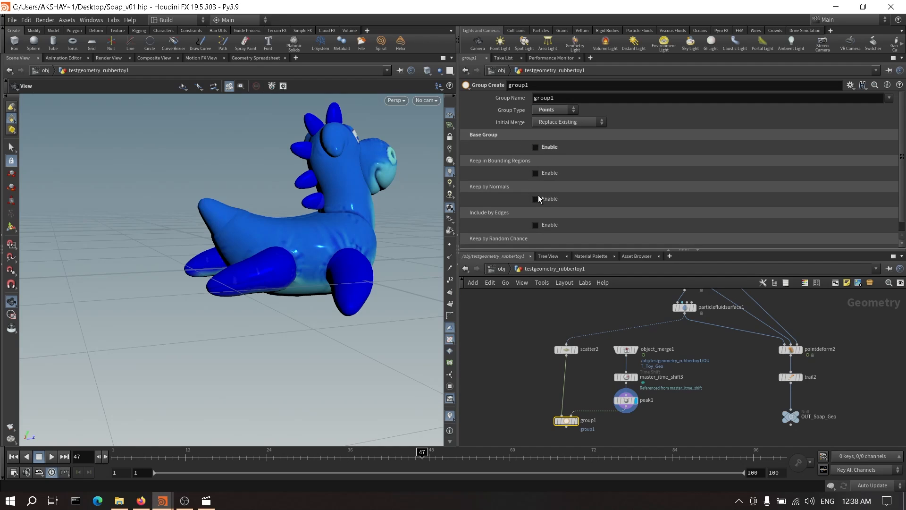
{"action": "left_click", "coordinate": [551, 171]}
{"action": "left_click", "coordinate": [557, 183]}
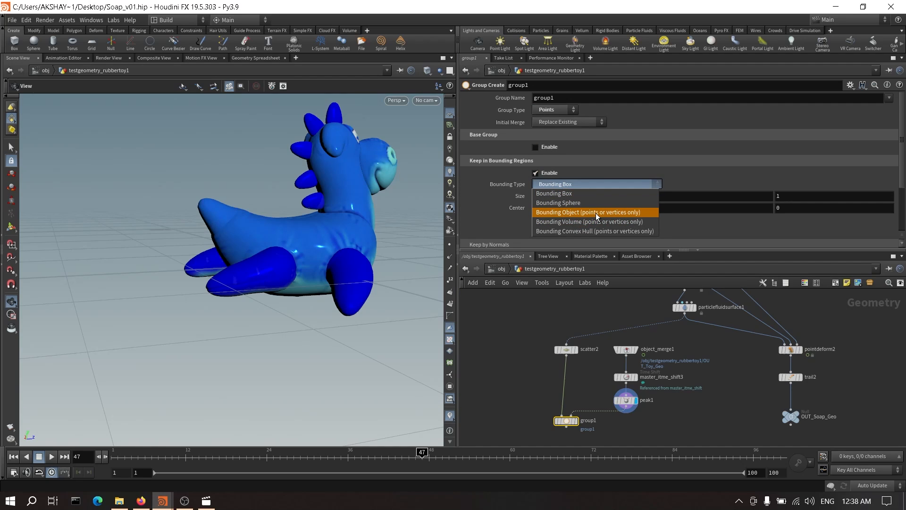
{"action": "left_click", "coordinate": [596, 213]}
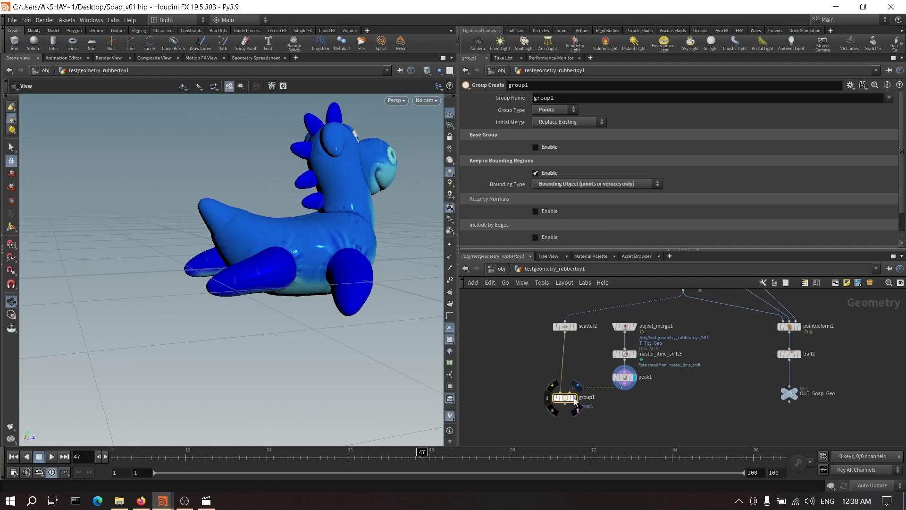
Step: Display group1 to check the grouped points, then set the Peak node's Distance to 0.001
{"action": "left_click", "coordinate": [575, 398]}
{"action": "mouse_move", "coordinate": [302, 241]}
{"action": "left_mouse_down"}
{"action": "mouse_move", "coordinate": [285, 259]}
{"action": "mouse_move", "coordinate": [229, 269]}
{"action": "mouse_move", "coordinate": [289, 335]}
{"action": "mouse_move", "coordinate": [354, 282]}
{"action": "mouse_move", "coordinate": [324, 251]}
{"action": "mouse_move", "coordinate": [321, 260]}
{"action": "mouse_move", "coordinate": [317, 251]}
{"action": "mouse_move", "coordinate": [303, 257]}
{"action": "left_mouse_up"}
{"action": "scroll", "coordinate": [306, 257], "scroll_direction": "up", "scroll_amount": 3}
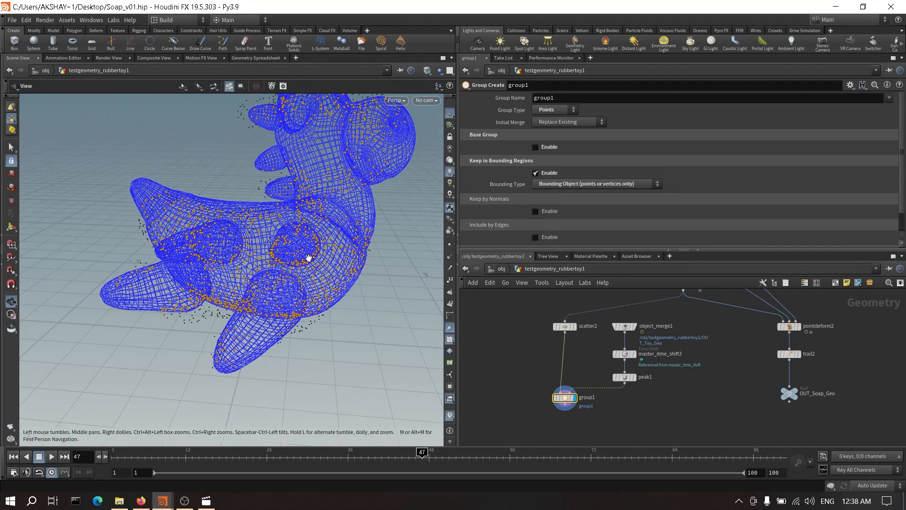
{"action": "left_click", "coordinate": [624, 377]}
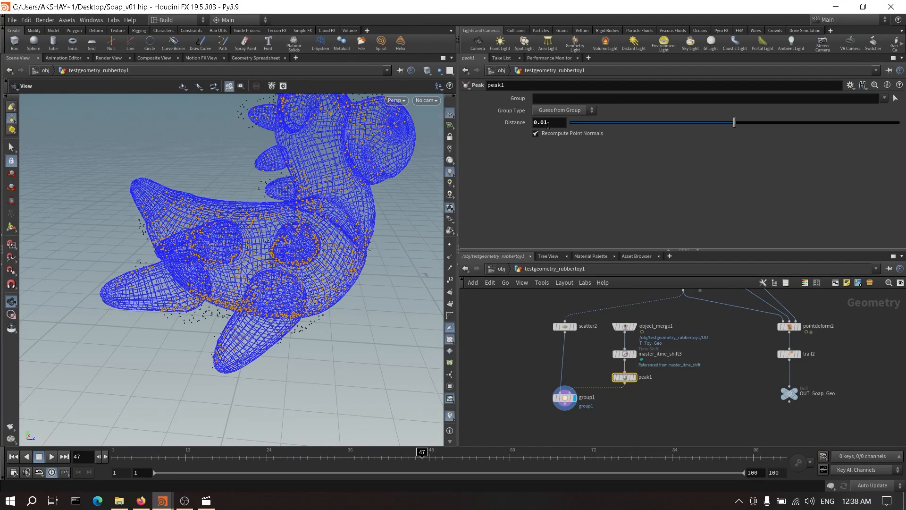
{"action": "left_click", "coordinate": [543, 123]}
{"action": "type", "text": "0"}
{"action": "key", "text": "Return"}
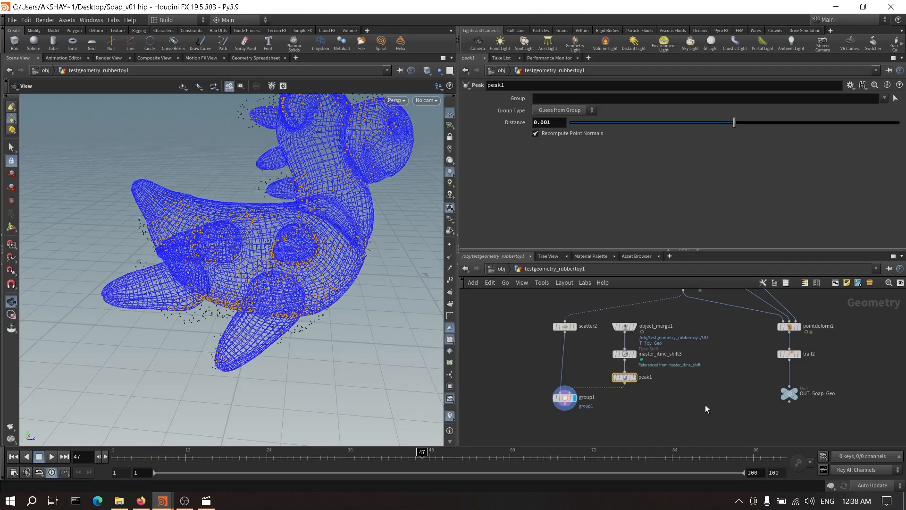
{"action": "left_click_drag", "start_coordinate": [389, 289], "coordinate": [221, 241]}
Step: Change the Group Name on group1 to Del
{"action": "middle_click_drag", "start_coordinate": [575, 430], "coordinate": [579, 418]}
{"action": "left_click", "coordinate": [569, 386]}
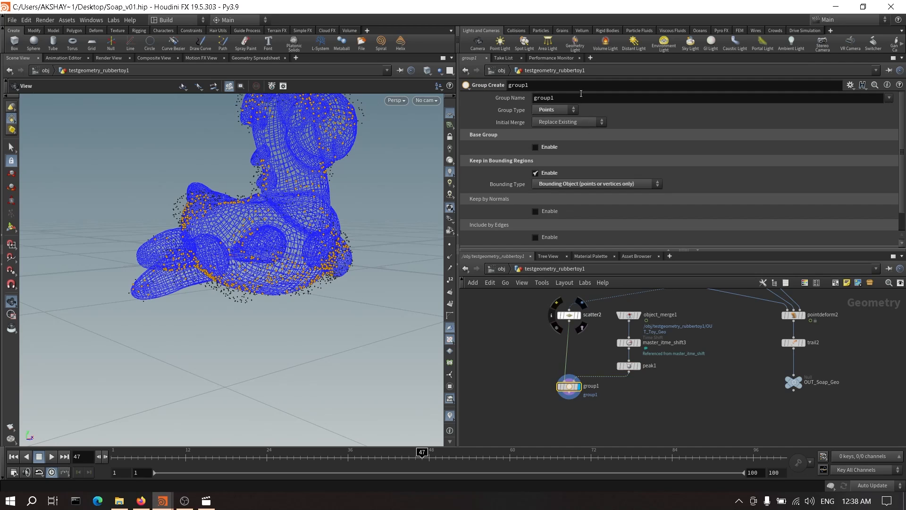
{"action": "double_click", "coordinate": [581, 98]}
{"action": "type", "text": "Del"}
{"action": "key", "text": "Return"}
Step: Add a Blast node below group1 that removes the Del group with Group Type Points, and display it
{"action": "key", "text": "Tab"}
{"action": "type", "text": "bla"}
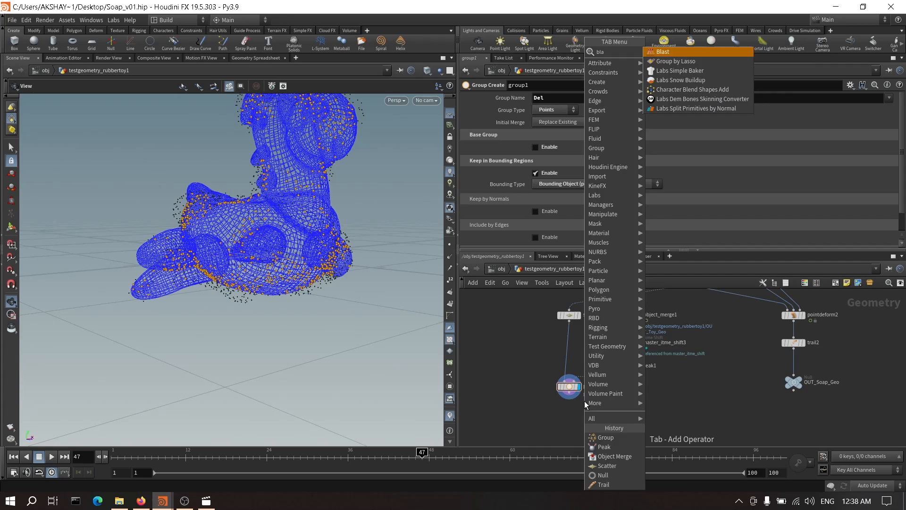
{"action": "key", "text": "Return"}
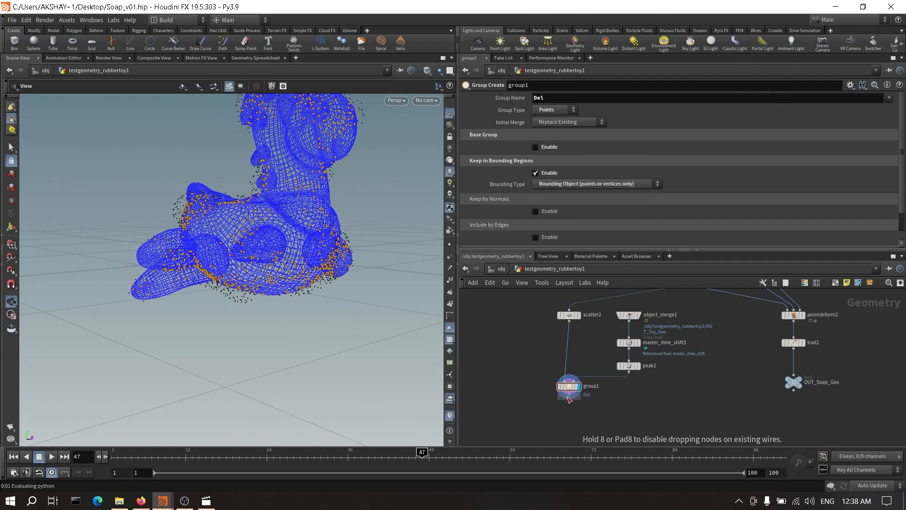
{"action": "left_click", "coordinate": [593, 383]}
{"action": "left_click", "coordinate": [884, 98]}
{"action": "left_click", "coordinate": [887, 106]}
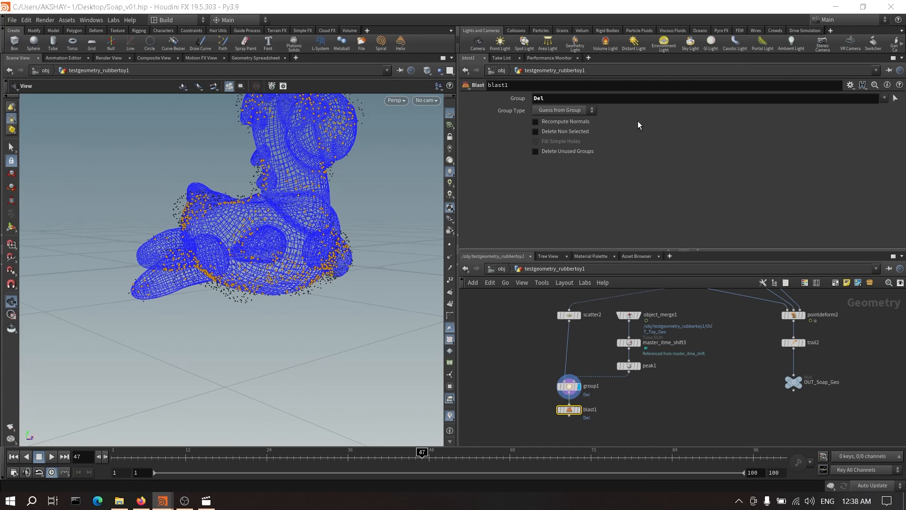
{"action": "left_click", "coordinate": [586, 112]}
{"action": "left_click", "coordinate": [547, 148]}
{"action": "left_click", "coordinate": [583, 412]}
{"action": "left_click_drag", "start_coordinate": [307, 306], "coordinate": [374, 332]}
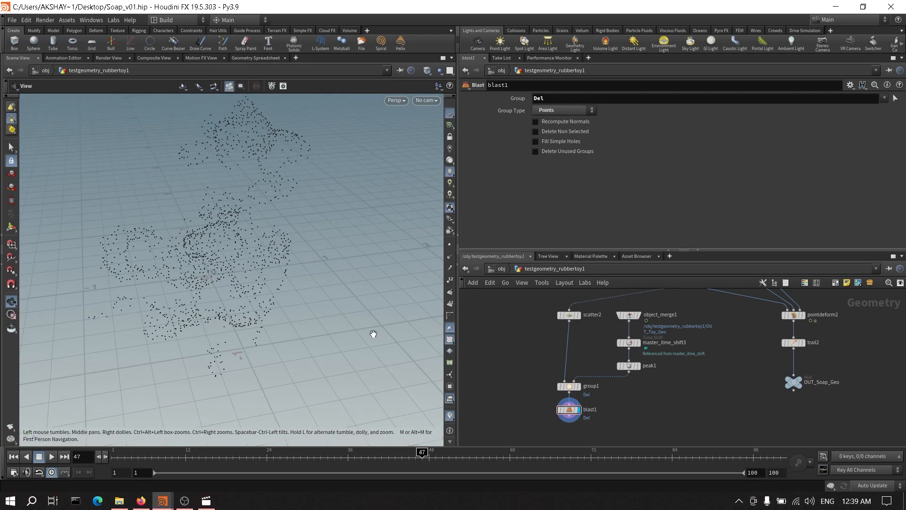
{"action": "middle_click_drag", "start_coordinate": [613, 419], "coordinate": [618, 397]}
{"action": "key", "text": "Tab"}
{"action": "type", "text": "wran"}
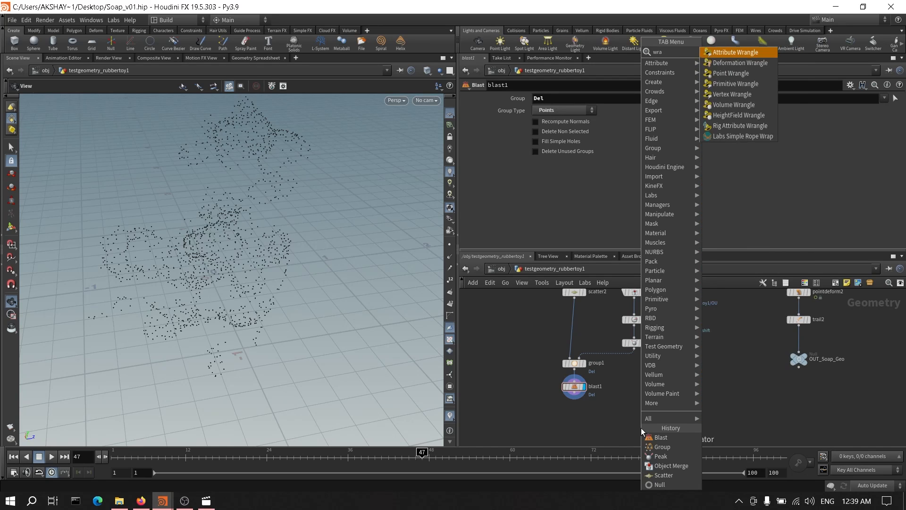
{"action": "key", "text": "BackSpace"}
{"action": "key", "text": "BackSpace"}
{"action": "key", "text": "BackSpace"}
{"action": "key", "text": "BackSpace"}
{"action": "key", "text": "Escape"}
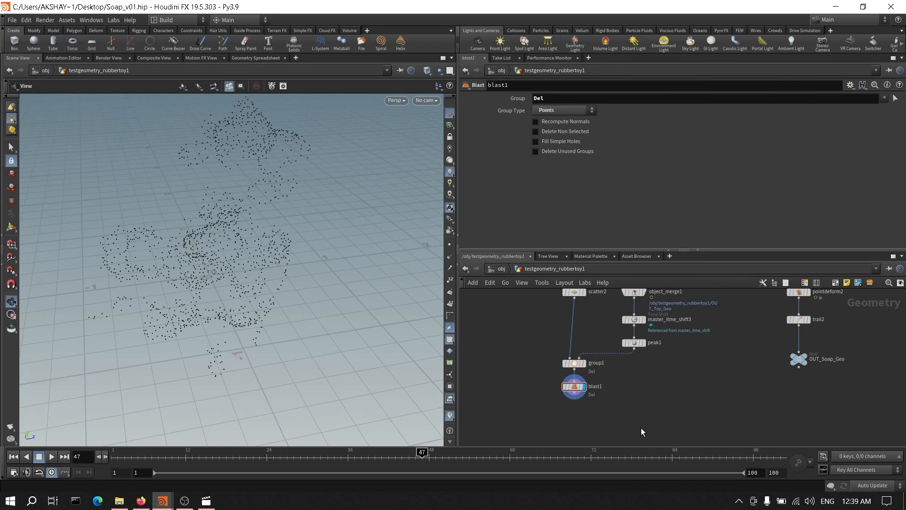
Step: Add an Attribute VOP below blast1 and go inside its network
{"action": "key", "text": "Tab"}
{"action": "type", "text": "atv"}
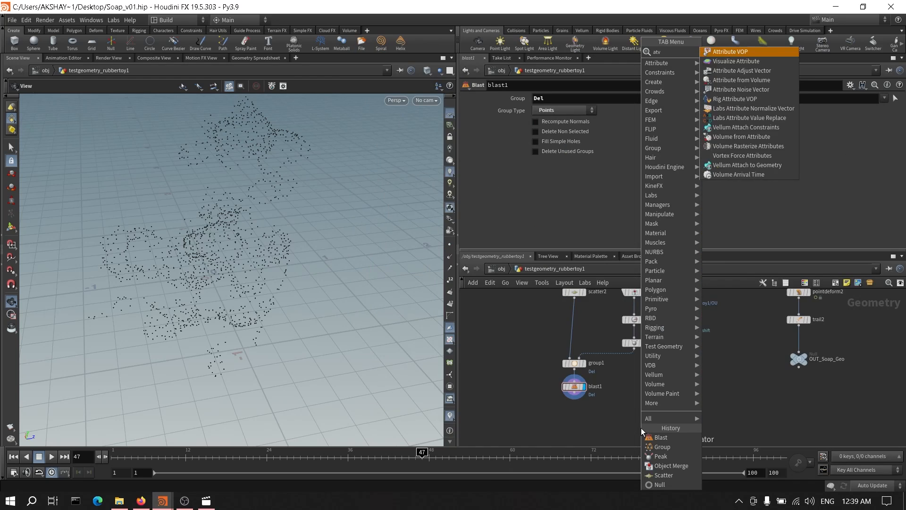
{"action": "key", "text": "Return"}
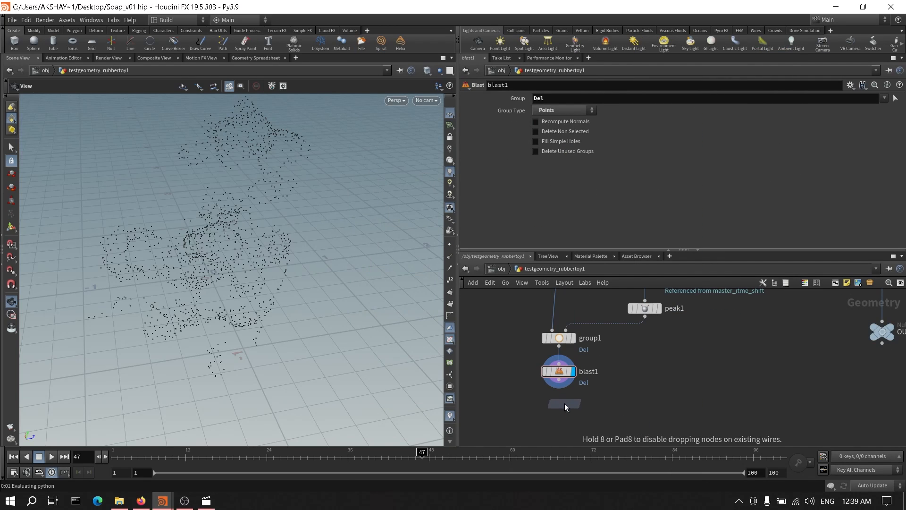
{"action": "left_click", "coordinate": [560, 407]}
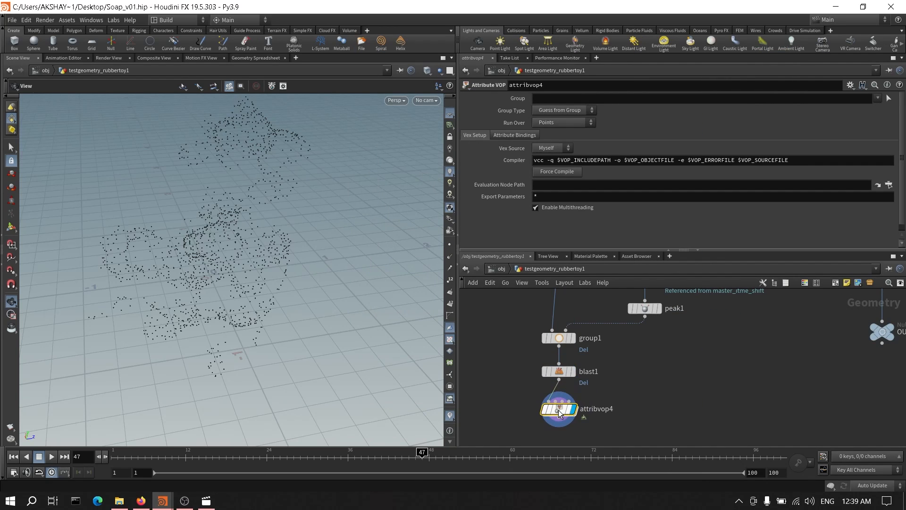
{"action": "double_click", "coordinate": [559, 410]}
Step: Add a Random node in the VOP network and connect the global ptnum output to its pos input
{"action": "key", "text": "Tab"}
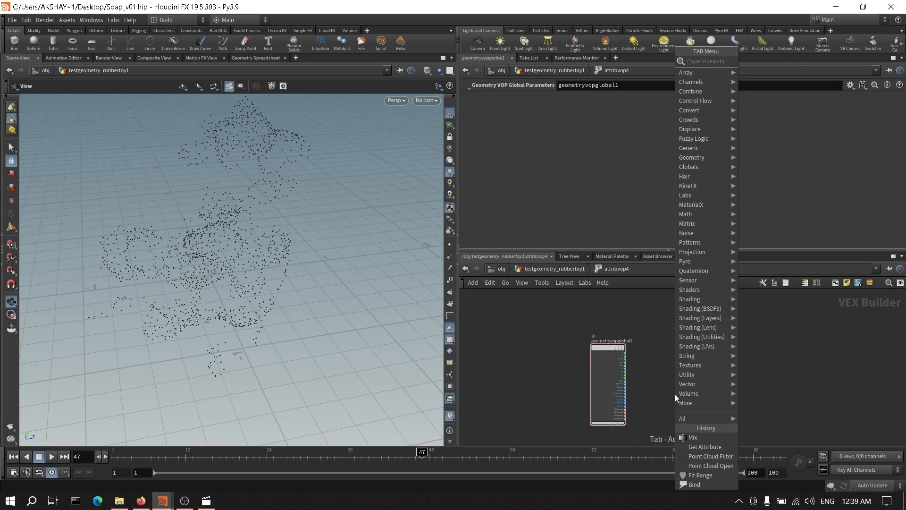
{"action": "type", "text": "ran"}
{"action": "key", "text": "Return"}
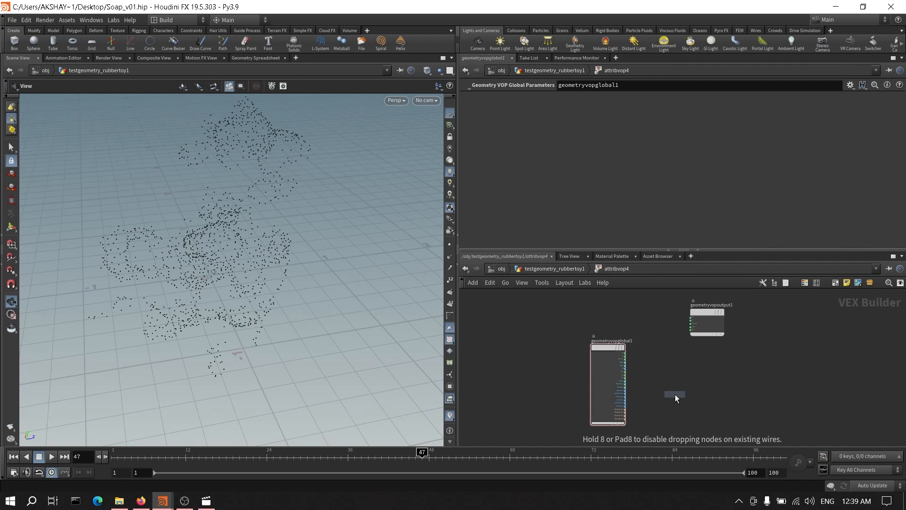
{"action": "left_click", "coordinate": [675, 395]}
{"action": "scroll", "coordinate": [678, 392], "scroll_direction": "up", "scroll_amount": 5}
{"action": "left_click", "coordinate": [693, 380]}
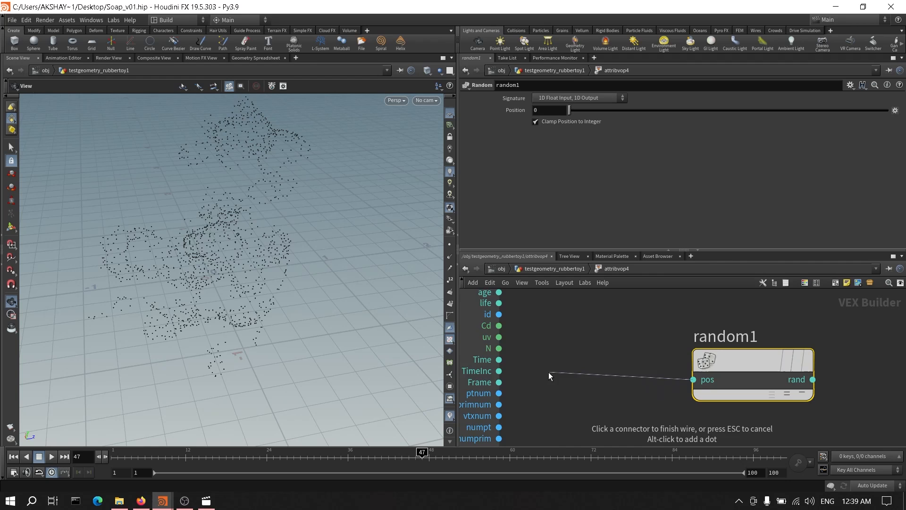
{"action": "middle_click_drag", "start_coordinate": [549, 372], "coordinate": [588, 348]}
{"action": "left_click", "coordinate": [554, 369]}
{"action": "scroll", "coordinate": [677, 377], "scroll_direction": "down", "scroll_amount": 3}
{"action": "middle_click_drag", "start_coordinate": [666, 381], "coordinate": [505, 403]}
{"action": "scroll", "coordinate": [529, 403], "scroll_direction": "down", "scroll_amount": 3}
{"action": "middle_click_drag", "start_coordinate": [586, 403], "coordinate": [684, 368]}
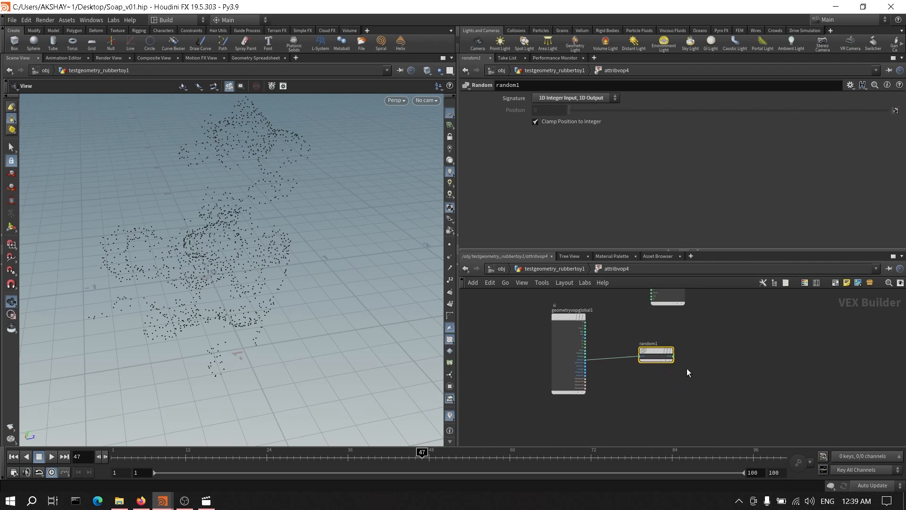
Step: Connect the Random node's rand output to Cd on the geometry output and inspect the coloured points
{"action": "left_click_drag", "start_coordinate": [667, 302], "coordinate": [754, 366]}
{"action": "scroll", "coordinate": [739, 368], "scroll_direction": "up", "scroll_amount": 4}
{"action": "left_click", "coordinate": [738, 363]}
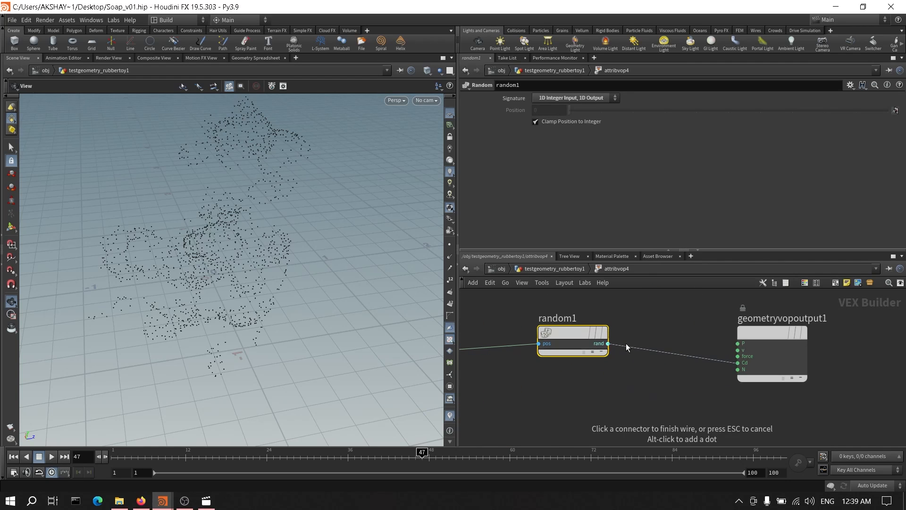
{"action": "left_click", "coordinate": [608, 344]}
{"action": "left_click_drag", "start_coordinate": [392, 303], "coordinate": [182, 234]}
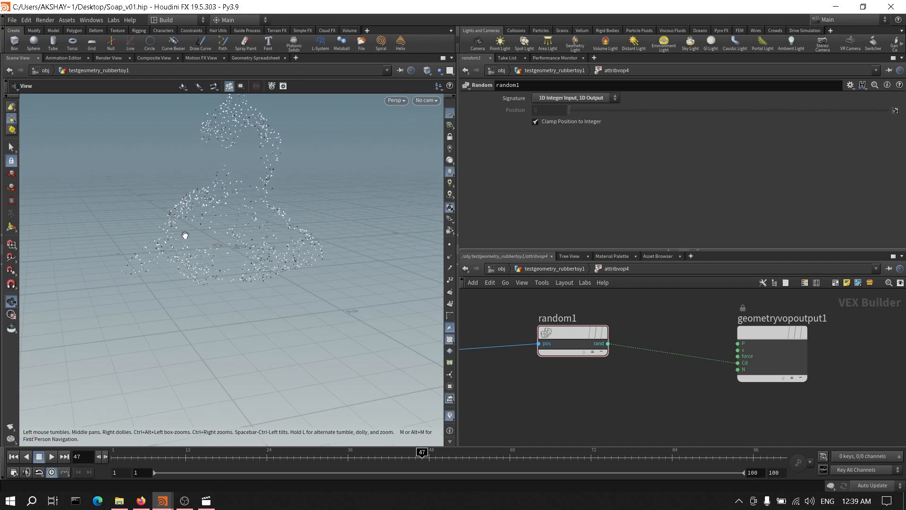
Step: Switch to Soap_Bubbles_v0009.hip and examine the random point colour code in attribwrangle1, below del_inside_points
{"action": "mouse_move", "coordinate": [163, 501]}
{"action": "left_click", "coordinate": [149, 465]}
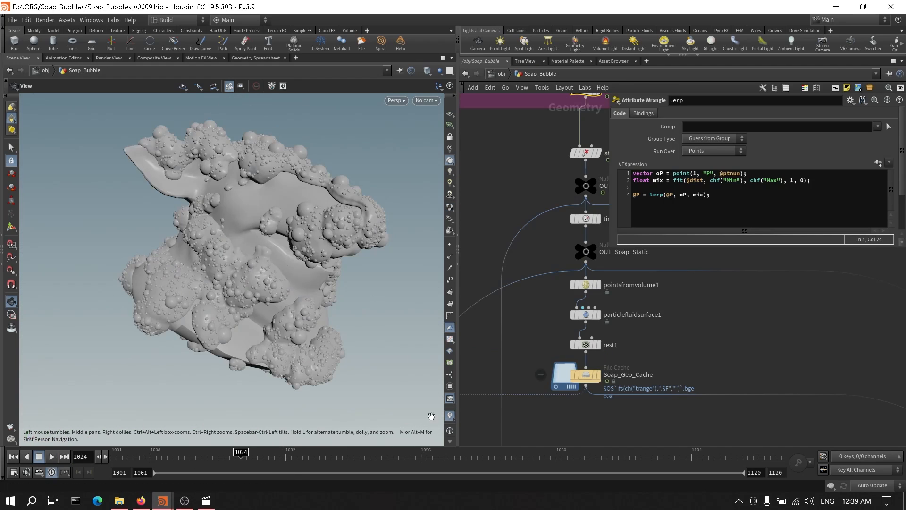
{"action": "middle_click_drag", "start_coordinate": [652, 374], "coordinate": [787, 284]}
{"action": "scroll", "coordinate": [646, 389], "scroll_direction": "up", "scroll_amount": 2}
{"action": "middle_click_drag", "start_coordinate": [645, 389], "coordinate": [678, 314]}
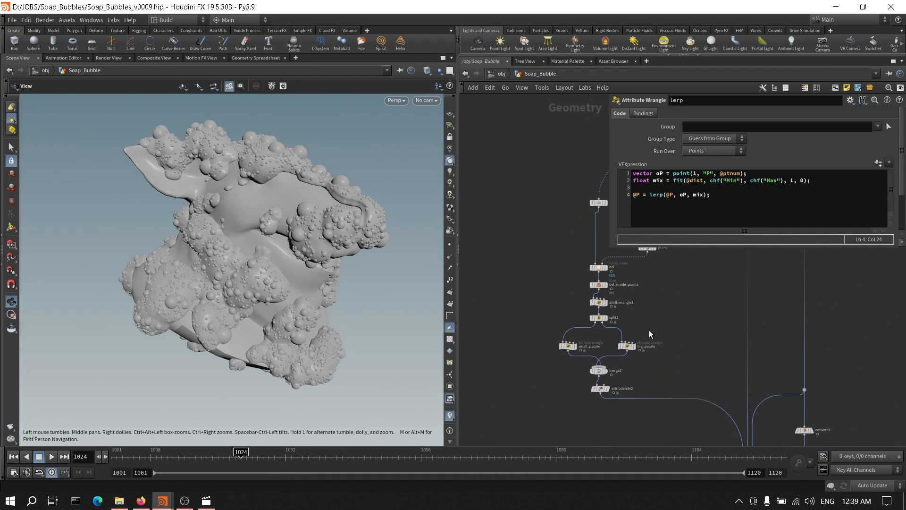
{"action": "scroll", "coordinate": [650, 330], "scroll_direction": "up", "scroll_amount": 3}
{"action": "left_click", "coordinate": [565, 283]}
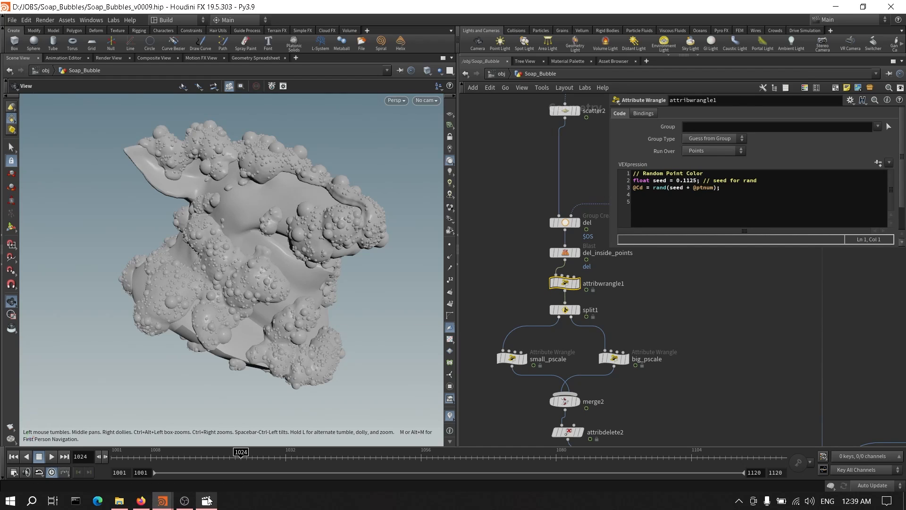
Step: Return to Soap_v01.hip and reposition the Random node between the globals and output nodes
{"action": "mouse_move", "coordinate": [167, 501]}
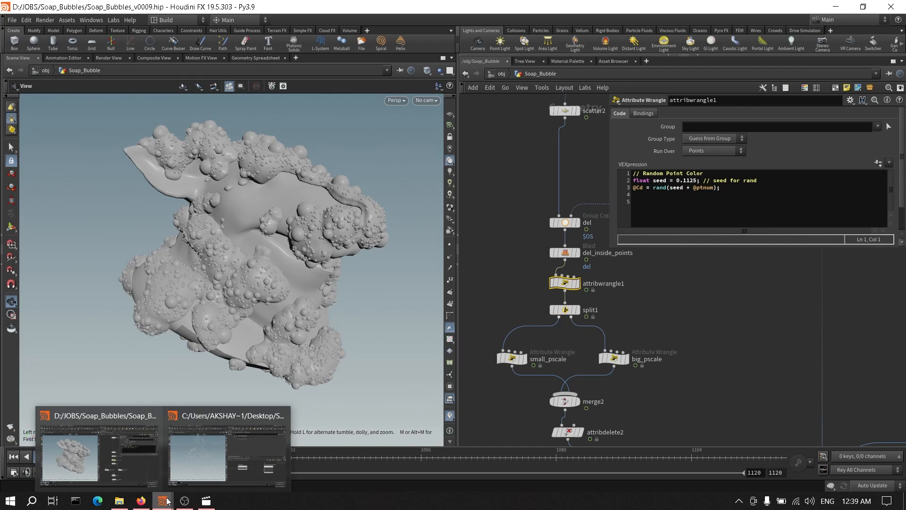
{"action": "left_click", "coordinate": [226, 455]}
{"action": "scroll", "coordinate": [613, 372], "scroll_direction": "down", "scroll_amount": 3}
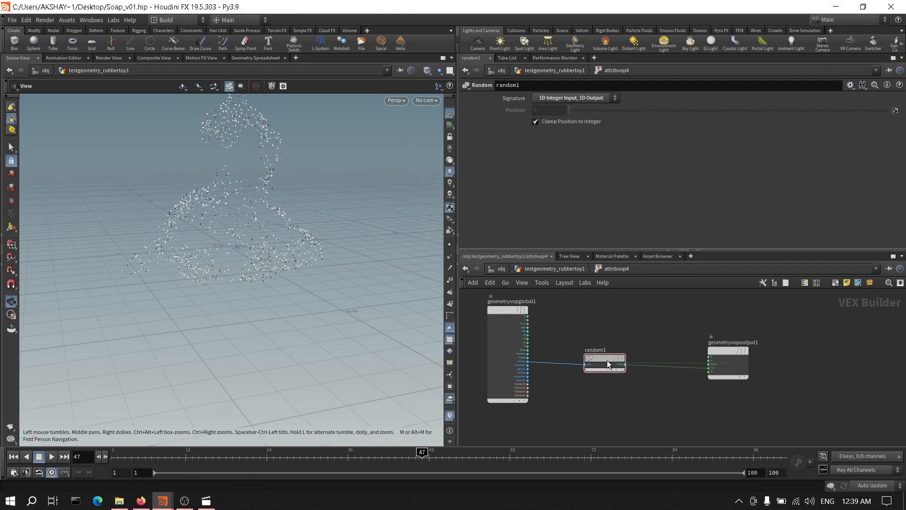
{"action": "left_click_drag", "start_coordinate": [607, 364], "coordinate": [595, 356]}
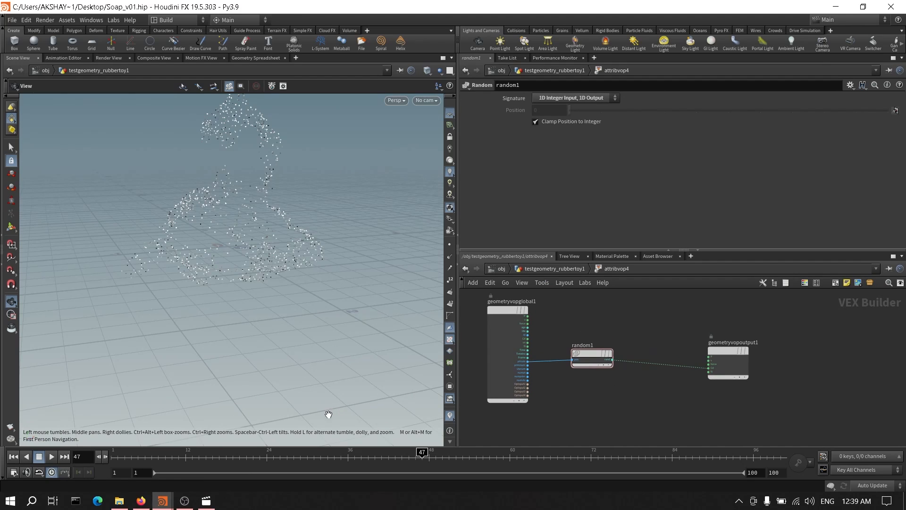
Step: Switch to Soap_Bubbles_v0009.hip and examine the contents of attribwrangle1, including its random colour snippet and attribute bindings
{"action": "left_click", "coordinate": [162, 501]}
{"action": "left_click", "coordinate": [96, 454]}
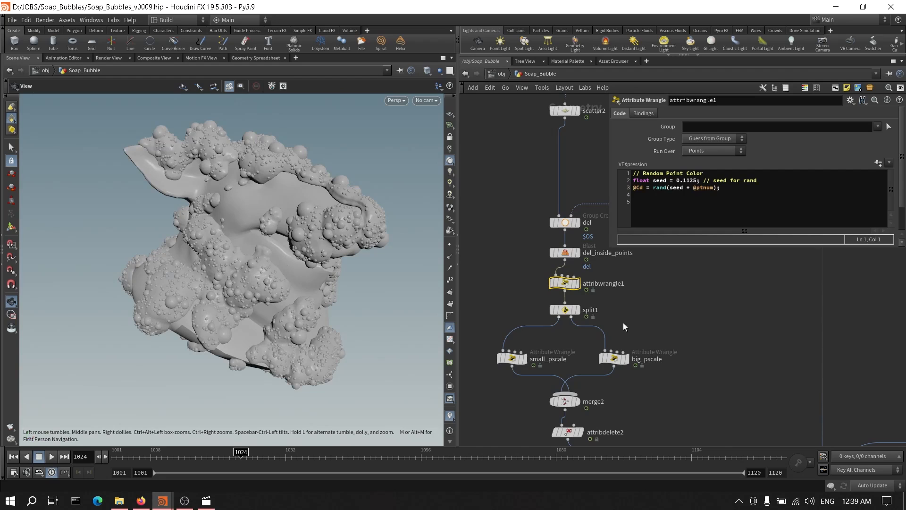
{"action": "scroll", "coordinate": [623, 322], "scroll_direction": "up", "scroll_amount": 3}
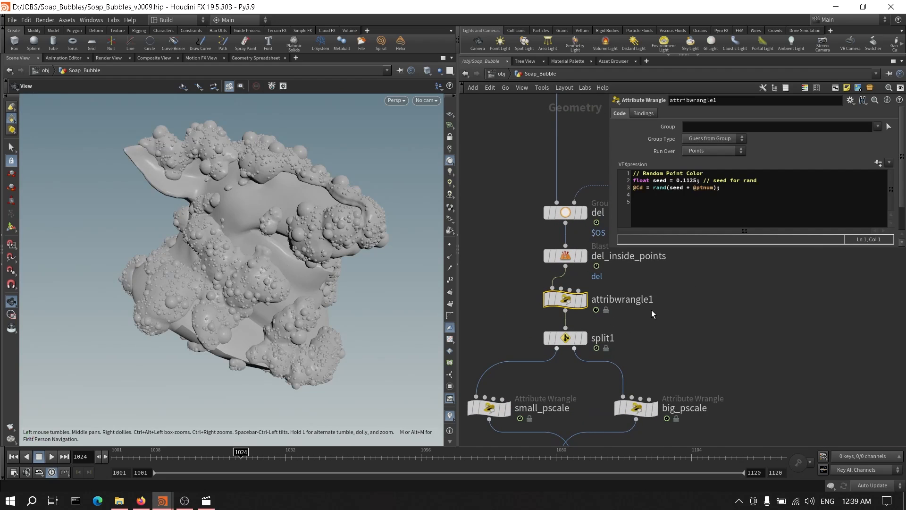
{"action": "left_click", "coordinate": [737, 223]}
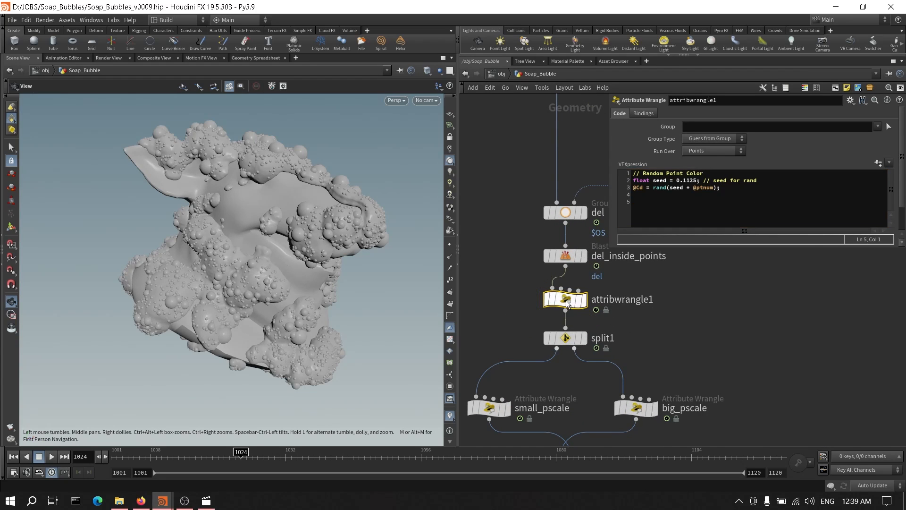
{"action": "double_click", "coordinate": [566, 301]}
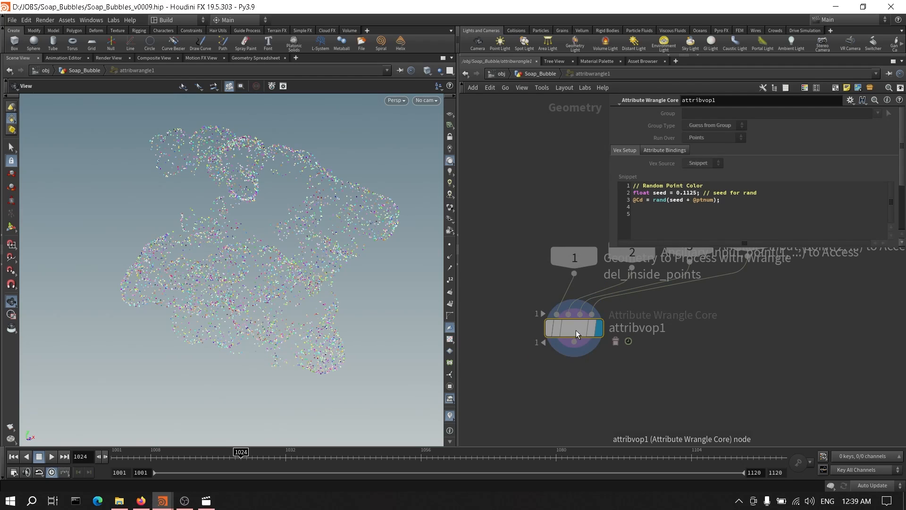
{"action": "scroll", "coordinate": [664, 346], "scroll_direction": "down", "scroll_amount": 3}
{"action": "middle_click_drag", "start_coordinate": [666, 346], "coordinate": [634, 359]}
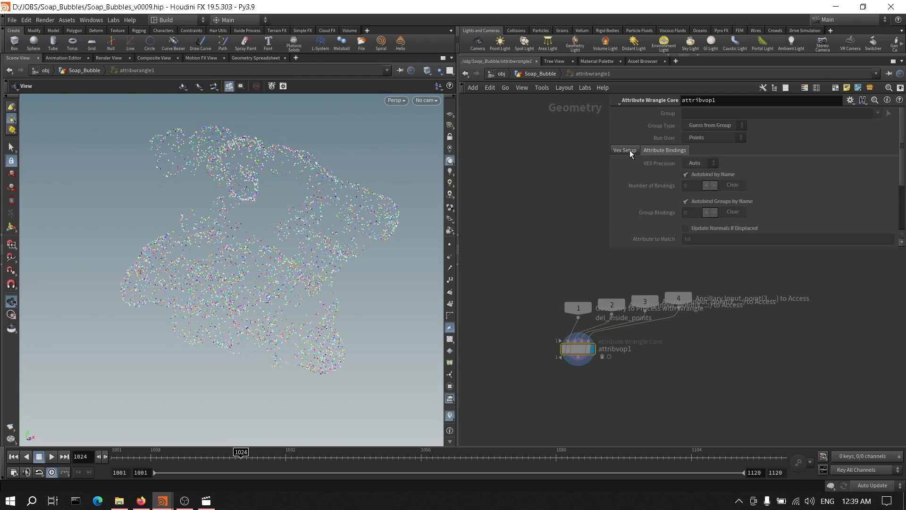
{"action": "left_click", "coordinate": [535, 73]}
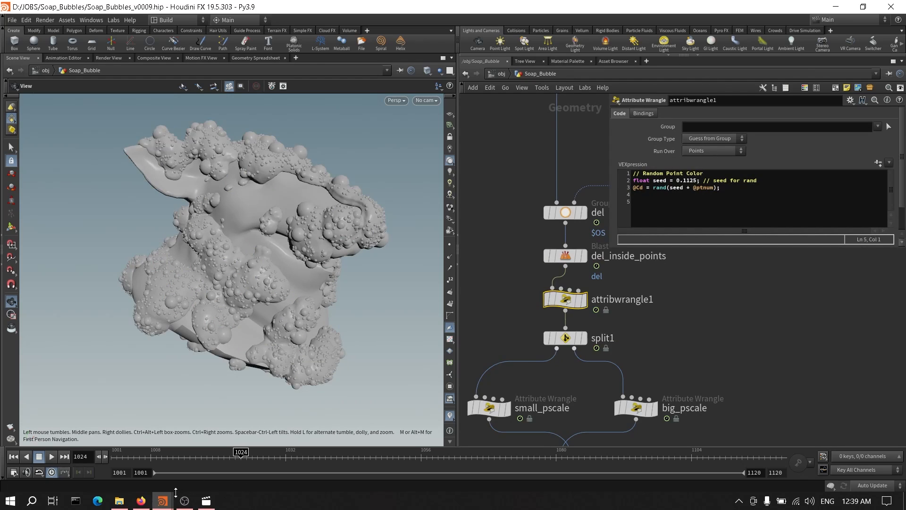
Step: Return to Soap_v01.hip and reopen the VOP network inside attribvop4
{"action": "mouse_move", "coordinate": [163, 500]}
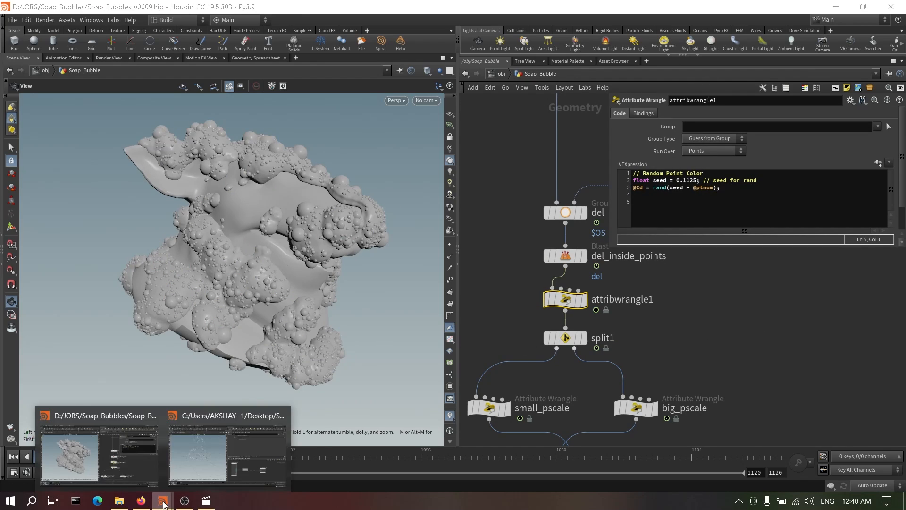
{"action": "left_click", "coordinate": [208, 467]}
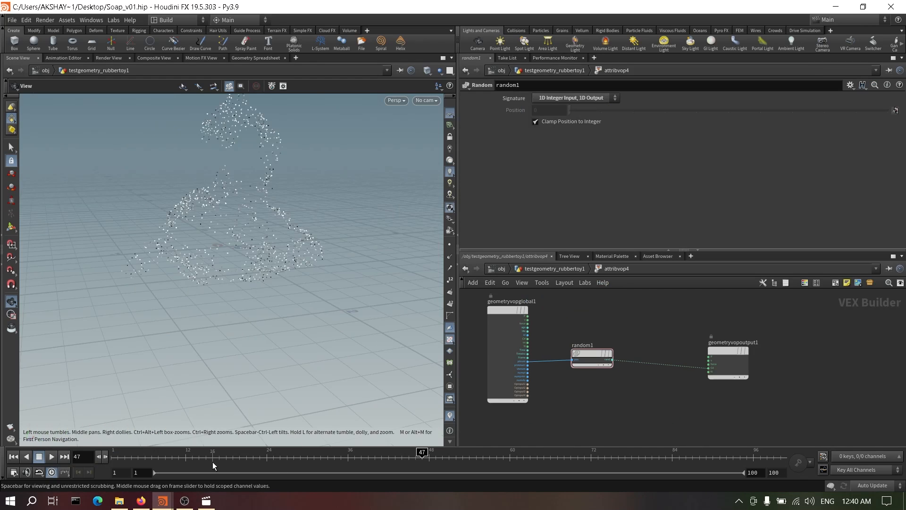
{"action": "left_click", "coordinate": [560, 269]}
{"action": "double_click", "coordinate": [571, 409]}
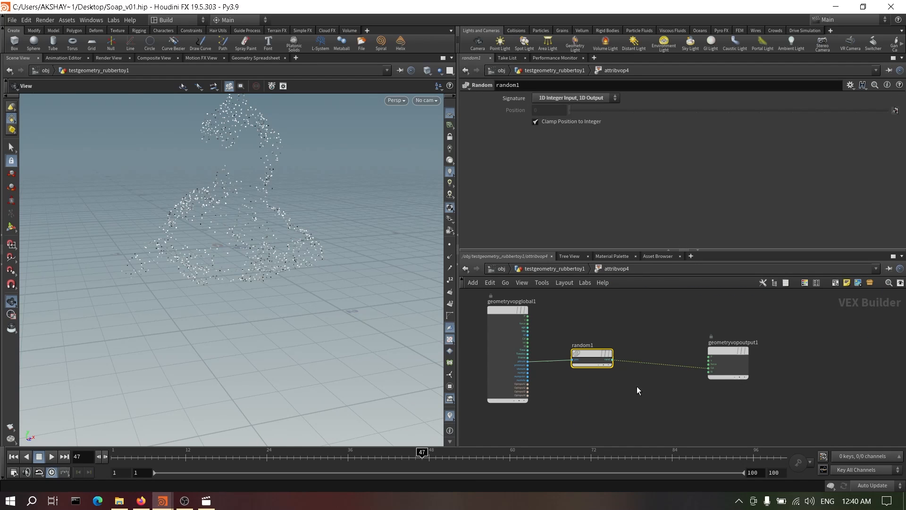
Step: Try an empty Snippet node in the attribvop4 network and remove it again
{"action": "key", "text": "Tab"}
{"action": "type", "text": "sni"}
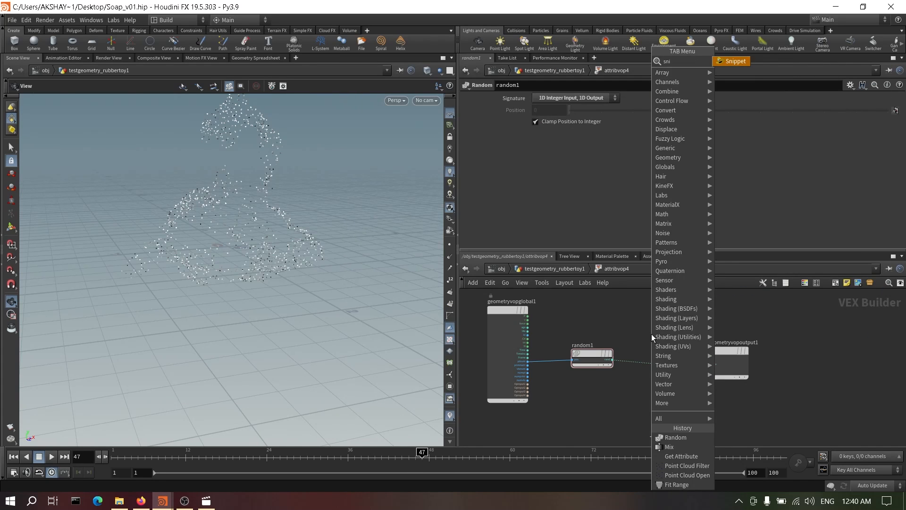
{"action": "key", "text": "Return"}
{"action": "left_click", "coordinate": [652, 333]}
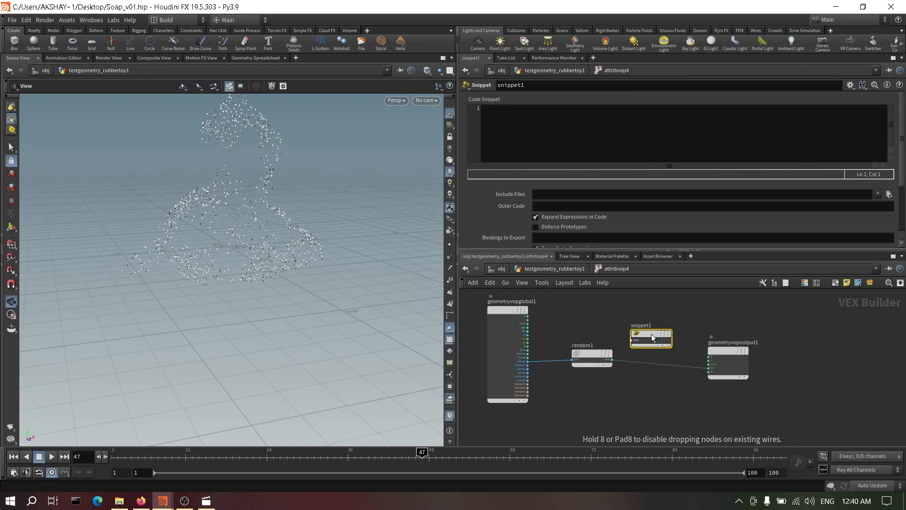
{"action": "left_click", "coordinate": [635, 135]}
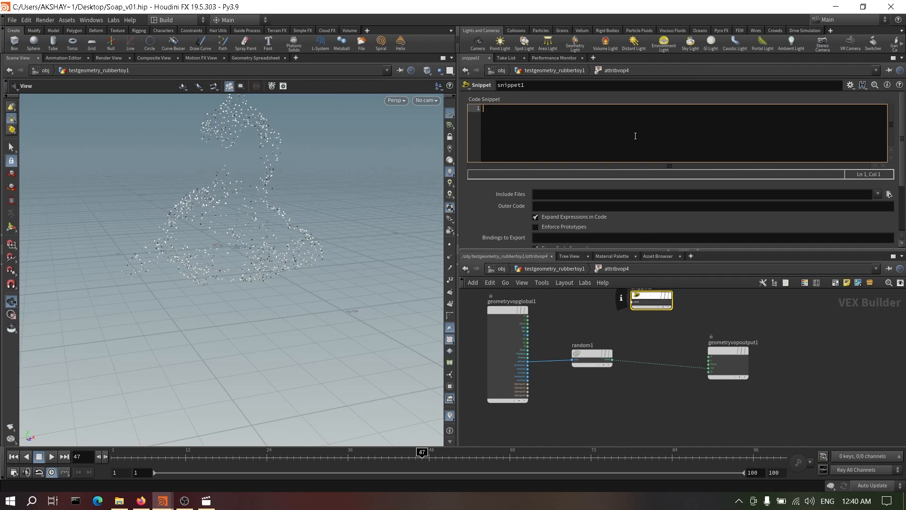
{"action": "left_click_drag", "start_coordinate": [656, 301], "coordinate": [649, 313]}
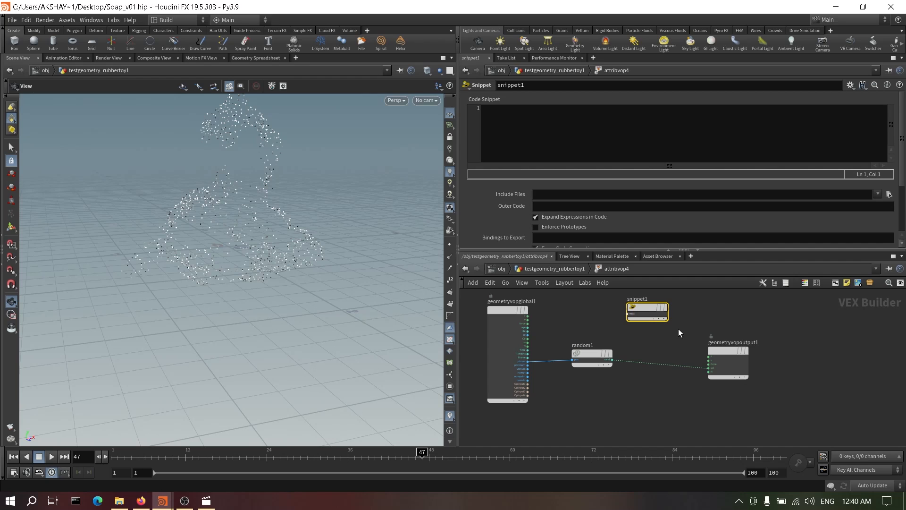
{"action": "key", "text": "Delete"}
Step: Reposition the Random node and move the geometry output node closer to it, and return to the testgeometry_rubbertoy1 network
{"action": "left_click_drag", "start_coordinate": [591, 352], "coordinate": [588, 357]}
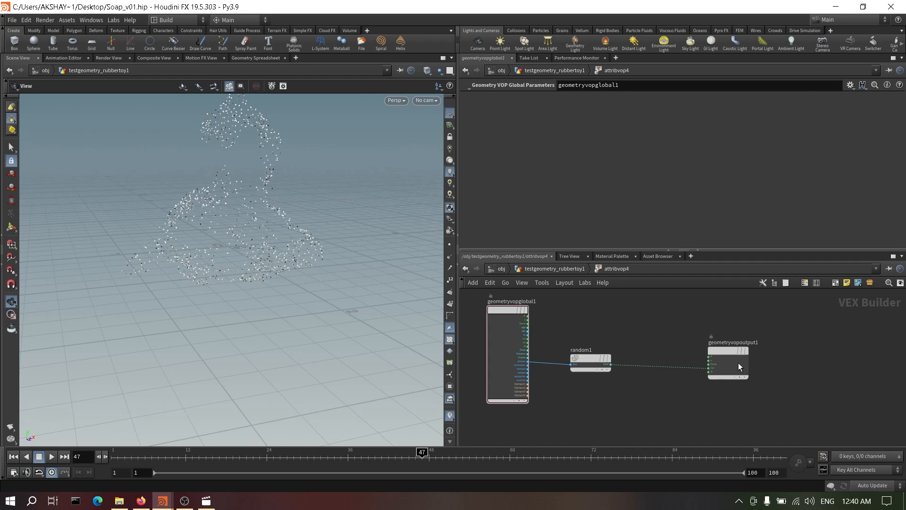
{"action": "left_click_drag", "start_coordinate": [738, 362], "coordinate": [678, 357]}
{"action": "left_click_drag", "start_coordinate": [337, 296], "coordinate": [349, 302]}
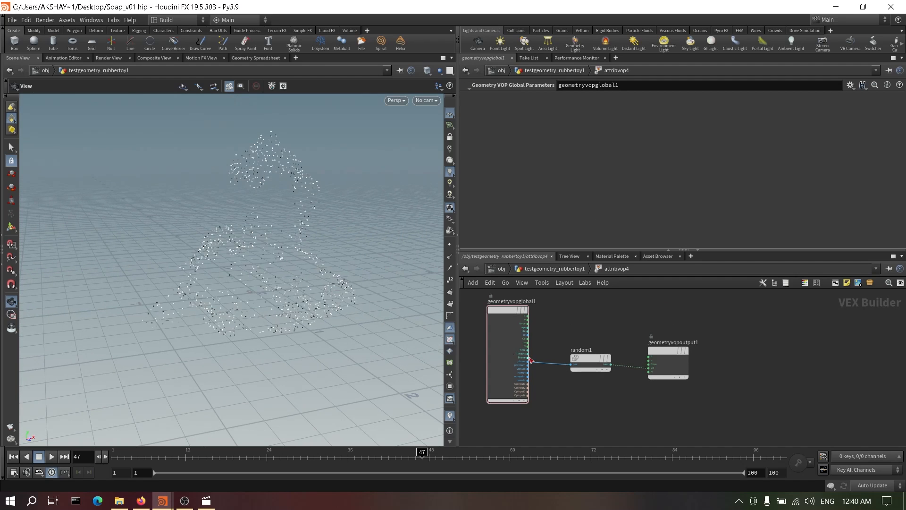
{"action": "scroll", "coordinate": [572, 364], "scroll_direction": "up", "scroll_amount": 3}
{"action": "left_click", "coordinate": [555, 269]}
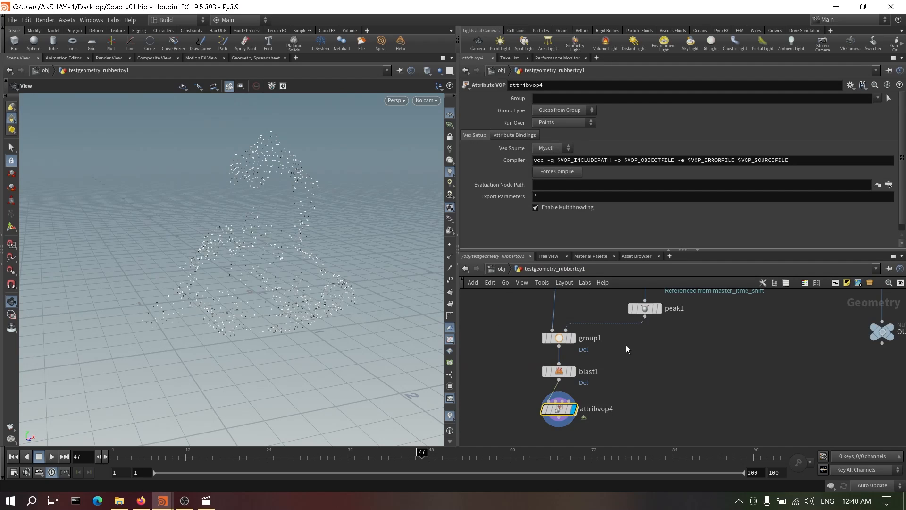
Step: Add a Split node directly below attribvop4, connected to its output
{"action": "key", "text": "Tab"}
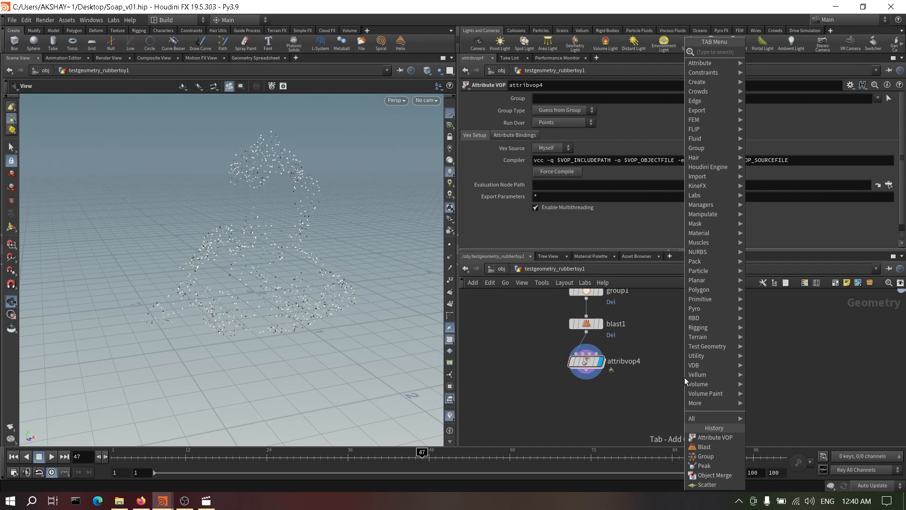
{"action": "type", "text": "split"}
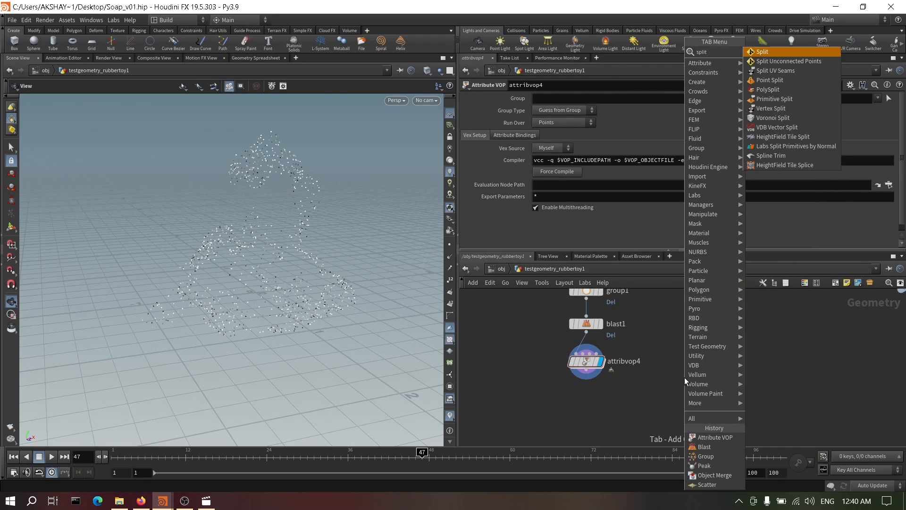
{"action": "key", "text": "Return"}
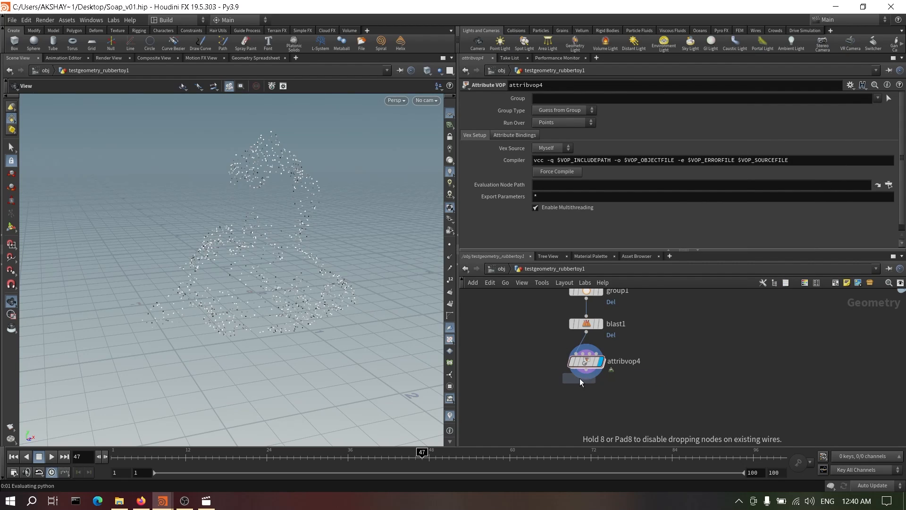
{"action": "left_click", "coordinate": [600, 393]}
{"action": "left_click", "coordinate": [611, 99]}
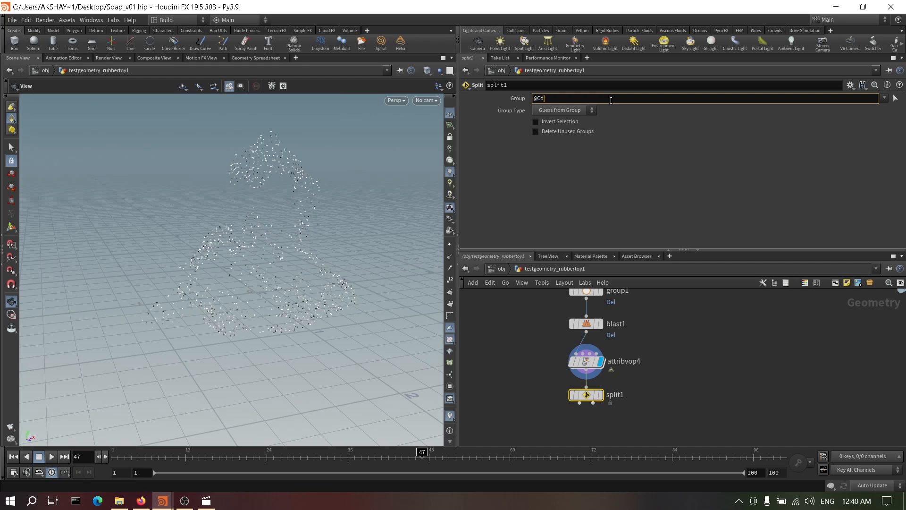
{"action": "key", "text": "Return"}
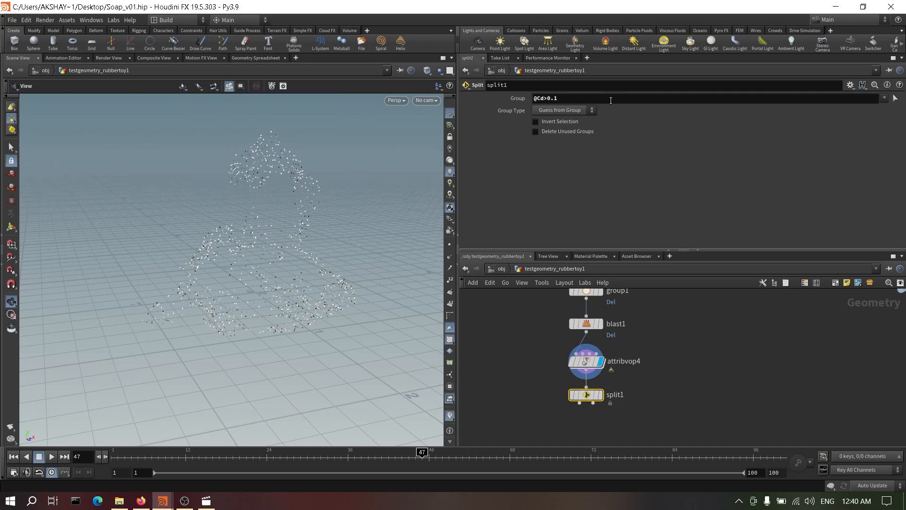
{"action": "left_click", "coordinate": [574, 112]}
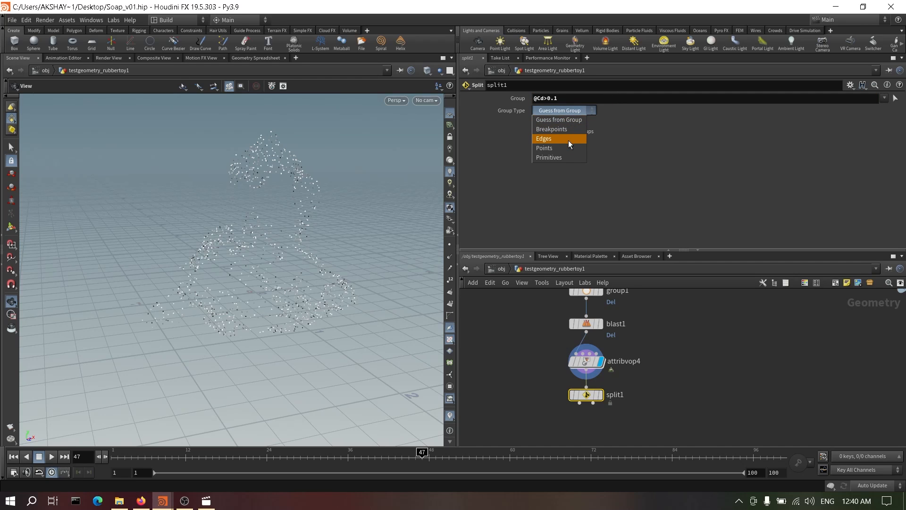
{"action": "left_click", "coordinate": [569, 148]}
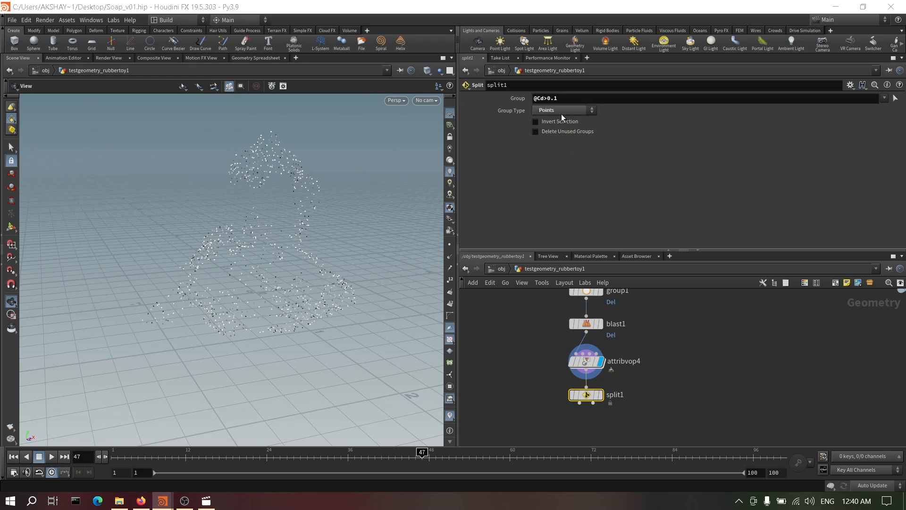
{"action": "left_click", "coordinate": [601, 395]}
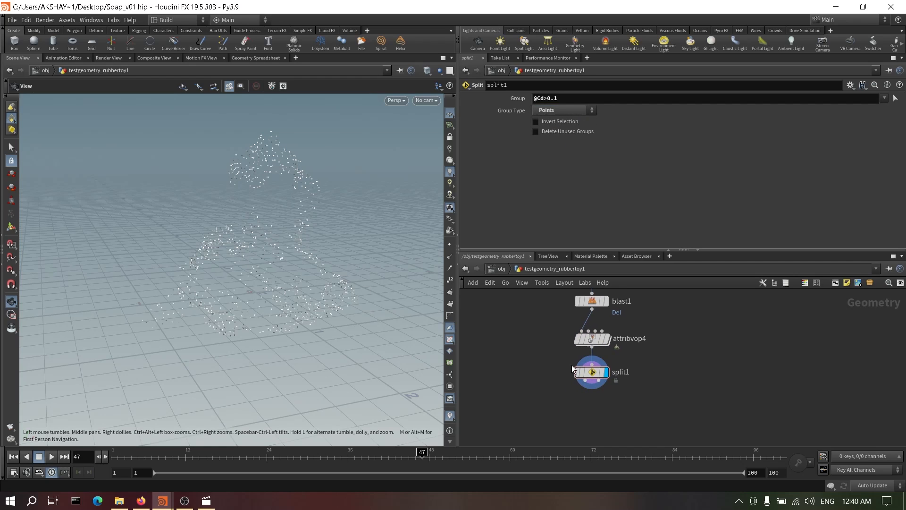
Step: Compare the point counts of split1 and attribvop4 in their node information
{"action": "middle_click", "coordinate": [593, 375]}
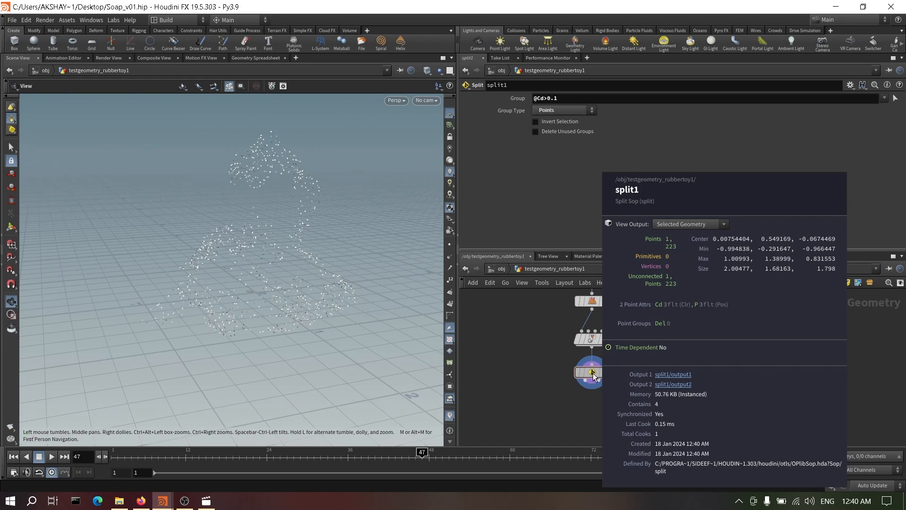
{"action": "middle_click", "coordinate": [591, 347]}
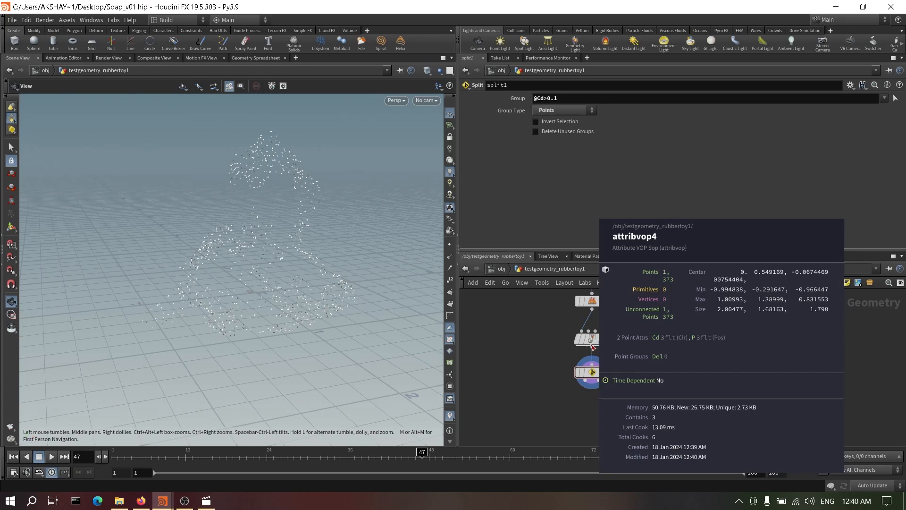
{"action": "middle_click", "coordinate": [591, 343]}
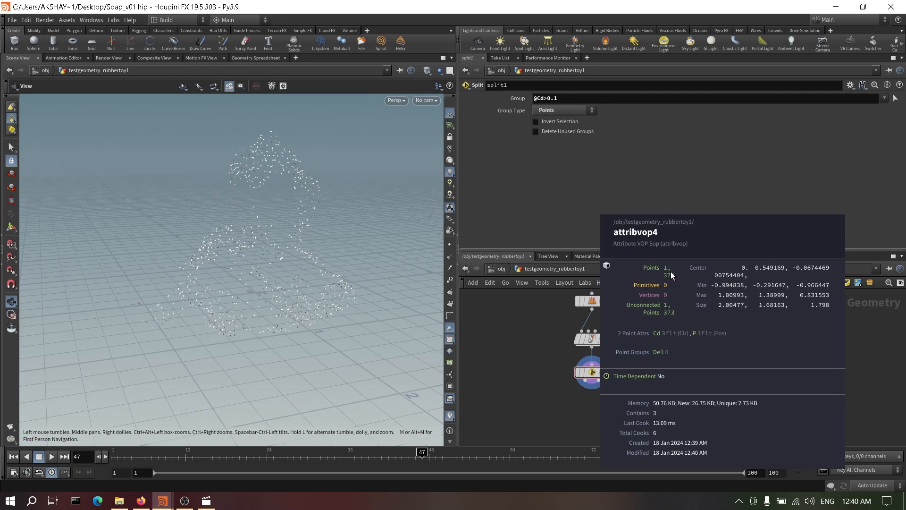
{"action": "middle_click", "coordinate": [593, 373]}
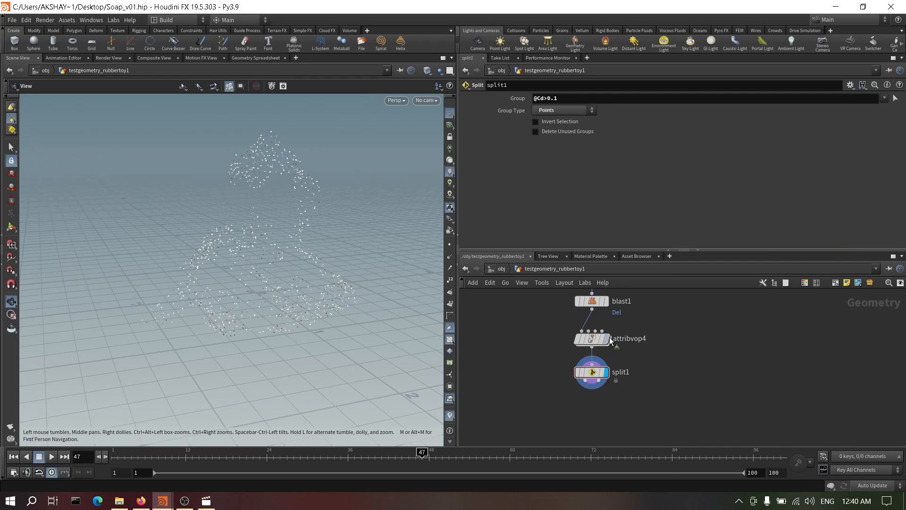
Step: Invert the Split node's selection and inspect the remaining points
{"action": "left_click", "coordinate": [568, 122]}
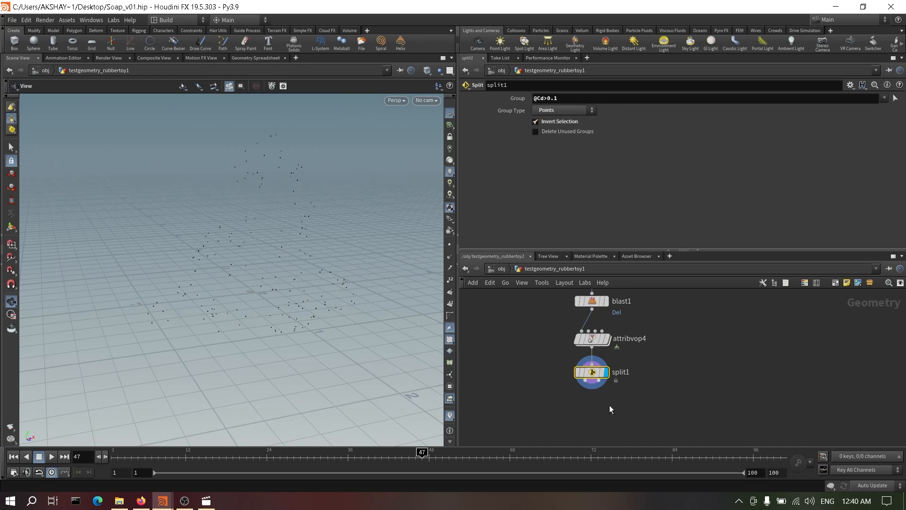
{"action": "middle_click", "coordinate": [593, 373]}
{"action": "left_click_drag", "start_coordinate": [213, 301], "coordinate": [267, 301]}
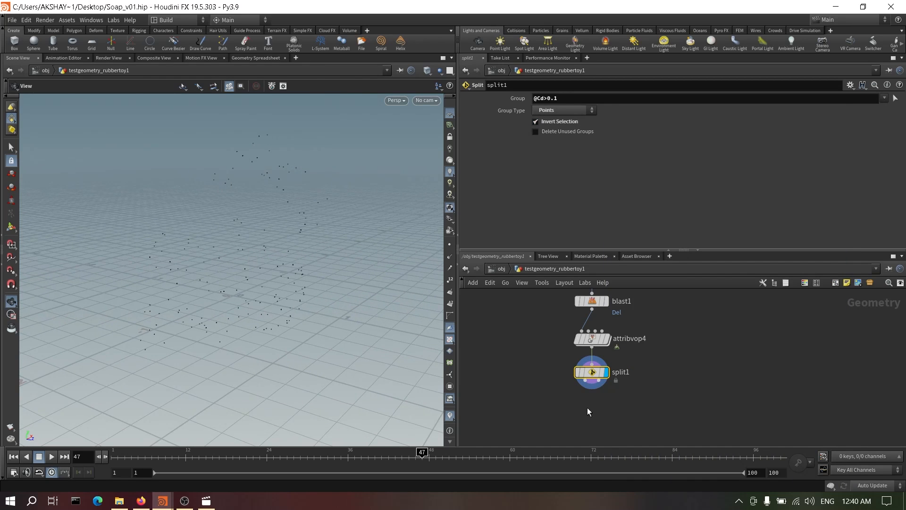
Step: Add an Attribute VOP node from split1's first output and open its VOP network
{"action": "middle_click_drag", "start_coordinate": [587, 407], "coordinate": [601, 398]}
{"action": "left_click_drag", "start_coordinate": [599, 371], "coordinate": [569, 387]}
{"action": "key", "text": "Tab"}
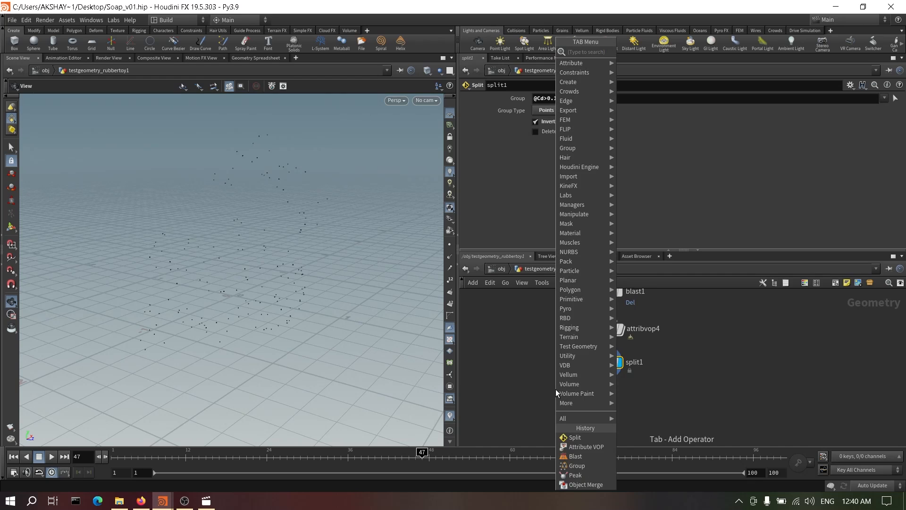
{"action": "type", "text": "a"}
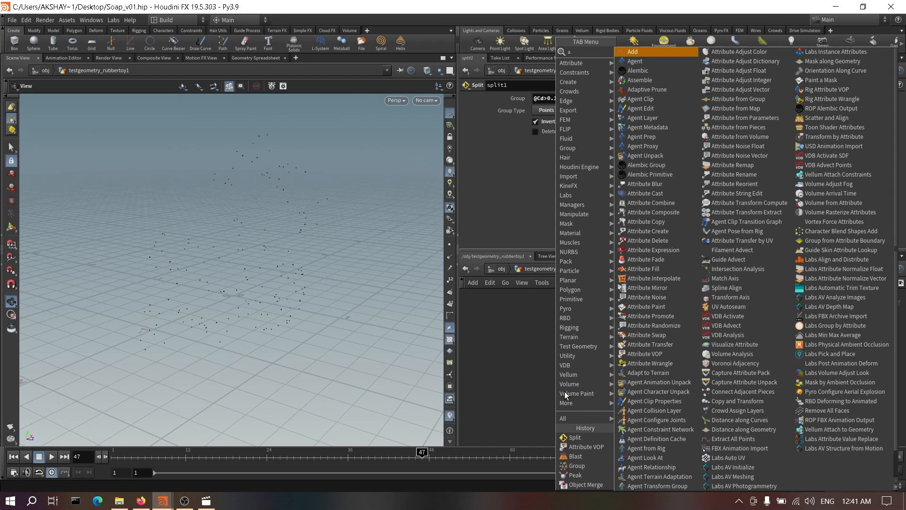
{"action": "type", "text": "tv"}
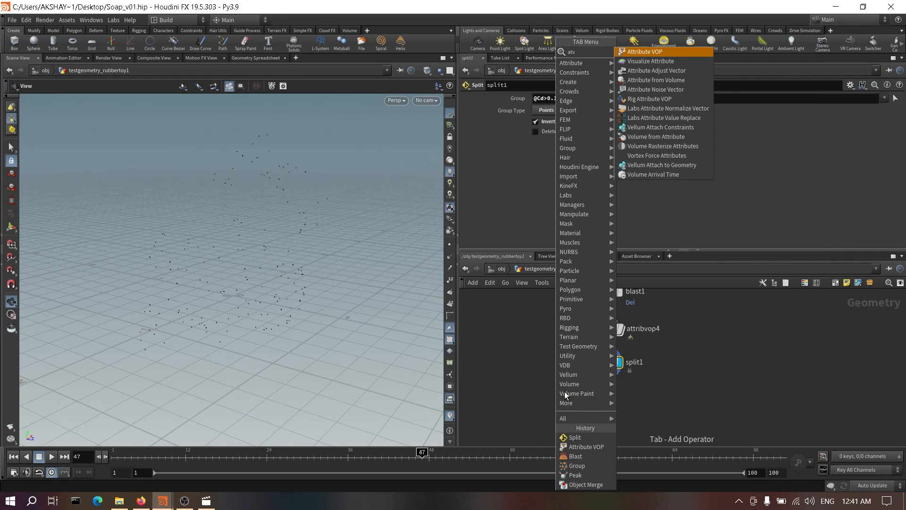
{"action": "key", "text": "Return"}
{"action": "key", "text": "Return"}
{"action": "key", "text": "Return"}
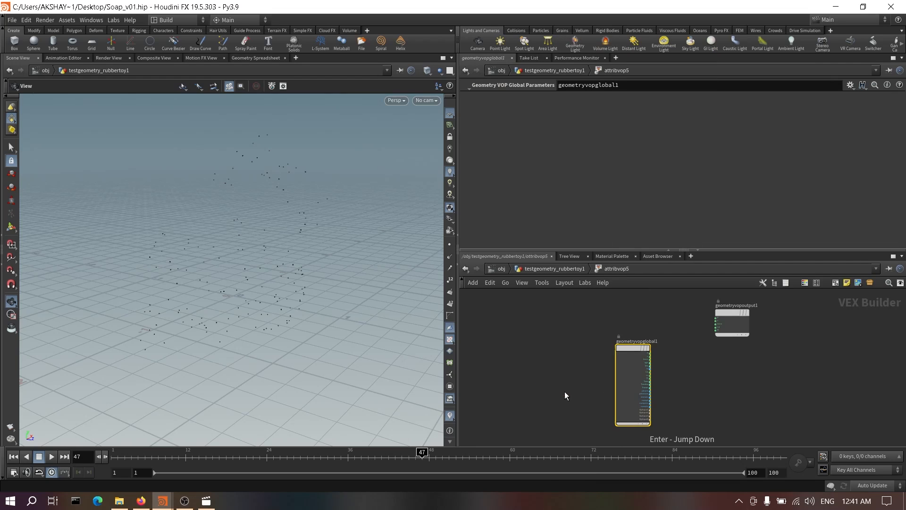
{"action": "middle_click_drag", "start_coordinate": [710, 366], "coordinate": [651, 369]}
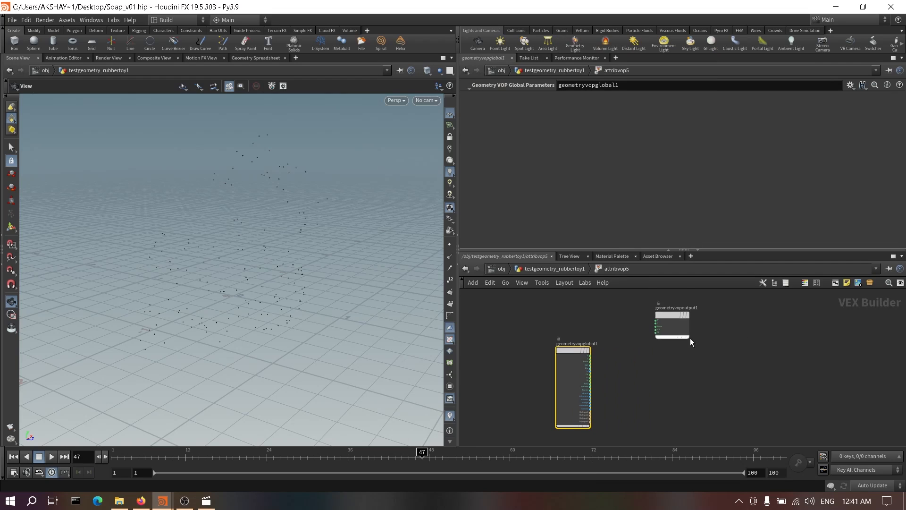
Step: Spread out the global and output nodes in the VOP network and add a Bind Export node between them
{"action": "left_click_drag", "start_coordinate": [689, 335], "coordinate": [760, 361]}
{"action": "scroll", "coordinate": [660, 375], "scroll_direction": "up", "scroll_amount": 3}
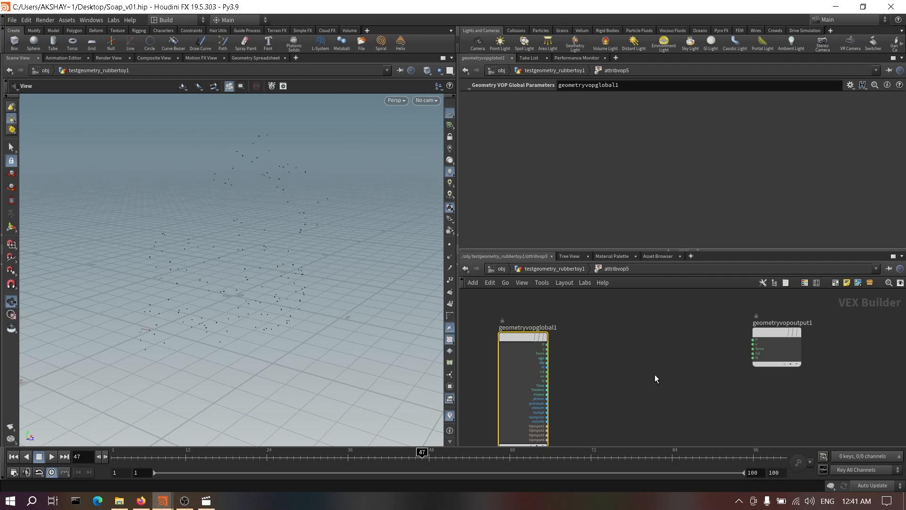
{"action": "left_click", "coordinate": [633, 375]}
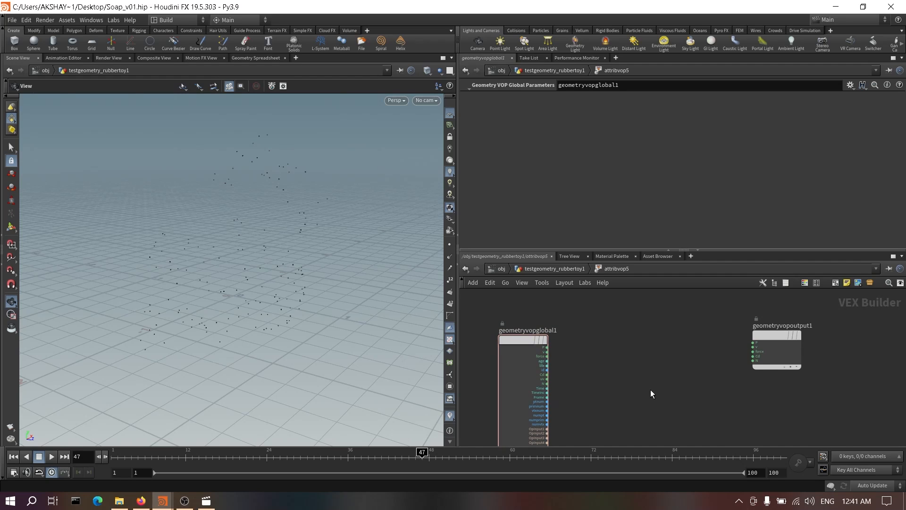
{"action": "scroll", "coordinate": [650, 389], "scroll_direction": "up", "scroll_amount": 2}
{"action": "key", "text": "Tab"}
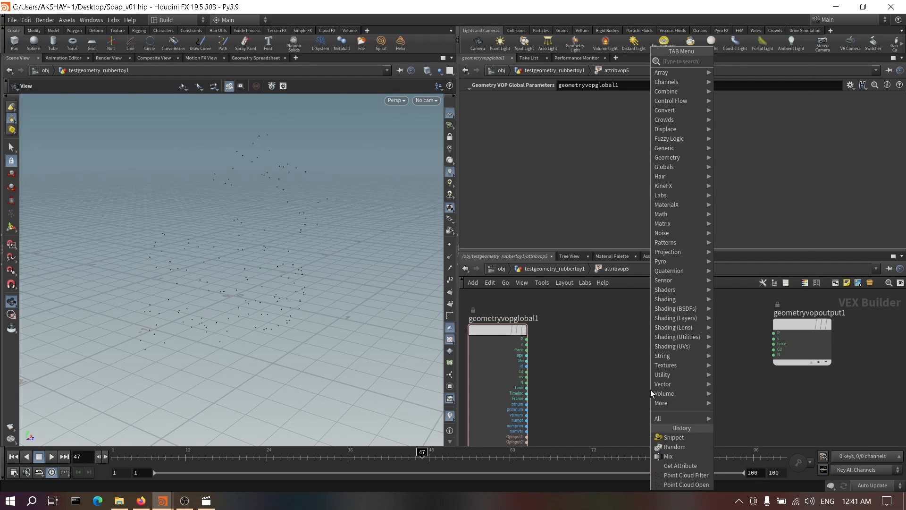
{"action": "type", "text": "bindse"}
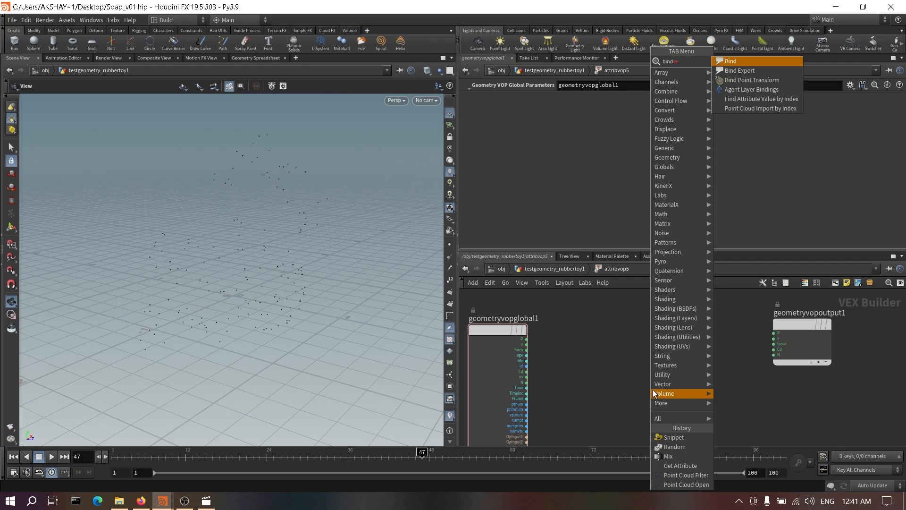
{"action": "key", "text": "Return"}
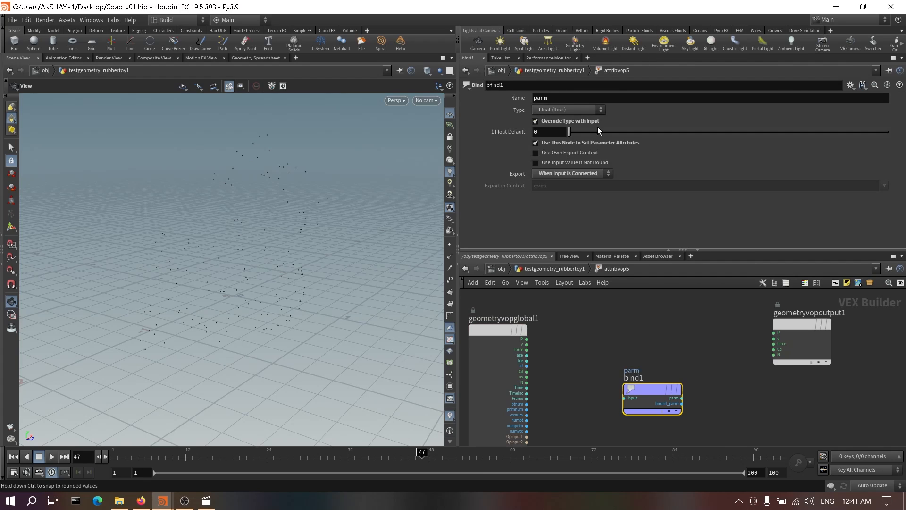
Step: Name the bind node's attribute pscale and place the node beneath the geometry output node
{"action": "left_click", "coordinate": [601, 109]}
{"action": "left_click", "coordinate": [606, 99]}
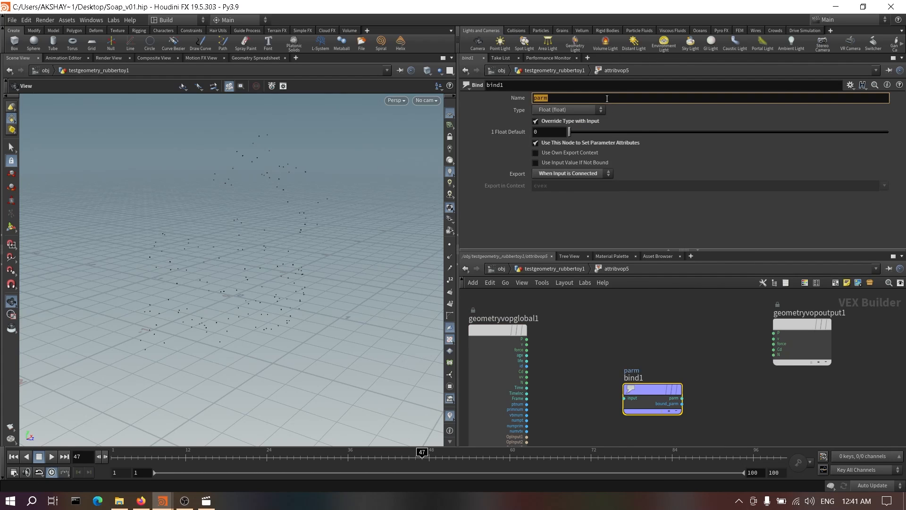
{"action": "type", "text": "pscale"}
{"action": "key", "text": "Return"}
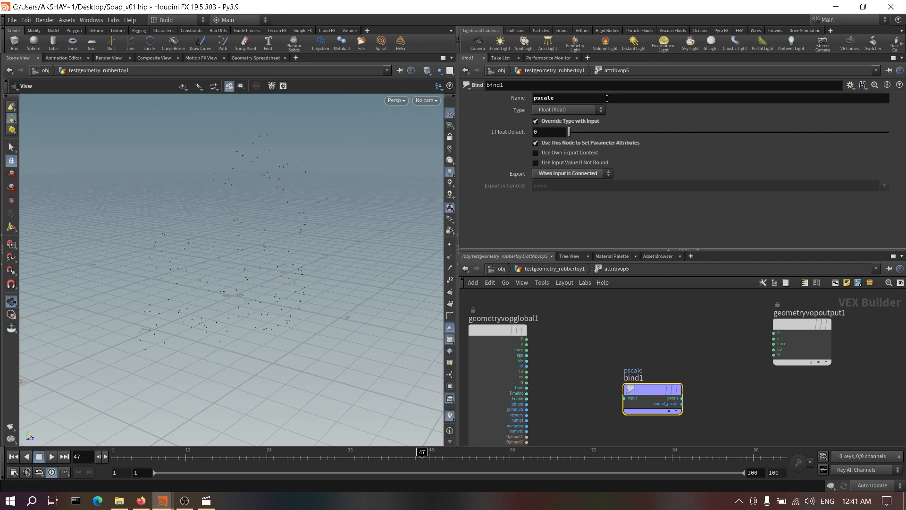
{"action": "left_click_drag", "start_coordinate": [648, 390], "coordinate": [744, 397]}
{"action": "left_click", "coordinate": [610, 395]}
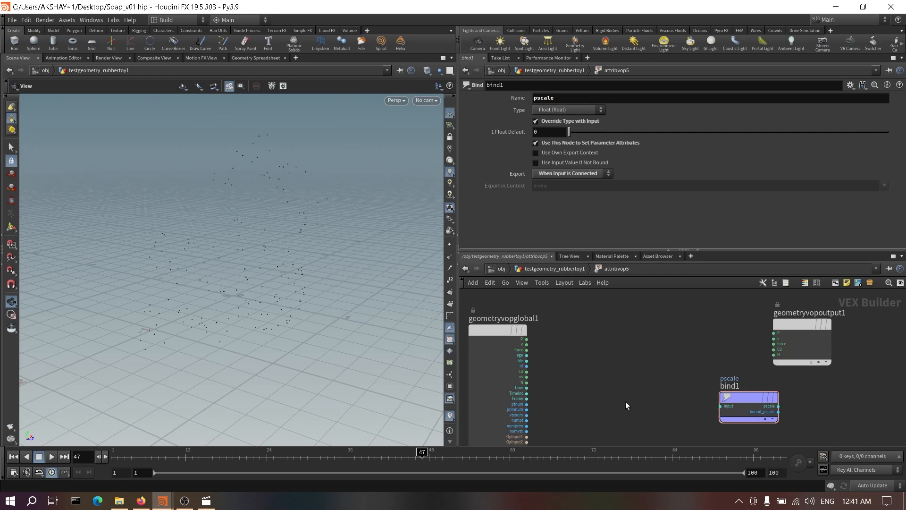
Step: Add a Random node and drive its position input with ptnum from the global parameters
{"action": "middle_click_drag", "start_coordinate": [625, 399], "coordinate": [622, 384]}
{"action": "key", "text": "Tab"}
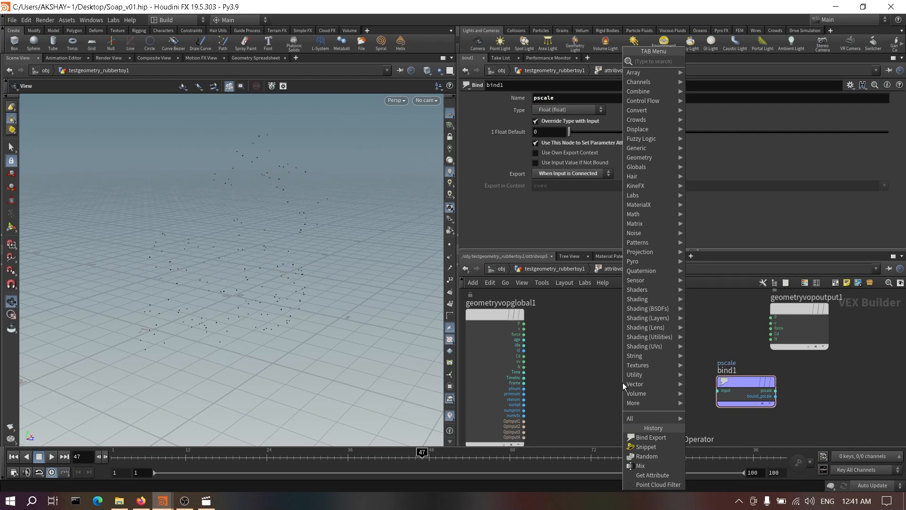
{"action": "type", "text": "ran"}
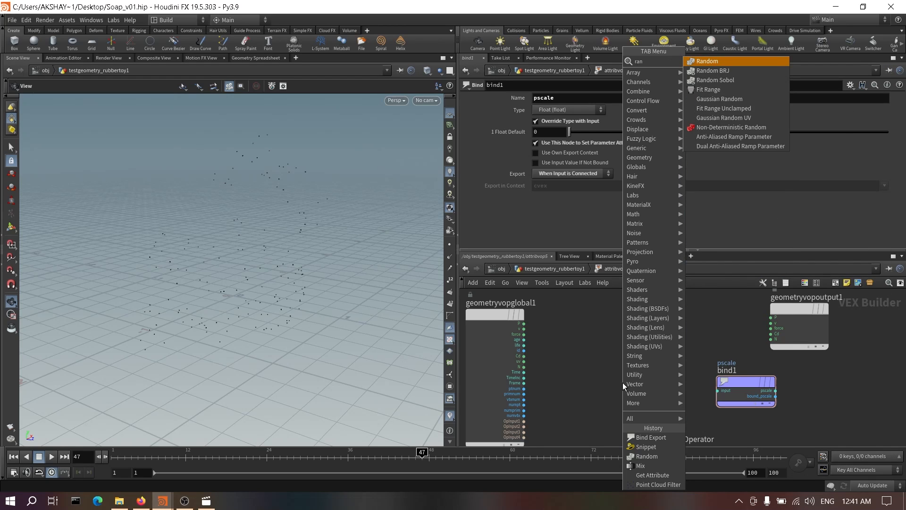
{"action": "key", "text": "Return"}
{"action": "left_click", "coordinate": [623, 383]}
{"action": "scroll", "coordinate": [534, 403], "scroll_direction": "up", "scroll_amount": 3}
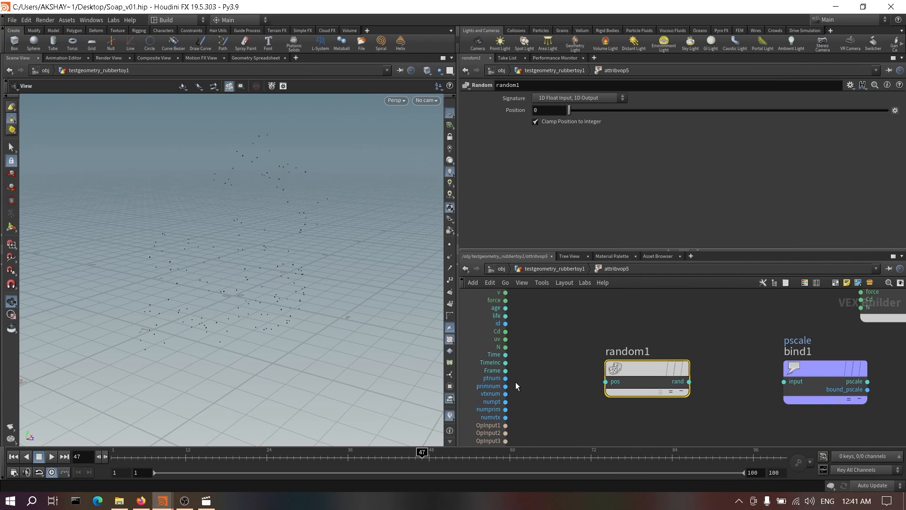
{"action": "left_click_drag", "start_coordinate": [506, 378], "coordinate": [606, 382]}
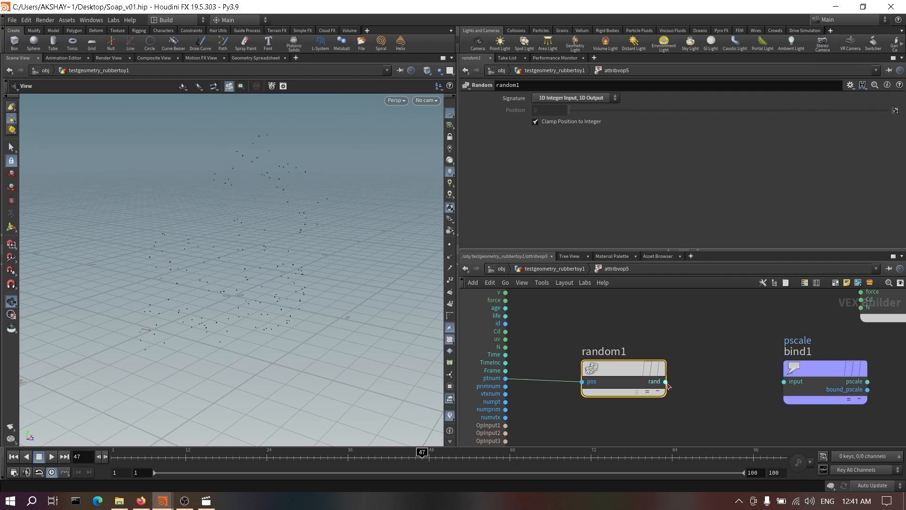
Step: Add a Fit Range node, feed the random value into it, and wire its shift output to the pscale bind input
{"action": "key", "text": "Tab"}
{"action": "type", "text": "fit"}
{"action": "key", "text": "Return"}
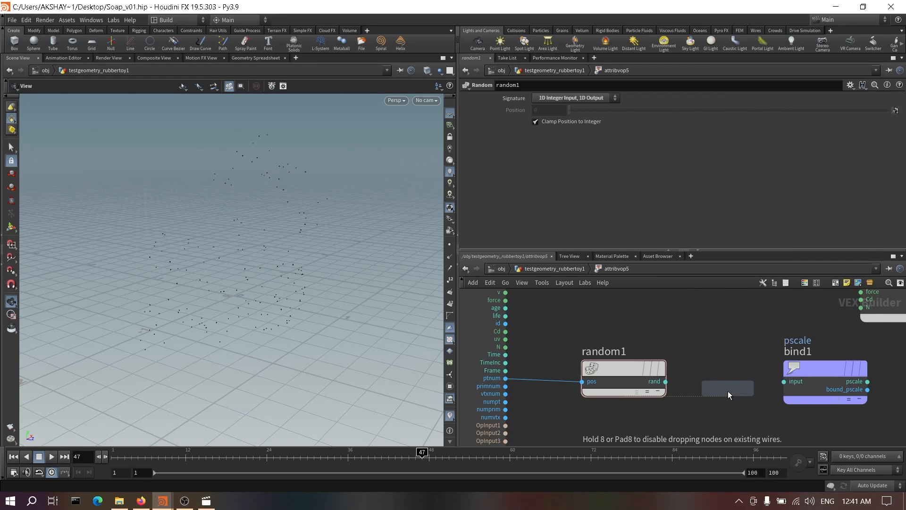
{"action": "left_click", "coordinate": [727, 380]}
{"action": "left_click_drag", "start_coordinate": [707, 392], "coordinate": [670, 381]}
{"action": "middle_click_drag", "start_coordinate": [711, 420], "coordinate": [605, 412]}
{"action": "left_click_drag", "start_coordinate": [707, 361], "coordinate": [820, 337]}
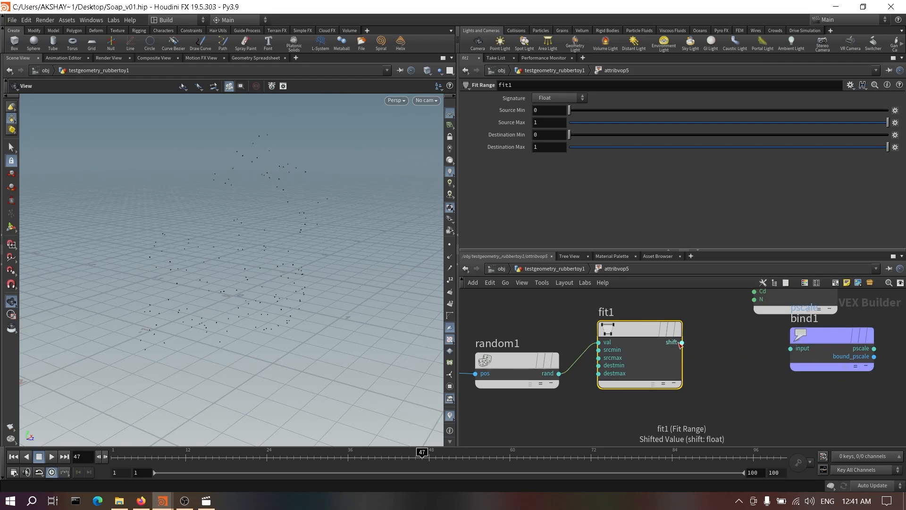
{"action": "left_click_drag", "start_coordinate": [653, 341], "coordinate": [651, 364]}
{"action": "left_click", "coordinate": [506, 362]}
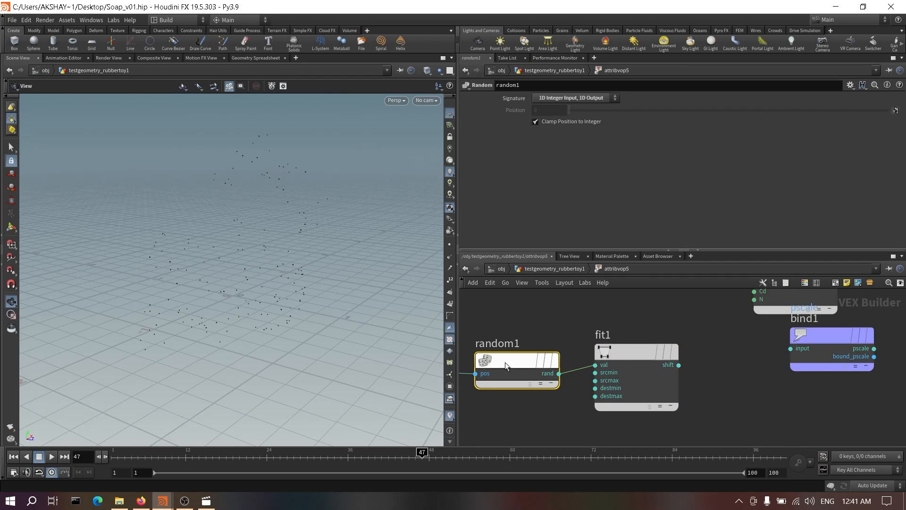
{"action": "left_click", "coordinate": [613, 349]}
{"action": "left_click", "coordinate": [547, 122]}
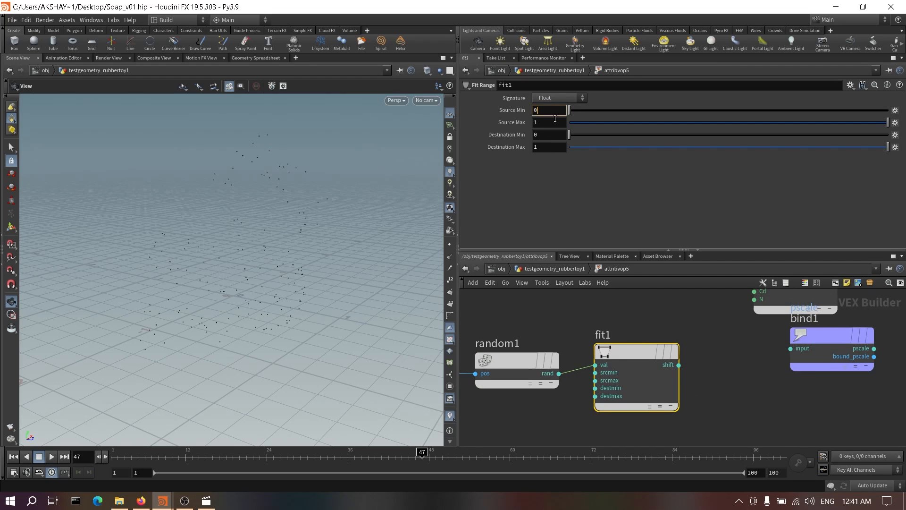
{"action": "left_click_drag", "start_coordinate": [678, 364], "coordinate": [791, 349]}
Step: Set the Fit Range node's destination minimum to 0.5 and return to the geometry network
{"action": "left_click", "coordinate": [552, 136]}
{"action": "left_click", "coordinate": [552, 146]}
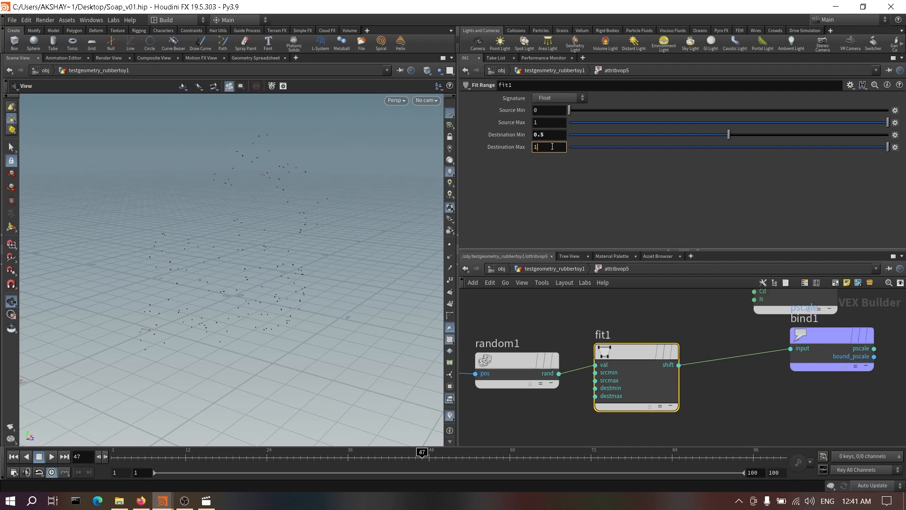
{"action": "left_click", "coordinate": [672, 317]}
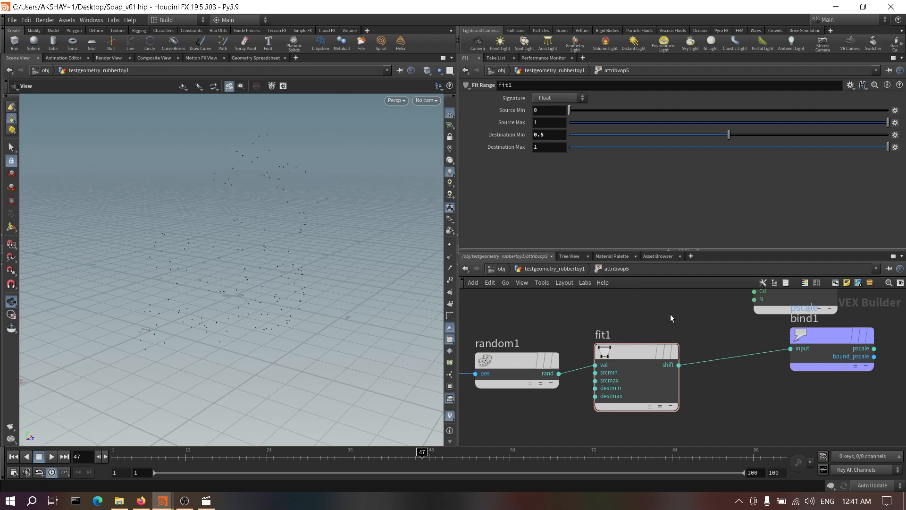
{"action": "scroll", "coordinate": [752, 382], "scroll_direction": "down", "scroll_amount": 3}
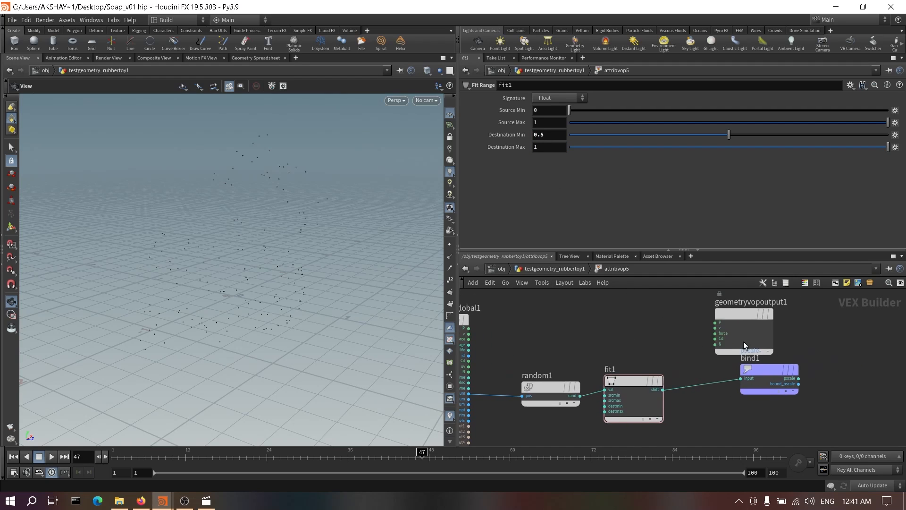
{"action": "left_click", "coordinate": [580, 268]}
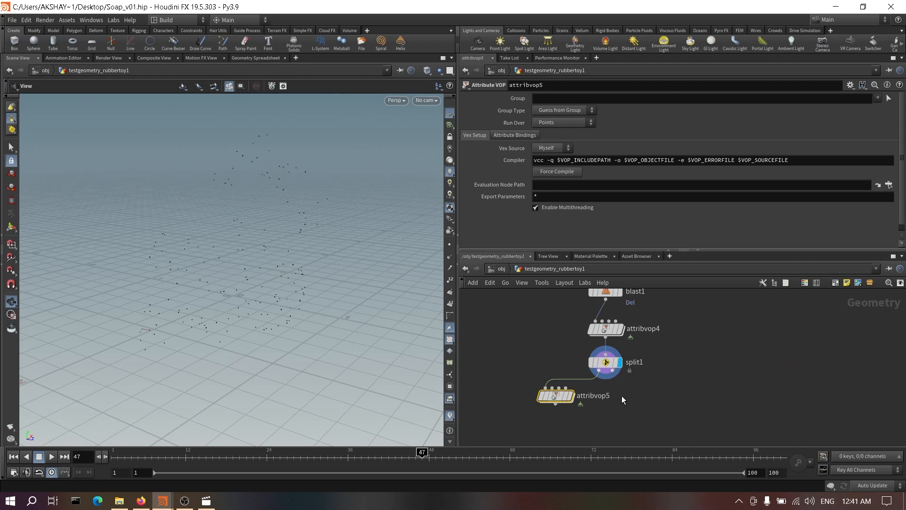
Step: Rename the attribvop5 node to Big_Bubbles
{"action": "double_click", "coordinate": [620, 380]}
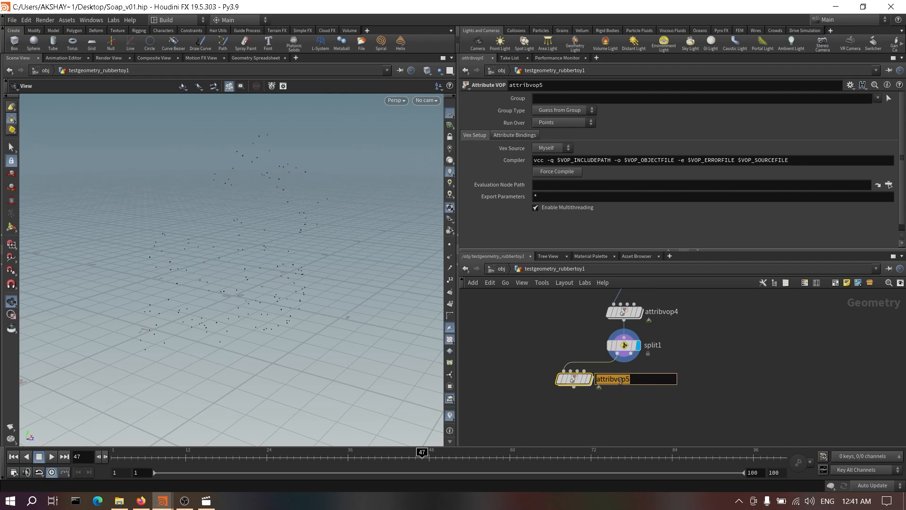
{"action": "type", "text": "Big_Bubbles"}
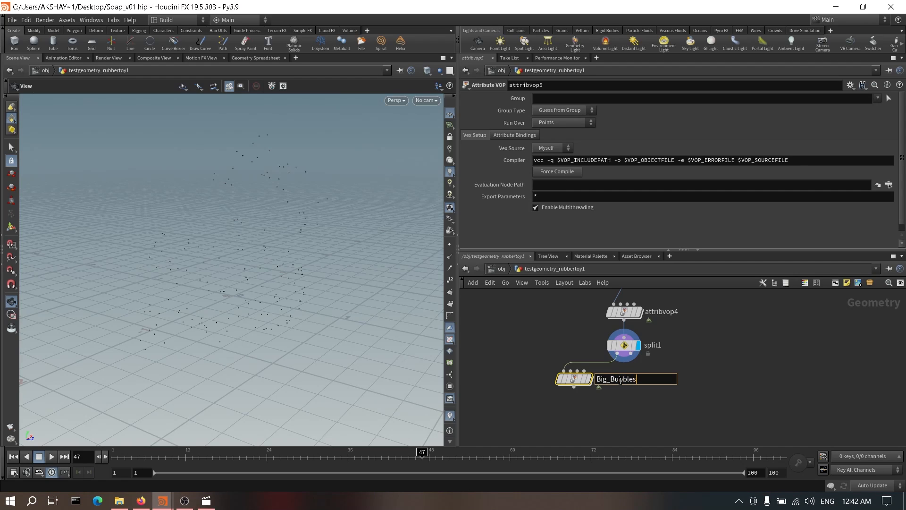
{"action": "key", "text": "Return"}
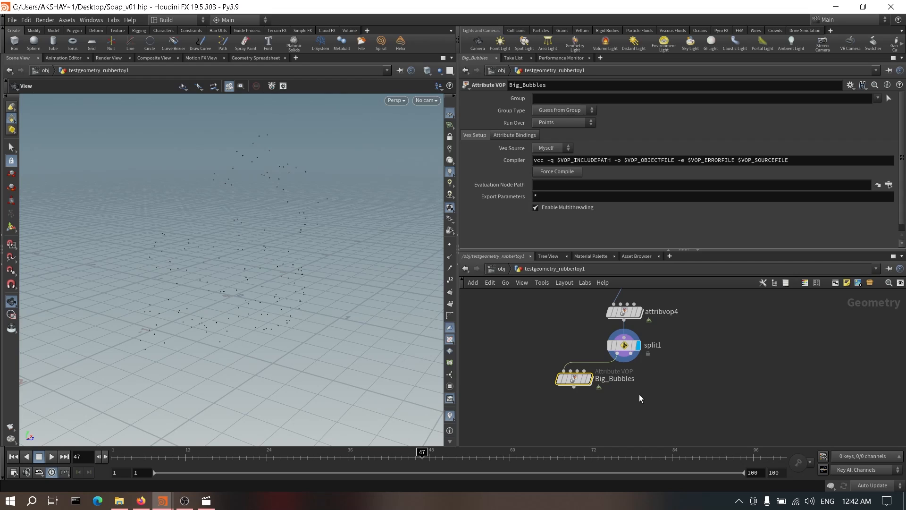
Step: Duplicate the Big_Bubbles node, wire the copy to split1's second output, and rename it Small_Bubbles
{"action": "scroll", "coordinate": [633, 395], "scroll_direction": "up", "scroll_amount": 3}
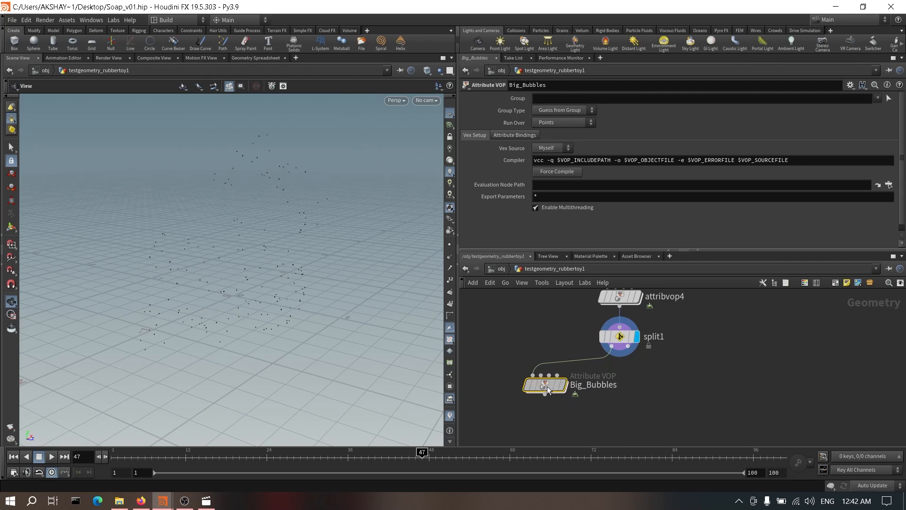
{"action": "left_click_drag", "start_coordinate": [548, 386], "coordinate": [737, 387], "text": "alt"}
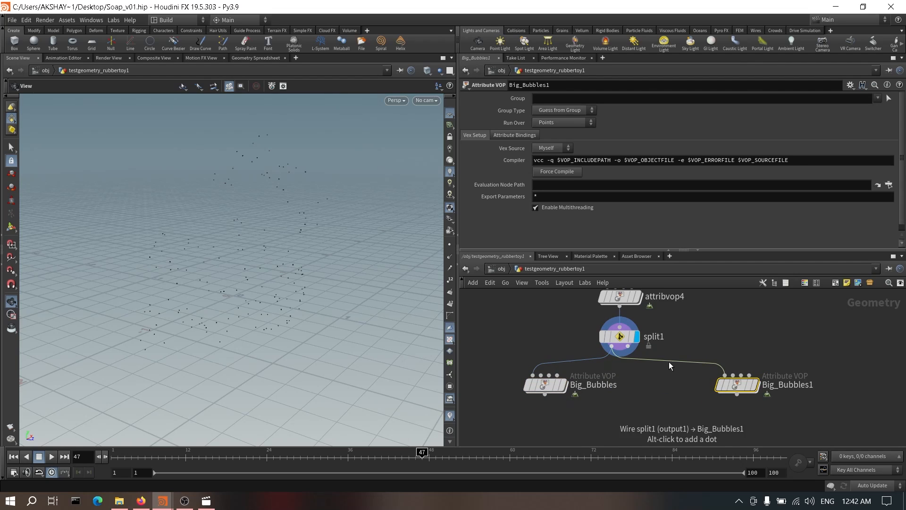
{"action": "double_click", "coordinate": [802, 384]}
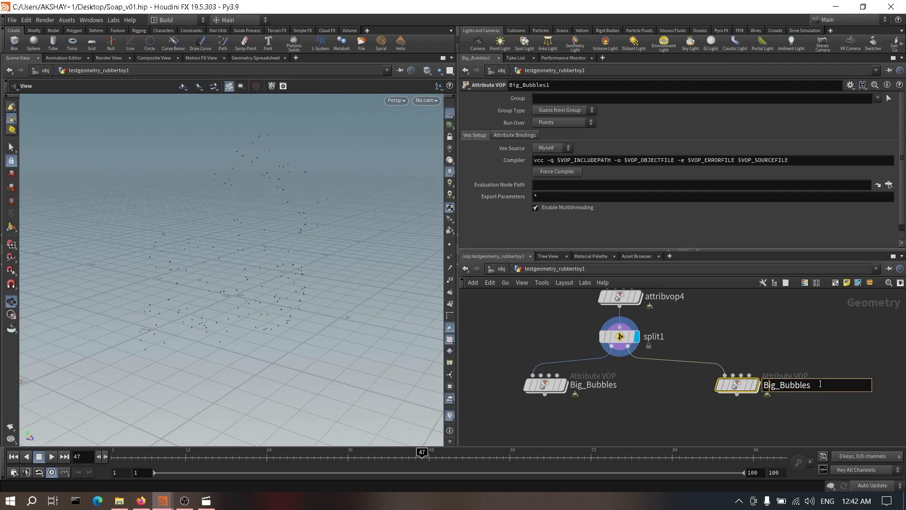
{"action": "key", "text": "BackSpace"}
{"action": "key", "text": "BackSpace"}
{"action": "key", "text": "BackSpace"}
{"action": "type", "text": "Small"}
{"action": "key", "text": "Return"}
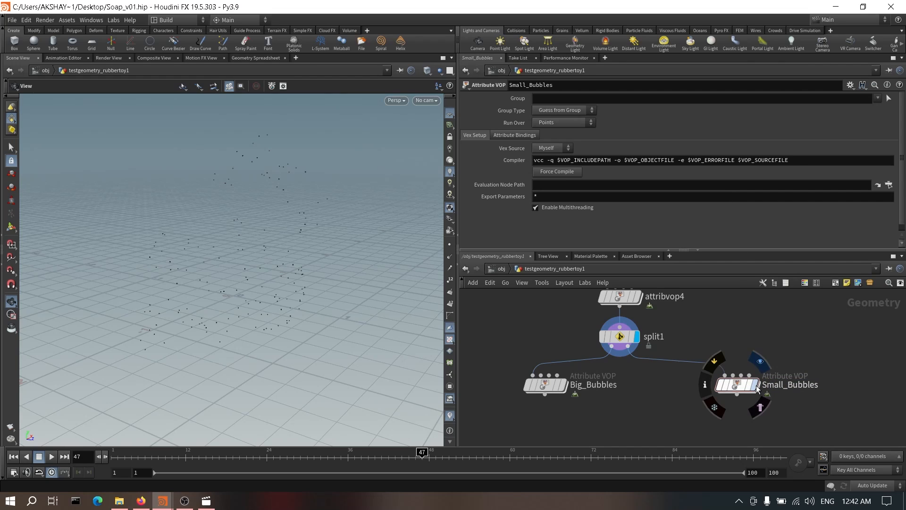
Step: Display Small_Bubbles and, inside its VOP network, set the Fit Range destination minimum to 0.1 and maximum to 0.5
{"action": "double_click", "coordinate": [730, 385]}
{"action": "scroll", "coordinate": [739, 395], "scroll_direction": "up", "scroll_amount": 4}
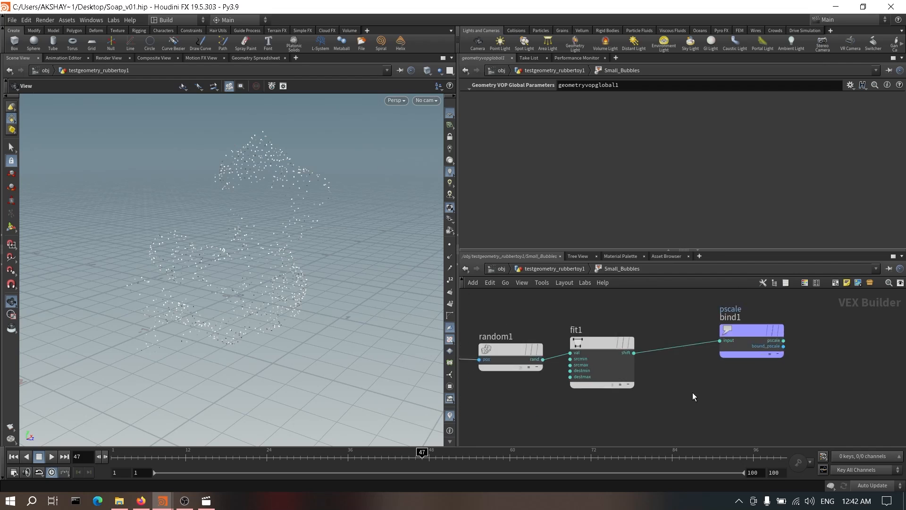
{"action": "left_click", "coordinate": [585, 367]}
{"action": "left_click", "coordinate": [548, 134]}
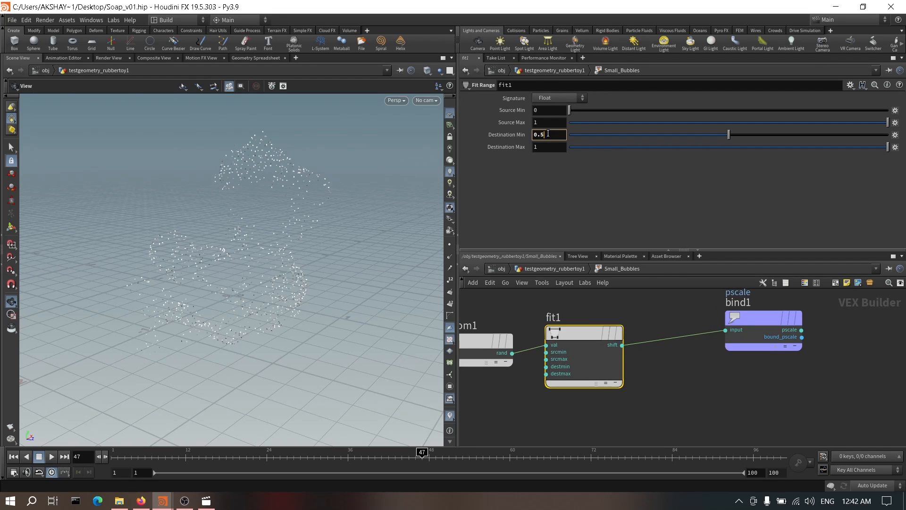
{"action": "type", "text": "1"}
{"action": "key", "text": "Tab"}
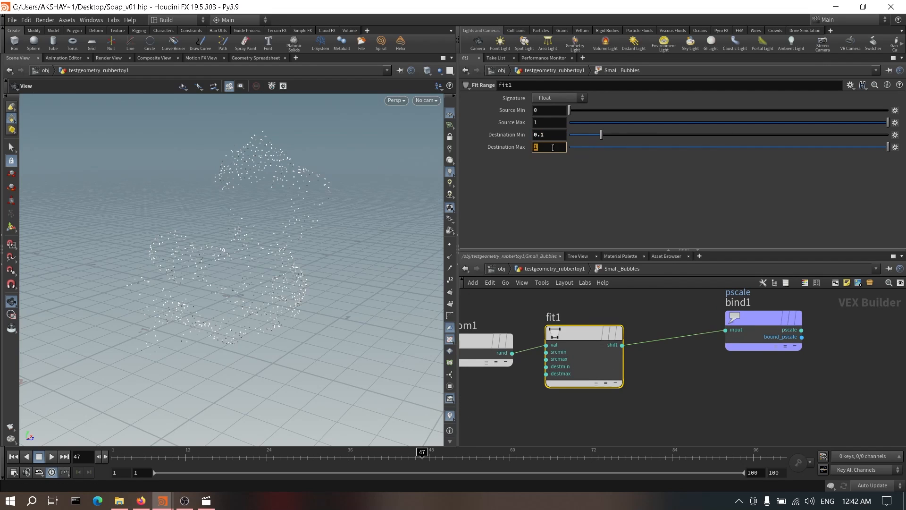
{"action": "type", "text": "0.5"}
{"action": "left_click", "coordinate": [643, 318]}
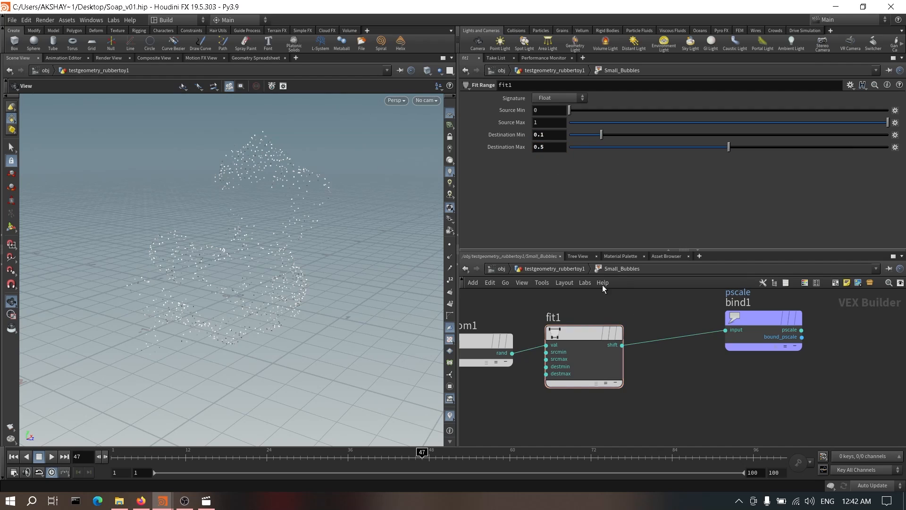
{"action": "left_click", "coordinate": [560, 270]}
Step: Merge the Big_Bubbles and Small_Bubbles branches, display the merged result, and centre the Merge node beneath split1
{"action": "scroll", "coordinate": [626, 348], "scroll_direction": "down", "scroll_amount": 2}
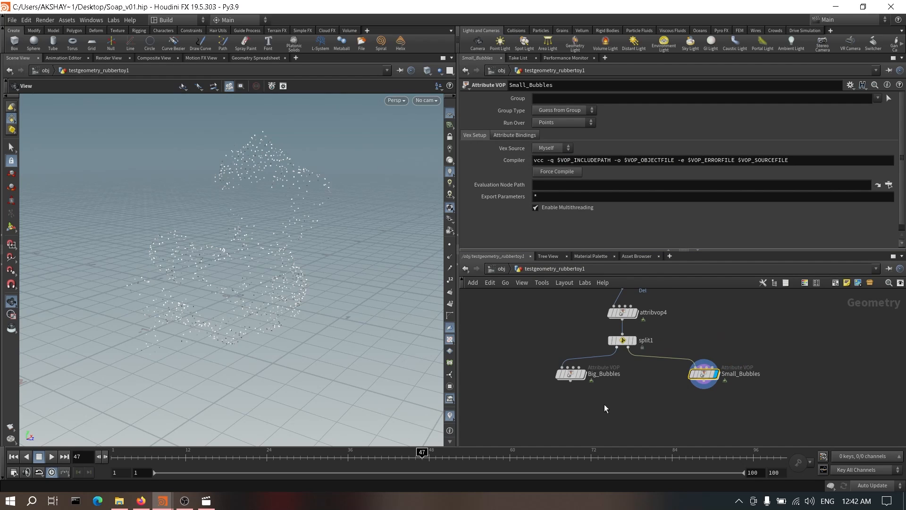
{"action": "left_click_drag", "start_coordinate": [544, 396], "coordinate": [767, 371]}
{"action": "left_click", "coordinate": [704, 381]}
{"action": "left_click", "coordinate": [633, 399], "text": "alt"}
{"action": "left_click", "coordinate": [673, 427]}
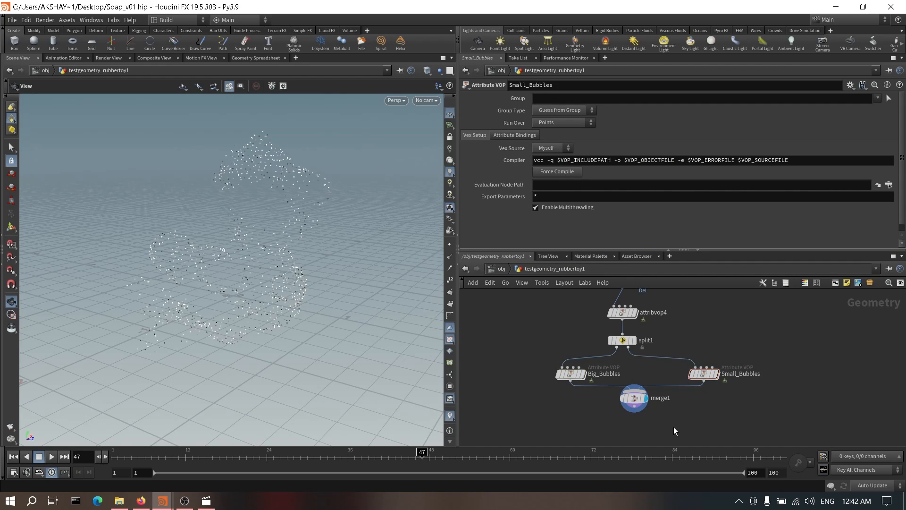
{"action": "middle_click_drag", "start_coordinate": [673, 427], "coordinate": [665, 403]}
{"action": "left_click_drag", "start_coordinate": [631, 376], "coordinate": [622, 386]}
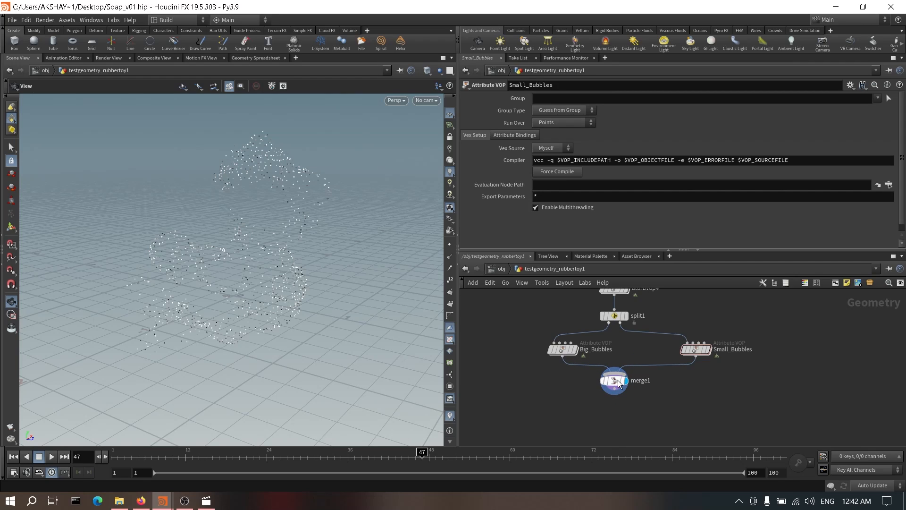
{"action": "left_click_drag", "start_coordinate": [547, 347], "coordinate": [548, 324]}
{"action": "left_click", "coordinate": [564, 349]}
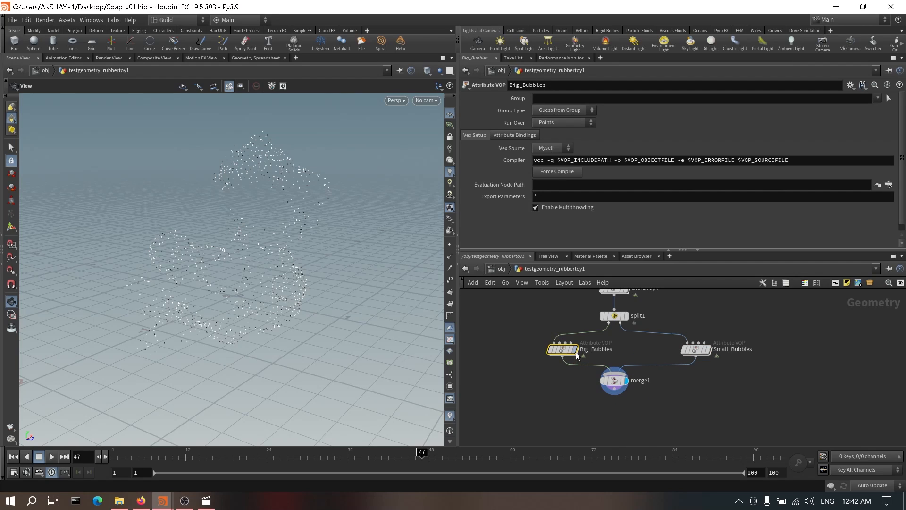
Step: Display the Big_Bubbles and Small_Bubbles branches in turn, and move Small_Bubbles closer to split1
{"action": "left_click", "coordinate": [575, 350]}
{"action": "left_click", "coordinate": [708, 350]}
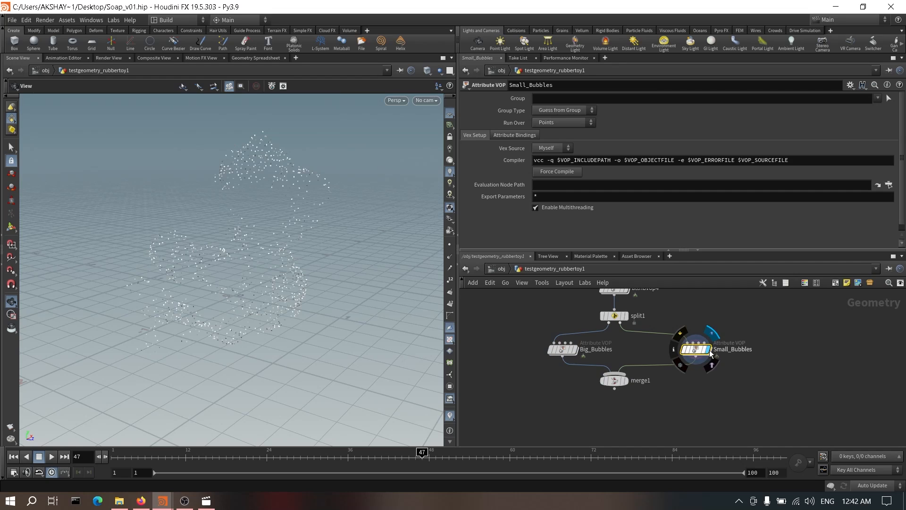
{"action": "left_click_drag", "start_coordinate": [702, 355], "coordinate": [663, 352]}
{"action": "scroll", "coordinate": [689, 395], "scroll_direction": "down", "scroll_amount": 2}
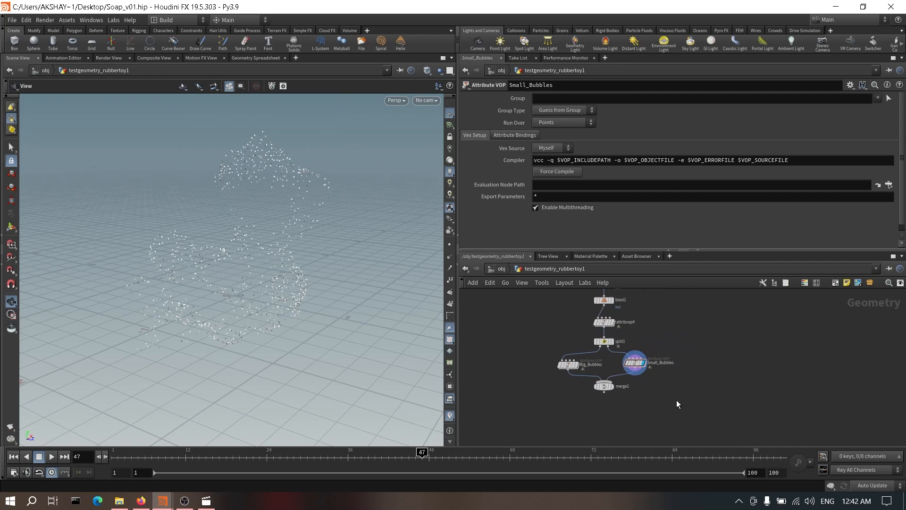
{"action": "key", "text": "Tab"}
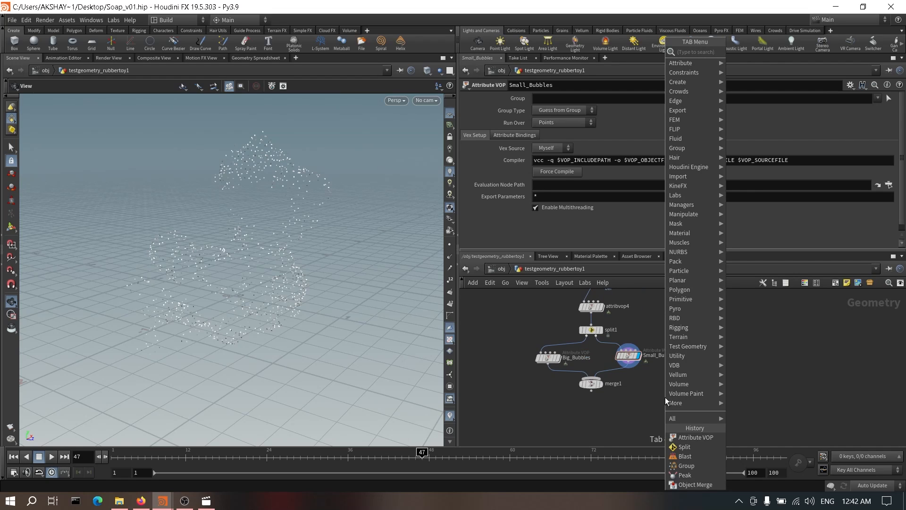
{"action": "key", "text": "Escape"}
Step: Review the existing pointdeform2 setup that feeds trail2 and OUT_Soap_Geo
{"action": "scroll", "coordinate": [627, 409], "scroll_direction": "down", "scroll_amount": 3}
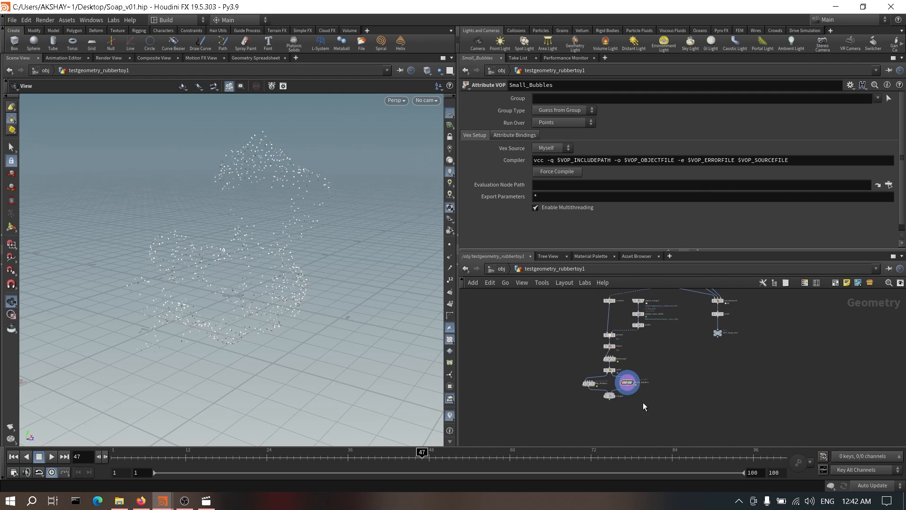
{"action": "middle_click_drag", "start_coordinate": [685, 396], "coordinate": [650, 432]}
{"action": "scroll", "coordinate": [650, 432], "scroll_direction": "up", "scroll_amount": 2}
{"action": "middle_click_drag", "start_coordinate": [698, 374], "coordinate": [692, 411]}
{"action": "scroll", "coordinate": [672, 336], "scroll_direction": "up", "scroll_amount": 2}
{"action": "left_click", "coordinate": [699, 331]}
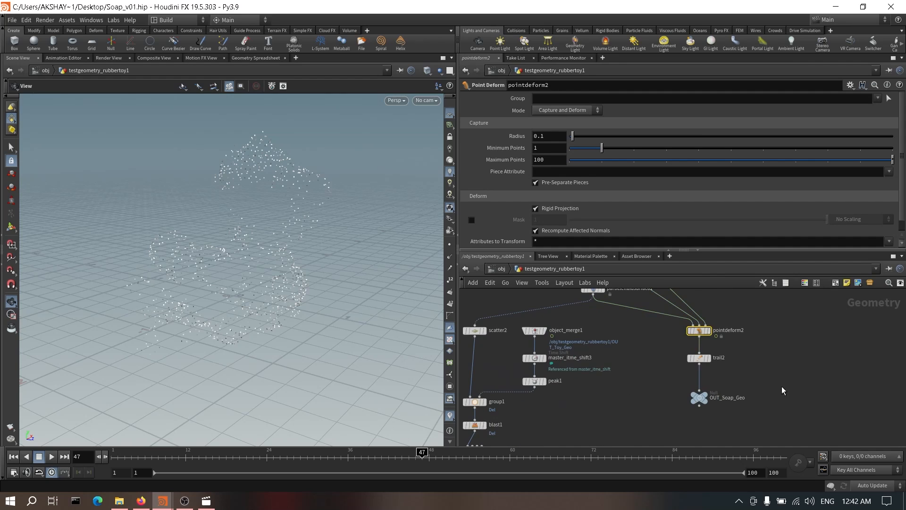
{"action": "scroll", "coordinate": [781, 387], "scroll_direction": "down", "scroll_amount": 2}
{"action": "middle_click_drag", "start_coordinate": [778, 415], "coordinate": [763, 401]}
{"action": "scroll", "coordinate": [762, 400], "scroll_direction": "down", "scroll_amount": 2}
{"action": "middle_click_drag", "start_coordinate": [712, 424], "coordinate": [721, 372]}
{"action": "scroll", "coordinate": [637, 414], "scroll_direction": "up", "scroll_amount": 4}
Step: Add a Point Deform node below merge1 and wire merge1 into its first input
{"action": "key", "text": "Tab"}
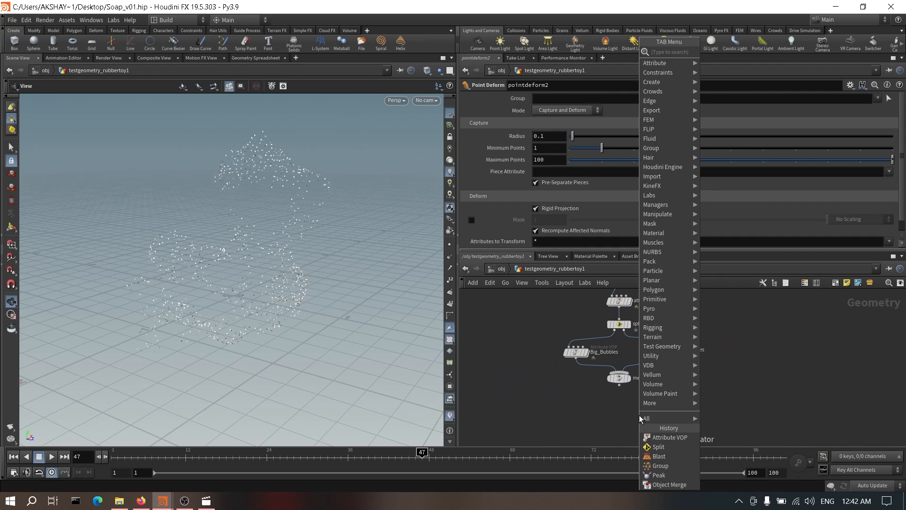
{"action": "type", "text": "point"}
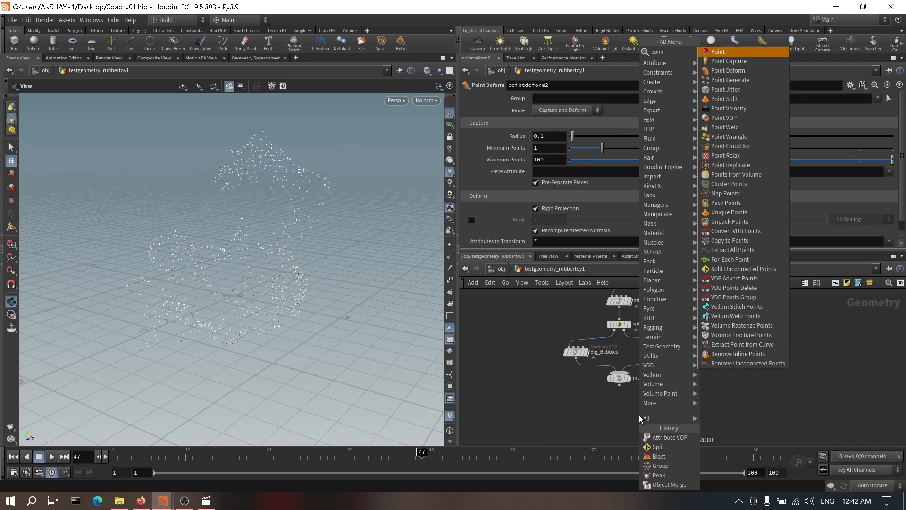
{"action": "type", "text": "c"}
{"action": "key", "text": "BackSpace"}
{"action": "type", "text": "de"}
{"action": "key", "text": "Return"}
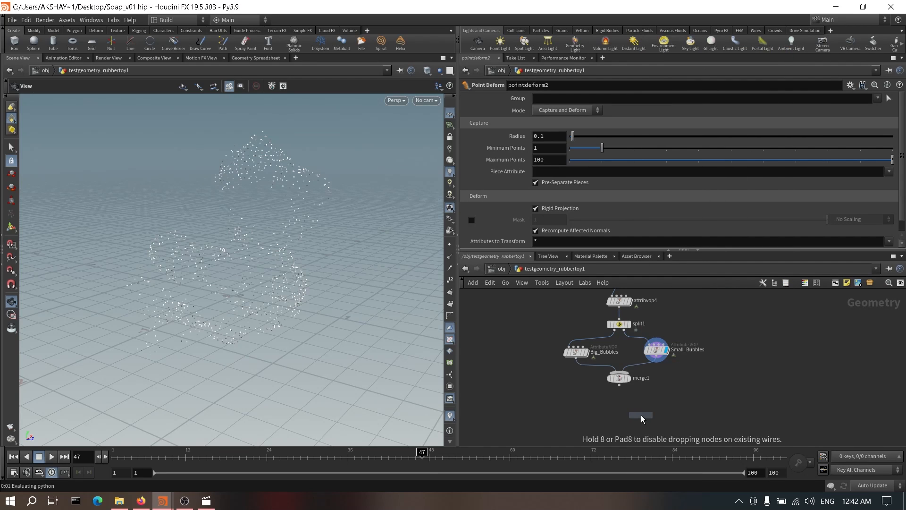
{"action": "left_click", "coordinate": [641, 415]}
{"action": "scroll", "coordinate": [632, 392], "scroll_direction": "up", "scroll_amount": 3}
{"action": "left_click", "coordinate": [602, 376]}
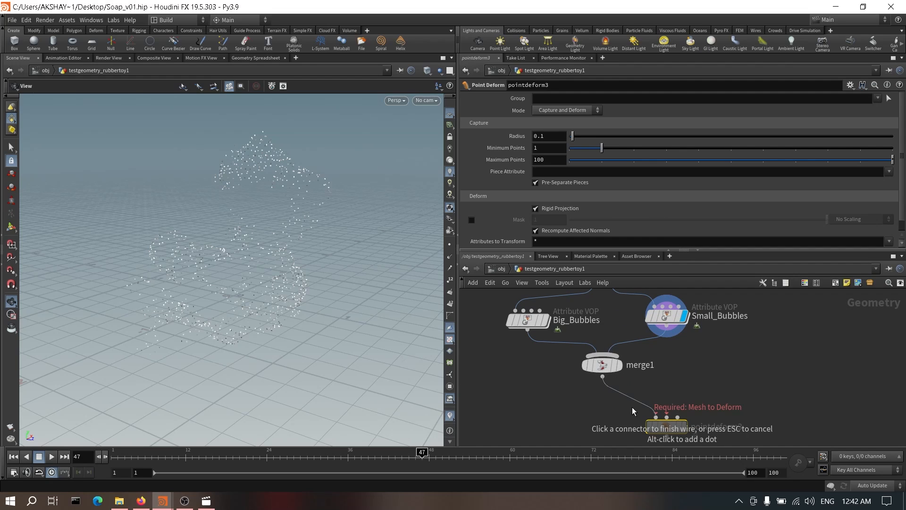
{"action": "left_click", "coordinate": [656, 417]}
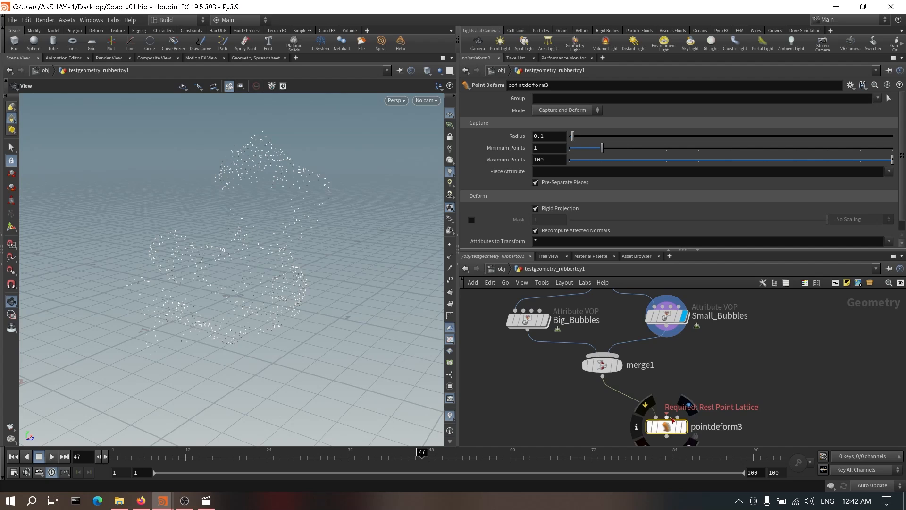
Step: Wire the new Point Deform's Rest Point Lattice input to the output of particlefluidsurface1
{"action": "left_click", "coordinate": [667, 416]}
{"action": "middle_click_drag", "start_coordinate": [734, 298], "coordinate": [687, 371]}
{"action": "middle_click_drag", "start_coordinate": [682, 340], "coordinate": [614, 427]}
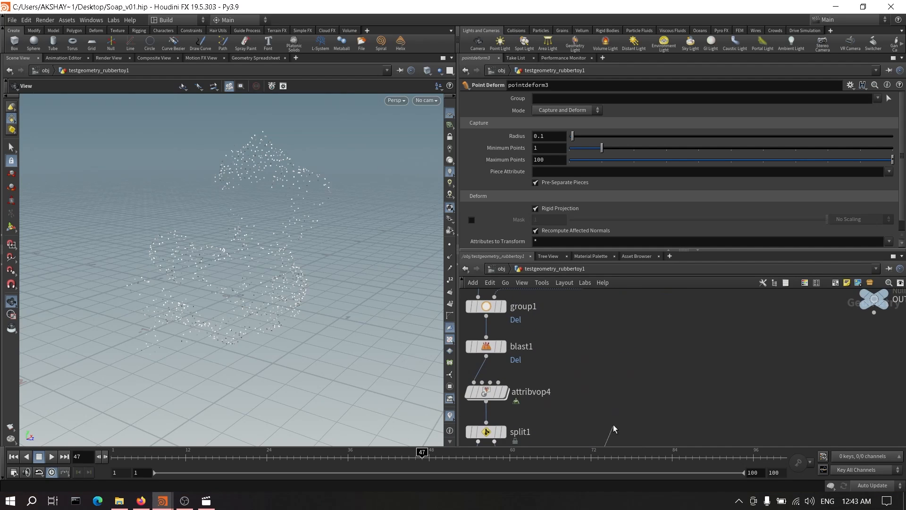
{"action": "middle_click_drag", "start_coordinate": [632, 353], "coordinate": [622, 413]}
{"action": "middle_click_drag", "start_coordinate": [653, 365], "coordinate": [589, 434]}
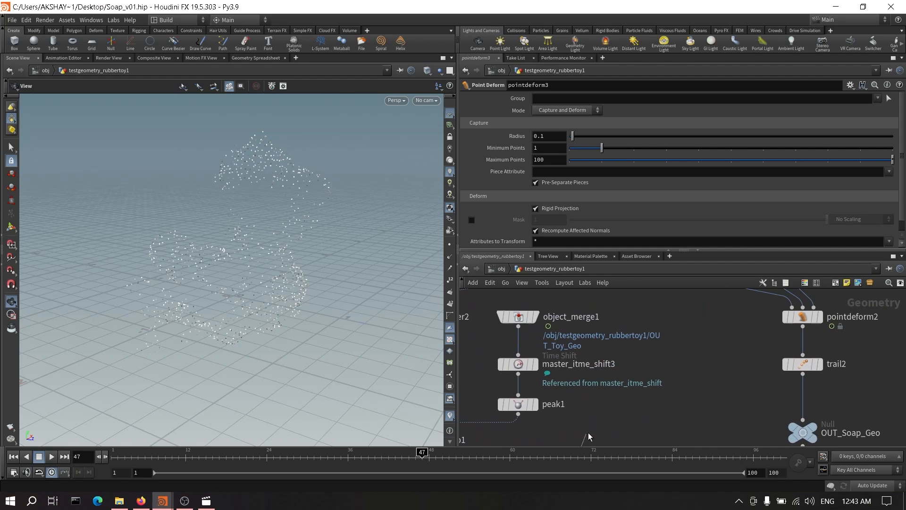
{"action": "middle_click_drag", "start_coordinate": [634, 401], "coordinate": [659, 431]}
{"action": "mouse_move", "coordinate": [644, 382]}
{"action": "middle_mouse_down"}
{"action": "mouse_move", "coordinate": [629, 428]}
{"action": "mouse_move", "coordinate": [615, 405]}
{"action": "mouse_move", "coordinate": [621, 359]}
{"action": "middle_mouse_up"}
{"action": "left_click", "coordinate": [591, 381]}
{"action": "scroll", "coordinate": [613, 424], "scroll_direction": "down", "scroll_amount": 2}
{"action": "scroll", "coordinate": [613, 424], "scroll_direction": "down", "scroll_amount": 2}
{"action": "middle_click_drag", "start_coordinate": [643, 379], "coordinate": [651, 302]}
{"action": "middle_click_drag", "start_coordinate": [624, 414], "coordinate": [640, 327]}
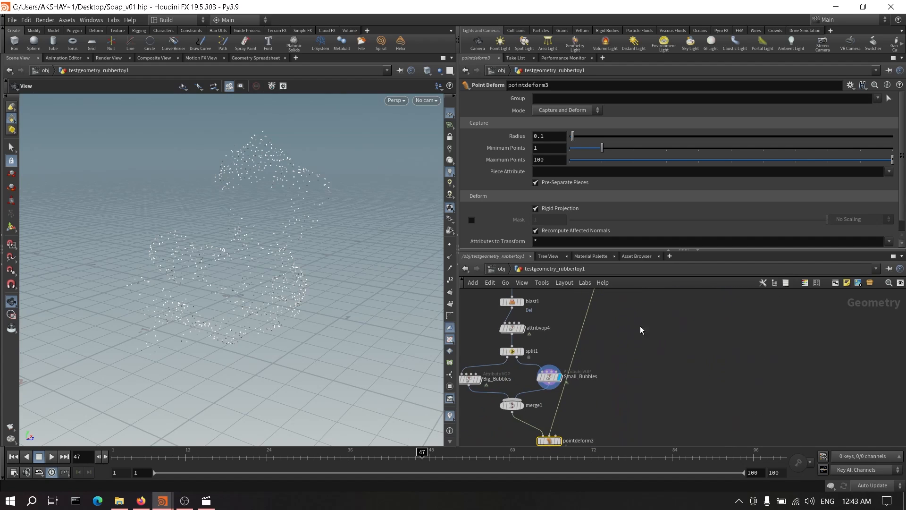
Step: Wire OUT_Soap_Motion into the third input of the new Point Deform
{"action": "left_click", "coordinate": [559, 433]}
{"action": "middle_click_drag", "start_coordinate": [611, 387], "coordinate": [606, 439]}
{"action": "middle_click_drag", "start_coordinate": [610, 343], "coordinate": [596, 433]}
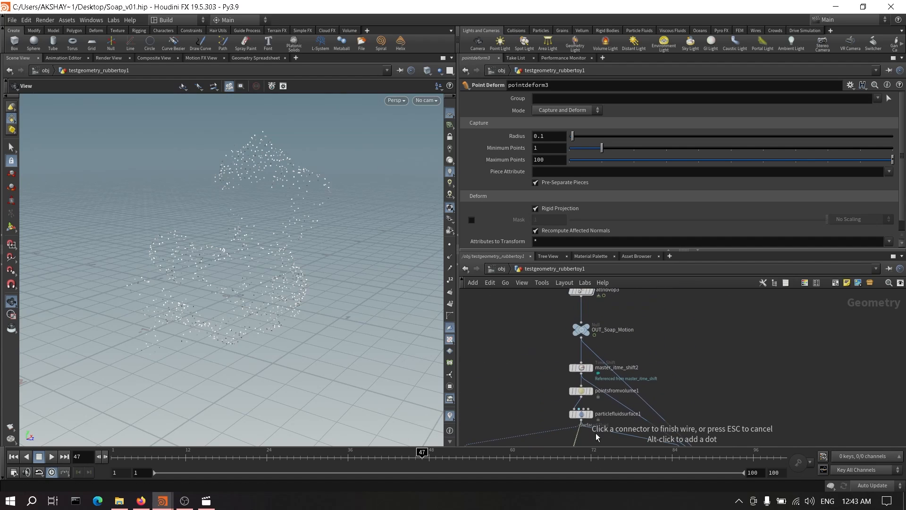
{"action": "left_click", "coordinate": [580, 336]}
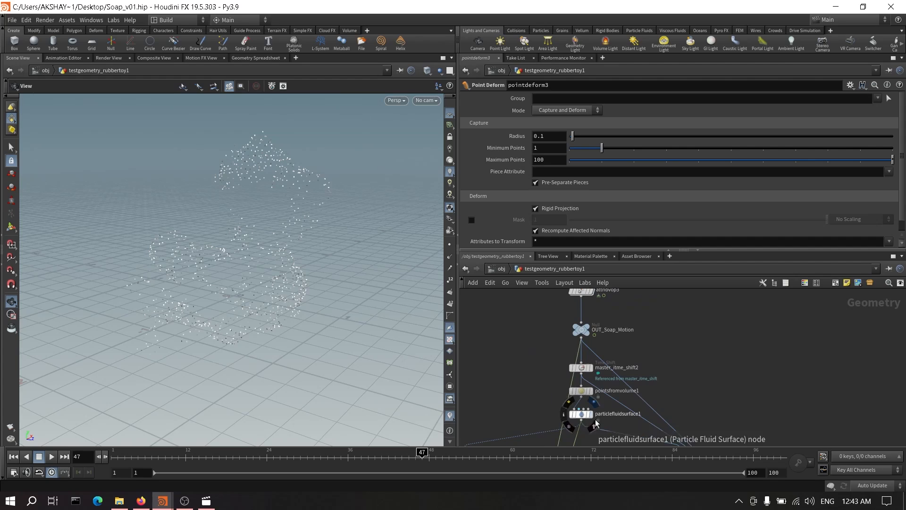
{"action": "scroll", "coordinate": [585, 438], "scroll_direction": "up", "scroll_amount": 1}
{"action": "middle_click_drag", "start_coordinate": [585, 438], "coordinate": [600, 425]}
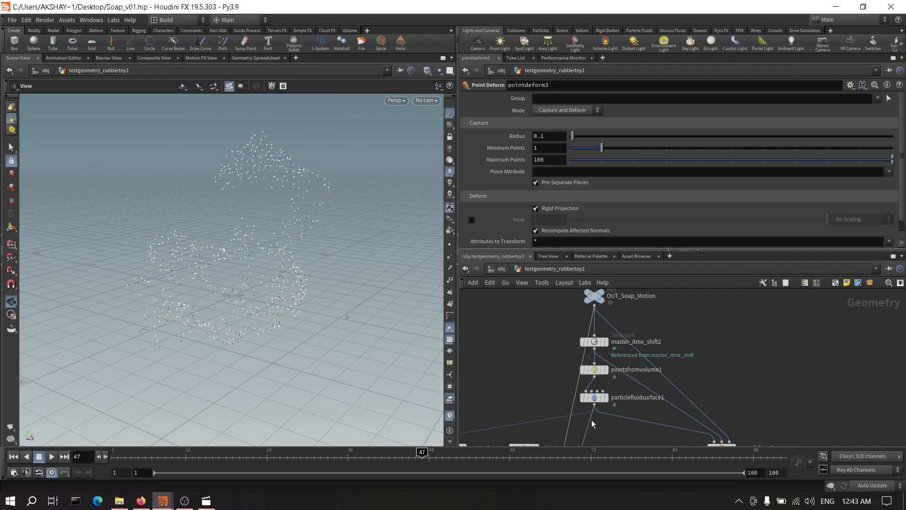
Step: Reroute the new Point Deform's second input from particlefluidsurface1 to the output of master_itme_shift2
{"action": "left_click", "coordinate": [593, 424]}
{"action": "left_click", "coordinate": [592, 351]}
{"action": "scroll", "coordinate": [682, 359], "scroll_direction": "down", "scroll_amount": 2}
{"action": "middle_click_drag", "start_coordinate": [685, 376], "coordinate": [707, 309]}
{"action": "middle_click_drag", "start_coordinate": [658, 443], "coordinate": [735, 290]}
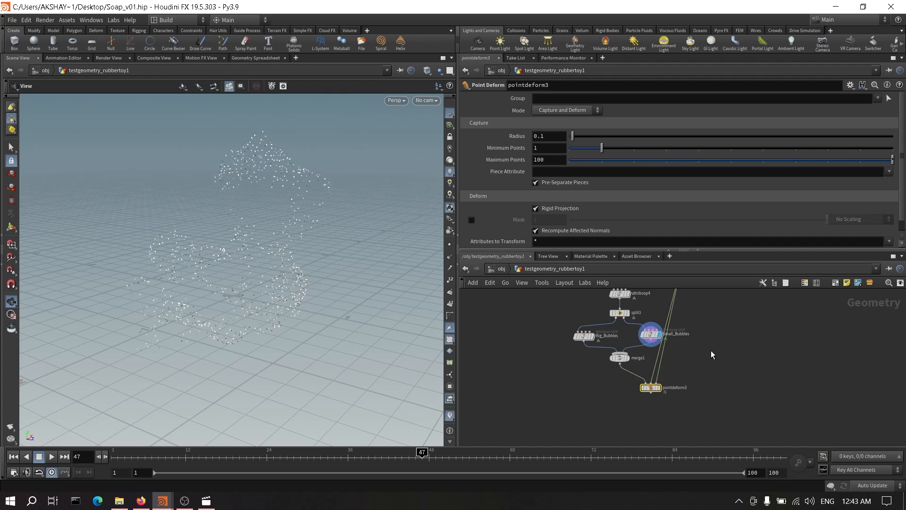
{"action": "scroll", "coordinate": [680, 386], "scroll_direction": "up", "scroll_amount": 2}
Step: Display pointdeform3, trace its input wires, and scrub the timeline to frame 68 to check the point motion
{"action": "left_click", "coordinate": [651, 386]}
{"action": "middle_click_drag", "start_coordinate": [719, 320], "coordinate": [691, 443]}
{"action": "middle_click_drag", "start_coordinate": [699, 367], "coordinate": [684, 423]}
{"action": "middle_click_drag", "start_coordinate": [680, 365], "coordinate": [667, 431]}
{"action": "middle_click_drag", "start_coordinate": [698, 386], "coordinate": [697, 324]}
{"action": "middle_click_drag", "start_coordinate": [679, 381], "coordinate": [689, 283]}
{"action": "scroll", "coordinate": [661, 341], "scroll_direction": "up", "scroll_amount": 2}
{"action": "middle_click_drag", "start_coordinate": [643, 429], "coordinate": [671, 345]}
{"action": "left_click_drag", "start_coordinate": [210, 456], "coordinate": [564, 452]}
{"action": "middle_click_drag", "start_coordinate": [686, 394], "coordinate": [687, 346]}
{"action": "left_click", "coordinate": [664, 400]}
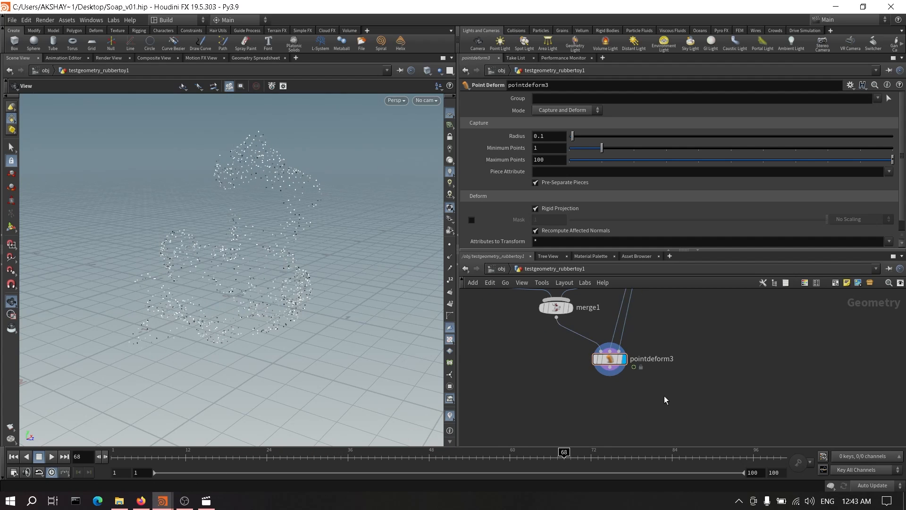
Step: Add a Copy to Points node directly below pointdeform3
{"action": "key", "text": "Tab"}
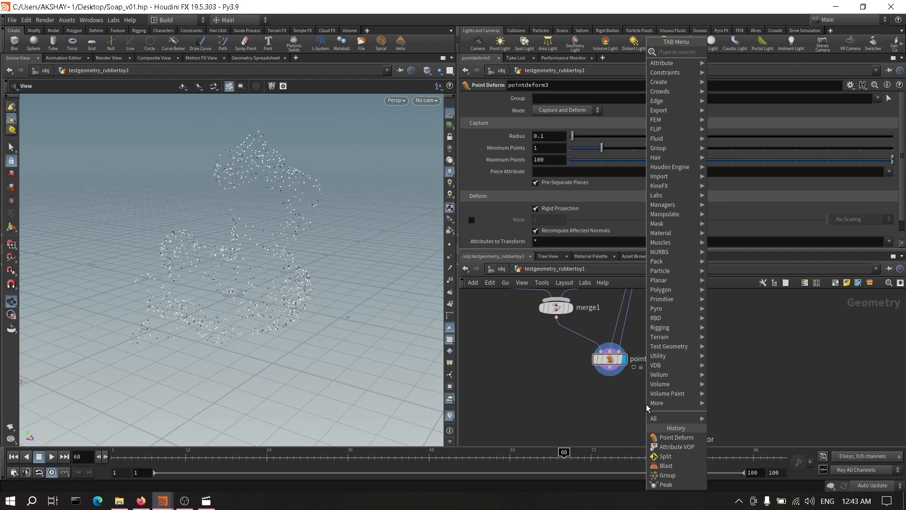
{"action": "type", "text": "poin"}
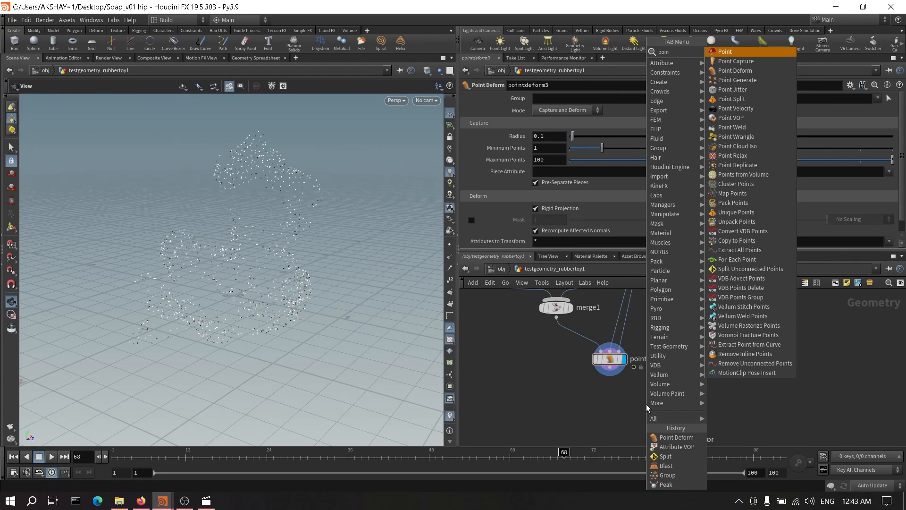
{"action": "key", "text": "BackSpace"}
{"action": "key", "text": "BackSpace"}
{"action": "key", "text": "BackSpace"}
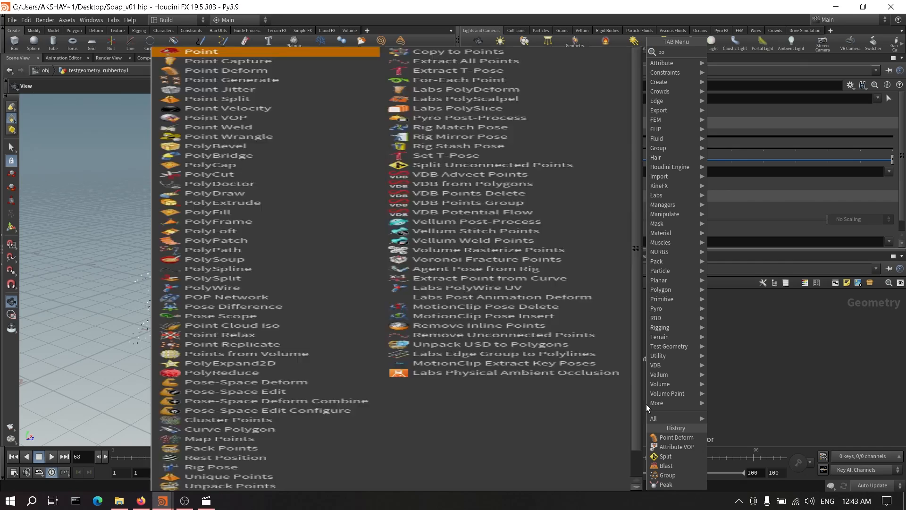
{"action": "type", "text": "cp"}
{"action": "key", "text": "BackSpace"}
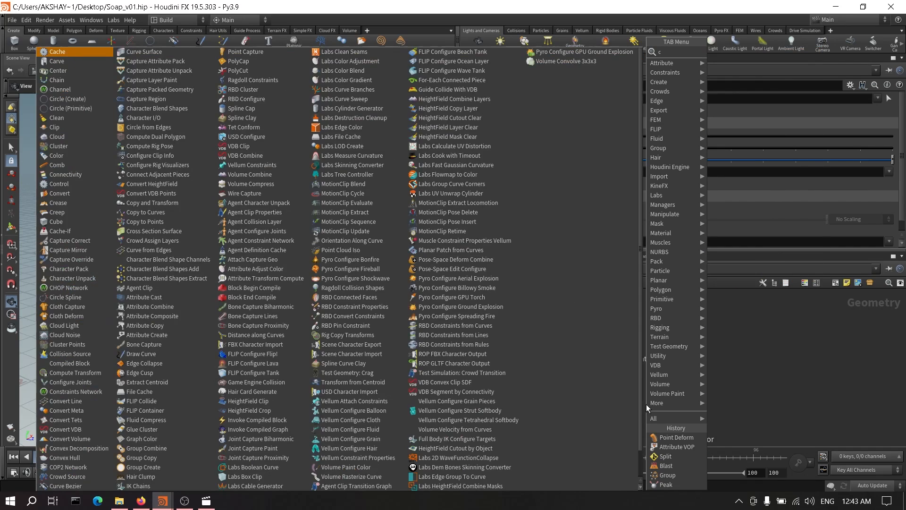
{"action": "type", "text": "opyto"}
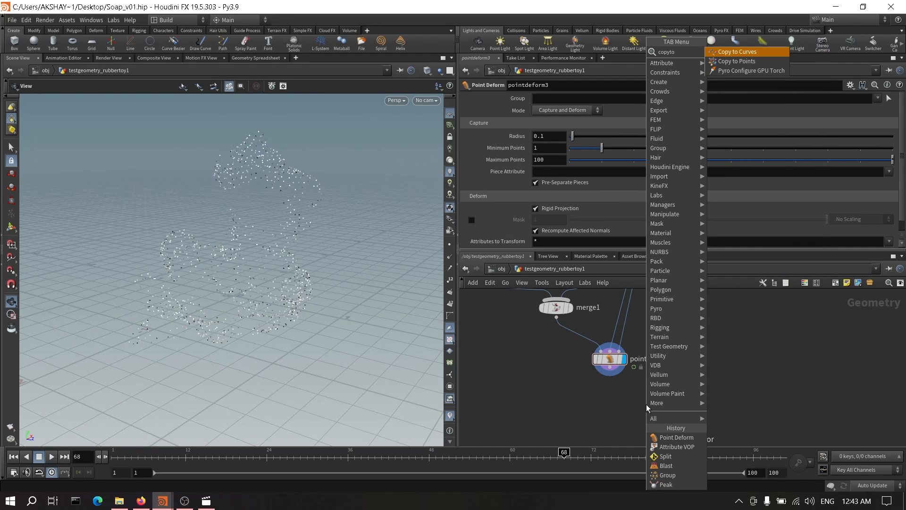
{"action": "key", "text": "Return"}
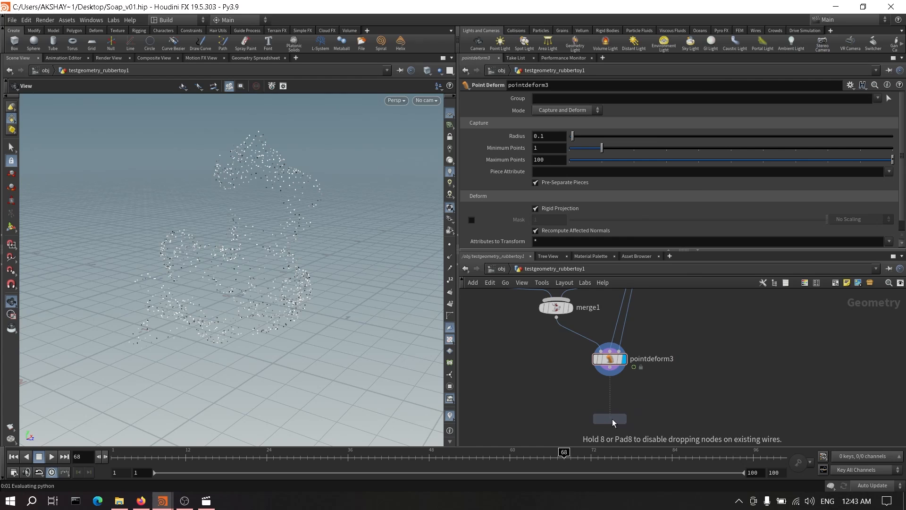
{"action": "left_click", "coordinate": [610, 418]}
Step: Create a Sphere node beside pointdeform3 and wire it into the first input of Copy to Points
{"action": "key", "text": "Tab"}
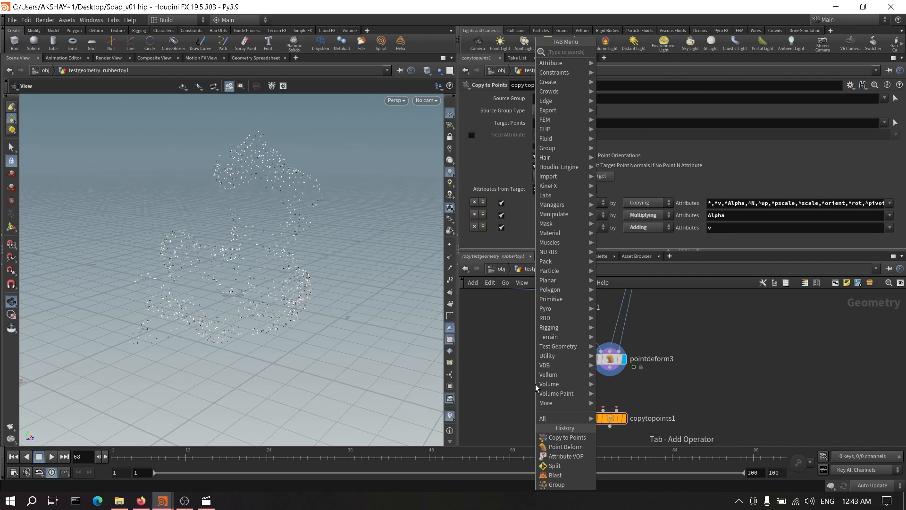
{"action": "type", "text": "shere"}
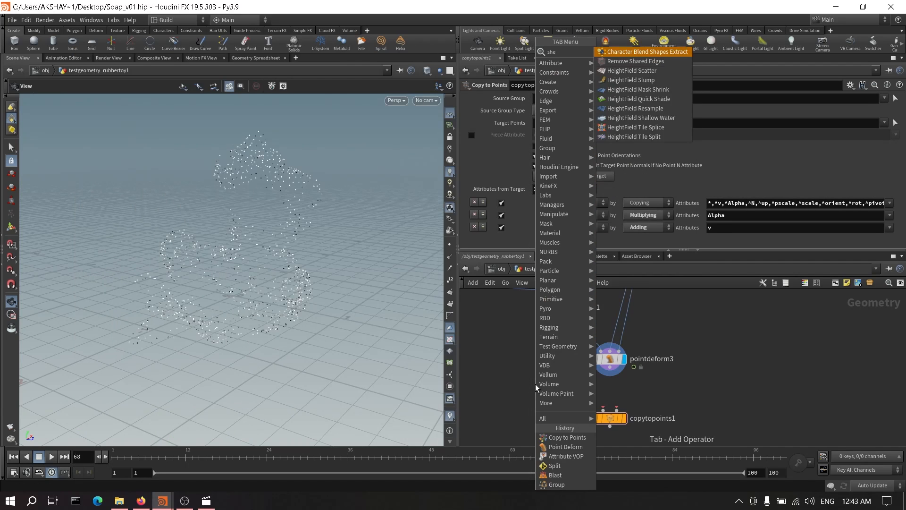
{"action": "key", "text": "BackSpace"}
{"action": "key", "text": "BackSpace"}
{"action": "key", "text": "BackSpace"}
{"action": "key", "text": "BackSpace"}
{"action": "type", "text": "phere"}
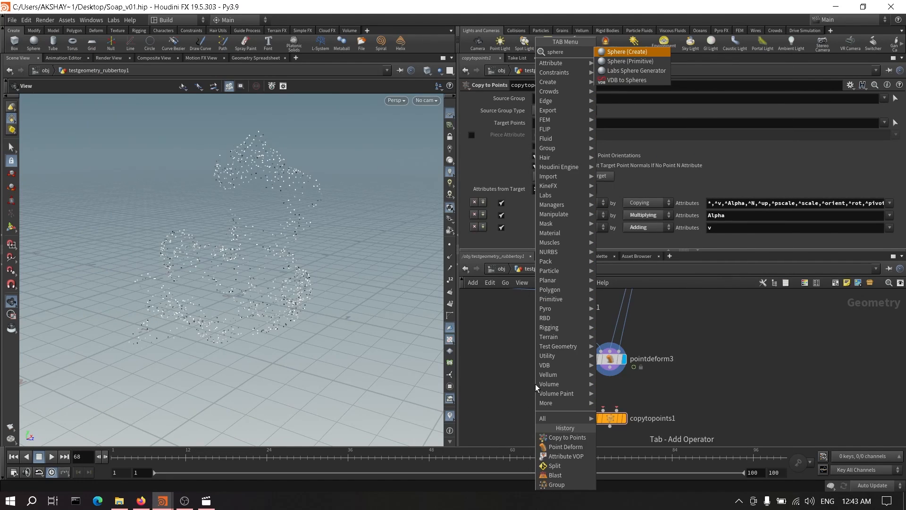
{"action": "key", "text": "Return"}
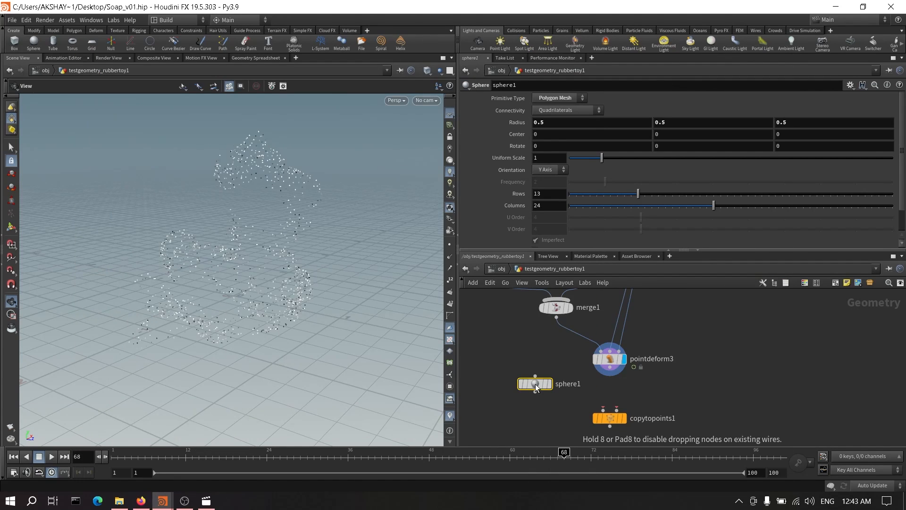
{"action": "left_click", "coordinate": [535, 383]}
{"action": "left_click_drag", "start_coordinate": [525, 387], "coordinate": [603, 410]}
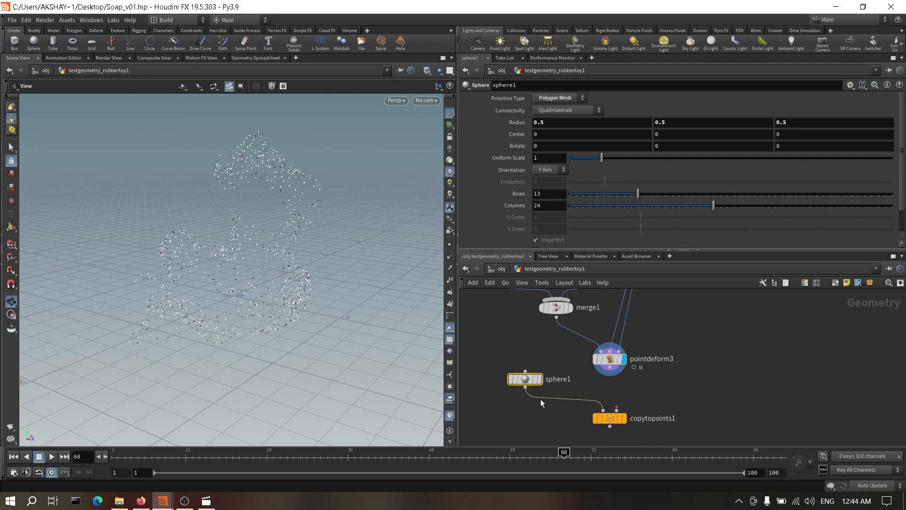
Step: Wire pointdeform3 into the second input of Copy to Points and display the copied spheres
{"action": "left_click", "coordinate": [597, 418]}
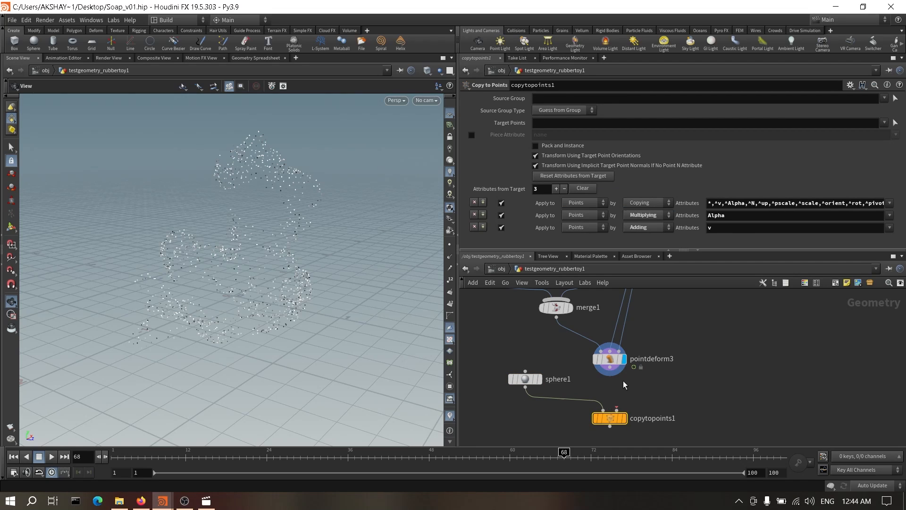
{"action": "left_click_drag", "start_coordinate": [611, 368], "coordinate": [617, 410]}
{"action": "left_click", "coordinate": [624, 418]}
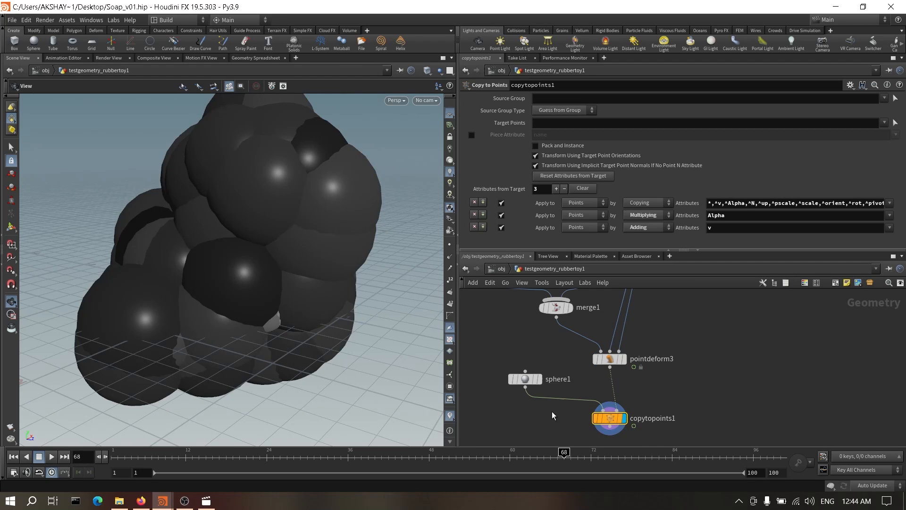
Step: Set the sphere's uniform scale to 0.1 and inspect the resulting bubbles in the viewport
{"action": "key", "text": "Up"}
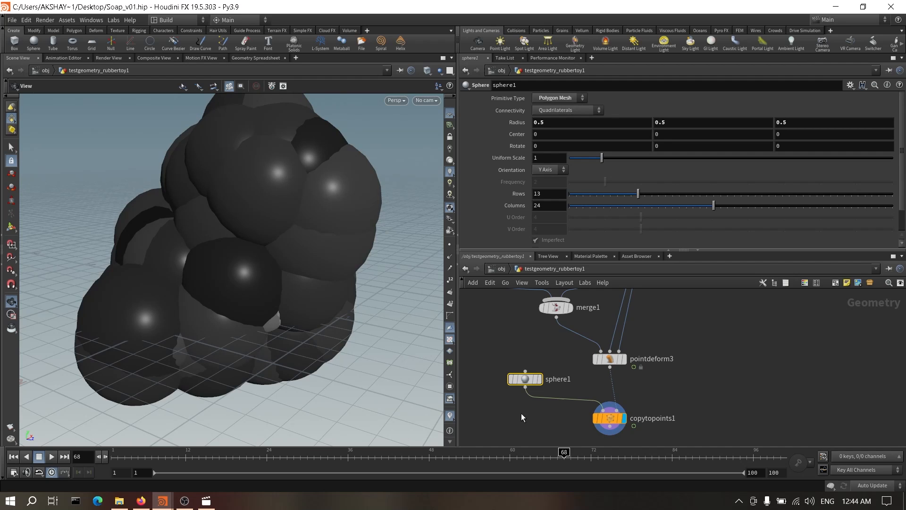
{"action": "left_click", "coordinate": [559, 161]}
{"action": "type", "text": "0.1"}
{"action": "key", "text": "Return"}
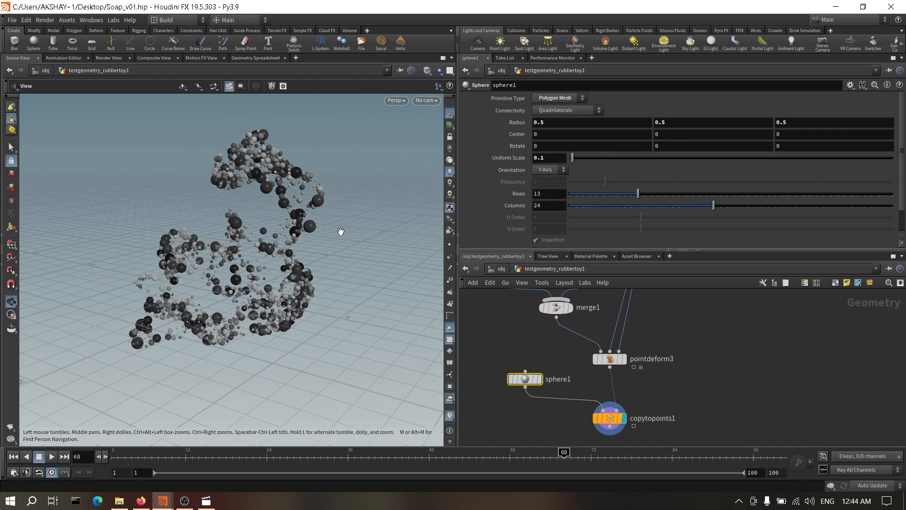
{"action": "left_click_drag", "start_coordinate": [340, 231], "coordinate": [327, 253]}
Step: Insert an Attribute Delete node on the wire between merge1 and pointdeform3
{"action": "middle_click_drag", "start_coordinate": [672, 386], "coordinate": [669, 377]}
{"action": "key", "text": "Tab"}
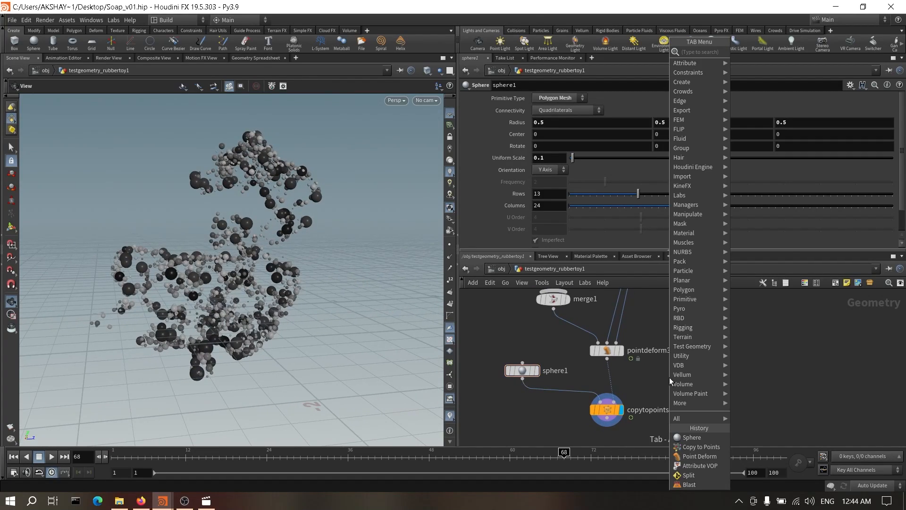
{"action": "type", "text": "atde"}
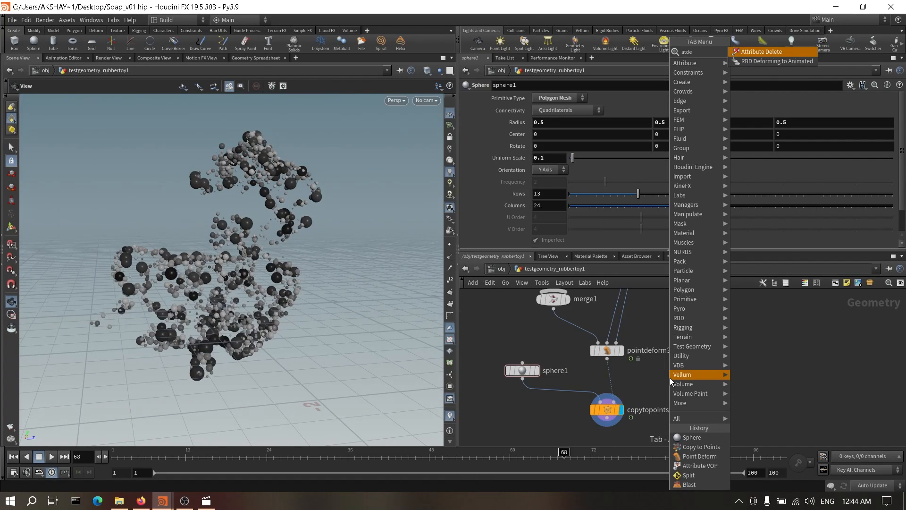
{"action": "key", "text": "Return"}
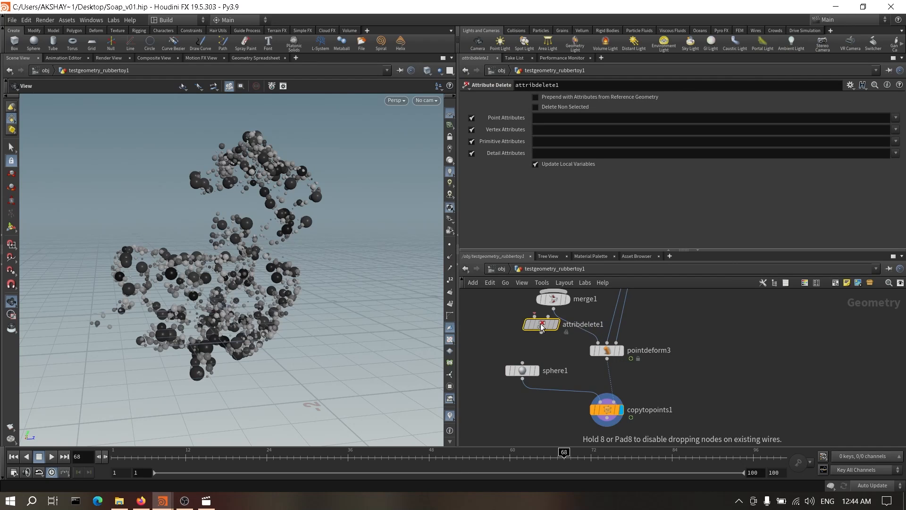
{"action": "left_click", "coordinate": [554, 335]}
Step: Set attribdelete1 to delete the Cd point attribute and inspect the uncoloured bubbles
{"action": "left_click", "coordinate": [896, 118]}
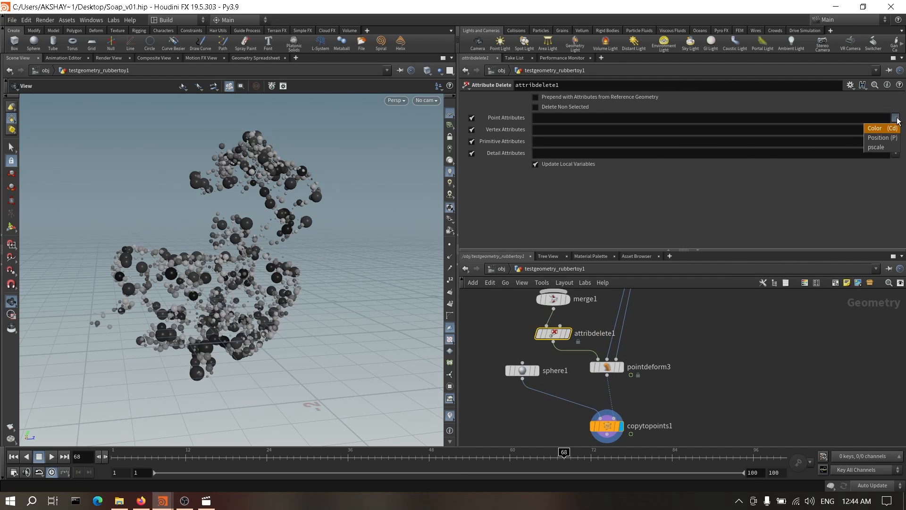
{"action": "left_click", "coordinate": [897, 128]}
{"action": "left_click", "coordinate": [719, 429]}
{"action": "middle_click_drag", "start_coordinate": [719, 429], "coordinate": [716, 386]}
{"action": "left_click_drag", "start_coordinate": [190, 268], "coordinate": [156, 290]}
{"action": "middle_click_drag", "start_coordinate": [700, 336], "coordinate": [715, 365]}
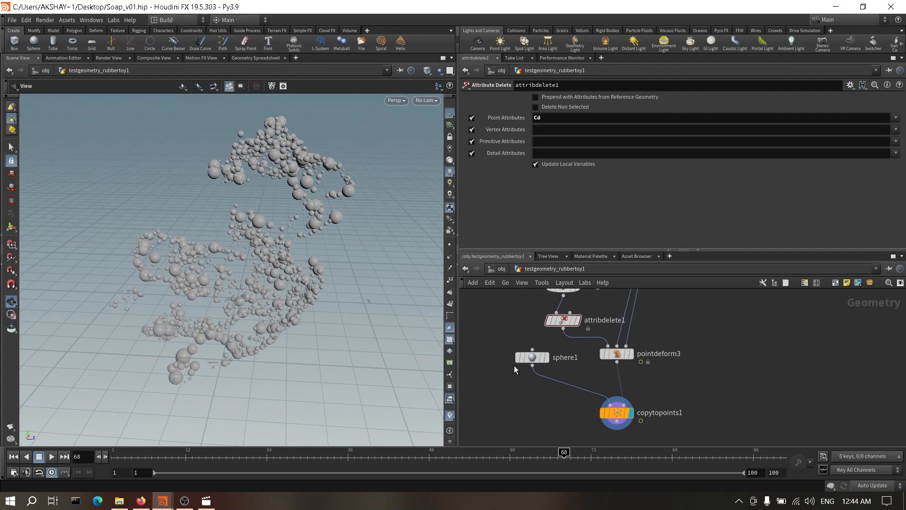
Step: Move sphere1 slightly lower in the network, bypass attribdelete1, and inspect the coloured bubbles up close
{"action": "left_click_drag", "start_coordinate": [532, 360], "coordinate": [520, 384]}
{"action": "middle_click_drag", "start_coordinate": [532, 362], "coordinate": [534, 370]}
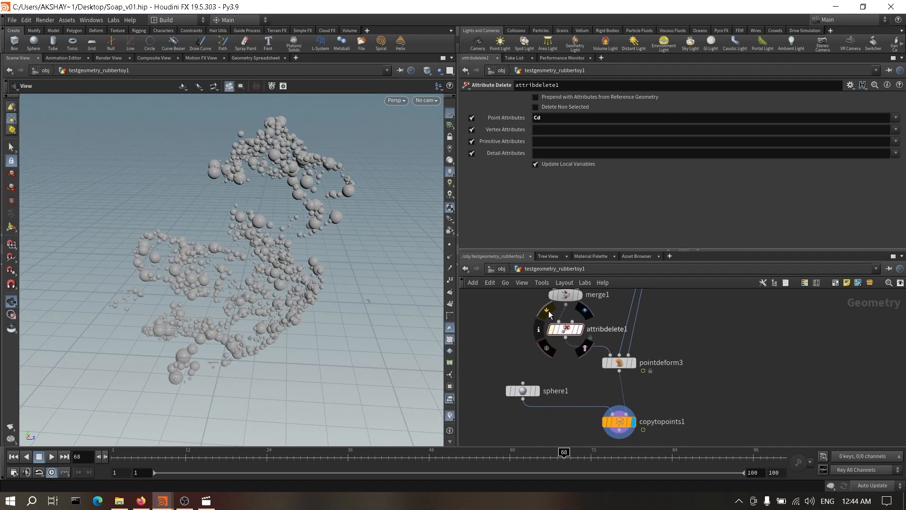
{"action": "left_click", "coordinate": [552, 329]}
{"action": "left_click_drag", "start_coordinate": [329, 279], "coordinate": [293, 277]}
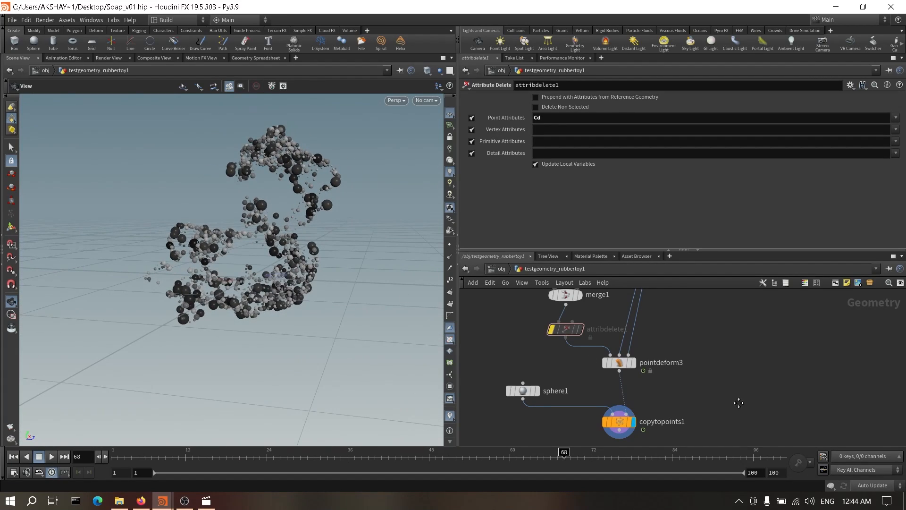
{"action": "middle_click_drag", "start_coordinate": [738, 403], "coordinate": [745, 381]}
{"action": "mouse_move", "coordinate": [596, 398]}
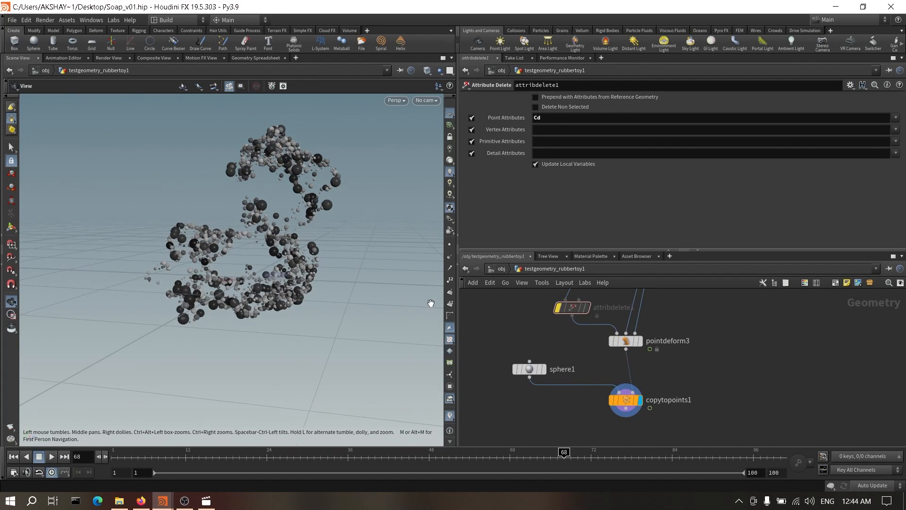
{"action": "left_click_drag", "start_coordinate": [325, 247], "coordinate": [318, 290]}
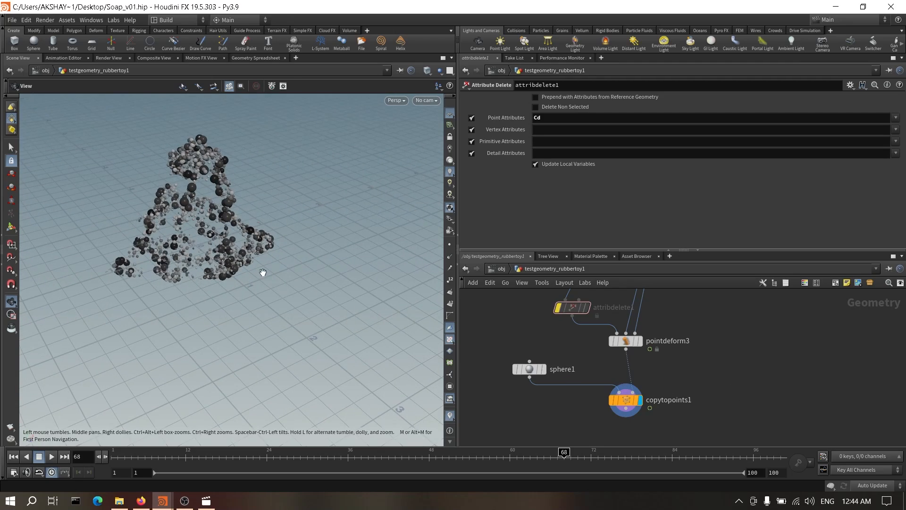
{"action": "middle_click_drag", "start_coordinate": [263, 272], "coordinate": [300, 321]}
{"action": "right_click_drag", "start_coordinate": [287, 302], "coordinate": [235, 231]}
{"action": "right_click_drag", "start_coordinate": [247, 272], "coordinate": [257, 284]}
{"action": "mouse_move", "coordinate": [257, 284]}
{"action": "left_mouse_down"}
{"action": "mouse_move", "coordinate": [279, 259]}
{"action": "mouse_move", "coordinate": [208, 253]}
{"action": "mouse_move", "coordinate": [259, 292]}
{"action": "left_mouse_up"}
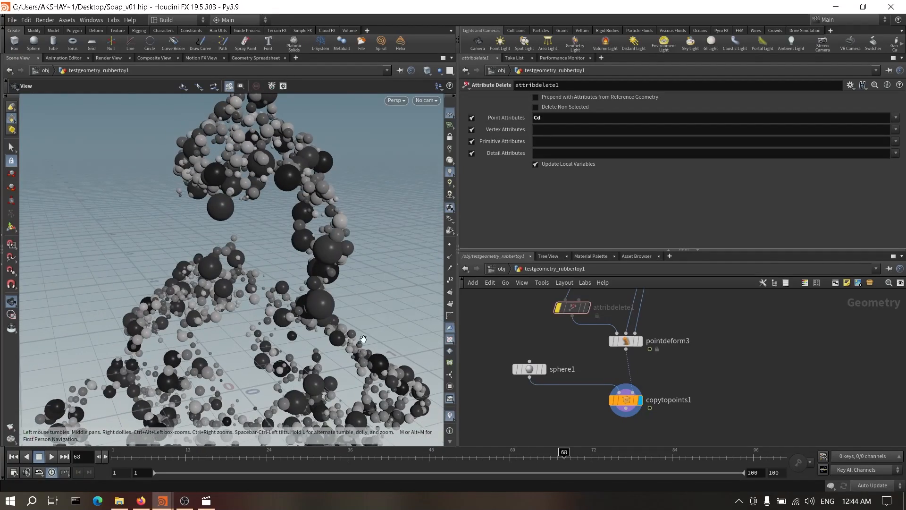
Step: Insert a Clip node on the wire between sphere1 and copytopoints1 and inspect the half-sphere copies
{"action": "middle_click_drag", "start_coordinate": [562, 411], "coordinate": [576, 403]}
{"action": "key", "text": "Tab"}
{"action": "type", "text": "clip"}
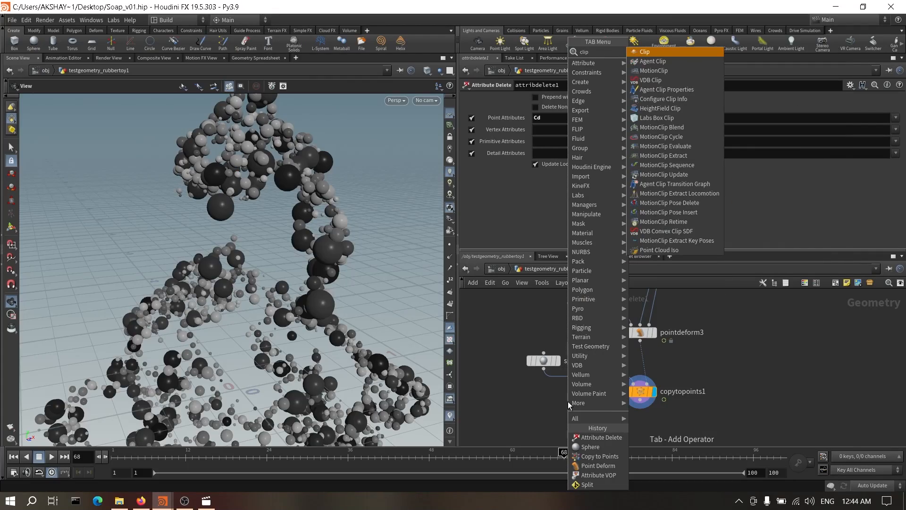
{"action": "key", "text": "Return"}
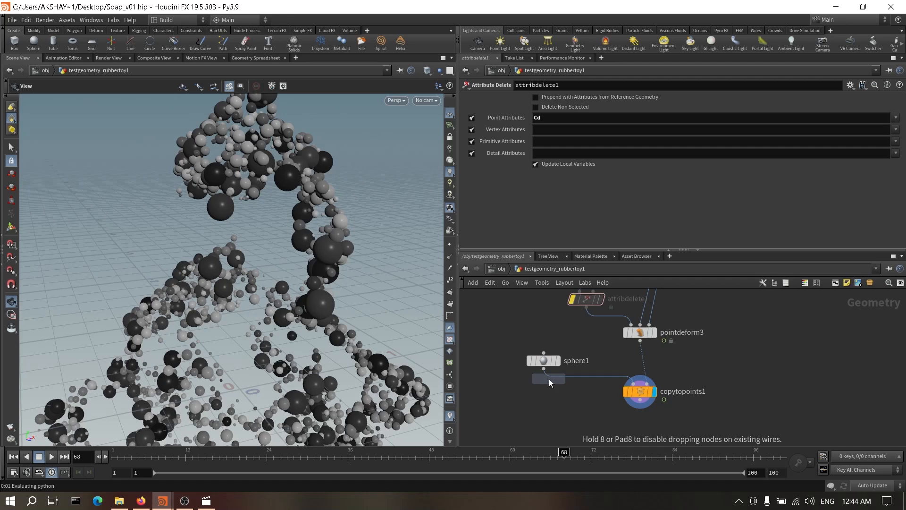
{"action": "left_click", "coordinate": [549, 380]}
{"action": "left_click_drag", "start_coordinate": [548, 402], "coordinate": [639, 425]}
{"action": "middle_click_drag", "start_coordinate": [692, 396], "coordinate": [700, 371]}
{"action": "scroll", "coordinate": [198, 299], "scroll_direction": "down", "scroll_amount": 4}
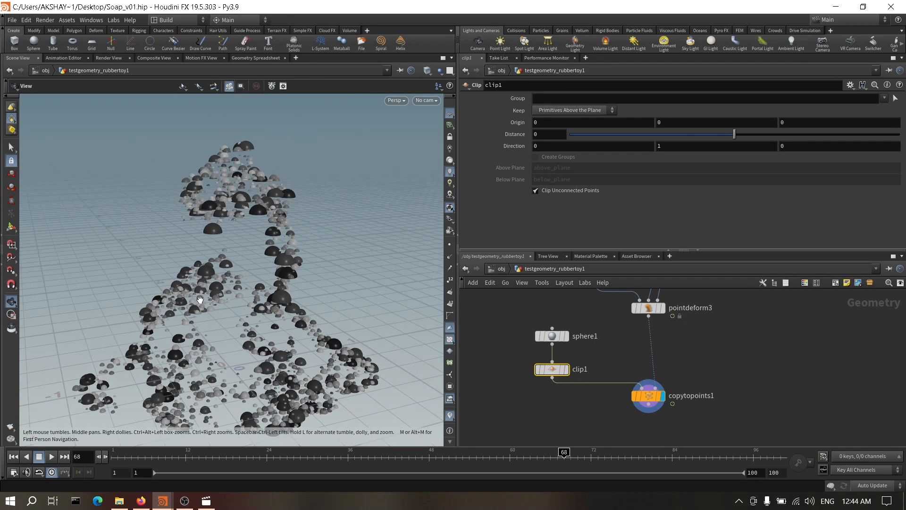
{"action": "middle_click_drag", "start_coordinate": [198, 299], "coordinate": [270, 271]}
{"action": "left_click_drag", "start_coordinate": [270, 272], "coordinate": [307, 302]}
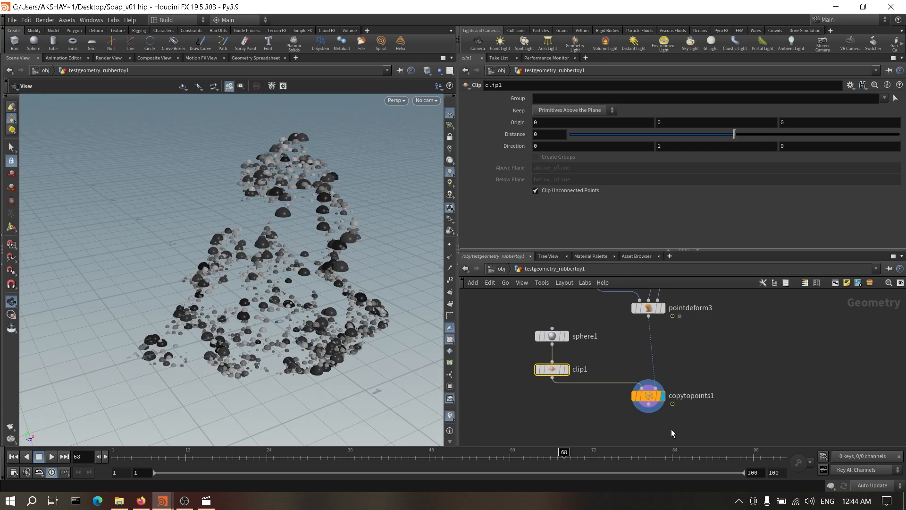
Step: Set the direction of clip1 to 0, 0, 1 and check the orientation of the copied half spheres
{"action": "left_click", "coordinate": [643, 394]}
{"action": "left_click", "coordinate": [552, 369]}
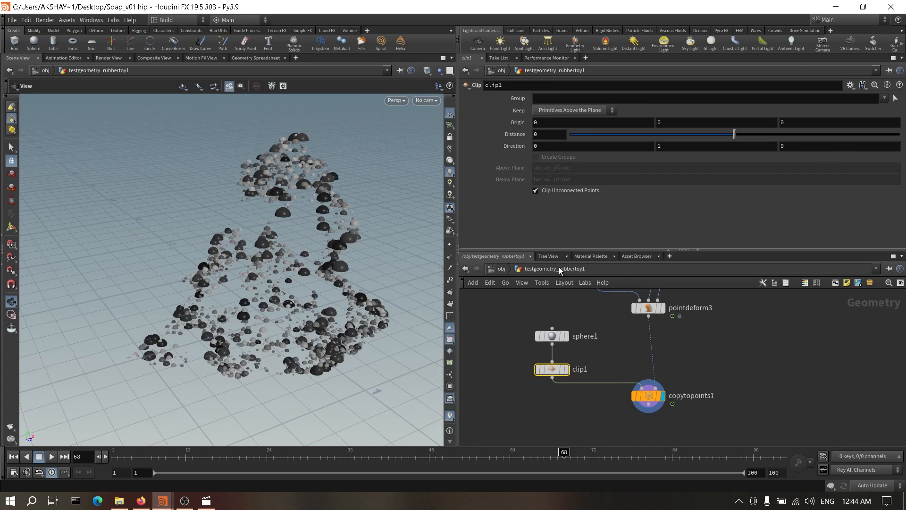
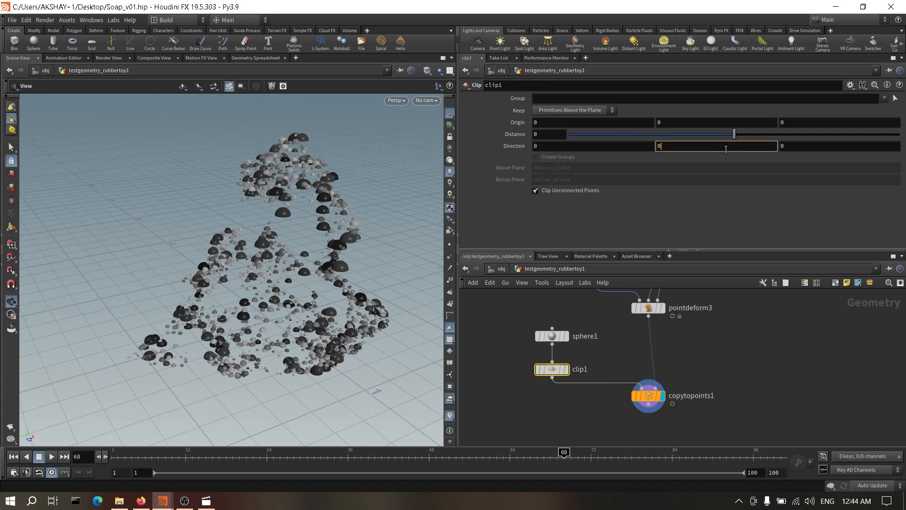
{"action": "key", "text": "Return"}
{"action": "left_click", "coordinate": [815, 147]}
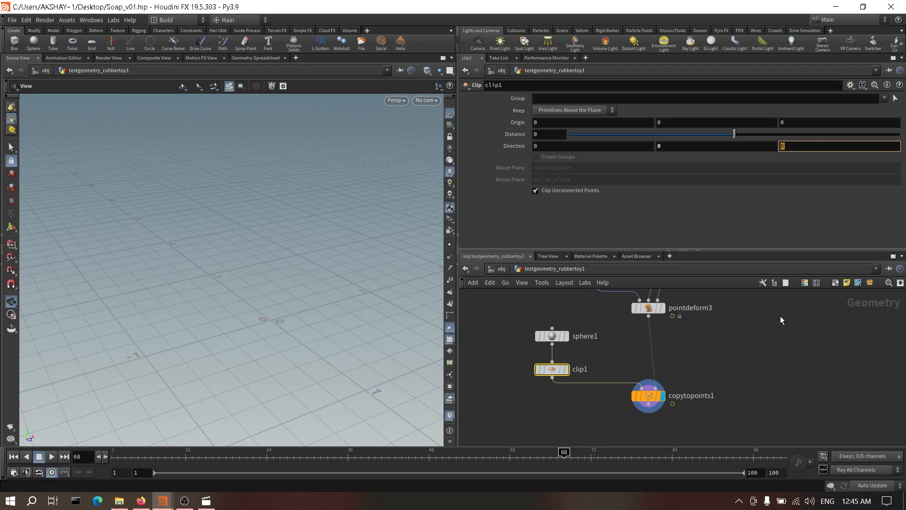
{"action": "key", "text": "Return"}
{"action": "left_click_drag", "start_coordinate": [327, 272], "coordinate": [303, 312]}
{"action": "scroll", "coordinate": [695, 362], "scroll_direction": "up", "scroll_amount": 3}
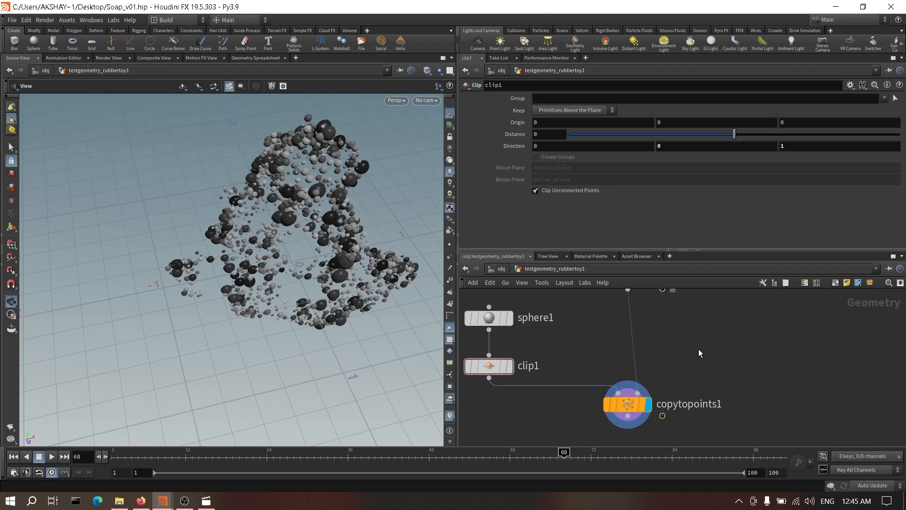
{"action": "middle_click_drag", "start_coordinate": [699, 349], "coordinate": [698, 380]}
{"action": "left_click_drag", "start_coordinate": [286, 232], "coordinate": [276, 282]}
Step: Insert an Attribute Transfer node on the wire between pointdeform3 and copytopoints1
{"action": "middle_click_drag", "start_coordinate": [713, 376], "coordinate": [678, 326]}
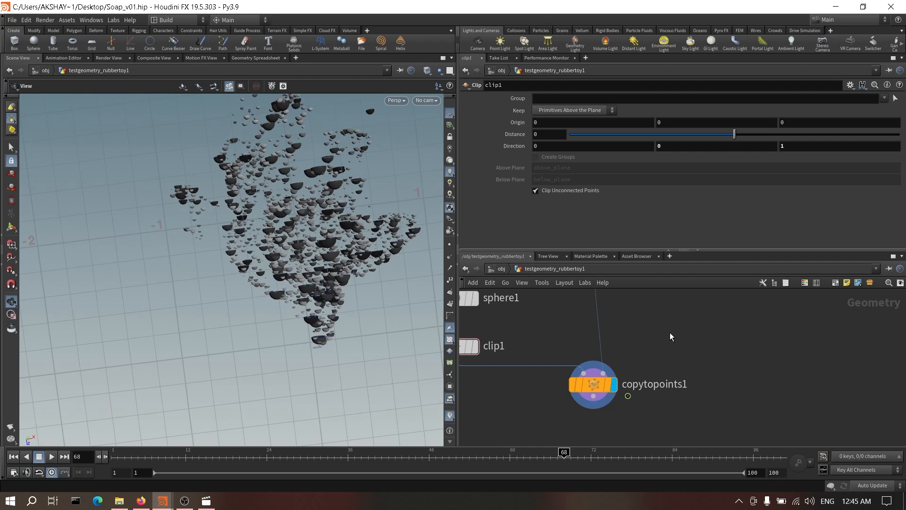
{"action": "key", "text": "Tab"}
{"action": "type", "text": "attr"}
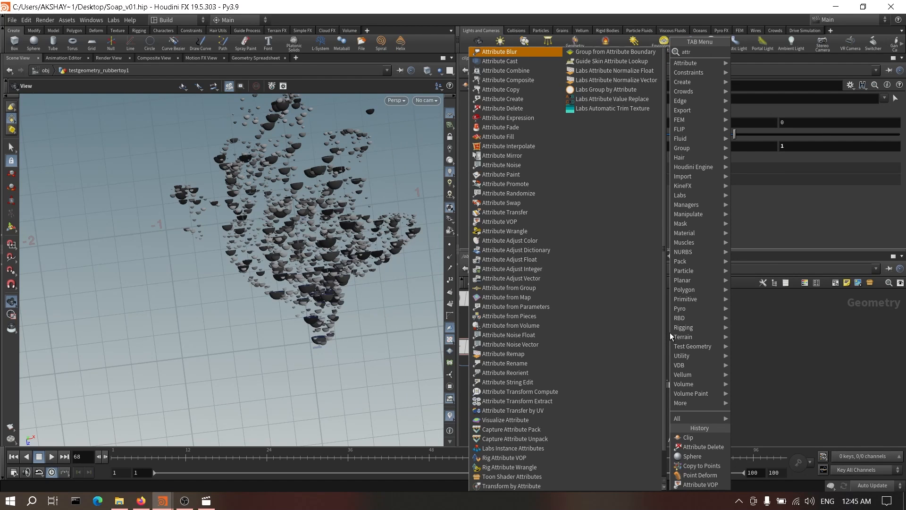
{"action": "type", "text": "an"}
{"action": "key", "text": "Return"}
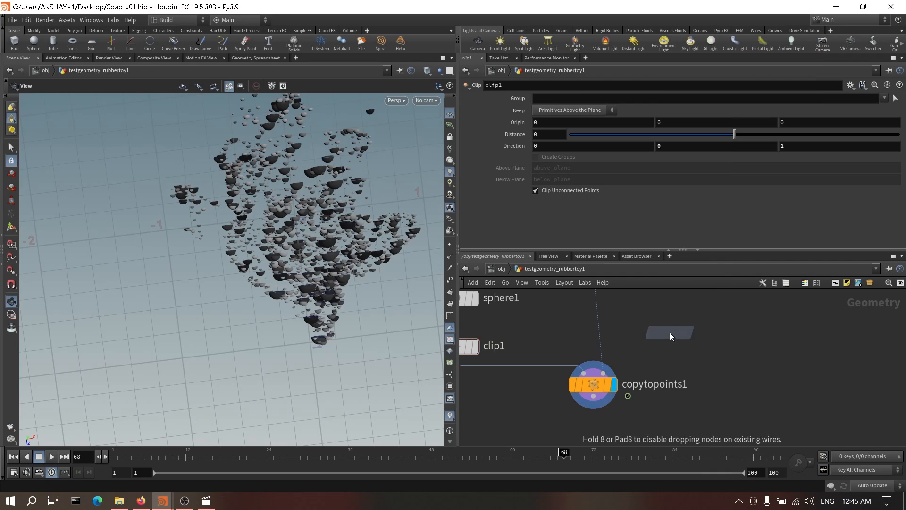
{"action": "left_click", "coordinate": [600, 317]}
{"action": "middle_click_drag", "start_coordinate": [696, 319], "coordinate": [676, 389]}
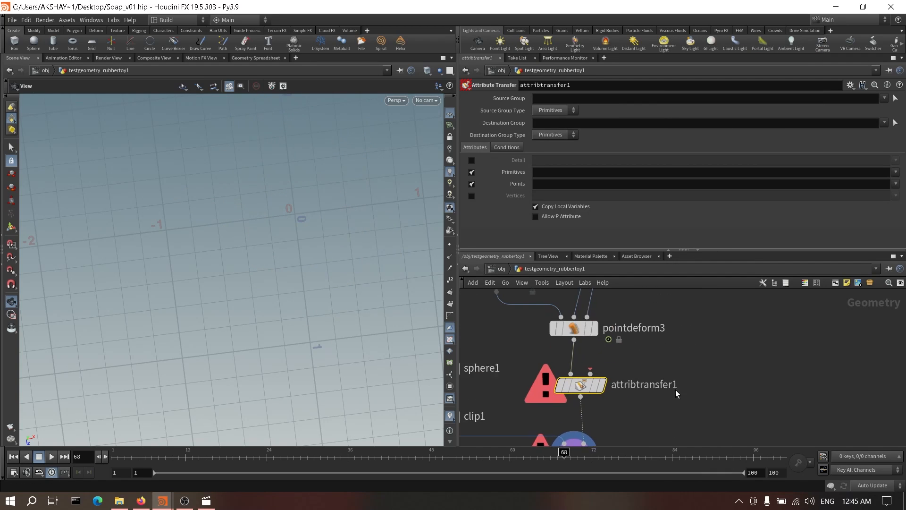
Step: Wire the OUT_Soap_Motion null into the second input of attribtransfer1
{"action": "left_click", "coordinate": [589, 373]}
{"action": "middle_click_drag", "start_coordinate": [627, 317], "coordinate": [619, 459]}
{"action": "middle_click_drag", "start_coordinate": [657, 358], "coordinate": [632, 463]}
{"action": "middle_click_drag", "start_coordinate": [654, 305], "coordinate": [596, 447]}
{"action": "middle_click_drag", "start_coordinate": [583, 362], "coordinate": [572, 435]}
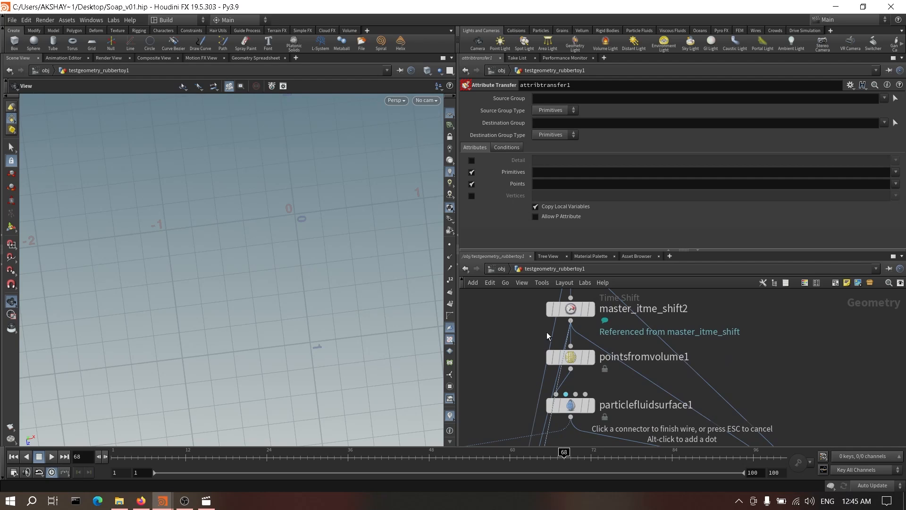
{"action": "left_click", "coordinate": [546, 332]}
Step: Disable primitive attribute transfer in attribtransfer1 and set its point attributes to N
{"action": "scroll", "coordinate": [686, 359], "scroll_direction": "down", "scroll_amount": 5}
{"action": "middle_click_drag", "start_coordinate": [677, 424], "coordinate": [694, 293]}
{"action": "middle_click_drag", "start_coordinate": [673, 443], "coordinate": [713, 336]}
{"action": "middle_click_drag", "start_coordinate": [679, 410], "coordinate": [672, 358]}
{"action": "scroll", "coordinate": [647, 349], "scroll_direction": "up", "scroll_amount": 3}
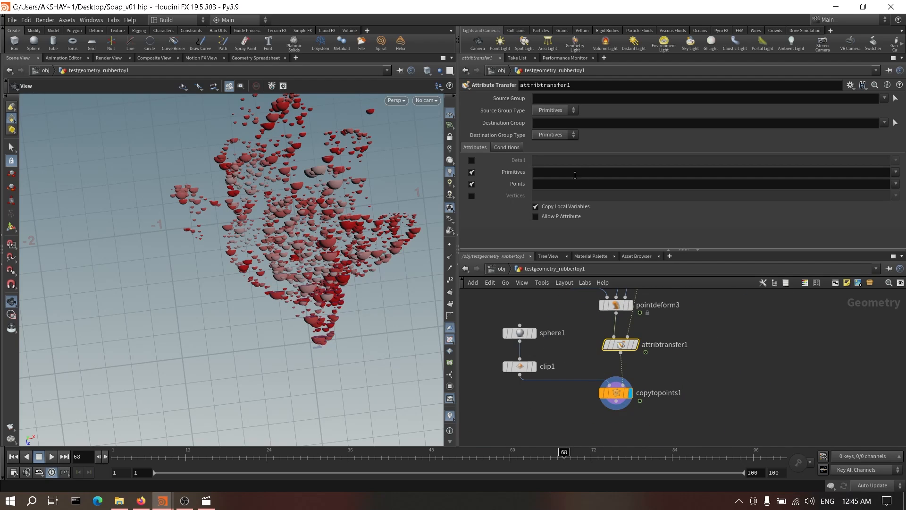
{"action": "left_click", "coordinate": [471, 173]}
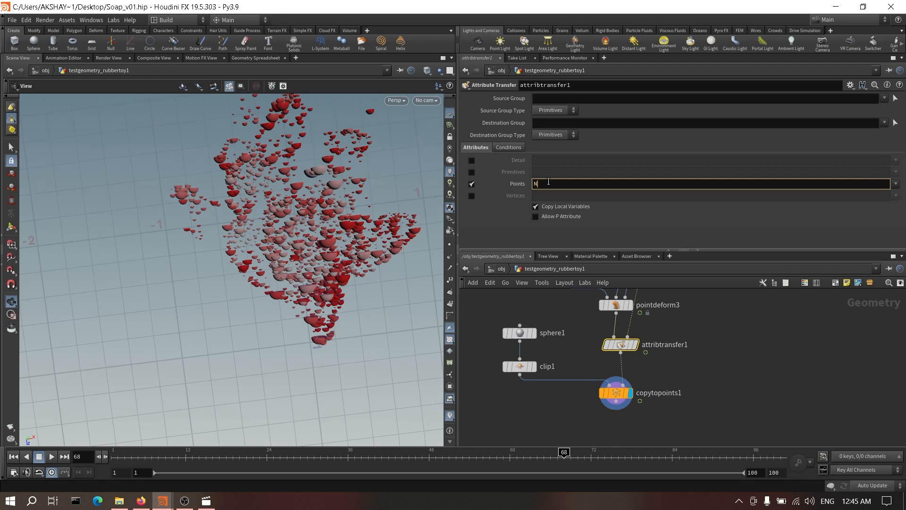
{"action": "scroll", "coordinate": [722, 343], "scroll_direction": "down", "scroll_amount": 3}
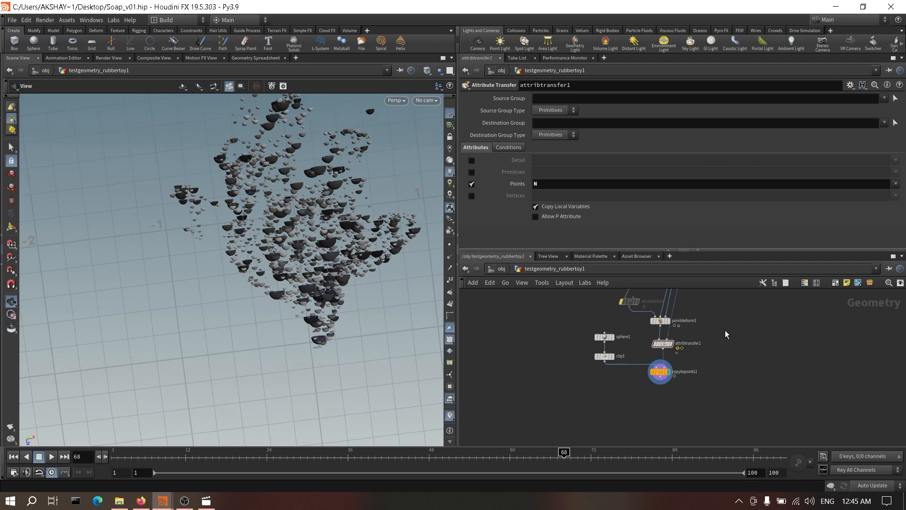
Step: Insert a Normal node on the wire into attribtransfer1's second input and place it beside pointdeform3
{"action": "mouse_move", "coordinate": [725, 330]}
{"action": "middle_mouse_down"}
{"action": "mouse_move", "coordinate": [700, 357]}
{"action": "mouse_move", "coordinate": [667, 440]}
{"action": "middle_mouse_up"}
{"action": "middle_click_drag", "start_coordinate": [687, 337], "coordinate": [653, 443]}
{"action": "scroll", "coordinate": [646, 393], "scroll_direction": "up", "scroll_amount": 3}
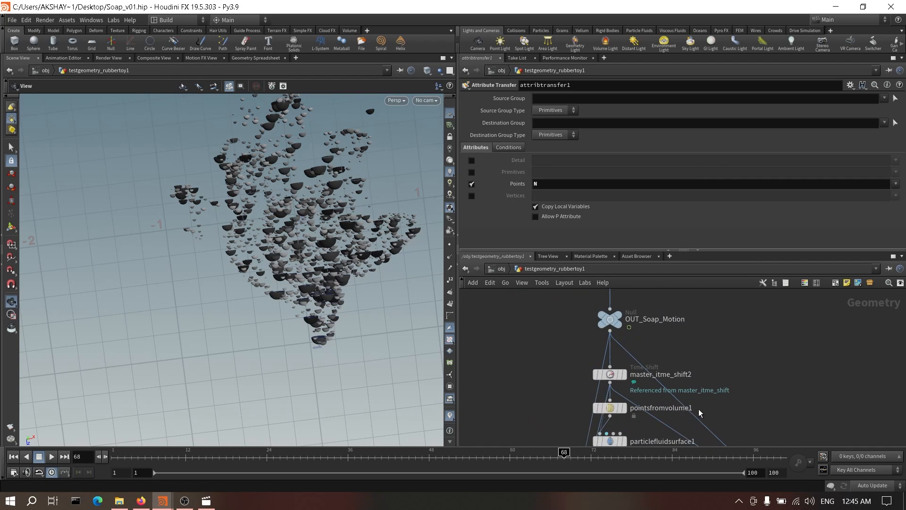
{"action": "middle_click_drag", "start_coordinate": [700, 413], "coordinate": [715, 260]}
{"action": "middle_click_drag", "start_coordinate": [679, 383], "coordinate": [712, 279]}
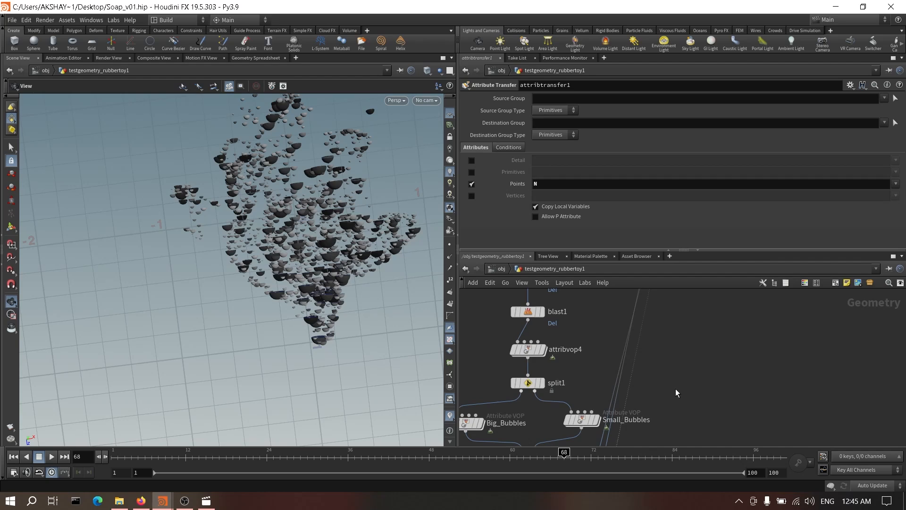
{"action": "key", "text": "Tab"}
{"action": "type", "text": "nor"}
{"action": "key", "text": "Return"}
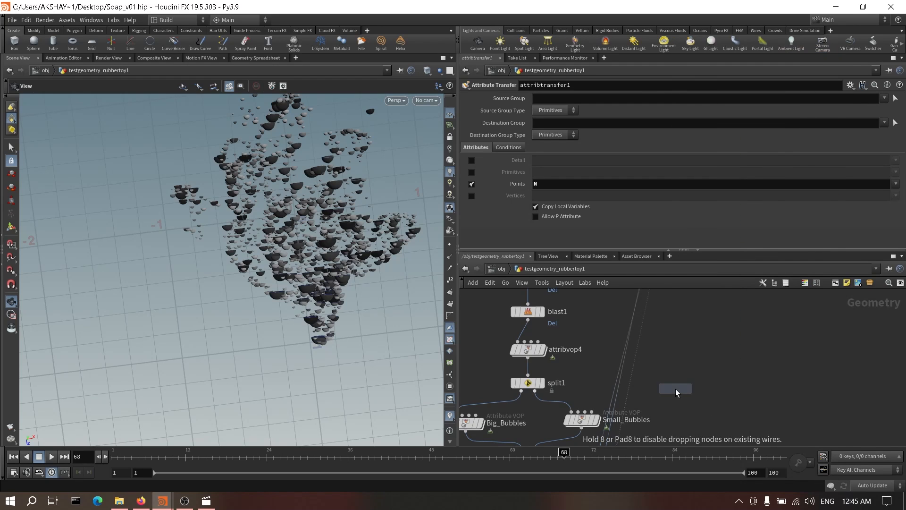
{"action": "middle_click_drag", "start_coordinate": [675, 389], "coordinate": [691, 324]}
{"action": "middle_click_drag", "start_coordinate": [682, 431], "coordinate": [682, 322]}
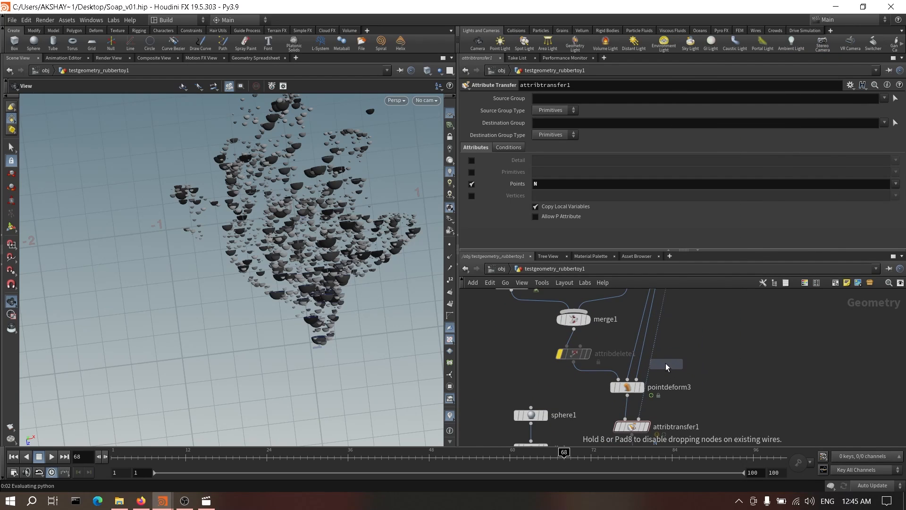
{"action": "left_click", "coordinate": [655, 362]}
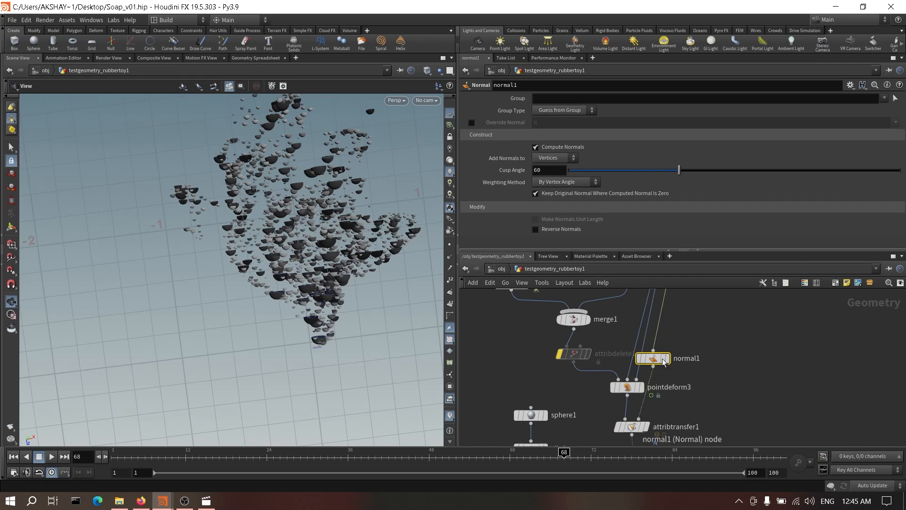
{"action": "left_click_drag", "start_coordinate": [663, 361], "coordinate": [721, 390]}
{"action": "middle_click_drag", "start_coordinate": [772, 401], "coordinate": [772, 375]}
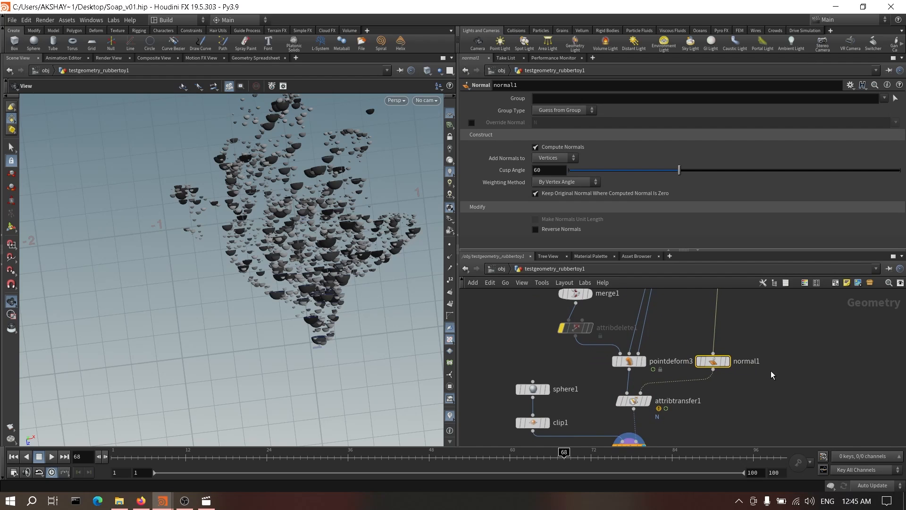
Step: Display attribtransfer1 and compare its points with the soap mesh from normal1
{"action": "left_click", "coordinate": [648, 400]}
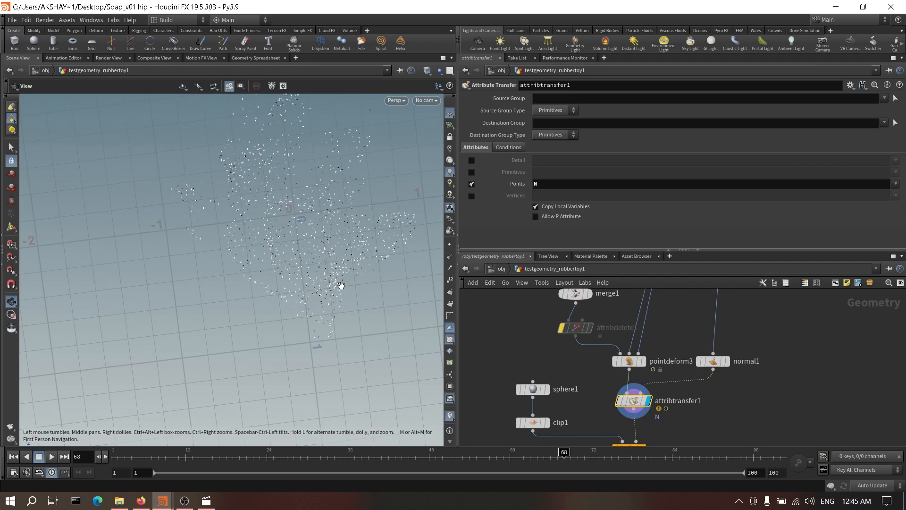
{"action": "left_click", "coordinate": [727, 363]}
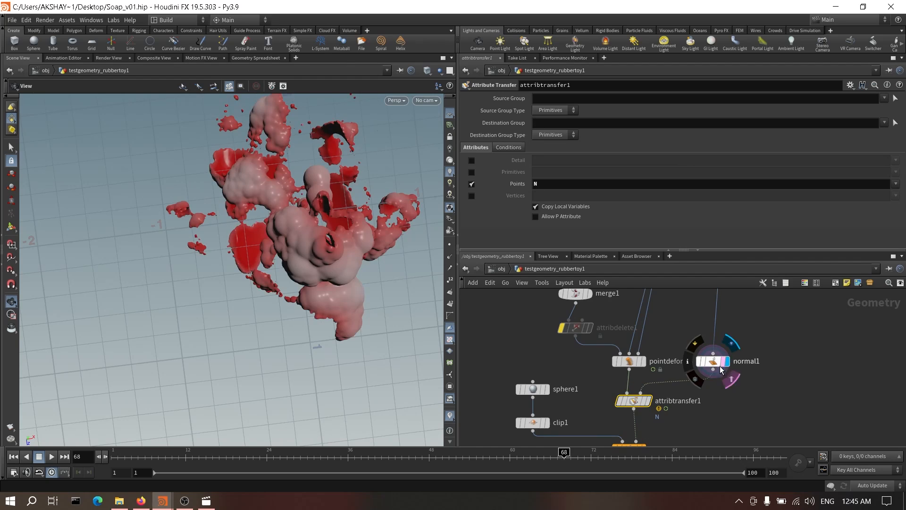
{"action": "left_click", "coordinate": [650, 401]}
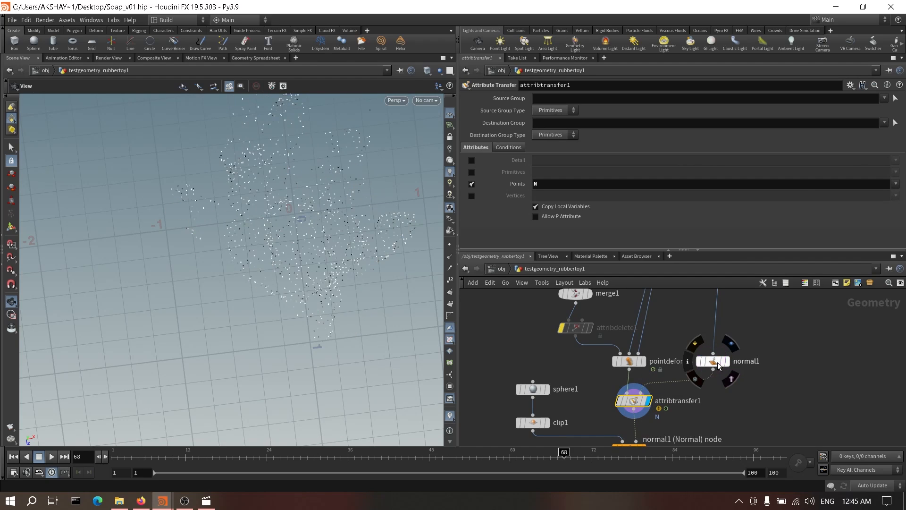
Step: Display copytopoints1 and inspect the orientation of the half spheres copied over the toy's surface
{"action": "left_click", "coordinate": [716, 361]}
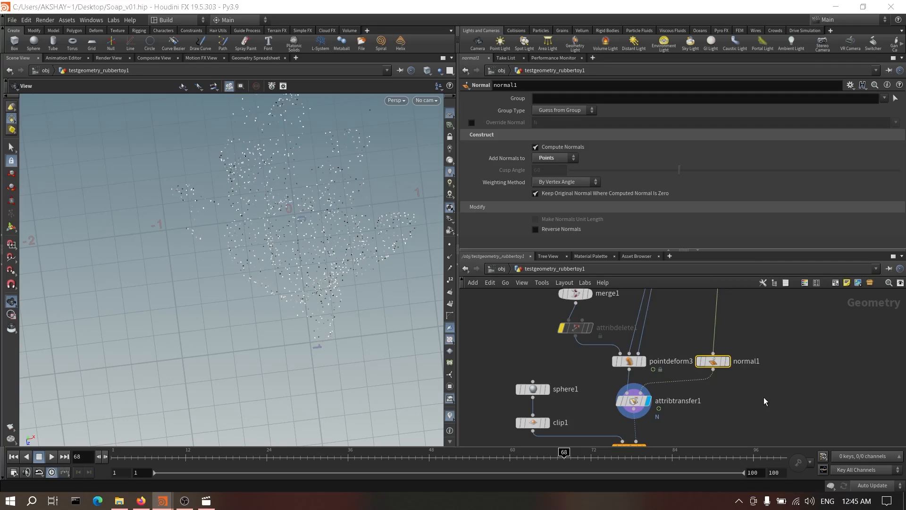
{"action": "middle_click_drag", "start_coordinate": [764, 397], "coordinate": [769, 363]}
{"action": "left_click", "coordinate": [651, 416]}
{"action": "left_click", "coordinate": [630, 415]}
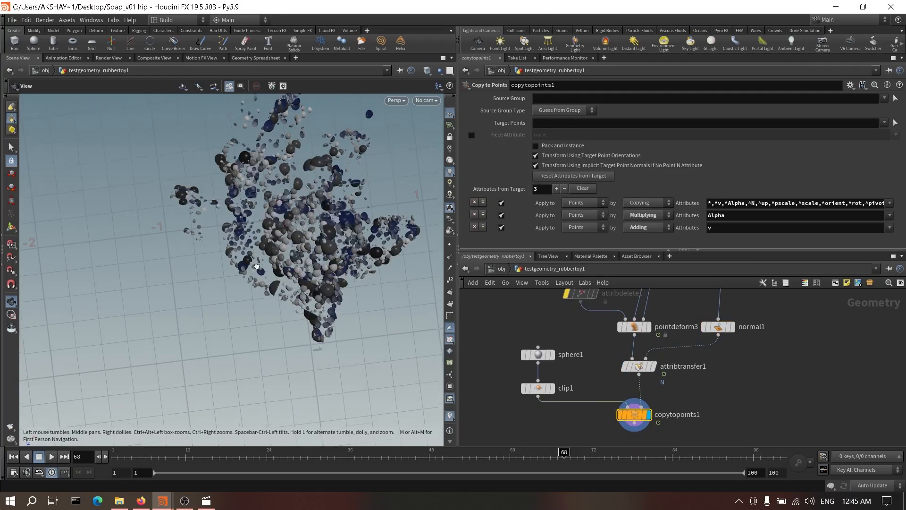
{"action": "left_click_drag", "start_coordinate": [313, 198], "coordinate": [283, 188]}
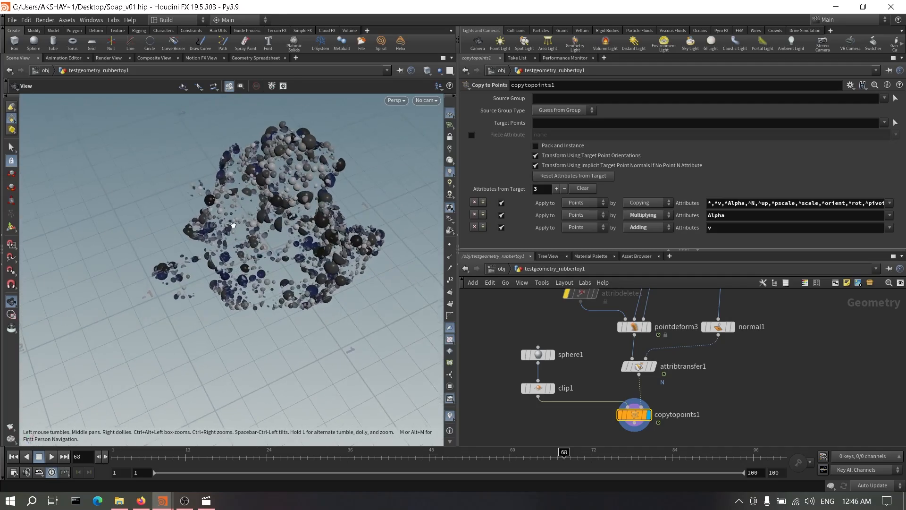
{"action": "scroll", "coordinate": [285, 151], "scroll_direction": "up", "scroll_amount": 3}
{"action": "left_click_drag", "start_coordinate": [285, 146], "coordinate": [351, 116]}
Step: Toggle the bypass on attribtransfer1 to compare the bubbles with and without transferred normals, leaving the node active
{"action": "mouse_move", "coordinate": [623, 353]}
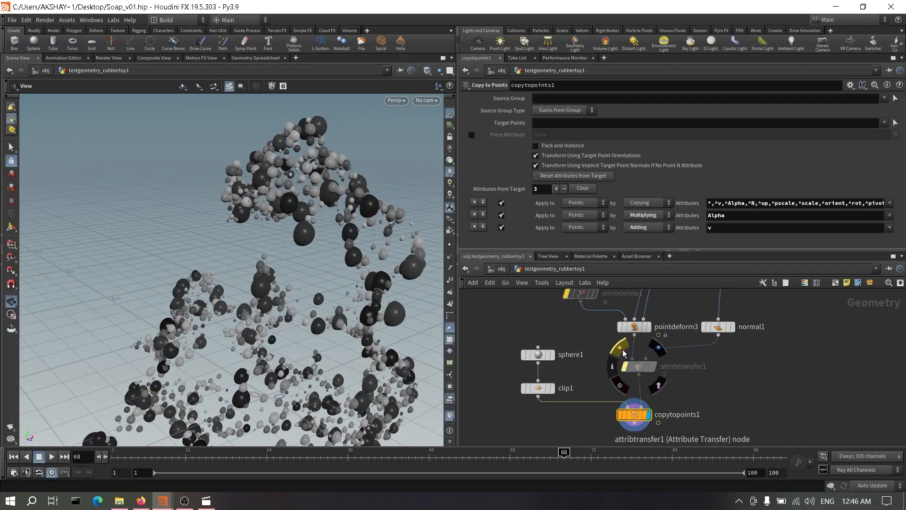
{"action": "left_click", "coordinate": [622, 350]}
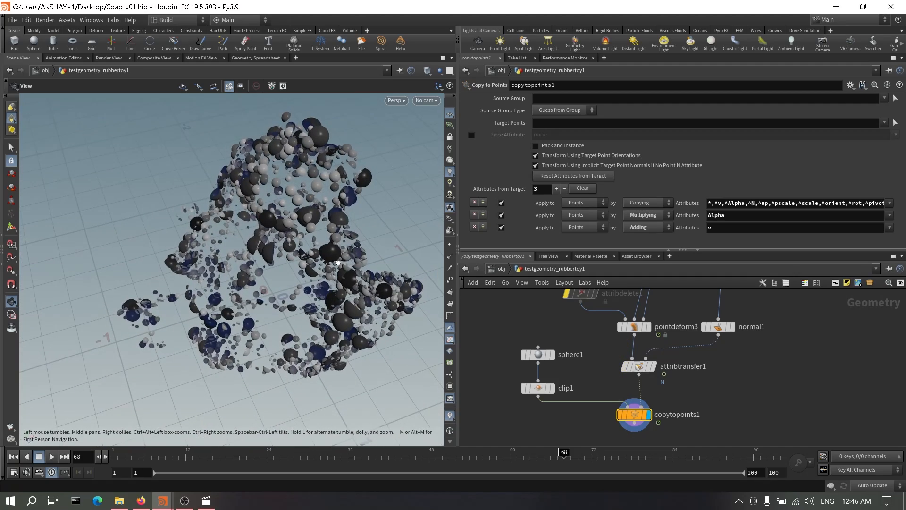
{"action": "left_click", "coordinate": [620, 343]}
{"action": "left_click", "coordinate": [619, 343]}
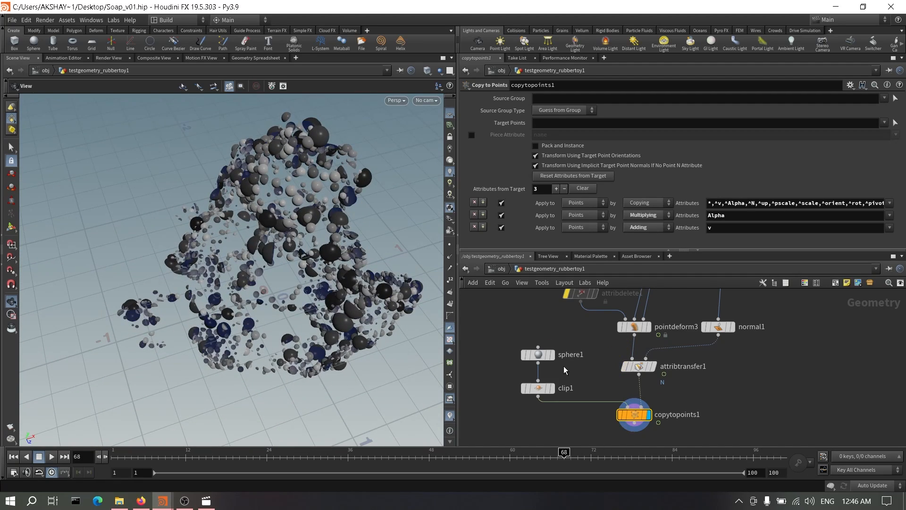
{"action": "middle_click_drag", "start_coordinate": [582, 363], "coordinate": [586, 373]}
{"action": "left_click_drag", "start_coordinate": [241, 342], "coordinate": [268, 305]}
Step: Inside the Big_Bubbles VOP, set fit1's Destination Max to 1.6 and lower its Destination Min
{"action": "left_click", "coordinate": [543, 364]}
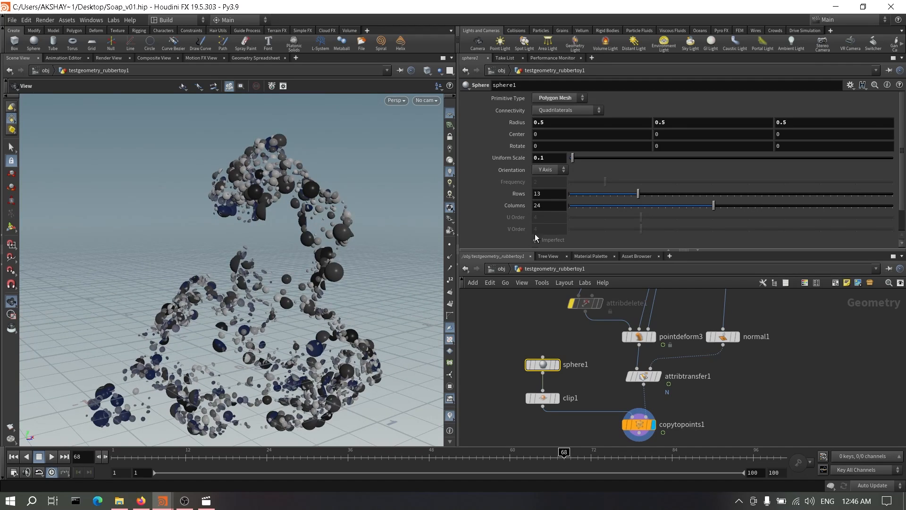
{"action": "scroll", "coordinate": [534, 324], "scroll_direction": "down", "scroll_amount": 2}
{"action": "middle_click_drag", "start_coordinate": [535, 302], "coordinate": [537, 386]}
{"action": "scroll", "coordinate": [536, 382], "scroll_direction": "up", "scroll_amount": 1}
{"action": "left_click", "coordinate": [529, 337]}
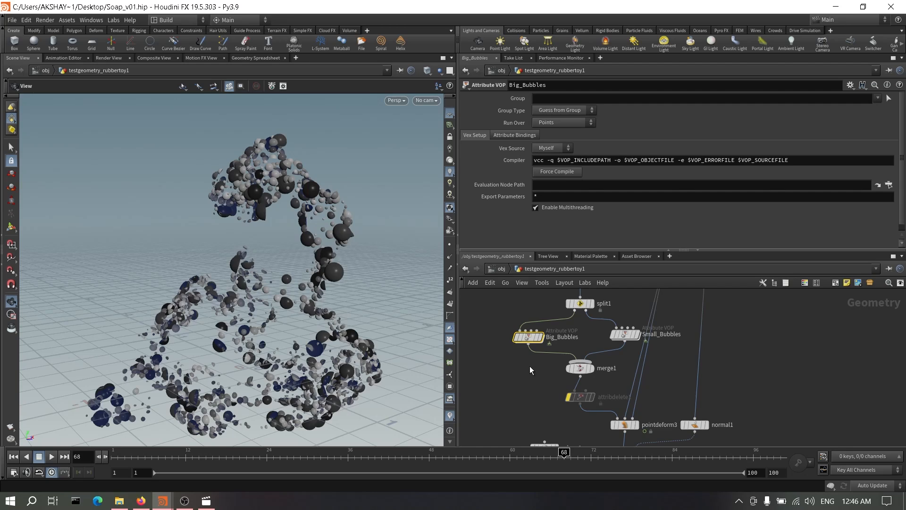
{"action": "double_click", "coordinate": [526, 336]}
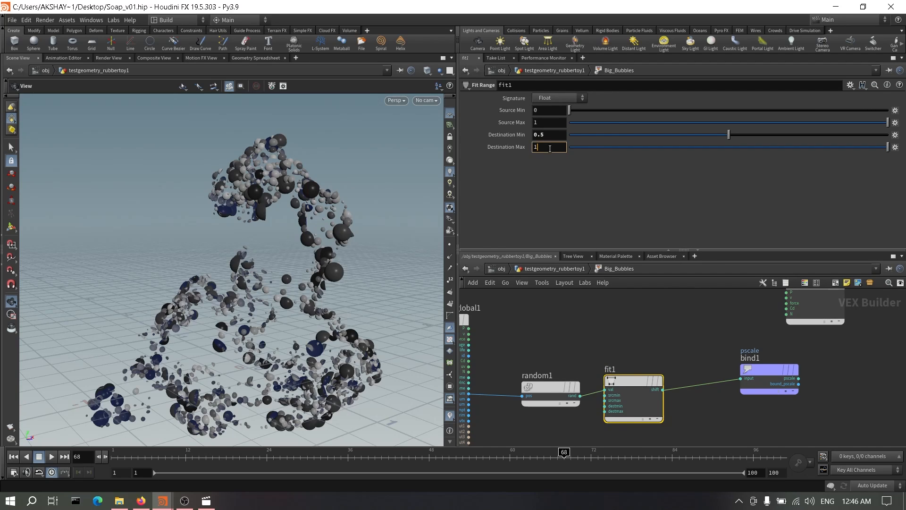
{"action": "key", "text": "Return"}
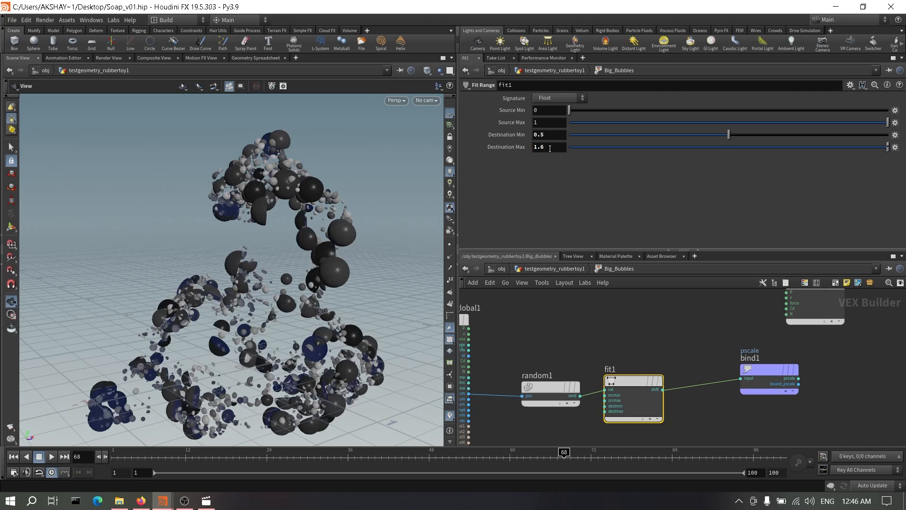
{"action": "mouse_move", "coordinate": [347, 264]}
{"action": "left_mouse_down"}
{"action": "mouse_move", "coordinate": [307, 293]}
{"action": "mouse_move", "coordinate": [264, 283]}
{"action": "mouse_move", "coordinate": [338, 278]}
{"action": "mouse_move", "coordinate": [342, 286]}
{"action": "mouse_move", "coordinate": [363, 269]}
{"action": "left_mouse_up"}
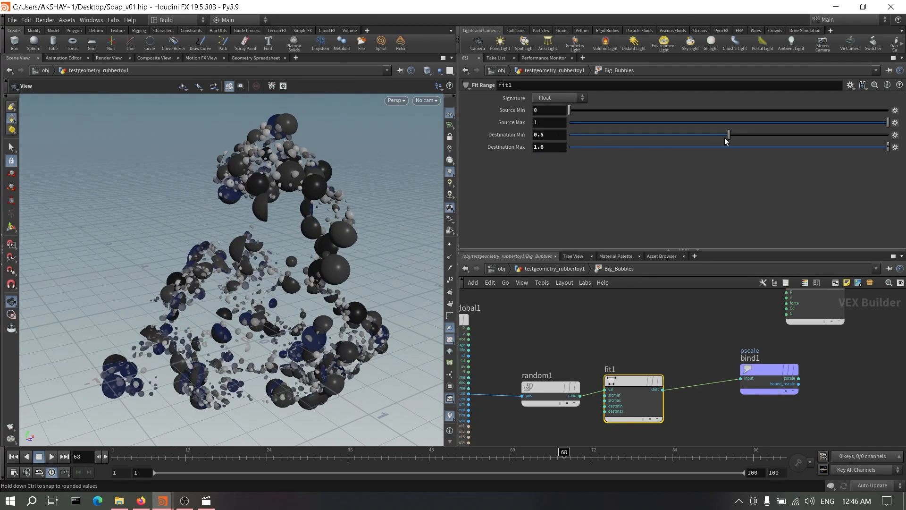
{"action": "left_click_drag", "start_coordinate": [684, 139], "coordinate": [606, 140]}
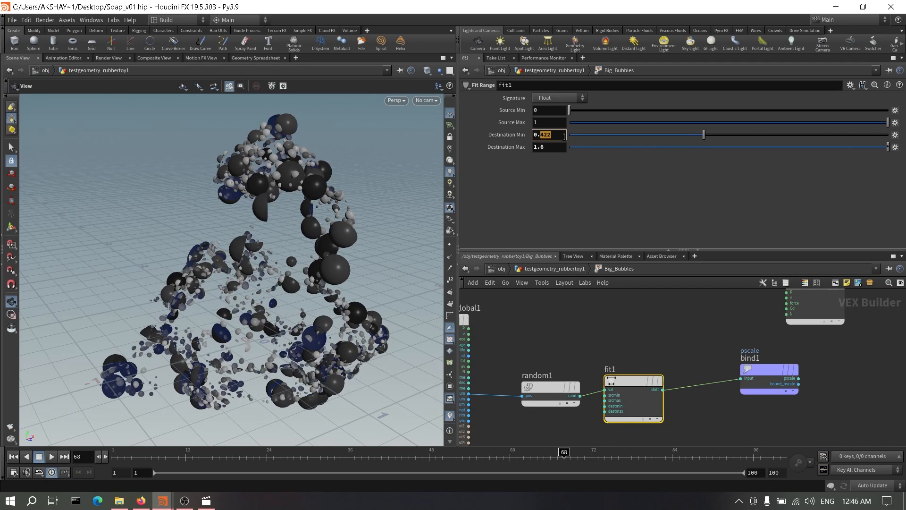
{"action": "key", "text": "Return"}
Step: Inside the Small_Bubbles VOP, set fit1's Destination Min to 0.25
{"action": "left_click", "coordinate": [554, 269]}
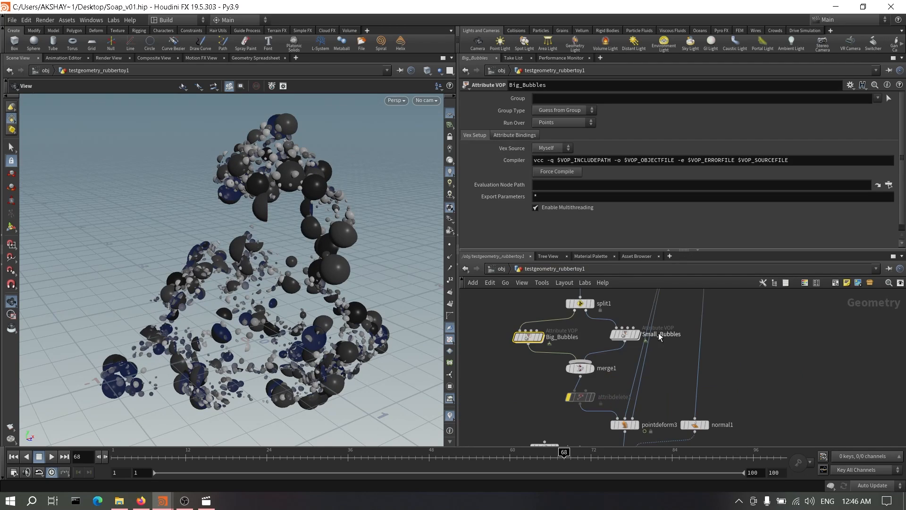
{"action": "left_click", "coordinate": [624, 333]}
{"action": "double_click", "coordinate": [624, 333]}
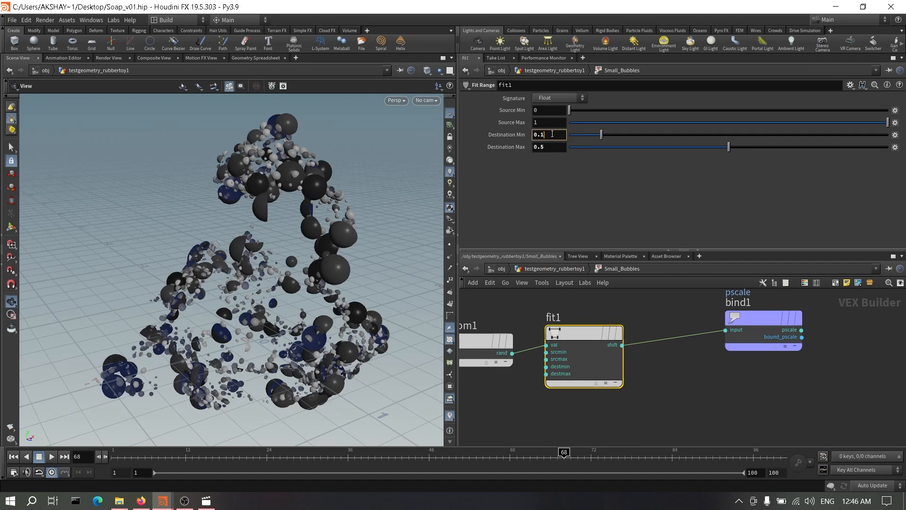
{"action": "key", "text": "Return"}
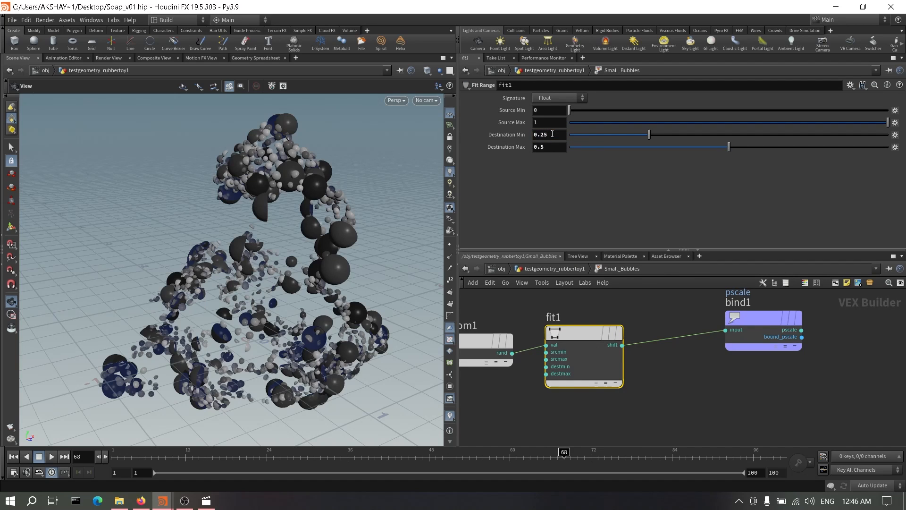
{"action": "left_click_drag", "start_coordinate": [429, 195], "coordinate": [260, 256]}
Step: Return to the testgeometry_rubbertoy1 network, turn off the bypass on attribdelete1 and inspect the bubbles up close
{"action": "left_click", "coordinate": [558, 268]}
{"action": "mouse_move", "coordinate": [613, 291]}
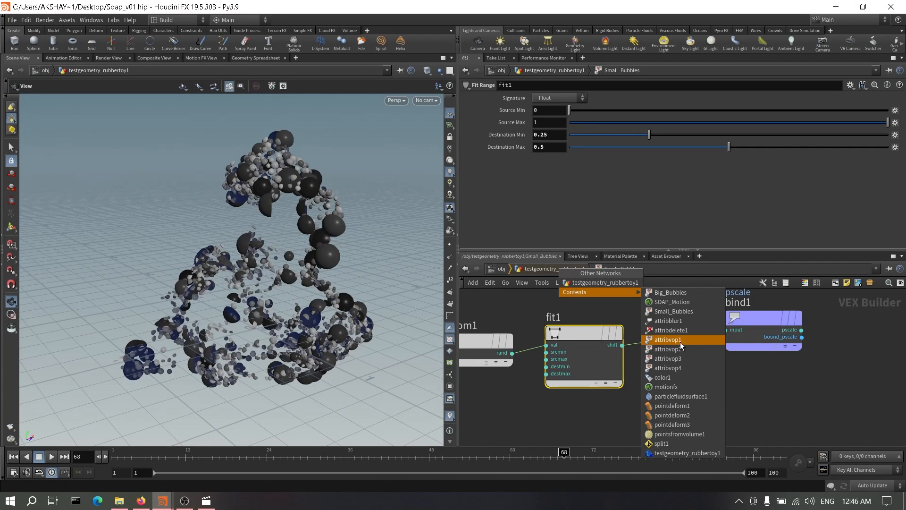
{"action": "left_click", "coordinate": [545, 269]}
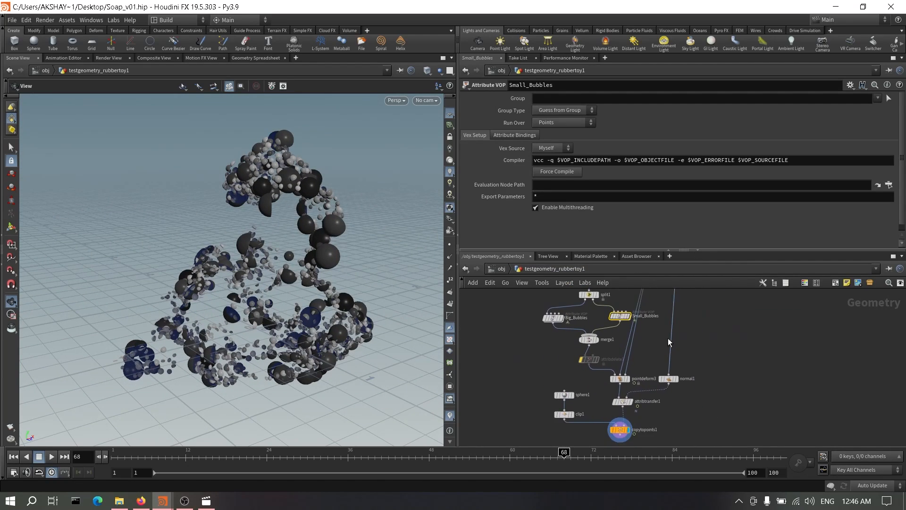
{"action": "left_click", "coordinate": [577, 358]}
{"action": "left_click", "coordinate": [527, 349]}
{"action": "scroll", "coordinate": [529, 357], "scroll_direction": "down", "scroll_amount": 1}
{"action": "left_click_drag", "start_coordinate": [349, 321], "coordinate": [302, 258]}
{"action": "scroll", "coordinate": [204, 256], "scroll_direction": "up", "scroll_amount": 6}
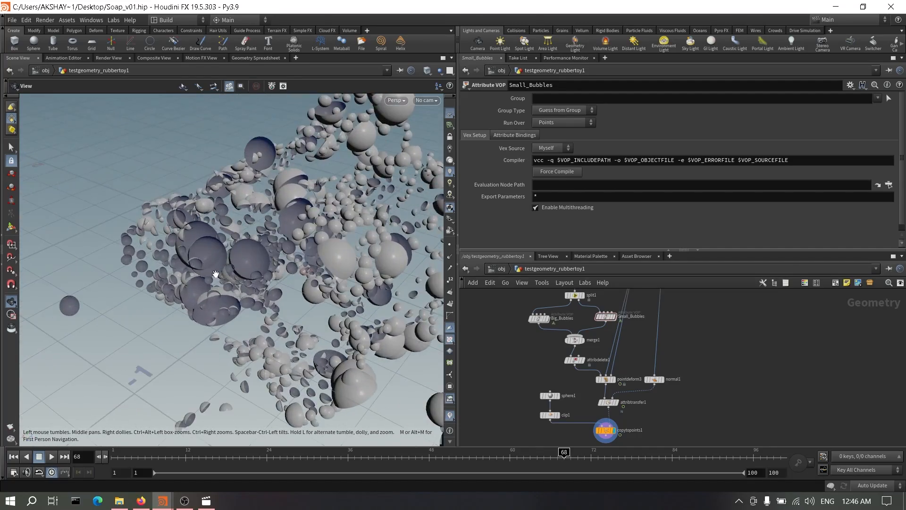
{"action": "left_click_drag", "start_coordinate": [216, 277], "coordinate": [293, 297]}
Step: Try peak1's Distance at 0.0015 and 0.002 while checking the bubbles from several angles
{"action": "middle_click_drag", "start_coordinate": [703, 313], "coordinate": [674, 444]}
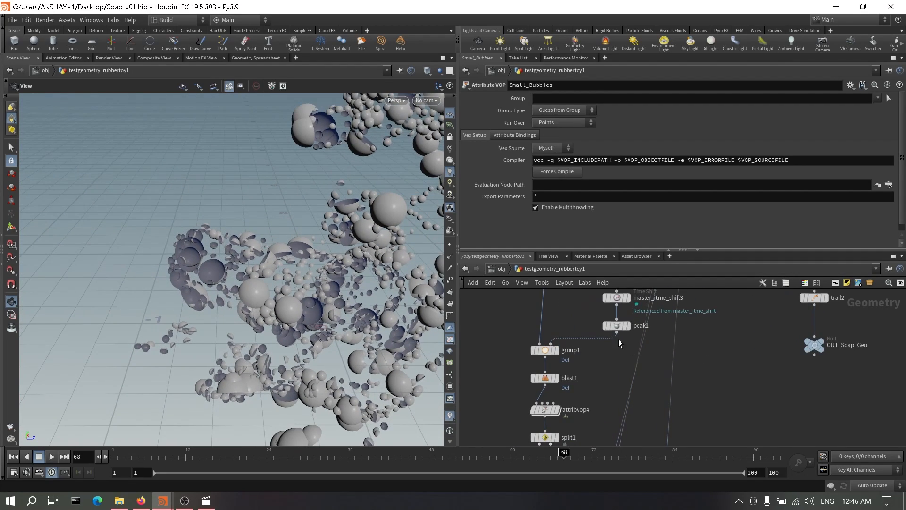
{"action": "left_click", "coordinate": [616, 325]}
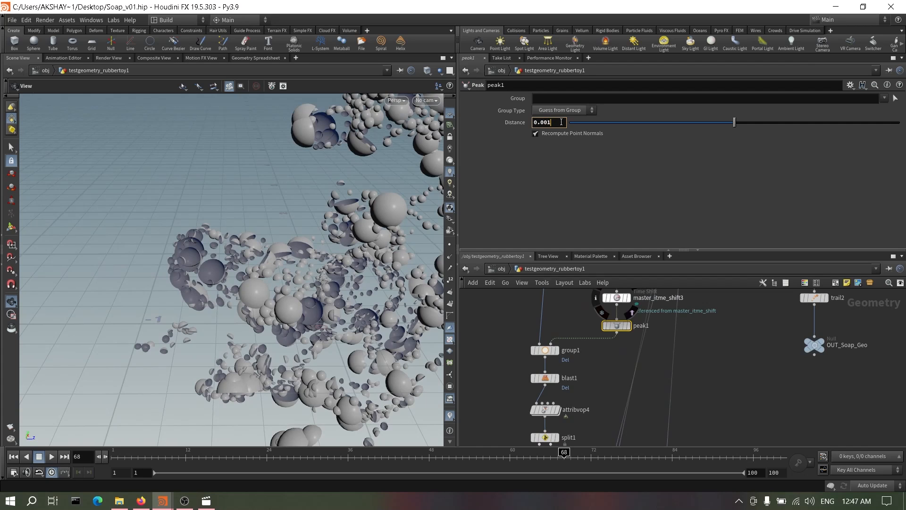
{"action": "left_click", "coordinate": [722, 364]}
{"action": "left_click_drag", "start_coordinate": [401, 283], "coordinate": [342, 274]}
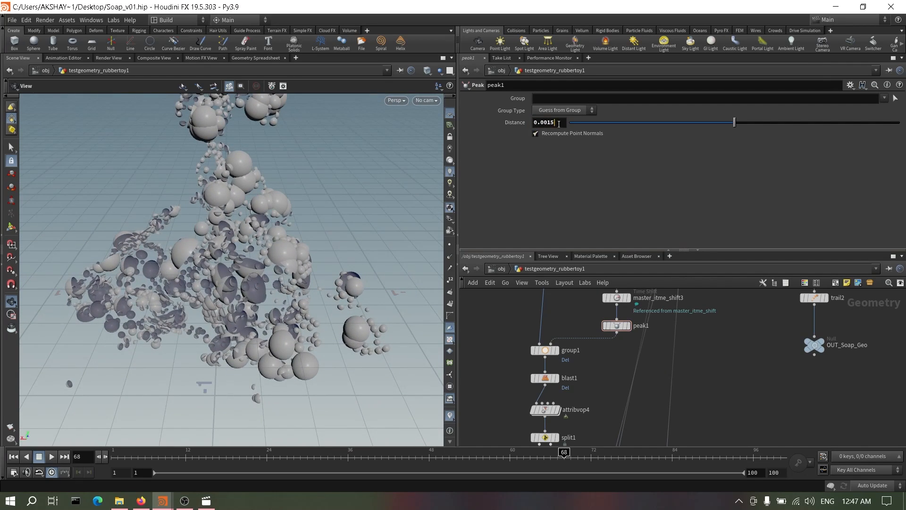
{"action": "left_click", "coordinate": [716, 345]}
{"action": "left_click_drag", "start_coordinate": [368, 293], "coordinate": [373, 340]}
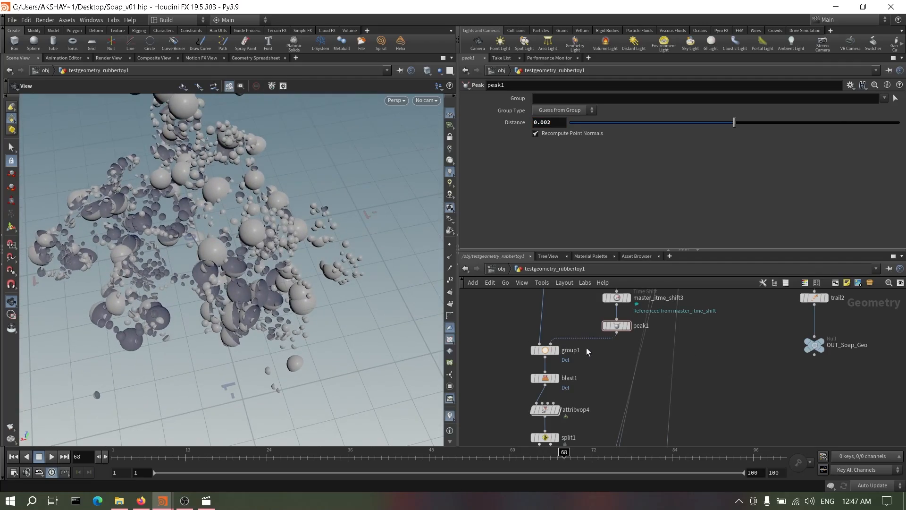
Step: Check the grouped points on group1, set peak1's Distance to 0.01 and display copytopoints1 again
{"action": "left_click", "coordinate": [557, 351]}
{"action": "left_click_drag", "start_coordinate": [292, 213], "coordinate": [262, 195]}
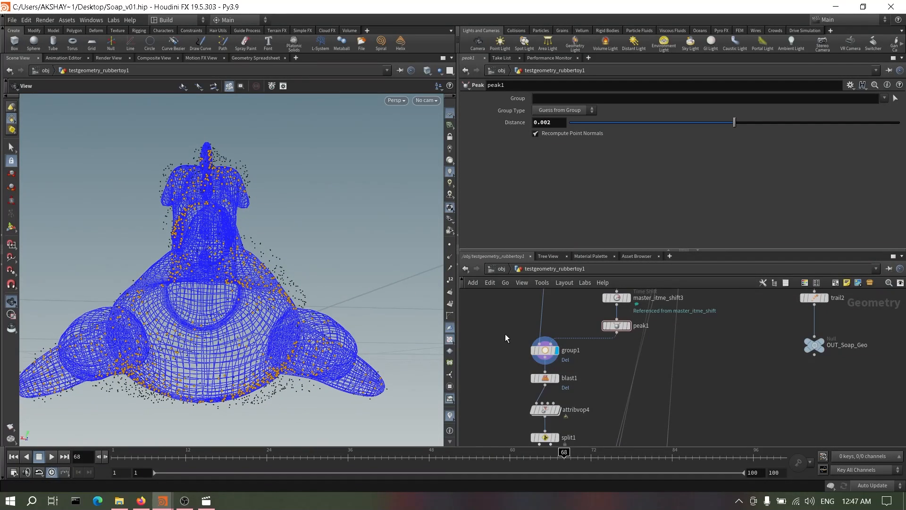
{"action": "middle_click_drag", "start_coordinate": [578, 317], "coordinate": [573, 354]}
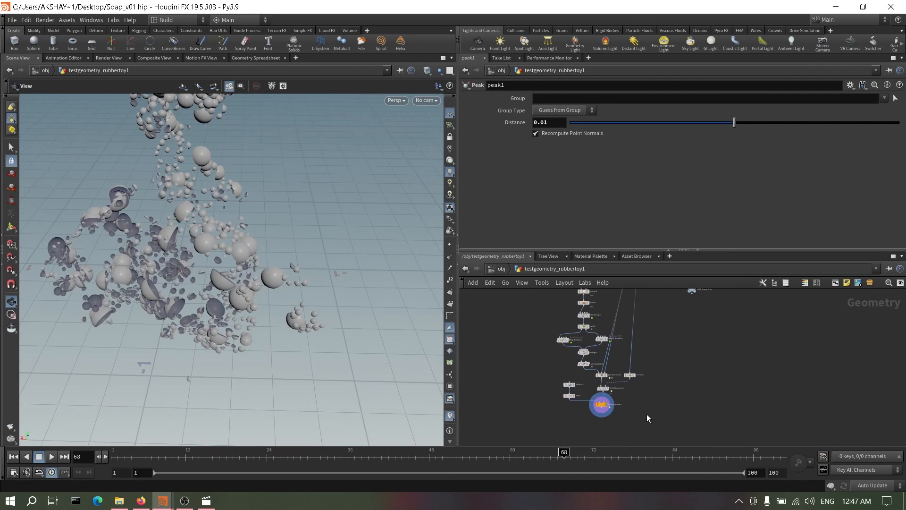
Step: Add a Merge node below copytopoints1 and wire copytopoints1 into it
{"action": "key", "text": "Tab"}
{"action": "type", "text": "mer"}
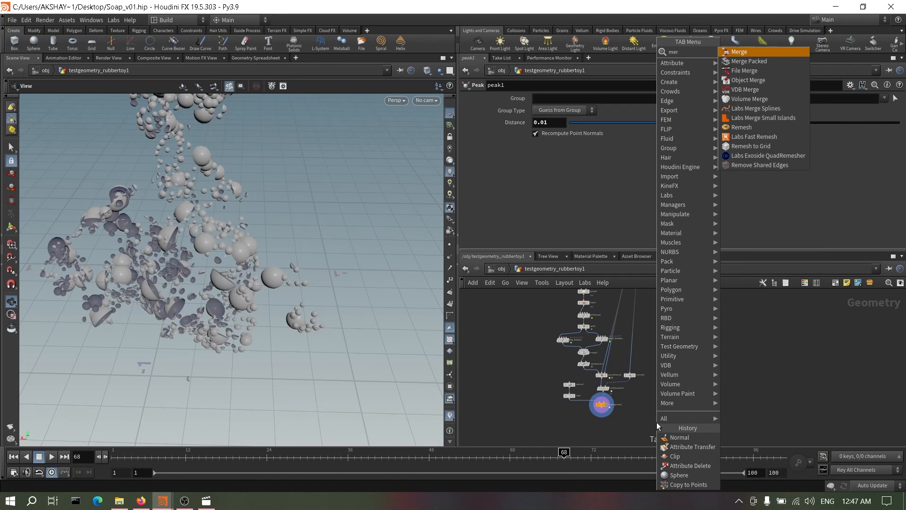
{"action": "key", "text": "Return"}
{"action": "left_click", "coordinate": [656, 422]}
{"action": "scroll", "coordinate": [656, 422], "scroll_direction": "up", "scroll_amount": 3}
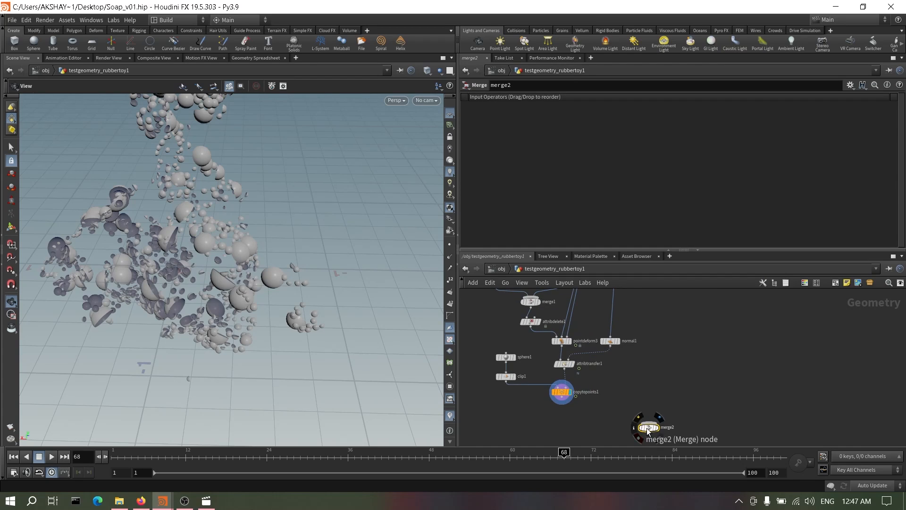
{"action": "scroll", "coordinate": [649, 430], "scroll_direction": "down", "scroll_amount": 2}
{"action": "left_click_drag", "start_coordinate": [650, 420], "coordinate": [549, 396]}
Step: Wire the OUT_Toy_Geo null into merge2 as its second input
{"action": "left_click", "coordinate": [656, 423]}
{"action": "scroll", "coordinate": [682, 373], "scroll_direction": "down", "scroll_amount": 4}
{"action": "middle_click_drag", "start_coordinate": [682, 384], "coordinate": [655, 438]}
{"action": "middle_click_drag", "start_coordinate": [646, 349], "coordinate": [615, 429]}
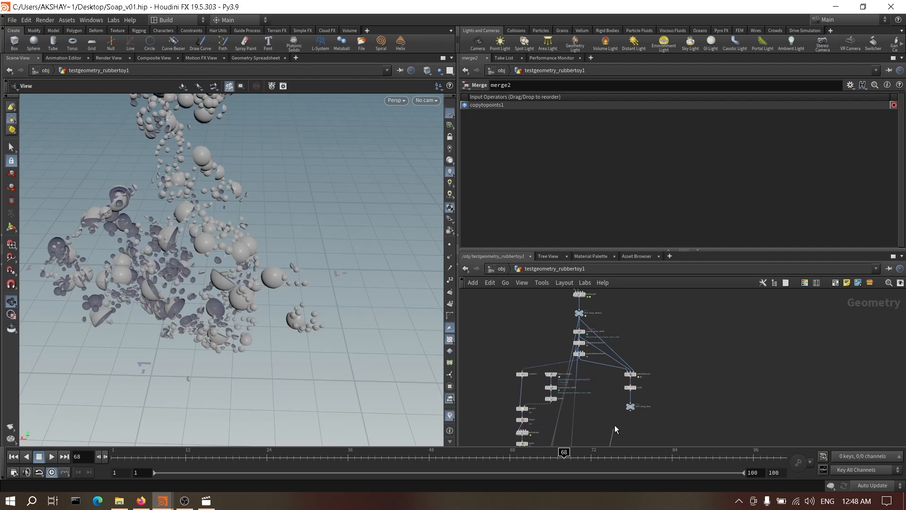
{"action": "middle_click_drag", "start_coordinate": [604, 326], "coordinate": [650, 429]}
{"action": "scroll", "coordinate": [599, 408], "scroll_direction": "up", "scroll_amount": 3}
{"action": "middle_click_drag", "start_coordinate": [643, 307], "coordinate": [647, 430]}
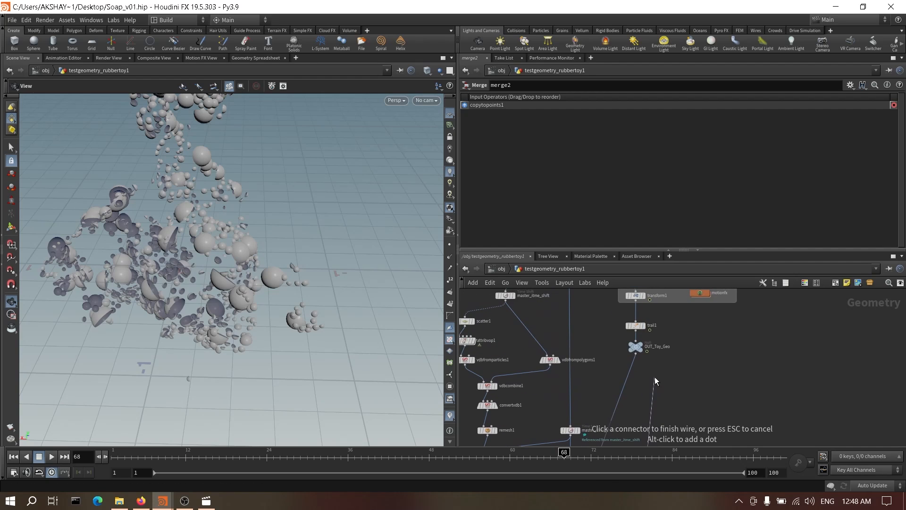
{"action": "left_click", "coordinate": [644, 356]}
{"action": "middle_click_drag", "start_coordinate": [670, 377], "coordinate": [670, 365]}
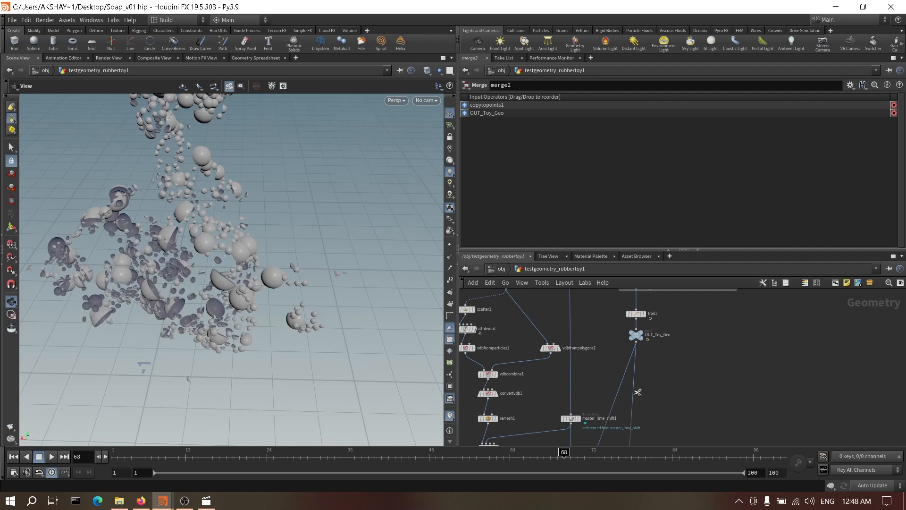
Step: Copy the OUT_Toy_Geo null to the clipboard
{"action": "left_click", "coordinate": [635, 335]}
{"action": "key", "text": "ctrl+c"}
{"action": "scroll", "coordinate": [675, 377], "scroll_direction": "down", "scroll_amount": 5}
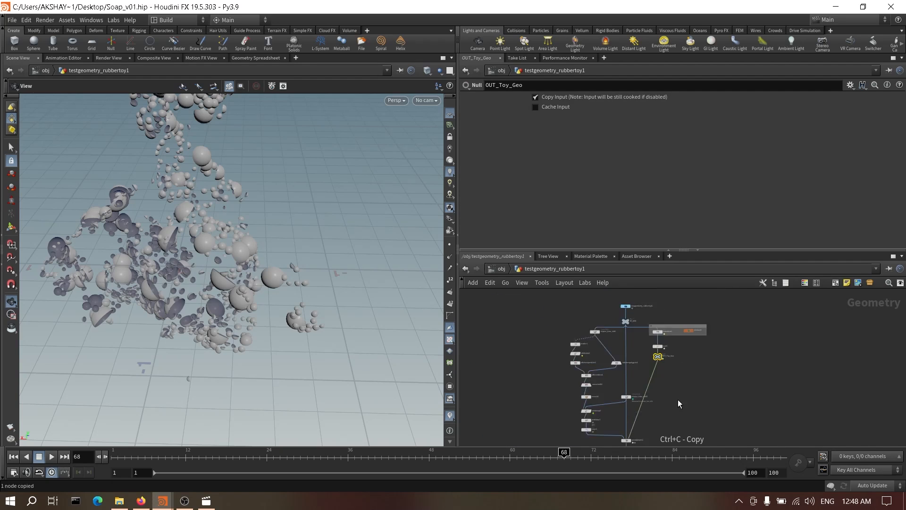
Step: Display merge2 and inspect how the bubbles sit on the toy from the front and sides
{"action": "scroll", "coordinate": [682, 380], "scroll_direction": "up", "scroll_amount": 10}
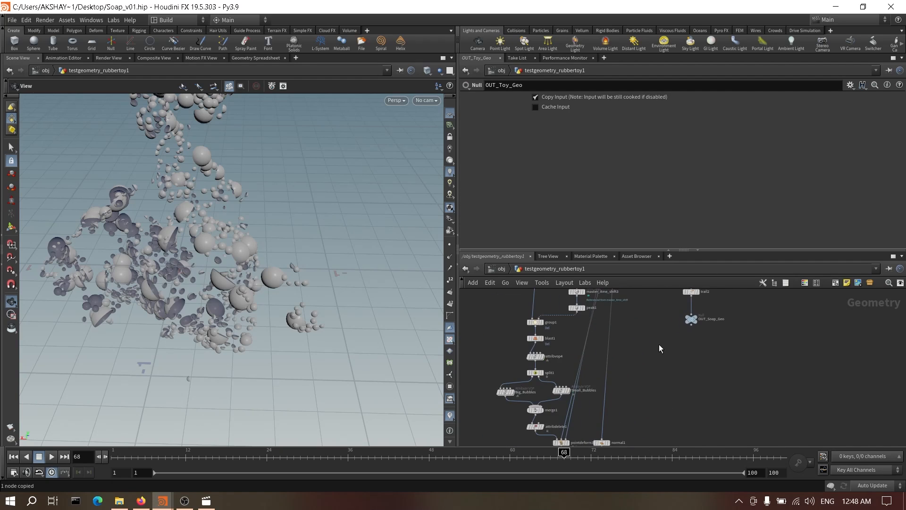
{"action": "middle_click_drag", "start_coordinate": [661, 411], "coordinate": [682, 287]}
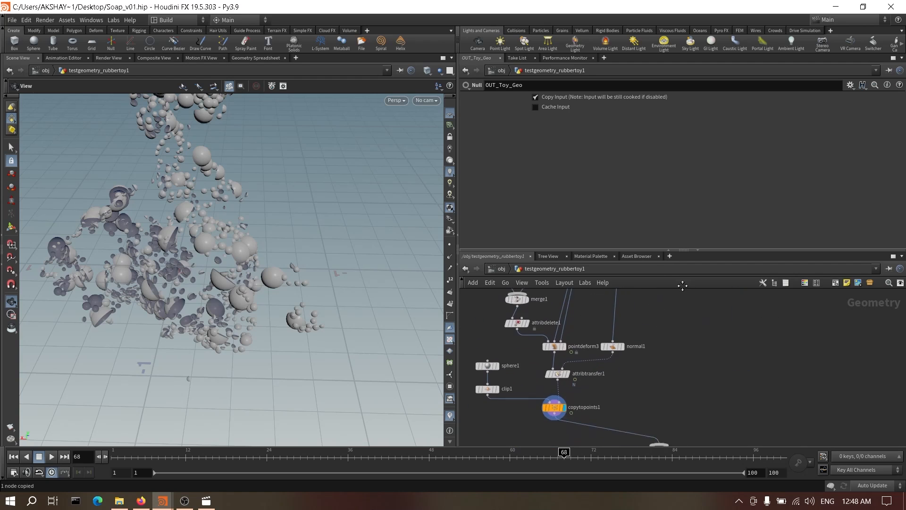
{"action": "middle_click_drag", "start_coordinate": [679, 425], "coordinate": [684, 371]}
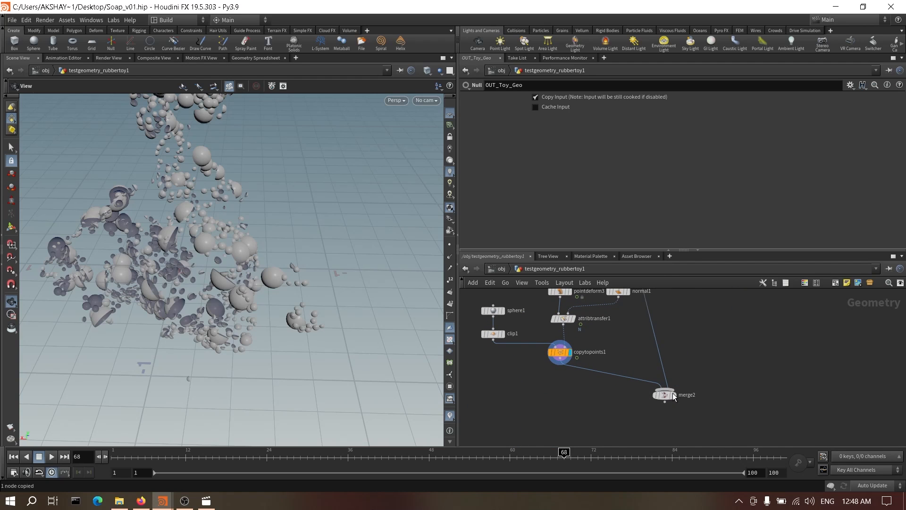
{"action": "left_click", "coordinate": [678, 382]}
{"action": "left_click_drag", "start_coordinate": [302, 210], "coordinate": [31, 242]}
{"action": "left_click_drag", "start_coordinate": [115, 275], "coordinate": [244, 242]}
{"action": "scroll", "coordinate": [245, 292], "scroll_direction": "down", "scroll_amount": 3}
{"action": "middle_click_drag", "start_coordinate": [245, 292], "coordinate": [326, 246]}
{"action": "scroll", "coordinate": [296, 316], "scroll_direction": "down", "scroll_amount": 2}
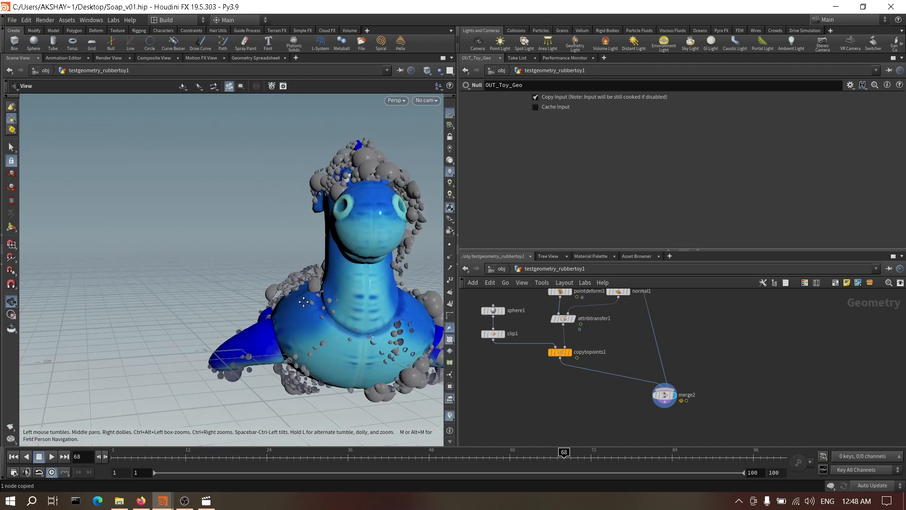
{"action": "middle_click_drag", "start_coordinate": [304, 302], "coordinate": [375, 219]}
{"action": "middle_click_drag", "start_coordinate": [740, 335], "coordinate": [643, 333]}
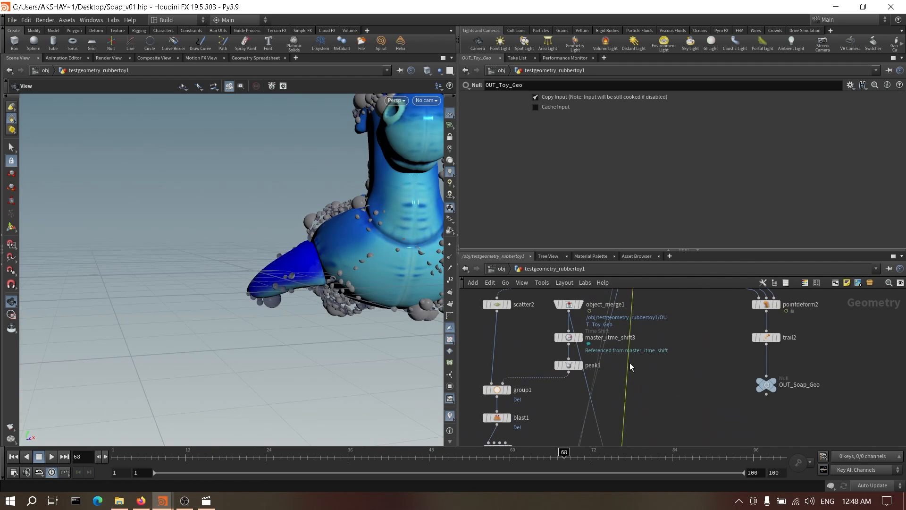
{"action": "scroll", "coordinate": [663, 370], "scroll_direction": "down", "scroll_amount": 2}
{"action": "middle_click_drag", "start_coordinate": [667, 381], "coordinate": [671, 466]}
{"action": "middle_click_drag", "start_coordinate": [659, 413], "coordinate": [658, 439]}
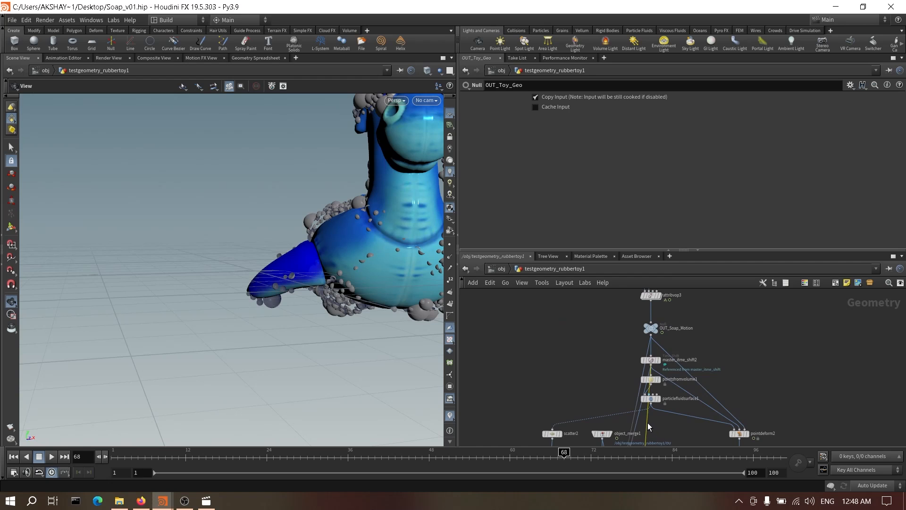
{"action": "left_click_drag", "start_coordinate": [660, 419], "coordinate": [621, 352]}
{"action": "key", "text": "Escape"}
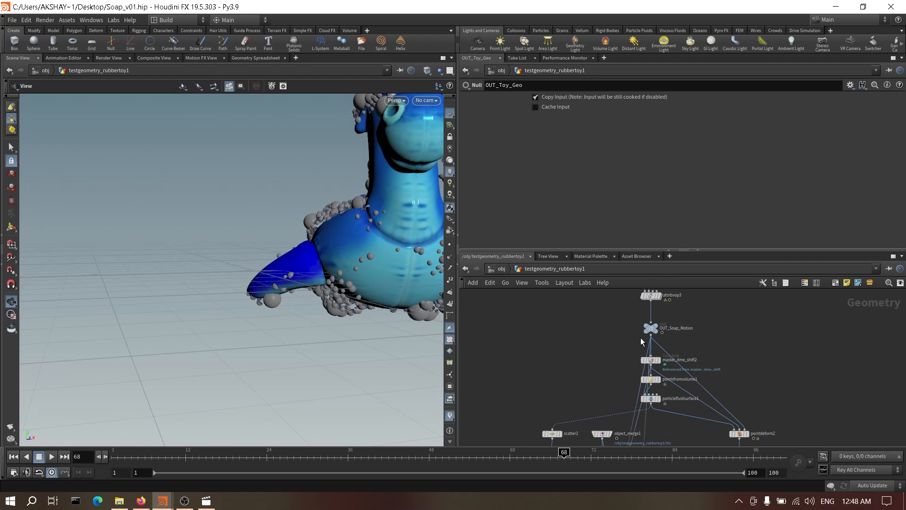
Step: Frame the whole toy and examine the bubble coverage on its head, neck and back from several angles
{"action": "left_click_drag", "start_coordinate": [213, 231], "coordinate": [268, 284]}
{"action": "key", "text": "space+f"}
{"action": "left_click_drag", "start_coordinate": [249, 254], "coordinate": [227, 236]}
{"action": "scroll", "coordinate": [793, 386], "scroll_direction": "down", "scroll_amount": 4}
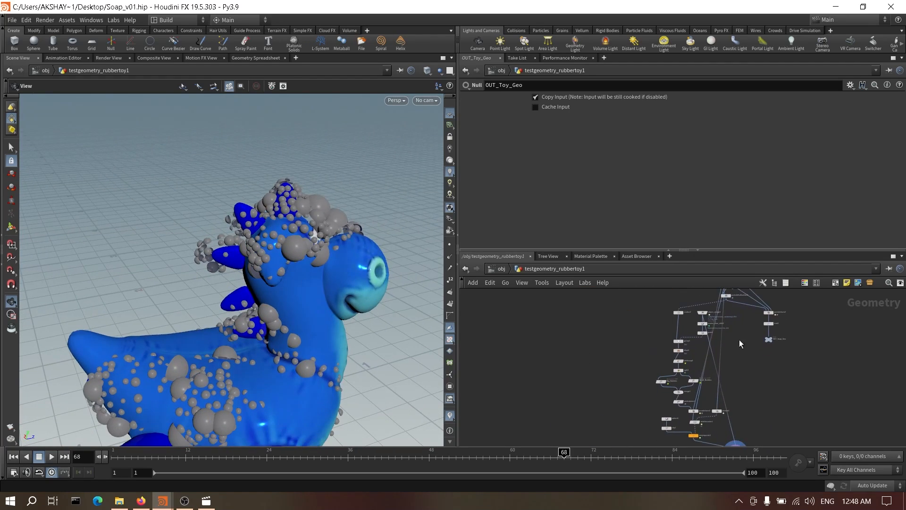
{"action": "left_click_drag", "start_coordinate": [265, 349], "coordinate": [208, 347]}
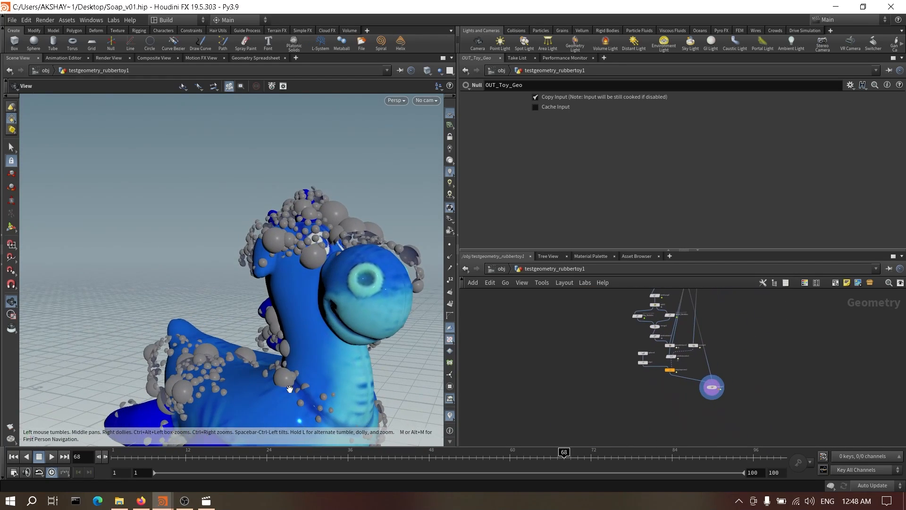
Step: Wire the OUT_Soap_Geo null into merge2 as an additional input
{"action": "scroll", "coordinate": [671, 437], "scroll_direction": "up", "scroll_amount": 4}
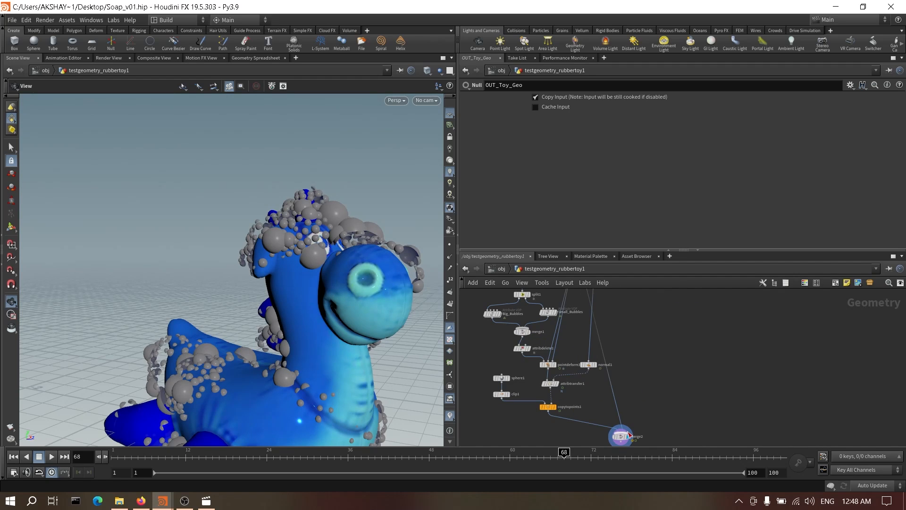
{"action": "left_click", "coordinate": [629, 434]}
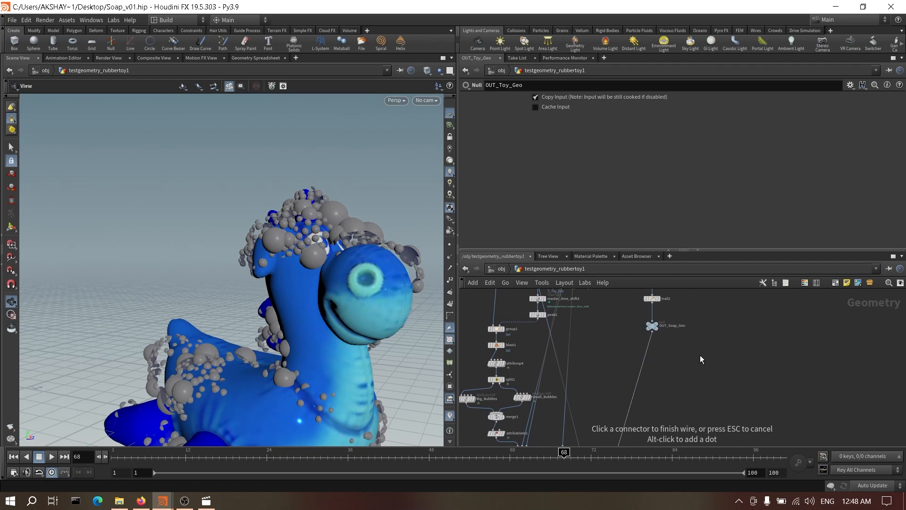
Step: Connect OUT_Soap_Geo to the final merge node and inspect the combined soap and bubbles all around the toy
{"action": "middle_click_drag", "start_coordinate": [684, 407], "coordinate": [684, 333]}
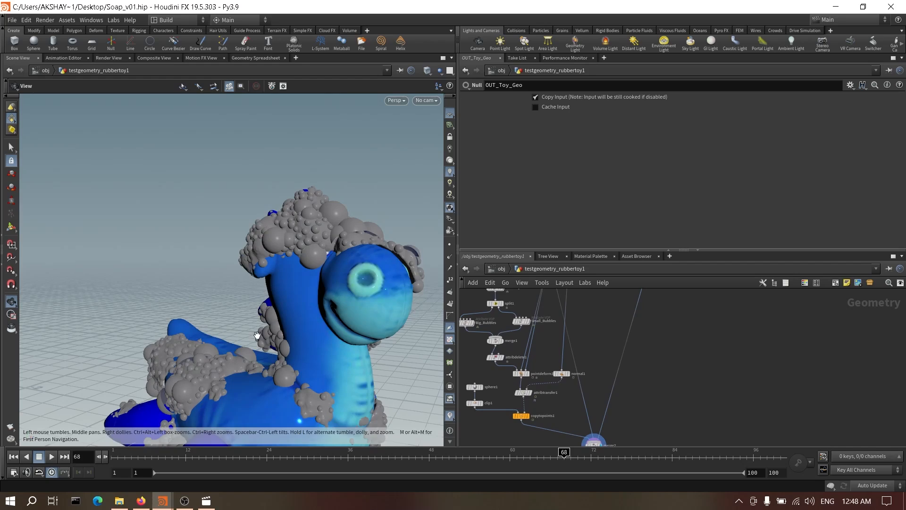
{"action": "middle_click_drag", "start_coordinate": [175, 377], "coordinate": [226, 286]}
{"action": "left_click_drag", "start_coordinate": [226, 286], "coordinate": [337, 341]}
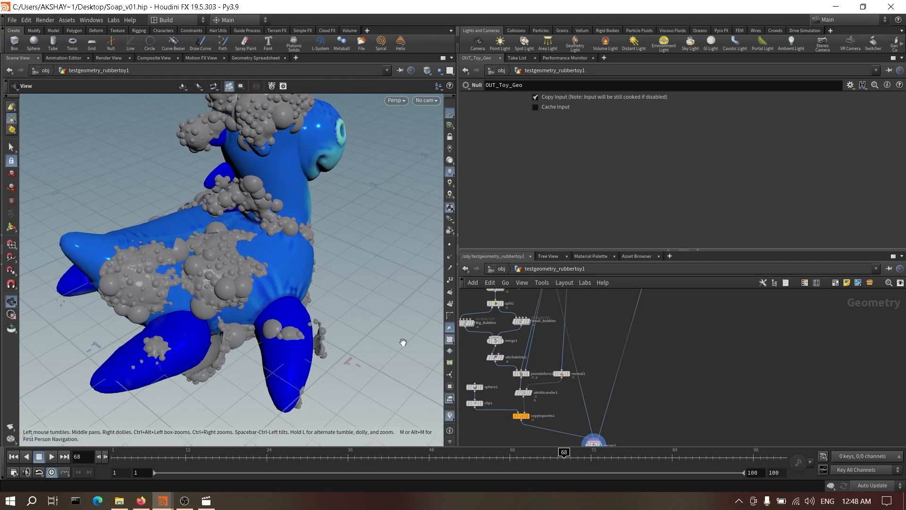
{"action": "scroll", "coordinate": [283, 328], "scroll_direction": "down", "scroll_amount": 1}
{"action": "middle_click_drag", "start_coordinate": [651, 345], "coordinate": [658, 392]}
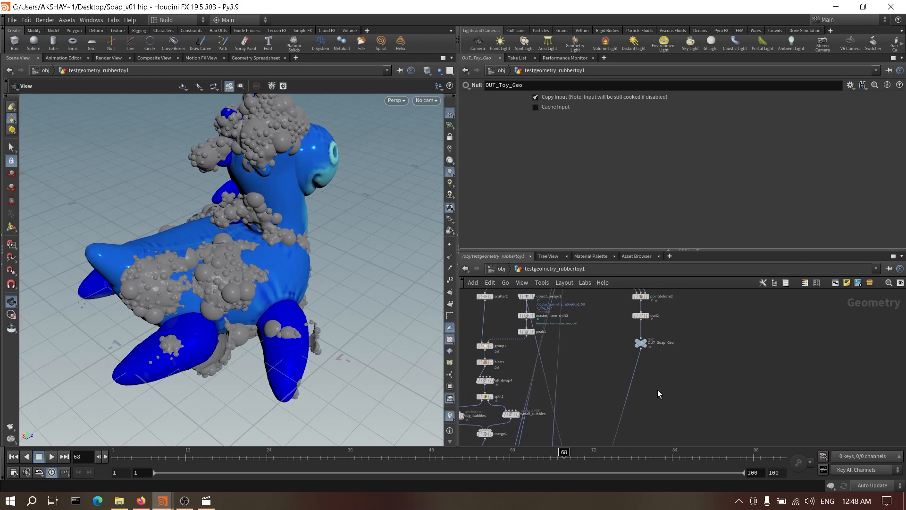
{"action": "middle_click_drag", "start_coordinate": [675, 326], "coordinate": [676, 374]}
{"action": "scroll", "coordinate": [675, 371], "scroll_direction": "up", "scroll_amount": 2}
{"action": "left_click_drag", "start_coordinate": [335, 314], "coordinate": [151, 302]}
{"action": "scroll", "coordinate": [574, 367], "scroll_direction": "down", "scroll_amount": 3}
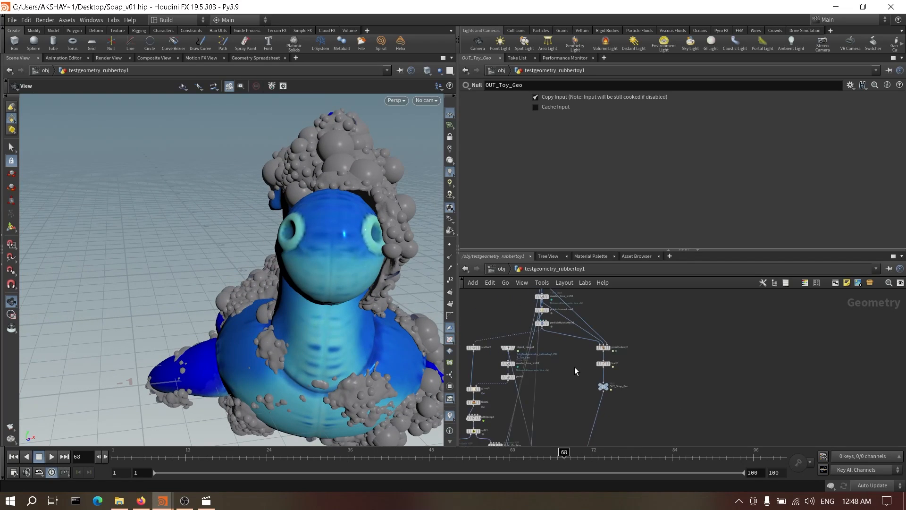
Step: Examine the node network from OUT_Soap_Motion down through the soap surface and bubble branches to copytopoints1
{"action": "middle_click_drag", "start_coordinate": [575, 368], "coordinate": [684, 433]}
{"action": "scroll", "coordinate": [680, 414], "scroll_direction": "up", "scroll_amount": 3}
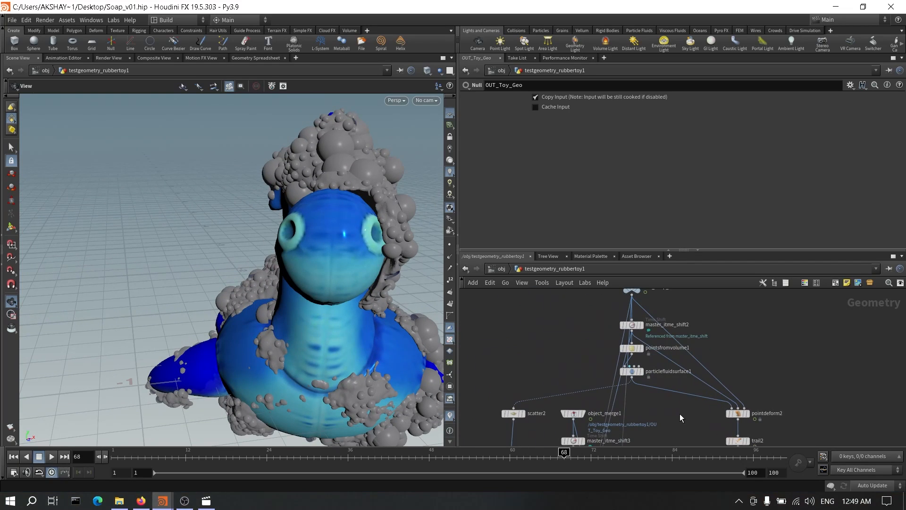
{"action": "mouse_move", "coordinate": [633, 329]}
{"action": "left_mouse_down"}
{"action": "mouse_move", "coordinate": [586, 328]}
{"action": "mouse_move", "coordinate": [644, 326]}
{"action": "left_mouse_up"}
{"action": "middle_click_drag", "start_coordinate": [669, 310], "coordinate": [684, 334]}
{"action": "scroll", "coordinate": [687, 335], "scroll_direction": "up", "scroll_amount": 2}
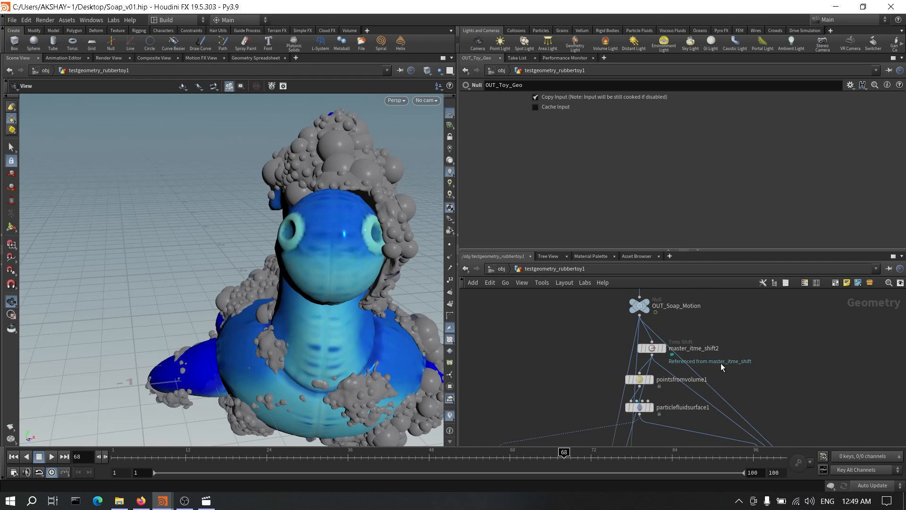
{"action": "middle_click_drag", "start_coordinate": [722, 427], "coordinate": [787, 281]}
{"action": "scroll", "coordinate": [751, 373], "scroll_direction": "down", "scroll_amount": 3}
{"action": "middle_click_drag", "start_coordinate": [751, 374], "coordinate": [741, 325]}
{"action": "middle_click_drag", "start_coordinate": [747, 367], "coordinate": [751, 299]}
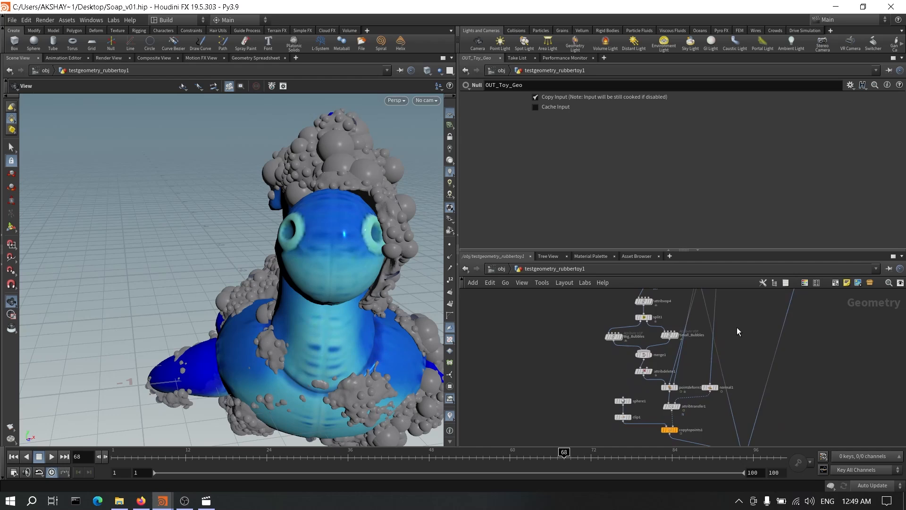
{"action": "middle_click_drag", "start_coordinate": [724, 329], "coordinate": [662, 431]}
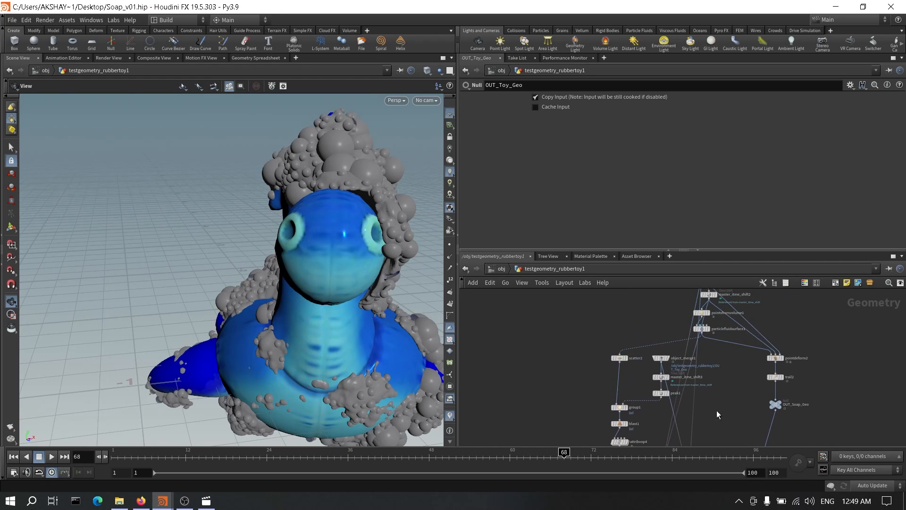
{"action": "left_click", "coordinate": [893, 257]}
{"action": "middle_click_drag", "start_coordinate": [486, 322], "coordinate": [499, 364]}
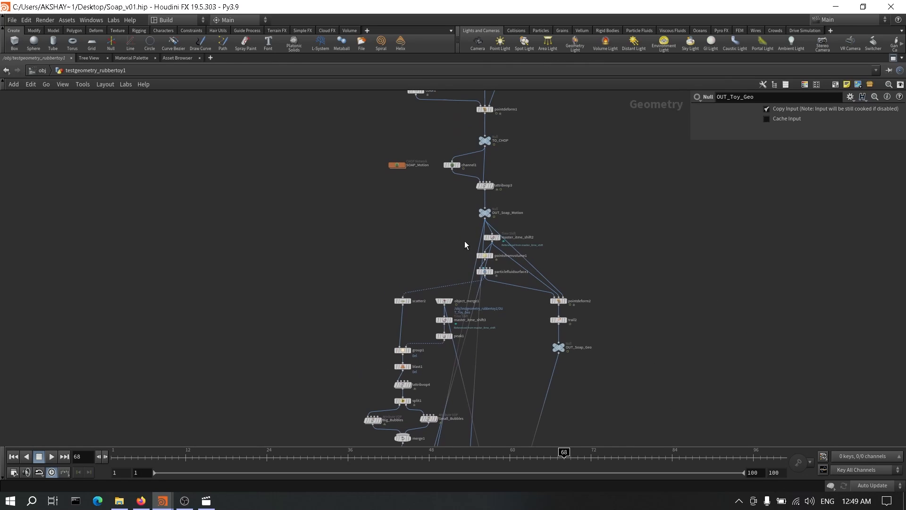
{"action": "left_click", "coordinate": [893, 58]}
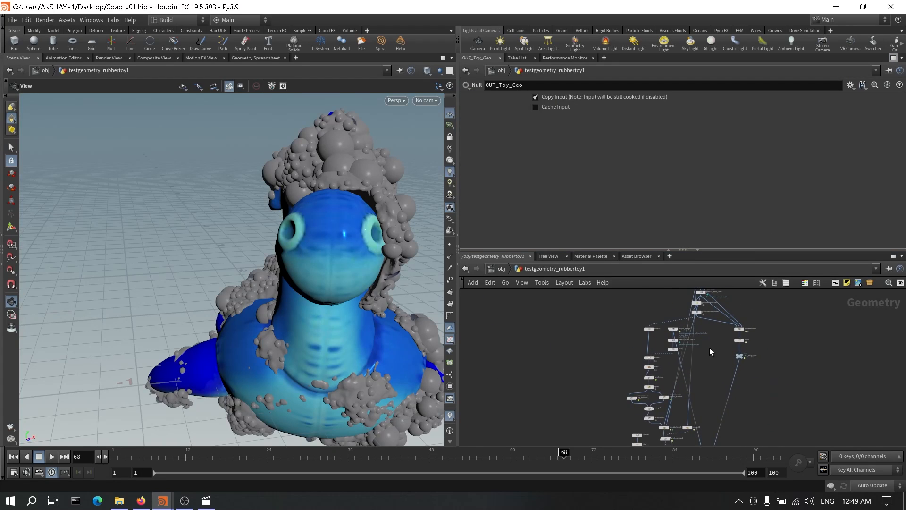
Step: Cut the long wires running down to pointdeform3, normal1 and the final merge, including the one from OUT_Soap_Geo
{"action": "scroll", "coordinate": [709, 349], "scroll_direction": "up", "scroll_amount": 3}
{"action": "key", "text": "y"}
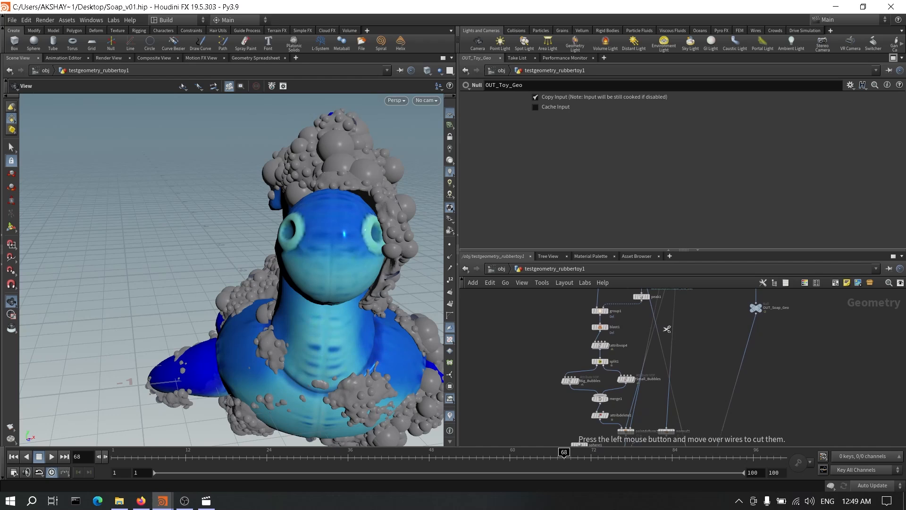
{"action": "left_click_drag", "start_coordinate": [715, 360], "coordinate": [763, 371]}
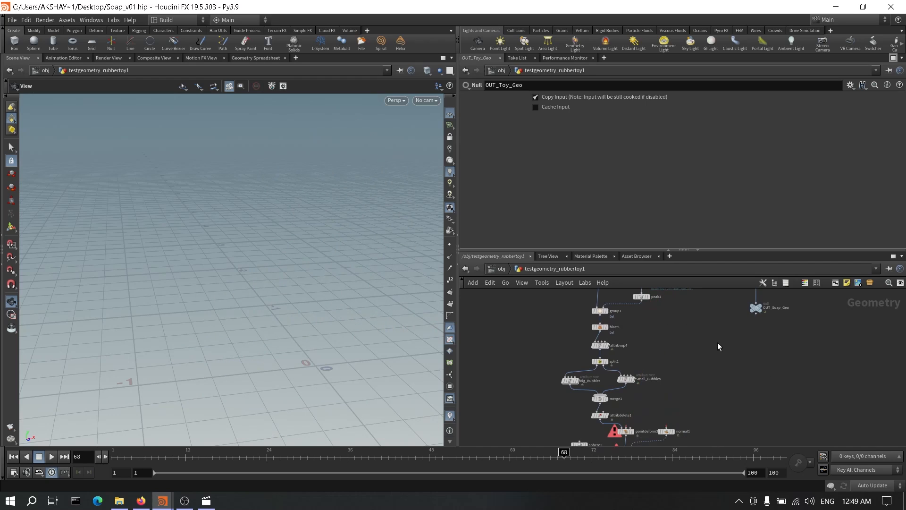
Step: Align master_itme_shift2 beneath OUT_Soap_Motion and route a new wire with dots from OUT_Soap_Motion down beside the bubble branch
{"action": "middle_click_drag", "start_coordinate": [665, 324], "coordinate": [668, 441]}
{"action": "scroll", "coordinate": [658, 332], "scroll_direction": "up", "scroll_amount": 1}
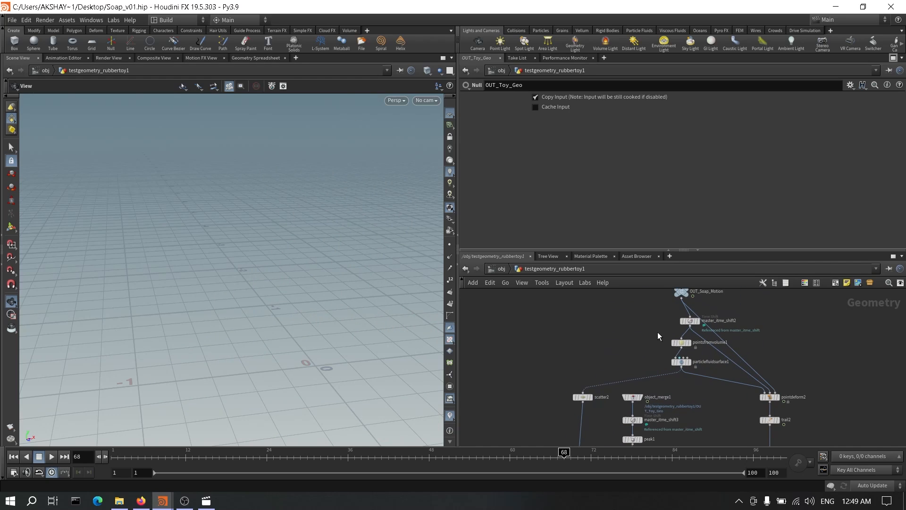
{"action": "left_click_drag", "start_coordinate": [689, 324], "coordinate": [680, 324]}
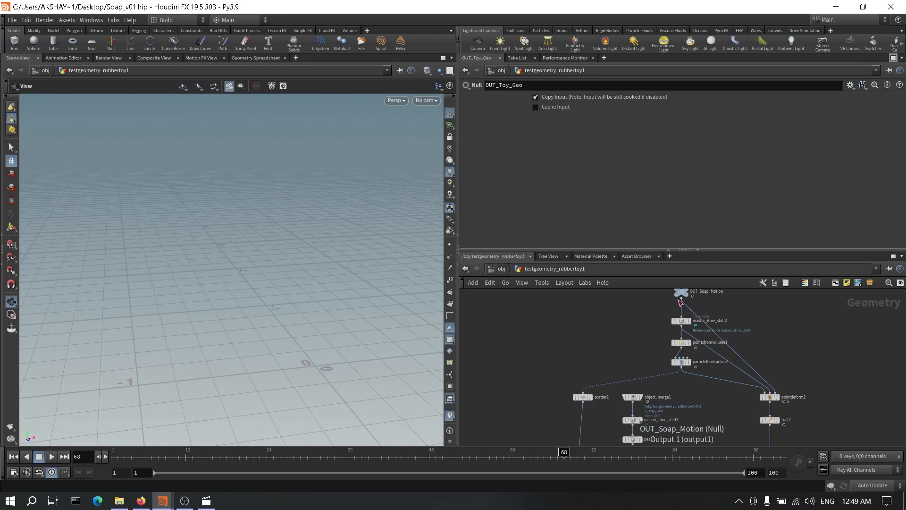
{"action": "left_click", "coordinate": [681, 299]}
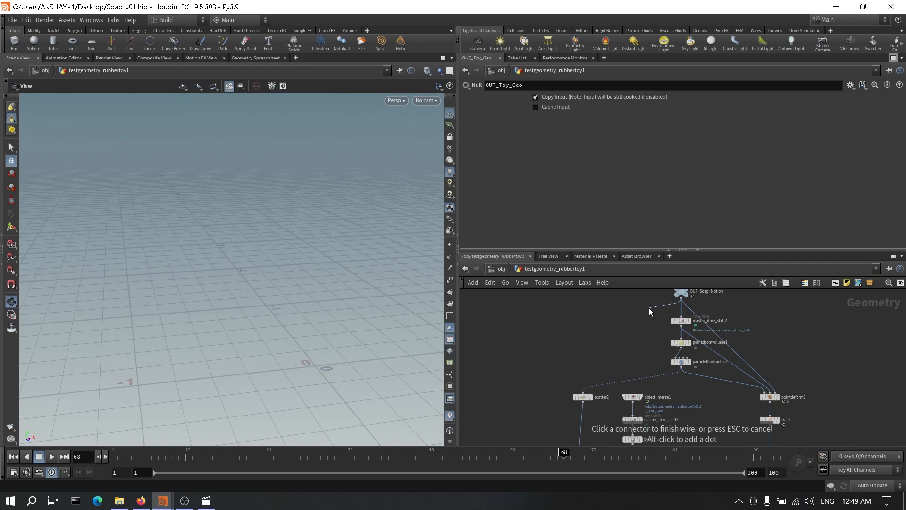
{"action": "middle_click_drag", "start_coordinate": [653, 355], "coordinate": [644, 271]}
{"action": "middle_click_drag", "start_coordinate": [657, 378], "coordinate": [647, 331]}
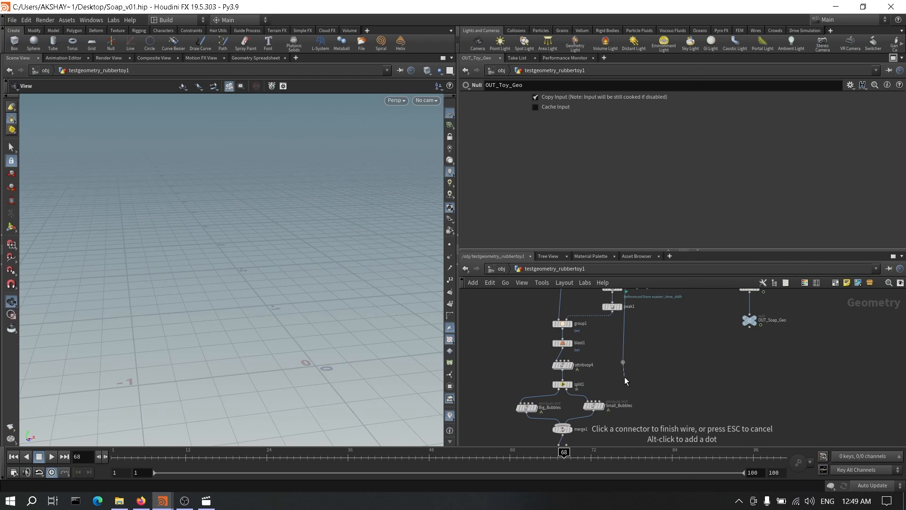
Step: Attach a Normal node to the new OUT_Soap_Motion wire and add its normals to Points
{"action": "key", "text": "Tab"}
{"action": "type", "text": "nor"}
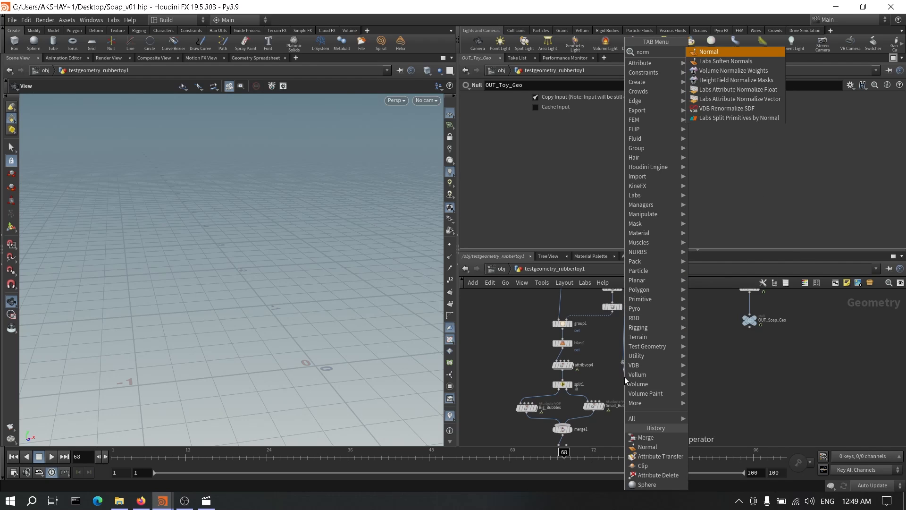
{"action": "key", "text": "Return"}
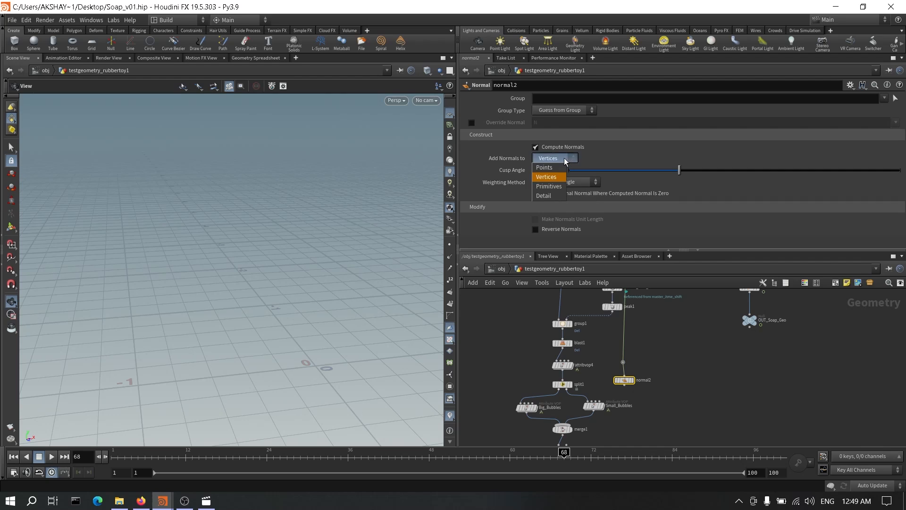
{"action": "left_click", "coordinate": [544, 167]}
Step: Tidy the wire dot and place the normal2 node next to Small_Bubbles, above pointdeform3
{"action": "scroll", "coordinate": [640, 367], "scroll_direction": "up", "scroll_amount": 3}
{"action": "left_click_drag", "start_coordinate": [608, 355], "coordinate": [606, 359]}
{"action": "scroll", "coordinate": [653, 405], "scroll_direction": "down", "scroll_amount": 5}
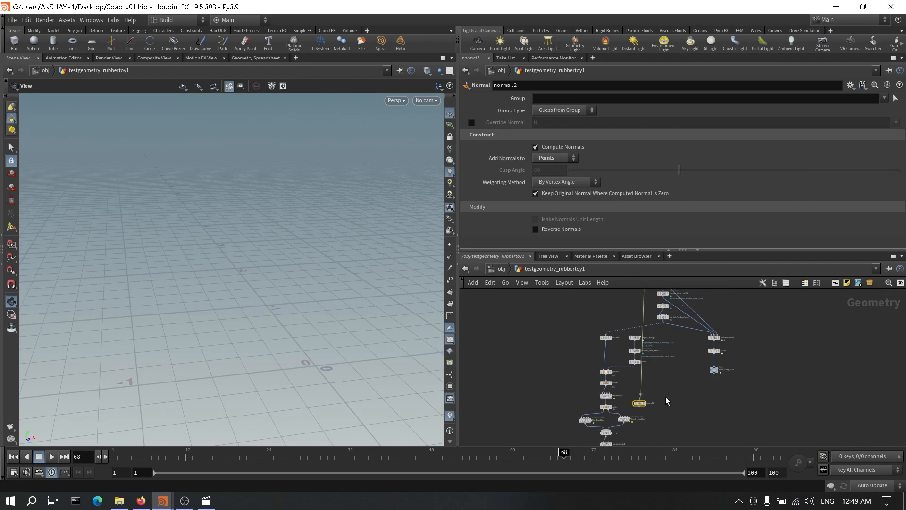
{"action": "scroll", "coordinate": [661, 363], "scroll_direction": "up", "scroll_amount": 2}
{"action": "left_click_drag", "start_coordinate": [618, 359], "coordinate": [641, 362]}
{"action": "scroll", "coordinate": [658, 384], "scroll_direction": "up", "scroll_amount": 2}
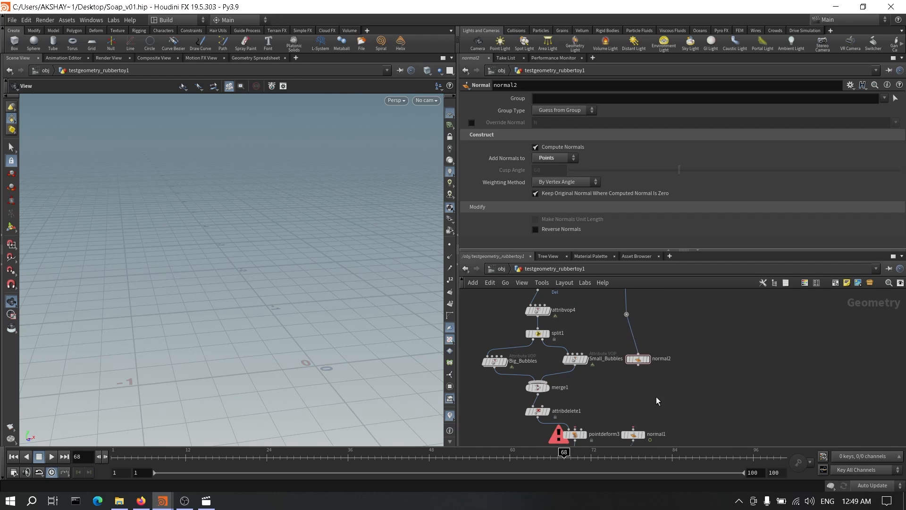
{"action": "middle_click_drag", "start_coordinate": [656, 396], "coordinate": [654, 366]}
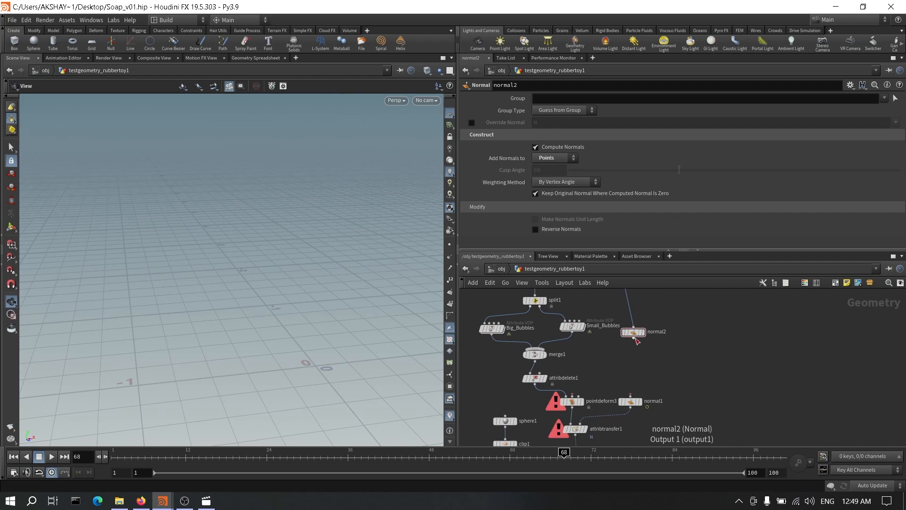
{"action": "left_click_drag", "start_coordinate": [635, 339], "coordinate": [631, 320]}
{"action": "middle_click_drag", "start_coordinate": [656, 340], "coordinate": [668, 379]}
{"action": "key", "text": "Tab"}
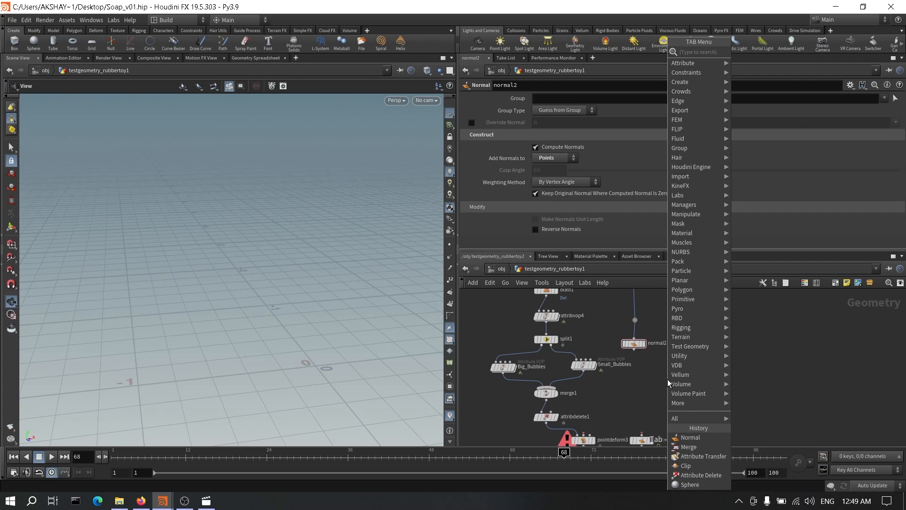
{"action": "type", "text": "ti"}
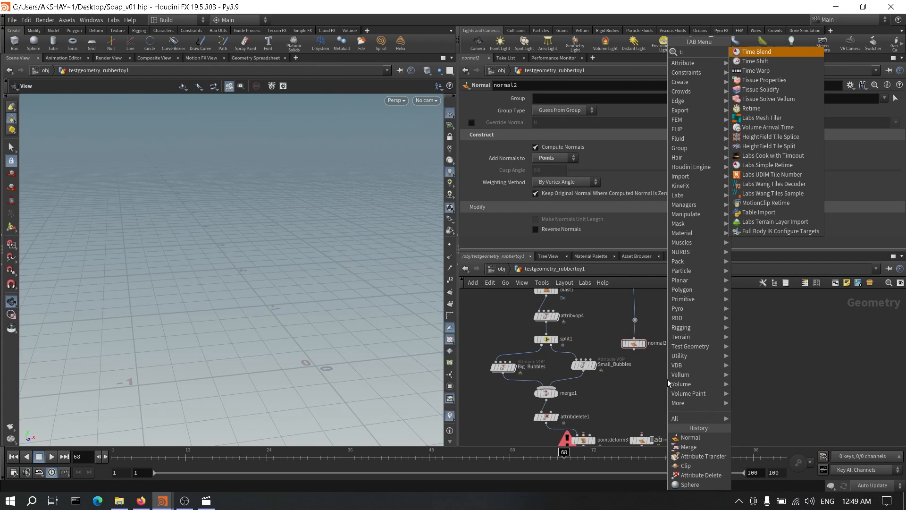
{"action": "left_click", "coordinate": [758, 384]}
Step: Duplicate master_itme_shift3 and connect the copy beneath normal2
{"action": "middle_click_drag", "start_coordinate": [757, 350], "coordinate": [730, 440]}
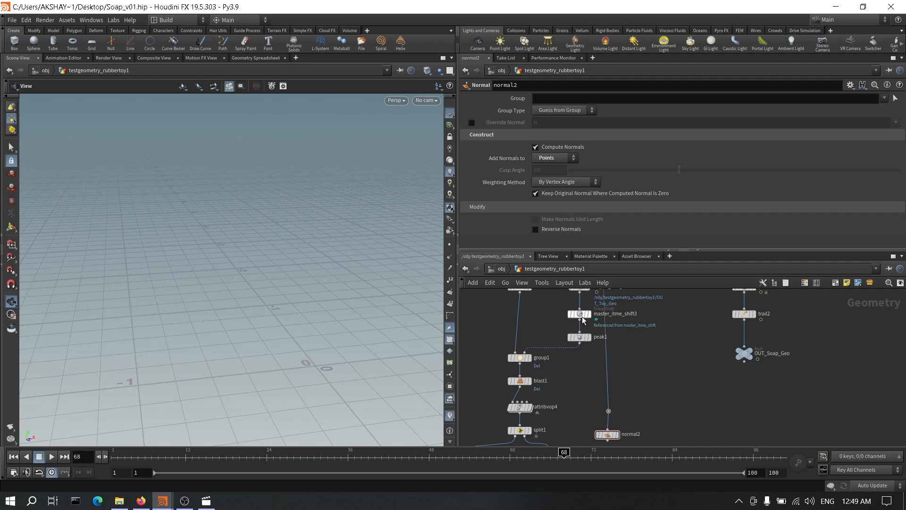
{"action": "left_click_drag", "start_coordinate": [582, 317], "coordinate": [624, 387], "text": "alt"}
{"action": "middle_click_drag", "start_coordinate": [651, 413], "coordinate": [672, 353]}
{"action": "left_click_drag", "start_coordinate": [645, 323], "coordinate": [624, 390]}
{"action": "middle_click_drag", "start_coordinate": [671, 389], "coordinate": [681, 353]}
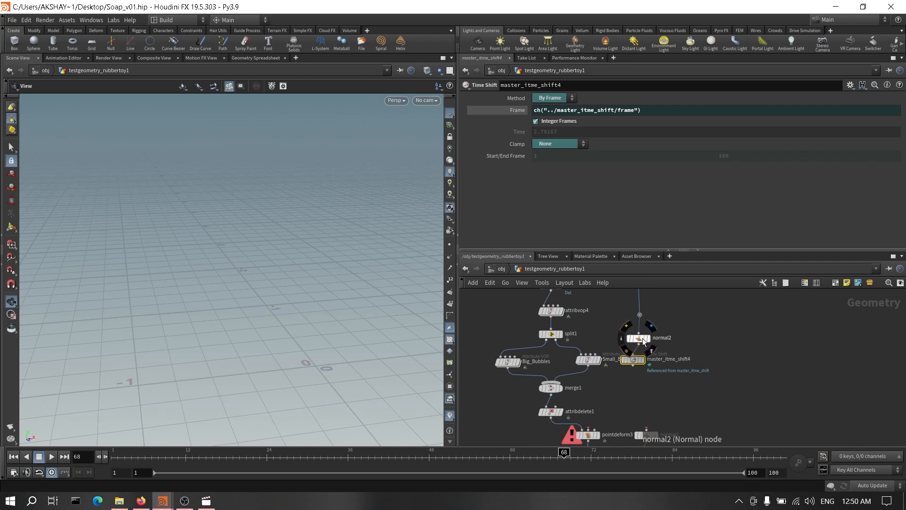
Step: Wire master_itme_shift4 into the second input and normal2 into the third input of pointdeform3
{"action": "left_click", "coordinate": [587, 426]}
{"action": "left_click", "coordinate": [667, 353]}
{"action": "middle_click_drag", "start_coordinate": [637, 441], "coordinate": [655, 378]}
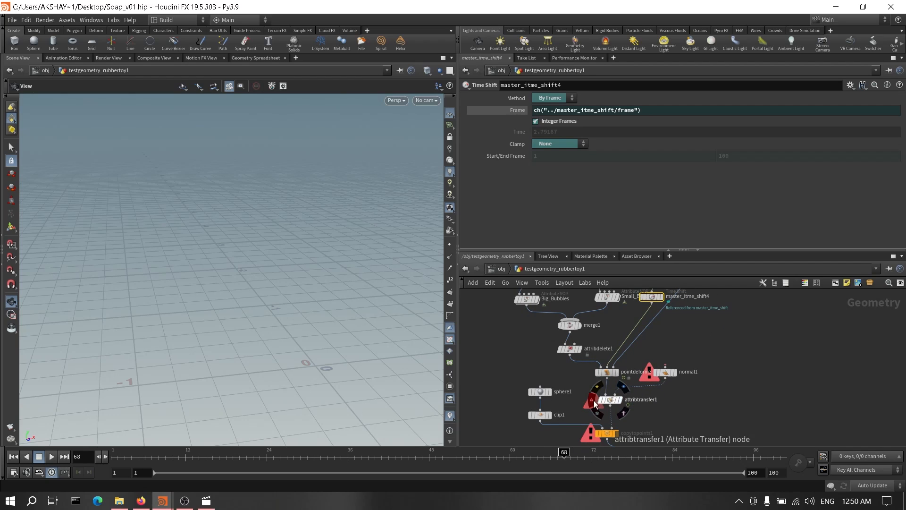
Step: Pull attribtransfer1 out of the chain and display copytopoints1 to check the clipped bubbles' orientation without it
{"action": "left_click_drag", "start_coordinate": [614, 401], "coordinate": [737, 404]}
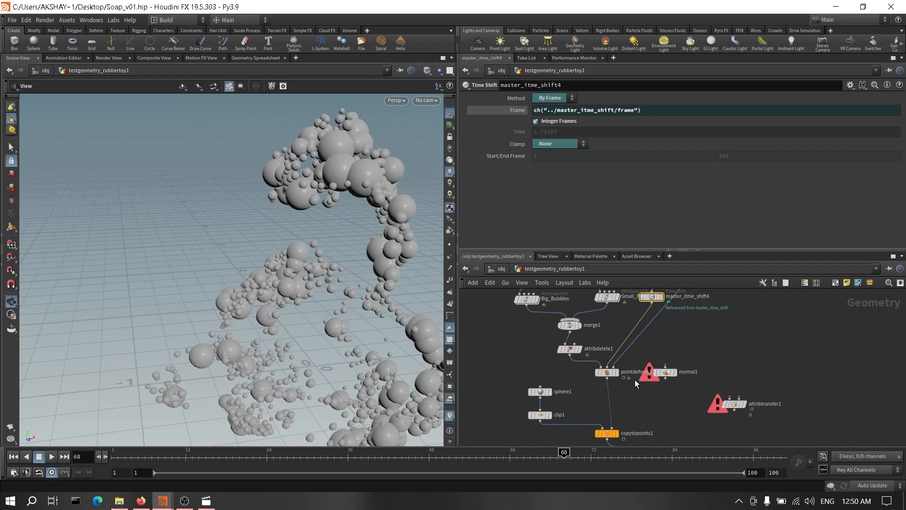
{"action": "middle_click_drag", "start_coordinate": [625, 432], "coordinate": [625, 395]}
{"action": "left_click", "coordinate": [616, 397]}
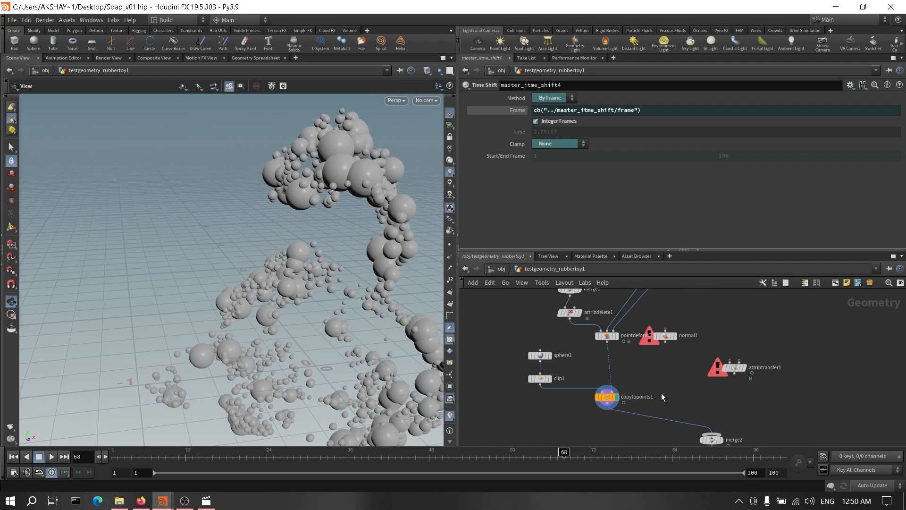
{"action": "left_click_drag", "start_coordinate": [329, 306], "coordinate": [175, 309]}
{"action": "middle_click_drag", "start_coordinate": [704, 318], "coordinate": [694, 396]}
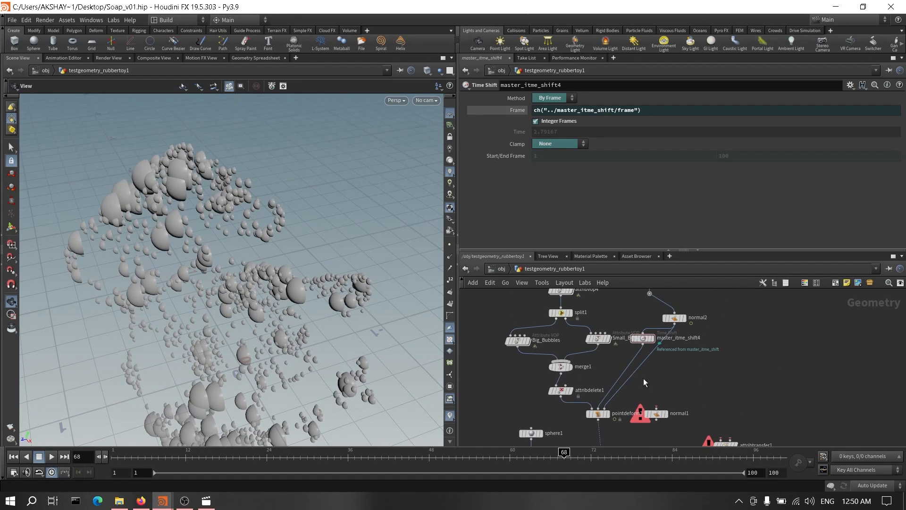
Step: Inspect the settings of pointdeform3 and normal2 for how normals are handled
{"action": "left_click", "coordinate": [597, 414]}
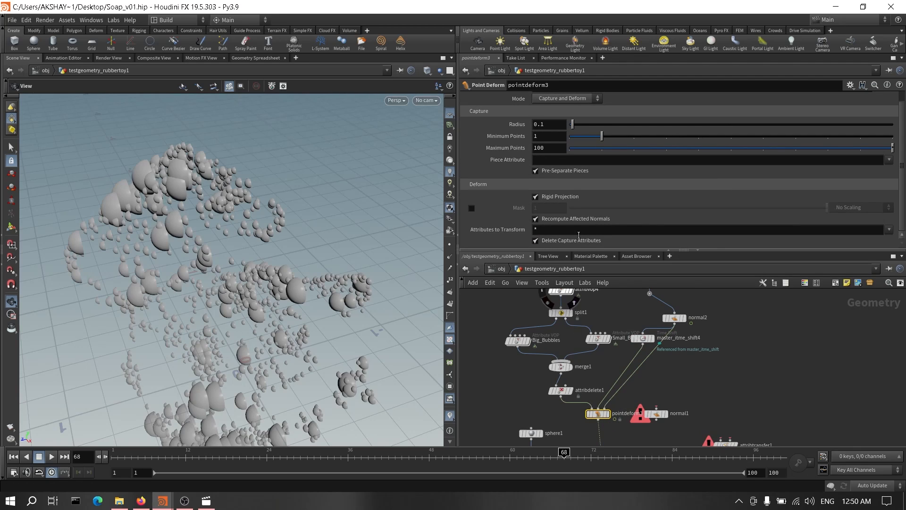
{"action": "left_click", "coordinate": [676, 321]}
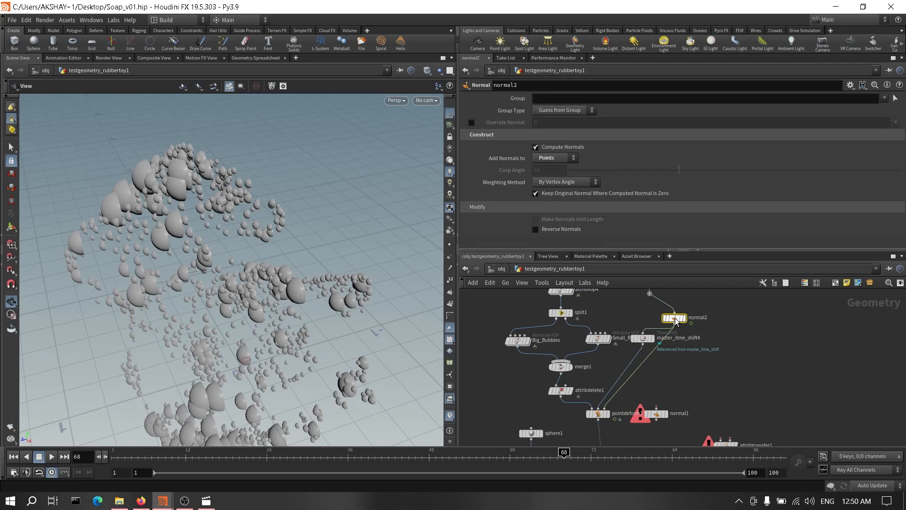
{"action": "middle_click", "coordinate": [676, 321]}
{"action": "left_click", "coordinate": [598, 413]}
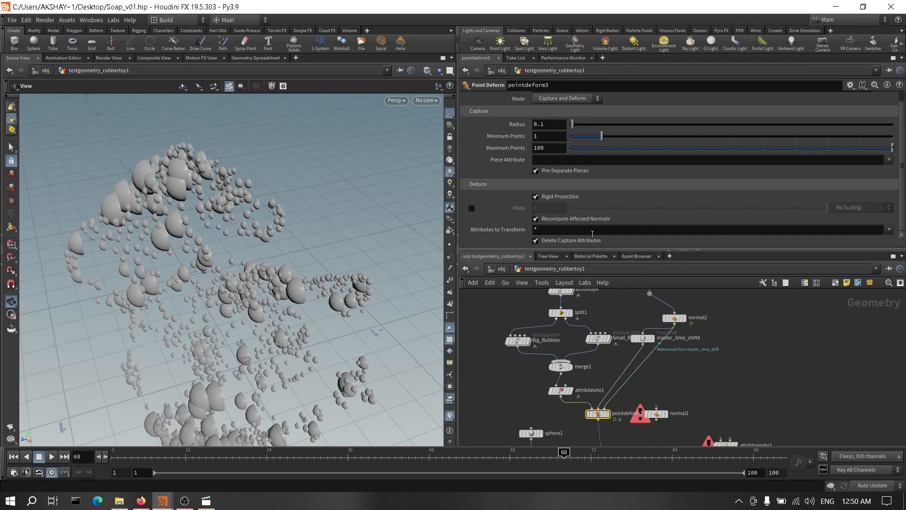
Step: Move normal1 aside and reinsert attribtransfer1 between pointdeform3 and copytopoints1
{"action": "middle_click_drag", "start_coordinate": [707, 366], "coordinate": [717, 307]}
{"action": "left_click_drag", "start_coordinate": [667, 357], "coordinate": [695, 351]}
{"action": "left_click_drag", "start_coordinate": [738, 390], "coordinate": [613, 386]}
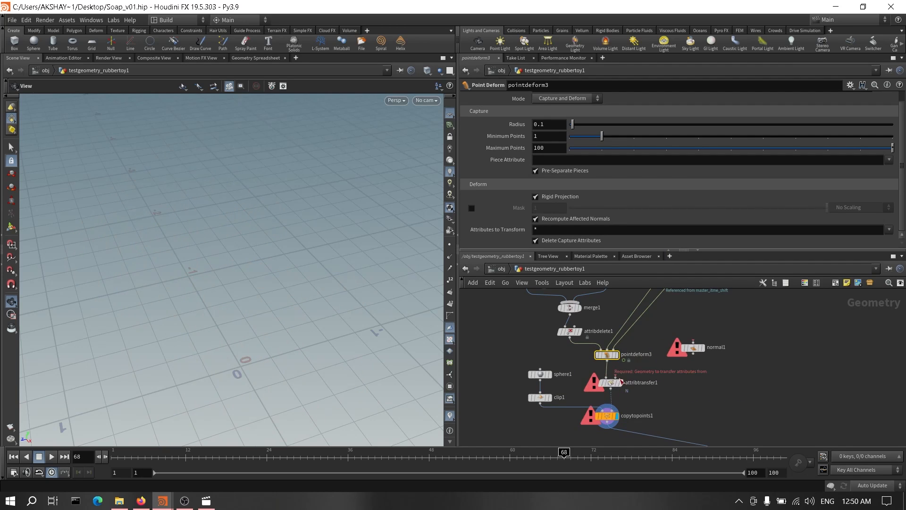
Step: Wire normal2 into normal1 and normal1 into attribtransfer1's second input, and line normal1 up beneath normal2
{"action": "left_click", "coordinate": [616, 376]}
{"action": "left_click", "coordinate": [693, 354]}
{"action": "middle_click_drag", "start_coordinate": [704, 360], "coordinate": [690, 398]}
{"action": "left_click", "coordinate": [681, 378]}
{"action": "left_click", "coordinate": [670, 304]}
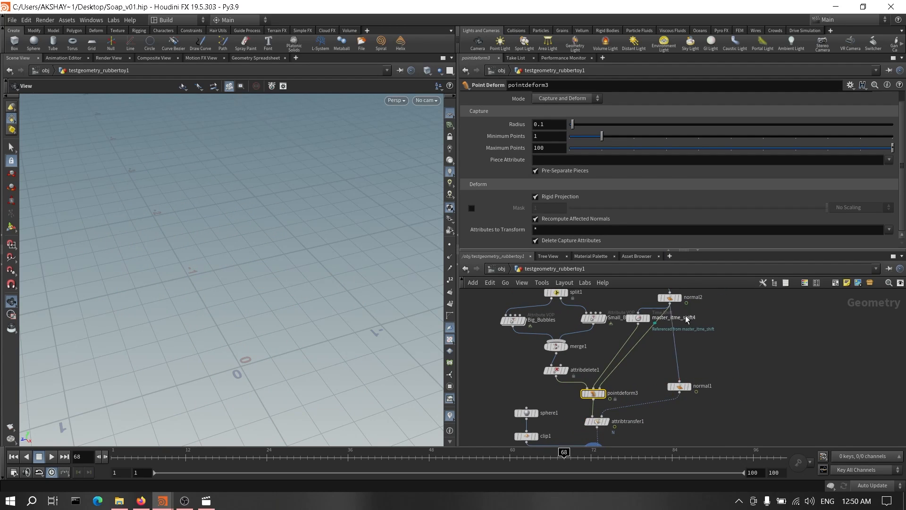
{"action": "left_click_drag", "start_coordinate": [679, 387], "coordinate": [670, 395]}
{"action": "middle_click_drag", "start_coordinate": [709, 407], "coordinate": [727, 425]}
{"action": "scroll", "coordinate": [747, 366], "scroll_direction": "down", "scroll_amount": 3}
{"action": "middle_click_drag", "start_coordinate": [711, 342], "coordinate": [672, 426]}
{"action": "scroll", "coordinate": [688, 379], "scroll_direction": "up", "scroll_amount": 3}
{"action": "middle_click_drag", "start_coordinate": [688, 379], "coordinate": [750, 353]}
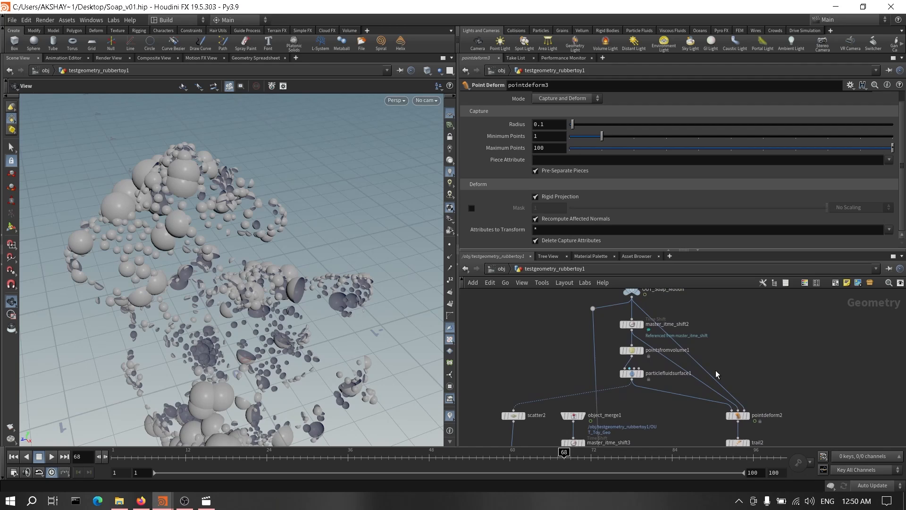
Step: Add a routing dot on the wire from OUT_Soap_Motion to pointdeform2, and place a displayed merge node fed by copytopoints1
{"action": "left_click_drag", "start_coordinate": [711, 377], "coordinate": [748, 326], "text": "alt"}
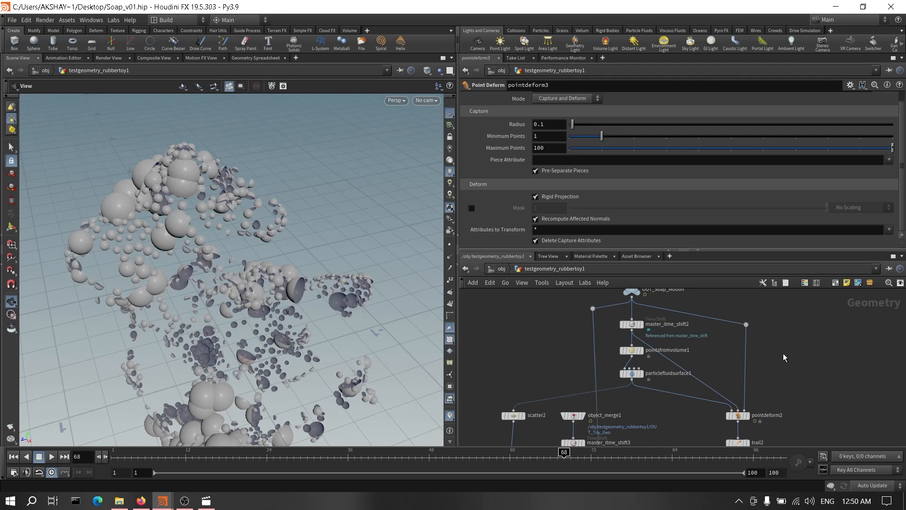
{"action": "scroll", "coordinate": [784, 357], "scroll_direction": "down", "scroll_amount": 2}
{"action": "middle_click_drag", "start_coordinate": [755, 387], "coordinate": [775, 312]}
{"action": "middle_click_drag", "start_coordinate": [728, 426], "coordinate": [741, 304]}
{"action": "scroll", "coordinate": [725, 374], "scroll_direction": "up", "scroll_amount": 3}
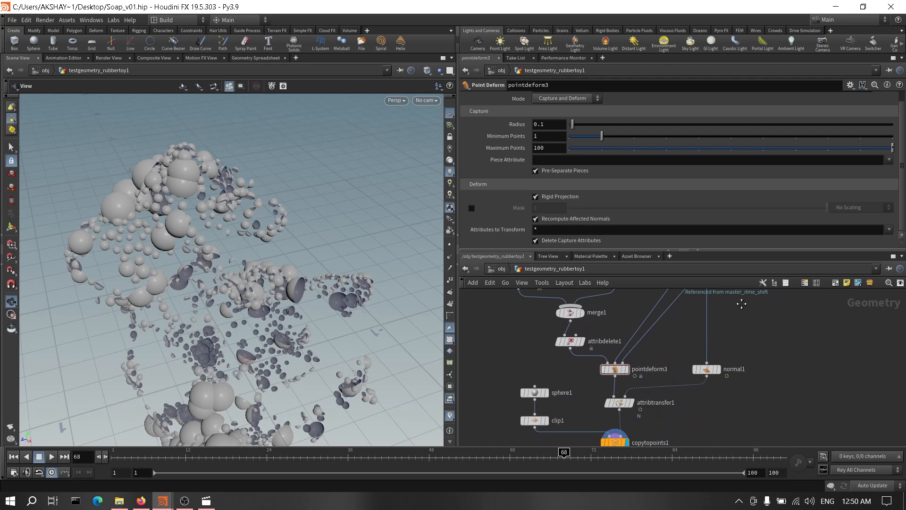
{"action": "middle_click_drag", "start_coordinate": [640, 436], "coordinate": [640, 390]}
{"action": "middle_click_drag", "start_coordinate": [732, 396], "coordinate": [713, 445]}
{"action": "left_click", "coordinate": [746, 382]}
{"action": "left_click", "coordinate": [735, 376]}
{"action": "scroll", "coordinate": [745, 332], "scroll_direction": "down", "scroll_amount": 1}
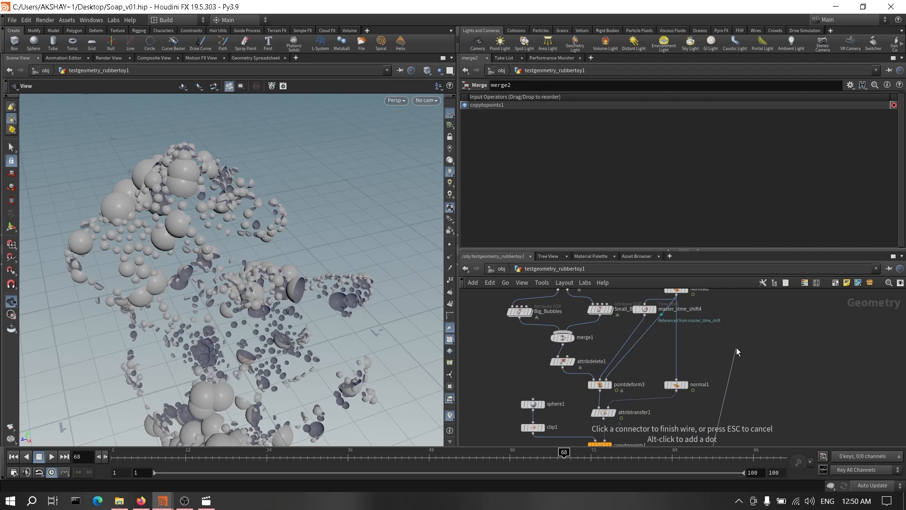
{"action": "middle_click_drag", "start_coordinate": [734, 348], "coordinate": [712, 429]}
{"action": "middle_click_drag", "start_coordinate": [677, 343], "coordinate": [682, 379]}
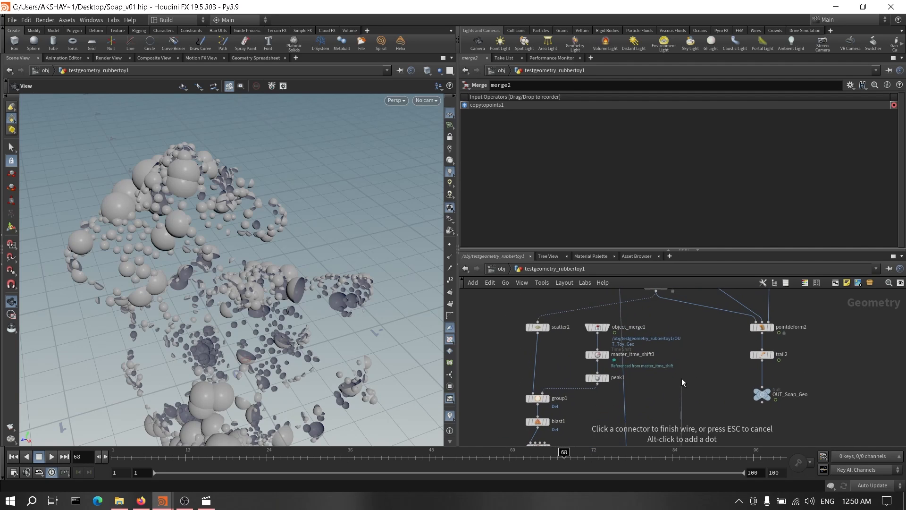
{"action": "key", "text": "Escape"}
Step: Duplicate object_merge1, place the copy near merge2, and wire both the copy and copytopoints1 into merge2
{"action": "left_click", "coordinate": [600, 328]}
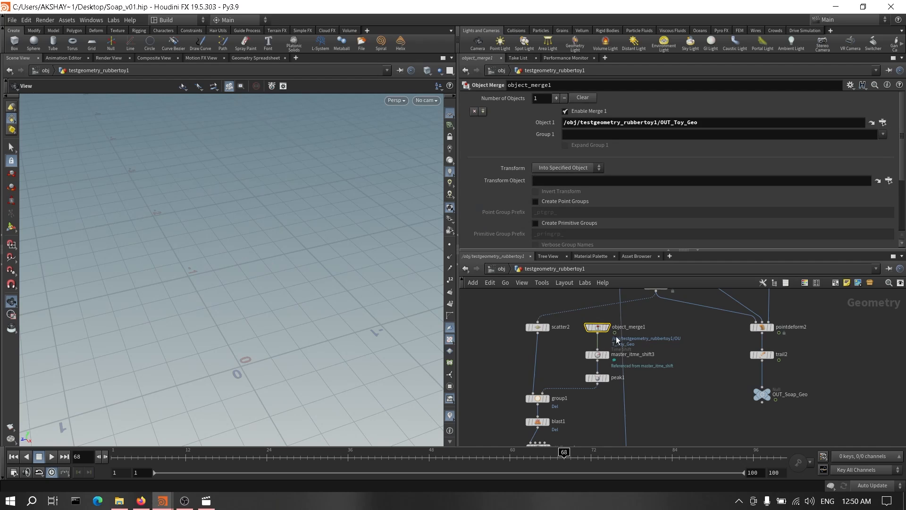
{"action": "left_click_drag", "start_coordinate": [599, 328], "coordinate": [676, 424], "text": "alt"}
{"action": "scroll", "coordinate": [694, 425], "scroll_direction": "down", "scroll_amount": 1}
{"action": "middle_click_drag", "start_coordinate": [702, 433], "coordinate": [692, 290]}
{"action": "scroll", "coordinate": [699, 340], "scroll_direction": "down", "scroll_amount": 2}
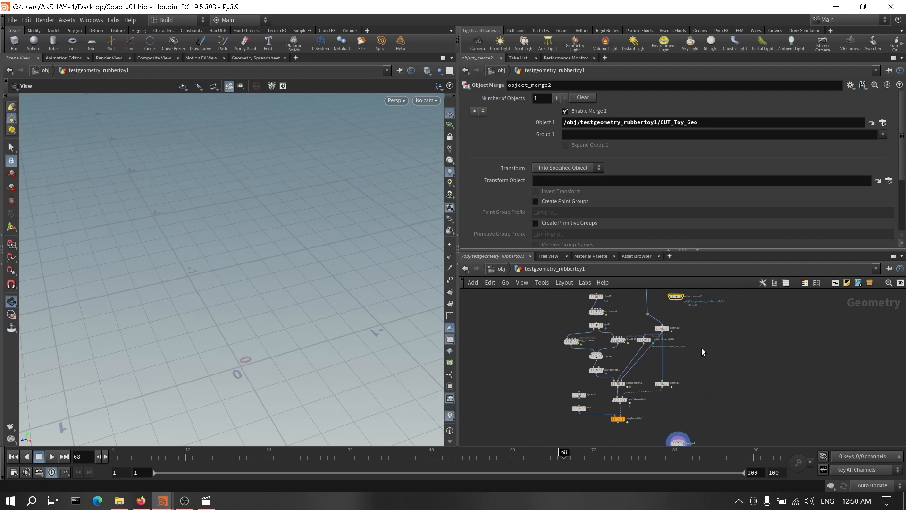
{"action": "scroll", "coordinate": [701, 347], "scroll_direction": "down", "scroll_amount": 2}
{"action": "scroll", "coordinate": [690, 408], "scroll_direction": "up", "scroll_amount": 3}
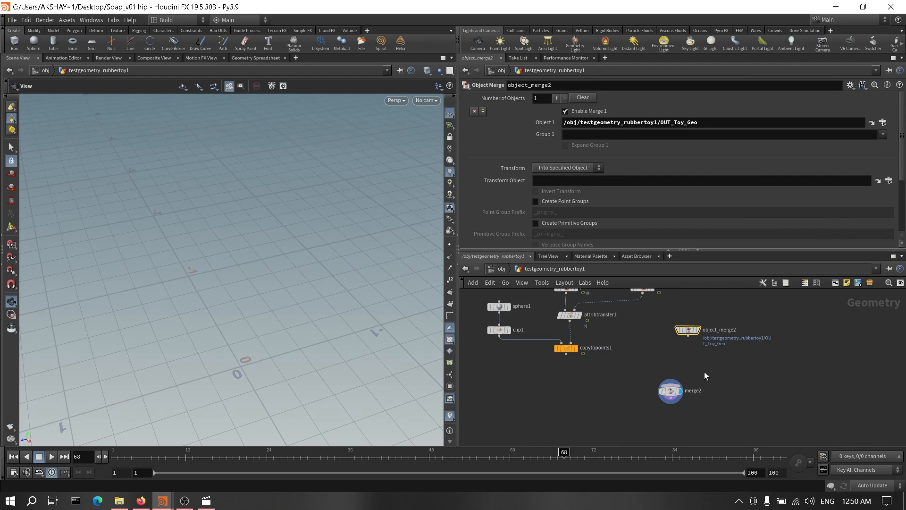
{"action": "left_click_drag", "start_coordinate": [687, 337], "coordinate": [670, 384]}
{"action": "left_click_drag", "start_coordinate": [566, 355], "coordinate": [688, 388]}
Step: Wire OUT_Soap_Geo into merge2 so the soap surface joins the toy and bubbles
{"action": "left_click", "coordinate": [678, 389]}
{"action": "middle_click_drag", "start_coordinate": [736, 314], "coordinate": [619, 444]}
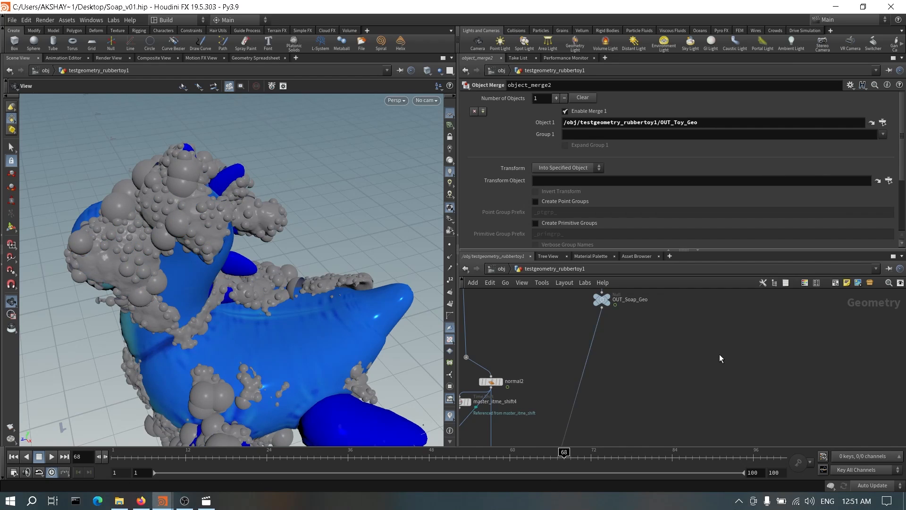
{"action": "middle_click_drag", "start_coordinate": [611, 430], "coordinate": [732, 324]}
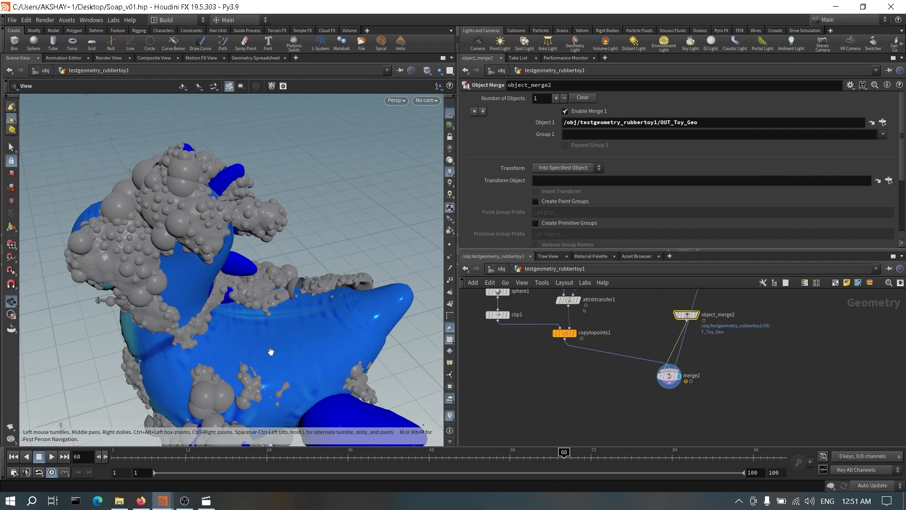
Step: Go to frame 39 and examine the merged soap, bubbles and toy from several angles
{"action": "left_click_drag", "start_coordinate": [271, 351], "coordinate": [322, 306]}
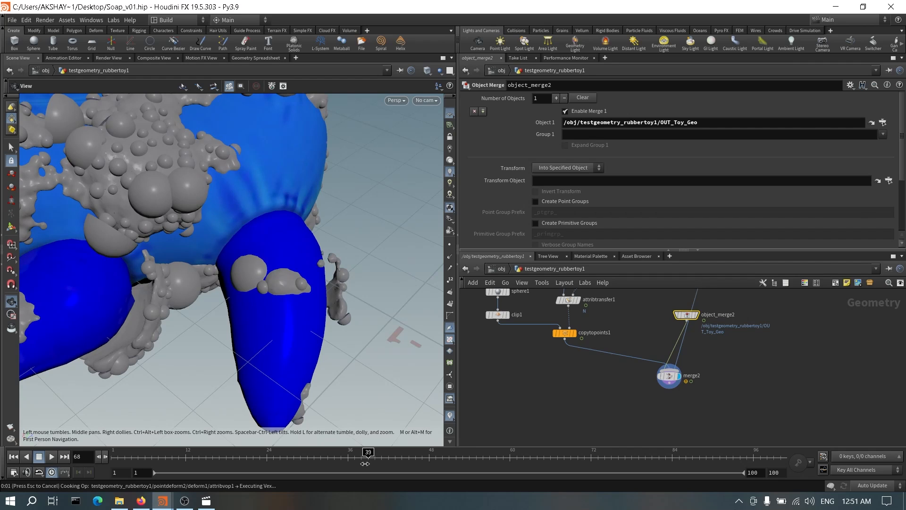
{"action": "scroll", "coordinate": [319, 269], "scroll_direction": "down", "scroll_amount": 5}
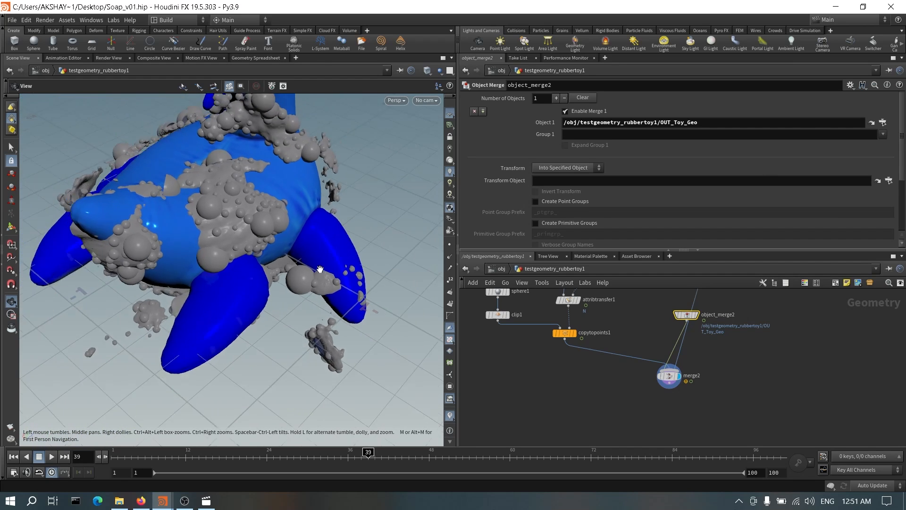
{"action": "left_click_drag", "start_coordinate": [318, 269], "coordinate": [118, 274]}
{"action": "scroll", "coordinate": [798, 336], "scroll_direction": "down", "scroll_amount": 3}
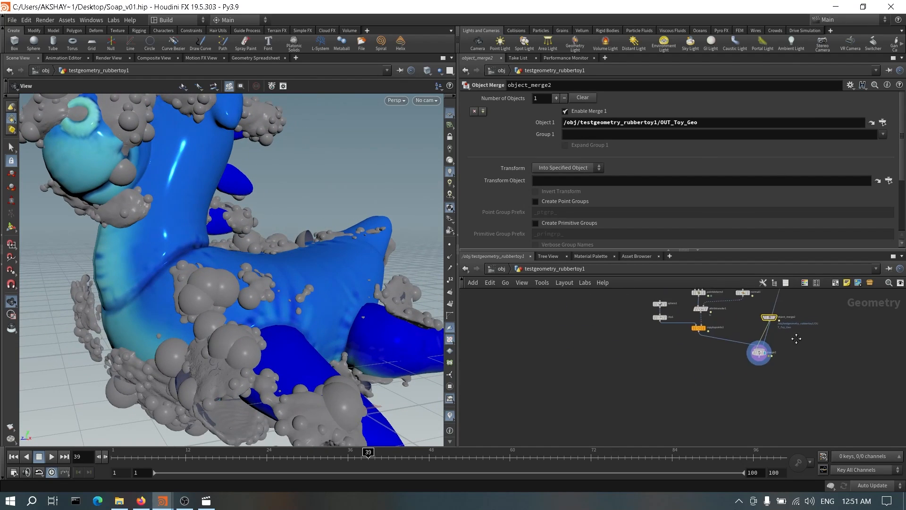
Step: Display OUT_Soap_Motion and examine the soap surface on its own
{"action": "mouse_move", "coordinate": [795, 338]}
{"action": "middle_mouse_down"}
{"action": "mouse_move", "coordinate": [707, 385]}
{"action": "mouse_move", "coordinate": [707, 427]}
{"action": "middle_mouse_up"}
{"action": "middle_click_drag", "start_coordinate": [693, 342], "coordinate": [699, 421]}
{"action": "mouse_move", "coordinate": [676, 360]}
{"action": "middle_mouse_down"}
{"action": "mouse_move", "coordinate": [700, 406]}
{"action": "mouse_move", "coordinate": [686, 406]}
{"action": "mouse_move", "coordinate": [686, 323]}
{"action": "mouse_move", "coordinate": [649, 318]}
{"action": "middle_mouse_up"}
{"action": "scroll", "coordinate": [632, 341], "scroll_direction": "up", "scroll_amount": 3}
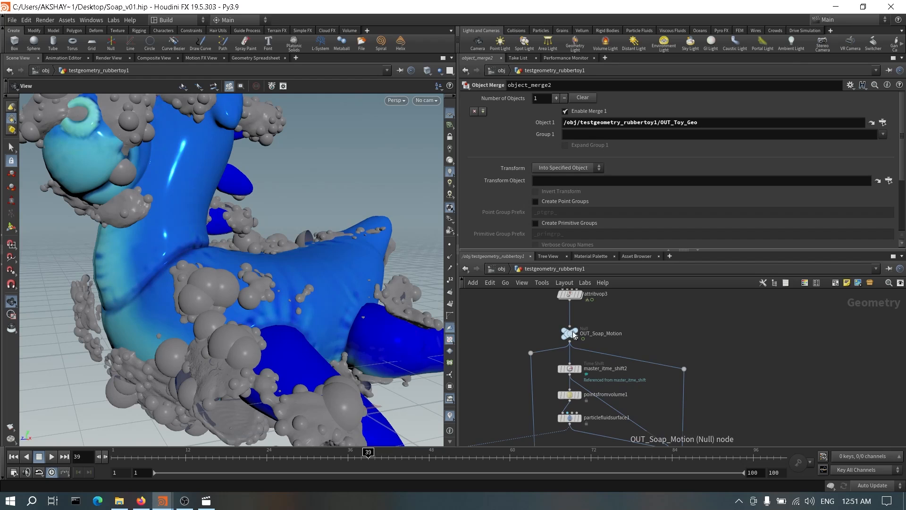
{"action": "left_click", "coordinate": [583, 321]}
{"action": "left_click", "coordinate": [571, 333]}
{"action": "scroll", "coordinate": [339, 340], "scroll_direction": "down", "scroll_amount": 4}
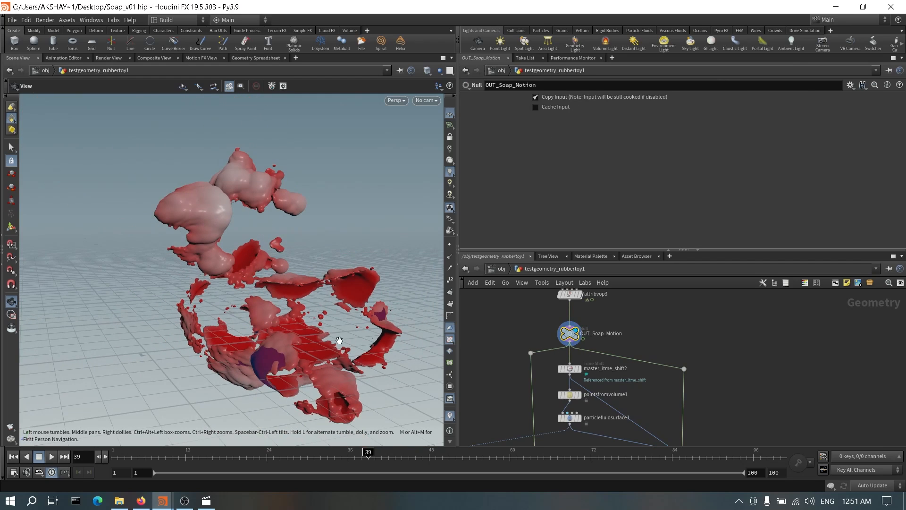
{"action": "left_click_drag", "start_coordinate": [297, 318], "coordinate": [306, 321]}
Step: Display pointdeform2 and OUT_Toy_Geo in turn to check the deformed soap against the toy
{"action": "middle_click_drag", "start_coordinate": [786, 421], "coordinate": [741, 344]}
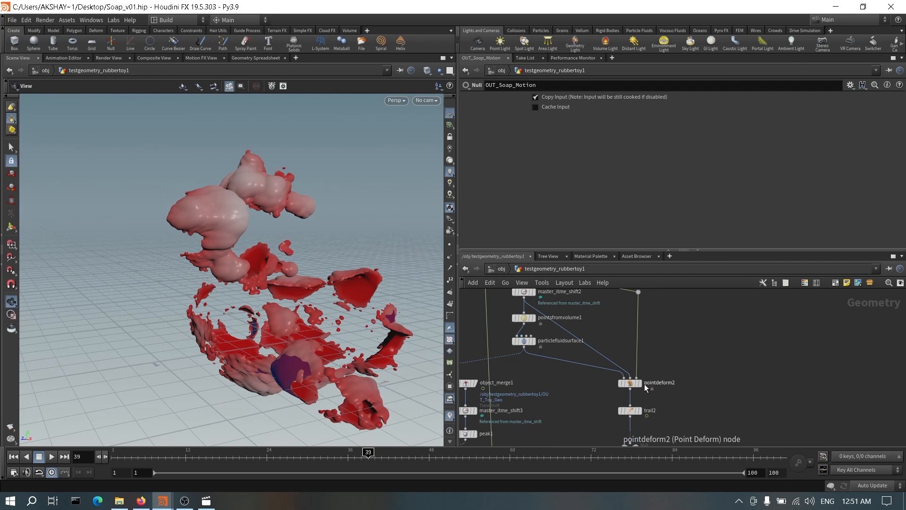
{"action": "left_click", "coordinate": [641, 385]}
{"action": "middle_click_drag", "start_coordinate": [673, 360], "coordinate": [647, 431]}
{"action": "scroll", "coordinate": [653, 367], "scroll_direction": "up", "scroll_amount": 3}
{"action": "left_click", "coordinate": [602, 365]}
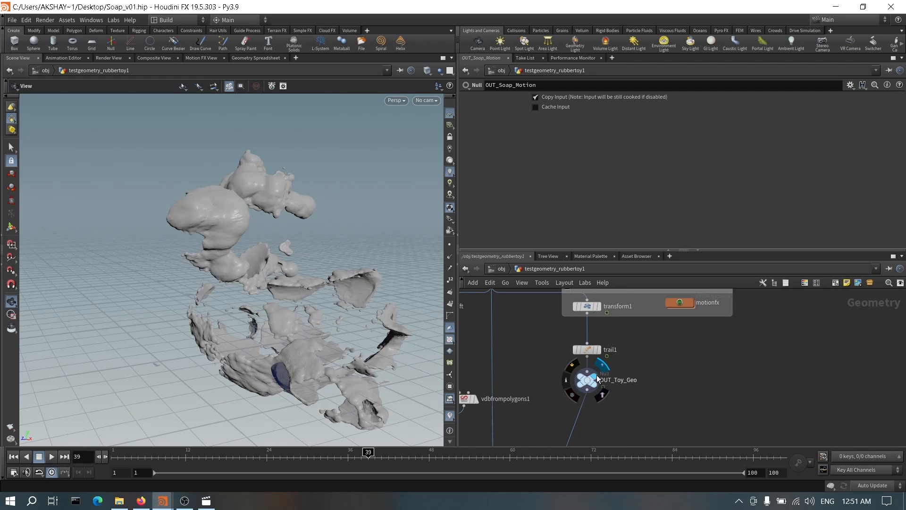
Step: Template OUT_Soap_Geo over the displayed toy and compare how the soap sits on its surface
{"action": "scroll", "coordinate": [649, 395], "scroll_direction": "down", "scroll_amount": 4}
{"action": "middle_click_drag", "start_coordinate": [652, 436], "coordinate": [681, 392]}
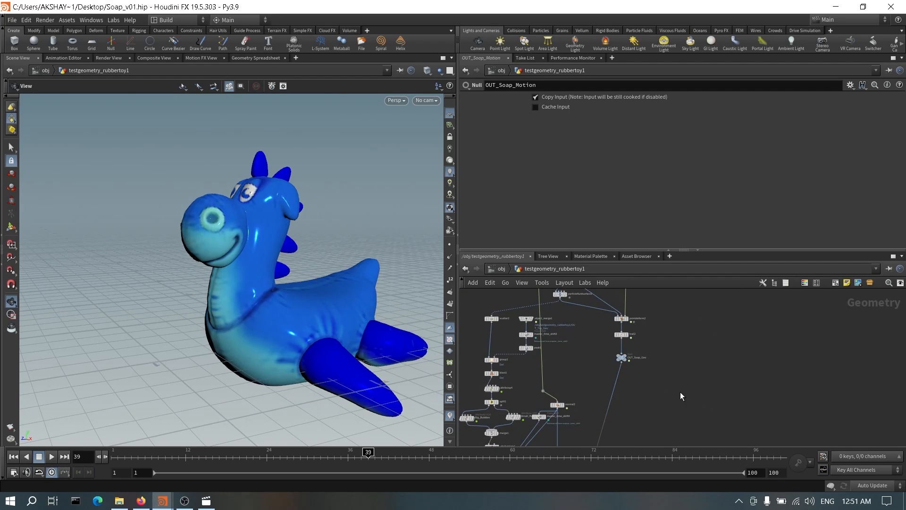
{"action": "scroll", "coordinate": [642, 373], "scroll_direction": "up", "scroll_amount": 2}
{"action": "left_click", "coordinate": [621, 354]}
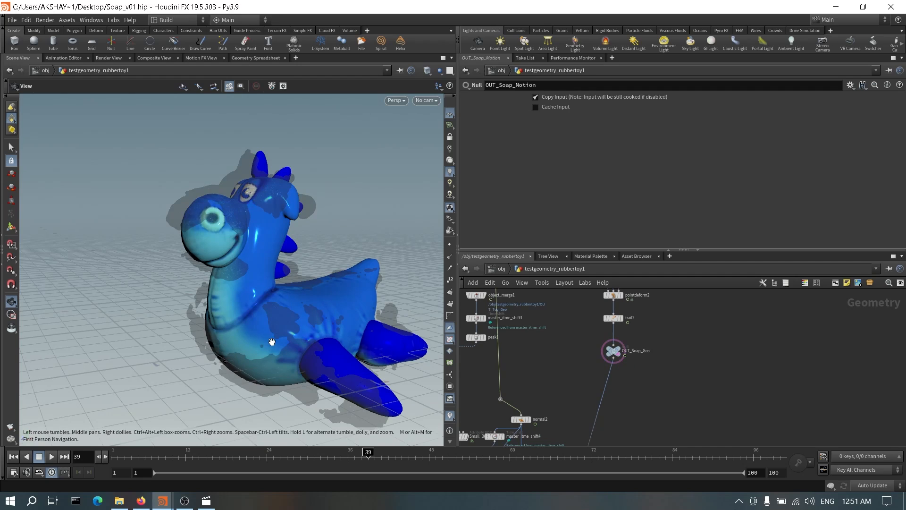
{"action": "left_click_drag", "start_coordinate": [315, 370], "coordinate": [228, 352]}
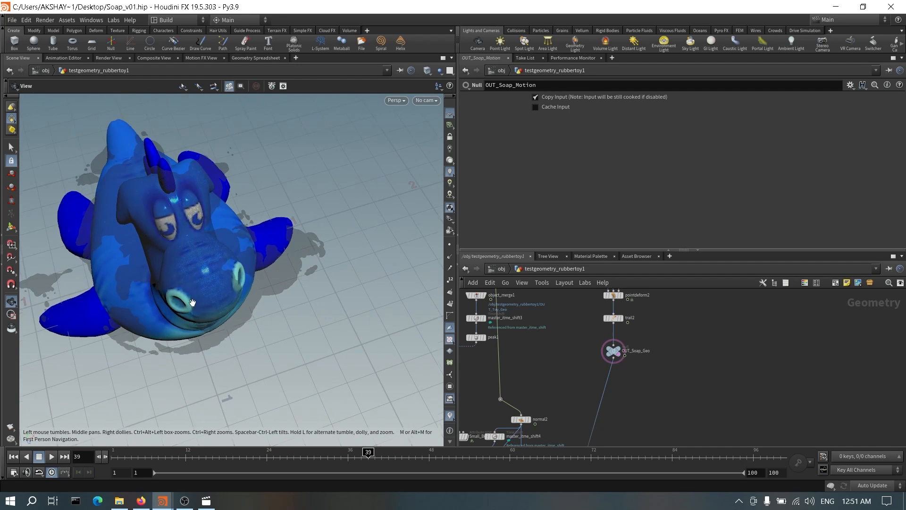
{"action": "left_click_drag", "start_coordinate": [193, 302], "coordinate": [203, 318]}
{"action": "middle_click_drag", "start_coordinate": [231, 383], "coordinate": [273, 330]}
Step: Template pointdeform1 over the toy and compare the original soap position with the toy surface
{"action": "scroll", "coordinate": [749, 310], "scroll_direction": "down", "scroll_amount": 3}
{"action": "middle_click_drag", "start_coordinate": [749, 309], "coordinate": [740, 426]}
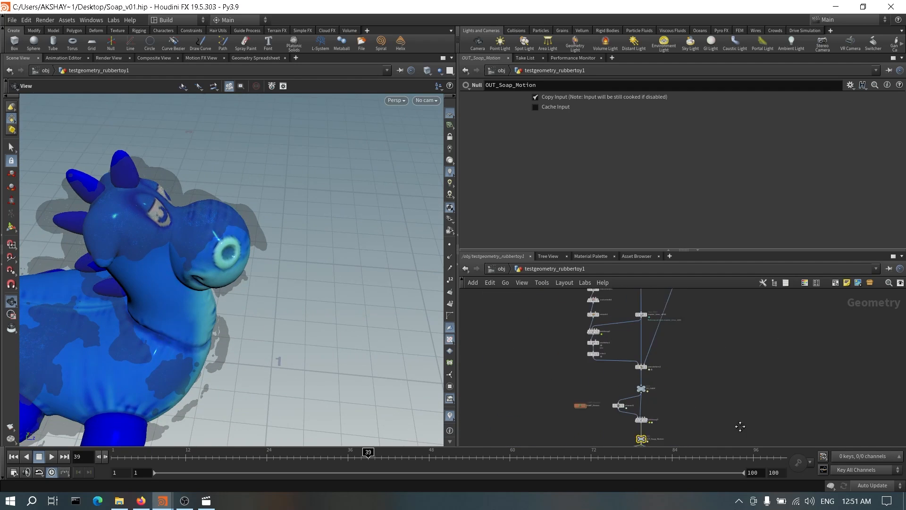
{"action": "scroll", "coordinate": [693, 386], "scroll_direction": "up", "scroll_amount": 3}
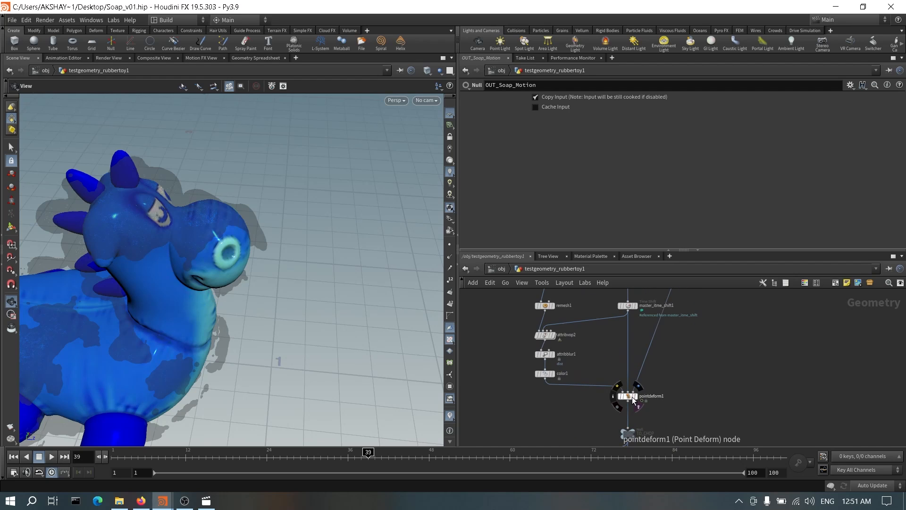
{"action": "left_click_drag", "start_coordinate": [189, 318], "coordinate": [189, 227]}
{"action": "middle_click_drag", "start_coordinate": [813, 416], "coordinate": [785, 339]}
{"action": "scroll", "coordinate": [605, 357], "scroll_direction": "up", "scroll_amount": 1}
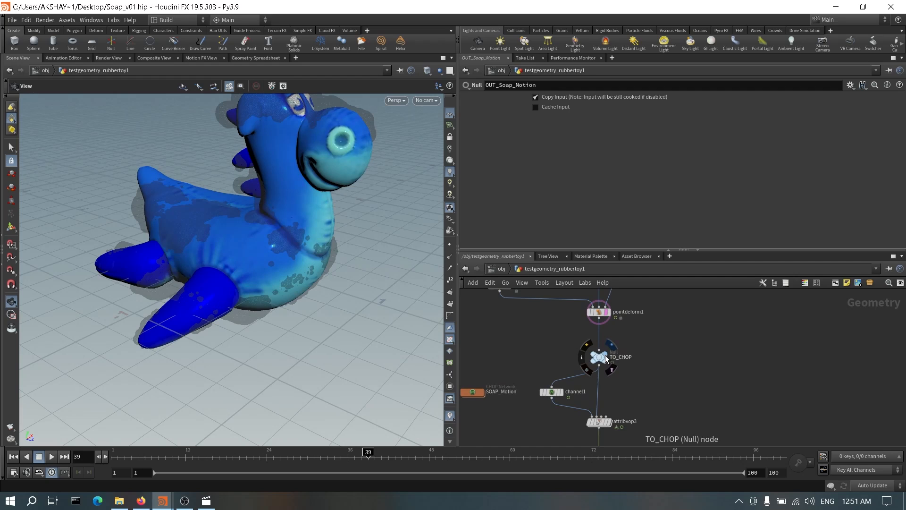
Step: Display TO_CHOP and attribvop3 in turn to compare the soap before and after the motion blend
{"action": "left_click", "coordinate": [612, 346]}
{"action": "middle_click_drag", "start_coordinate": [644, 384], "coordinate": [651, 332]}
{"action": "left_click", "coordinate": [620, 368]}
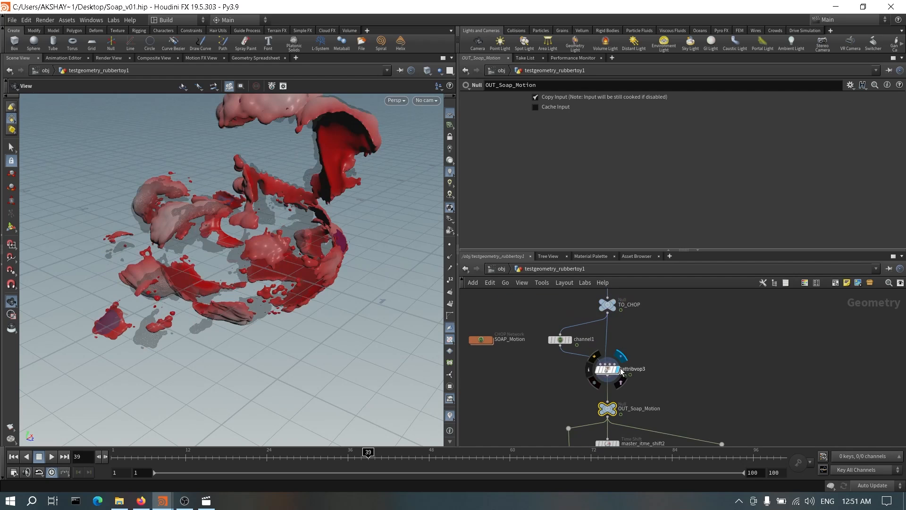
Step: Inside attribvop3, swap mix1's inputs so getattrib1 feeds input1 and geometryvopglobal1's P feeds input2, and return to the geometry network
{"action": "left_click", "coordinate": [609, 371]}
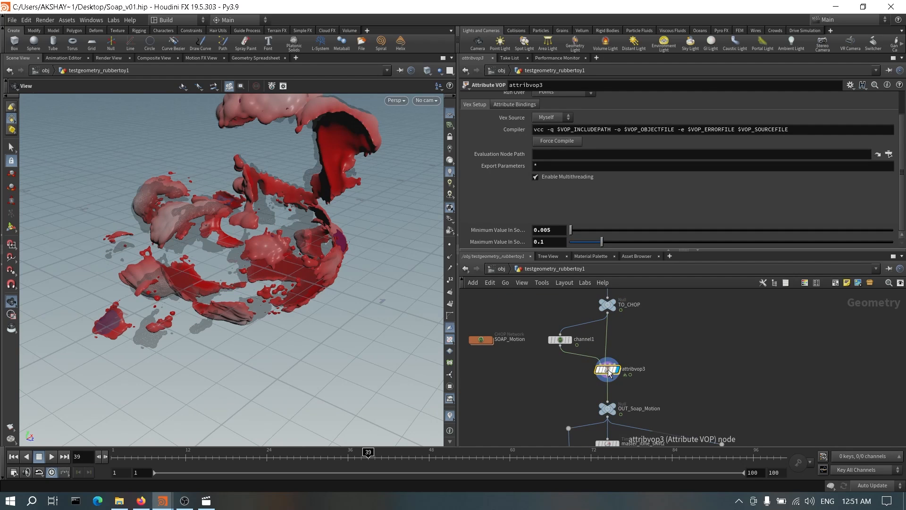
{"action": "double_click", "coordinate": [608, 371]}
{"action": "scroll", "coordinate": [644, 382], "scroll_direction": "down", "scroll_amount": 2}
{"action": "scroll", "coordinate": [727, 352], "scroll_direction": "up", "scroll_amount": 2}
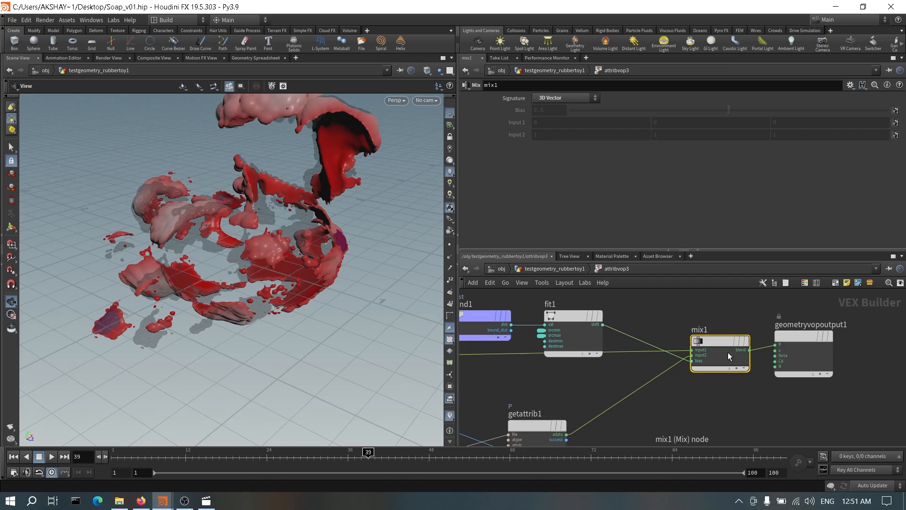
{"action": "left_click_drag", "start_coordinate": [724, 354], "coordinate": [721, 381]}
{"action": "scroll", "coordinate": [722, 381], "scroll_direction": "up", "scroll_amount": 2}
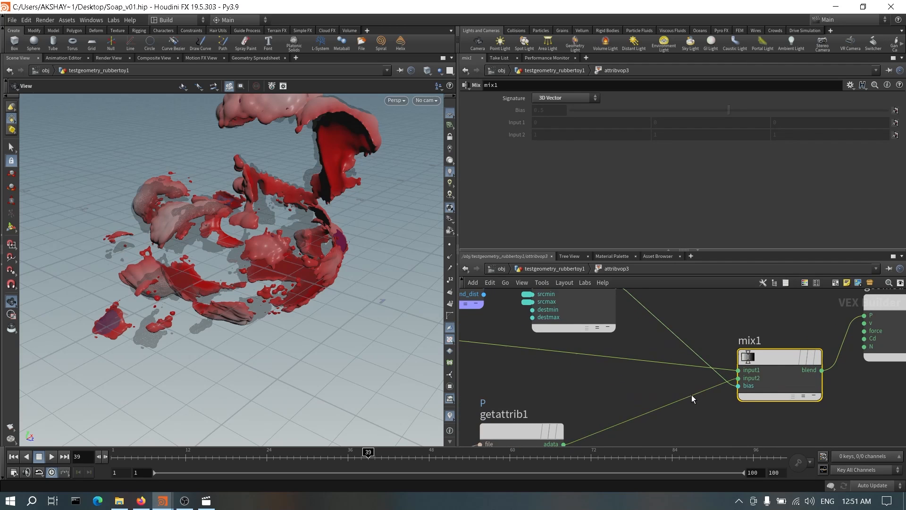
{"action": "left_click_drag", "start_coordinate": [739, 378], "coordinate": [739, 370]}
{"action": "left_click", "coordinate": [739, 378]}
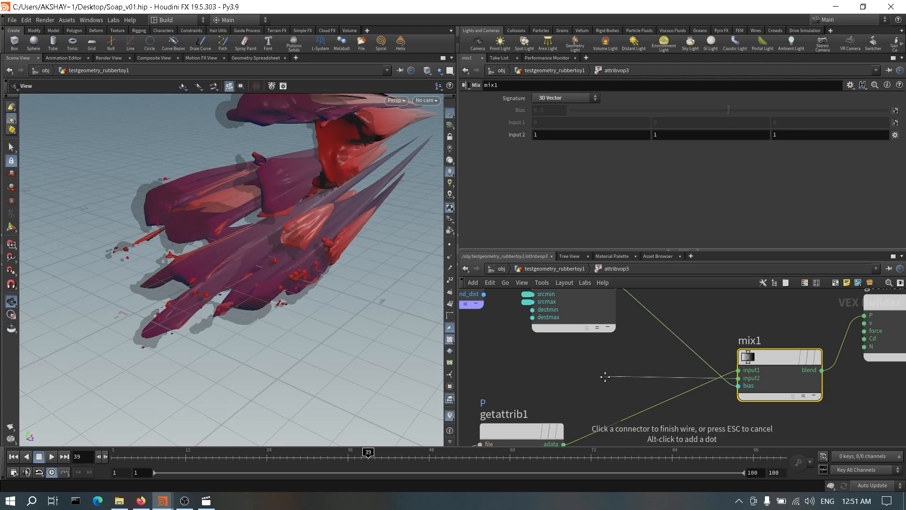
{"action": "middle_click_drag", "start_coordinate": [438, 367], "coordinate": [679, 385]}
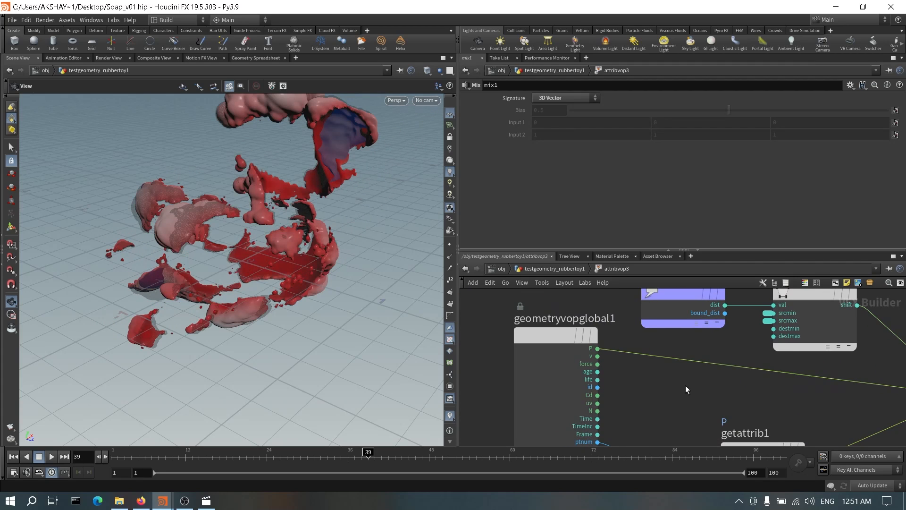
{"action": "key", "text": "u"}
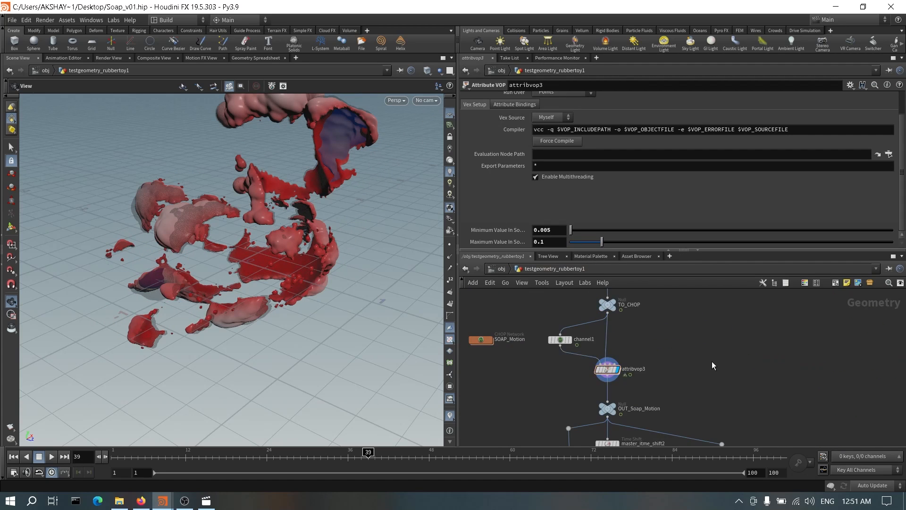
Step: Turn off the template display on pointdeform1
{"action": "scroll", "coordinate": [713, 365], "scroll_direction": "down", "scroll_amount": 4}
{"action": "middle_click_drag", "start_coordinate": [759, 415], "coordinate": [755, 349]}
{"action": "middle_click_drag", "start_coordinate": [690, 327], "coordinate": [661, 431]}
{"action": "scroll", "coordinate": [663, 348], "scroll_direction": "up", "scroll_amount": 3}
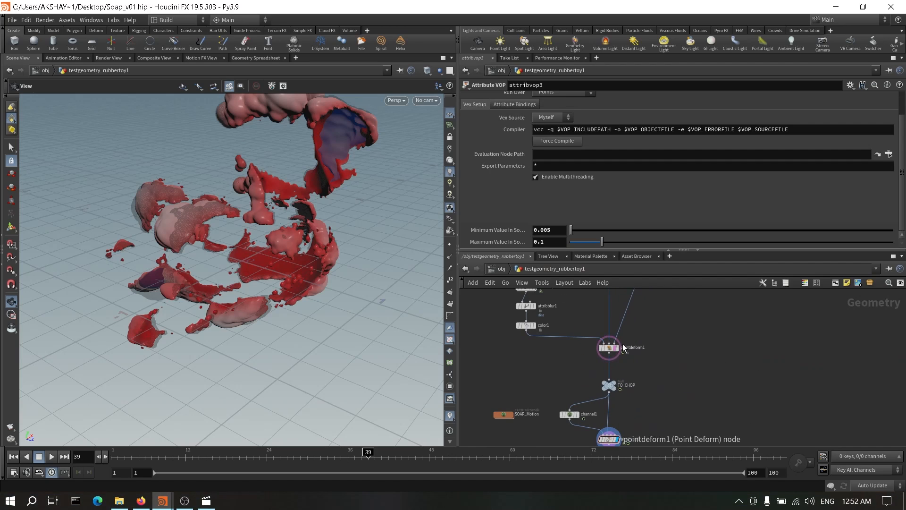
{"action": "left_click", "coordinate": [615, 348]}
Step: Display merge2 and move object_merge2 clear of the OUT_Soap_Geo wire
{"action": "scroll", "coordinate": [620, 359], "scroll_direction": "down", "scroll_amount": 4}
{"action": "middle_click_drag", "start_coordinate": [674, 393], "coordinate": [707, 302]}
{"action": "middle_click_drag", "start_coordinate": [741, 411], "coordinate": [760, 364]}
{"action": "scroll", "coordinate": [689, 381], "scroll_direction": "up", "scroll_amount": 4}
{"action": "scroll", "coordinate": [692, 361], "scroll_direction": "up", "scroll_amount": 1}
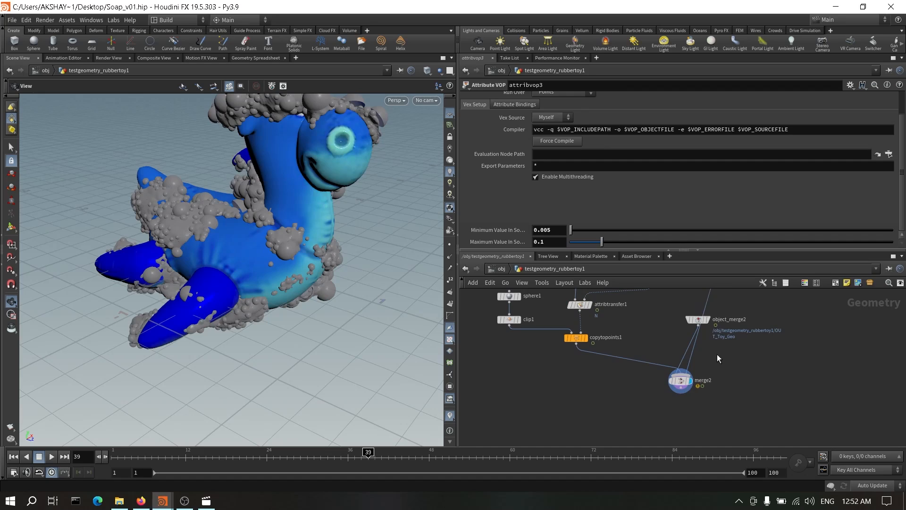
{"action": "left_click_drag", "start_coordinate": [699, 321], "coordinate": [656, 319]}
Step: Examine the merged bubbles and soap around the toy's body and head from several angles
{"action": "left_click_drag", "start_coordinate": [293, 227], "coordinate": [321, 283]}
{"action": "middle_click_drag", "start_coordinate": [619, 321], "coordinate": [642, 415]}
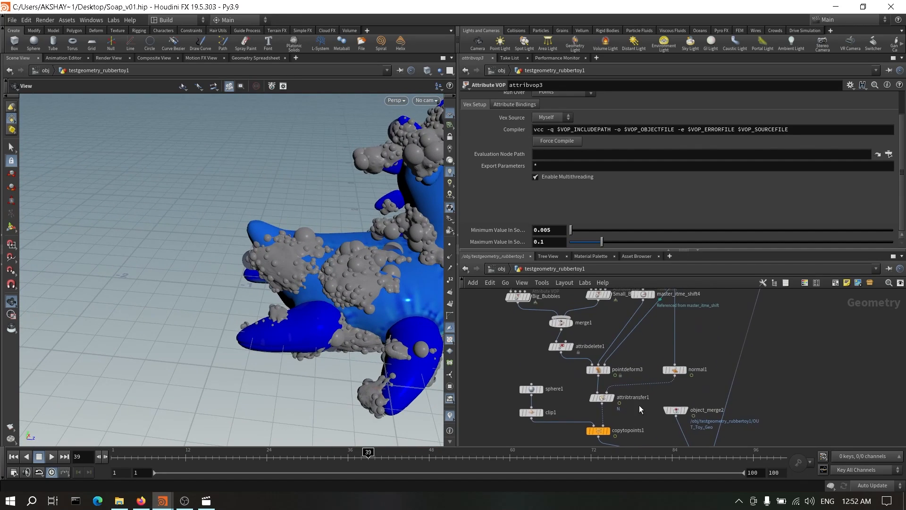
{"action": "left_click_drag", "start_coordinate": [417, 282], "coordinate": [299, 293]}
{"action": "middle_click_drag", "start_coordinate": [338, 303], "coordinate": [226, 303]}
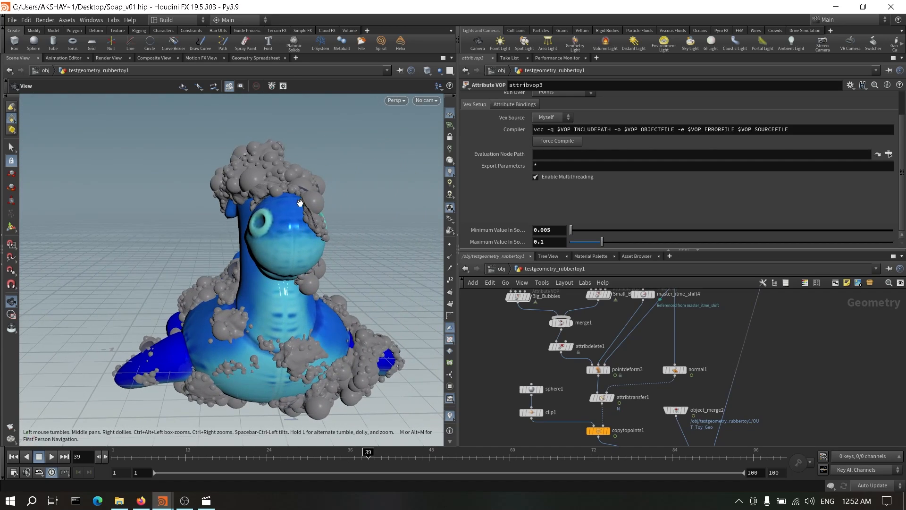
{"action": "scroll", "coordinate": [313, 197], "scroll_direction": "up", "scroll_amount": 3}
{"action": "left_click_drag", "start_coordinate": [313, 196], "coordinate": [427, 260]}
{"action": "scroll", "coordinate": [701, 330], "scroll_direction": "down", "scroll_amount": 3}
{"action": "left_click_drag", "start_coordinate": [349, 283], "coordinate": [278, 301]}
Step: Set the distance of peak1 to 0.05 and check how the bubbles sit around the toy
{"action": "scroll", "coordinate": [702, 419], "scroll_direction": "down", "scroll_amount": 4}
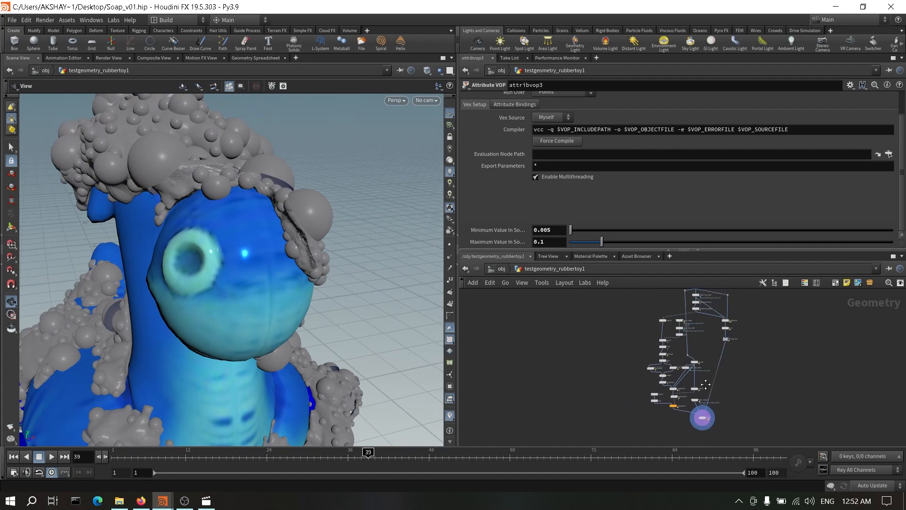
{"action": "scroll", "coordinate": [711, 356], "scroll_direction": "up", "scroll_amount": 4}
{"action": "scroll", "coordinate": [707, 373], "scroll_direction": "up", "scroll_amount": 3}
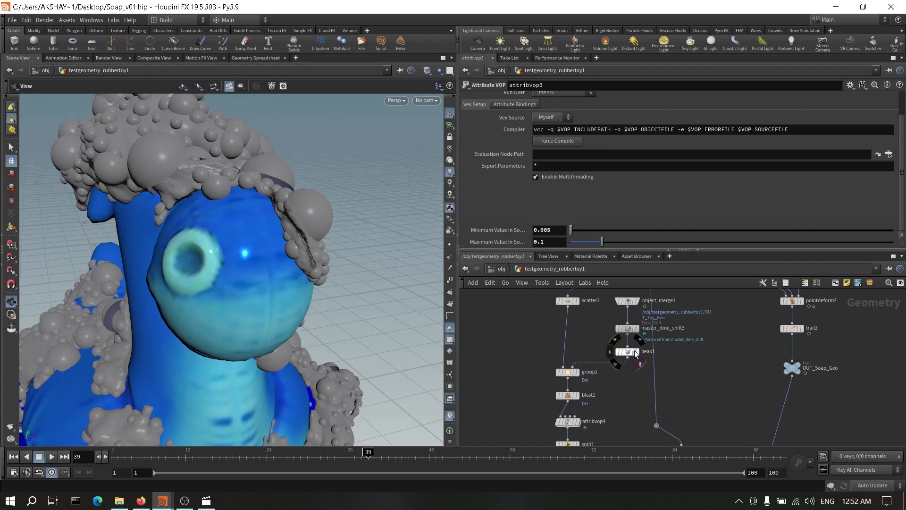
{"action": "left_click", "coordinate": [632, 351]}
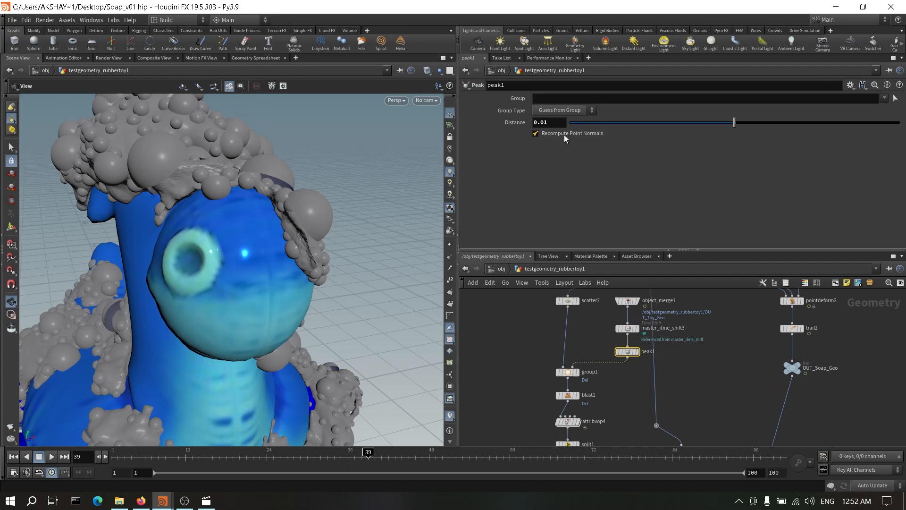
{"action": "left_click", "coordinate": [715, 367]}
{"action": "scroll", "coordinate": [331, 269], "scroll_direction": "down", "scroll_amount": 5}
{"action": "middle_click_drag", "start_coordinate": [294, 270], "coordinate": [289, 185]}
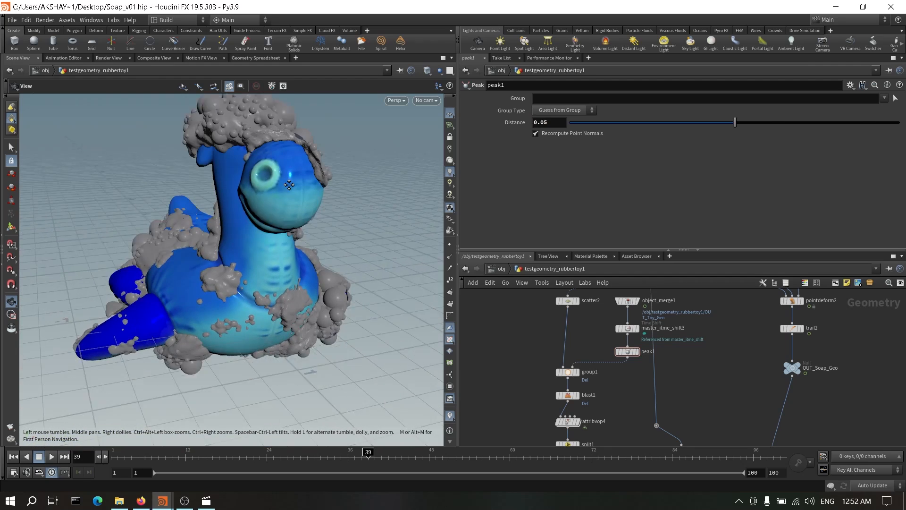
{"action": "left_click_drag", "start_coordinate": [289, 185], "coordinate": [375, 266]}
{"action": "left_click_drag", "start_coordinate": [257, 244], "coordinate": [271, 261]}
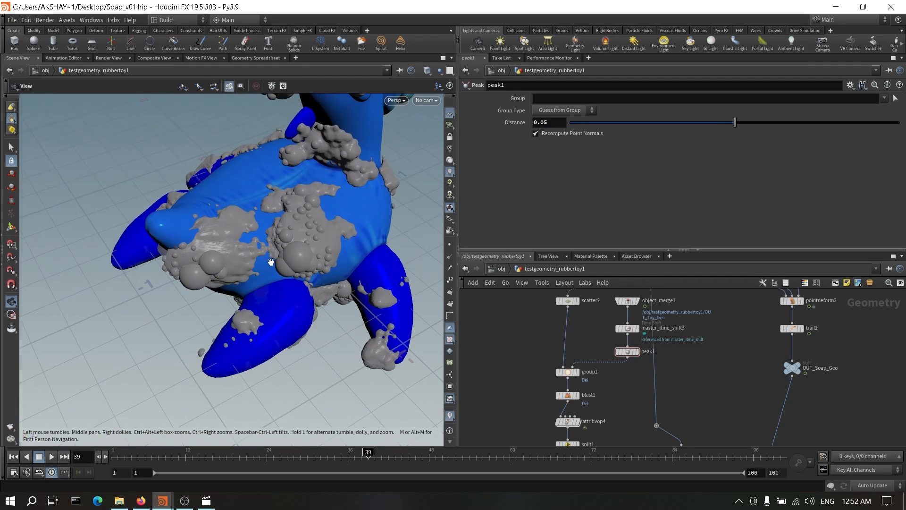
Step: Set scatter2's Force Total Count to 5000 and inspect the bubble coverage around the toy
{"action": "middle_click_drag", "start_coordinate": [641, 350], "coordinate": [636, 381]}
{"action": "left_click", "coordinate": [564, 332]}
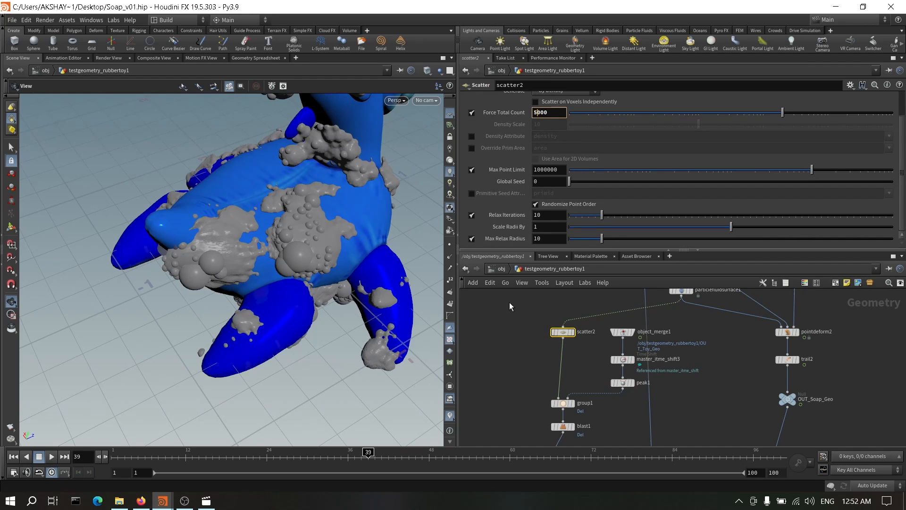
{"action": "left_click", "coordinate": [513, 327]}
{"action": "left_click_drag", "start_coordinate": [324, 278], "coordinate": [410, 295]}
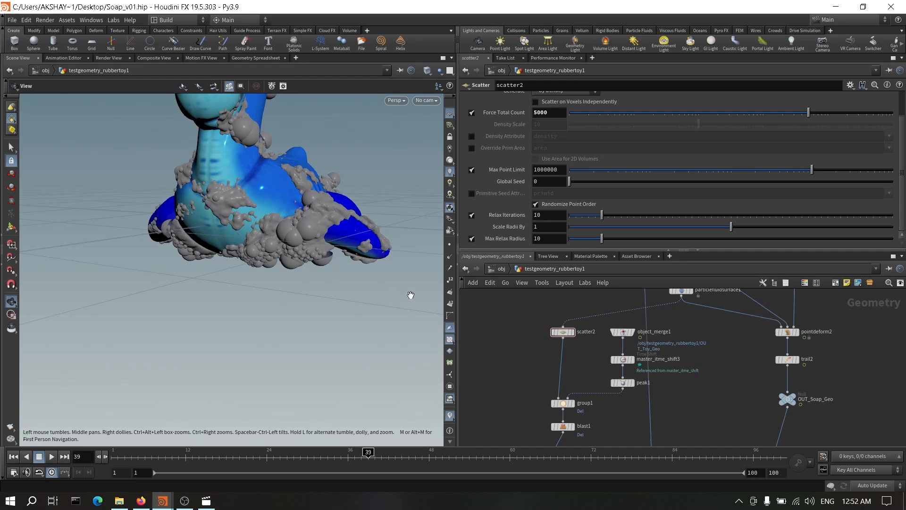
{"action": "left_click_drag", "start_coordinate": [104, 153], "coordinate": [208, 175]}
Step: Inside Big_Bubbles, set fit1's Destination Max to 1.2, check the bubble sizes, and return to the geometry network
{"action": "middle_click_drag", "start_coordinate": [604, 444], "coordinate": [608, 359]}
{"action": "middle_click_drag", "start_coordinate": [581, 424], "coordinate": [575, 354]}
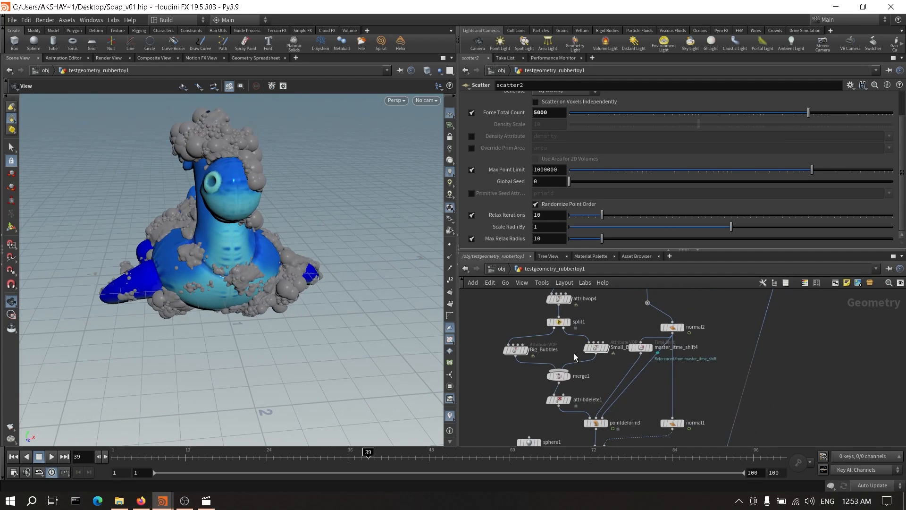
{"action": "double_click", "coordinate": [522, 349]}
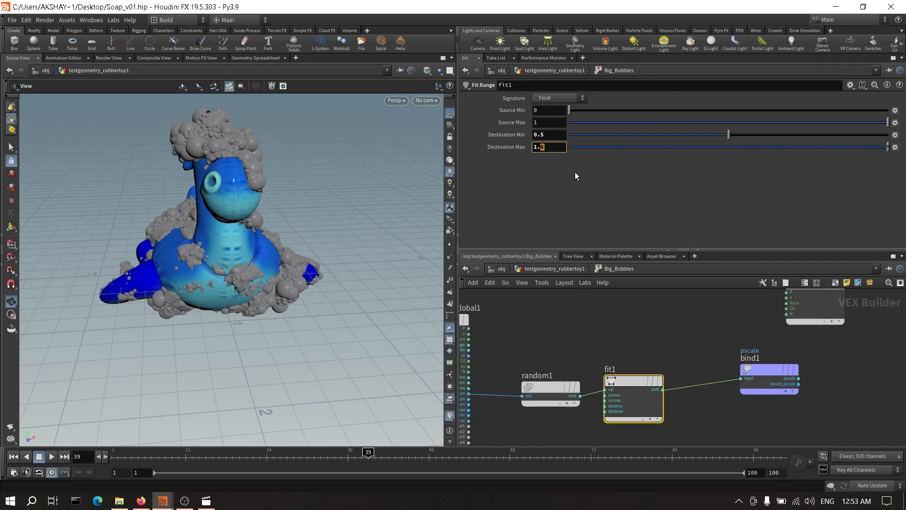
{"action": "type", "text": "2"}
{"action": "key", "text": "Return"}
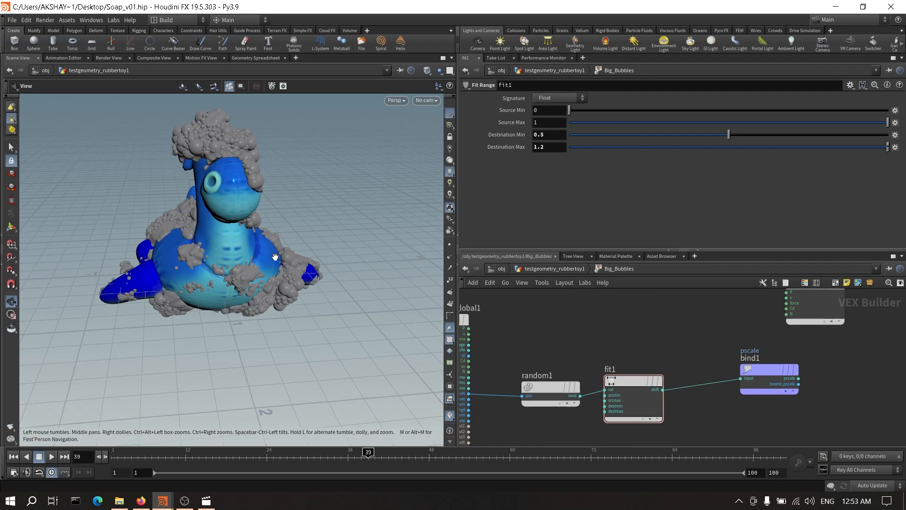
{"action": "left_click_drag", "start_coordinate": [203, 255], "coordinate": [358, 279]}
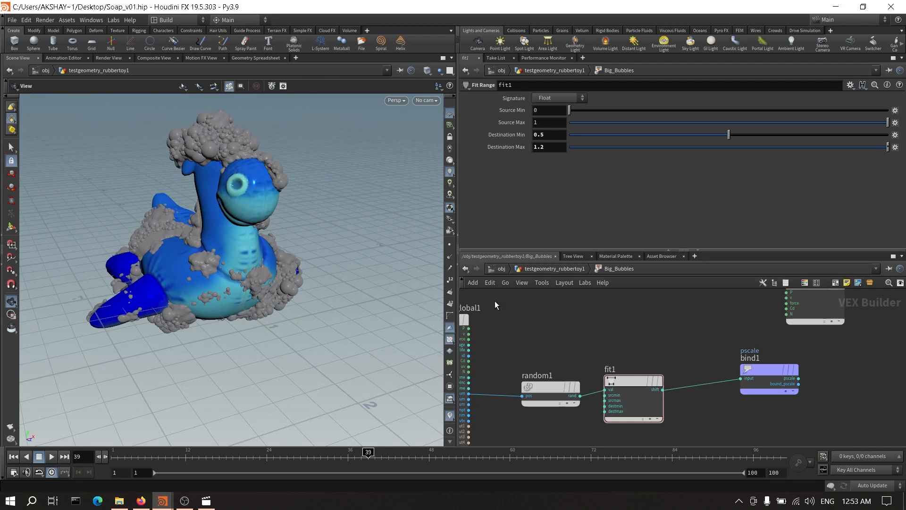
{"action": "left_click", "coordinate": [546, 269]}
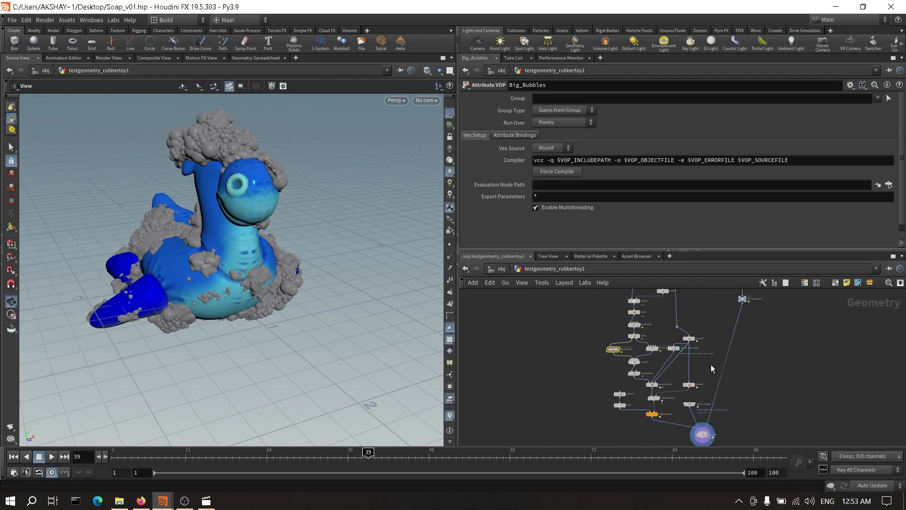
Step: Move merge2 and object_merge2 away from copytopoints1 to clear space beneath the bubble branch
{"action": "middle_click_drag", "start_coordinate": [714, 361], "coordinate": [691, 395]}
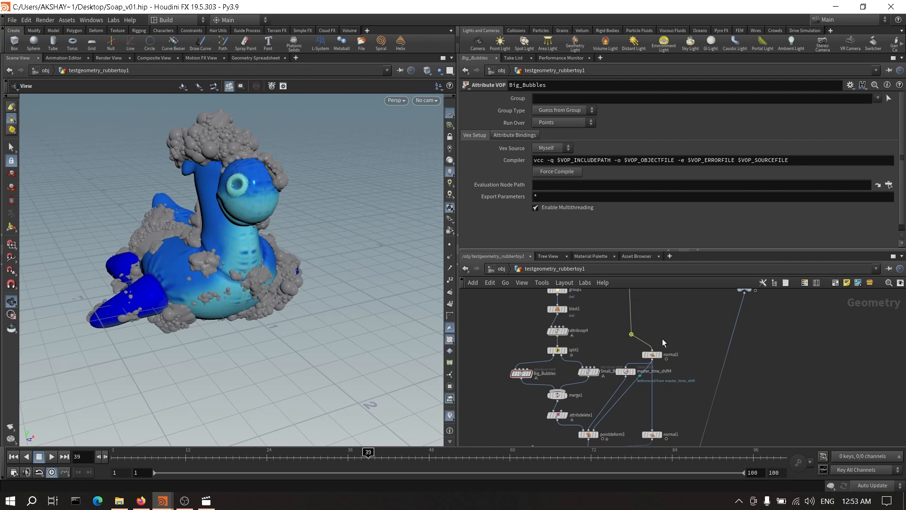
{"action": "scroll", "coordinate": [675, 349], "scroll_direction": "down", "scroll_amount": 5}
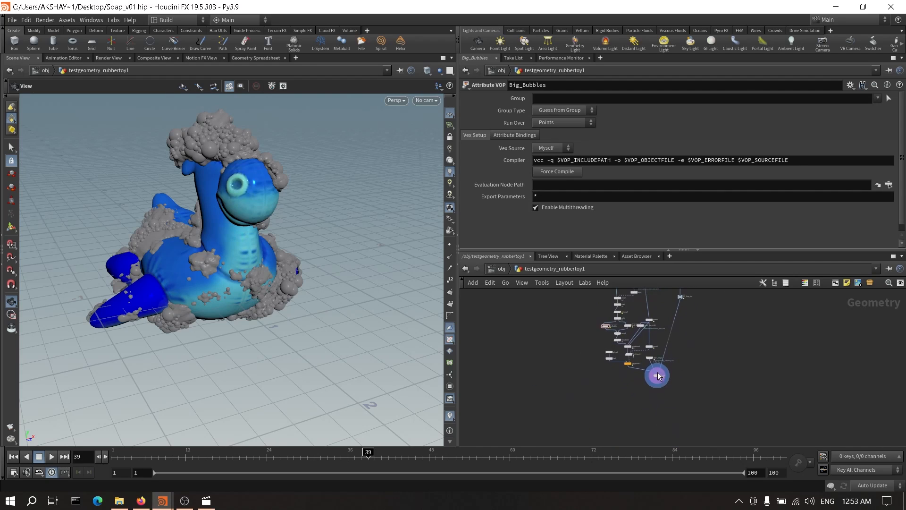
{"action": "scroll", "coordinate": [659, 391], "scroll_direction": "up", "scroll_amount": 4}
{"action": "left_click", "coordinate": [689, 373]}
{"action": "left_click_drag", "start_coordinate": [690, 375], "coordinate": [767, 435]}
Step: Add a Null fed by copytopoints1, place it directly below that node, and name it OUT_Soap_Bubbles
{"action": "key", "text": "Tab"}
{"action": "type", "text": "null"}
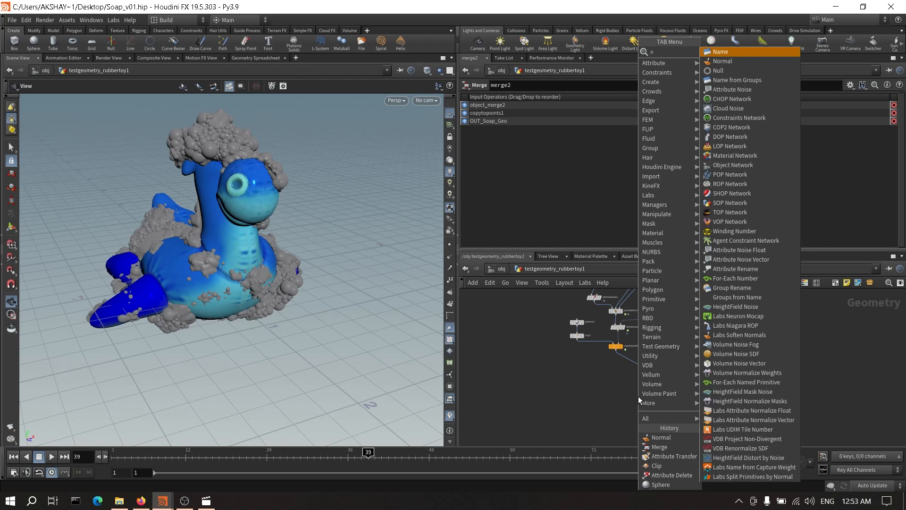
{"action": "key", "text": "Return"}
{"action": "scroll", "coordinate": [638, 396], "scroll_direction": "up", "scroll_amount": 2}
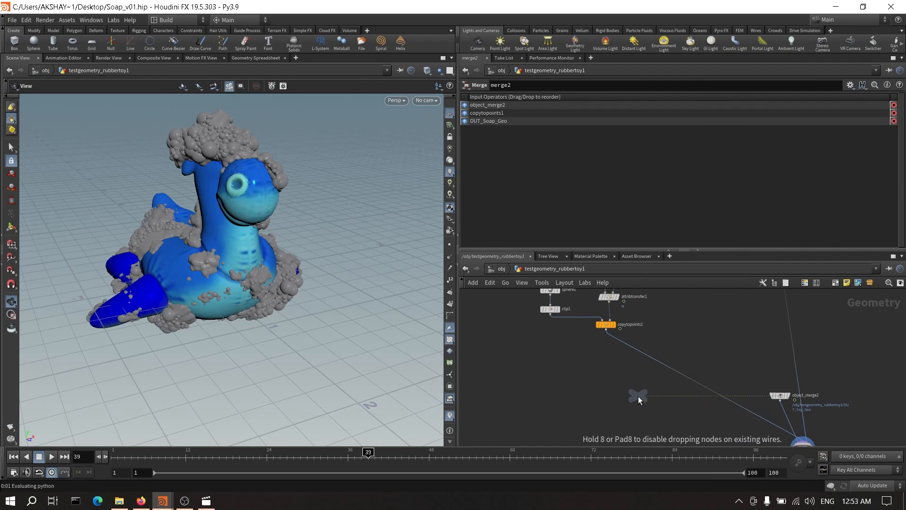
{"action": "left_click", "coordinate": [616, 378]}
{"action": "left_click_drag", "start_coordinate": [616, 378], "coordinate": [609, 375]}
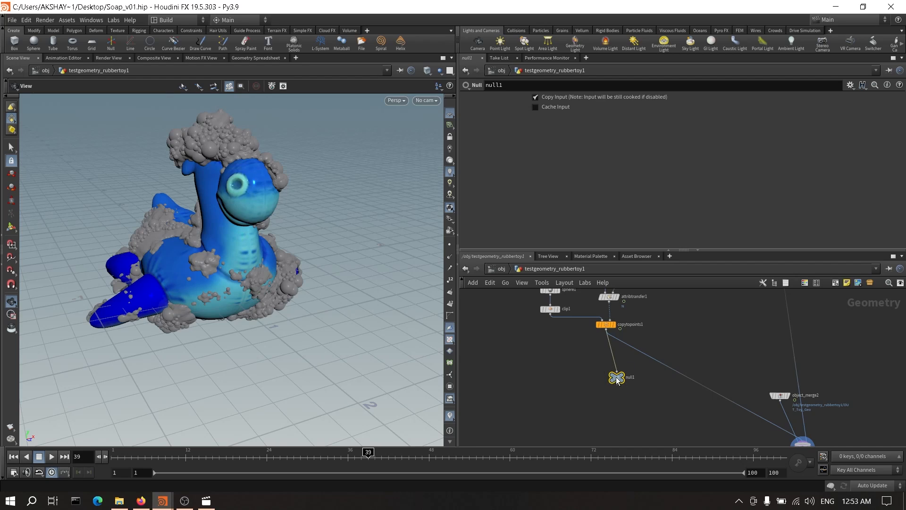
{"action": "double_click", "coordinate": [623, 375]}
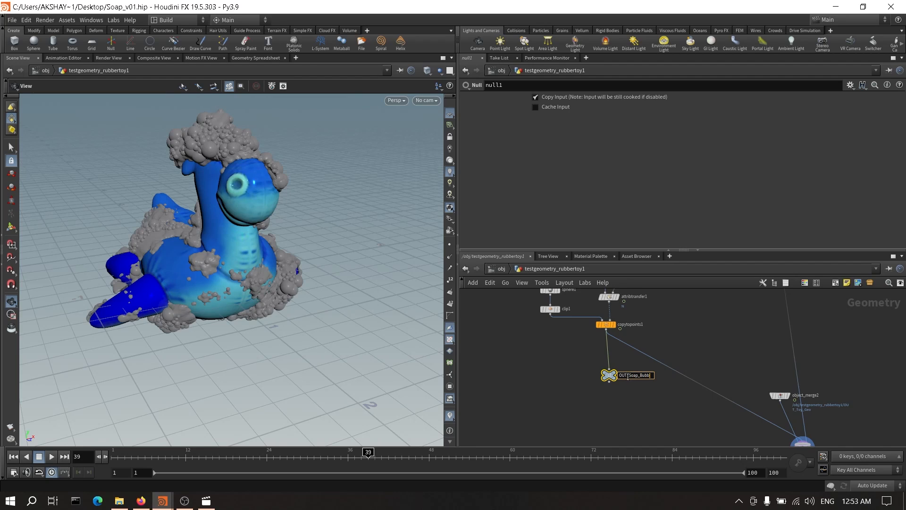
{"action": "key", "text": "Return"}
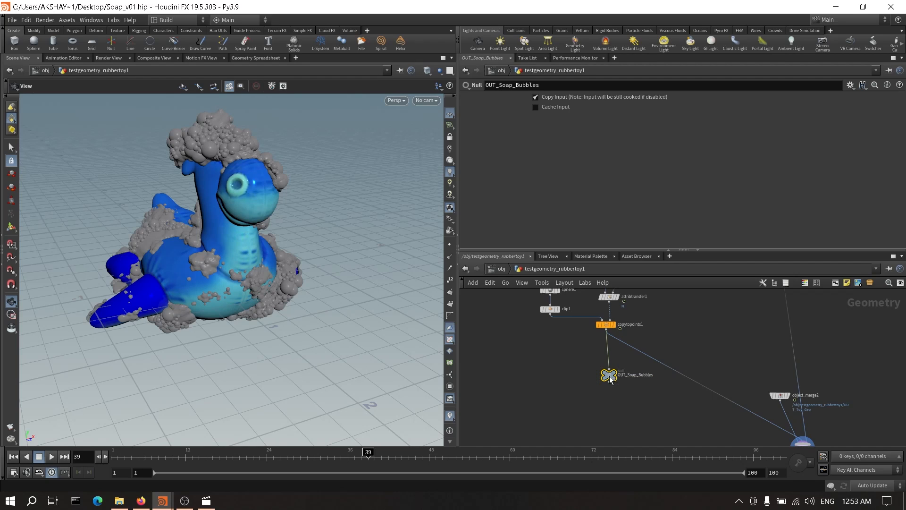
Step: Color the three output nulls OUT_Soap_Bubbles, OUT_Soap_Geo and OUT_Toy_Geo black
{"action": "middle_click_drag", "start_coordinate": [726, 302], "coordinate": [630, 443]}
{"action": "scroll", "coordinate": [718, 351], "scroll_direction": "down", "scroll_amount": 3}
{"action": "middle_click_drag", "start_coordinate": [718, 352], "coordinate": [677, 430]}
{"action": "scroll", "coordinate": [673, 416], "scroll_direction": "up", "scroll_amount": 3}
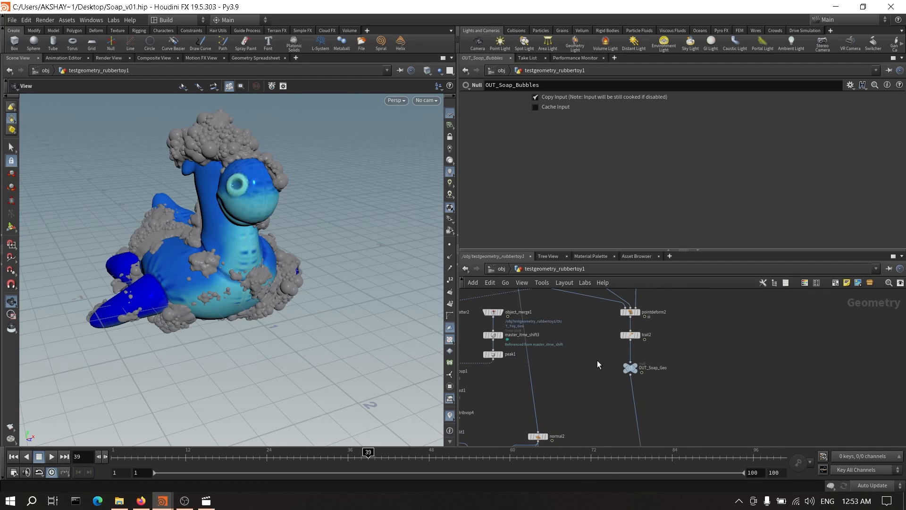
{"action": "left_click", "coordinate": [631, 367], "text": "shift"}
{"action": "middle_click_drag", "start_coordinate": [711, 338], "coordinate": [660, 477]}
{"action": "scroll", "coordinate": [656, 412], "scroll_direction": "down", "scroll_amount": 3}
{"action": "middle_click_drag", "start_coordinate": [650, 375], "coordinate": [652, 414]}
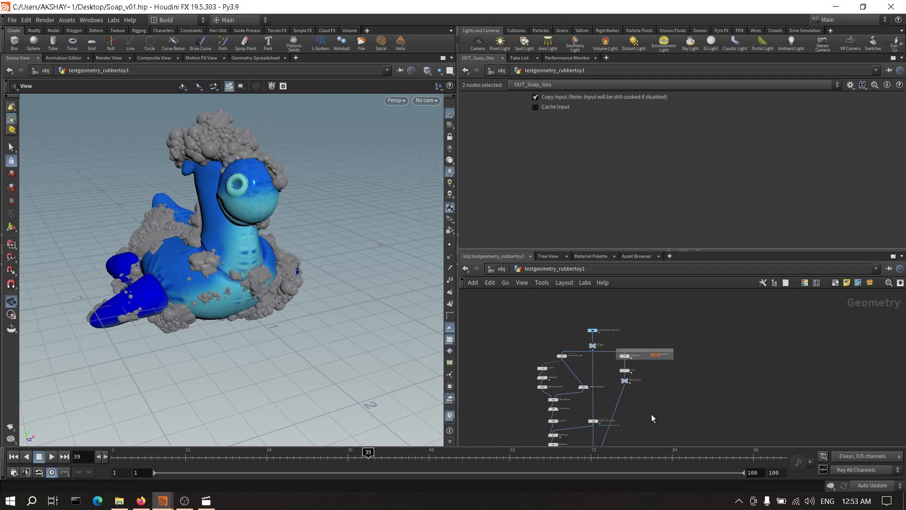
{"action": "scroll", "coordinate": [654, 397], "scroll_direction": "up", "scroll_amount": 4}
{"action": "left_click", "coordinate": [574, 369], "text": "shift"}
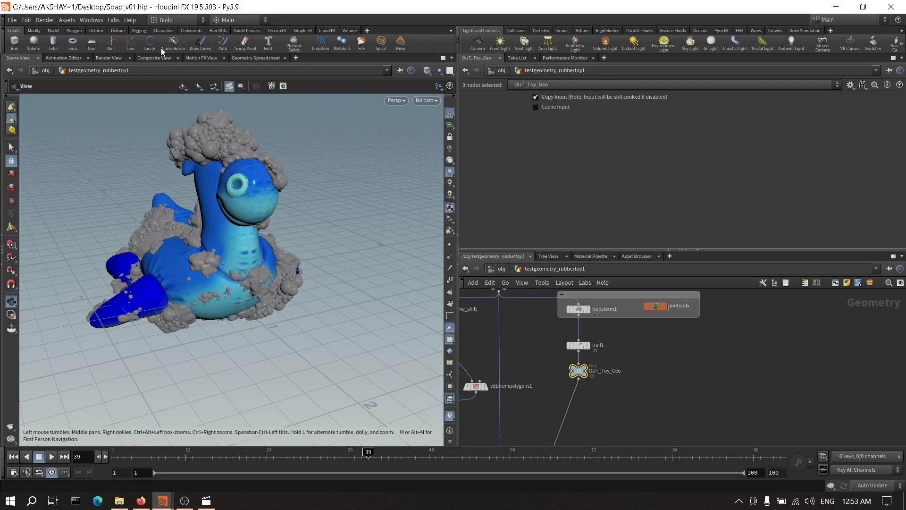
{"action": "key", "text": "c"}
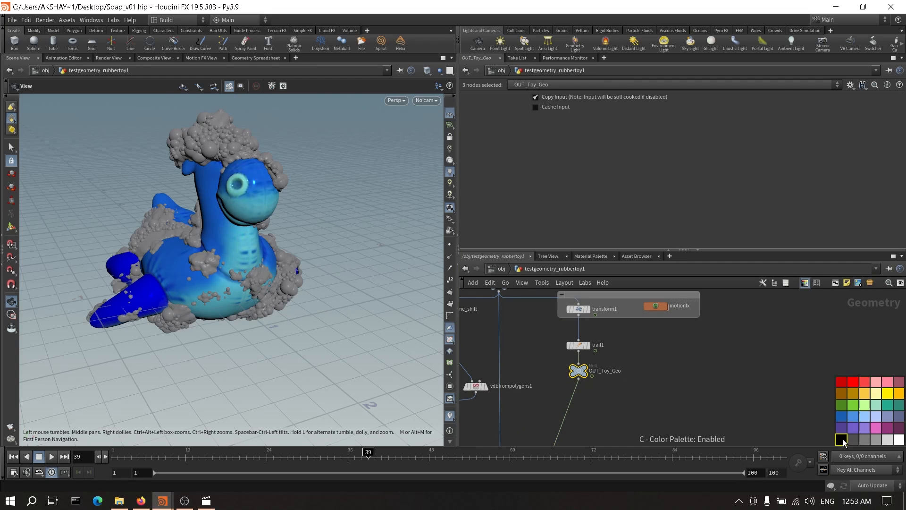
{"action": "key", "text": "c"}
{"action": "scroll", "coordinate": [718, 378], "scroll_direction": "down", "scroll_amount": 8}
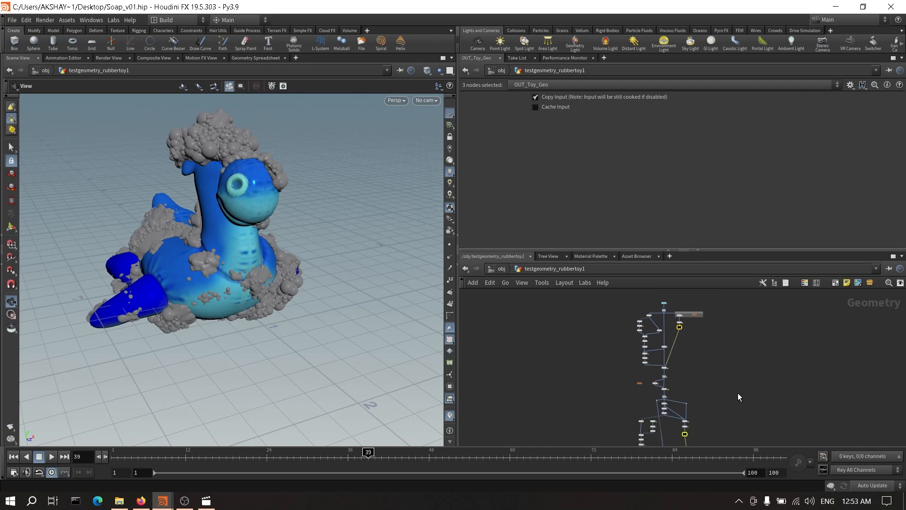
{"action": "middle_click_drag", "start_coordinate": [736, 443], "coordinate": [696, 363]}
{"action": "left_click", "coordinate": [721, 361]}
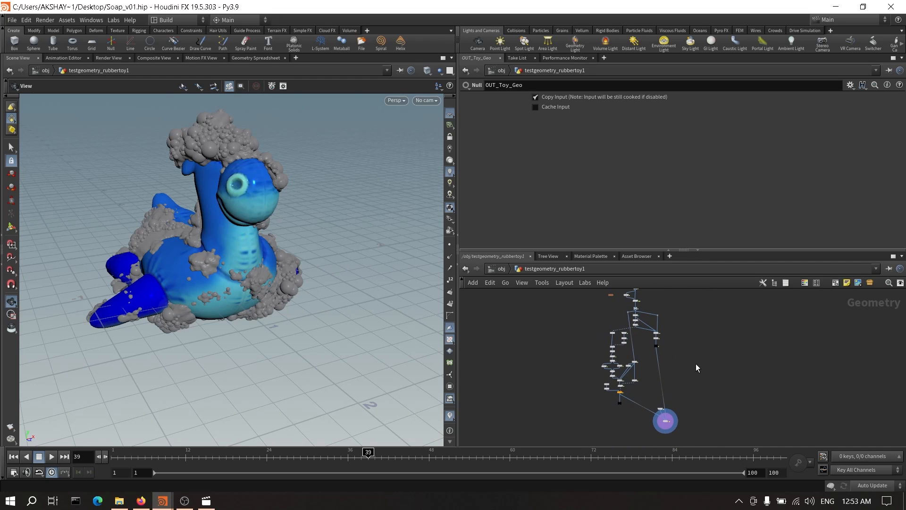
Step: Save the Soap_v01.hip scene
{"action": "scroll", "coordinate": [658, 401], "scroll_direction": "up", "scroll_amount": 5}
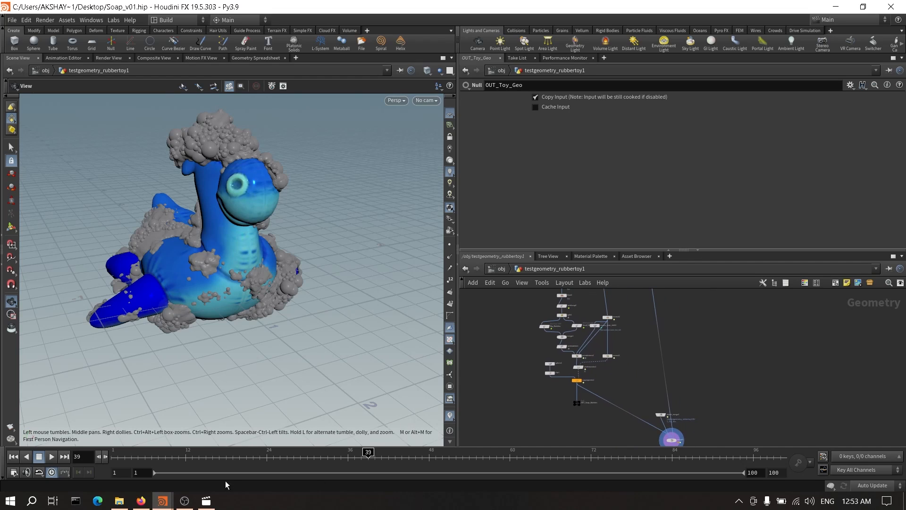
{"action": "left_click", "coordinate": [10, 22]}
{"action": "left_click", "coordinate": [29, 85]}
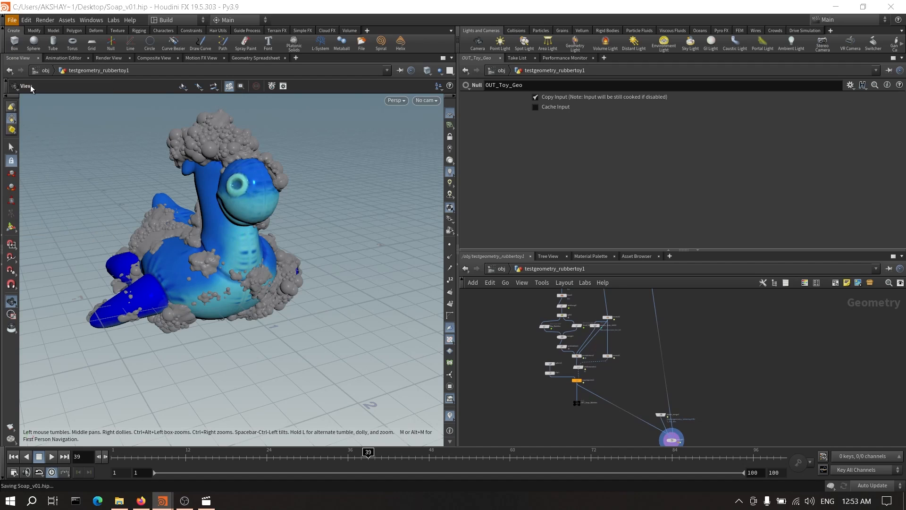
Step: Add a File Cache node near copytopoints1 and name it Bubbles
{"action": "key", "text": "Tab"}
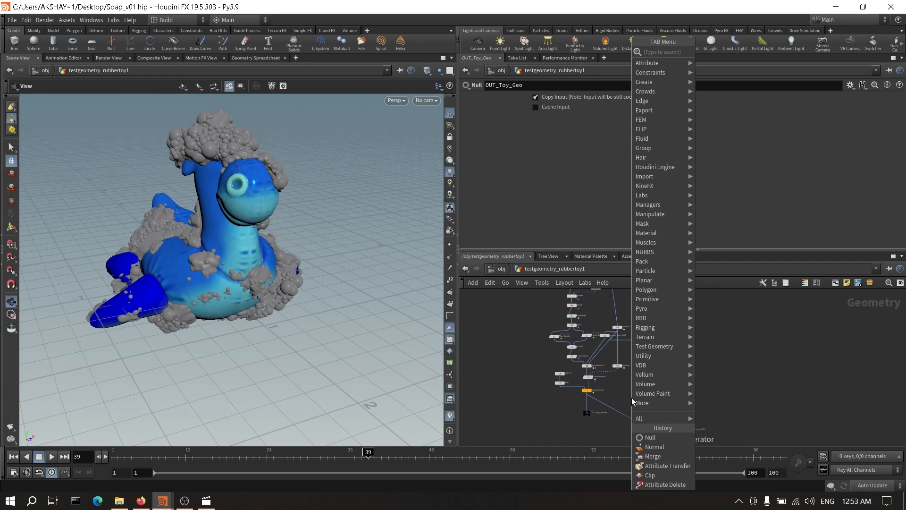
{"action": "type", "text": "file"}
{"action": "scroll", "coordinate": [609, 390], "scroll_direction": "up", "scroll_amount": 5}
{"action": "left_click", "coordinate": [646, 390]}
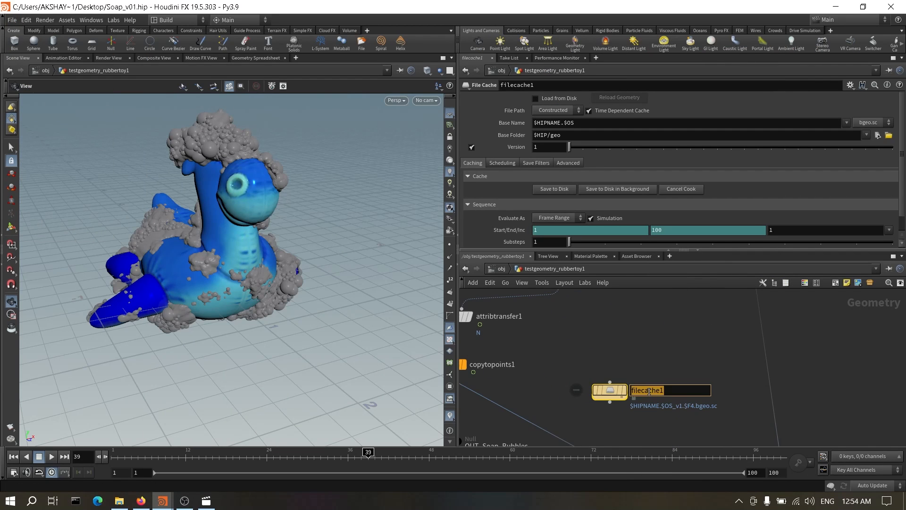
{"action": "type", "text": "Bubbles"}
{"action": "key", "text": "Return"}
Step: Enable Load from Disk on Bubbles, insert it between copytopoints1 and OUT_Soap_Bubbles, and save frames 1 to 100 to disk
{"action": "left_click", "coordinate": [535, 98]}
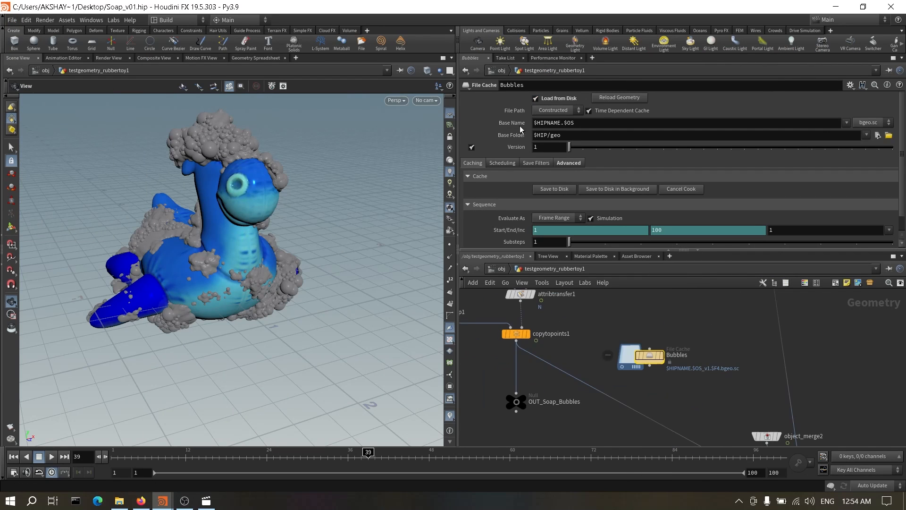
{"action": "left_click", "coordinate": [518, 134]}
{"action": "left_click", "coordinate": [518, 134]}
{"action": "left_click_drag", "start_coordinate": [650, 357], "coordinate": [516, 368]}
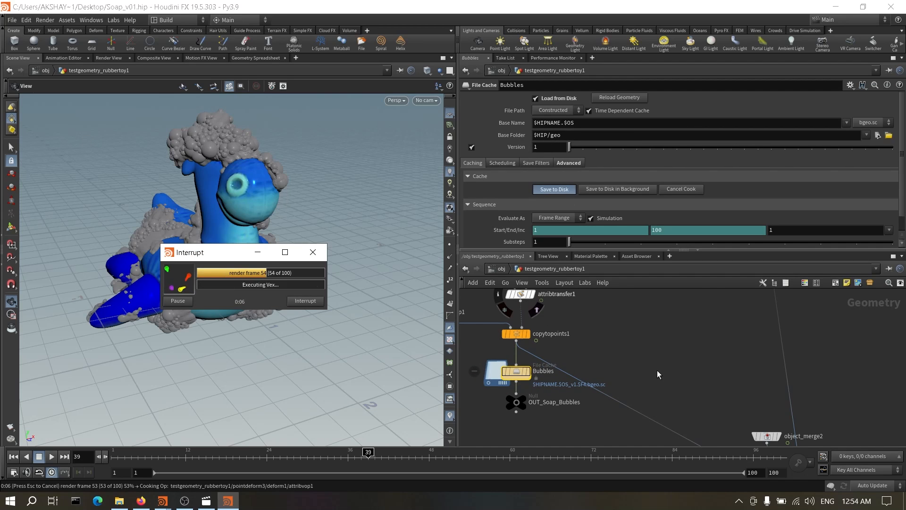
Step: Insert a File Cache named Soap between trail2 and OUT_Soap_Geo, with Load from Disk enabled, and save frames 1 to 100
{"action": "key", "text": "Tab"}
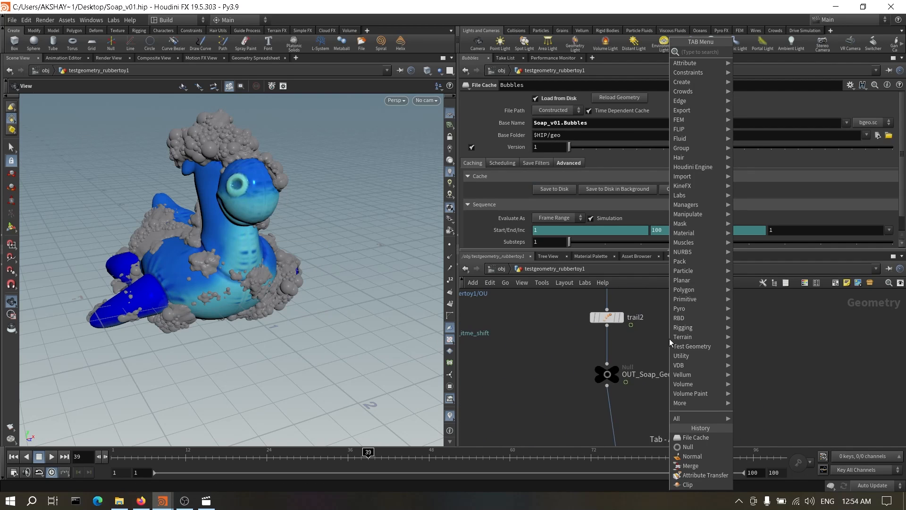
{"action": "left_click", "coordinate": [695, 437]}
{"action": "left_click", "coordinate": [545, 189]}
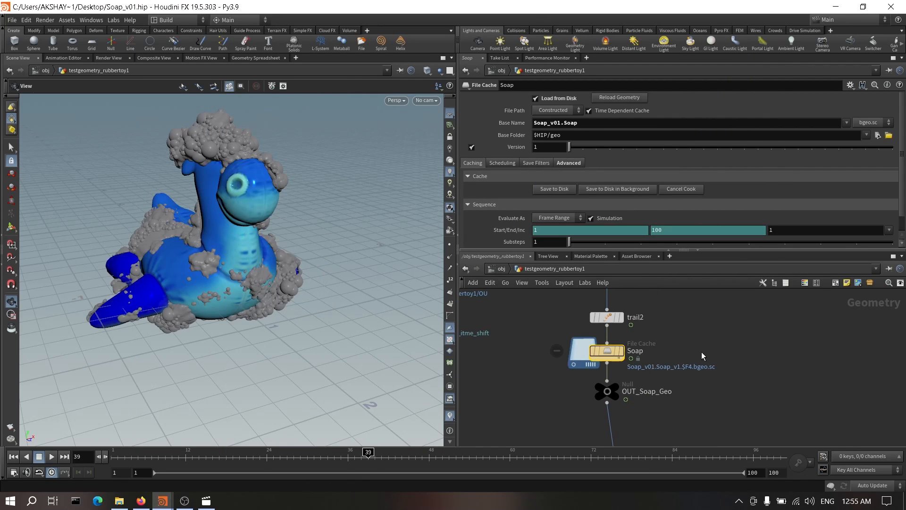
Step: Display the Soap cache, scrub its animation to frame 94, and inspect the node's geometry information
{"action": "left_click", "coordinate": [621, 351]}
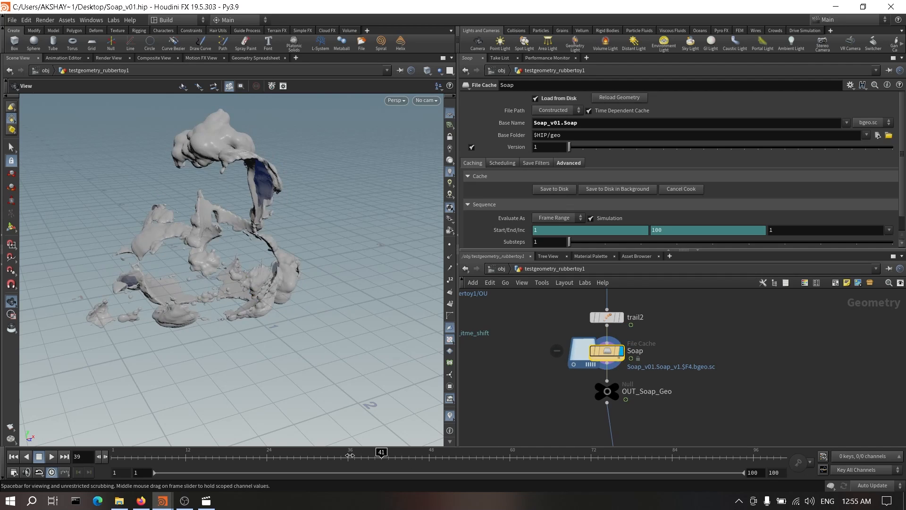
{"action": "left_click", "coordinate": [172, 453]}
{"action": "left_click_drag", "start_coordinate": [173, 454], "coordinate": [742, 462]}
{"action": "middle_click", "coordinate": [608, 352]}
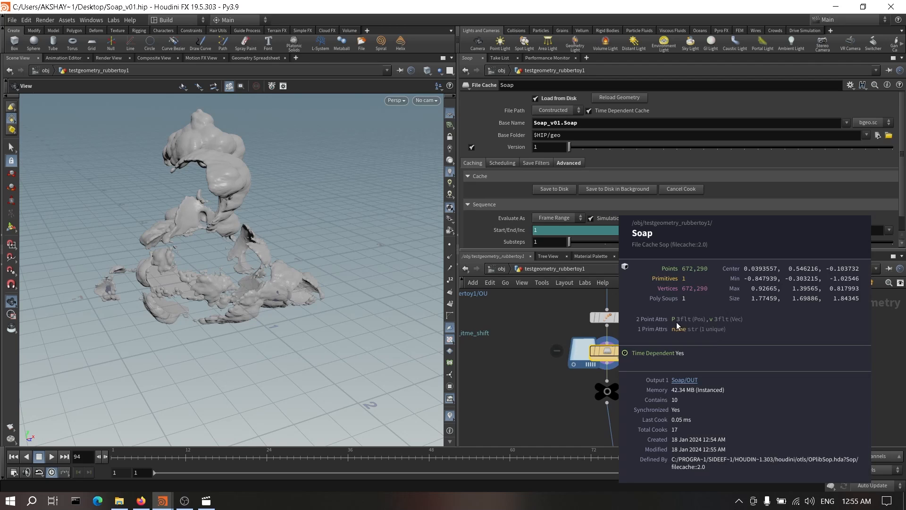
Step: Inspect the geometry information of the Bubbles cache node, including its point attributes
{"action": "scroll", "coordinate": [738, 385], "scroll_direction": "down", "scroll_amount": 3}
{"action": "middle_click_drag", "start_coordinate": [738, 385], "coordinate": [805, 305]}
{"action": "scroll", "coordinate": [699, 395], "scroll_direction": "down", "scroll_amount": 5}
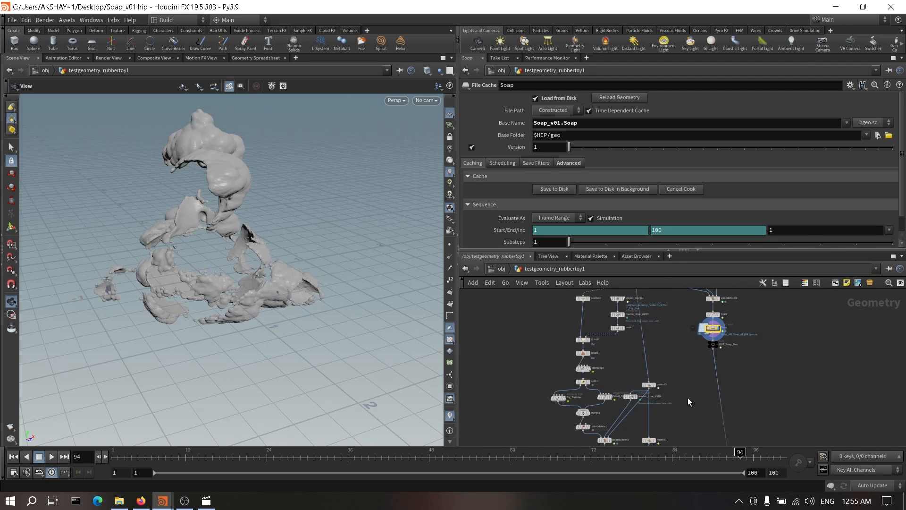
{"action": "scroll", "coordinate": [682, 313], "scroll_direction": "up", "scroll_amount": 5}
{"action": "middle_click", "coordinate": [611, 372]}
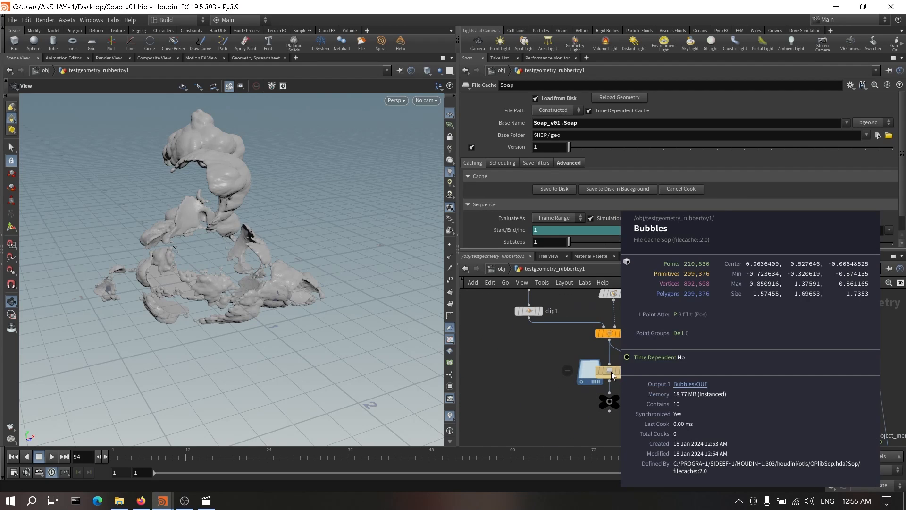
Step: Add a Trail node near copytopoints1, enable Evaluate Within Frame Range, and set its result type to Compute Velocity
{"action": "scroll", "coordinate": [692, 328], "scroll_direction": "down", "scroll_amount": 3}
{"action": "middle_click_drag", "start_coordinate": [692, 328], "coordinate": [675, 399]}
{"action": "scroll", "coordinate": [681, 399], "scroll_direction": "up", "scroll_amount": 2}
{"action": "key", "text": "Tab"}
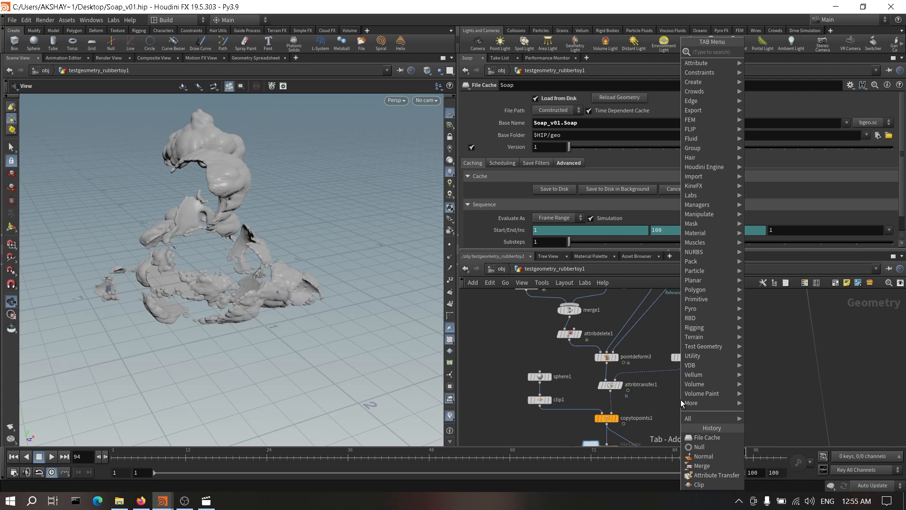
{"action": "type", "text": "trail"}
{"action": "key", "text": "Return"}
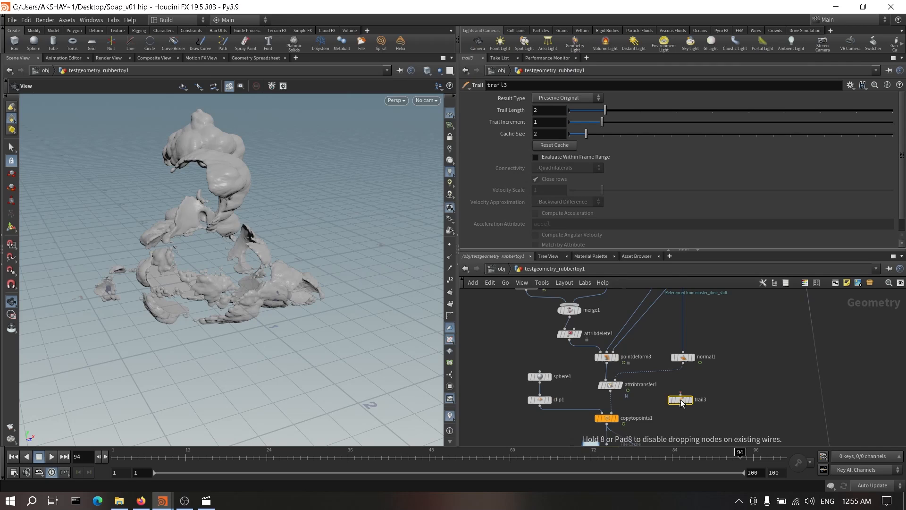
{"action": "left_click", "coordinate": [536, 157]}
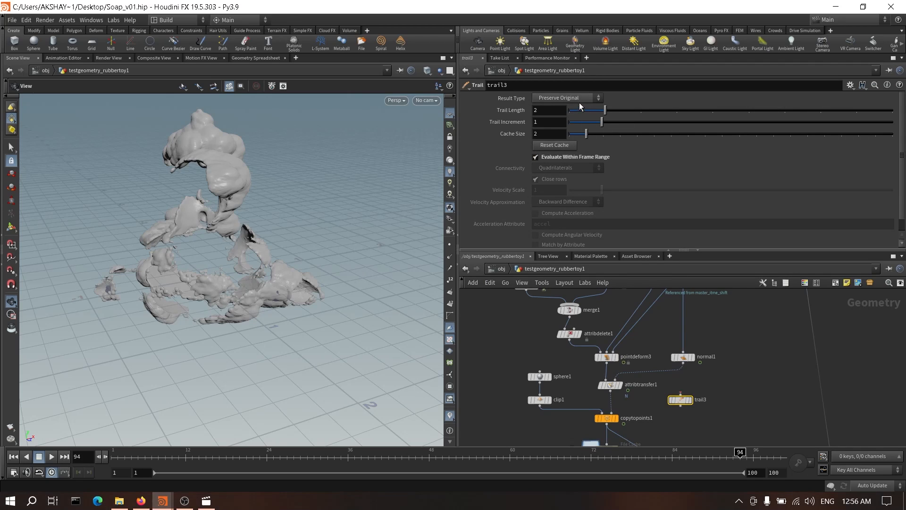
{"action": "left_click", "coordinate": [566, 98]}
{"action": "left_click", "coordinate": [574, 136]}
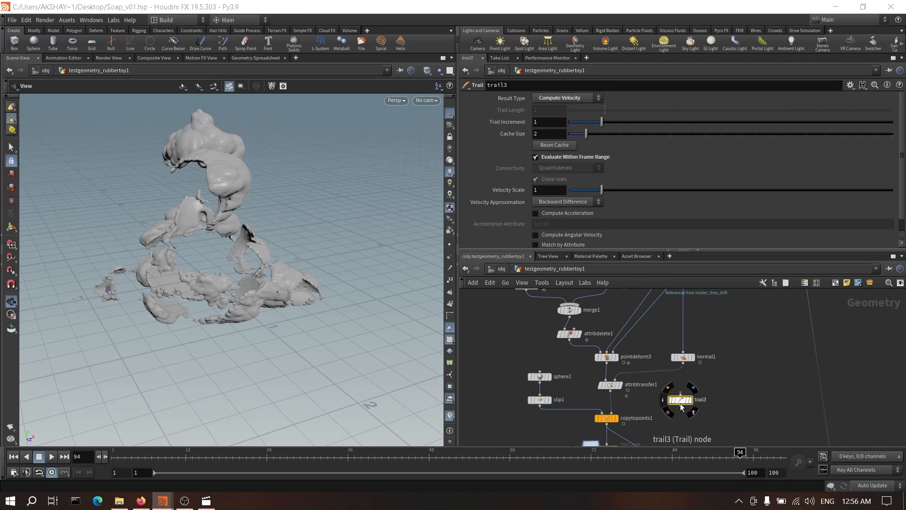
Step: Insert the new Trail node between copytopoints1 and Bubbles, and save the Bubbles cache to disk again for frames 1 to 100
{"action": "middle_click_drag", "start_coordinate": [703, 438], "coordinate": [722, 393]}
{"action": "left_click_drag", "start_coordinate": [691, 358], "coordinate": [617, 399]}
{"action": "middle_click_drag", "start_coordinate": [618, 424], "coordinate": [623, 390]}
{"action": "left_click", "coordinate": [623, 389]}
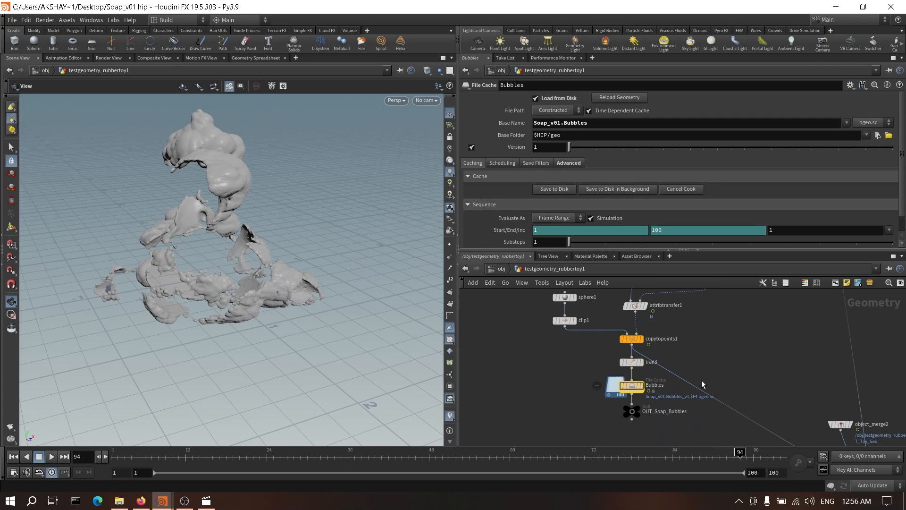
{"action": "left_click", "coordinate": [555, 189]}
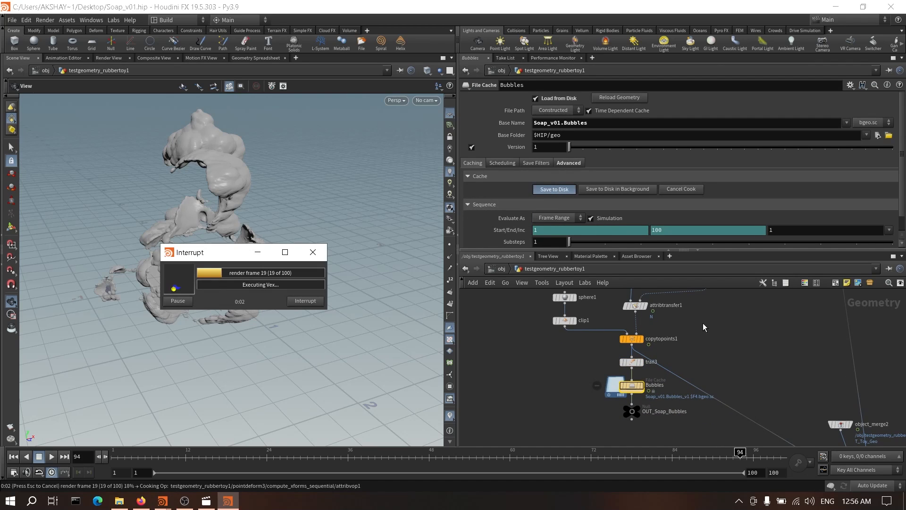
Step: Copy the OUT_Toy_Geo null and return to the object level
{"action": "scroll", "coordinate": [721, 360], "scroll_direction": "down", "scroll_amount": 6}
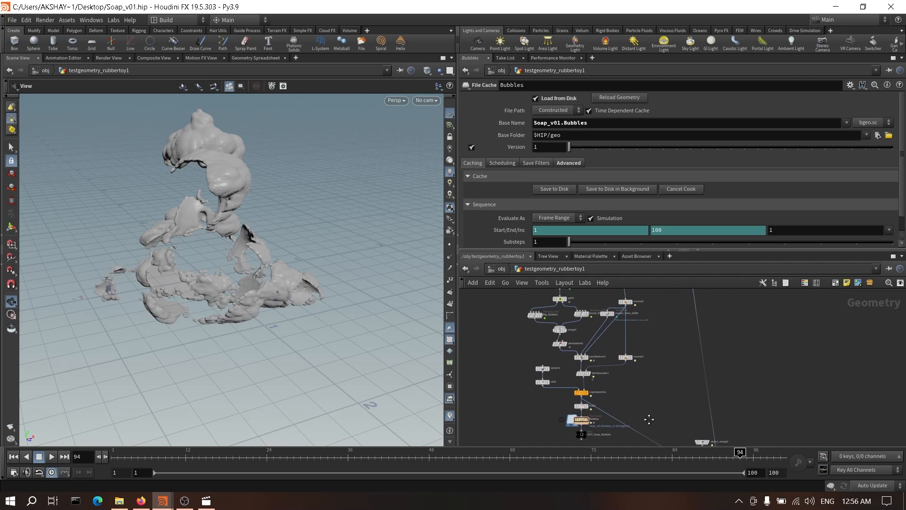
{"action": "scroll", "coordinate": [689, 383], "scroll_direction": "up", "scroll_amount": 8}
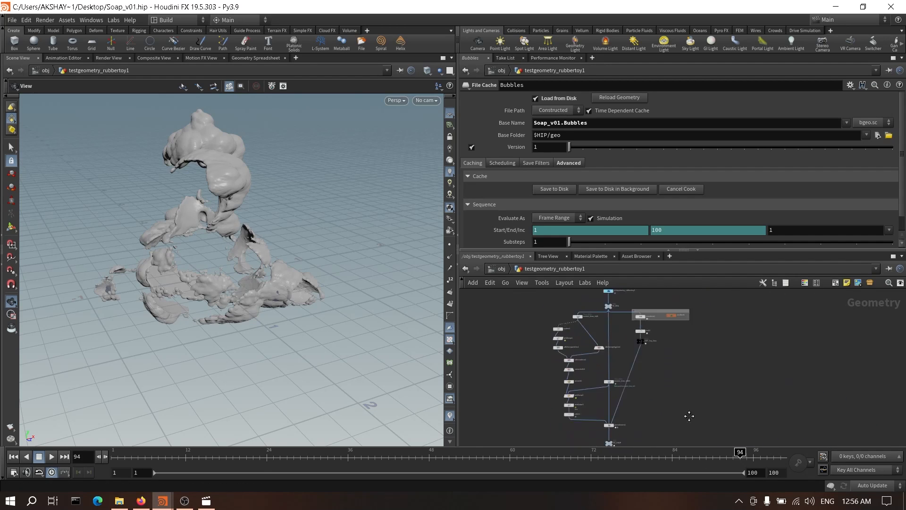
{"action": "middle_click_drag", "start_coordinate": [662, 411], "coordinate": [674, 437]}
{"action": "left_click", "coordinate": [625, 366]}
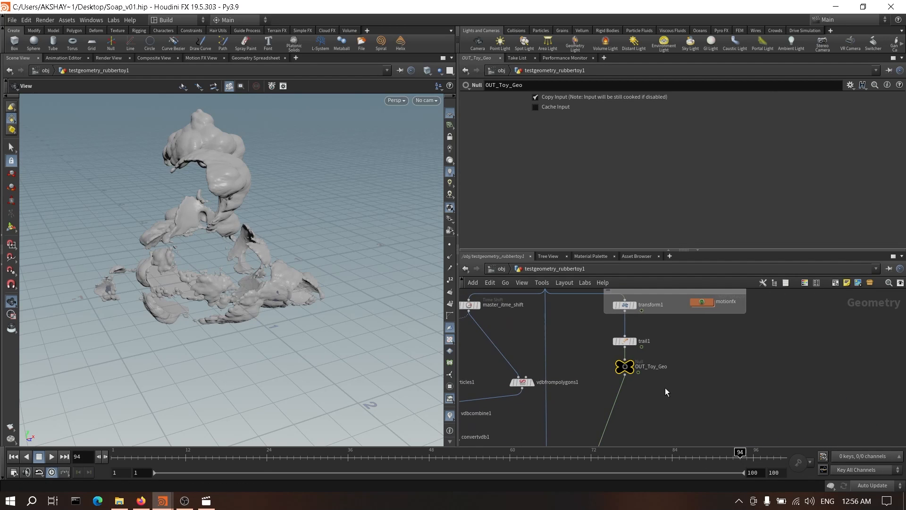
{"action": "key", "text": "ctrl+c"}
{"action": "left_click", "coordinate": [503, 269]}
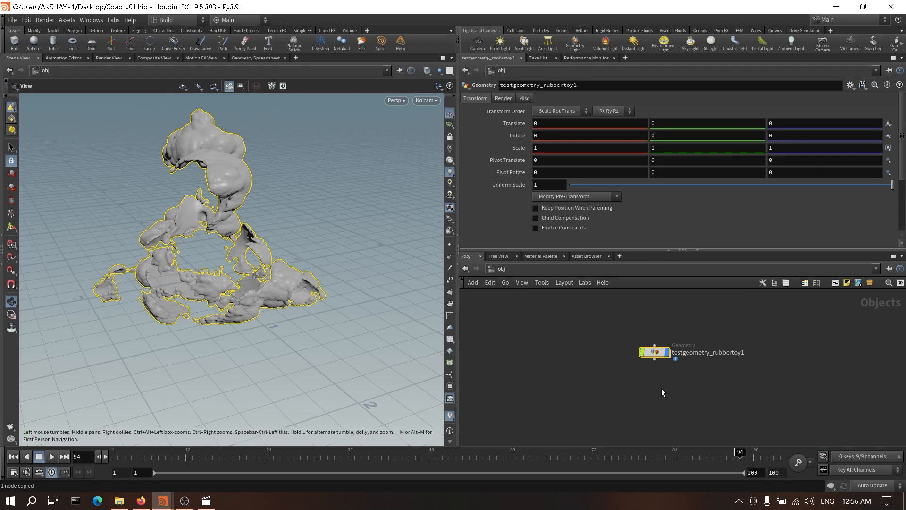
Step: Rename the testgeometry_rubbertoy1 object to SOAP_Motion
{"action": "double_click", "coordinate": [640, 348]}
{"action": "double_click", "coordinate": [640, 348]}
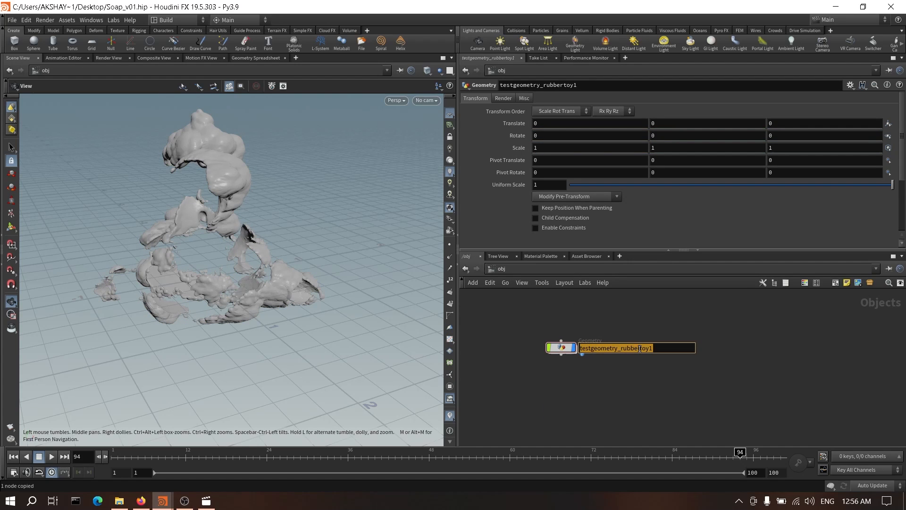
{"action": "type", "text": "SOAP_Motion"}
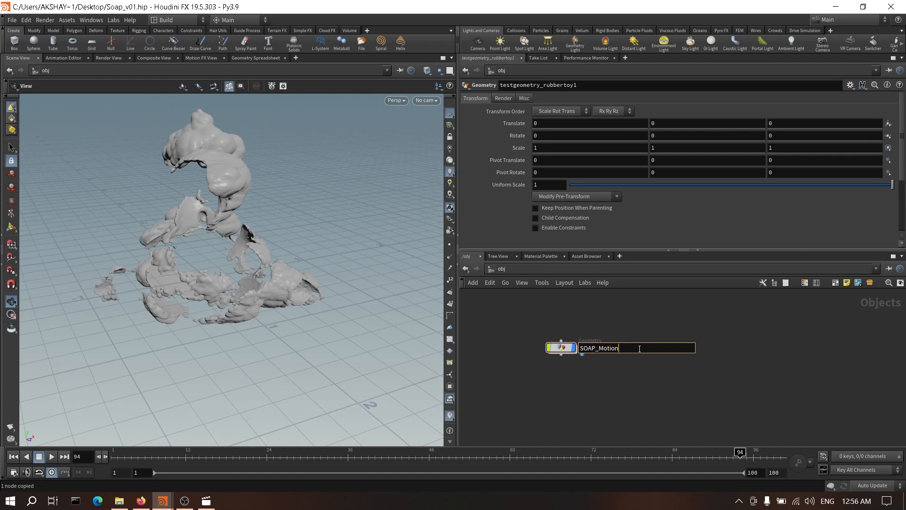
{"action": "key", "text": "Return"}
Step: Add a Geometry object beside SOAP_Motion and name it RNDR_Toy
{"action": "key", "text": "Tab"}
{"action": "type", "text": "geo"}
{"action": "key", "text": "Return"}
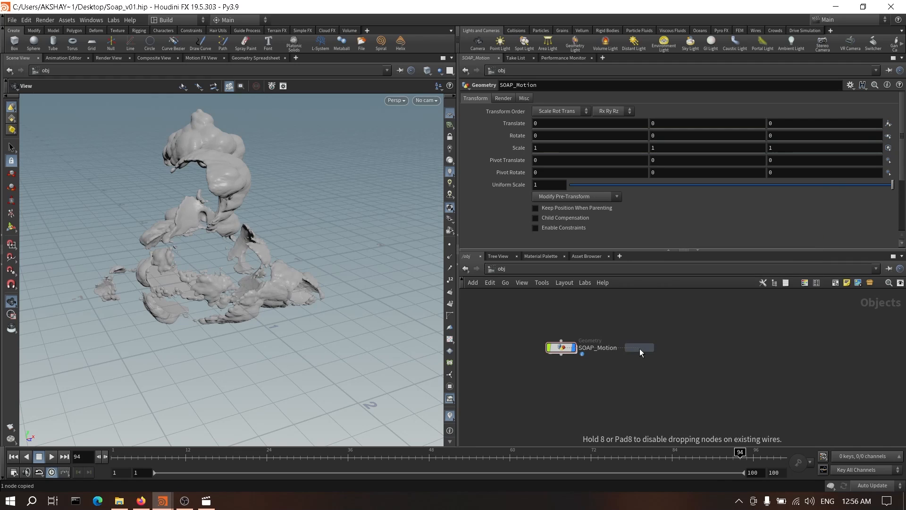
{"action": "left_click", "coordinate": [675, 349]}
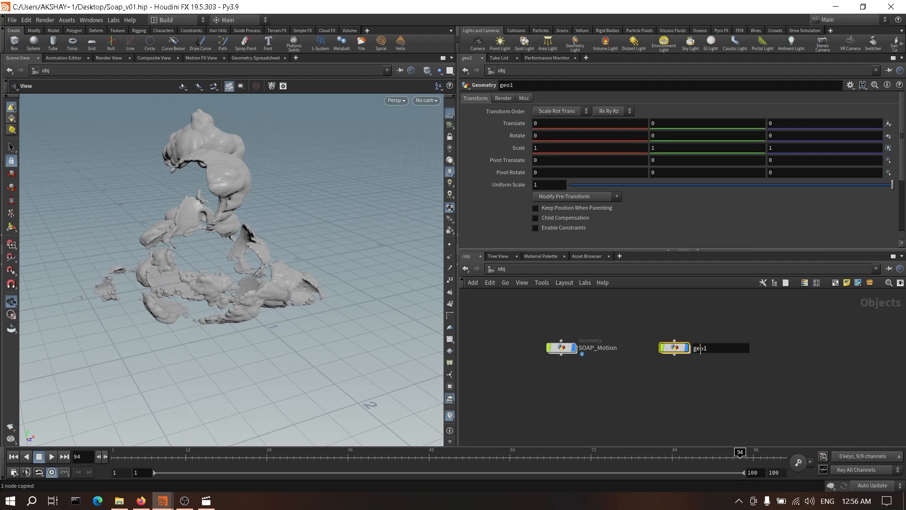
{"action": "double_click", "coordinate": [700, 349]}
{"action": "key", "text": "BackSpace"}
{"action": "key", "text": "BackSpace"}
{"action": "key", "text": "BackSpace"}
{"action": "key", "text": "Return"}
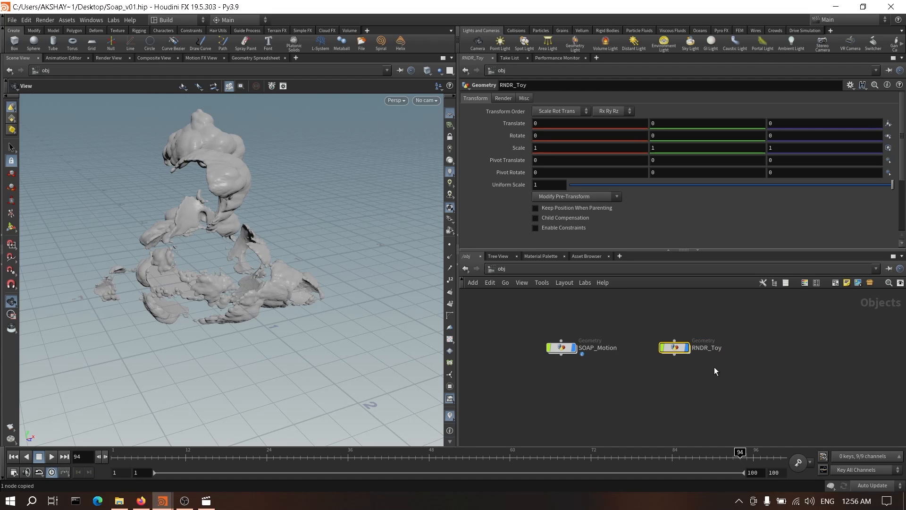
Step: Inside RNDR_Toy, add an Object Merge node and paste the copied OUT_Toy_Geo reference as its source object
{"action": "double_click", "coordinate": [674, 350]}
{"action": "key", "text": "Tab"}
{"action": "type", "text": "obj"}
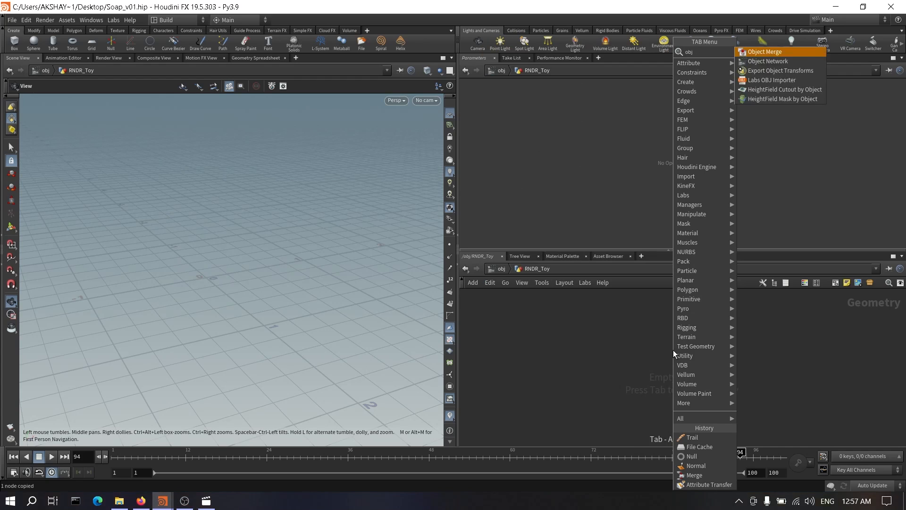
{"action": "key", "text": "Return"}
{"action": "left_click", "coordinate": [674, 350]}
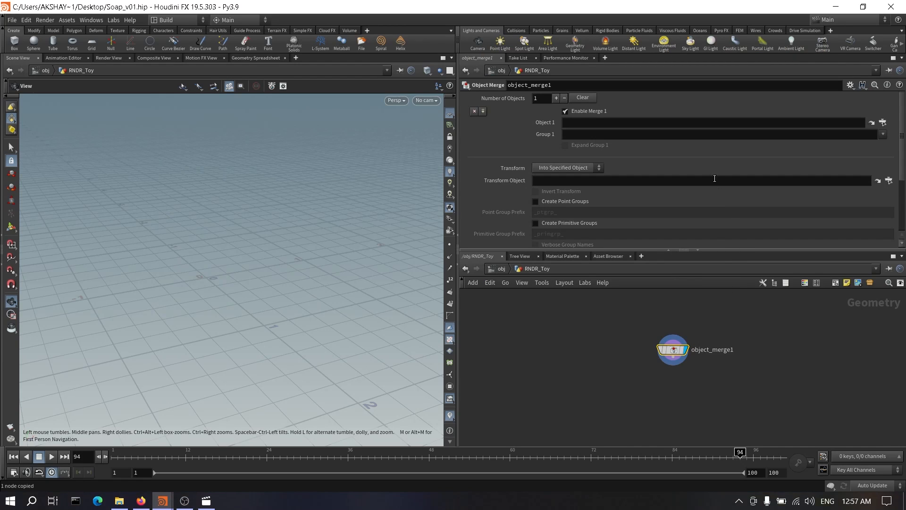
{"action": "key", "text": "ctrl+v"}
Step: Duplicate the RNDR_Toy object below the original and rename the copy RNDR_Soap_Geo
{"action": "left_click", "coordinate": [502, 269]}
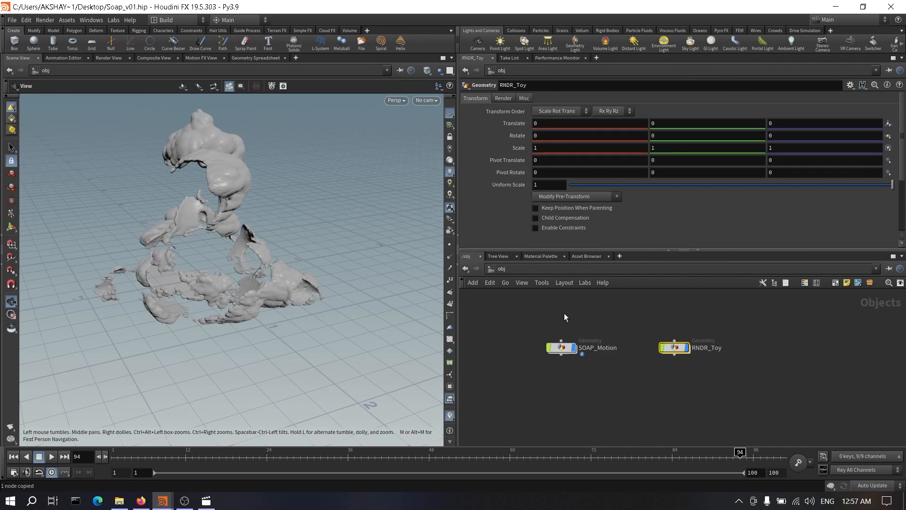
{"action": "left_click_drag", "start_coordinate": [674, 348], "coordinate": [674, 381], "text": "alt"}
{"action": "double_click", "coordinate": [711, 381]}
{"action": "left_click", "coordinate": [745, 384]}
{"action": "key", "text": "BackSpace"}
{"action": "key", "text": "BackSpace"}
{"action": "key", "text": "BackSpace"}
{"action": "key", "text": "BackSpace"}
{"action": "type", "text": "Soap_Geo"}
{"action": "key", "text": "Return"}
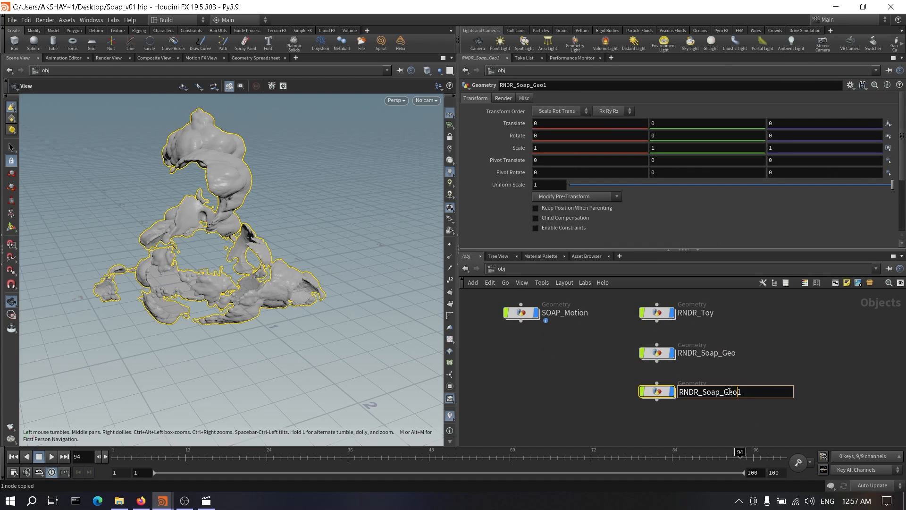
Step: Set the Object Merge source in RNDR_Soap_Bubbles to /obj/SOAP_Motion/OUT_Soap_Bubbles, and save the scene
{"action": "left_click", "coordinate": [882, 123]}
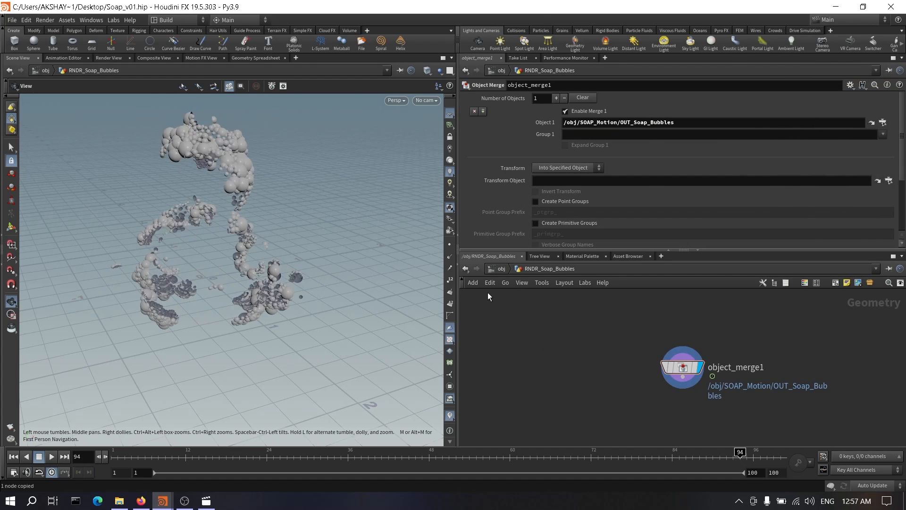
{"action": "left_click", "coordinate": [502, 269]}
{"action": "key", "text": "ctrl+s"}
Step: Go to the mat network, filter the material palette by "vol", and add the Uniform Volume material to the scene
{"action": "left_click", "coordinate": [531, 269]}
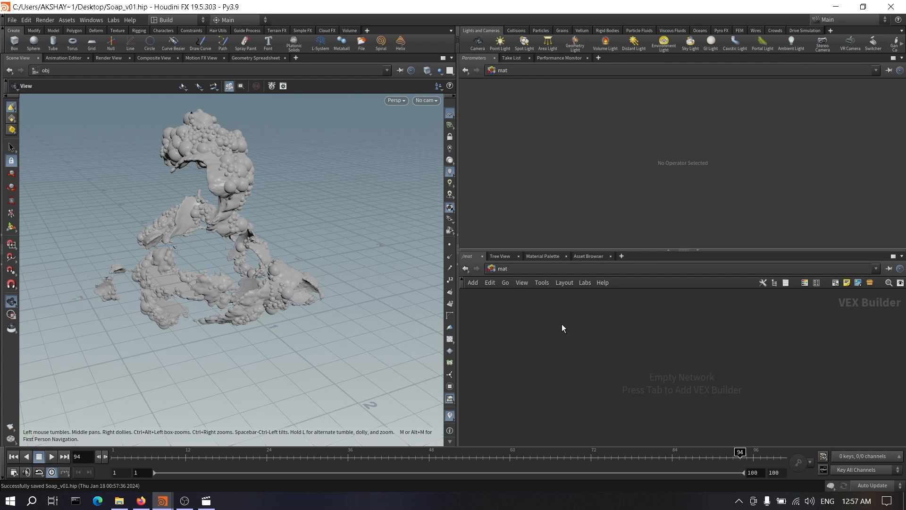
{"action": "key", "text": "Tab"}
{"action": "key", "text": "Escape"}
{"action": "key", "text": "alt+shift+m"}
{"action": "left_click", "coordinate": [450, 483]}
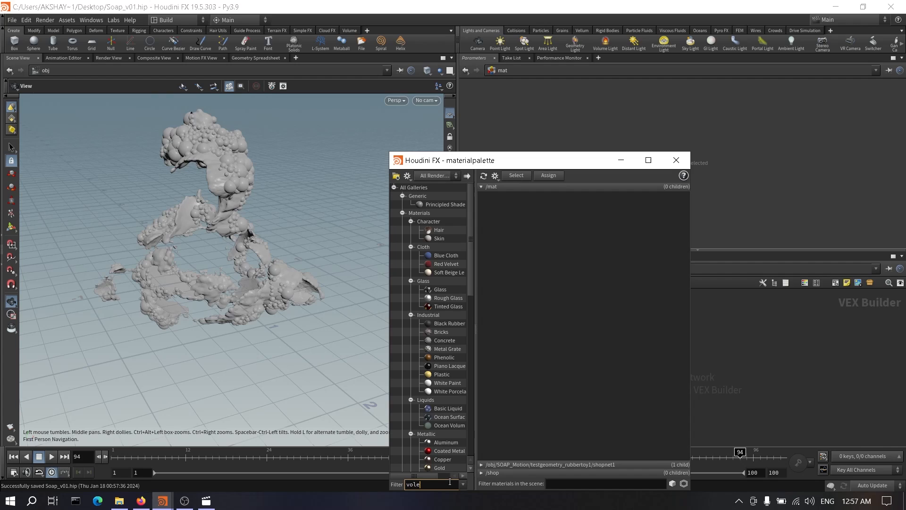
{"action": "type", "text": "vol"}
{"action": "key", "text": "Return"}
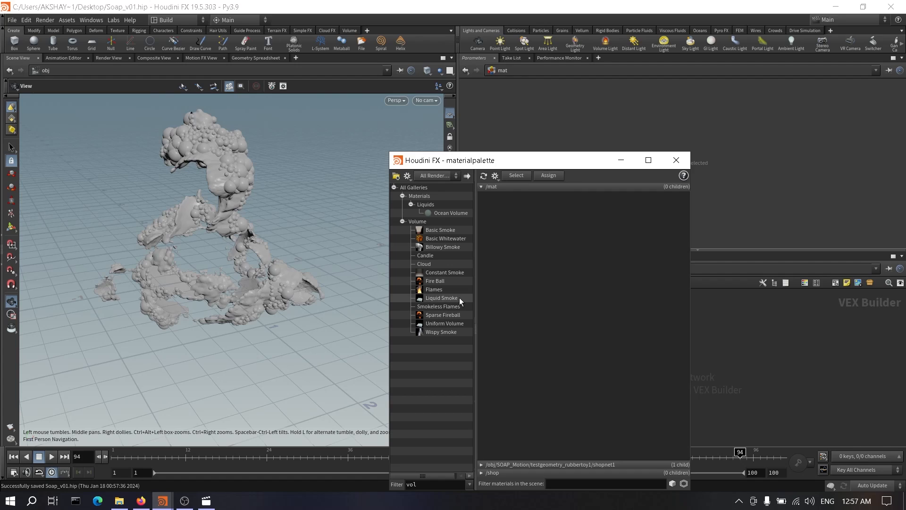
{"action": "left_click", "coordinate": [465, 324]}
{"action": "left_click", "coordinate": [467, 177]}
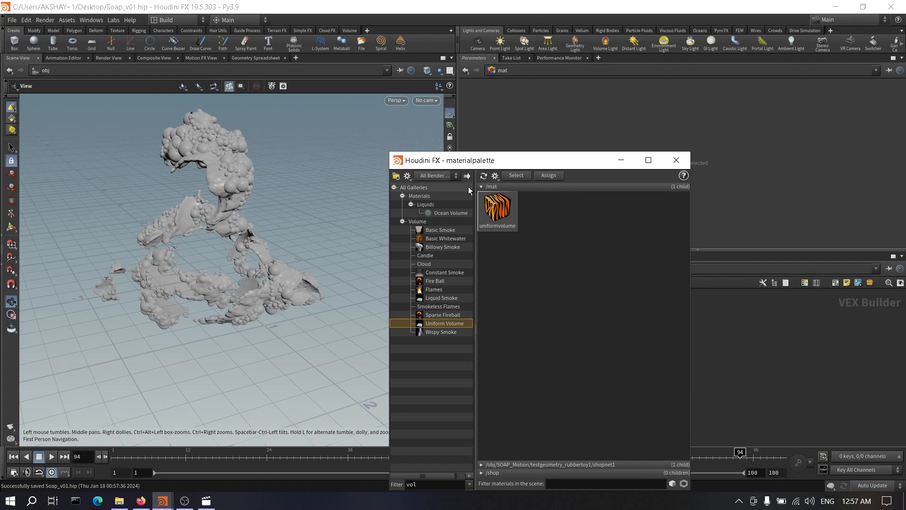
Step: Filter the material palette by "glass", add the Glass material to the scene, and close the palette
{"action": "double_click", "coordinate": [430, 482]}
{"action": "type", "text": "glass"}
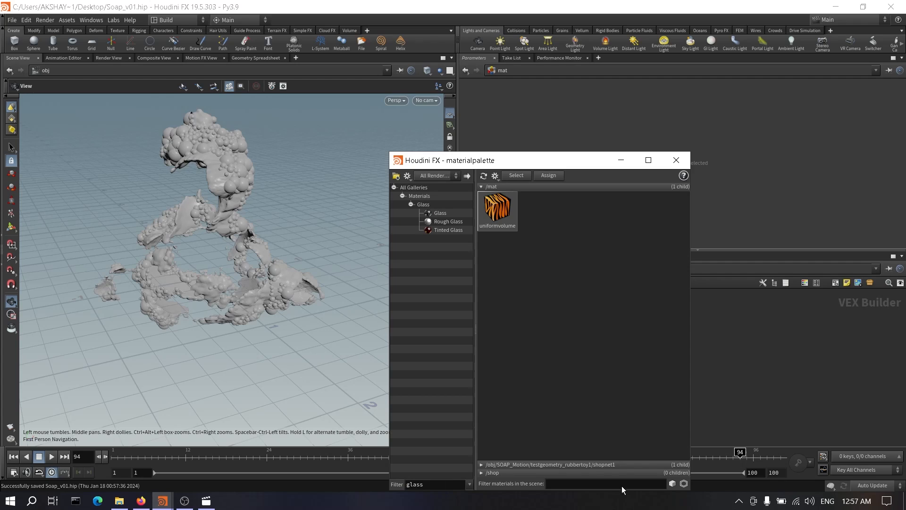
{"action": "left_click", "coordinate": [461, 213]}
{"action": "left_click", "coordinate": [467, 176]}
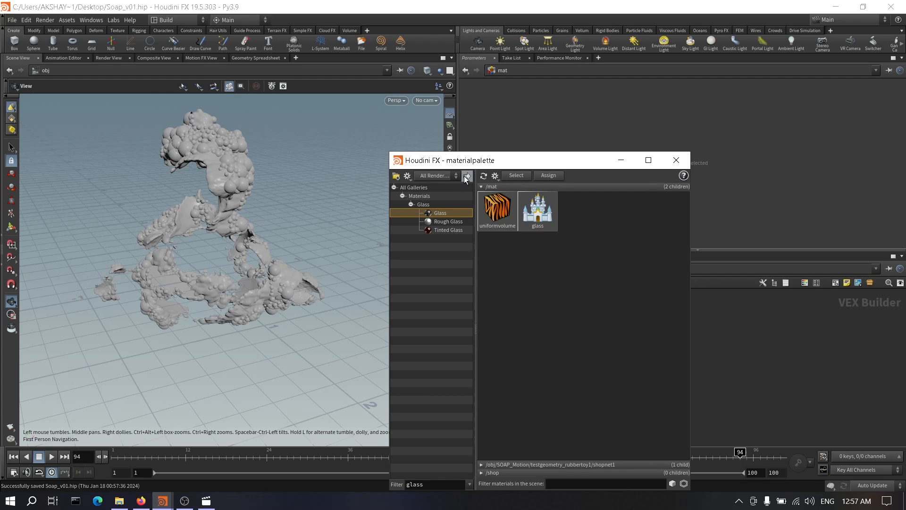
{"action": "left_click", "coordinate": [678, 162]}
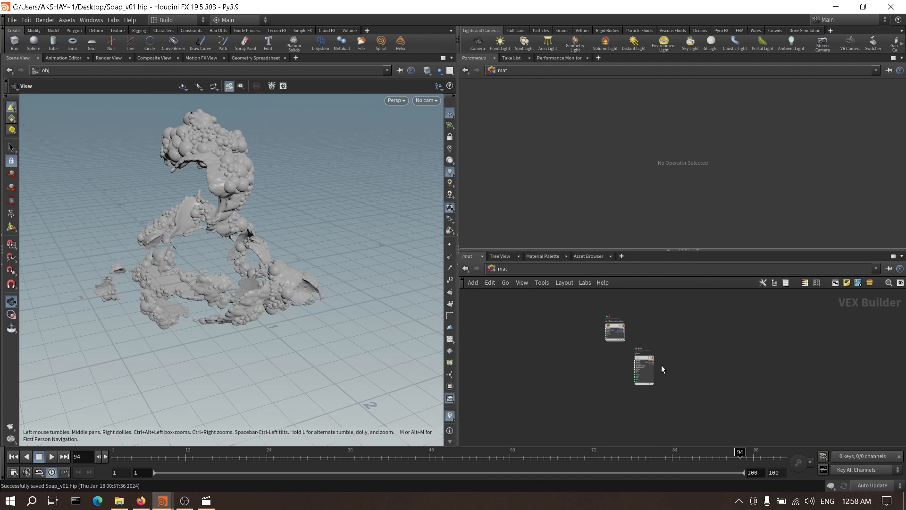
Step: Set the uniformvolume material's Cloud Density to 10 and its shadow density multiplier to 0.5
{"action": "scroll", "coordinate": [661, 364], "scroll_direction": "up", "scroll_amount": 2}
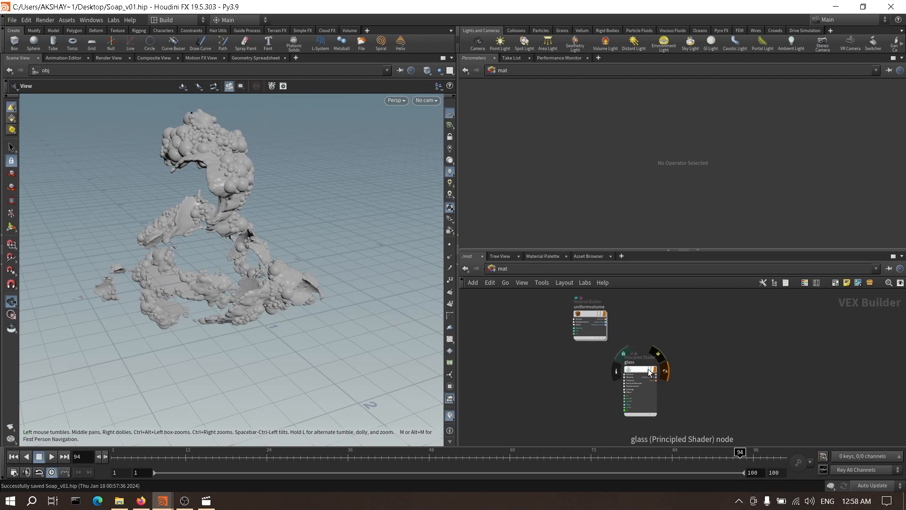
{"action": "scroll", "coordinate": [649, 372], "scroll_direction": "down", "scroll_amount": 2}
{"action": "left_click", "coordinate": [599, 339]}
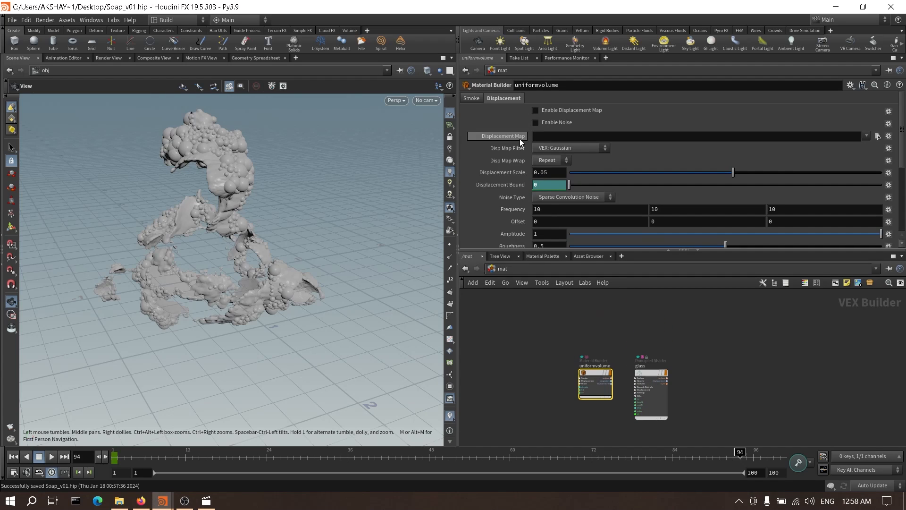
{"action": "left_click", "coordinate": [478, 99]}
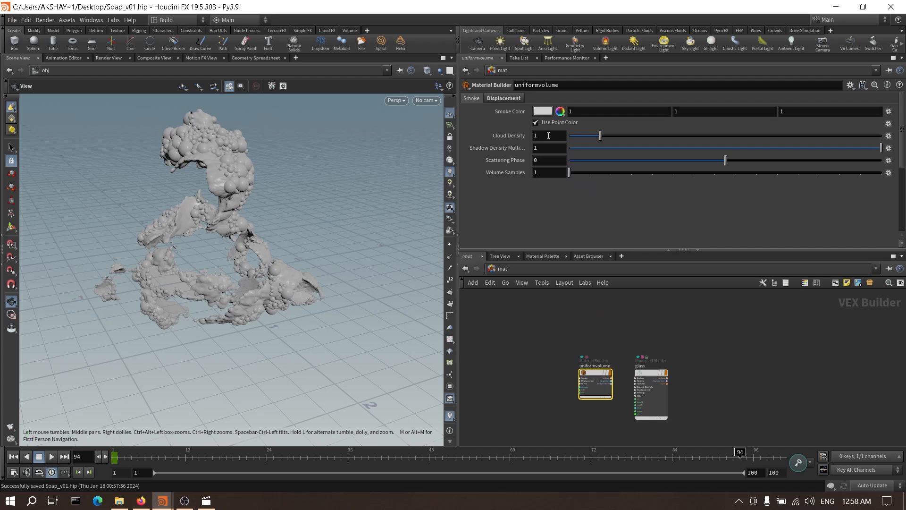
{"action": "left_click", "coordinate": [550, 135]}
{"action": "double_click", "coordinate": [549, 149]}
{"action": "type", "text": "0.5"}
{"action": "key", "text": "Return"}
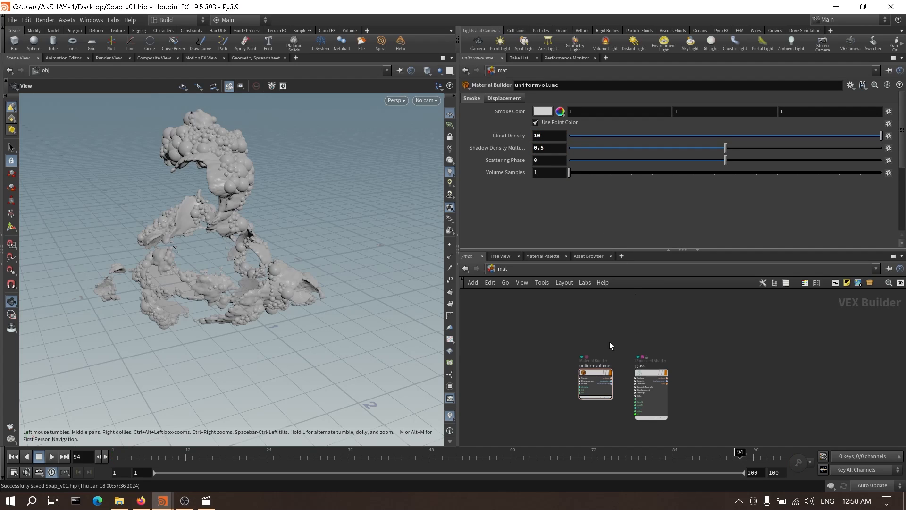
Step: Assign the uniformvolume material, /mat/uniformvolume, to the RNDR_Soap_Geo object at the obj level
{"action": "key", "text": "ctrl+c"}
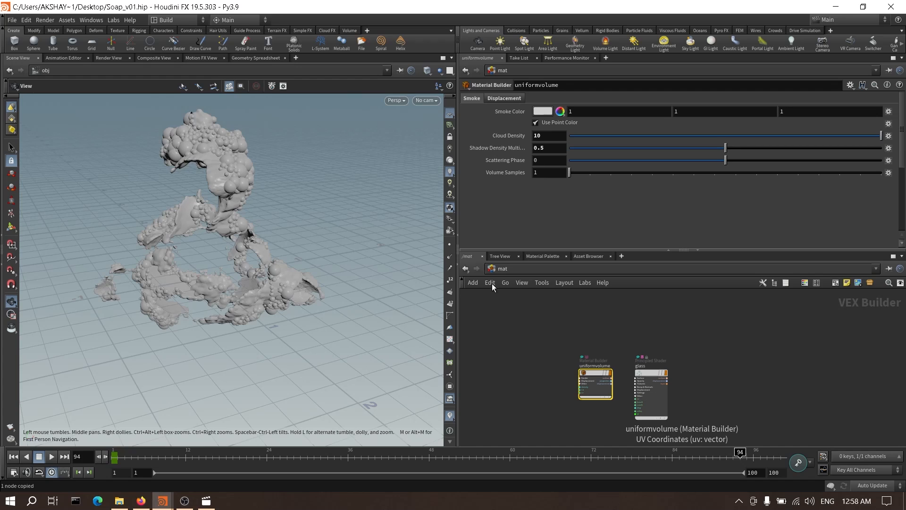
{"action": "left_click", "coordinate": [465, 269]}
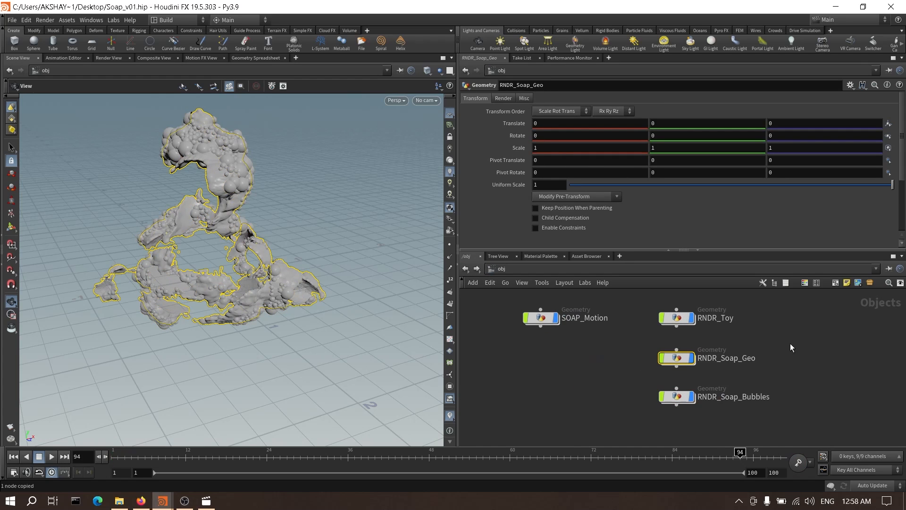
{"action": "left_click", "coordinate": [503, 98]}
{"action": "left_click", "coordinate": [613, 111]}
{"action": "key", "text": "ctrl+v"}
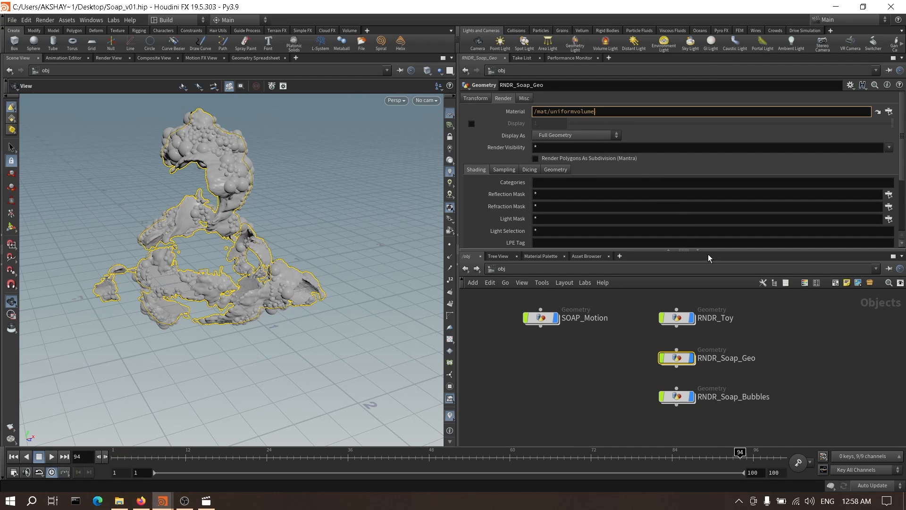
Step: Assign the /mat/glass material to the RNDR_Soap_Bubbles object
{"action": "left_click", "coordinate": [676, 396]}
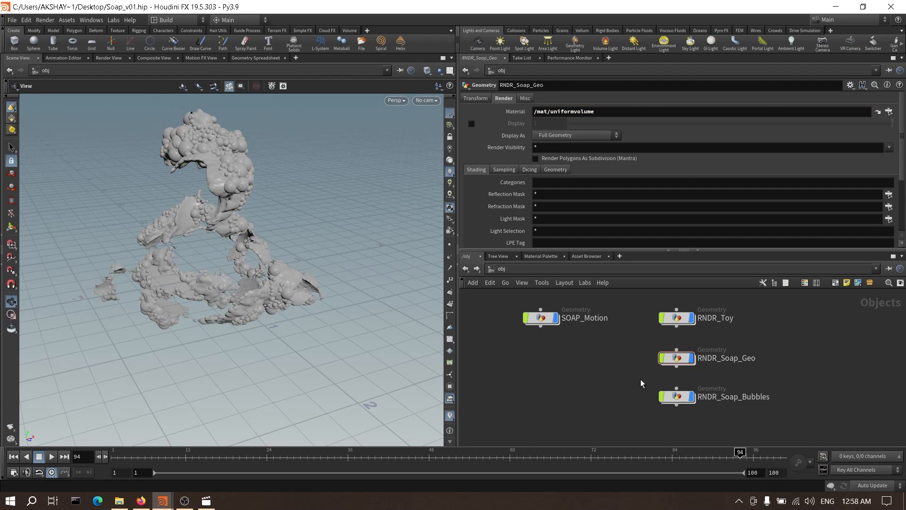
{"action": "left_click", "coordinate": [505, 99]}
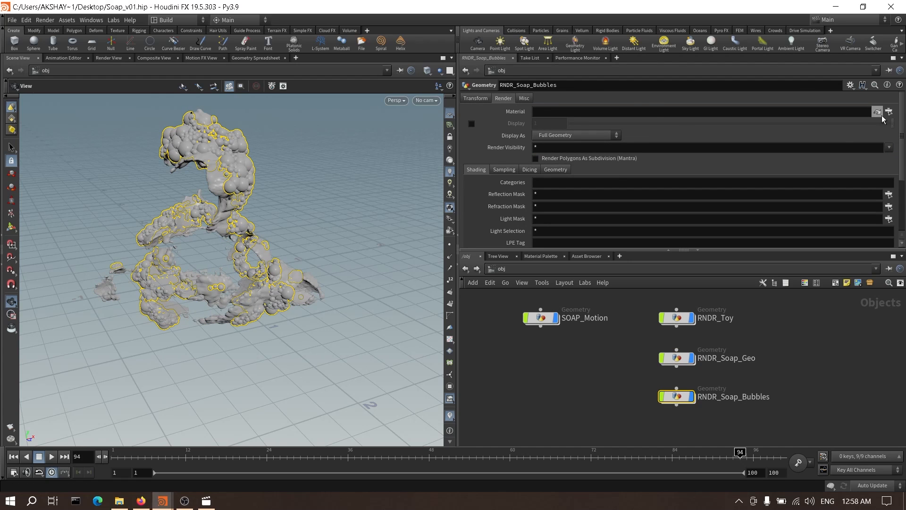
{"action": "left_click", "coordinate": [888, 112]}
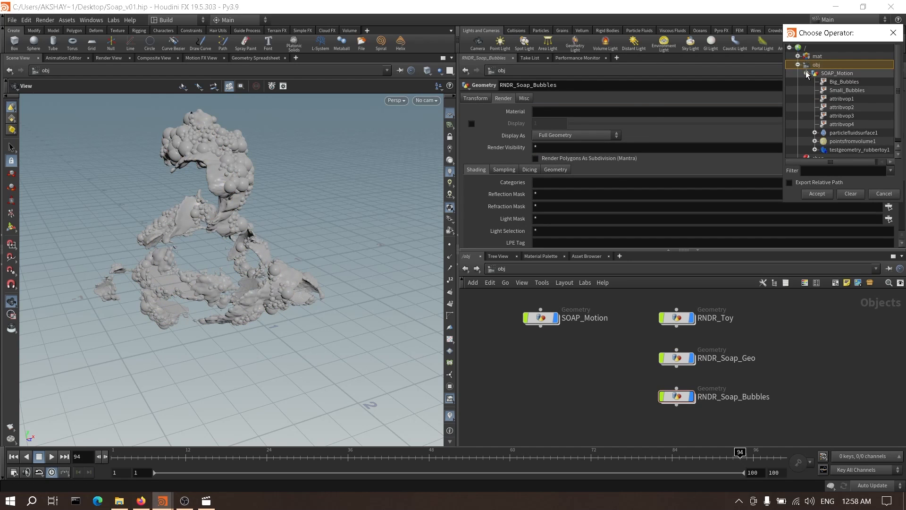
{"action": "left_click", "coordinate": [798, 55]}
{"action": "double_click", "coordinate": [834, 65]}
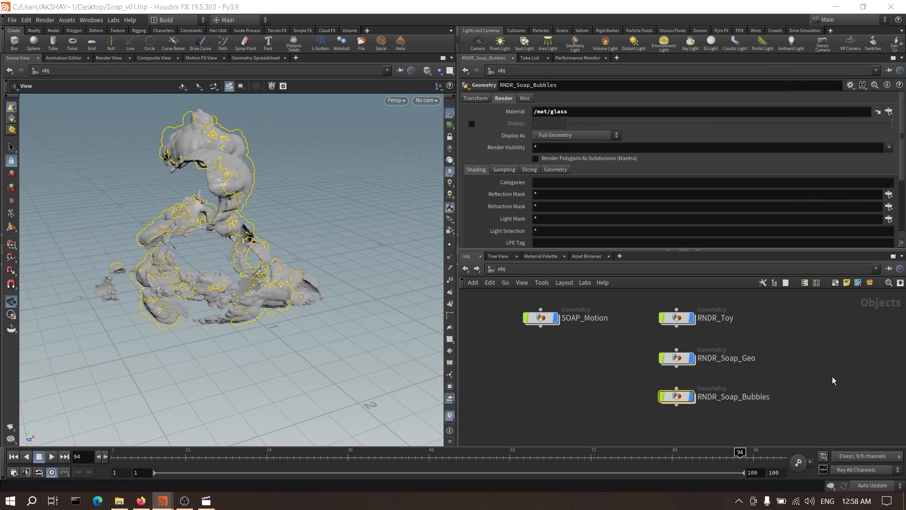
{"action": "scroll", "coordinate": [814, 375], "scroll_direction": "down", "scroll_amount": 2}
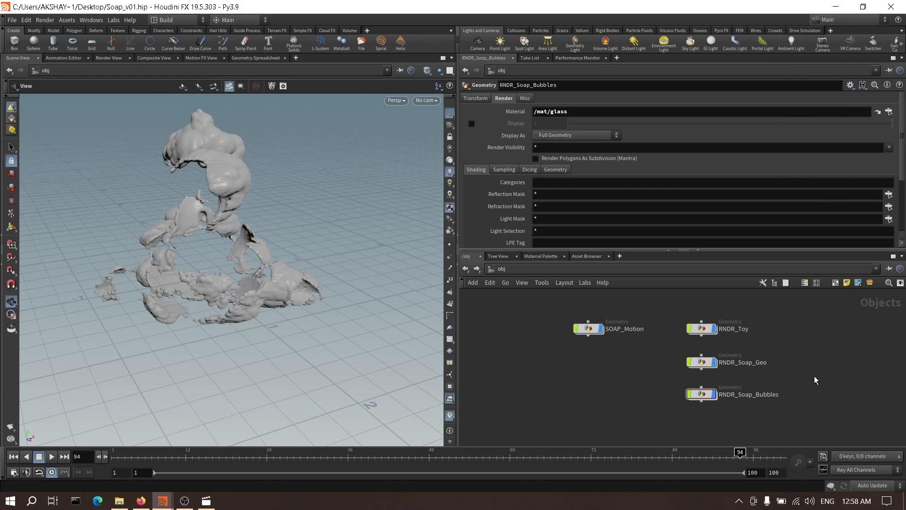
Step: Go to the out network and add a Mantra render node
{"action": "left_click", "coordinate": [533, 279]}
{"action": "left_click", "coordinate": [546, 324]}
{"action": "key", "text": "Tab"}
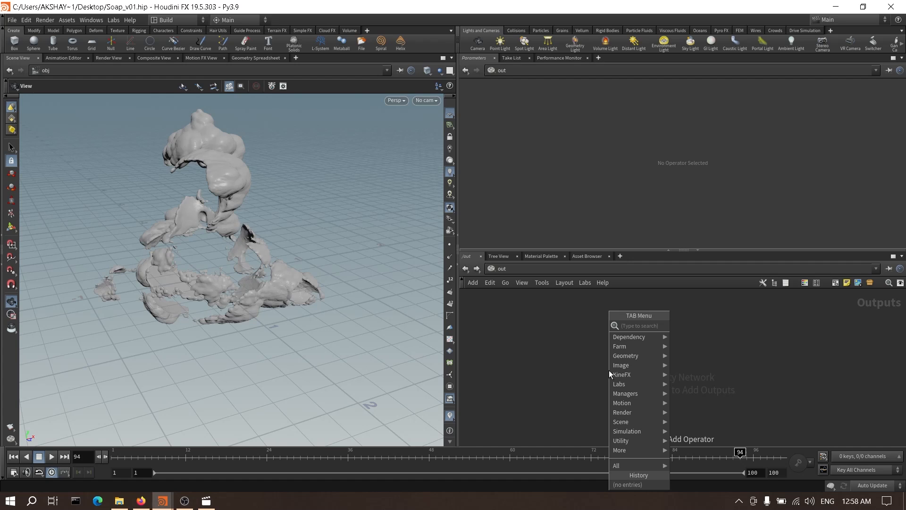
{"action": "type", "text": "mantra"}
{"action": "key", "text": "Return"}
{"action": "left_click", "coordinate": [609, 370]}
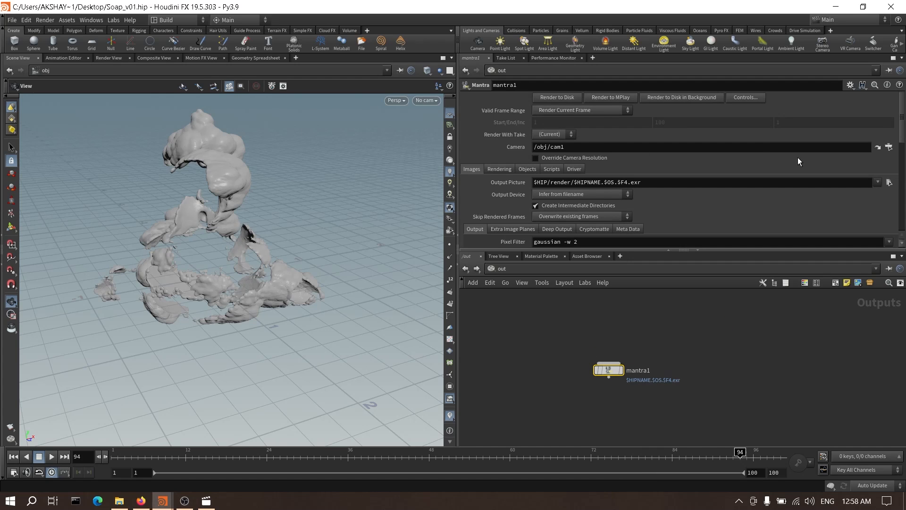
Step: Create camera cam1 from a low view of the soap, unlock it from the view, and place its node below SOAP_Motion
{"action": "left_click_drag", "start_coordinate": [179, 259], "coordinate": [300, 266]}
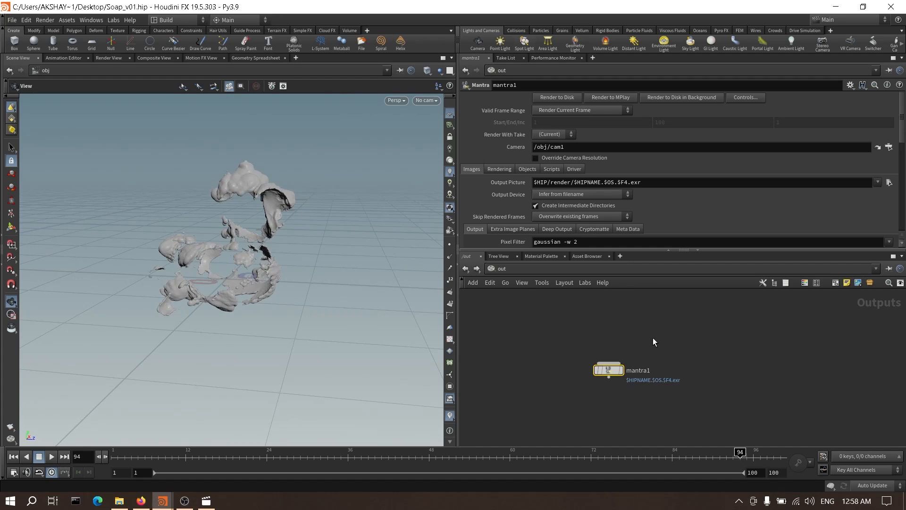
{"action": "key", "text": "alt+Left"}
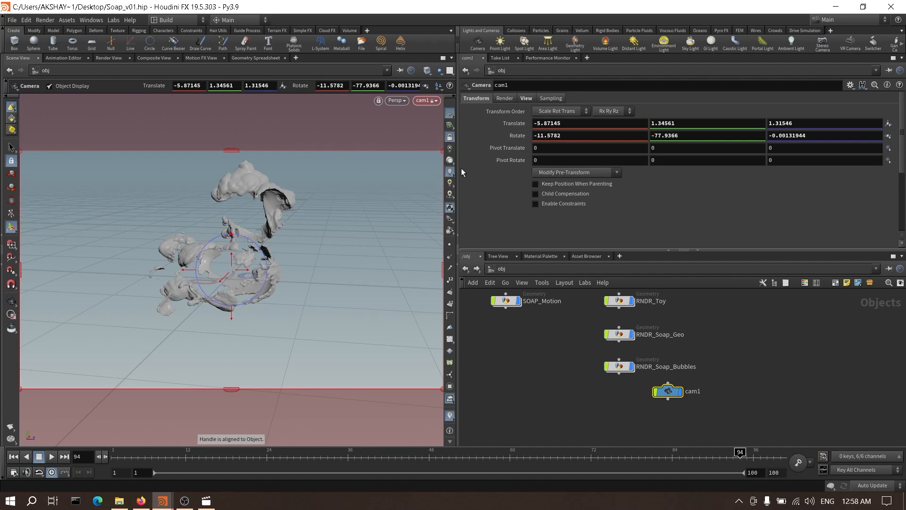
{"action": "left_click", "coordinate": [450, 137]}
{"action": "left_click_drag", "start_coordinate": [660, 392], "coordinate": [503, 363]}
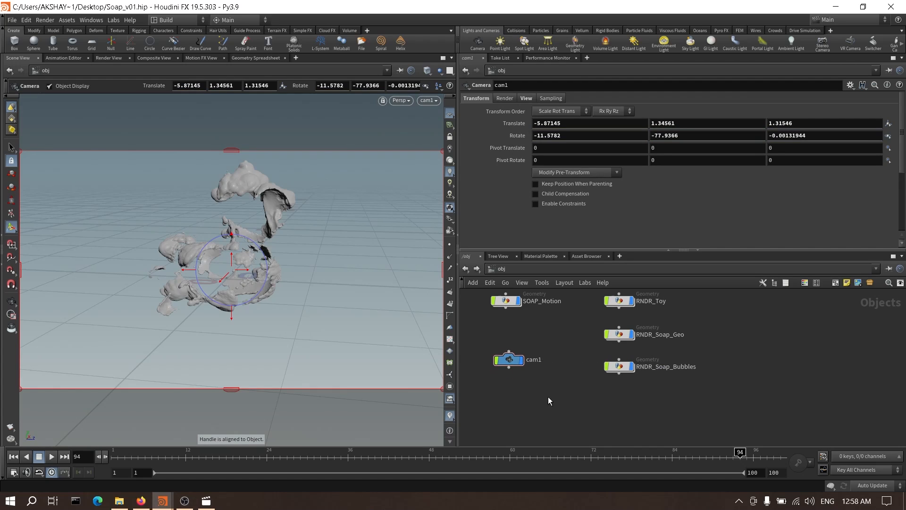
Step: Return to the out network and clear the Mantra node's Candidate Objects
{"action": "left_click", "coordinate": [532, 268]}
{"action": "left_click", "coordinate": [551, 318]}
{"action": "key", "text": "Tab"}
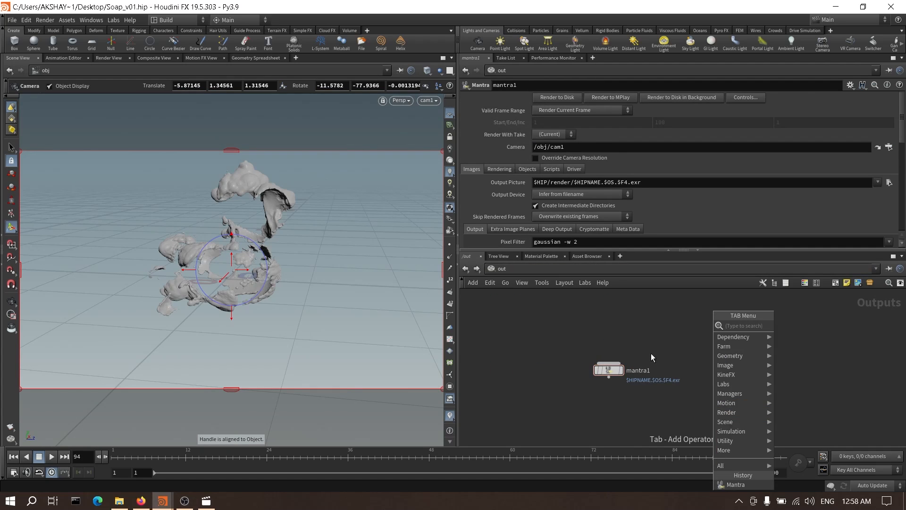
{"action": "left_click", "coordinate": [609, 369]}
{"action": "left_click", "coordinate": [528, 169]}
{"action": "scroll", "coordinate": [540, 172], "scroll_direction": "down", "scroll_amount": 1}
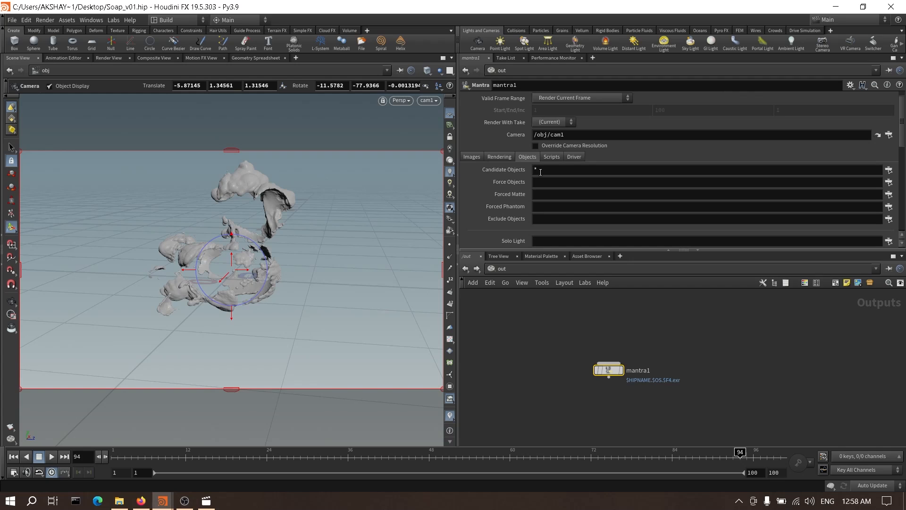
{"action": "left_click", "coordinate": [548, 169]}
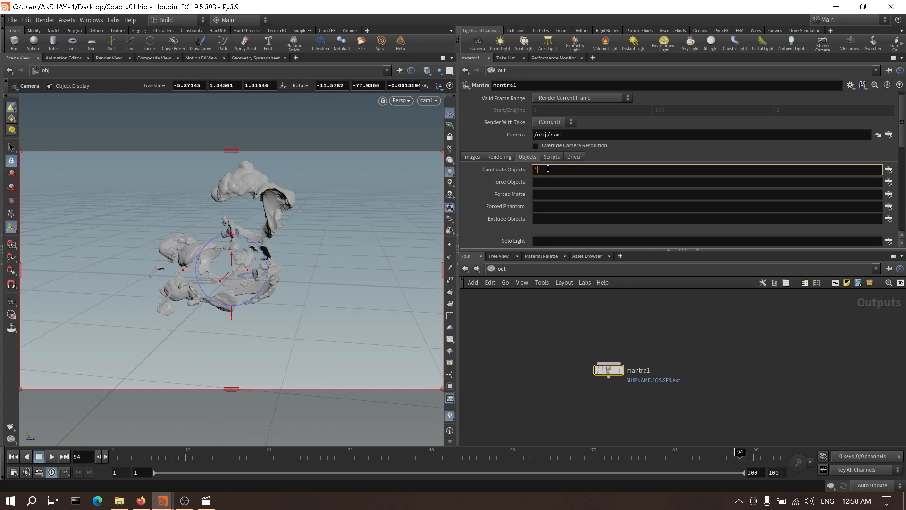
Step: Set the Mantra node's Force Objects to the pattern RNDR_* so it covers all render objects
{"action": "left_click", "coordinate": [889, 184]}
{"action": "left_click", "coordinate": [781, 67]}
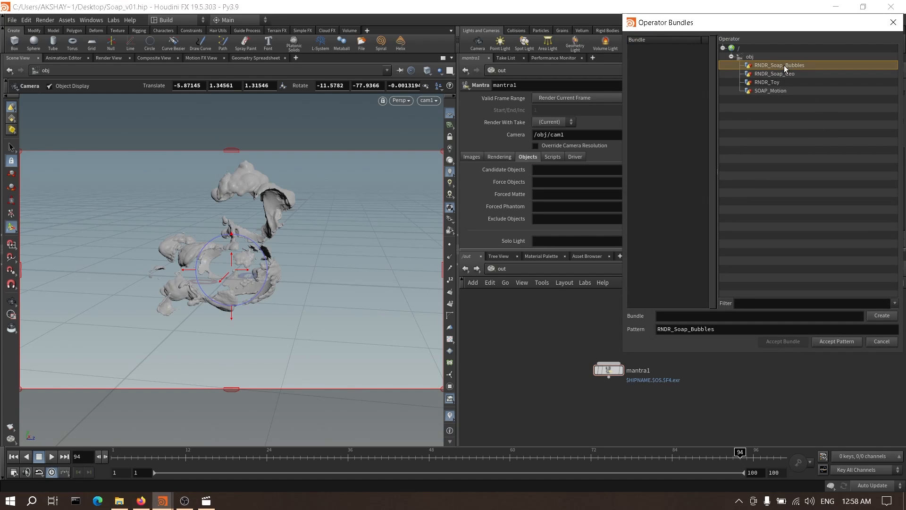
{"action": "left_click", "coordinate": [836, 339]}
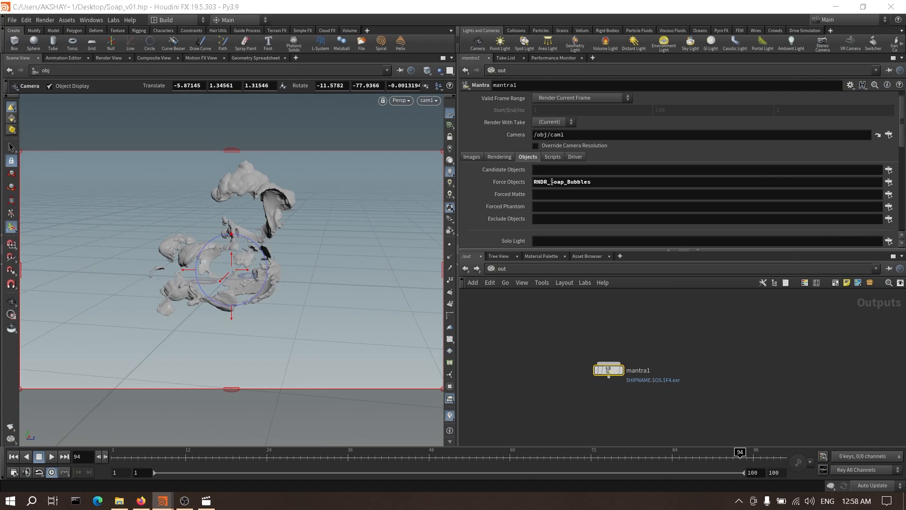
{"action": "left_click_drag", "start_coordinate": [551, 181], "coordinate": [597, 188]}
{"action": "type", "text": "*"}
{"action": "key", "text": "Return"}
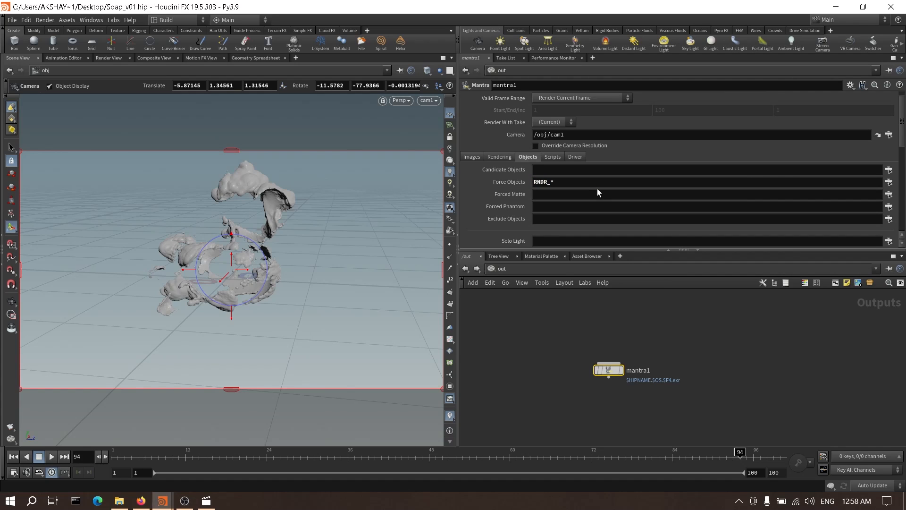
{"action": "scroll", "coordinate": [615, 211], "scroll_direction": "down", "scroll_amount": 3}
{"action": "scroll", "coordinate": [639, 200], "scroll_direction": "up", "scroll_amount": 2}
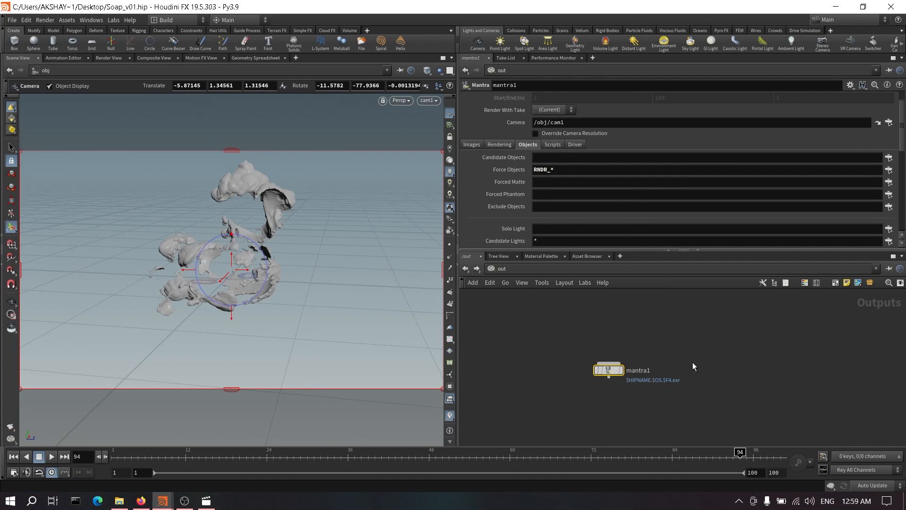
Step: Save the Soap_v01.hip scene
{"action": "left_click", "coordinate": [675, 330]}
{"action": "left_click", "coordinate": [519, 269]}
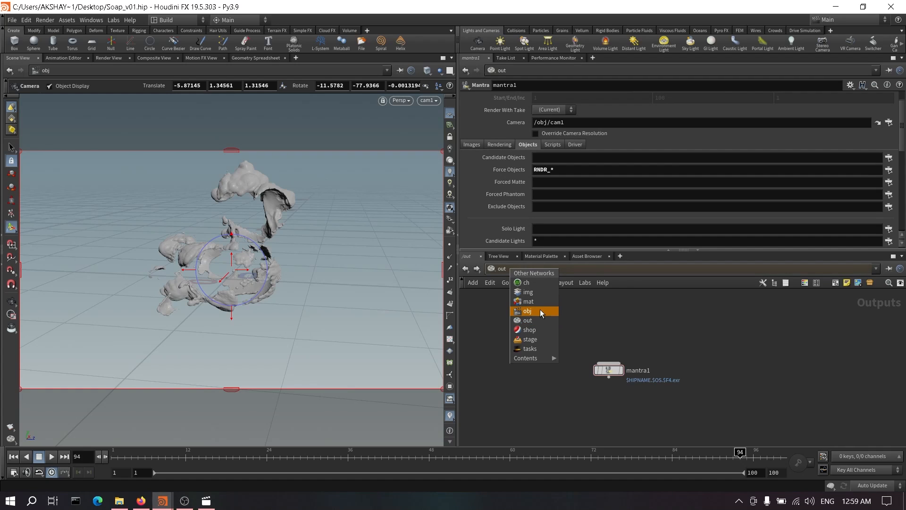
{"action": "left_click", "coordinate": [604, 329]}
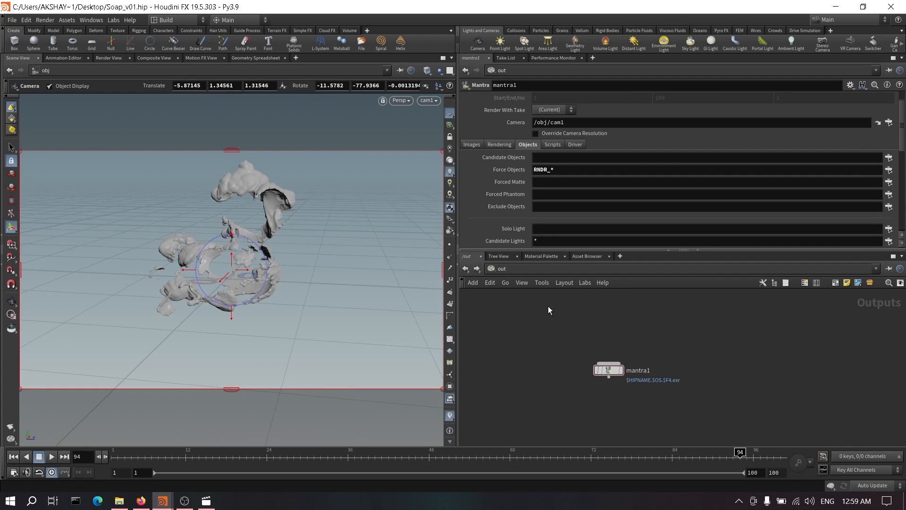
{"action": "left_click", "coordinate": [12, 20]}
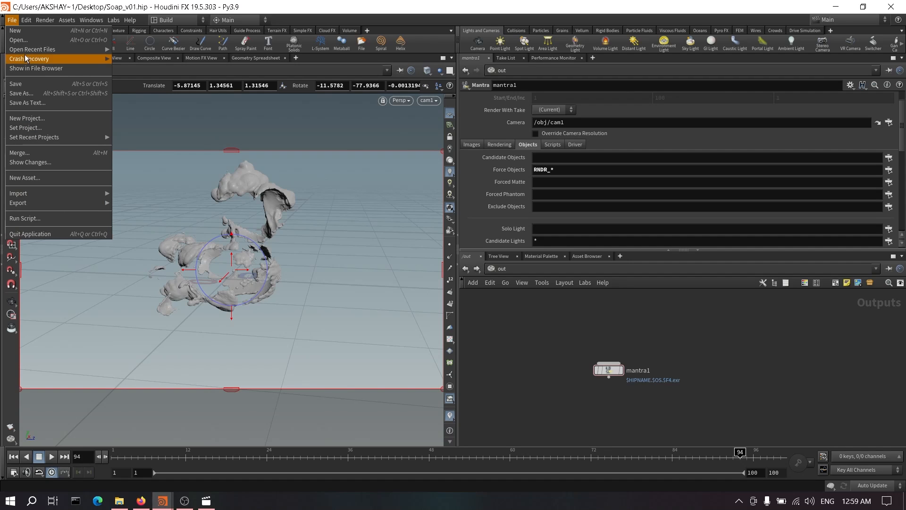
{"action": "left_click", "coordinate": [33, 86]}
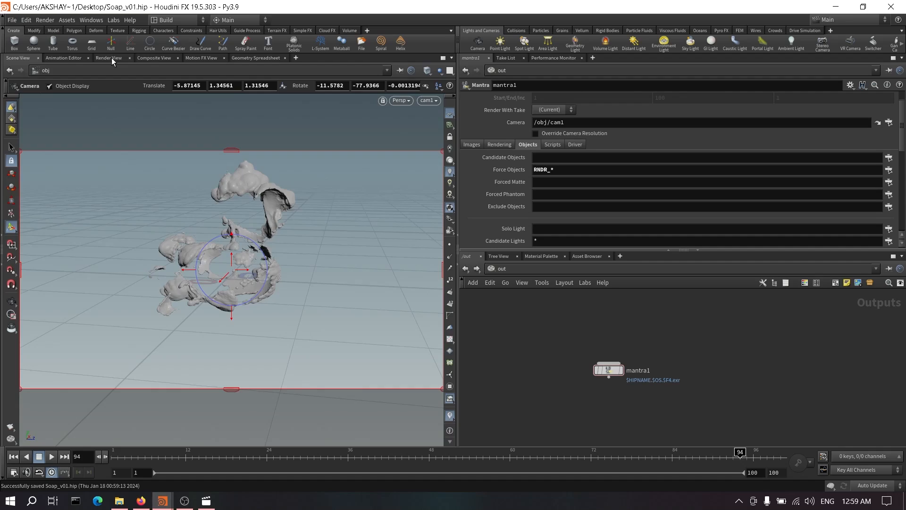
Step: Open the Render View and rename the Mantra node to RNDR_Soap_Combined
{"action": "left_click", "coordinate": [112, 59]}
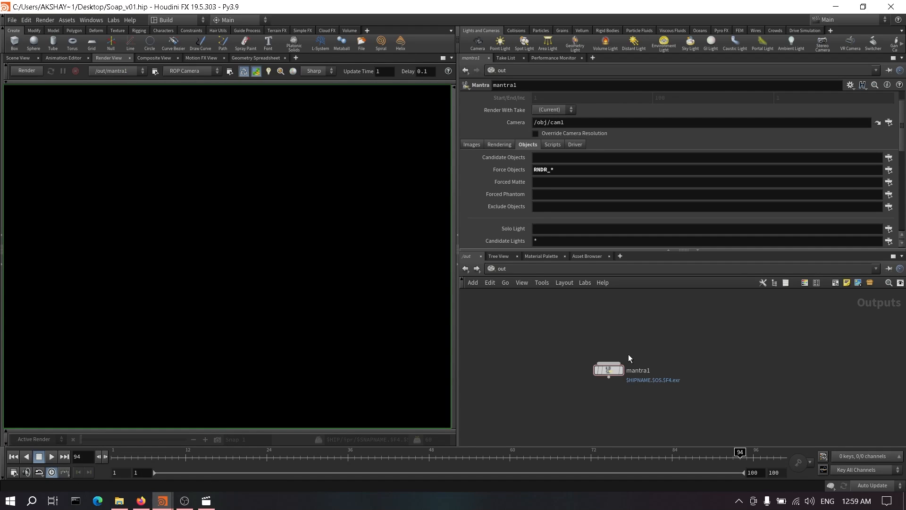
{"action": "double_click", "coordinate": [641, 370]}
{"action": "type", "text": "S"}
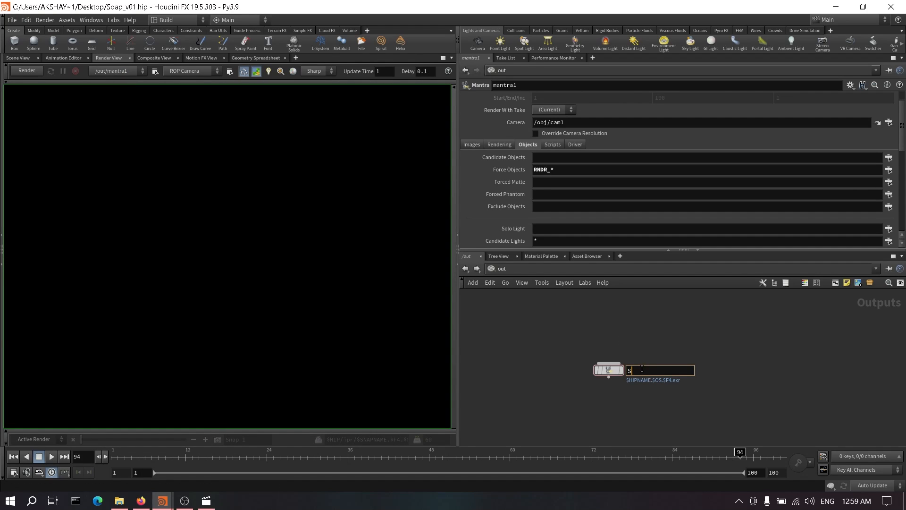
{"action": "type", "text": "aop_Ren"}
{"action": "key", "text": "BackSpace"}
{"action": "key", "text": "BackSpace"}
{"action": "key", "text": "BackSpace"}
{"action": "key", "text": "BackSpace"}
{"action": "key", "text": "BackSpace"}
{"action": "key", "text": "BackSpace"}
{"action": "key", "text": "BackSpace"}
{"action": "key", "text": "BackSpace"}
{"action": "type", "text": "RNDR_Soap_Combined"}
{"action": "key", "text": "Return"}
{"action": "left_click_drag", "start_coordinate": [670, 342], "coordinate": [581, 395]}
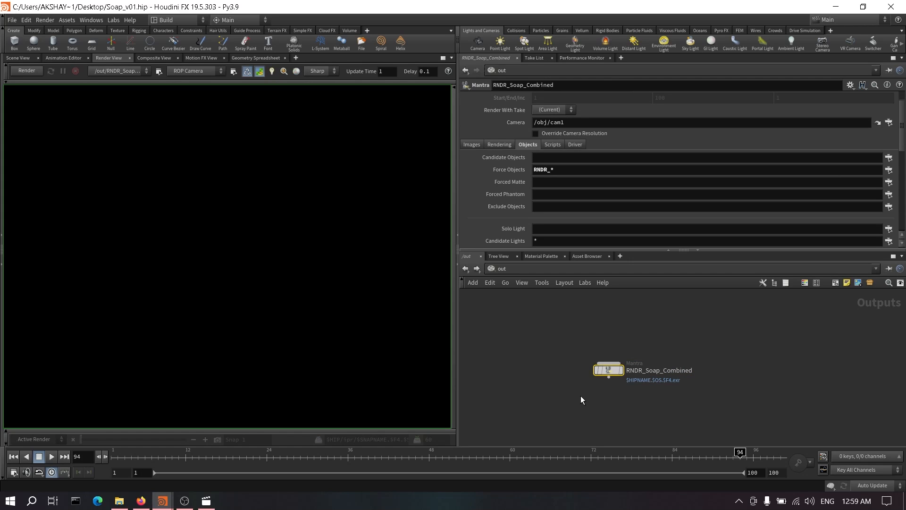
Step: Save the scene and render RNDR_Soap_Combined at frame 94 to examine the soap and bubbles
{"action": "left_click", "coordinate": [12, 19]}
{"action": "left_click", "coordinate": [44, 85]}
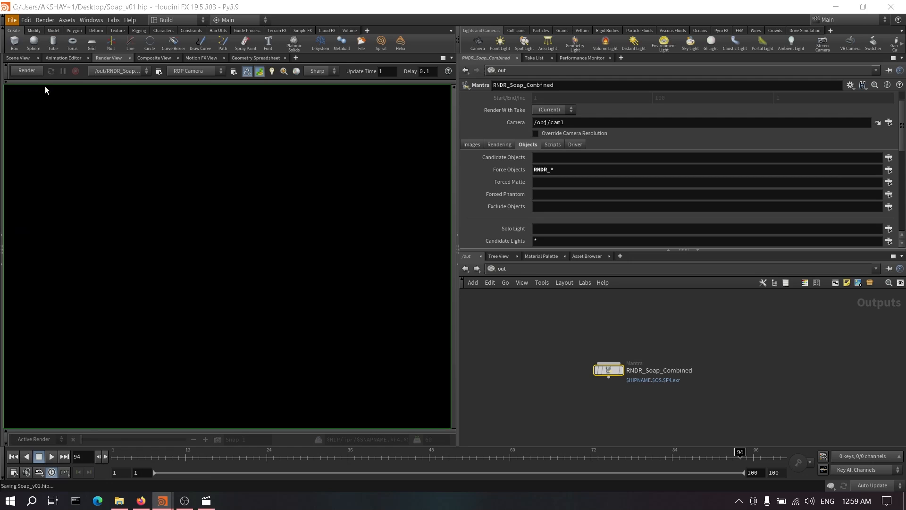
{"action": "left_click", "coordinate": [38, 70]}
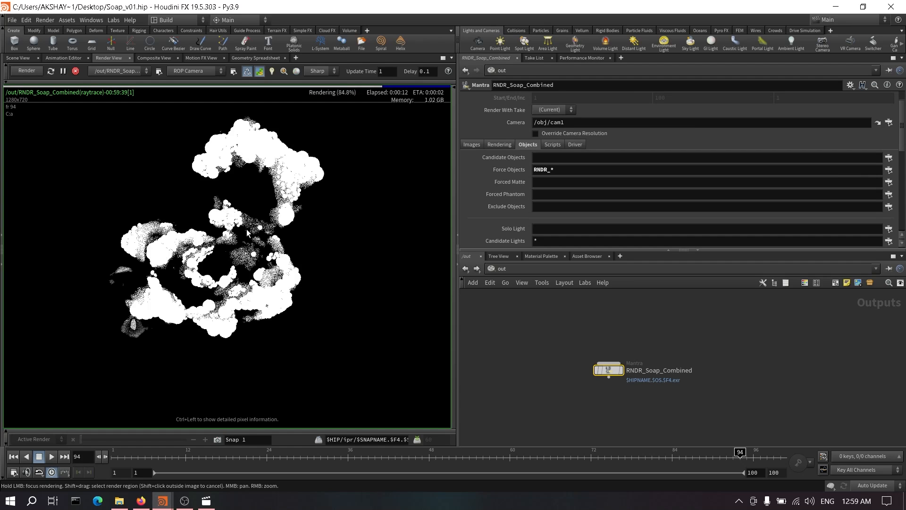
{"action": "scroll", "coordinate": [244, 226], "scroll_direction": "up", "scroll_amount": 4}
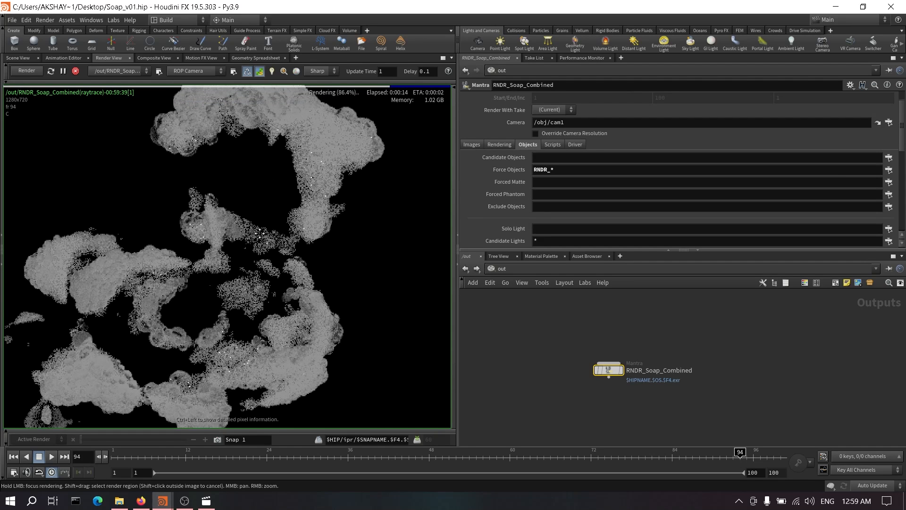
{"action": "scroll", "coordinate": [257, 239], "scroll_direction": "down", "scroll_amount": 3}
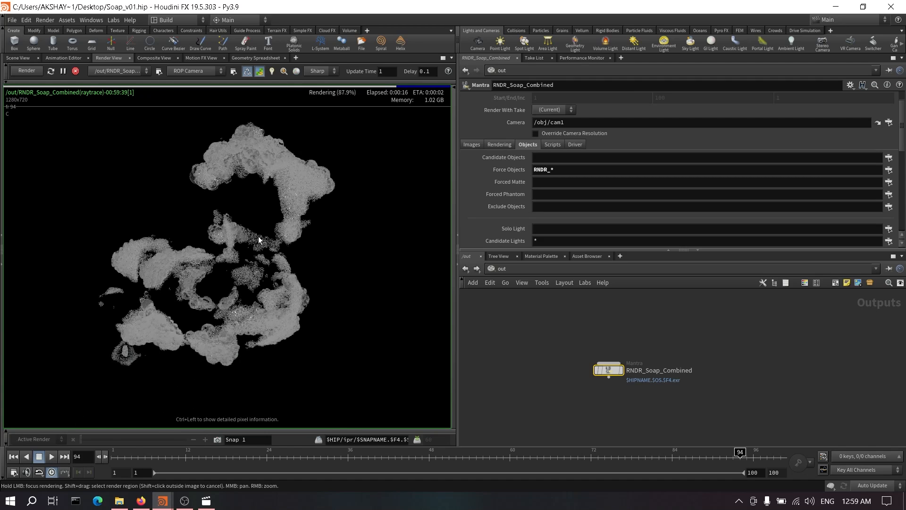
Step: Take a snapshot of the render, stop it, and return to a free perspective scene view outside cam1
{"action": "left_click", "coordinate": [217, 439]}
{"action": "left_click", "coordinate": [75, 71]}
{"action": "left_click", "coordinate": [26, 57]}
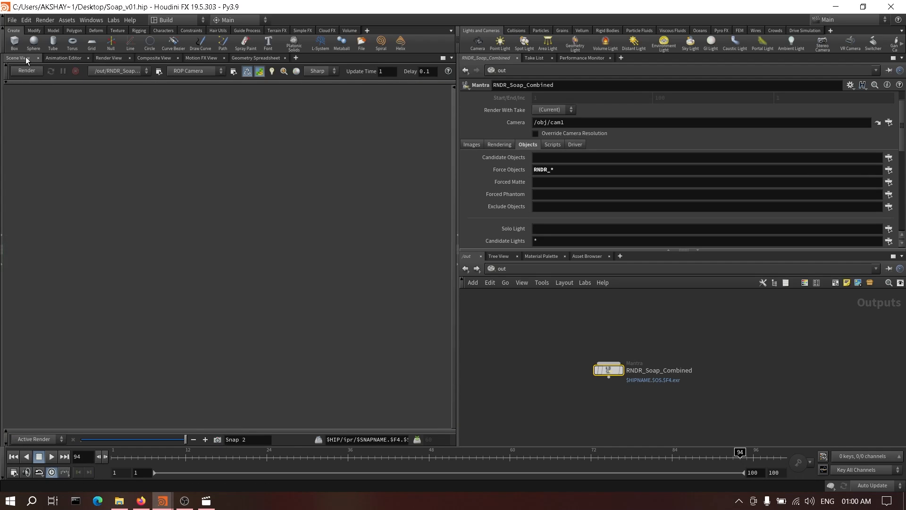
{"action": "key", "text": "Escape"}
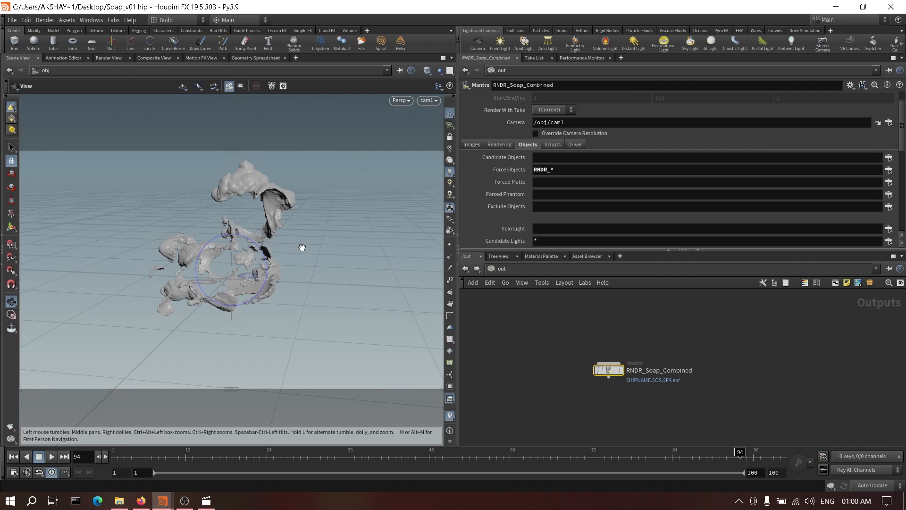
{"action": "left_click_drag", "start_coordinate": [302, 247], "coordinate": [105, 189], "text": "alt"}
{"action": "key", "text": "Escape"}
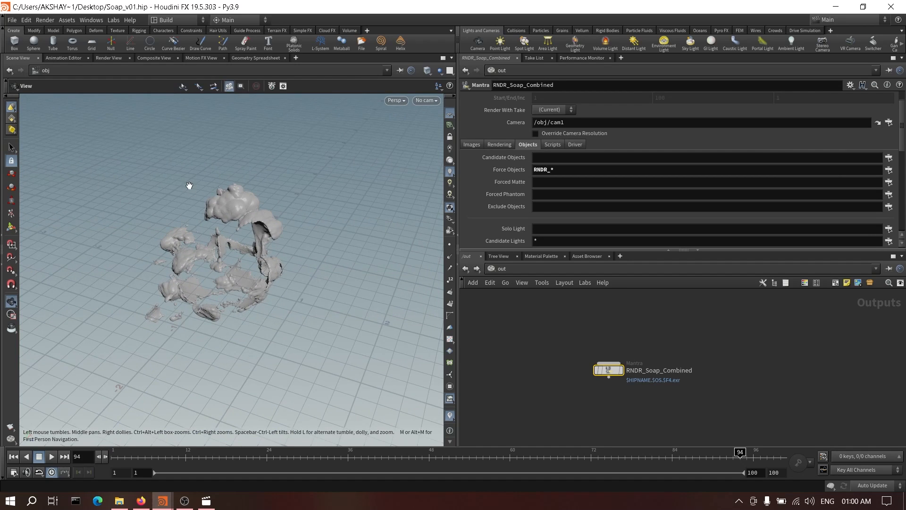
{"action": "scroll", "coordinate": [275, 228], "scroll_direction": "down", "scroll_amount": 2}
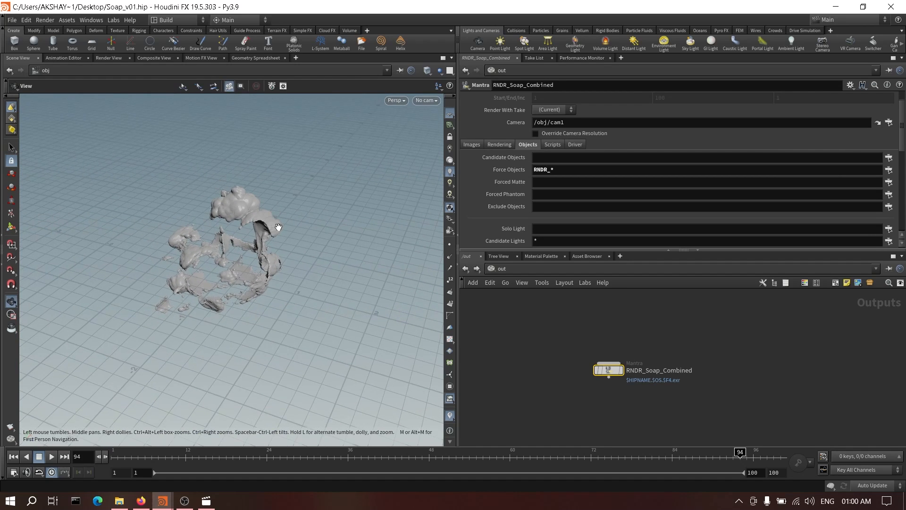
Step: Assign the ToyShader from testgeometry_rubbertoy1's shopnet1 in SOAP_Motion as the material of the RNDR_Toy object
{"action": "left_click", "coordinate": [515, 268]}
{"action": "left_click", "coordinate": [536, 307]}
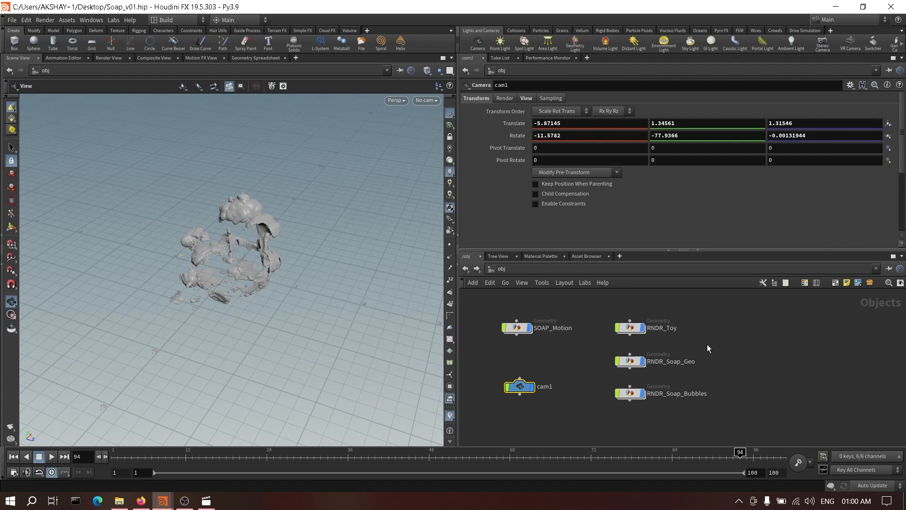
{"action": "left_click", "coordinate": [632, 327]}
{"action": "left_click", "coordinate": [503, 98]}
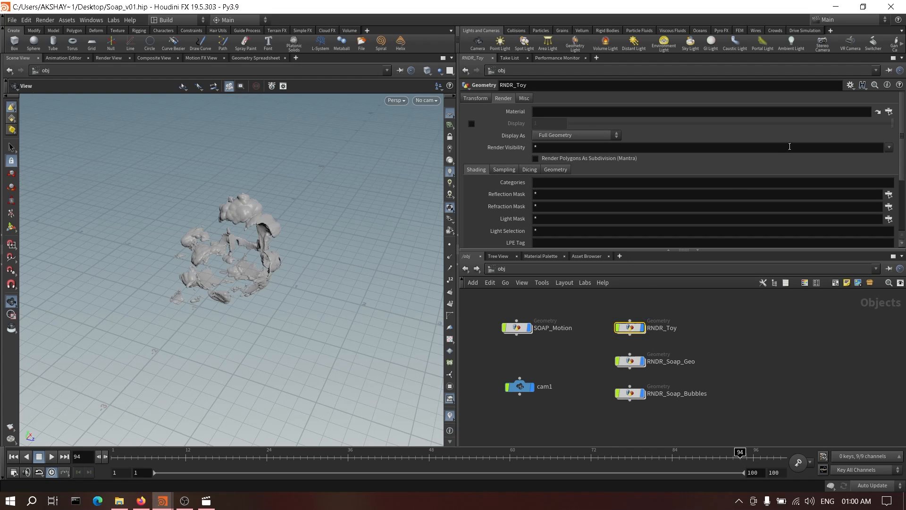
{"action": "left_click", "coordinate": [889, 112]}
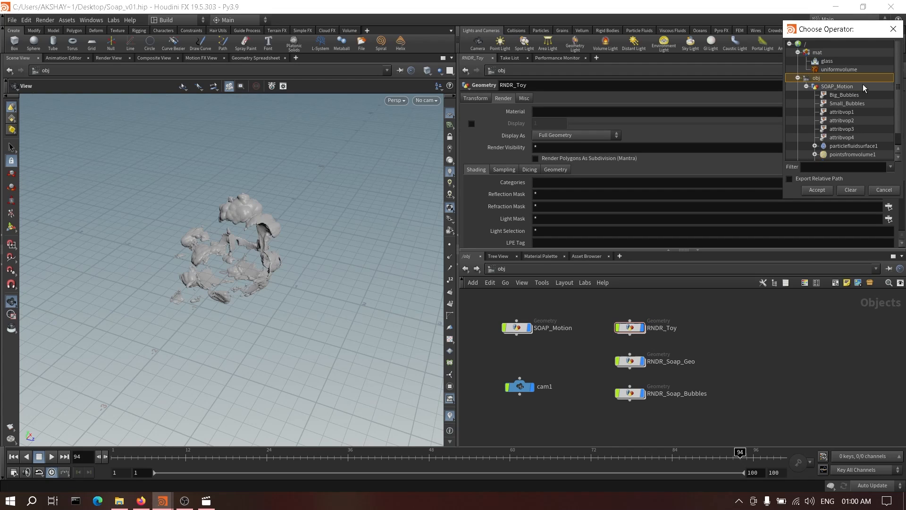
{"action": "left_click", "coordinate": [815, 140]}
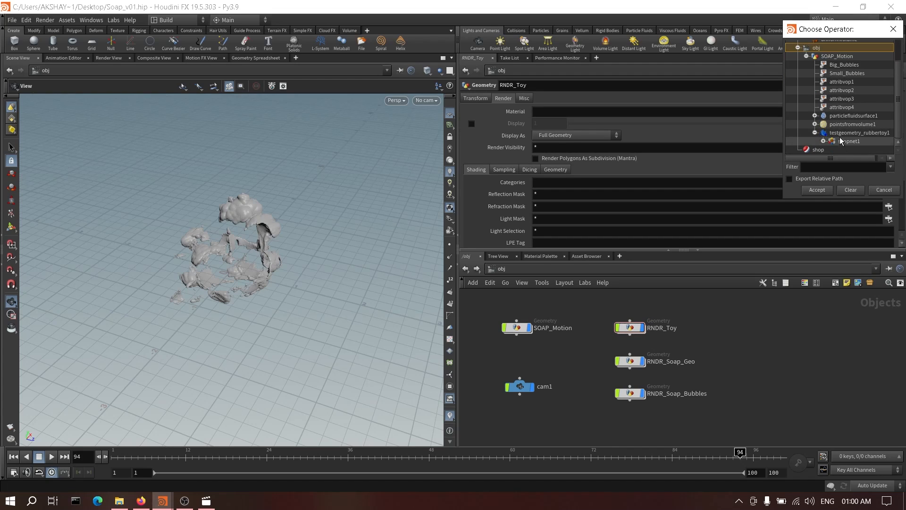
{"action": "left_click", "coordinate": [849, 141]}
{"action": "left_click", "coordinate": [823, 141]}
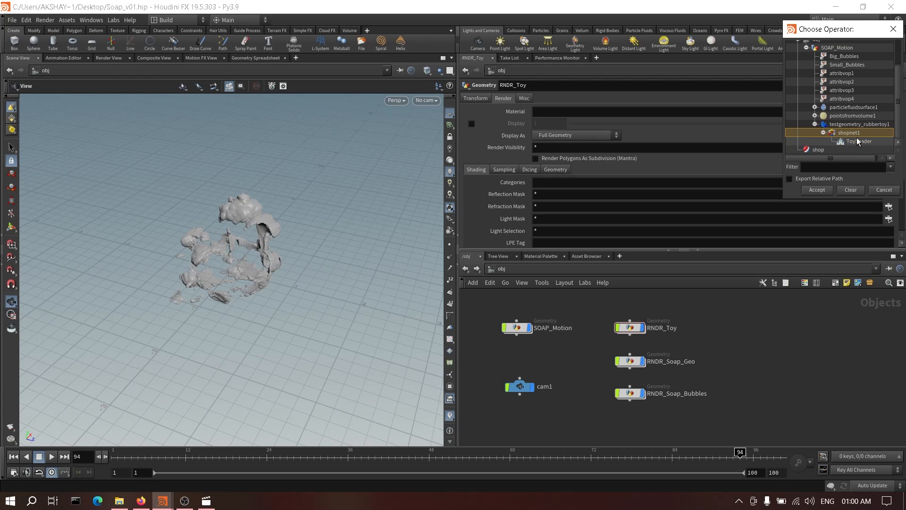
{"action": "left_click", "coordinate": [859, 141]}
{"action": "left_click", "coordinate": [825, 190]}
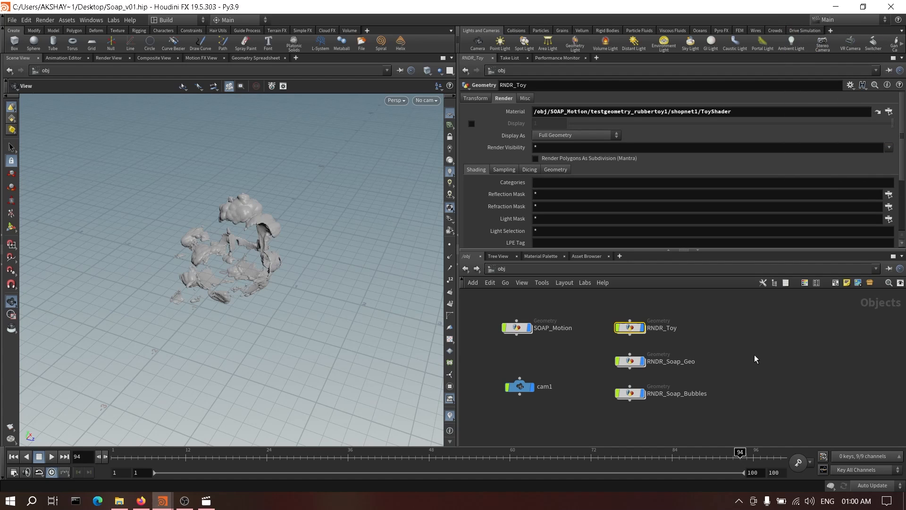
Step: Set Geometry Velocity Blur to Velocity Blur on RNDR_Toy, RNDR_Soap_Geo and RNDR_Soap_Bubbles together, and save the scene
{"action": "scroll", "coordinate": [719, 333], "scroll_direction": "up", "scroll_amount": 1}
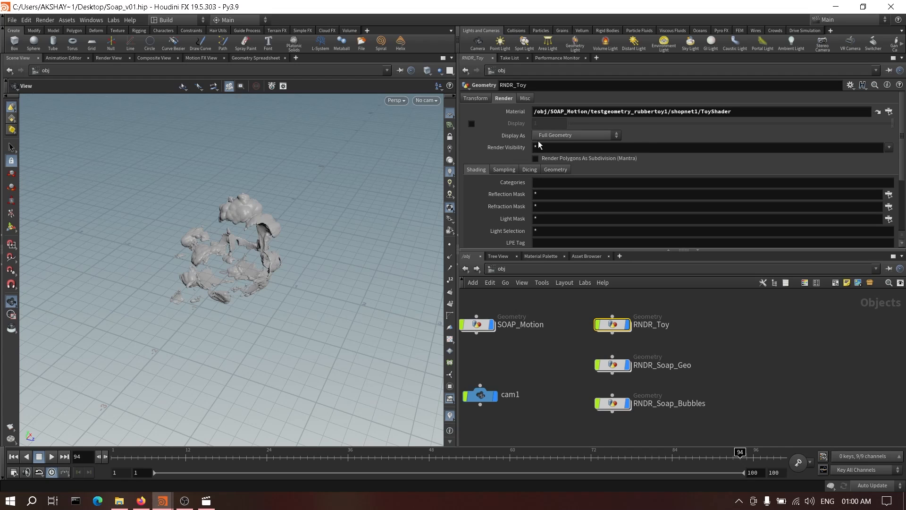
{"action": "left_click_drag", "start_coordinate": [572, 317], "coordinate": [649, 408]}
{"action": "left_click", "coordinate": [505, 169]}
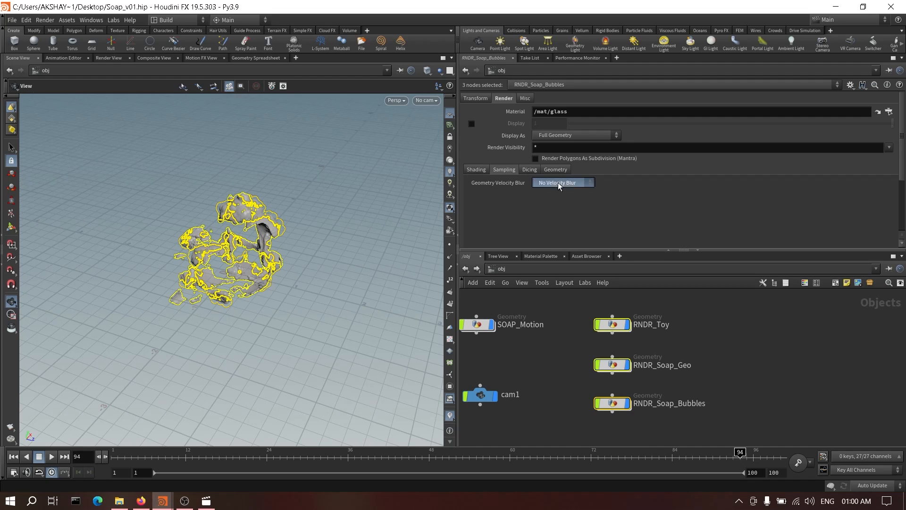
{"action": "left_click", "coordinate": [558, 183]}
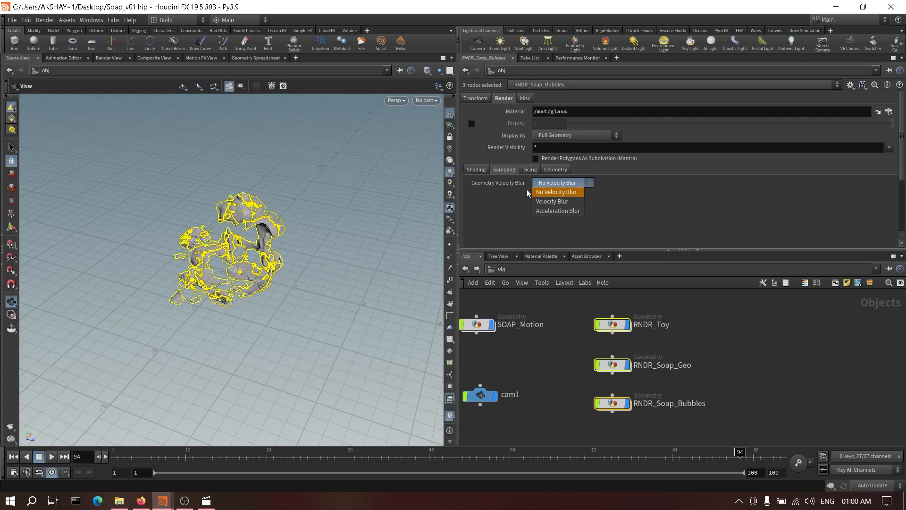
{"action": "left_click", "coordinate": [571, 203]}
{"action": "left_click", "coordinate": [791, 395]}
{"action": "scroll", "coordinate": [751, 372], "scroll_direction": "down", "scroll_amount": 4}
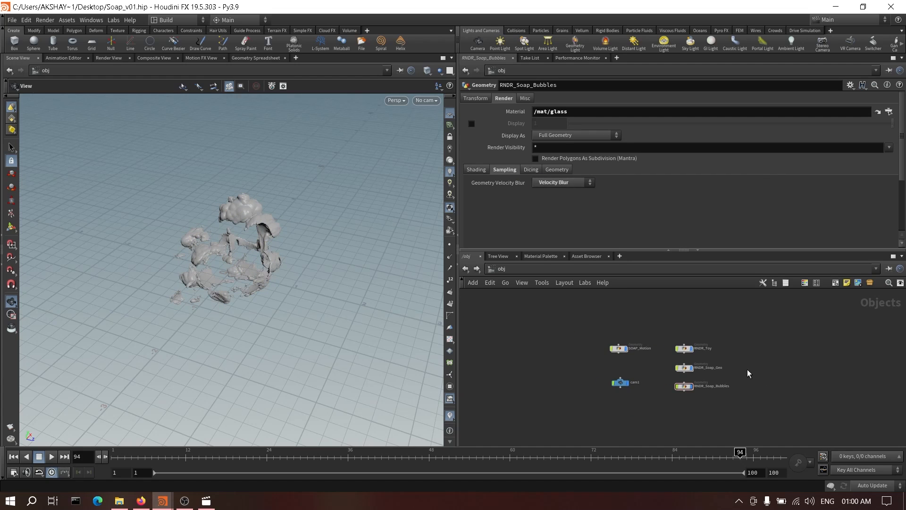
{"action": "key", "text": "ctrl+s"}
Step: Add an environment light to the scene and place its node below RNDR_Soap_Bubbles
{"action": "scroll", "coordinate": [720, 348], "scroll_direction": "up", "scroll_amount": 3}
{"action": "key", "text": "Tab"}
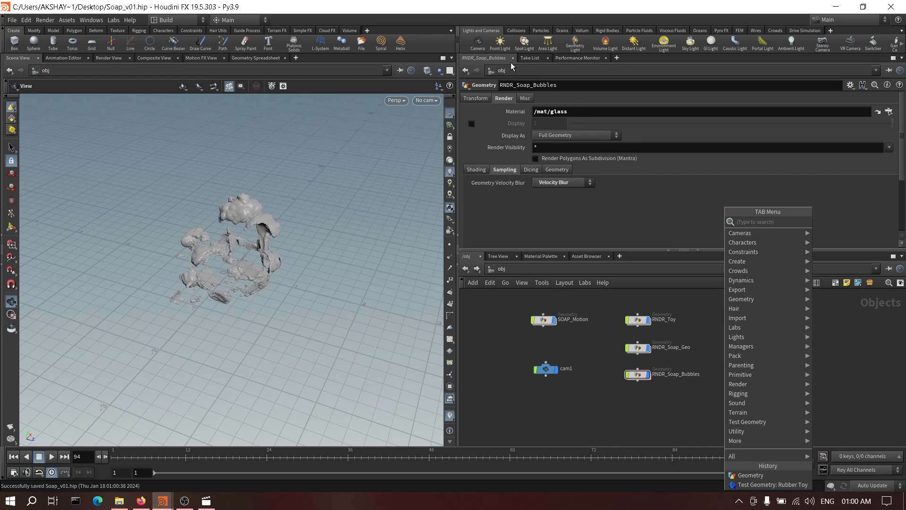
{"action": "key", "text": "Escape"}
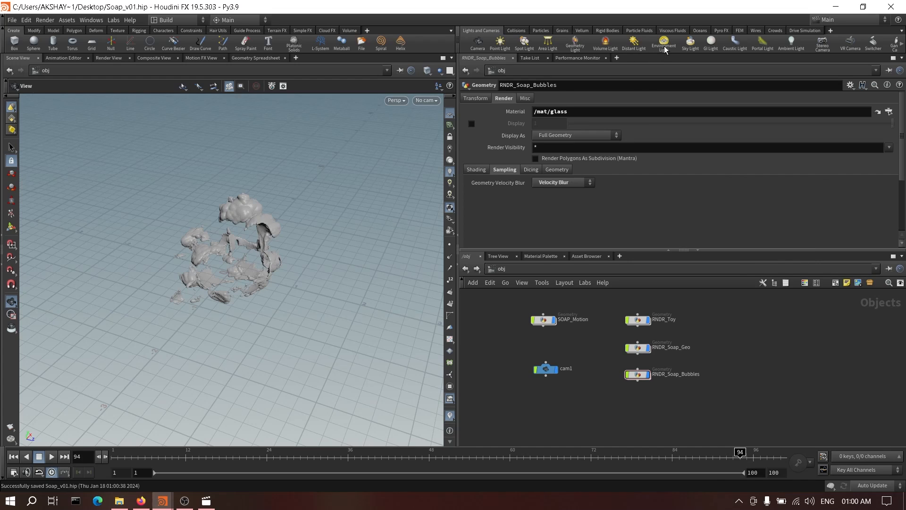
{"action": "left_click", "coordinate": [665, 47]}
{"action": "left_click_drag", "start_coordinate": [640, 378], "coordinate": [603, 392]}
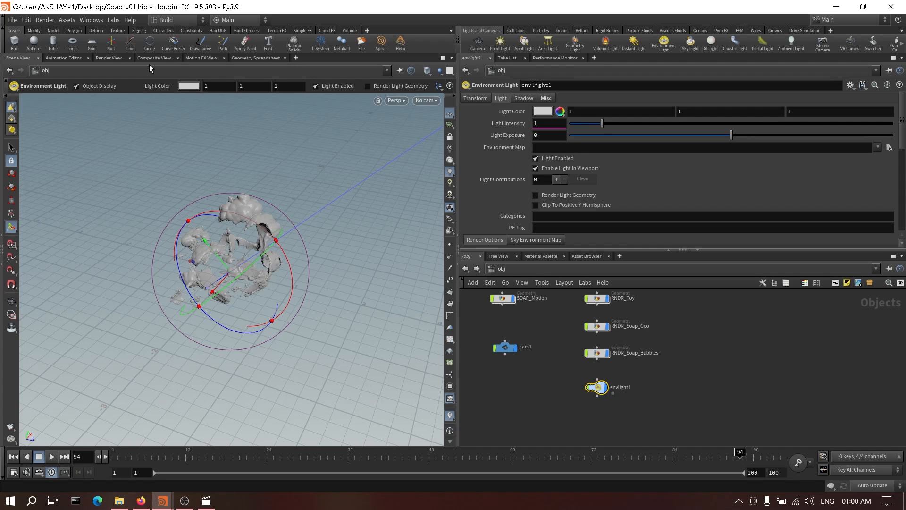
Step: Render RNDR_Soap_Combined with the environment light and check the image's alpha channel
{"action": "left_click", "coordinate": [112, 58]}
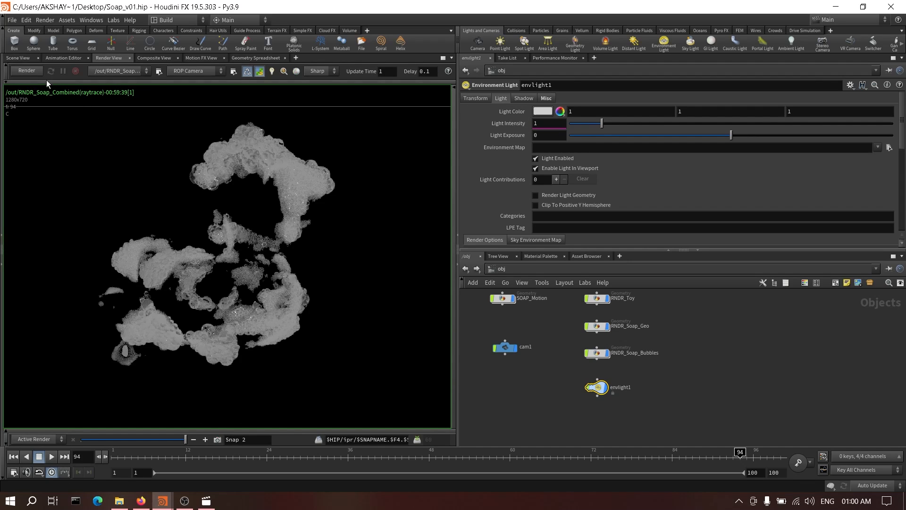
{"action": "left_click", "coordinate": [27, 71]}
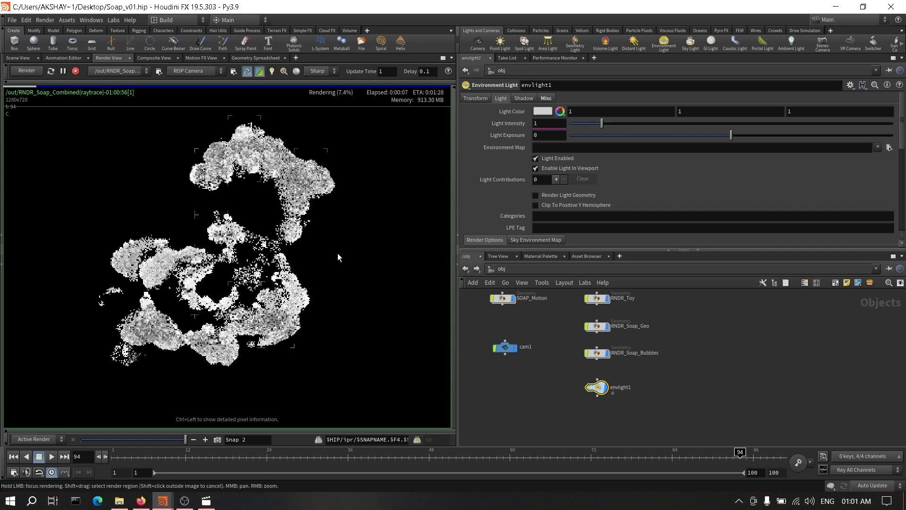
{"action": "mouse_move", "coordinate": [183, 442]}
{"action": "left_mouse_down"}
{"action": "mouse_move", "coordinate": [116, 446]}
{"action": "mouse_move", "coordinate": [192, 448]}
{"action": "left_mouse_up"}
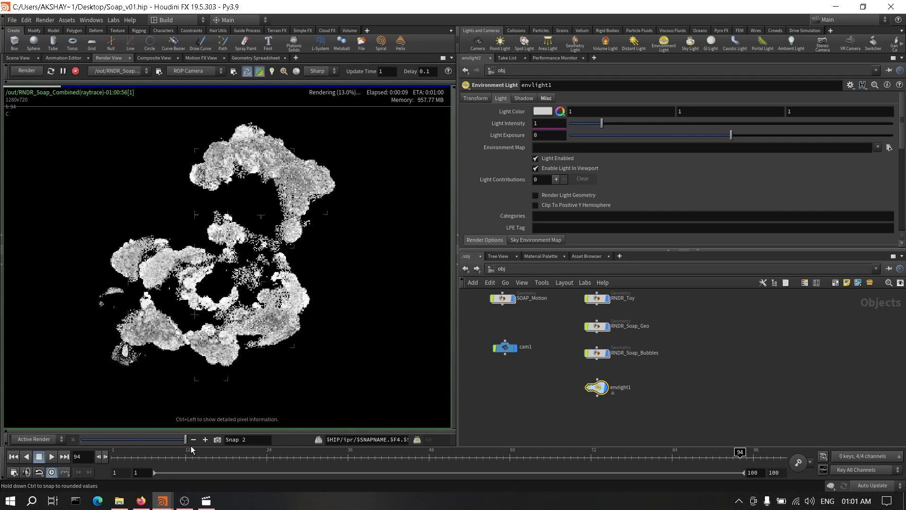
{"action": "key", "text": "a"}
{"action": "key", "text": "a"}
{"action": "key", "text": "a"}
{"action": "key", "text": "a"}
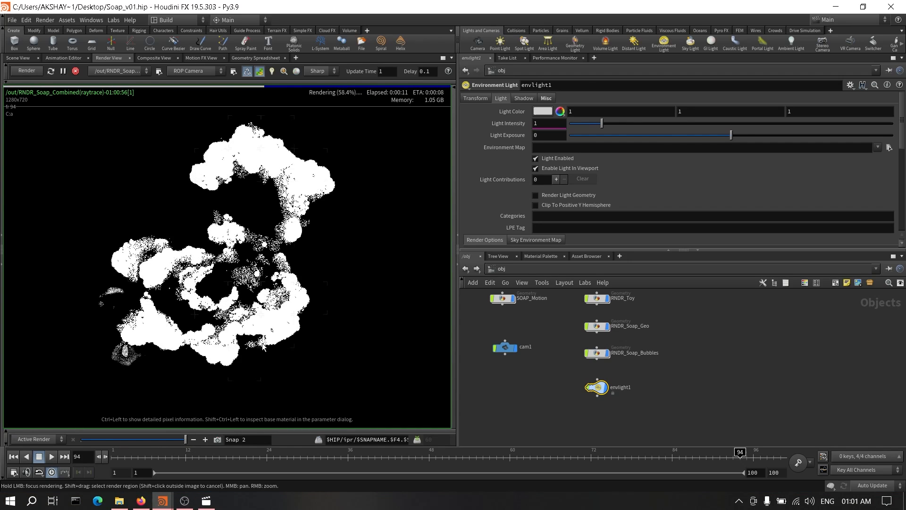
Step: Open RNDR_Toy and inspect its object_merge1 node's source path and geometry in the scene view
{"action": "middle_click_drag", "start_coordinate": [679, 338], "coordinate": [679, 363]}
{"action": "left_click_drag", "start_coordinate": [665, 343], "coordinate": [593, 311]}
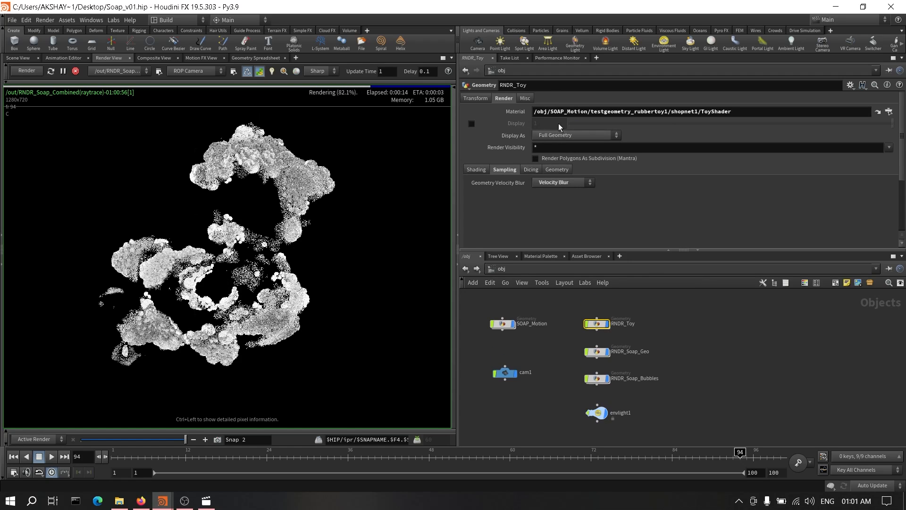
{"action": "left_click", "coordinate": [484, 99]}
{"action": "double_click", "coordinate": [594, 326]}
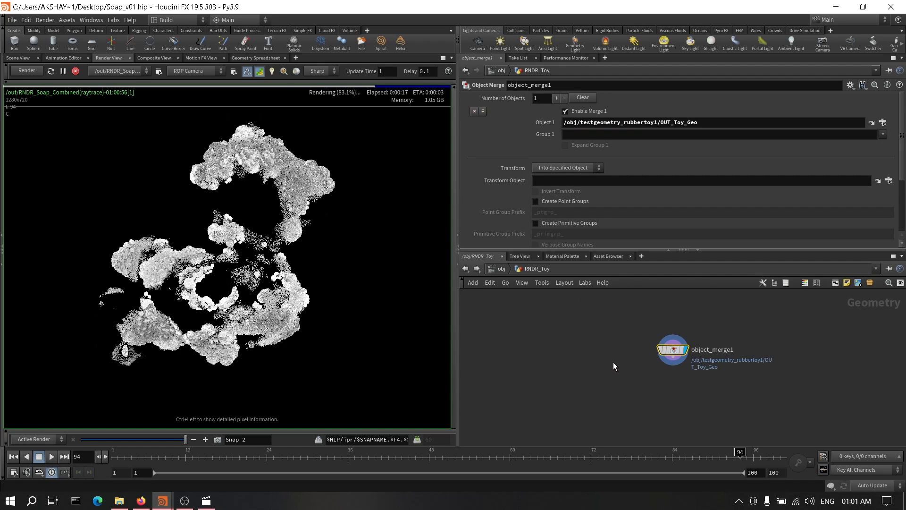
{"action": "mouse_move", "coordinate": [663, 354]}
{"action": "middle_click", "coordinate": [676, 354]}
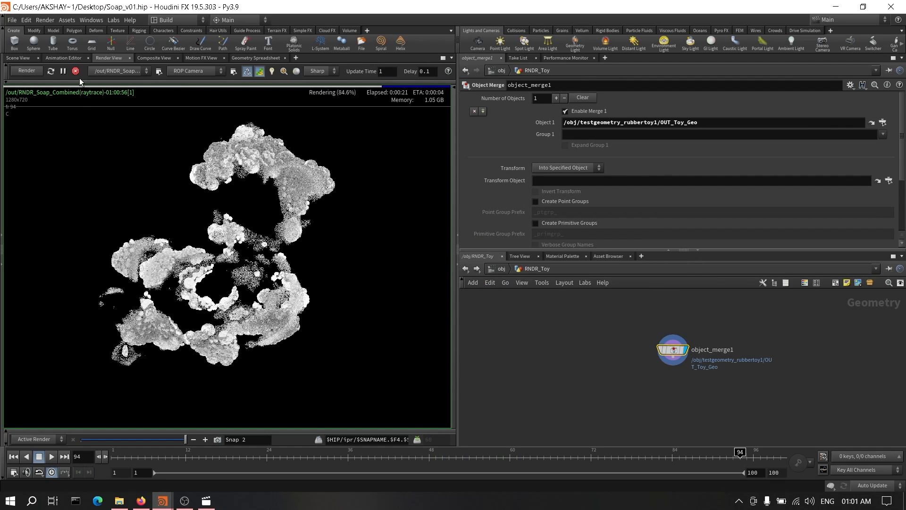
{"action": "left_click", "coordinate": [28, 59]}
{"action": "left_click", "coordinate": [675, 349]}
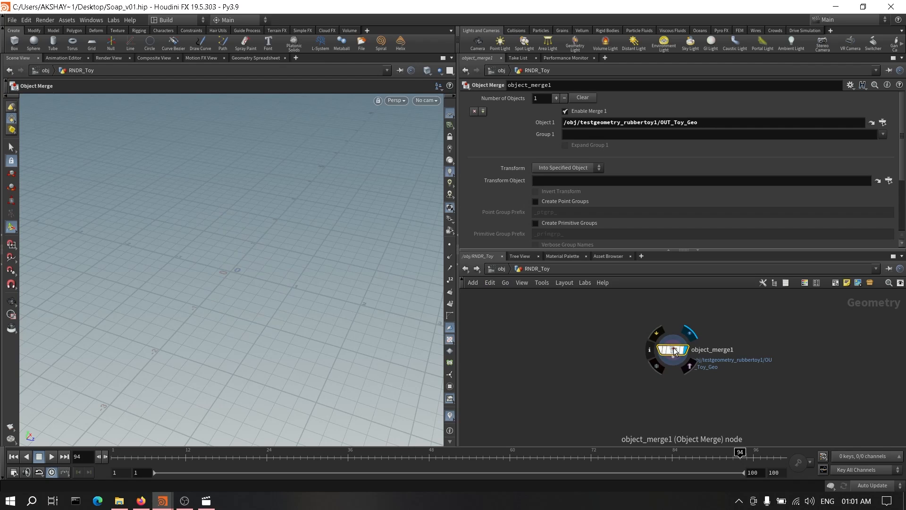
{"action": "key", "text": "f"}
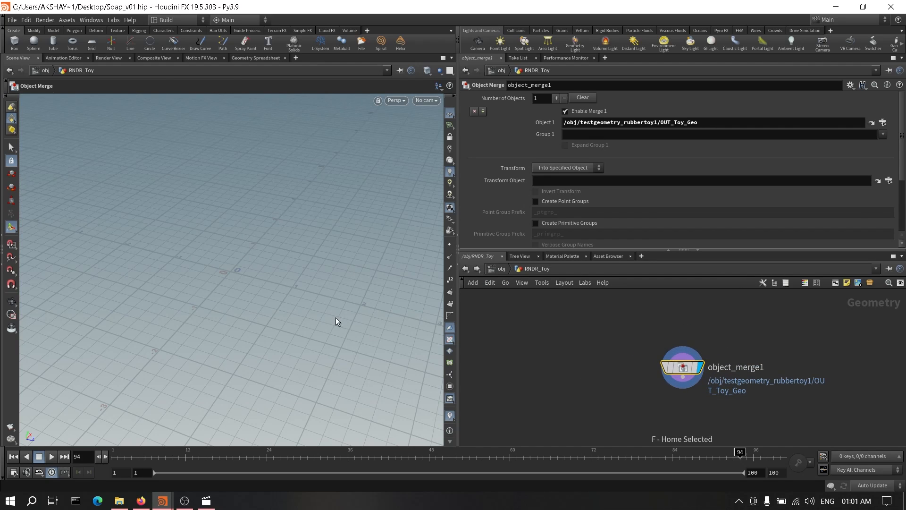
{"action": "key", "text": "Escape"}
{"action": "key", "text": "f"}
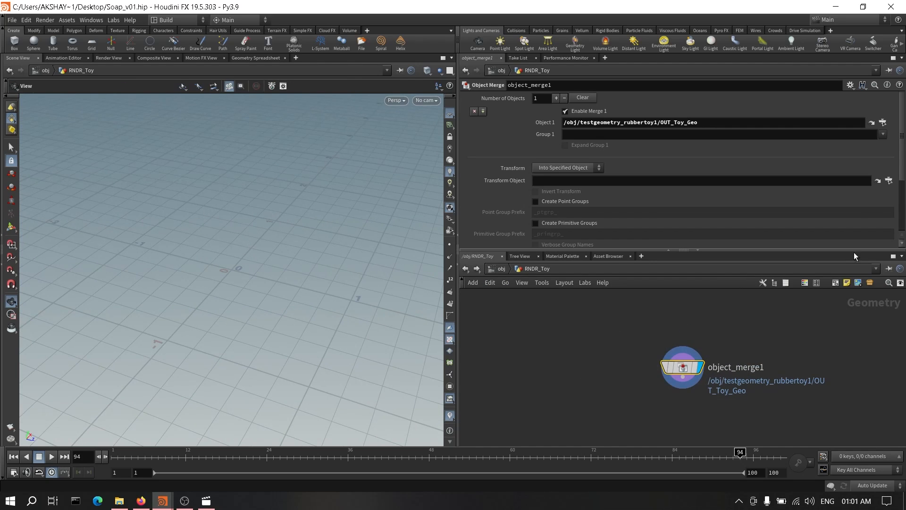
Step: Point object_merge1's Object 1 to /obj/SOAP_Motion/OUT_Toy_Geo and return to the object level
{"action": "left_click", "coordinate": [878, 122]}
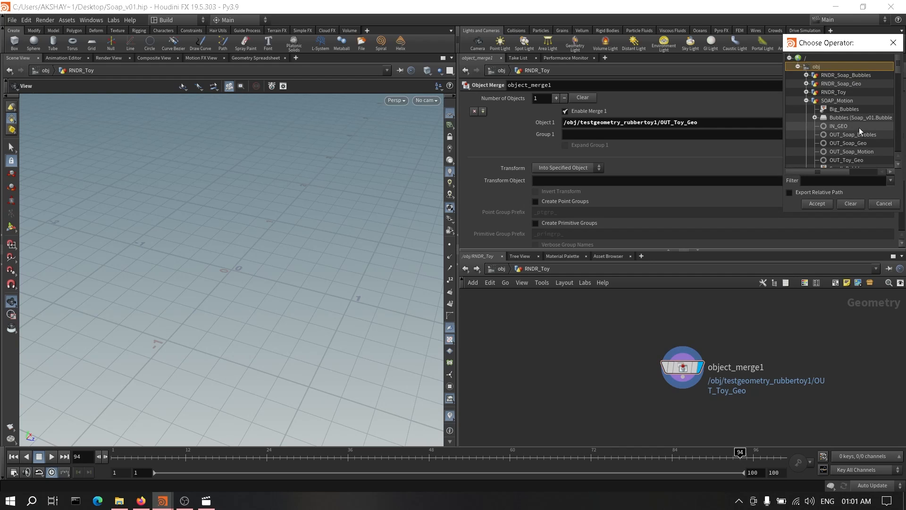
{"action": "left_click", "coordinate": [877, 160]}
{"action": "left_click", "coordinate": [825, 202]}
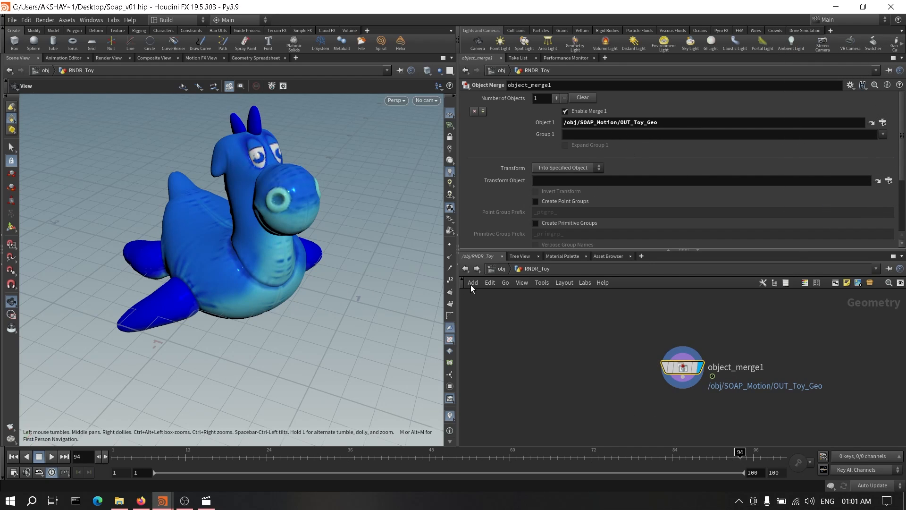
{"action": "left_click", "coordinate": [498, 268]}
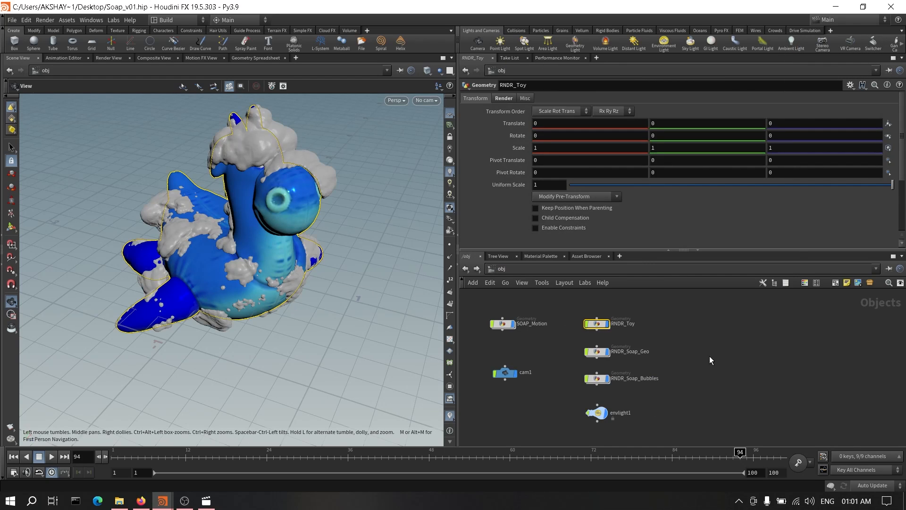
Step: Render RNDR_Soap_Combined again and examine the toy and the surrounding soap bubbles up close
{"action": "left_click", "coordinate": [109, 57]}
{"action": "left_click", "coordinate": [27, 71]}
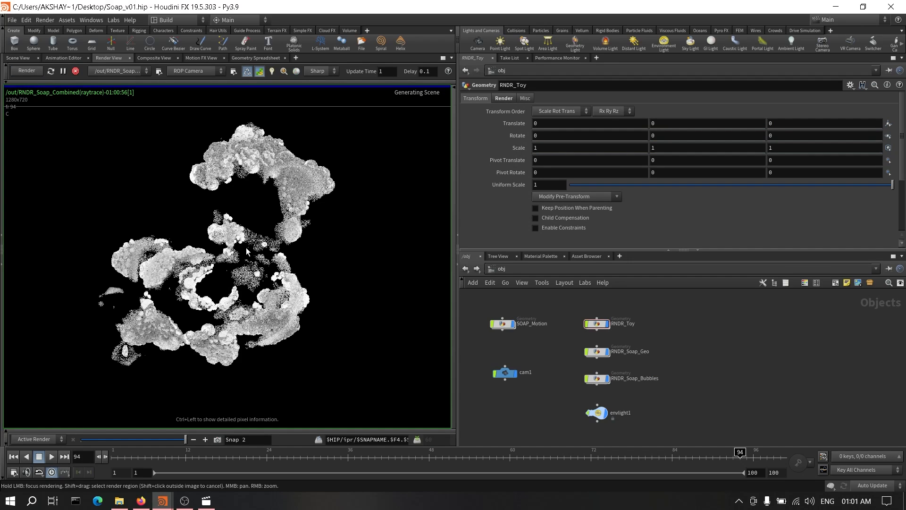
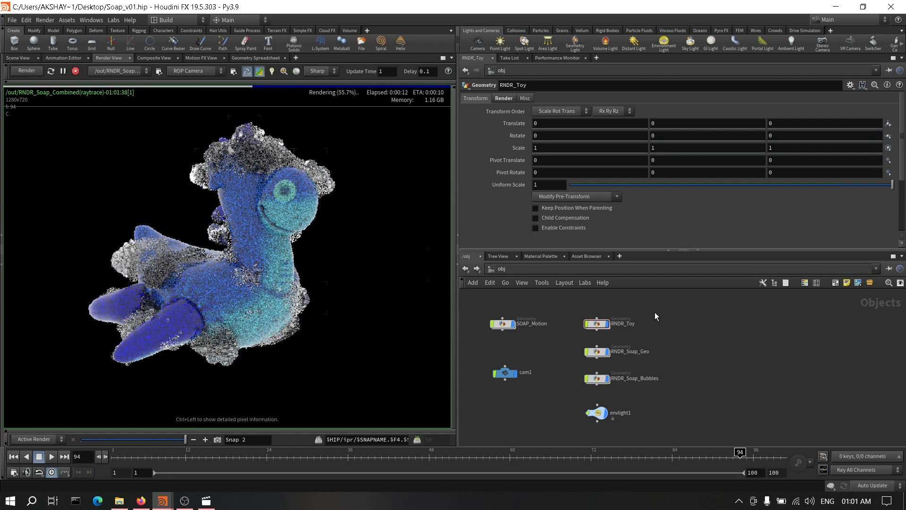
{"action": "scroll", "coordinate": [653, 312], "scroll_direction": "up", "scroll_amount": 3}
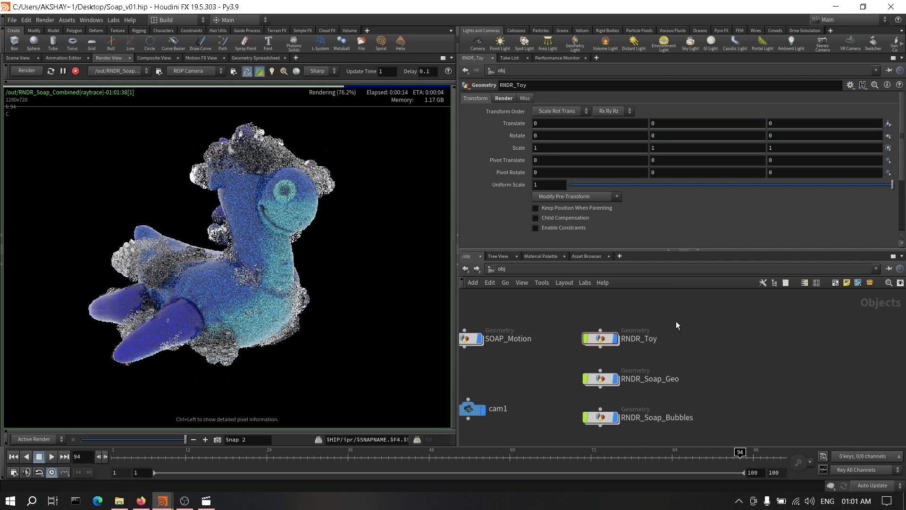
{"action": "left_click", "coordinate": [600, 339]}
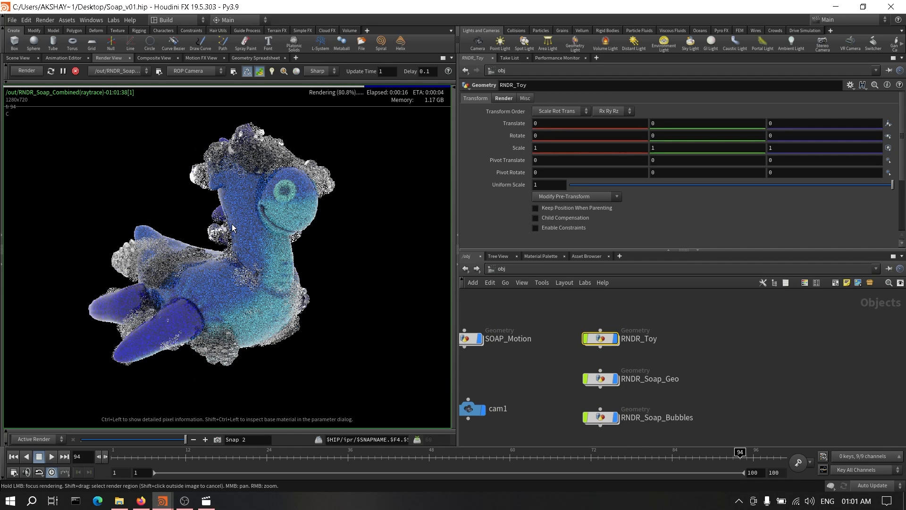
{"action": "scroll", "coordinate": [232, 223], "scroll_direction": "up", "scroll_amount": 1}
{"action": "scroll", "coordinate": [232, 223], "scroll_direction": "up", "scroll_amount": 2}
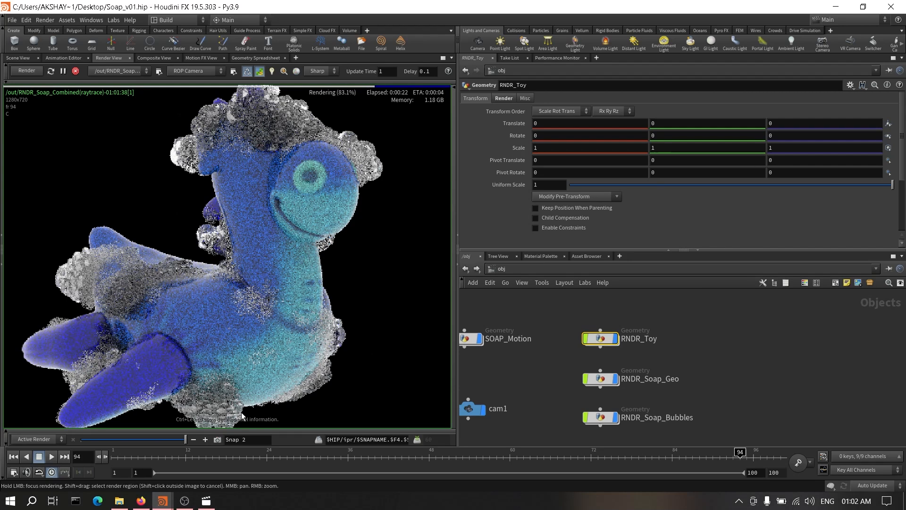
Step: Switch to the Soap_Bubbles_v0009.hip scene and examine the uniformvolume material and its internal network in the mat context
{"action": "mouse_move", "coordinate": [163, 501]}
{"action": "left_click", "coordinate": [135, 450]}
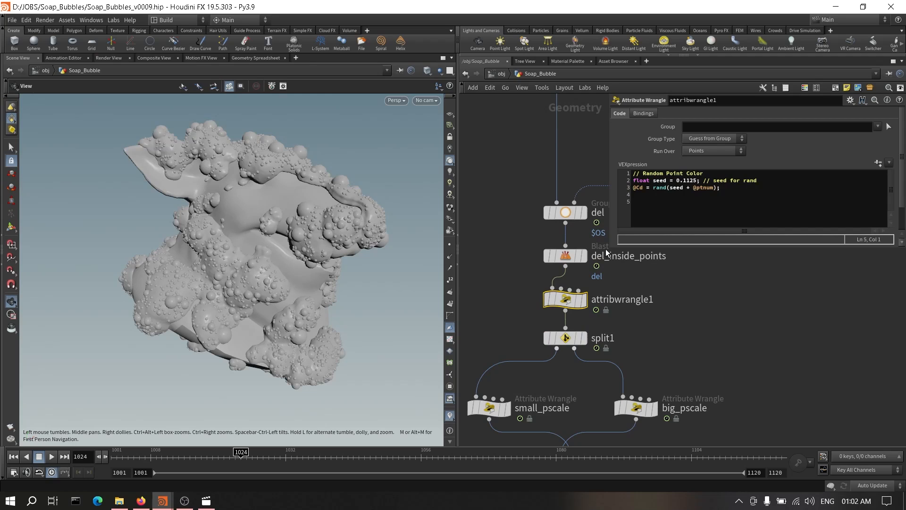
{"action": "left_click", "coordinate": [503, 74]}
{"action": "left_click", "coordinate": [531, 113]}
{"action": "left_click", "coordinate": [518, 257]}
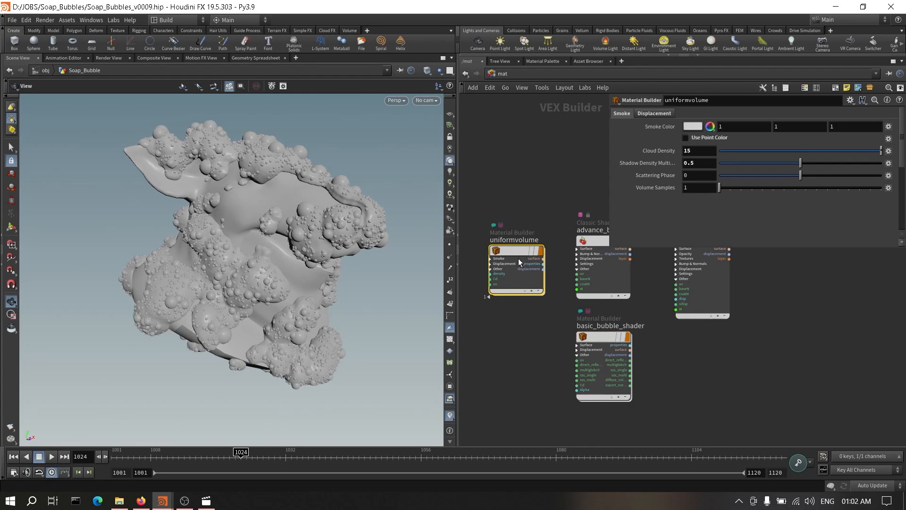
{"action": "double_click", "coordinate": [517, 255]}
{"action": "scroll", "coordinate": [528, 229], "scroll_direction": "down", "scroll_amount": 2}
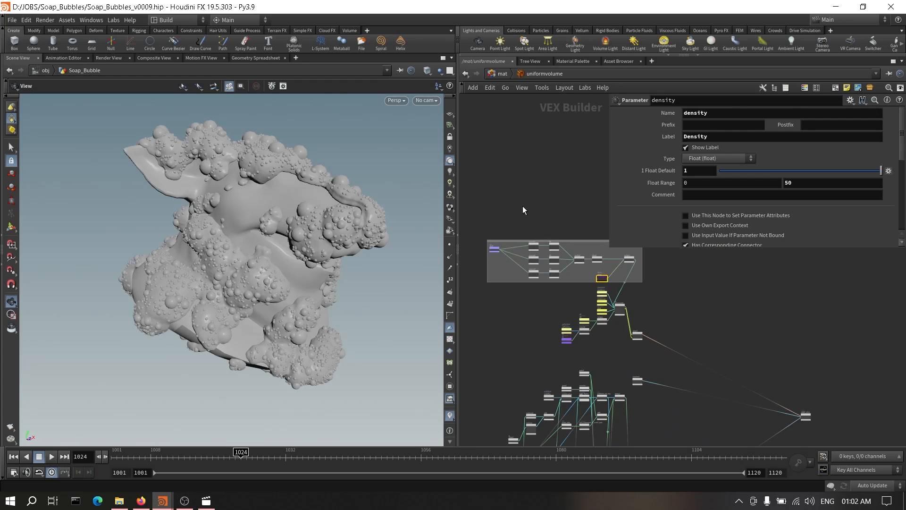
{"action": "left_click_drag", "start_coordinate": [522, 207], "coordinate": [541, 278]}
{"action": "left_click", "coordinate": [503, 74]}
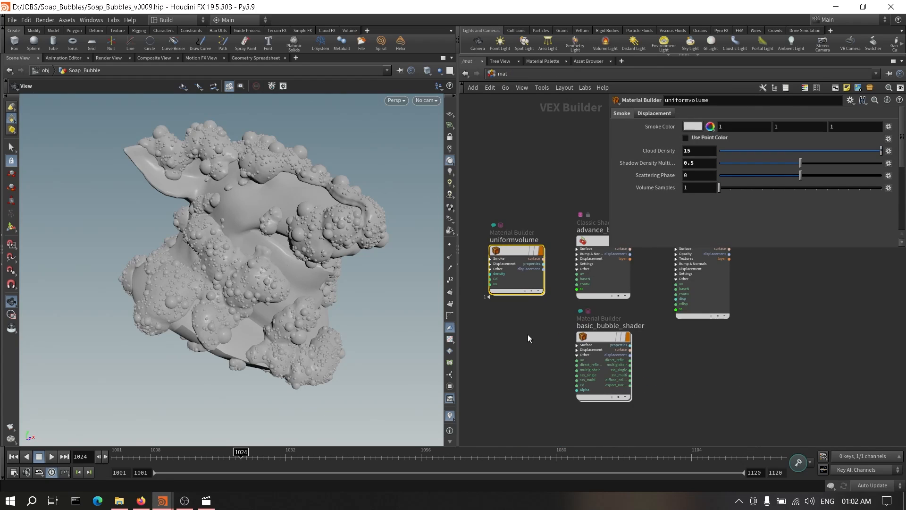
Step: Copy the uniformvolume material and look over the surface settings of basic_bubble_shader
{"action": "left_click_drag", "start_coordinate": [537, 342], "coordinate": [650, 399], "text": "shift"}
{"action": "key", "text": "ctrl+c"}
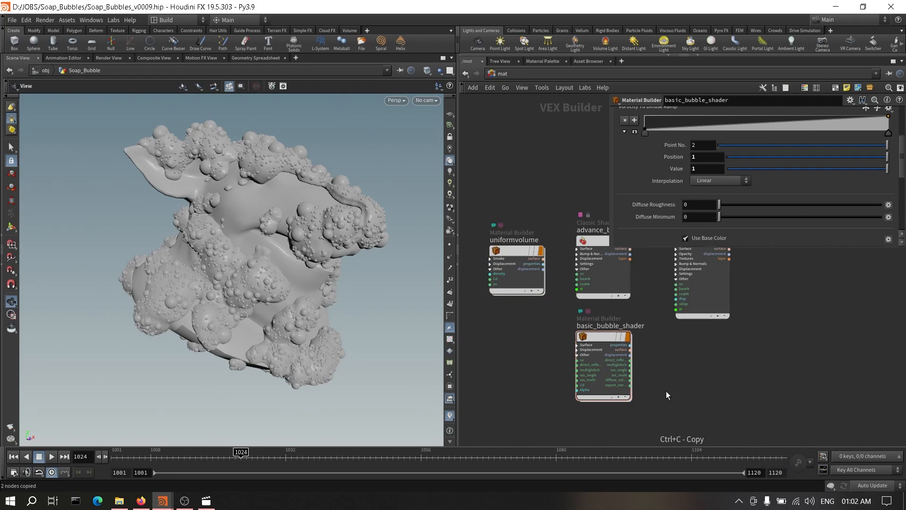
{"action": "left_click", "coordinate": [667, 391]}
{"action": "left_click_drag", "start_coordinate": [527, 242], "coordinate": [526, 185]}
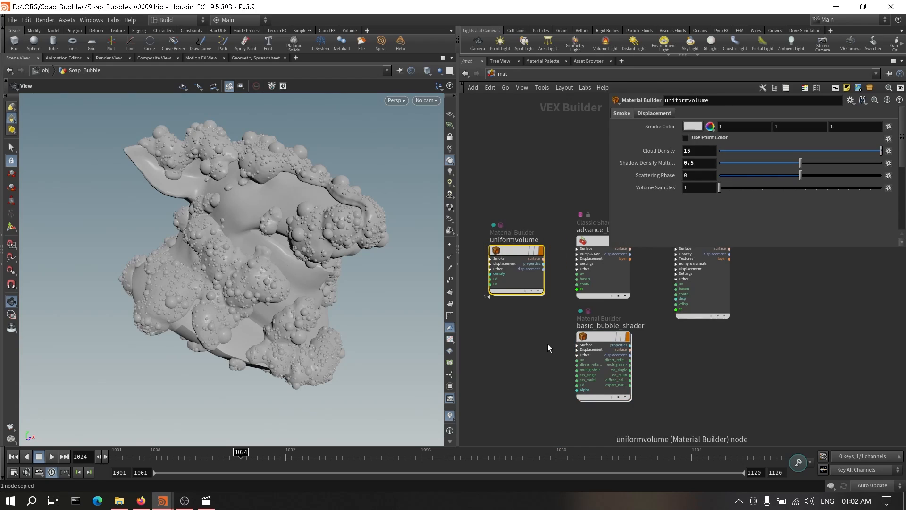
{"action": "left_click_drag", "start_coordinate": [548, 345], "coordinate": [709, 406]}
{"action": "key", "text": "ctrl+c"}
{"action": "scroll", "coordinate": [726, 206], "scroll_direction": "up", "scroll_amount": 4}
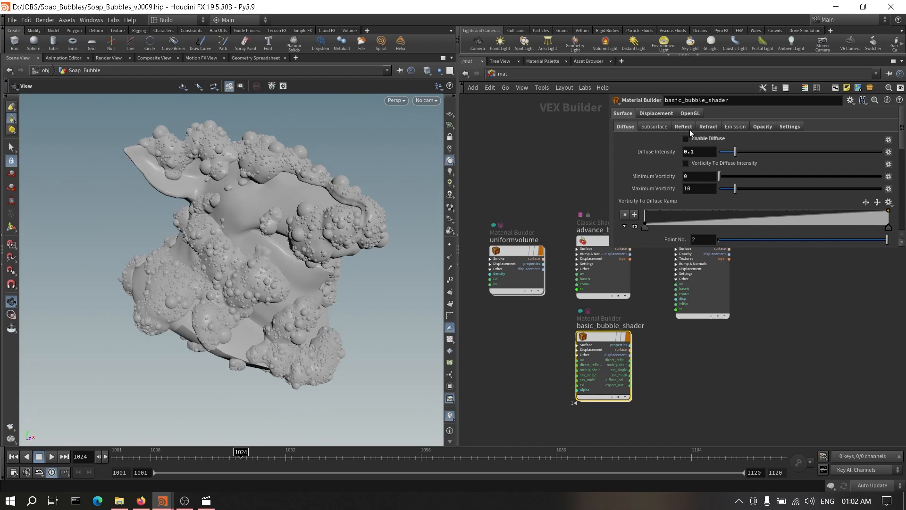
Step: Switch to the Soap_v01.hip scene and take a snapshot of the current RNDR_Soap_Combined render
{"action": "mouse_move", "coordinate": [162, 500]}
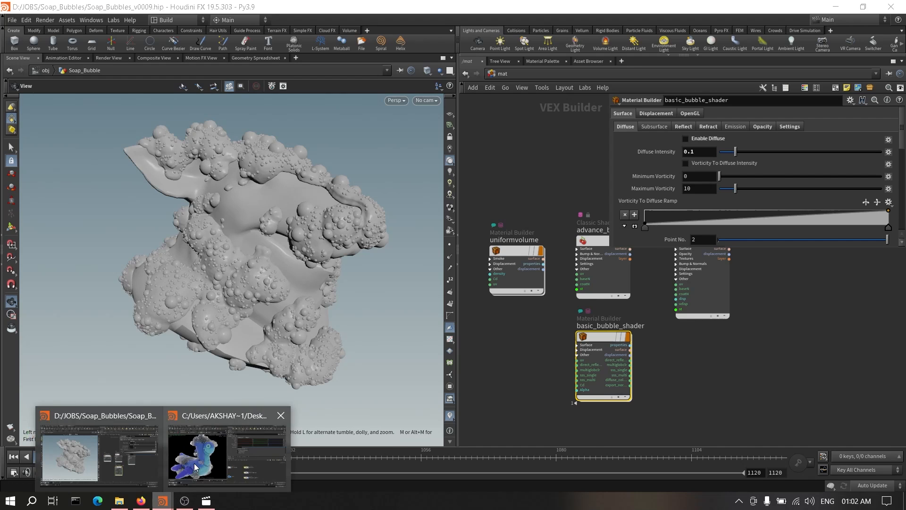
{"action": "left_click", "coordinate": [194, 463]}
{"action": "scroll", "coordinate": [277, 258], "scroll_direction": "down", "scroll_amount": 3}
{"action": "middle_click_drag", "start_coordinate": [273, 252], "coordinate": [264, 246]}
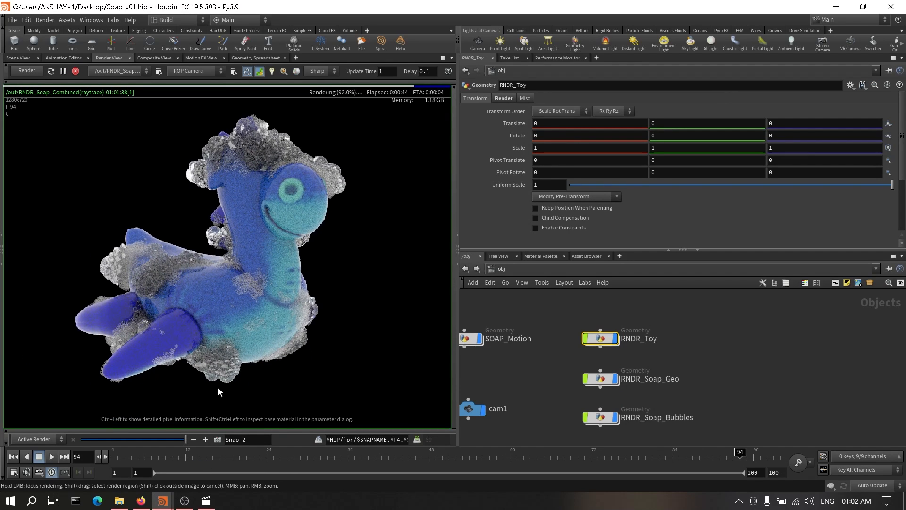
{"action": "left_click", "coordinate": [220, 443]}
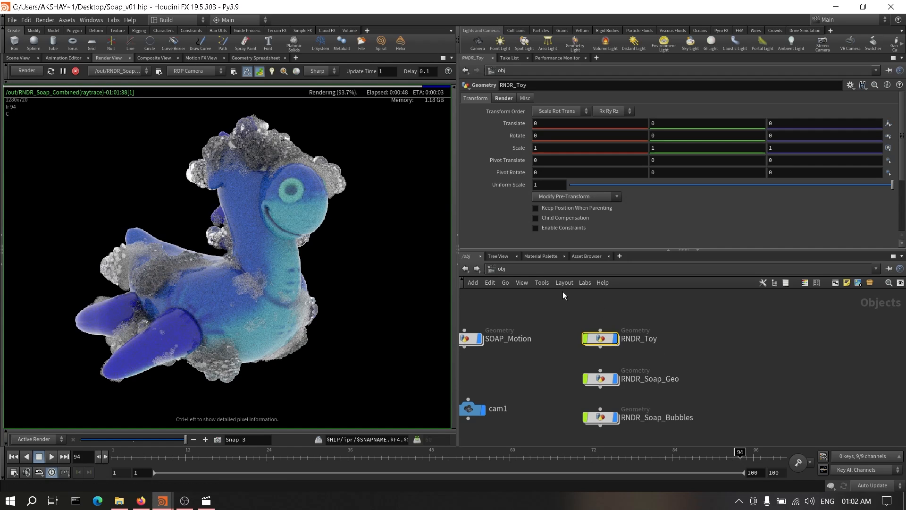
Step: Paste the copied uniformvolume material into the mat context and place it above the existing materials
{"action": "left_click", "coordinate": [529, 272]}
{"action": "left_click", "coordinate": [548, 305]}
{"action": "key", "text": "ctrl+c"}
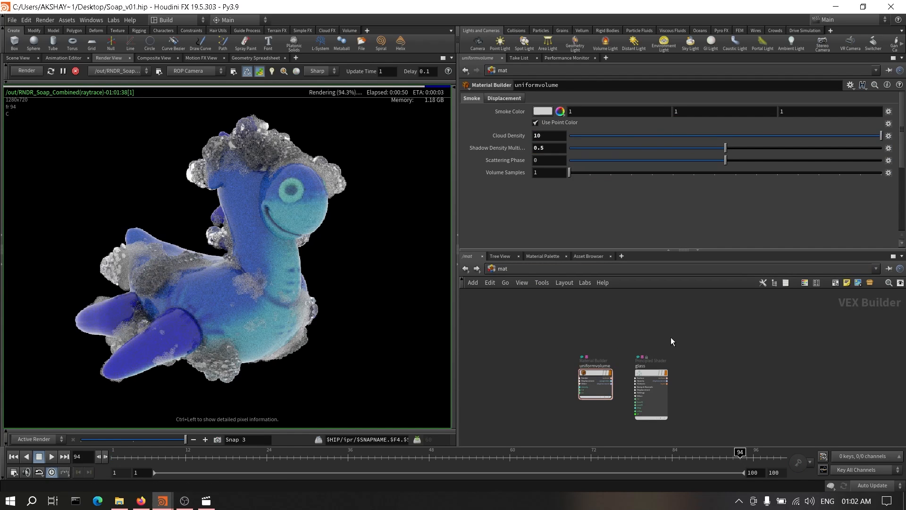
{"action": "key", "text": "ctrl+v"}
{"action": "left_click_drag", "start_coordinate": [672, 341], "coordinate": [626, 335]}
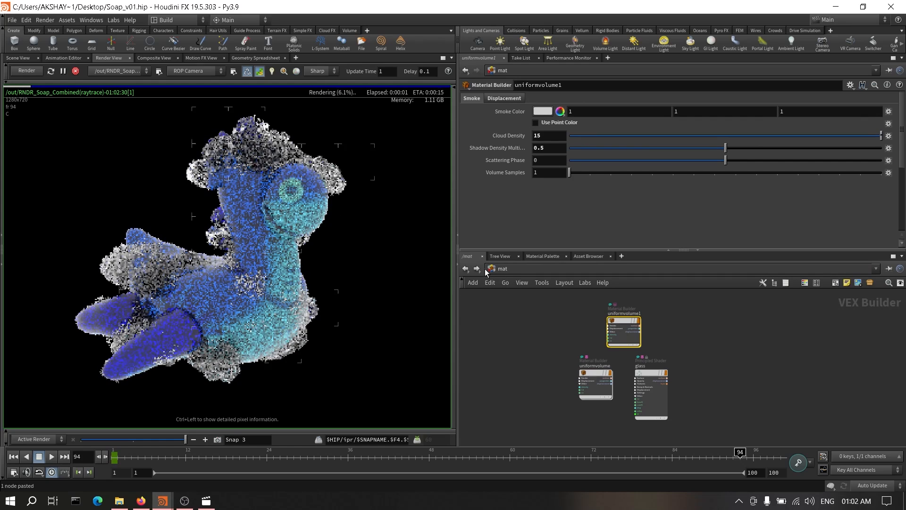
Step: Assign /mat/uniformvolume1 as the material of RNDR_Soap_Geo at the object level
{"action": "left_click", "coordinate": [501, 268]}
{"action": "left_click", "coordinate": [523, 311]}
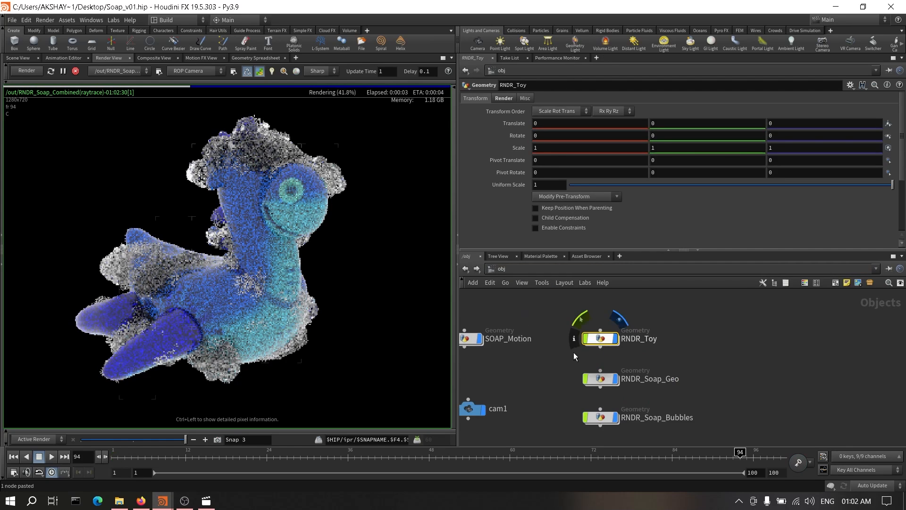
{"action": "left_click", "coordinate": [600, 379]}
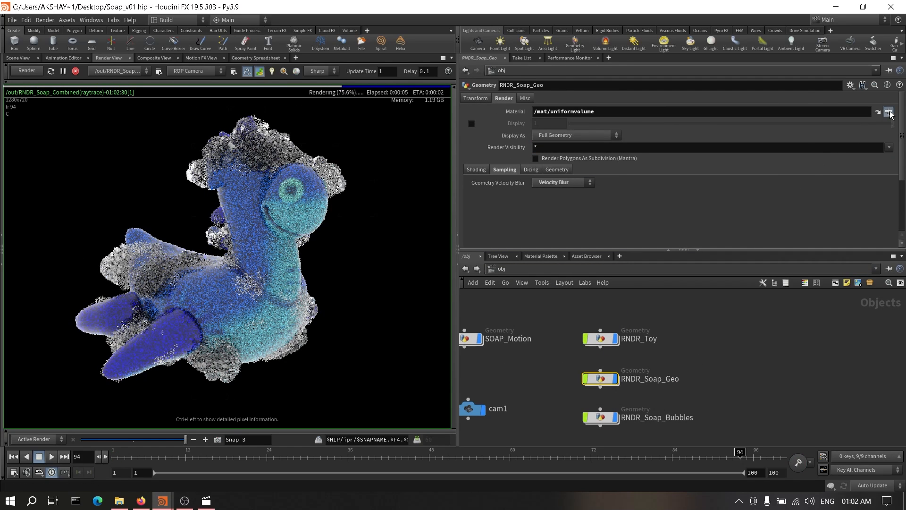
{"action": "left_click", "coordinate": [889, 112]}
{"action": "double_click", "coordinate": [856, 80]}
{"action": "left_click", "coordinate": [730, 346]}
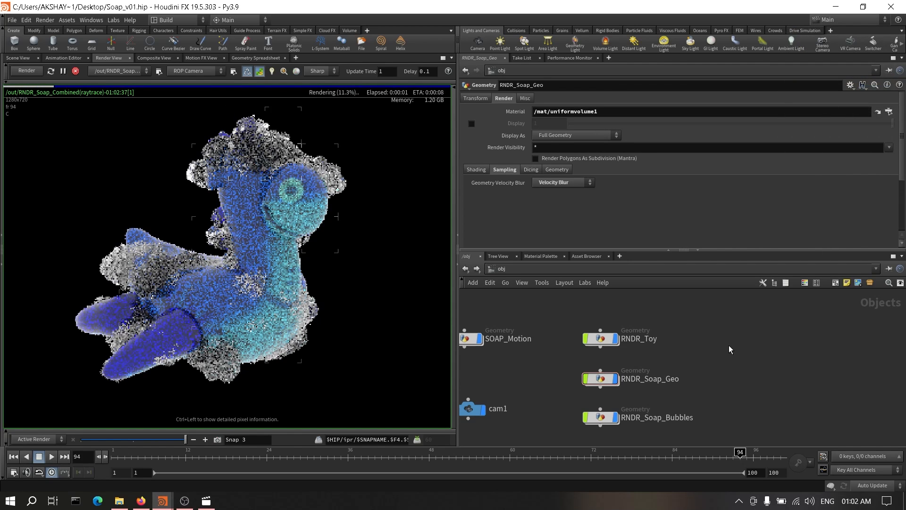
Step: Open the ToyShader network that RNDR_Toy's material path points to and check its node options
{"action": "left_click", "coordinate": [590, 340]}
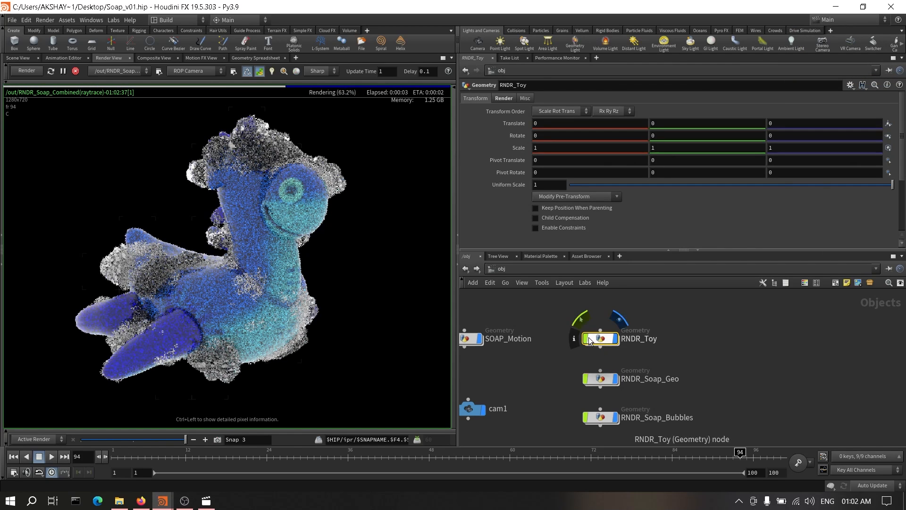
{"action": "left_click", "coordinate": [504, 97]}
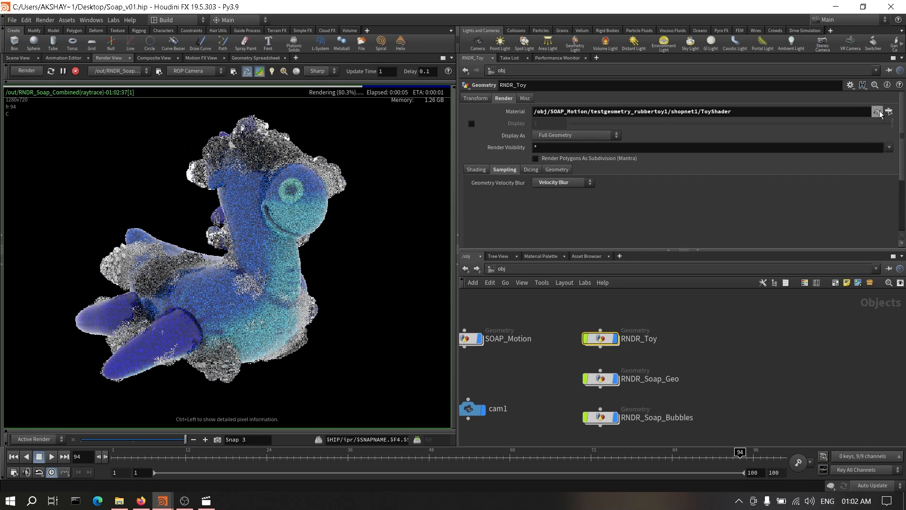
{"action": "left_click", "coordinate": [878, 112]}
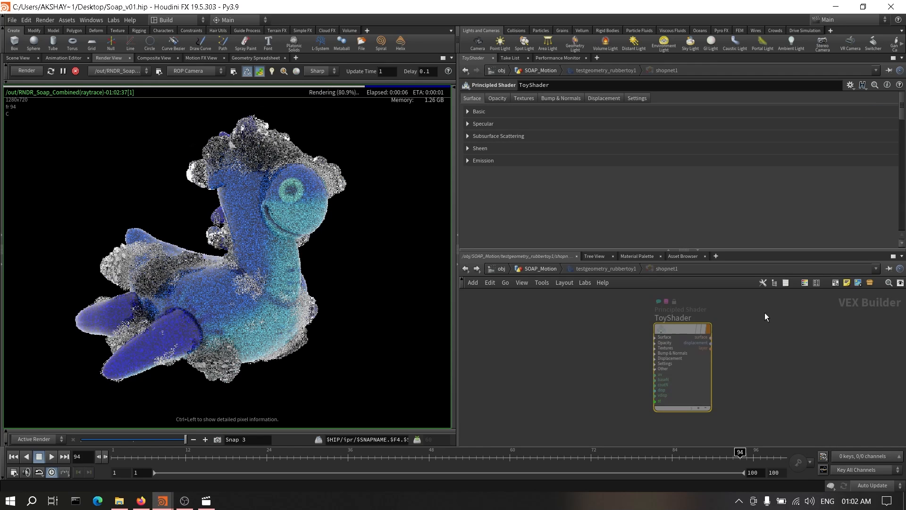
{"action": "right_click", "coordinate": [682, 328]}
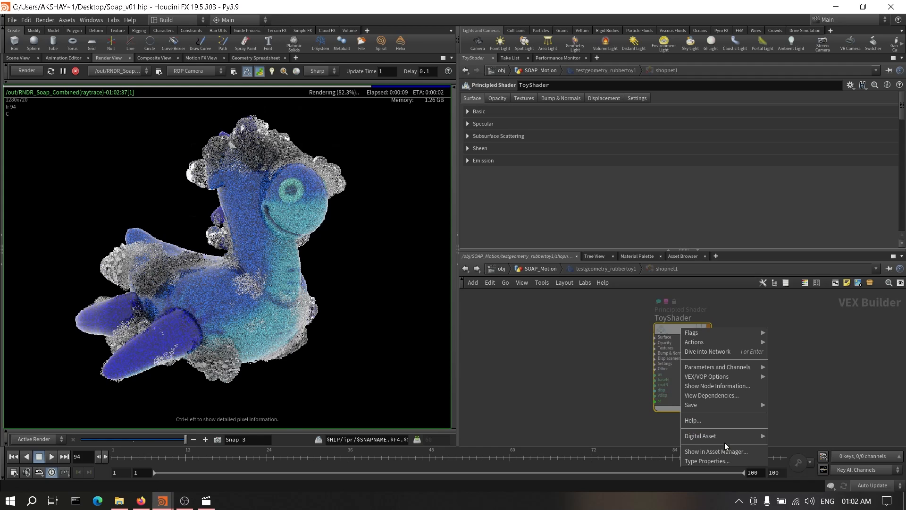
{"action": "left_click", "coordinate": [601, 355]}
Step: Go up to SOAP_Motion and allow editing of the testgeometry_rubbertoy1 asset's contents
{"action": "left_click", "coordinate": [602, 268]}
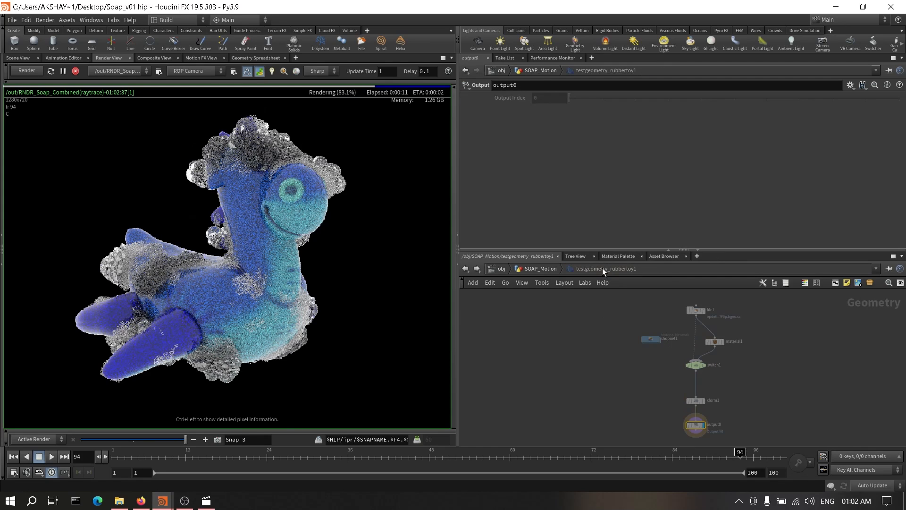
{"action": "left_click", "coordinate": [543, 268]}
{"action": "scroll", "coordinate": [651, 355], "scroll_direction": "up", "scroll_amount": 5}
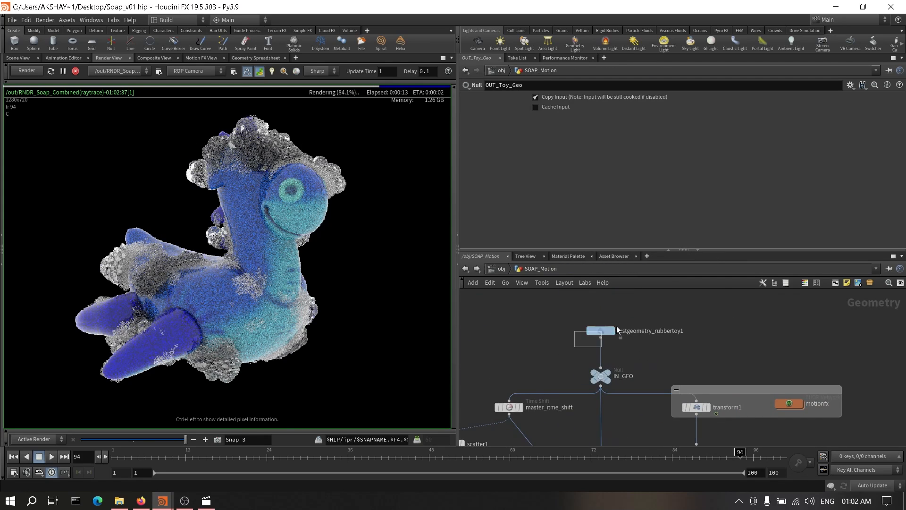
{"action": "left_click", "coordinate": [597, 328]}
{"action": "right_click", "coordinate": [598, 330]}
{"action": "left_click", "coordinate": [638, 438]}
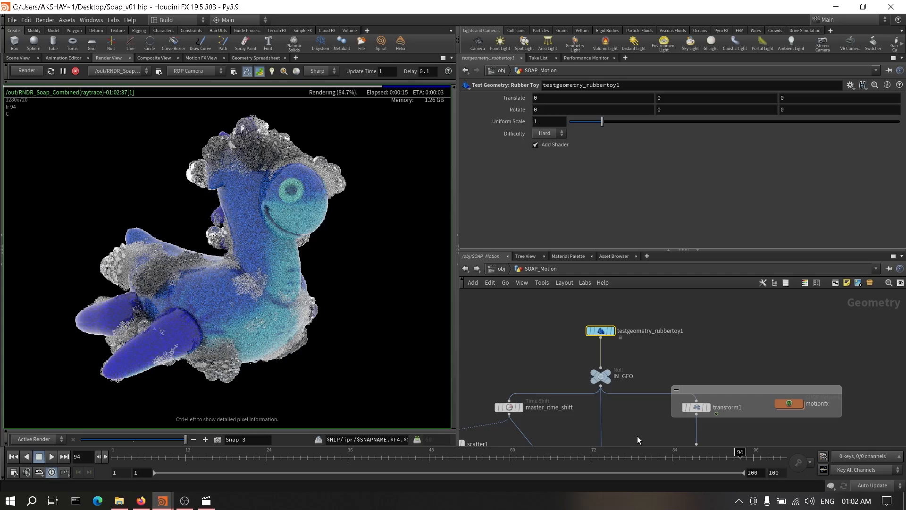
Step: Enter the rubber toy's shopnet1 network and set ToyShader's specular Roughness to 1
{"action": "double_click", "coordinate": [601, 330]}
{"action": "double_click", "coordinate": [607, 377]}
{"action": "left_click", "coordinate": [491, 124]}
{"action": "double_click", "coordinate": [552, 150]}
{"action": "type", "text": "1"}
{"action": "left_click", "coordinate": [491, 214]}
{"action": "scroll", "coordinate": [620, 180], "scroll_direction": "down", "scroll_amount": 1}
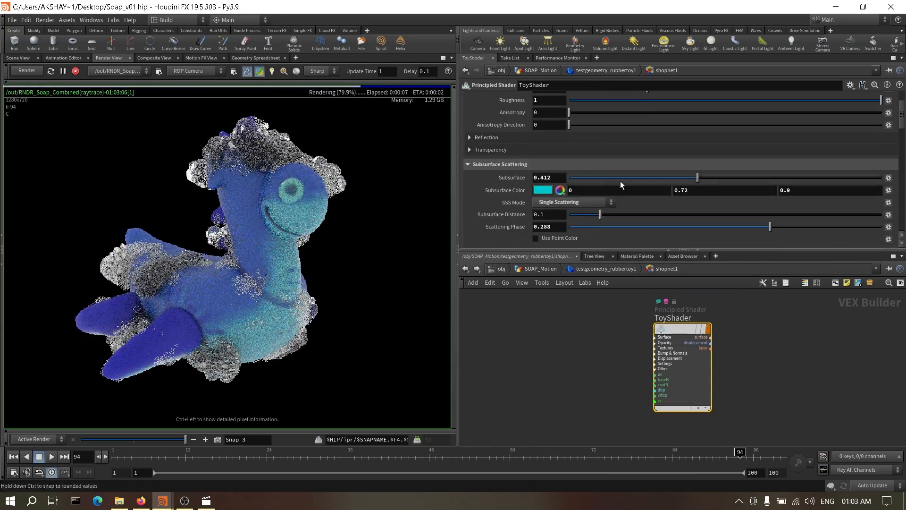
Step: Lower ToyShader's Subsurface amount to 0
{"action": "left_click_drag", "start_coordinate": [697, 178], "coordinate": [569, 179]}
{"action": "scroll", "coordinate": [557, 208], "scroll_direction": "down", "scroll_amount": 1}
{"action": "left_click", "coordinate": [519, 217]}
Step: Lower ToyShader's specular Roughness to 0 and compare the render with the saved snapshot
{"action": "scroll", "coordinate": [554, 228], "scroll_direction": "up", "scroll_amount": 1}
{"action": "scroll", "coordinate": [554, 228], "scroll_direction": "up", "scroll_amount": 1}
{"action": "left_click", "coordinate": [542, 214]}
{"action": "left_click_drag", "start_coordinate": [661, 150], "coordinate": [567, 149]}
{"action": "mouse_move", "coordinate": [184, 439]}
{"action": "left_mouse_down"}
{"action": "mouse_move", "coordinate": [87, 429]}
{"action": "mouse_move", "coordinate": [186, 432]}
{"action": "left_mouse_up"}
Step: Set ToyShader's Reflectivity to 0 and its specular Roughness to 0.3
{"action": "left_click", "coordinate": [517, 198]}
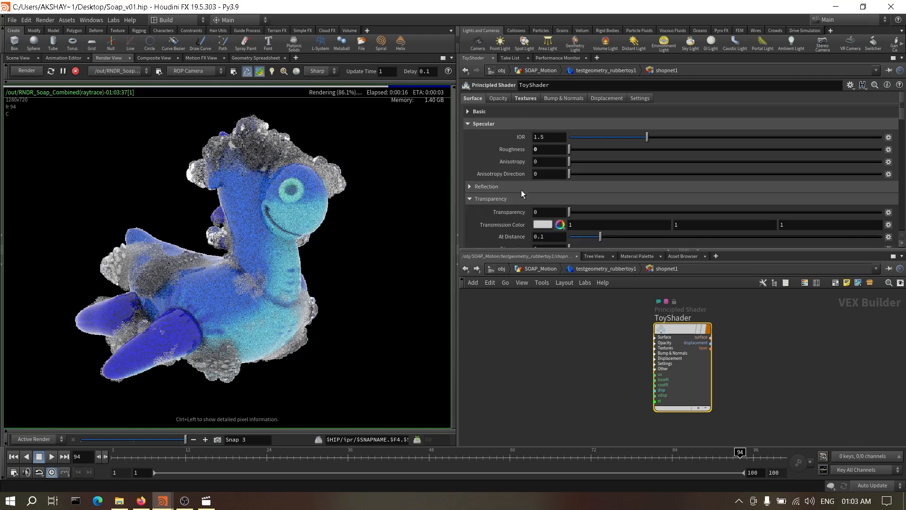
{"action": "left_click", "coordinate": [521, 188]}
{"action": "scroll", "coordinate": [557, 188], "scroll_direction": "down", "scroll_amount": 1}
{"action": "left_click_drag", "start_coordinate": [680, 175], "coordinate": [569, 174]}
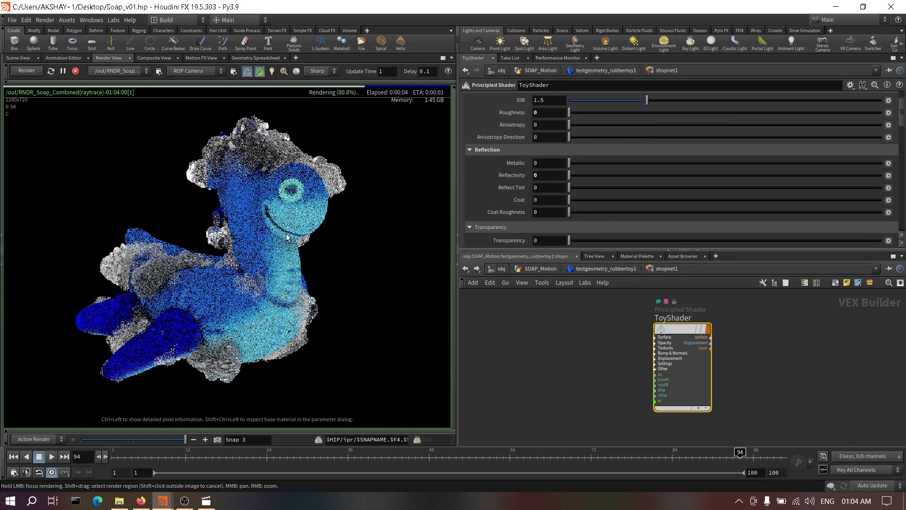
{"action": "scroll", "coordinate": [599, 198], "scroll_direction": "up", "scroll_amount": 2}
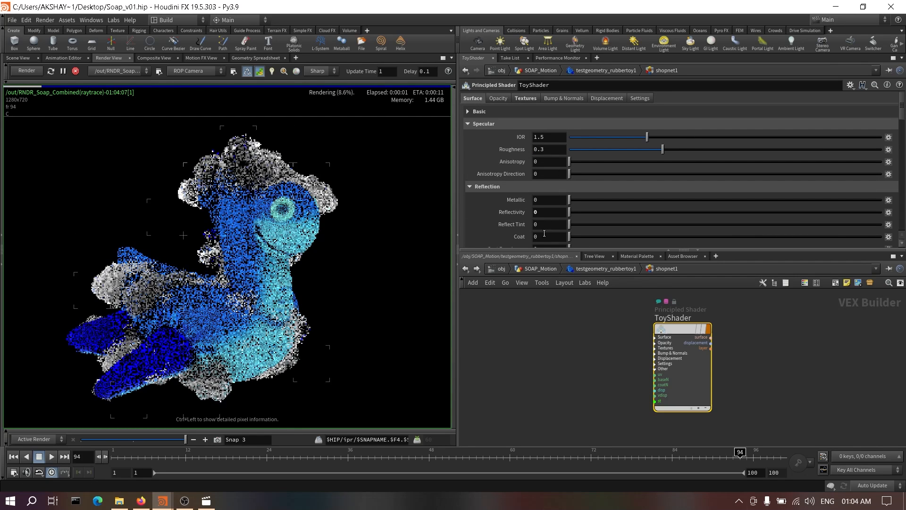
Step: Inspect the toy's head in the render, return to the object level and delete envlight1
{"action": "left_click", "coordinate": [535, 271]}
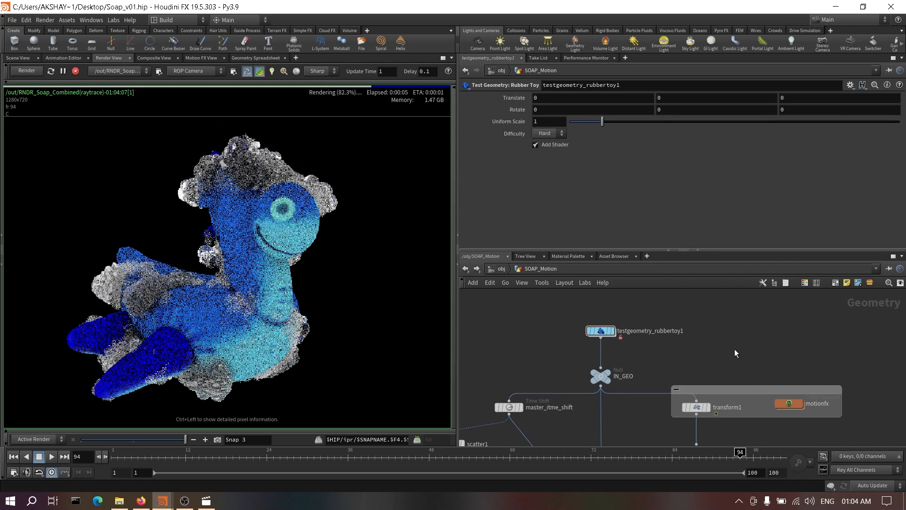
{"action": "scroll", "coordinate": [289, 196], "scroll_direction": "up", "scroll_amount": 3}
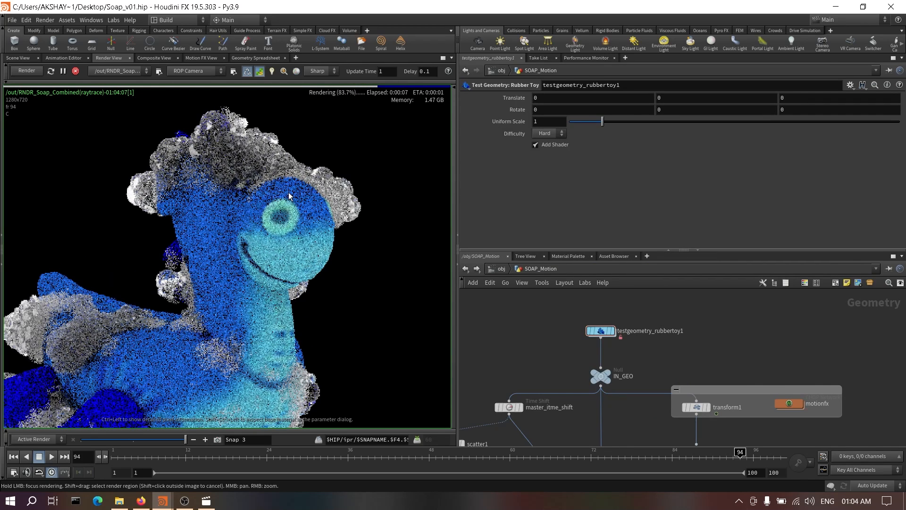
{"action": "left_click", "coordinate": [500, 268]}
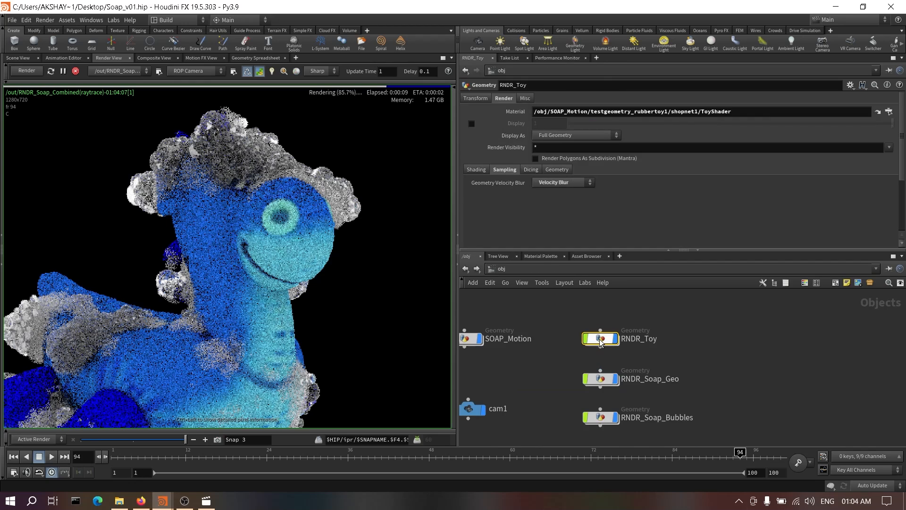
{"action": "left_click", "coordinate": [651, 372]}
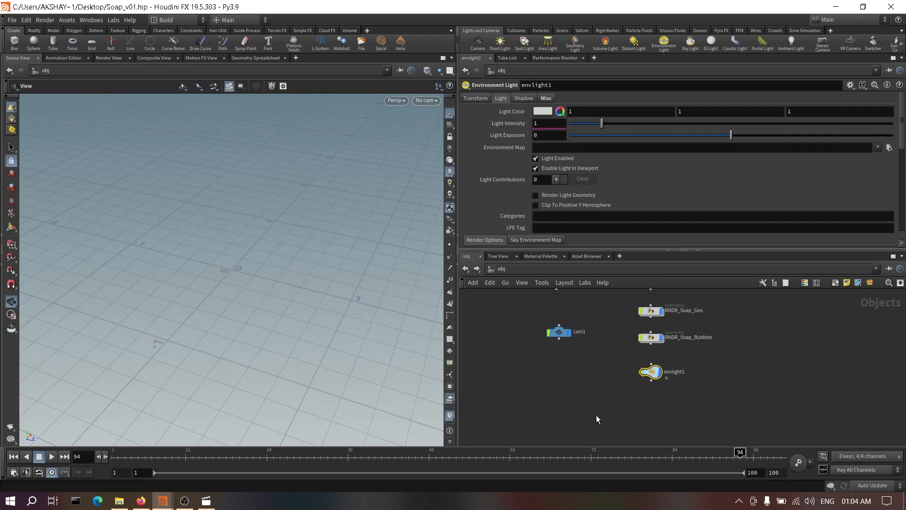
{"action": "left_click_drag", "start_coordinate": [609, 406], "coordinate": [681, 390]}
{"action": "key", "text": "Delete"}
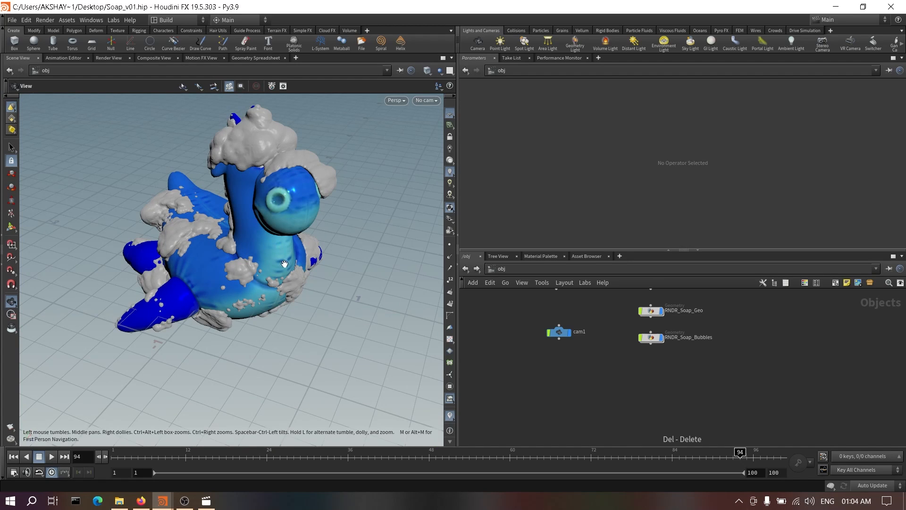
Step: Add a distant light to the scene and render RNDR_Soap_Combined
{"action": "left_click_drag", "start_coordinate": [283, 259], "coordinate": [272, 276]}
{"action": "left_click", "coordinate": [635, 45]}
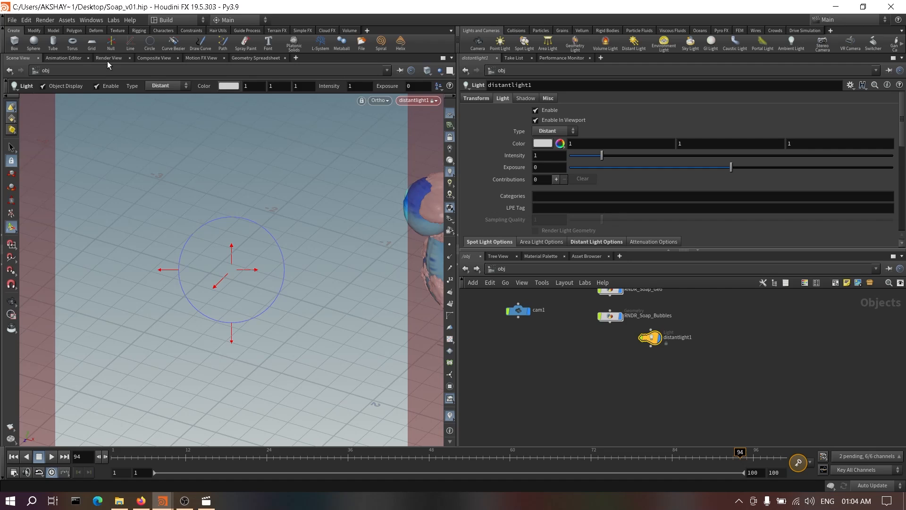
{"action": "left_click", "coordinate": [108, 59]}
{"action": "left_click", "coordinate": [29, 73]}
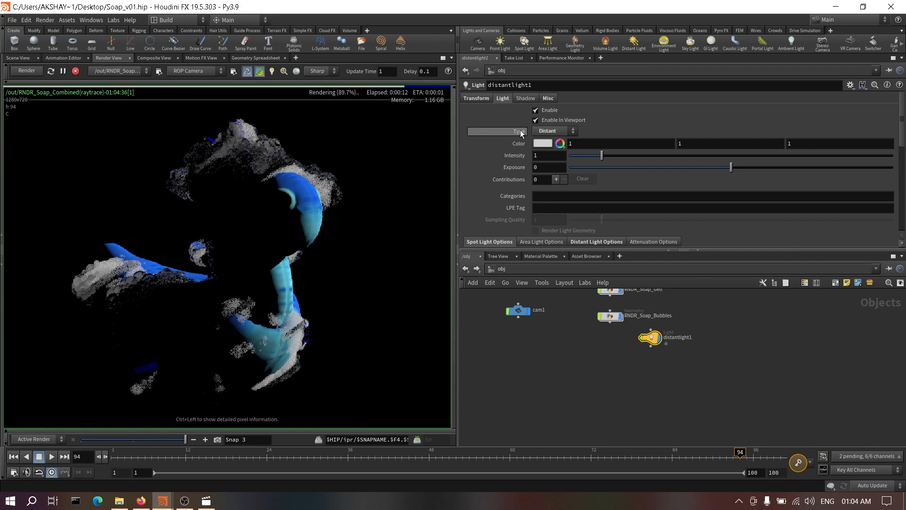
Step: Set distantlight1's Y rotation to 120
{"action": "left_click", "coordinate": [477, 97]}
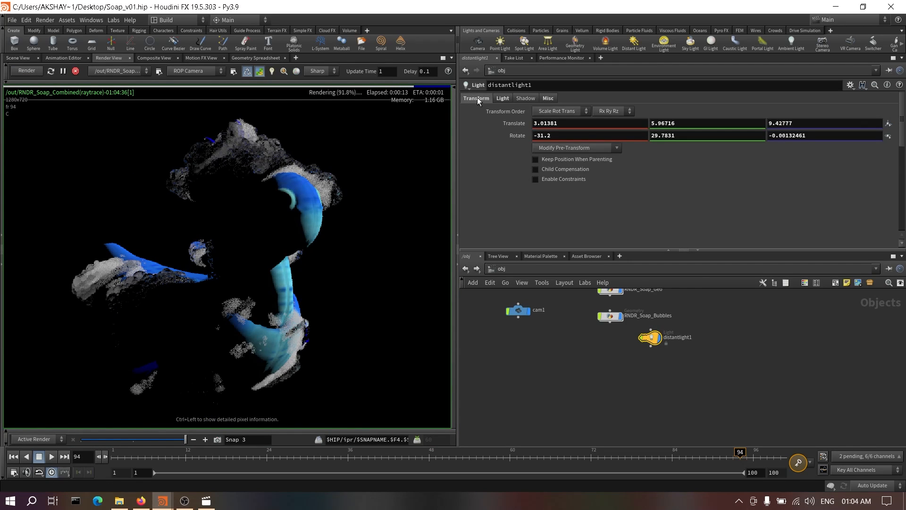
{"action": "double_click", "coordinate": [691, 137]}
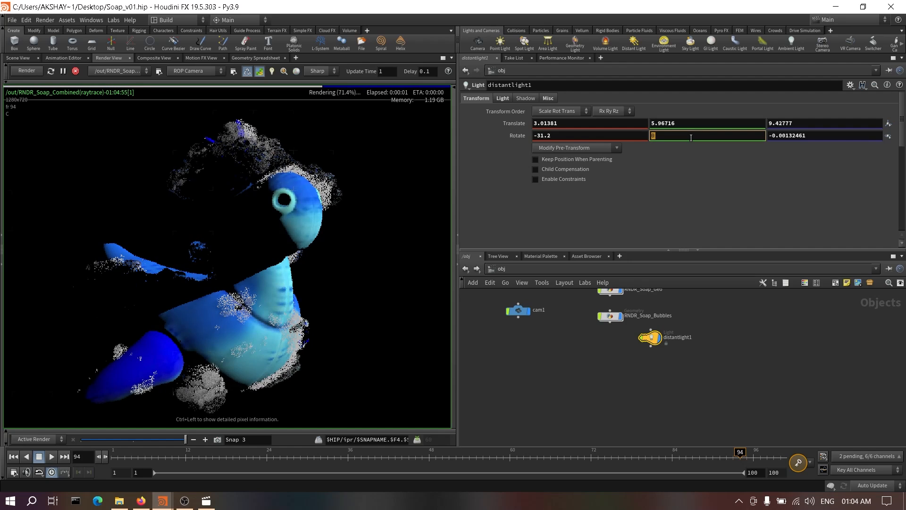
{"action": "type", "text": "12"}
{"action": "key", "text": "Return"}
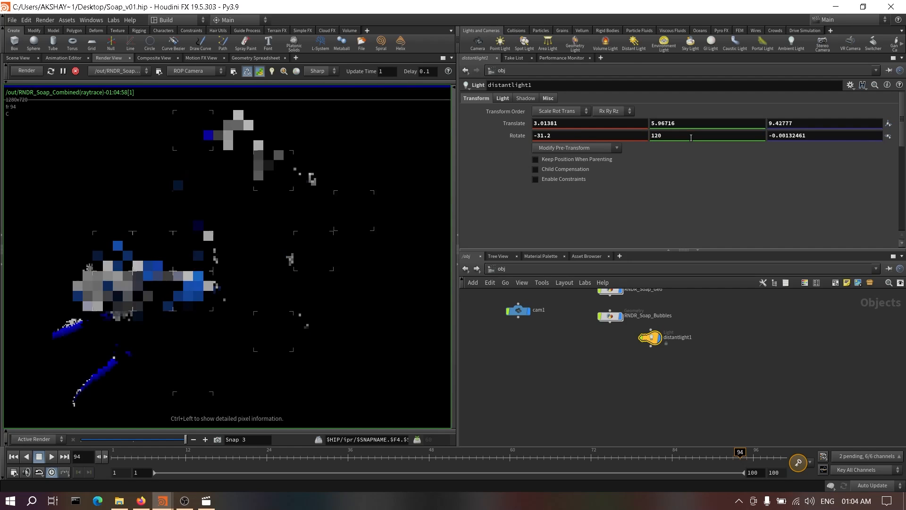
Step: Set distantlight1's Exposure to 2
{"action": "left_click", "coordinate": [502, 98]}
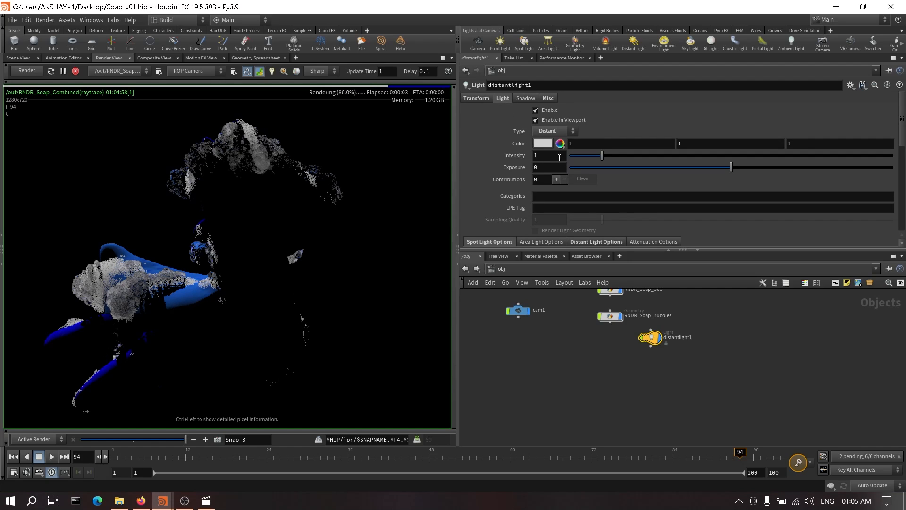
{"action": "middle_click_drag", "start_coordinate": [670, 317], "coordinate": [666, 350]}
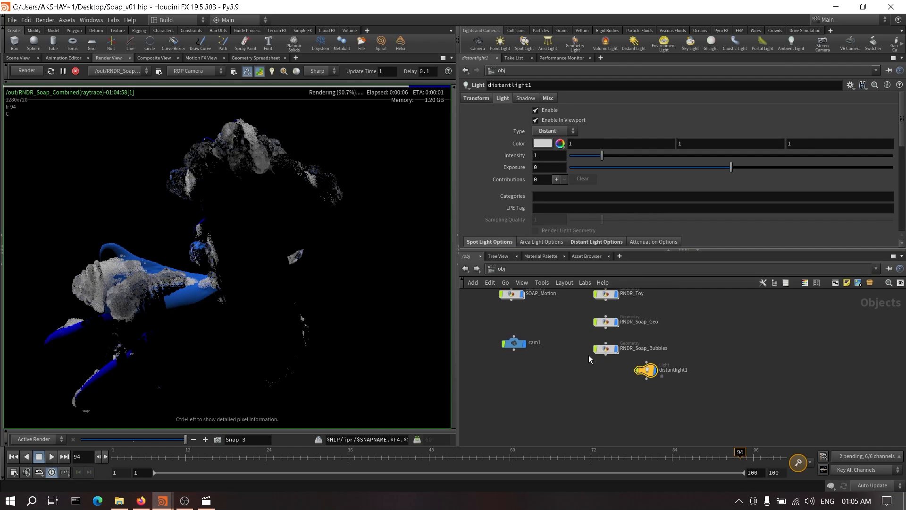
{"action": "left_click", "coordinate": [549, 167]}
{"action": "type", "text": "2"}
{"action": "key", "text": "Return"}
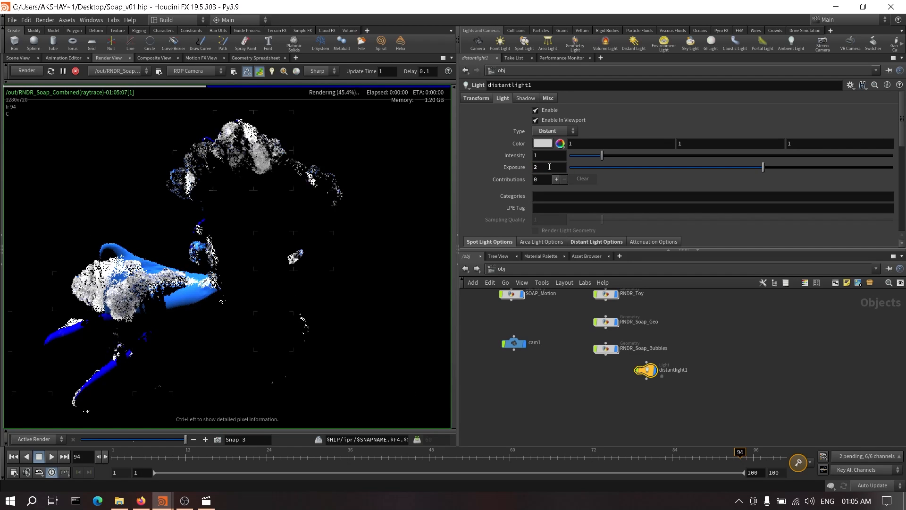
Step: Set distantlight1's Exposure to 1
{"action": "left_click", "coordinate": [548, 167]}
{"action": "type", "text": "1"}
{"action": "key", "text": "Return"}
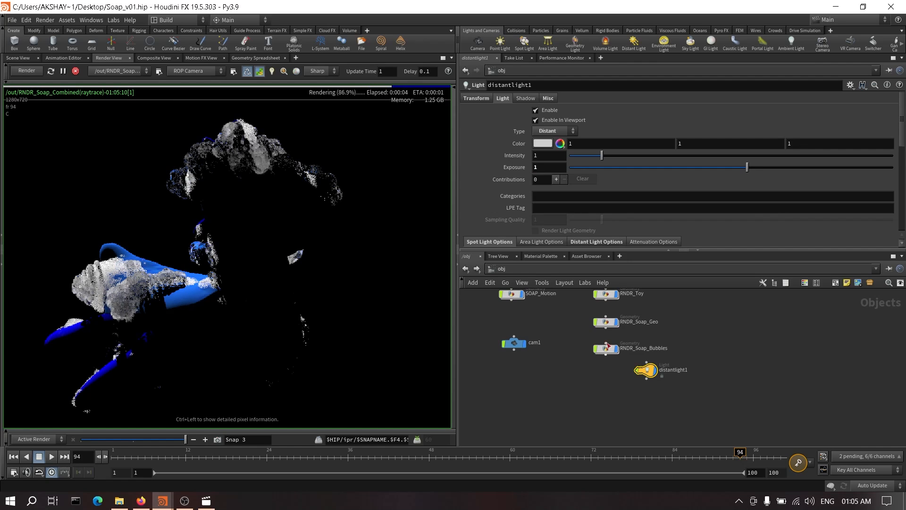
{"action": "left_click", "coordinate": [477, 98]}
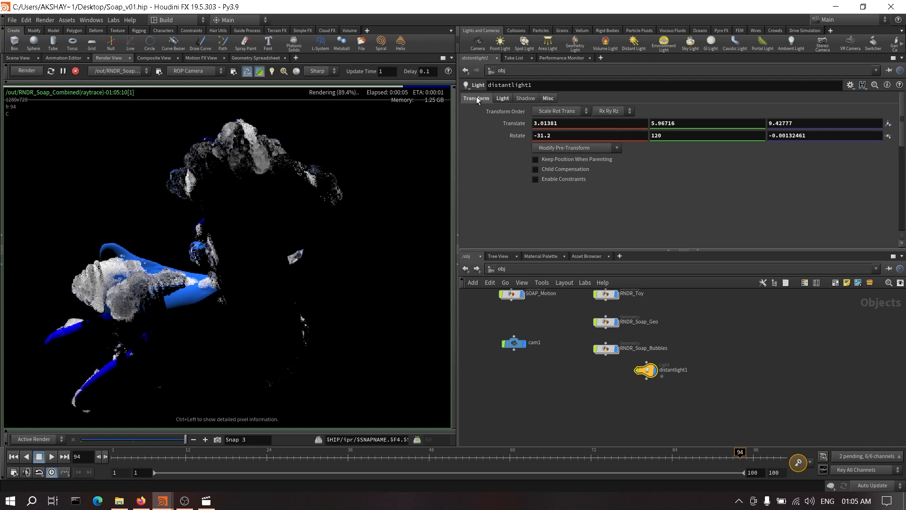
Step: In the material network, set the glass shader's Albedo Multiplier to 0
{"action": "left_click", "coordinate": [517, 271]}
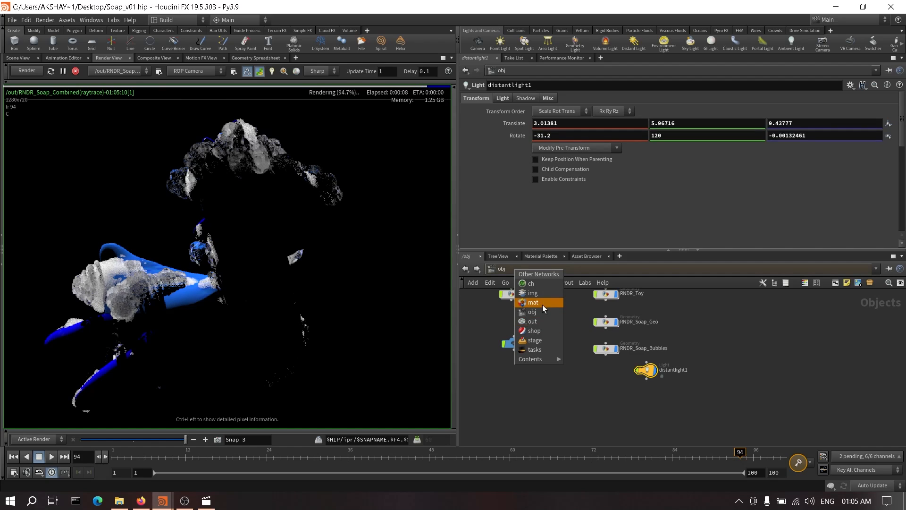
{"action": "left_click", "coordinate": [542, 304]}
{"action": "left_click", "coordinate": [652, 378]}
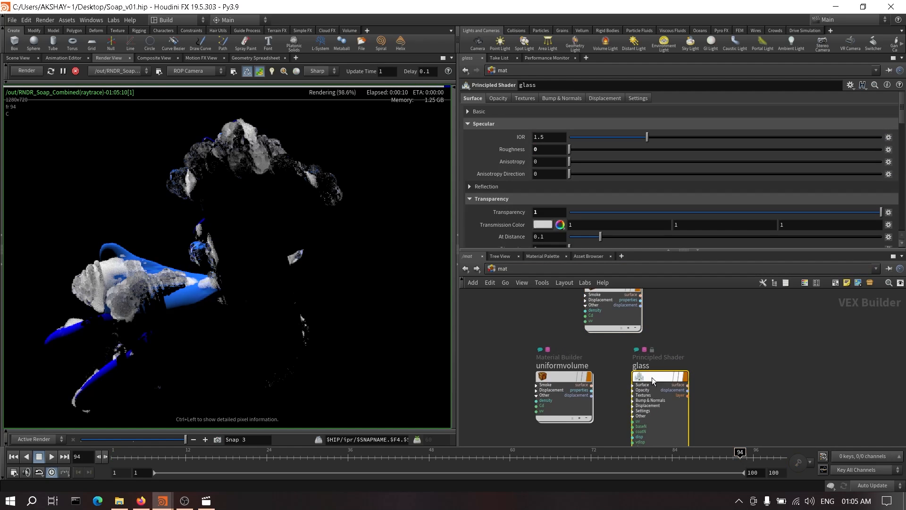
{"action": "left_click", "coordinate": [483, 111]}
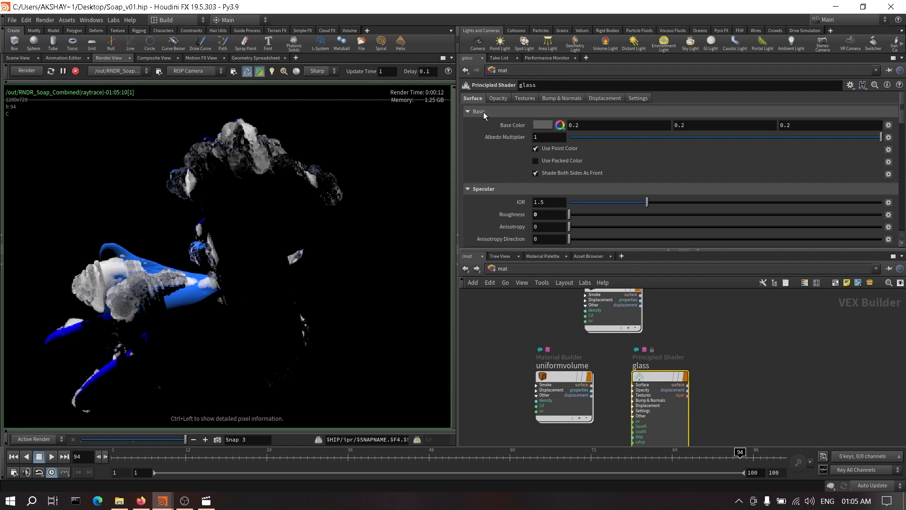
{"action": "left_click_drag", "start_coordinate": [573, 138], "coordinate": [563, 140]}
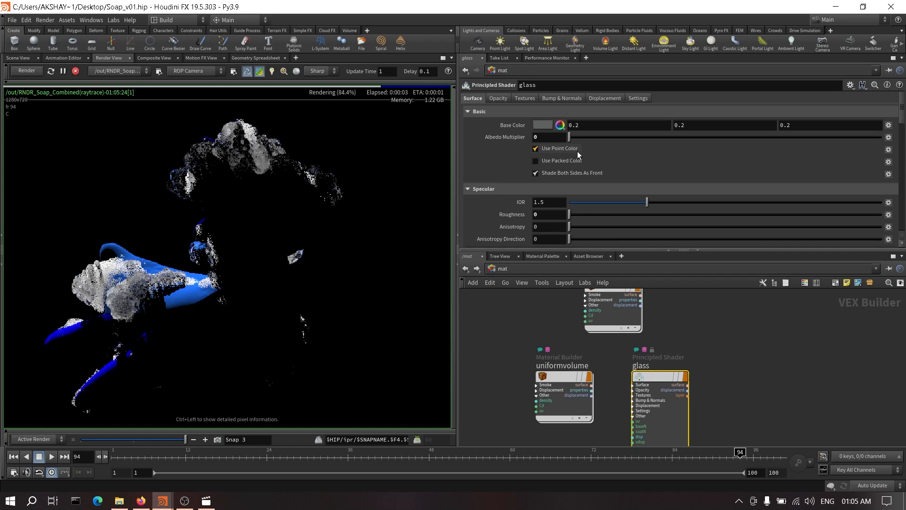
Step: Set the glass shader's IOR to 1.333 and check the soap up close in the render
{"action": "scroll", "coordinate": [513, 197], "scroll_direction": "down", "scroll_amount": 3}
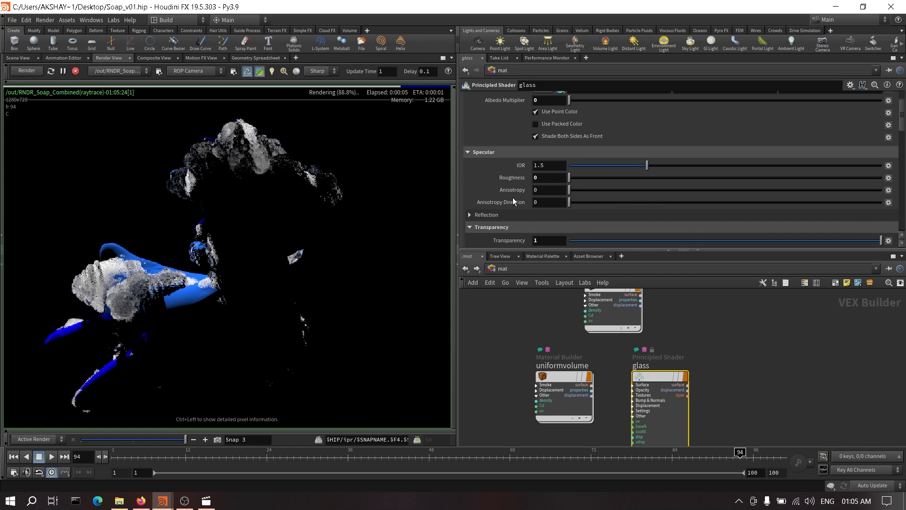
{"action": "scroll", "coordinate": [512, 197], "scroll_direction": "down", "scroll_amount": 2}
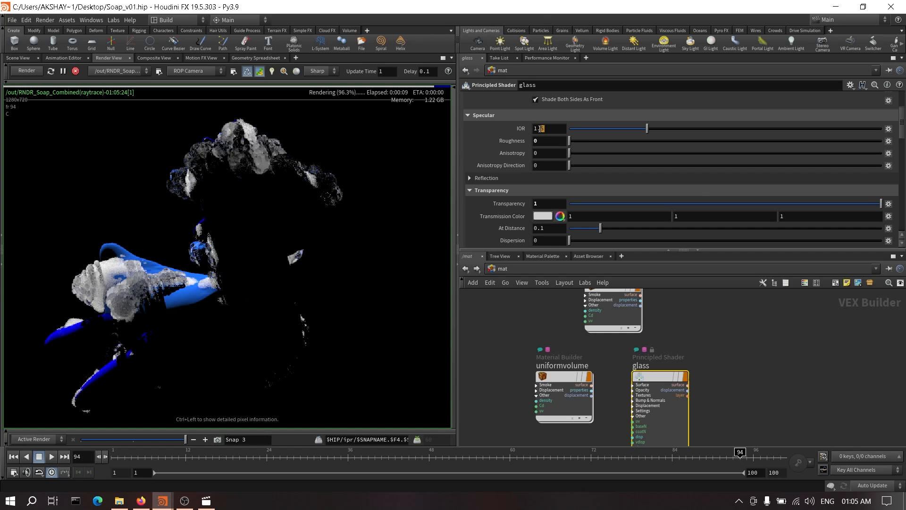
{"action": "key", "text": "Return"}
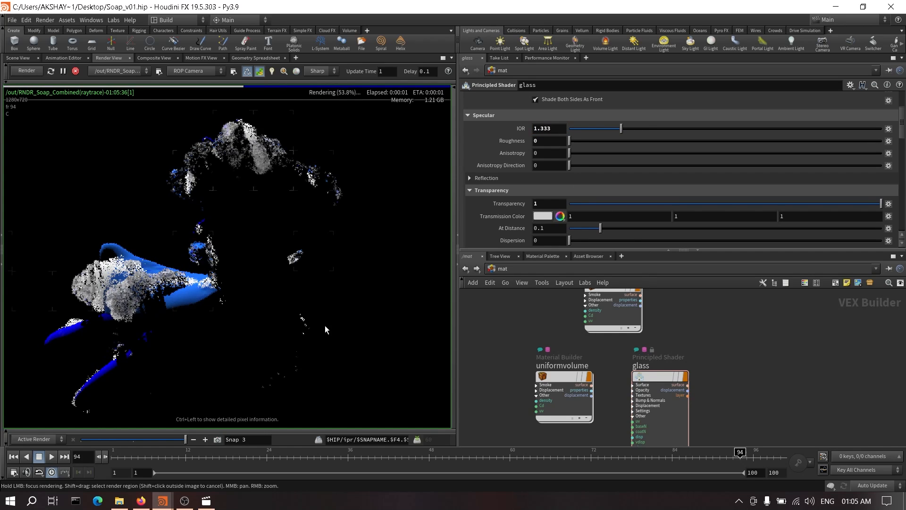
{"action": "scroll", "coordinate": [114, 297], "scroll_direction": "up", "scroll_amount": 3}
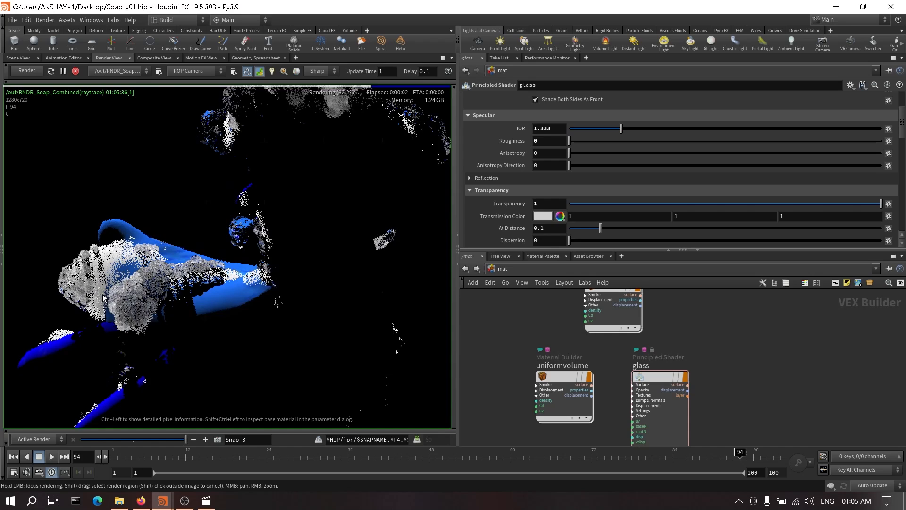
Step: At the object level, replace distantlight1 with an environment light and return to the render
{"action": "left_click", "coordinate": [529, 269]}
{"action": "left_click", "coordinate": [526, 315]}
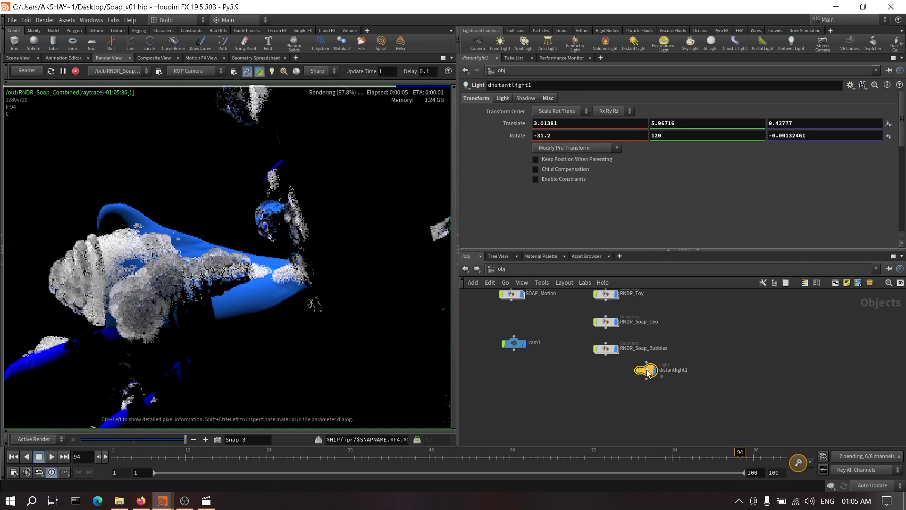
{"action": "key", "text": "Delete"}
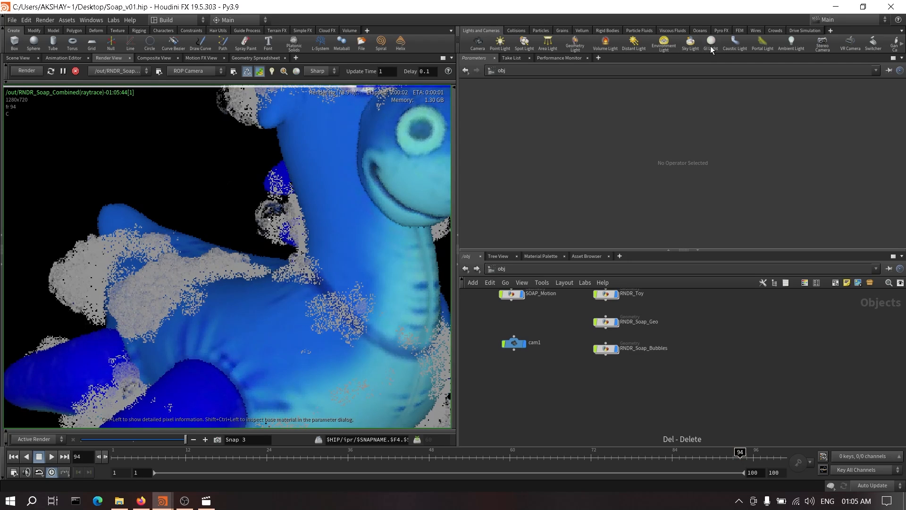
{"action": "left_click", "coordinate": [664, 43]}
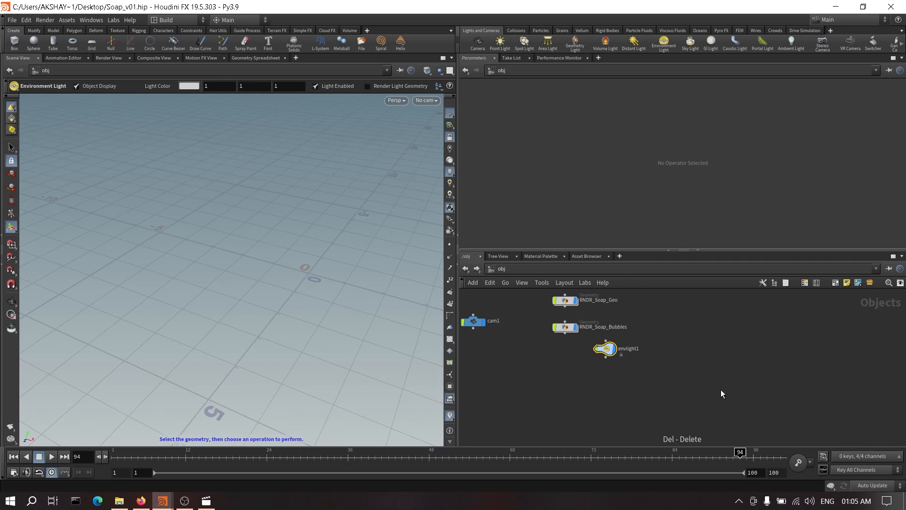
{"action": "left_click", "coordinate": [601, 367]}
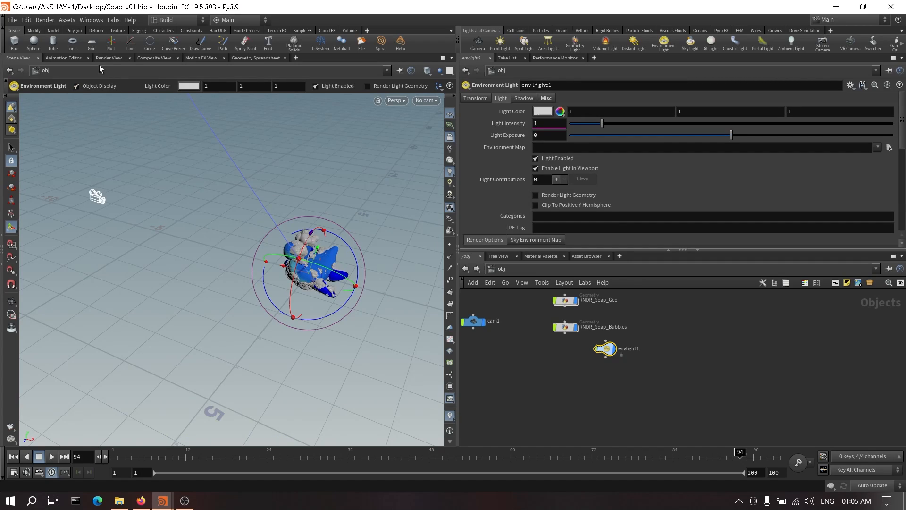
{"action": "left_click", "coordinate": [111, 57]}
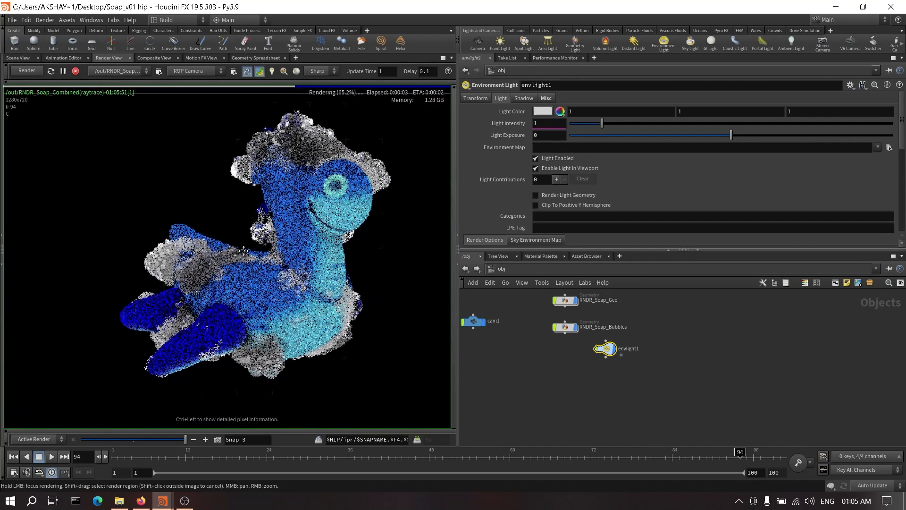
Step: Examine the render under the environment light and review the glass shader's Basic, Specular and Transparency settings
{"action": "scroll", "coordinate": [243, 250], "scroll_direction": "up", "scroll_amount": 2}
{"action": "left_click", "coordinate": [542, 269]}
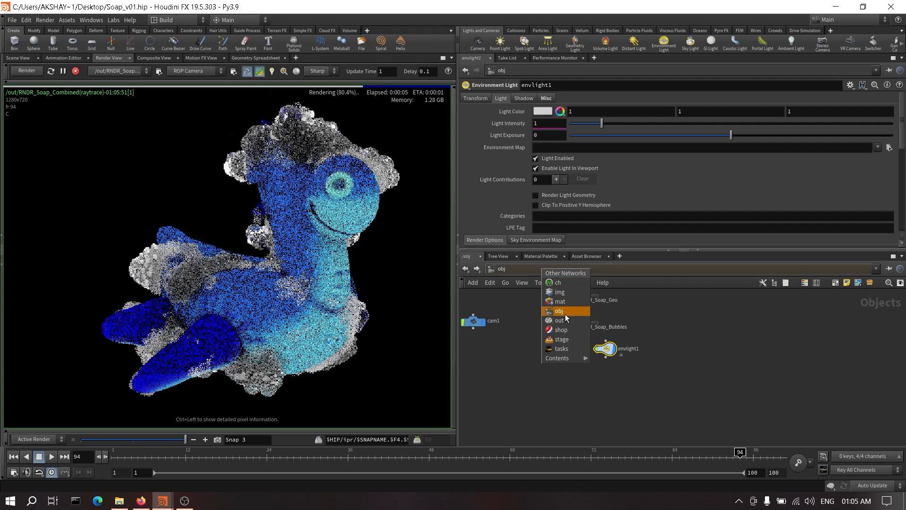
{"action": "left_click", "coordinate": [562, 300]}
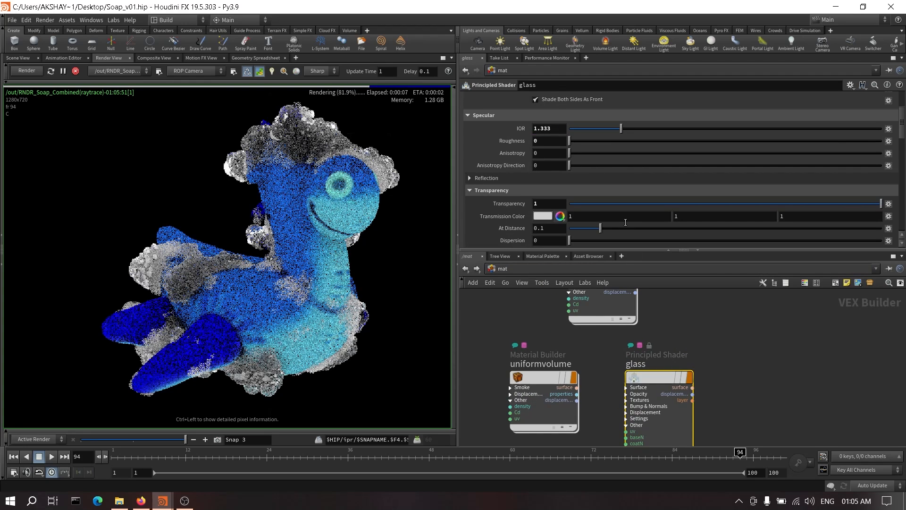
{"action": "scroll", "coordinate": [480, 194], "scroll_direction": "down", "scroll_amount": 2}
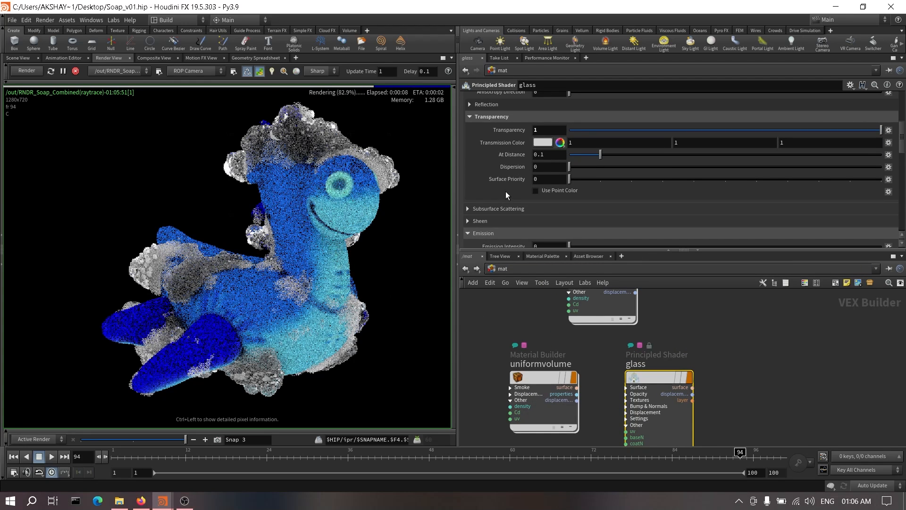
{"action": "scroll", "coordinate": [506, 194], "scroll_direction": "down", "scroll_amount": 2}
{"action": "scroll", "coordinate": [506, 210], "scroll_direction": "up", "scroll_amount": 8}
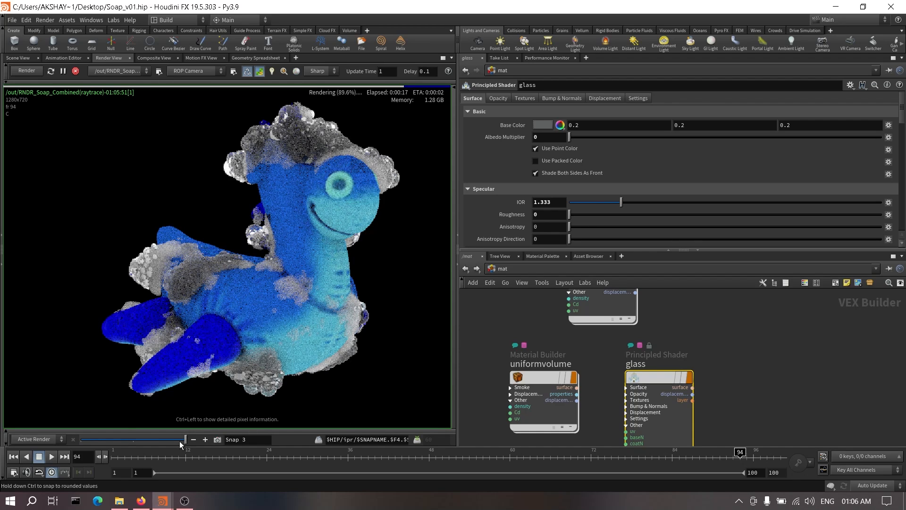
{"action": "mouse_move", "coordinate": [179, 441]}
{"action": "left_mouse_down"}
{"action": "mouse_move", "coordinate": [148, 437]}
{"action": "mouse_move", "coordinate": [185, 439]}
{"action": "left_mouse_up"}
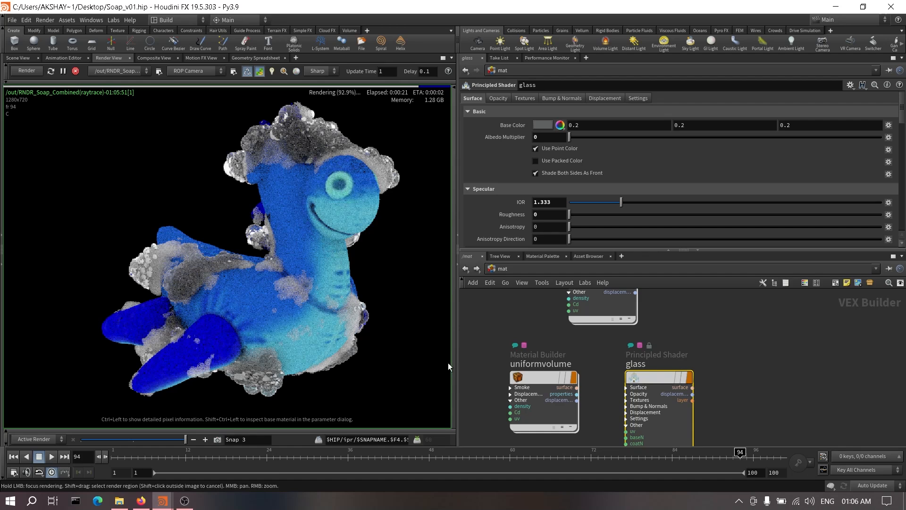
Step: Set the Cloud Density of the uniformvolume1 material to 30 and look inside its network
{"action": "middle_click_drag", "start_coordinate": [680, 348], "coordinate": [683, 399]}
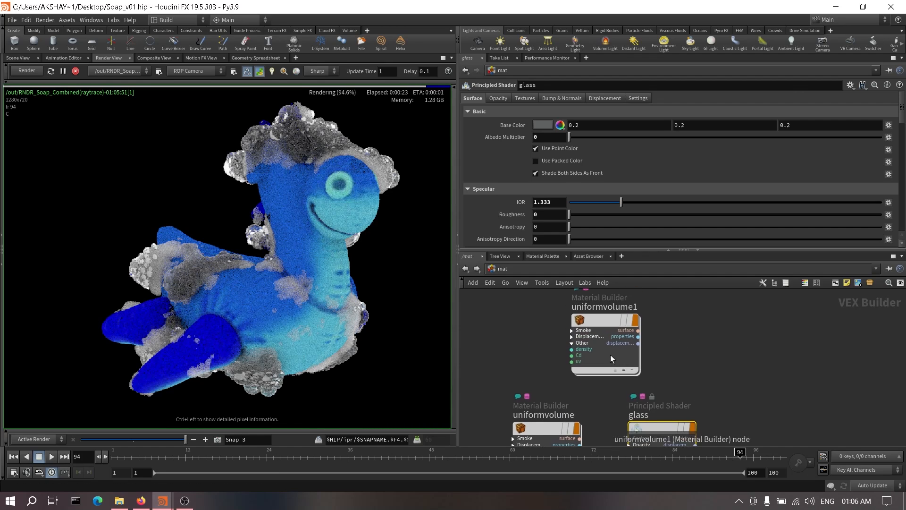
{"action": "left_click", "coordinate": [611, 355]}
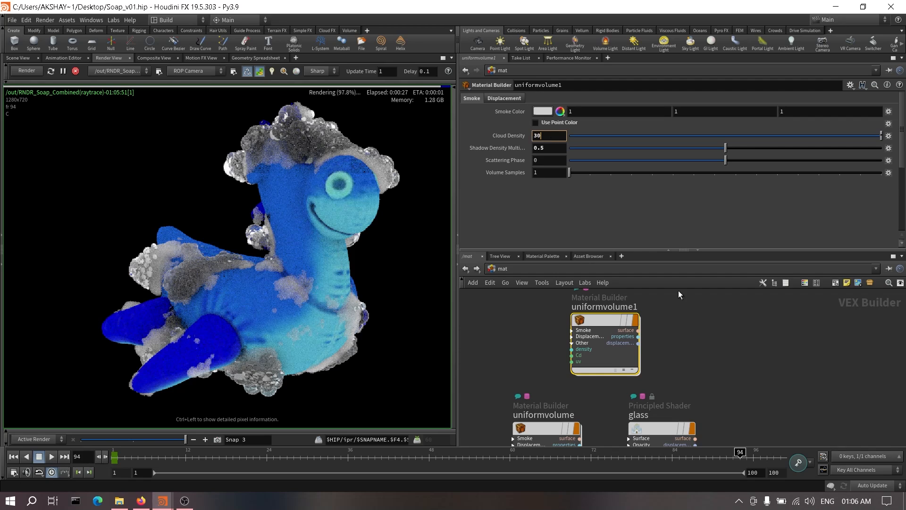
{"action": "double_click", "coordinate": [602, 322]}
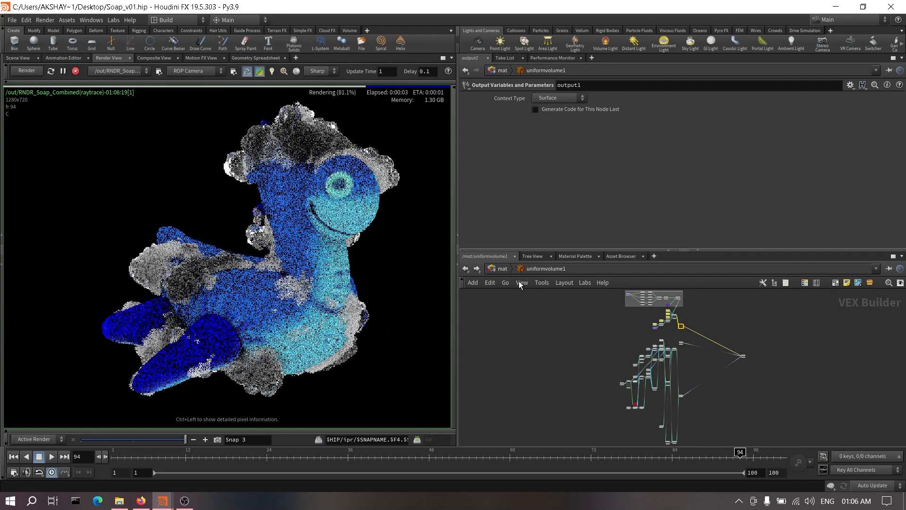
{"action": "left_click", "coordinate": [497, 268]}
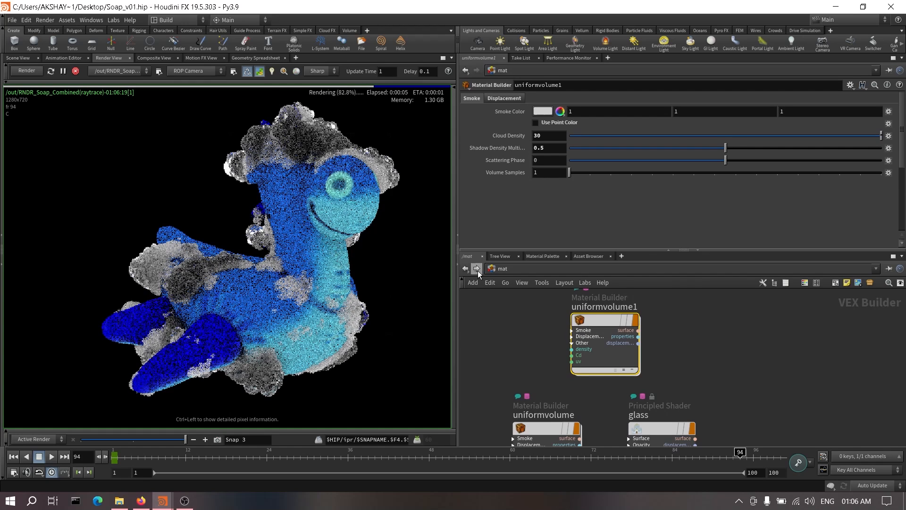
Step: Return to the object level and enter the SOAP_Motion geometry network
{"action": "left_click", "coordinate": [512, 268]}
{"action": "left_click", "coordinate": [536, 318]}
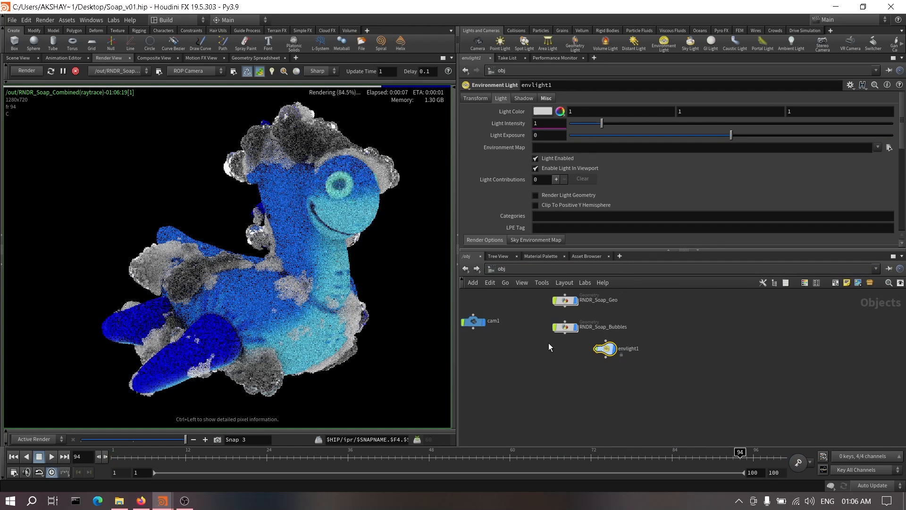
{"action": "middle_click_drag", "start_coordinate": [586, 362], "coordinate": [621, 367]}
{"action": "scroll", "coordinate": [605, 363], "scroll_direction": "up", "scroll_amount": 2}
{"action": "double_click", "coordinate": [527, 338]}
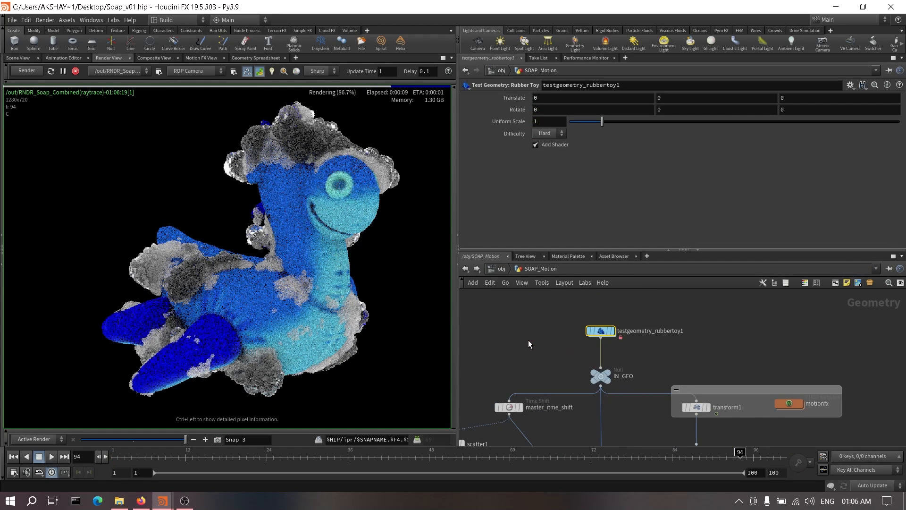
Step: Insert a Rest Position node between particlefluidsurface1 and pointdeform2, placed directly below particlefluidsurface1
{"action": "scroll", "coordinate": [679, 356], "scroll_direction": "down", "scroll_amount": 1}
{"action": "scroll", "coordinate": [680, 354], "scroll_direction": "down", "scroll_amount": 2}
{"action": "middle_click_drag", "start_coordinate": [679, 355], "coordinate": [647, 293]}
{"action": "middle_click_drag", "start_coordinate": [738, 419], "coordinate": [719, 318]}
{"action": "middle_click_drag", "start_coordinate": [732, 392], "coordinate": [744, 334]}
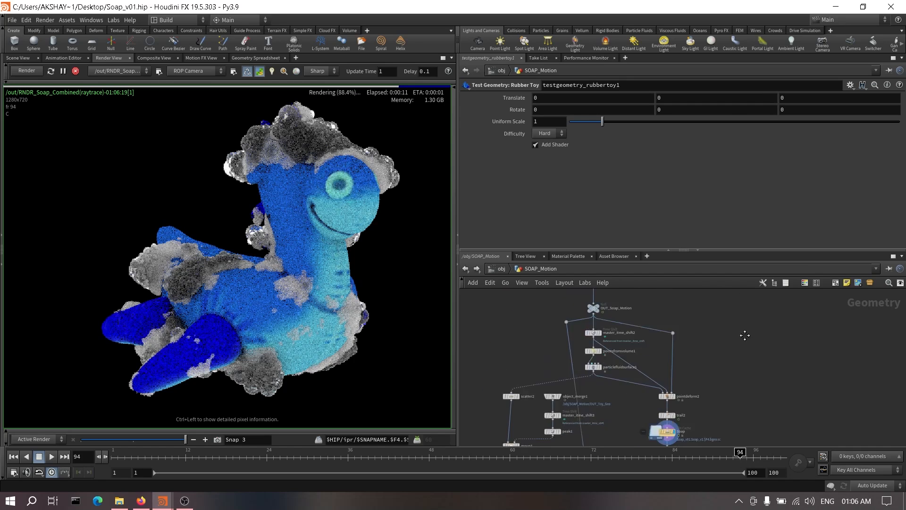
{"action": "mouse_move", "coordinate": [719, 434]}
{"action": "middle_mouse_down"}
{"action": "mouse_move", "coordinate": [723, 354]}
{"action": "mouse_move", "coordinate": [722, 429]}
{"action": "middle_mouse_up"}
{"action": "scroll", "coordinate": [724, 354], "scroll_direction": "up", "scroll_amount": 1}
{"action": "scroll", "coordinate": [724, 393], "scroll_direction": "up", "scroll_amount": 2}
{"action": "middle_click_drag", "start_coordinate": [724, 393], "coordinate": [731, 367]}
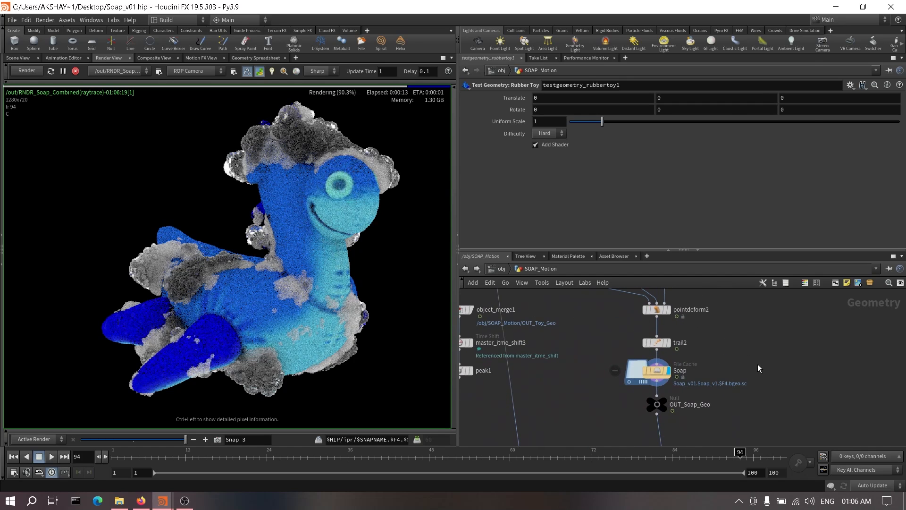
{"action": "key", "text": "Tab"}
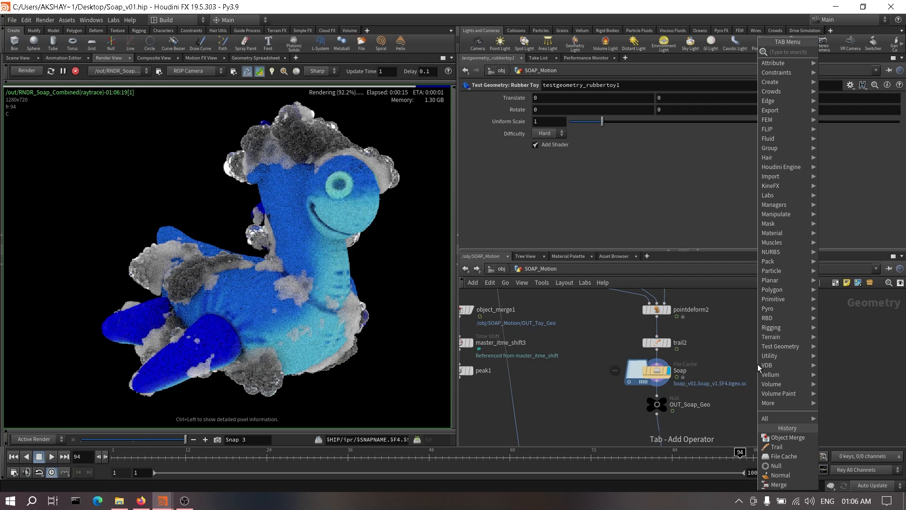
{"action": "type", "text": "rest"}
{"action": "key", "text": "Return"}
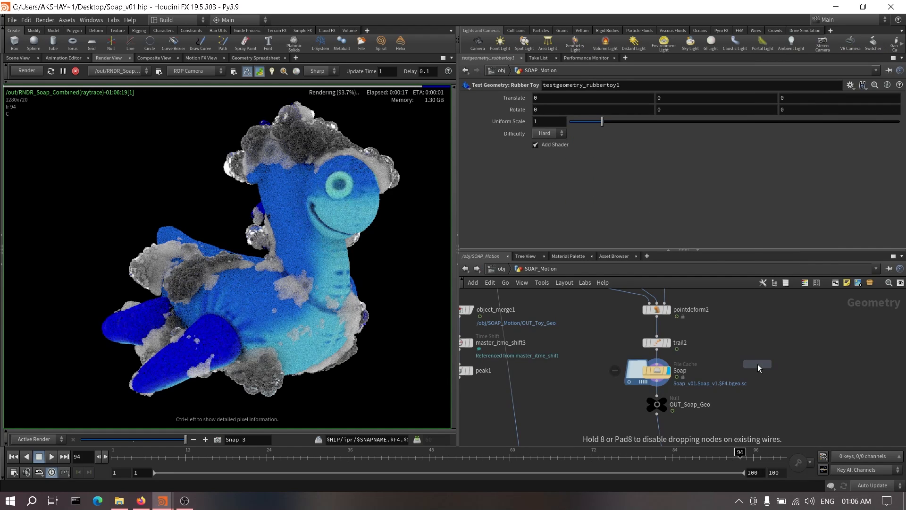
{"action": "scroll", "coordinate": [757, 363], "scroll_direction": "down", "scroll_amount": 2}
{"action": "middle_click_drag", "start_coordinate": [758, 363], "coordinate": [782, 436]}
{"action": "scroll", "coordinate": [781, 378], "scroll_direction": "up", "scroll_amount": 2}
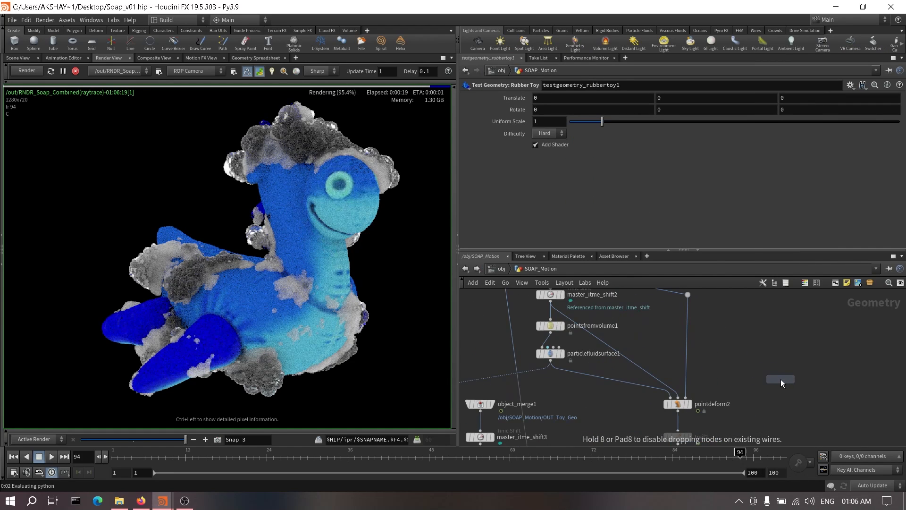
{"action": "middle_click_drag", "start_coordinate": [781, 379], "coordinate": [780, 364]}
{"action": "left_click", "coordinate": [627, 372]}
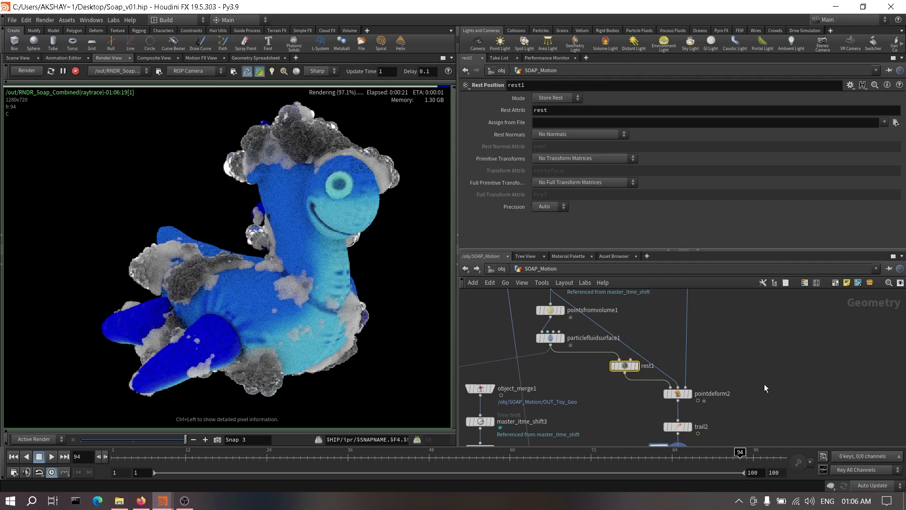
{"action": "left_click_drag", "start_coordinate": [608, 351], "coordinate": [538, 351]}
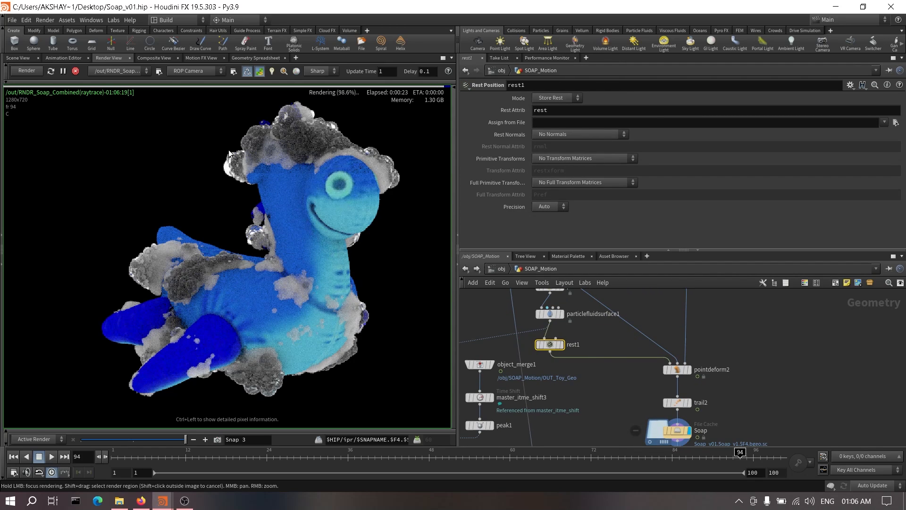
Step: Recache the Soap file cache to disk in the background, saving the scene changes before cooking
{"action": "middle_click_drag", "start_coordinate": [703, 421], "coordinate": [705, 383]}
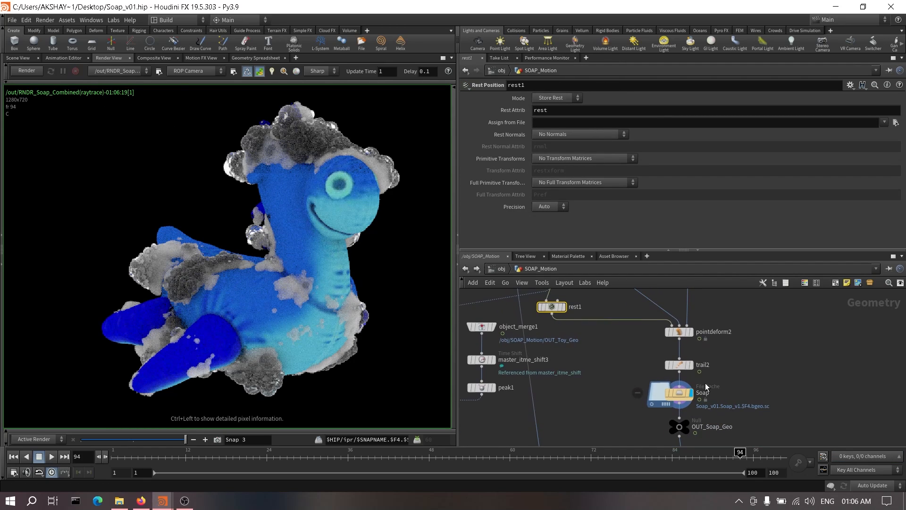
{"action": "left_click", "coordinate": [683, 392]}
{"action": "left_click", "coordinate": [630, 188]}
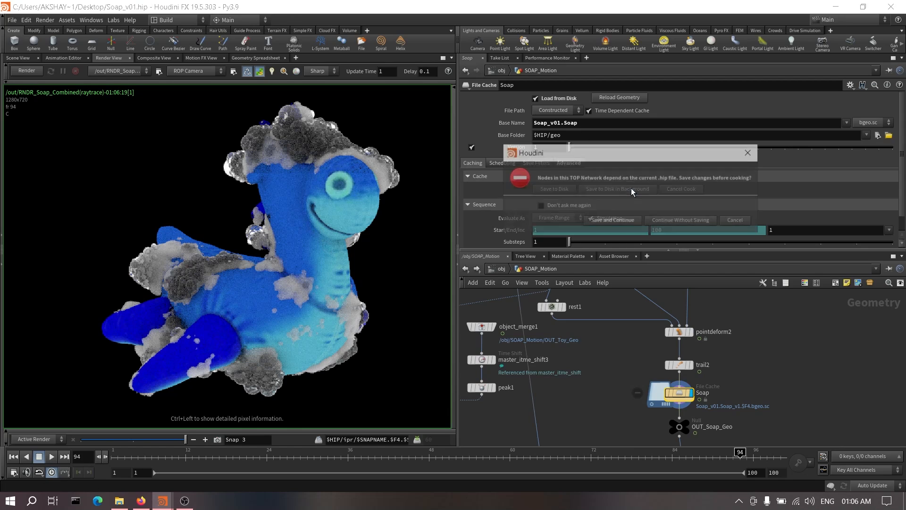
{"action": "left_click", "coordinate": [628, 218]}
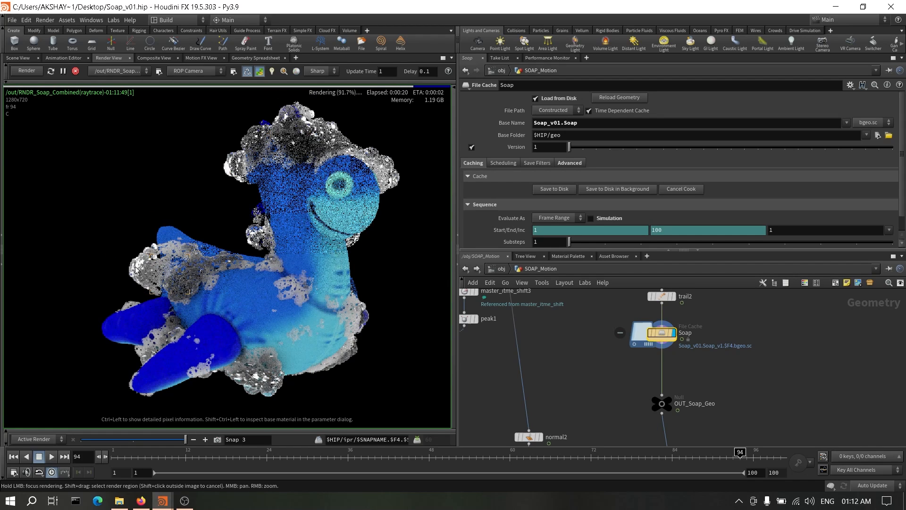
Step: Go to the material network and turn off Use Point Color for the glass shader's base color
{"action": "scroll", "coordinate": [726, 319], "scroll_direction": "down", "scroll_amount": 2}
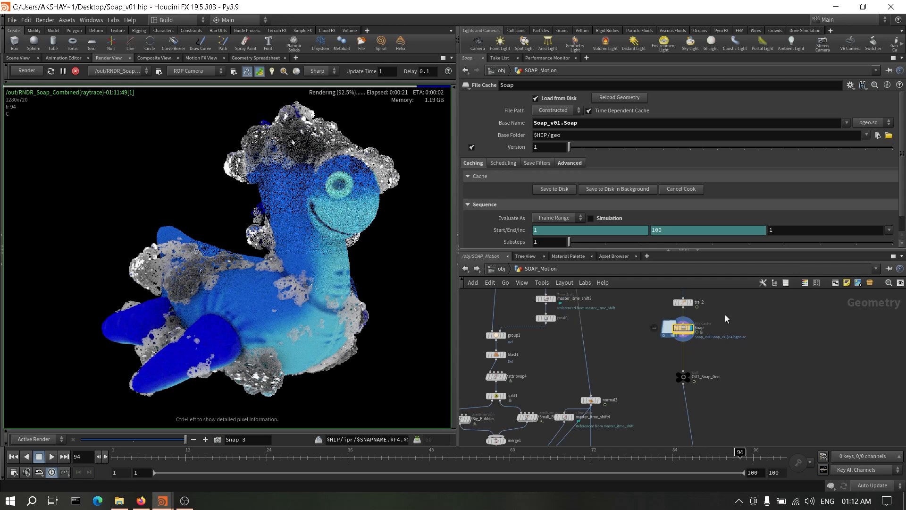
{"action": "left_click", "coordinate": [503, 269]}
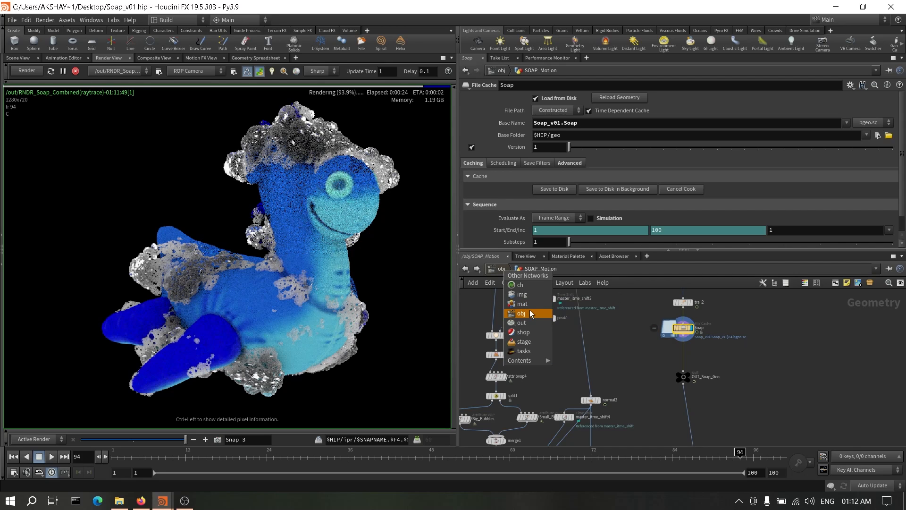
{"action": "left_click", "coordinate": [529, 304]}
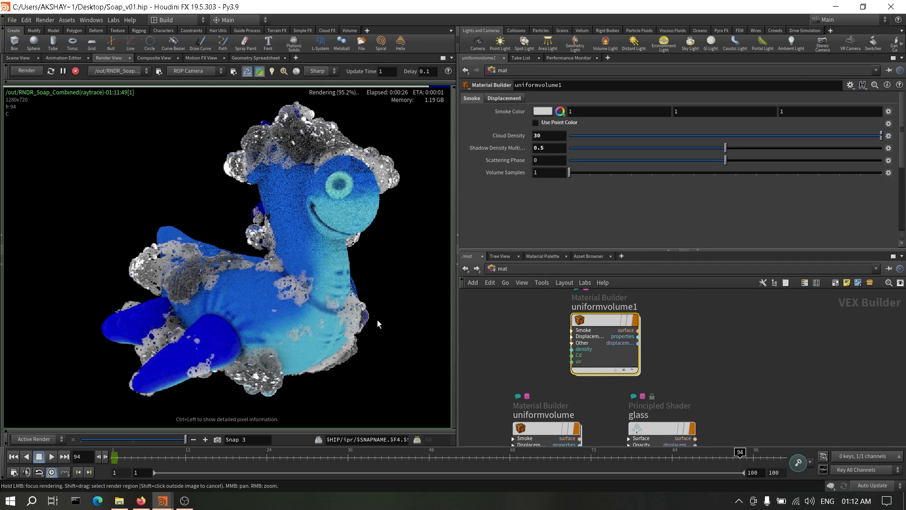
{"action": "scroll", "coordinate": [655, 361], "scroll_direction": "down", "scroll_amount": 2}
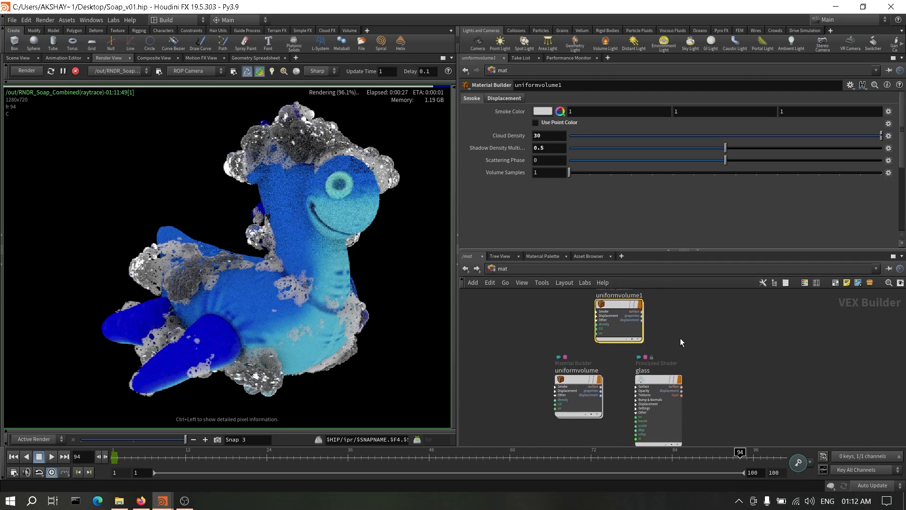
{"action": "left_click", "coordinate": [659, 388]}
{"action": "scroll", "coordinate": [516, 153], "scroll_direction": "down", "scroll_amount": 2}
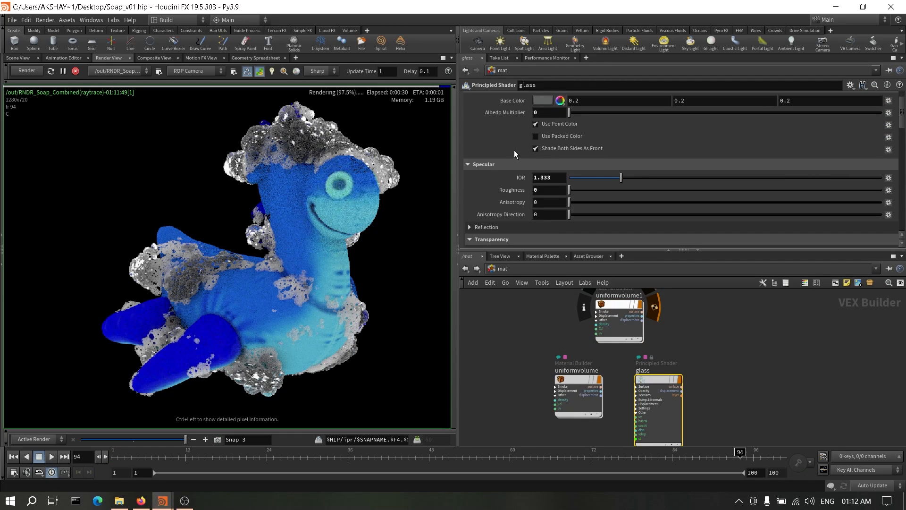
{"action": "scroll", "coordinate": [510, 148], "scroll_direction": "down", "scroll_amount": 2}
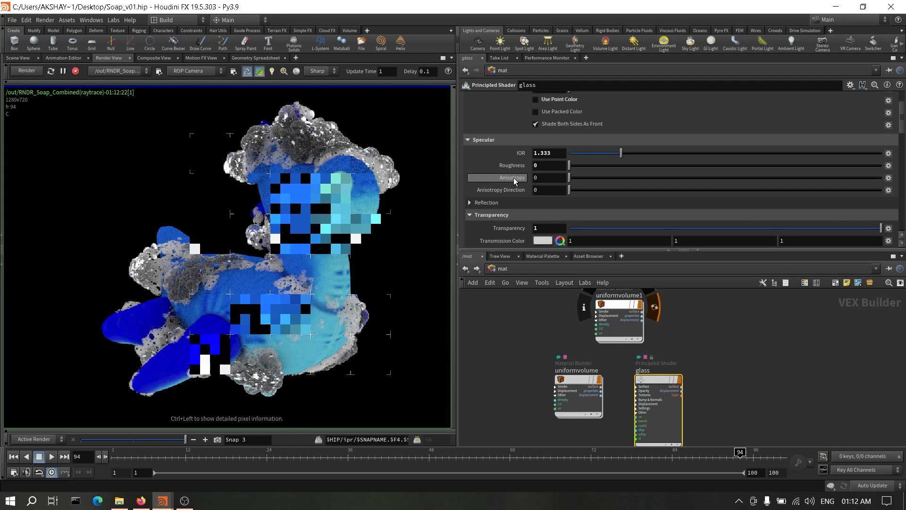
Step: Review the glass shader's Specular, Reflection and Transparency settings and set its Dispersion to 0.021
{"action": "scroll", "coordinate": [515, 180], "scroll_direction": "down", "scroll_amount": 3}
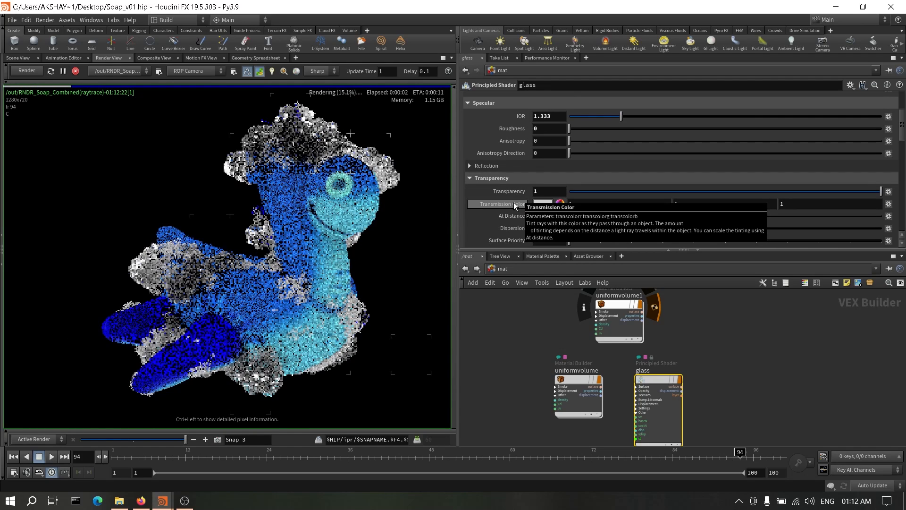
{"action": "scroll", "coordinate": [513, 202], "scroll_direction": "up", "scroll_amount": 6}
{"action": "scroll", "coordinate": [514, 200], "scroll_direction": "up", "scroll_amount": 1}
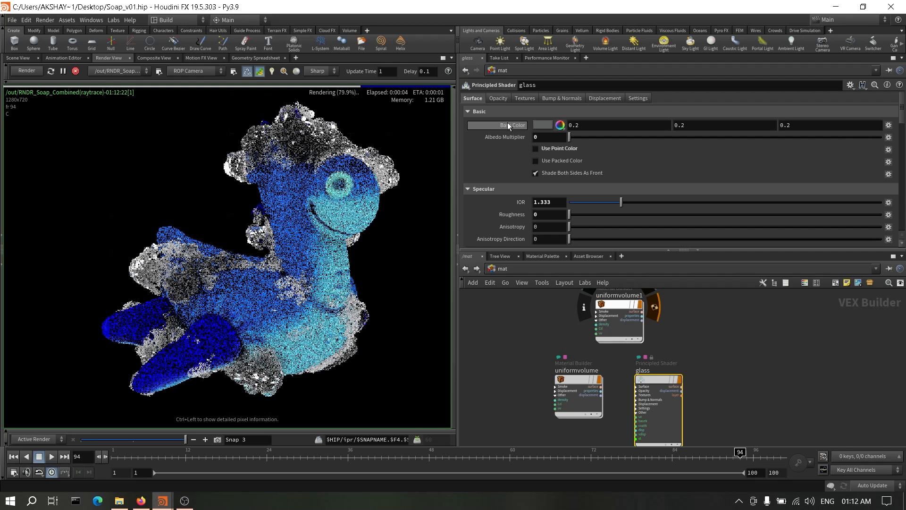
{"action": "scroll", "coordinate": [518, 171], "scroll_direction": "down", "scroll_amount": 9}
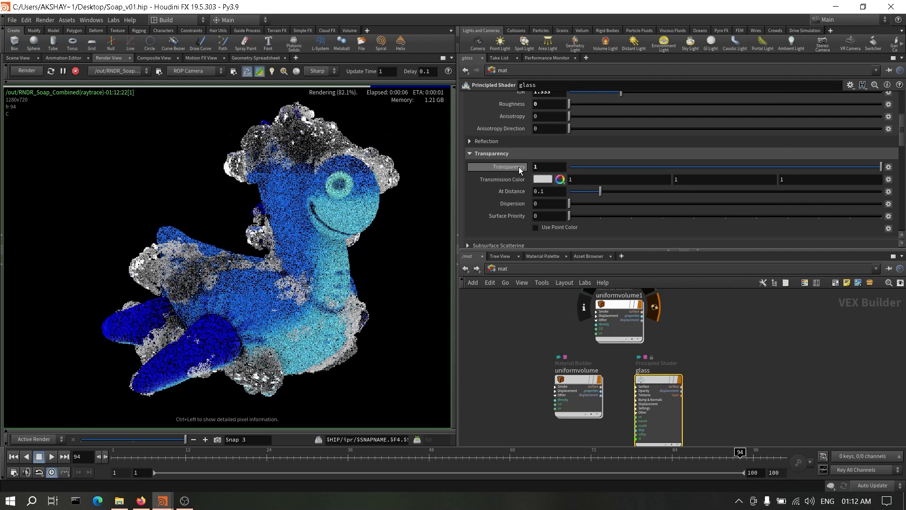
{"action": "left_click", "coordinate": [513, 142]}
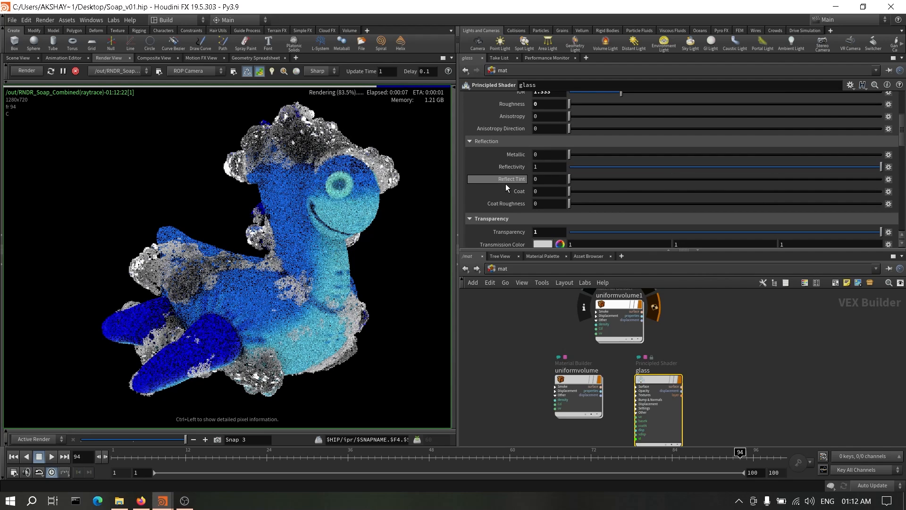
{"action": "scroll", "coordinate": [497, 207], "scroll_direction": "down", "scroll_amount": 8}
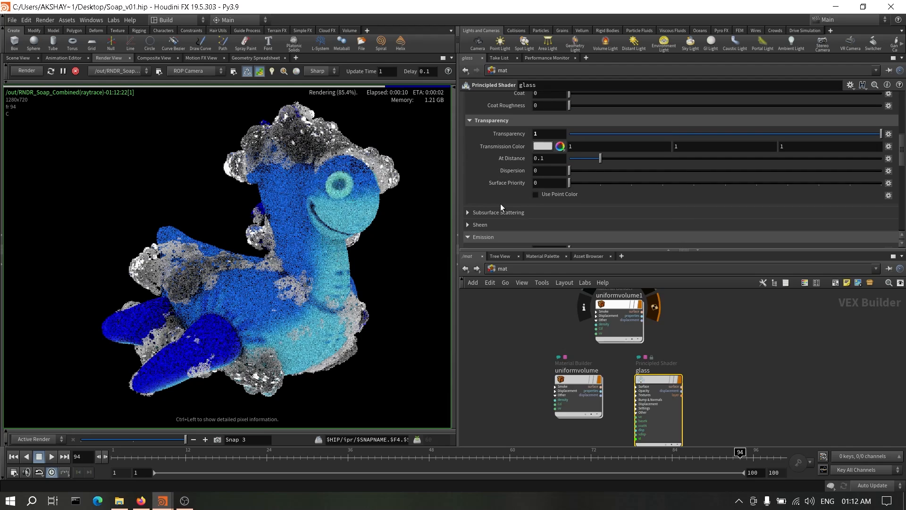
{"action": "scroll", "coordinate": [502, 203], "scroll_direction": "down", "scroll_amount": 2}
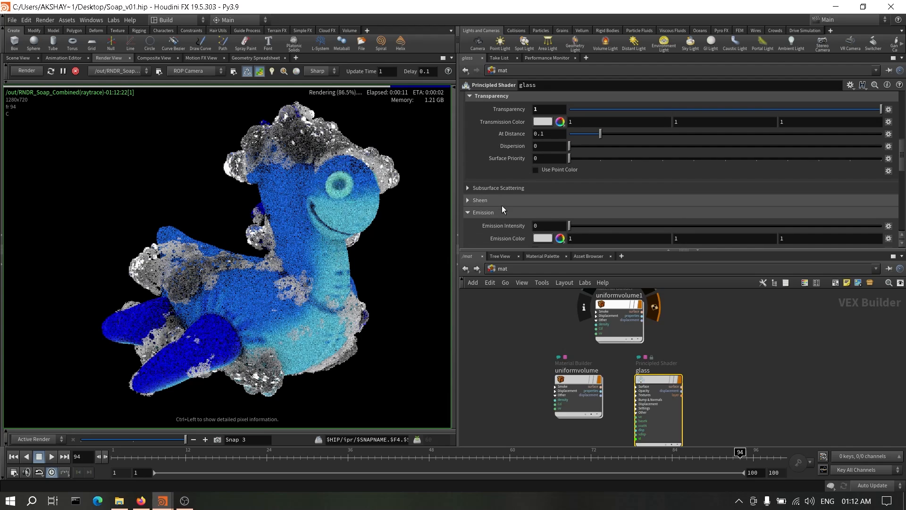
{"action": "left_click", "coordinate": [576, 147]}
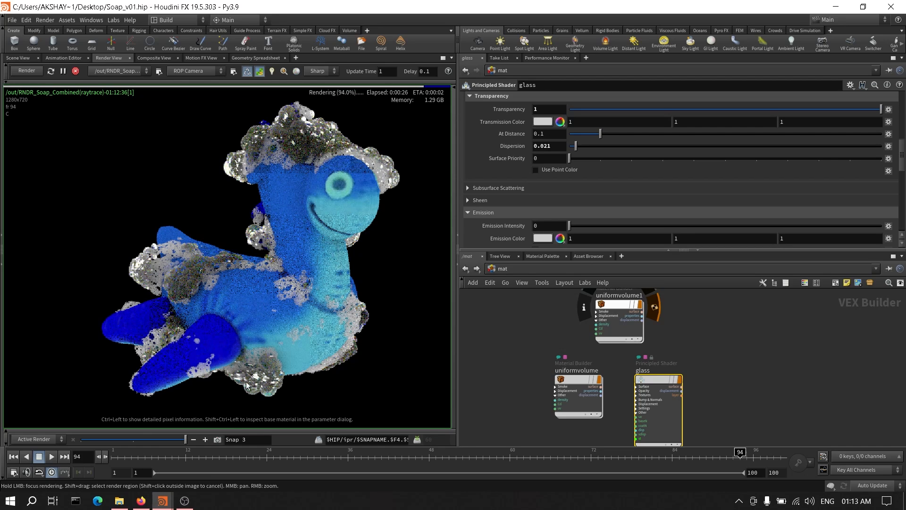
Step: Examine the soap foam and bubbles up close in the render with dispersion applied
{"action": "mouse_move", "coordinate": [173, 438]}
{"action": "left_mouse_down"}
{"action": "mouse_move", "coordinate": [96, 438]}
{"action": "mouse_move", "coordinate": [188, 440]}
{"action": "left_mouse_up"}
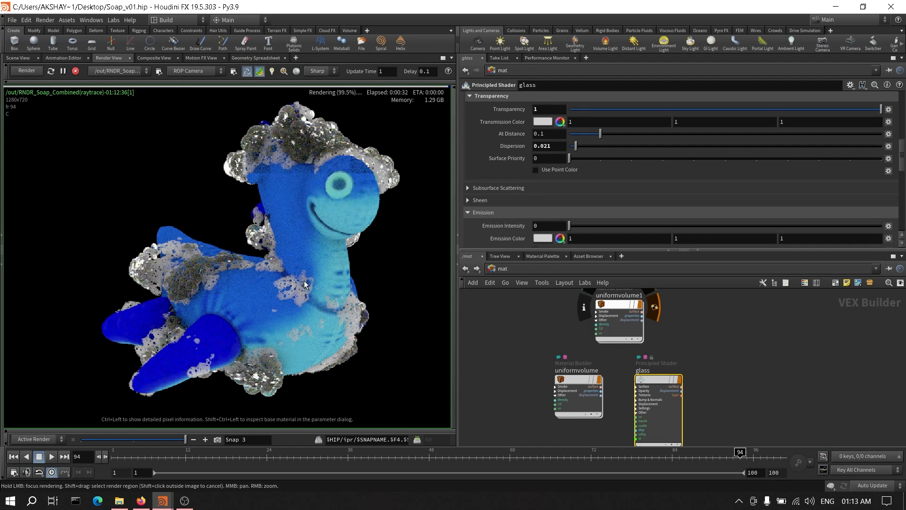
{"action": "scroll", "coordinate": [313, 280], "scroll_direction": "down", "scroll_amount": 4}
{"action": "scroll", "coordinate": [307, 305], "scroll_direction": "up", "scroll_amount": 3}
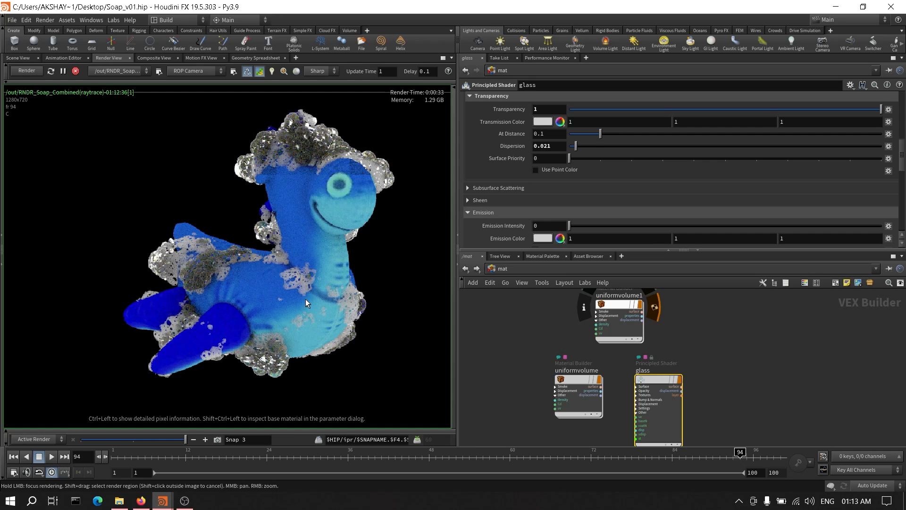
{"action": "scroll", "coordinate": [306, 295], "scroll_direction": "up", "scroll_amount": 2}
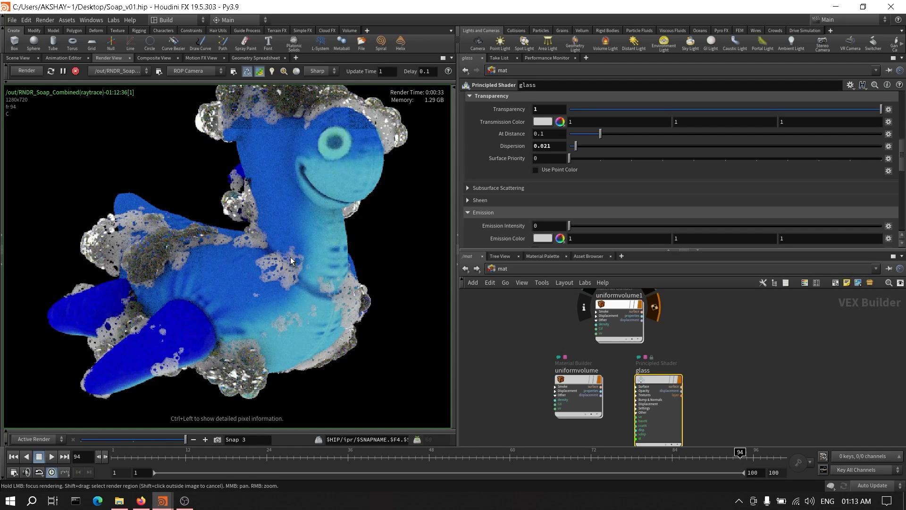
{"action": "scroll", "coordinate": [305, 228], "scroll_direction": "down", "scroll_amount": 2}
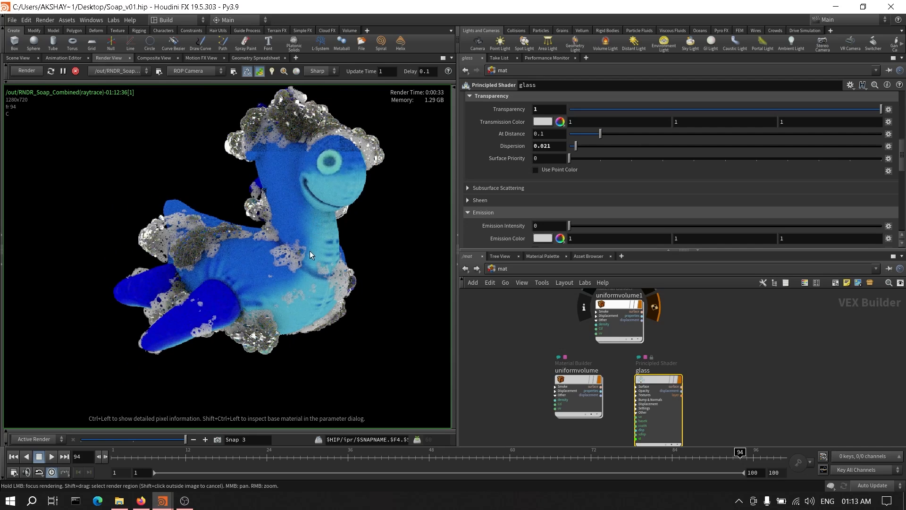
Step: Switch to the file explorer and play the SlampComp reference video from the render folder
{"action": "left_click", "coordinate": [120, 501]}
{"action": "double_click", "coordinate": [469, 84]}
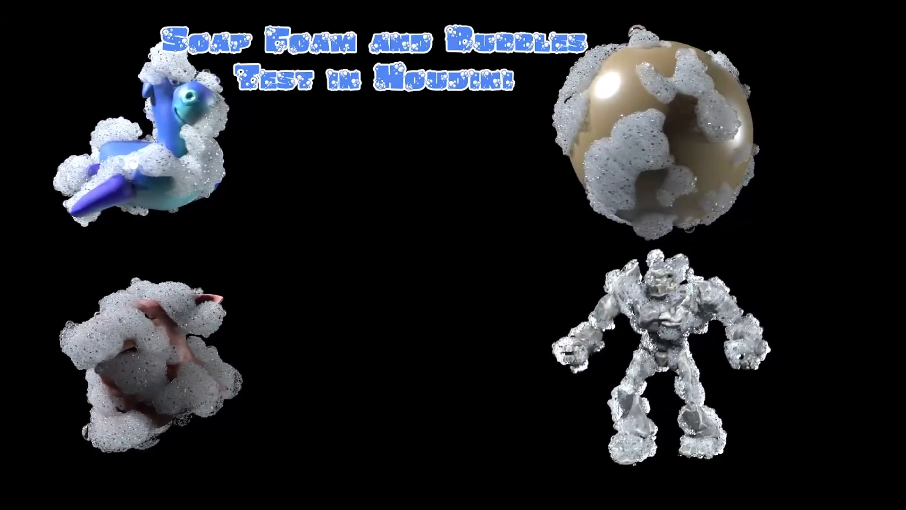
{"action": "mouse_move", "coordinate": [494, 299]}
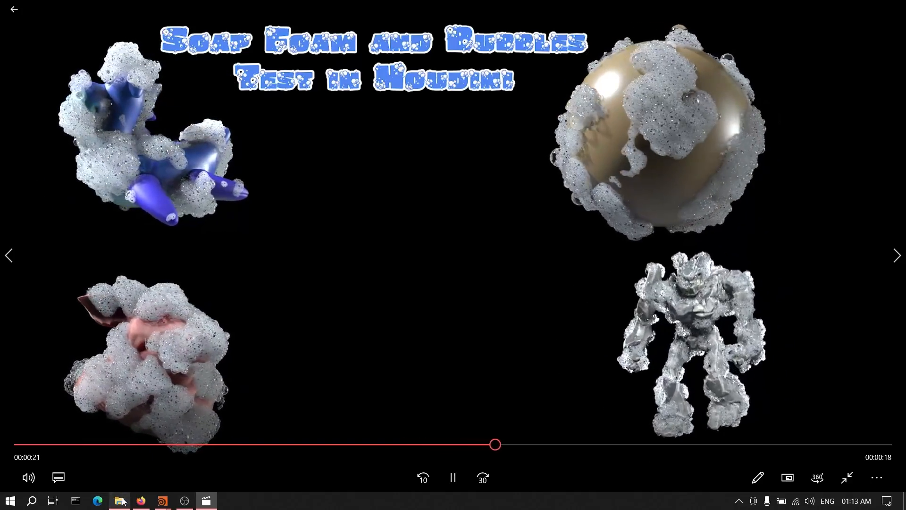
Step: Switch to the Houdini session with Soap_Bubbles_v0009.hip and go to its material network
{"action": "mouse_move", "coordinate": [162, 500]}
{"action": "left_click", "coordinate": [99, 453]}
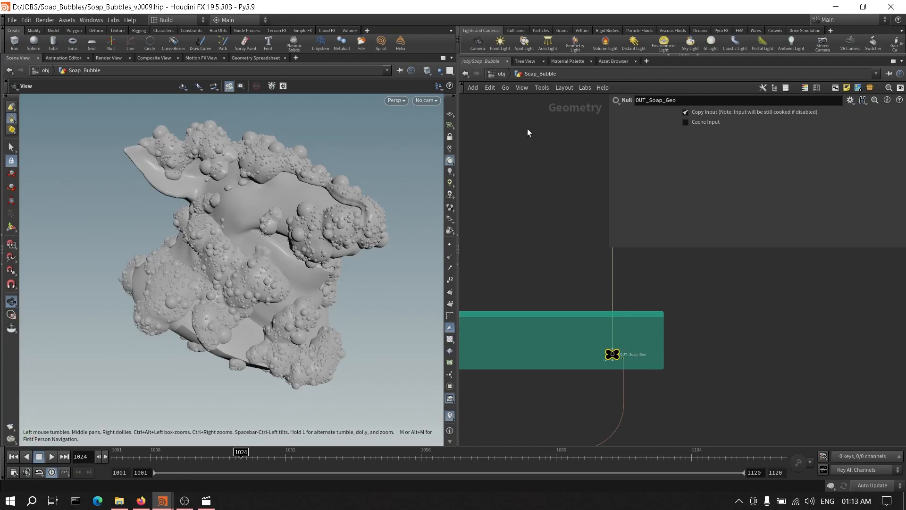
{"action": "left_click", "coordinate": [502, 74]}
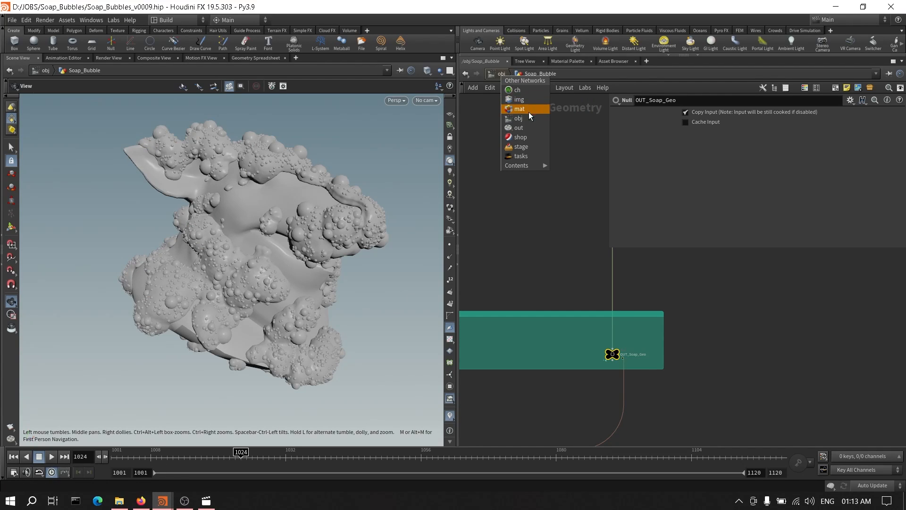
{"action": "left_click", "coordinate": [528, 111]}
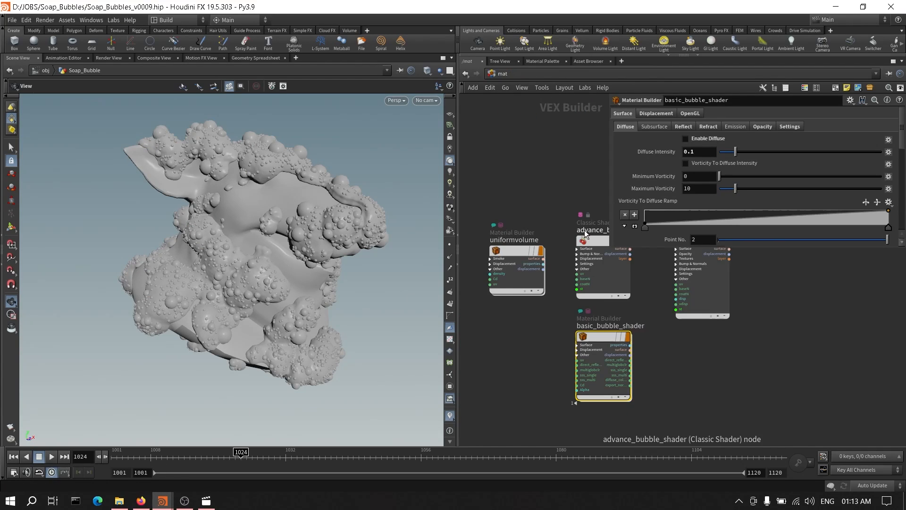
Step: Review the advance_bubble_shader's Diffuse, Reflect Base, Reflect Coat, Refract and Opacity surface settings
{"action": "left_click", "coordinate": [548, 254]}
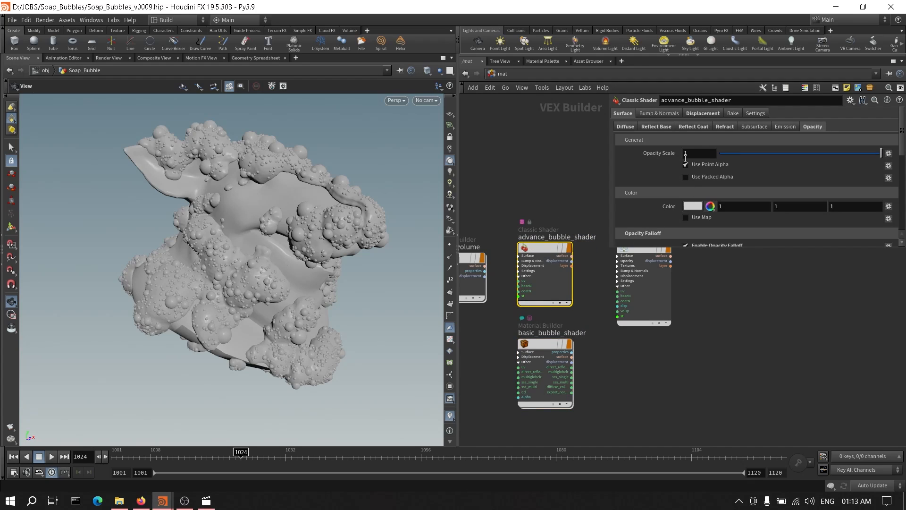
{"action": "left_click", "coordinate": [627, 127]}
{"action": "left_click", "coordinate": [658, 127]}
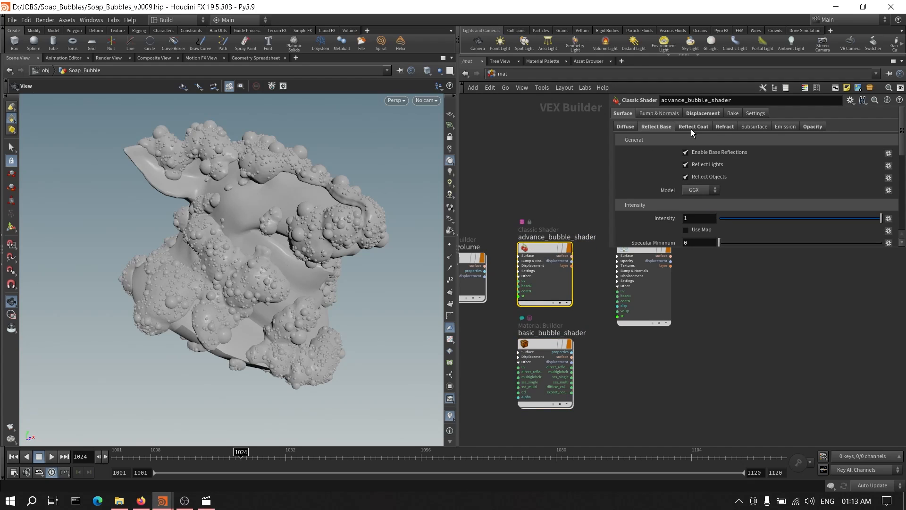
{"action": "left_click", "coordinate": [691, 128]}
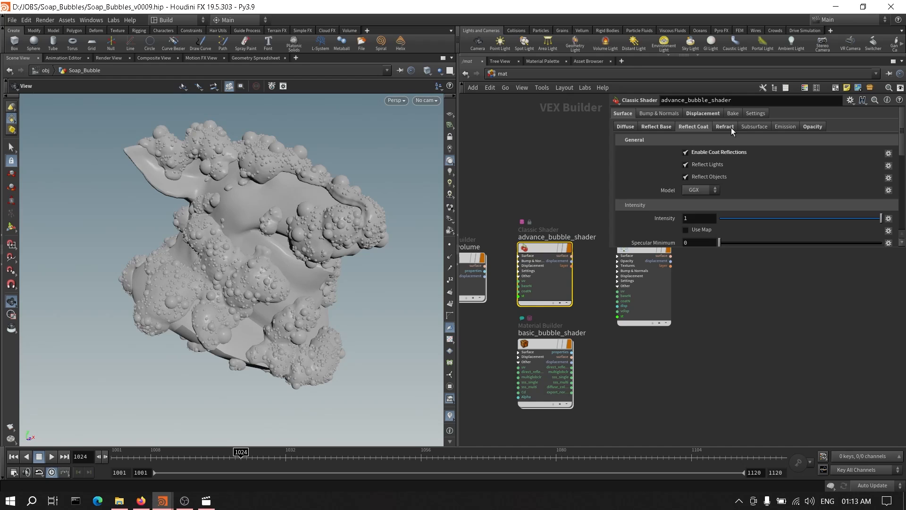
{"action": "left_click", "coordinate": [732, 128]}
{"action": "left_click", "coordinate": [812, 125]}
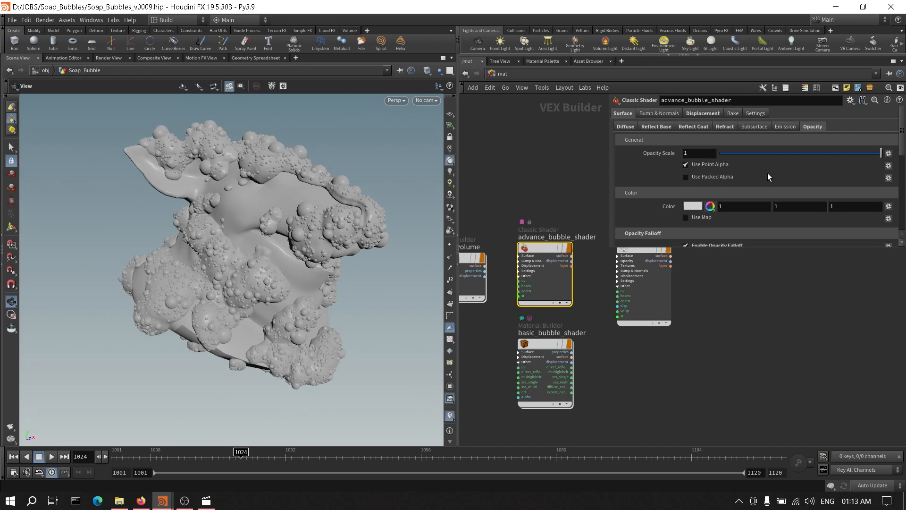
{"action": "scroll", "coordinate": [767, 176], "scroll_direction": "down", "scroll_amount": 2}
{"action": "scroll", "coordinate": [760, 180], "scroll_direction": "up", "scroll_amount": 2}
{"action": "left_click", "coordinate": [657, 126]}
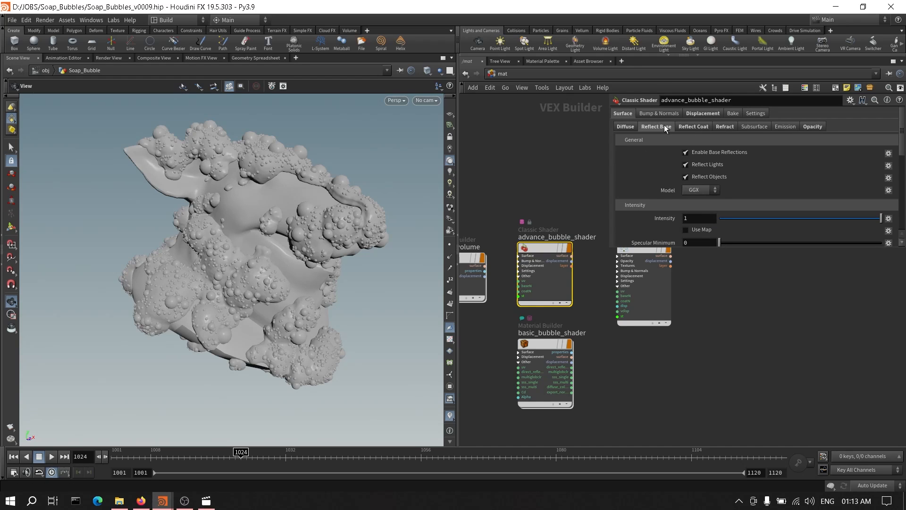
Step: Replay the SlampComp video from its shaded render section, pause it at 00:00:21 and close the player
{"action": "left_click", "coordinate": [208, 503]}
{"action": "double_click", "coordinate": [474, 99]}
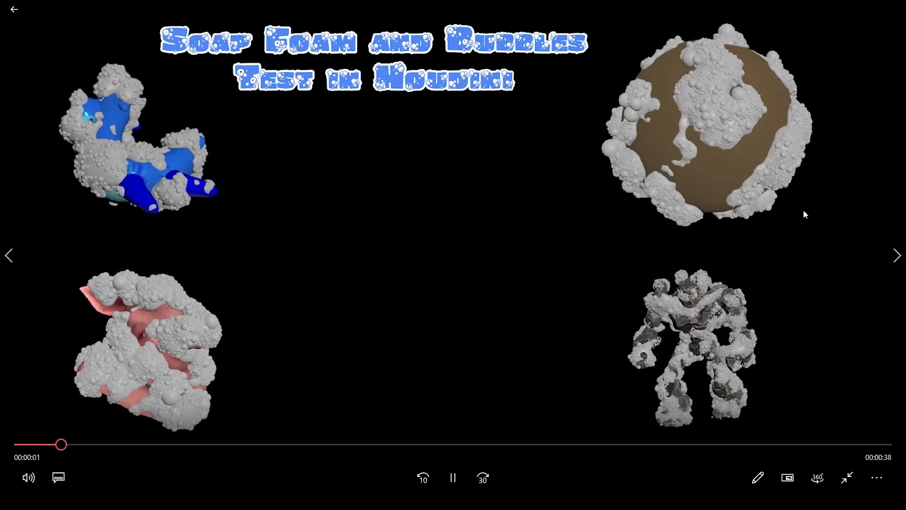
{"action": "left_click", "coordinate": [209, 444]}
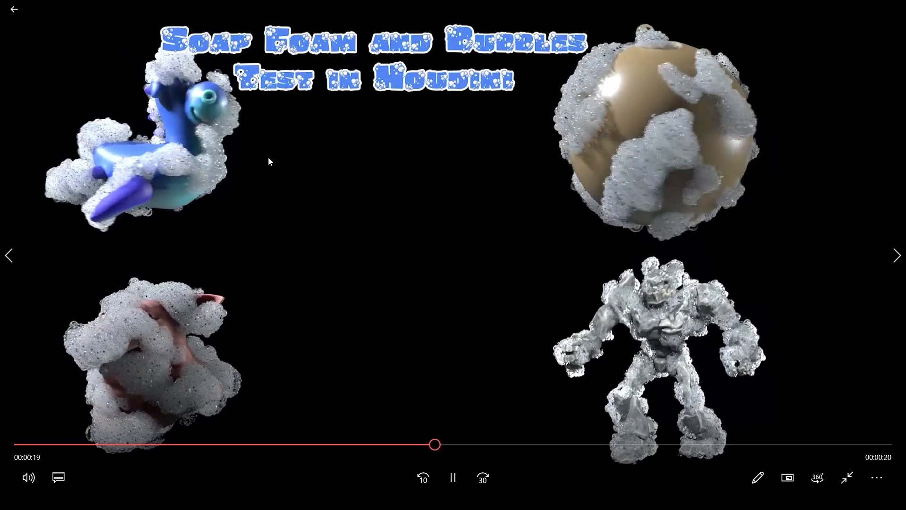
{"action": "left_click", "coordinate": [458, 478]}
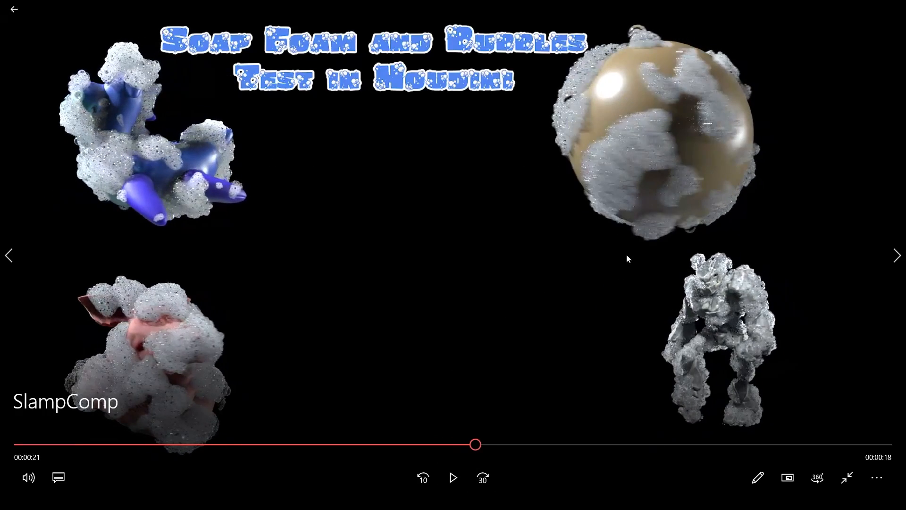
{"action": "key", "text": "Escape"}
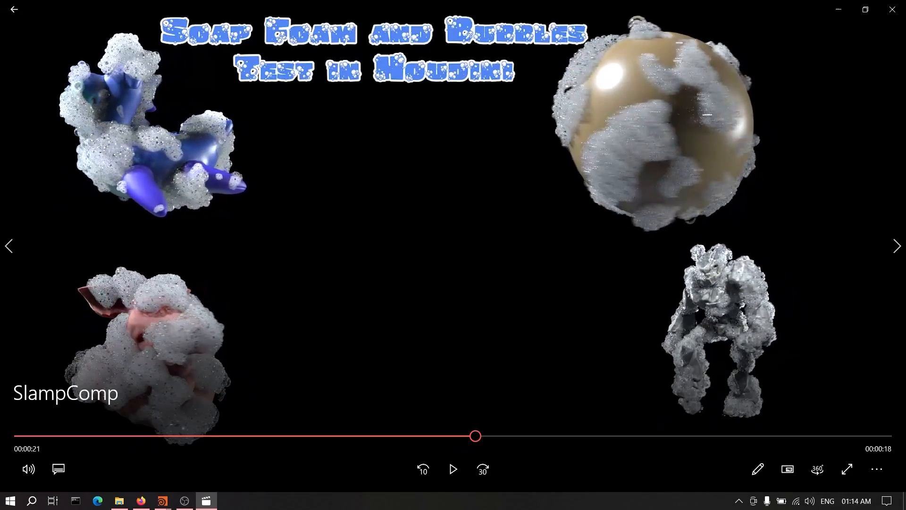
{"action": "left_click", "coordinate": [892, 9]}
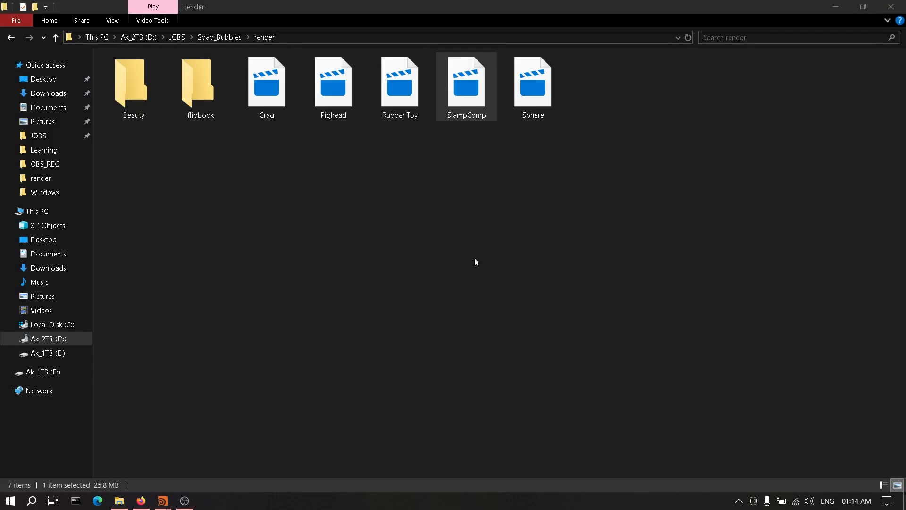
Step: Bring up the Ak Studio Gumroad page in the browser and return to the object network of the Soap_v01.hip Houdini session
{"action": "left_click", "coordinate": [141, 501]}
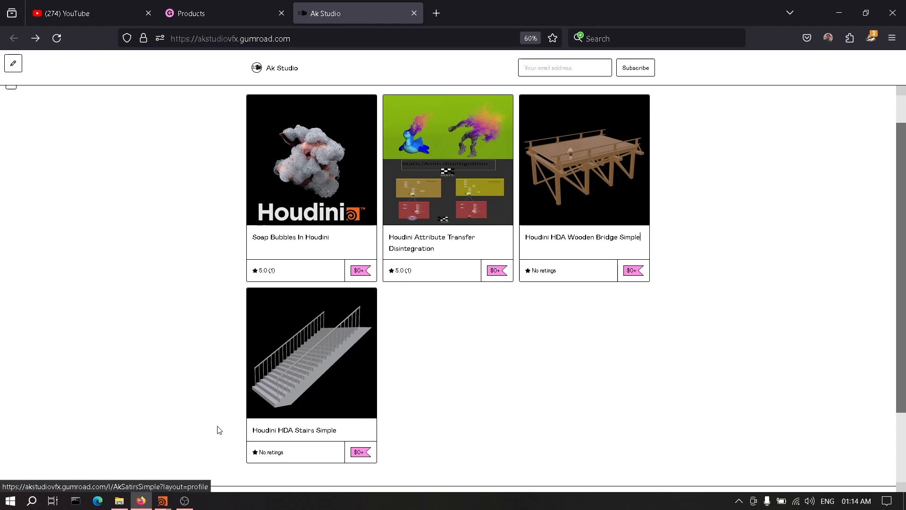
{"action": "mouse_move", "coordinate": [163, 499]}
{"action": "left_click", "coordinate": [204, 469]}
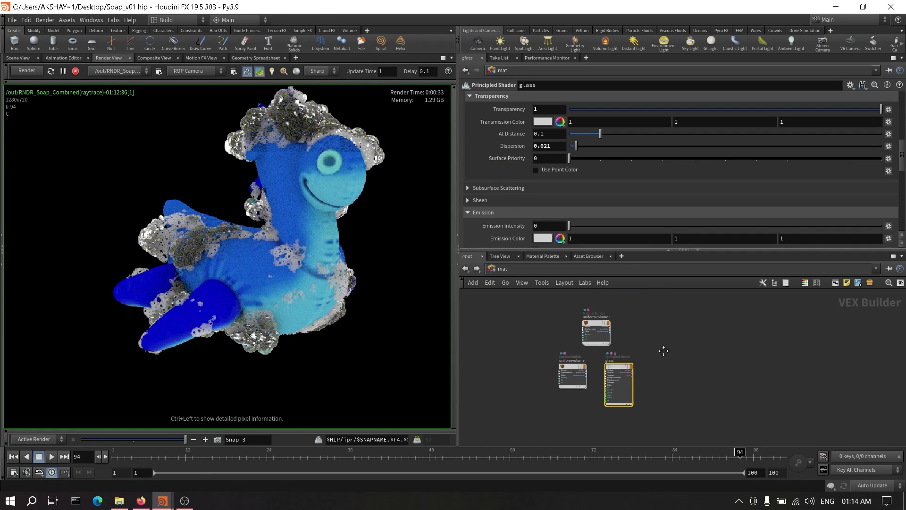
{"action": "left_click", "coordinate": [505, 282]}
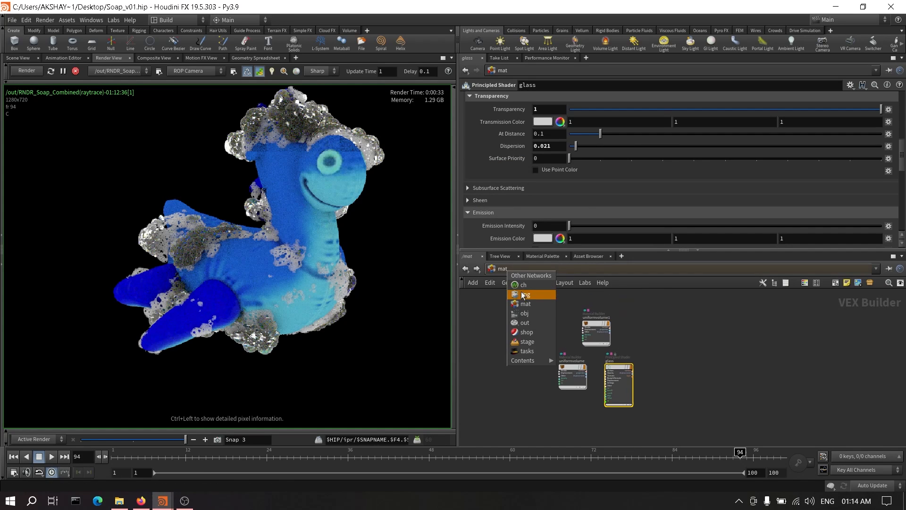
{"action": "left_click", "coordinate": [533, 313]}
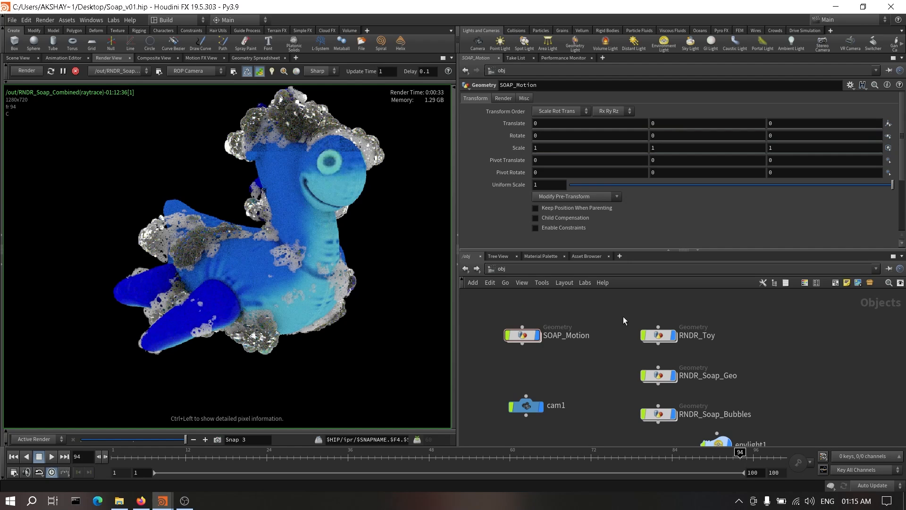
{"action": "scroll", "coordinate": [622, 317], "scroll_direction": "down", "scroll_amount": 5}
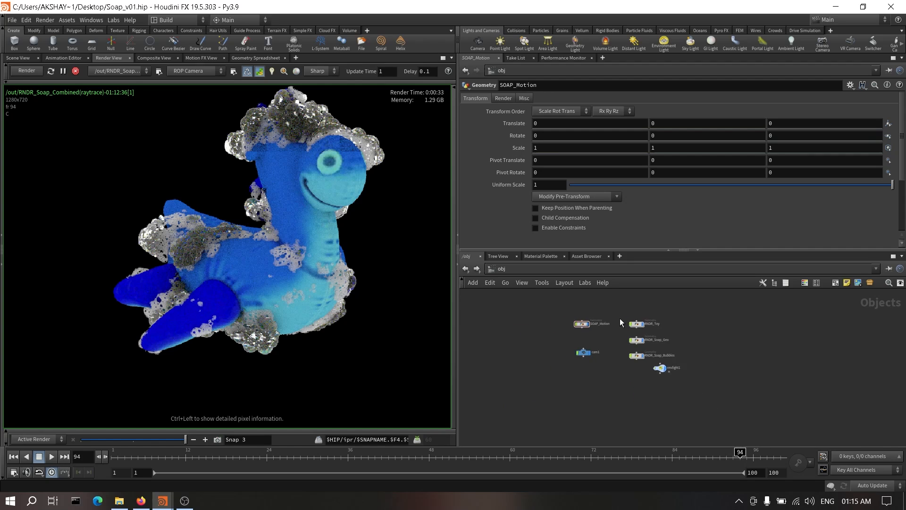
{"action": "scroll", "coordinate": [309, 257], "scroll_direction": "down", "scroll_amount": 2}
{"action": "scroll", "coordinate": [309, 254], "scroll_direction": "down", "scroll_amount": 1}
{"action": "middle_click_drag", "start_coordinate": [318, 251], "coordinate": [265, 249]}
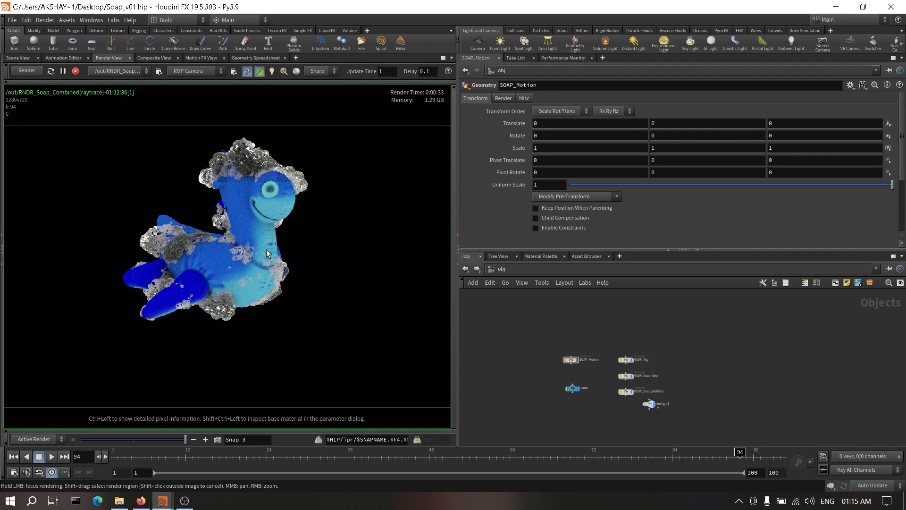
{"action": "scroll", "coordinate": [266, 249], "scroll_direction": "up", "scroll_amount": 3}
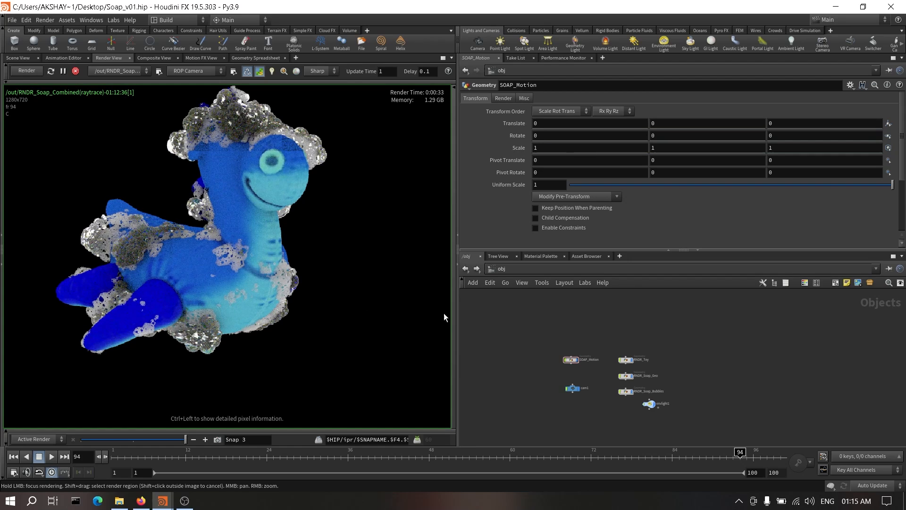